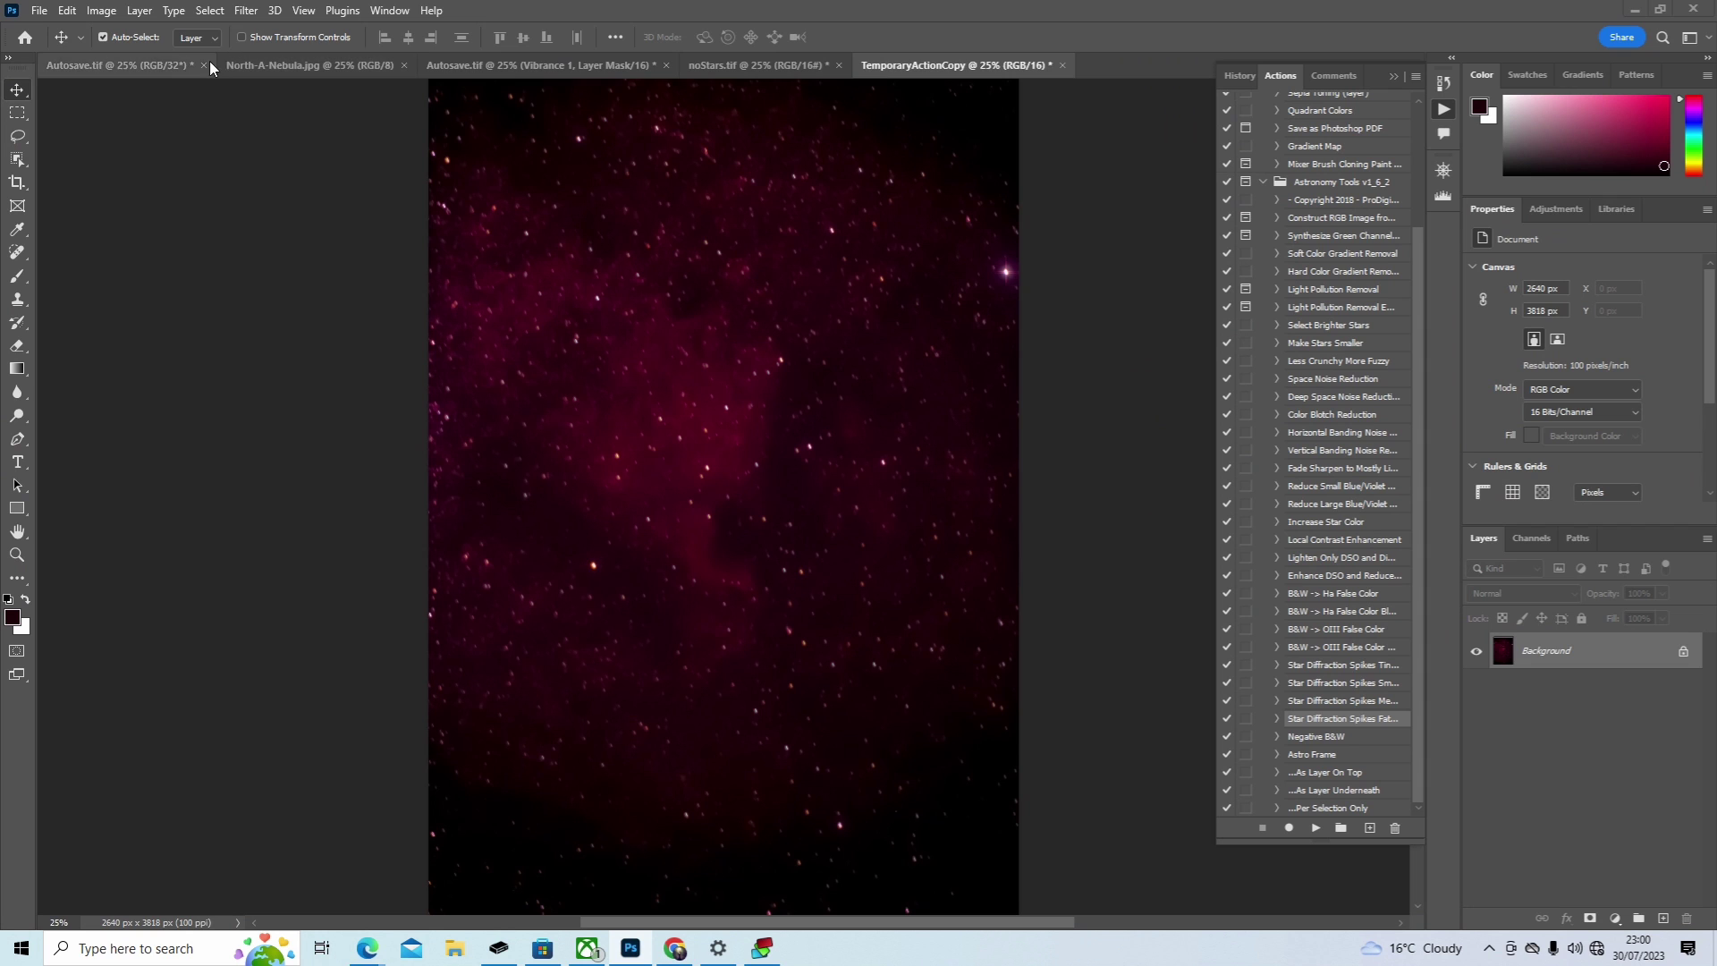
Step: Compare the Autosave.tif star field with the TemporaryActionCopy nebula, then select the Youtube-How To Process folder
left_click(158, 61)
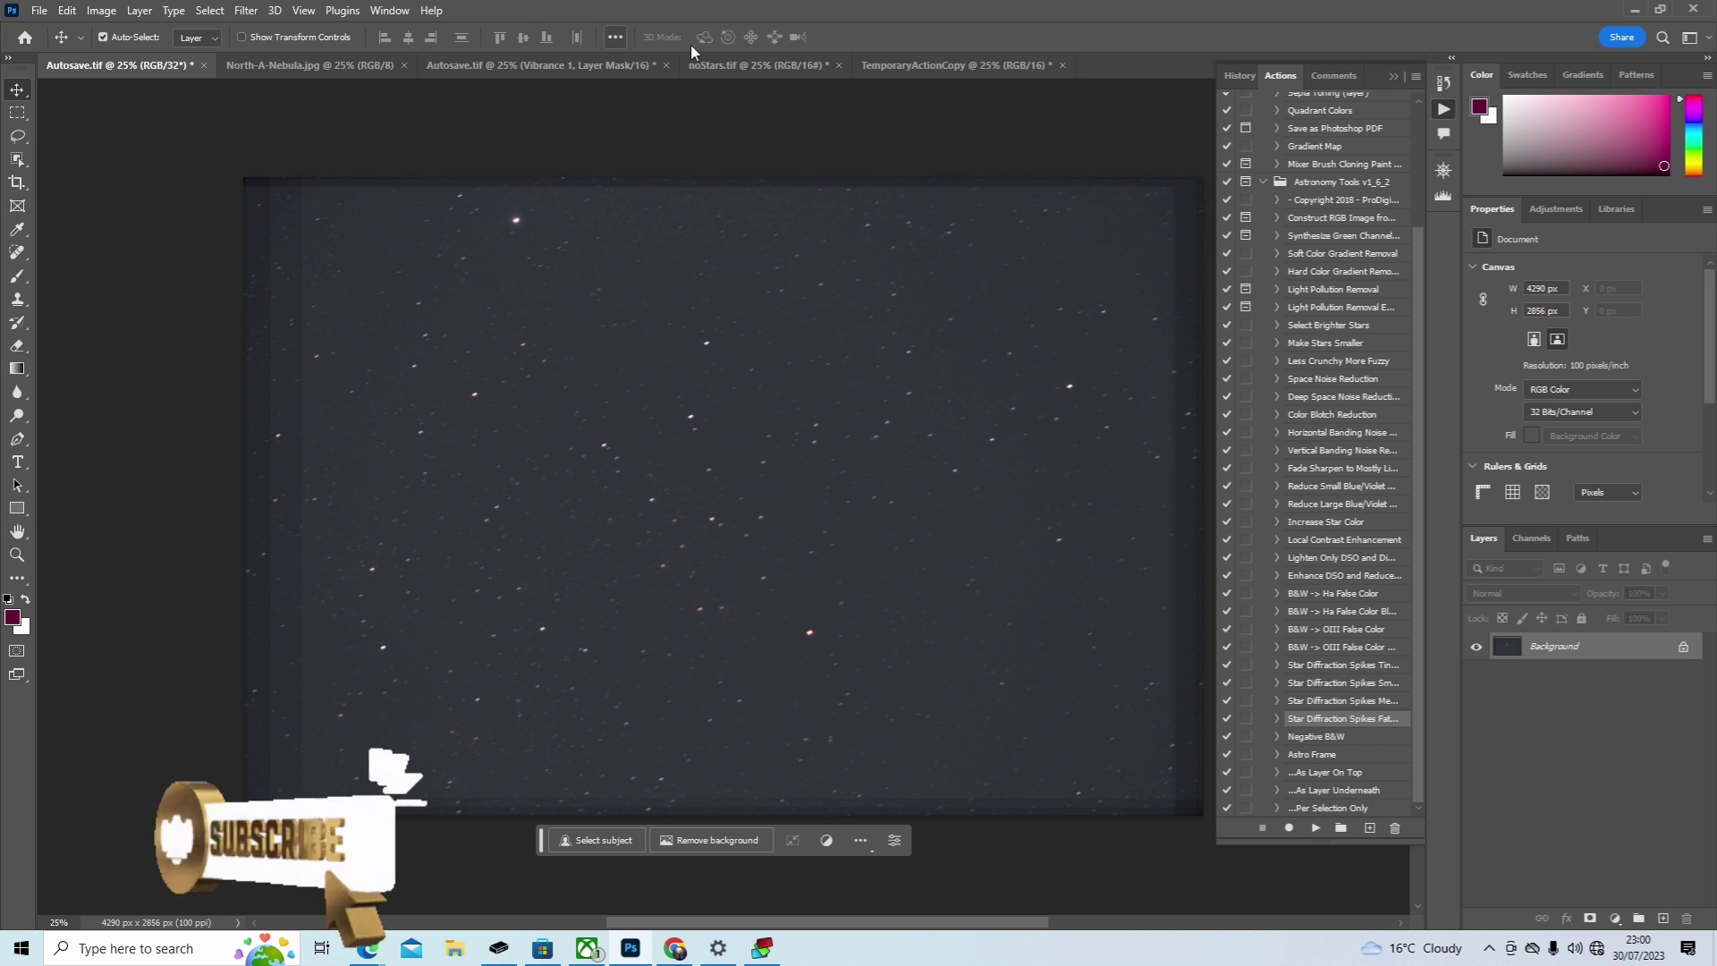
left_click(957, 67)
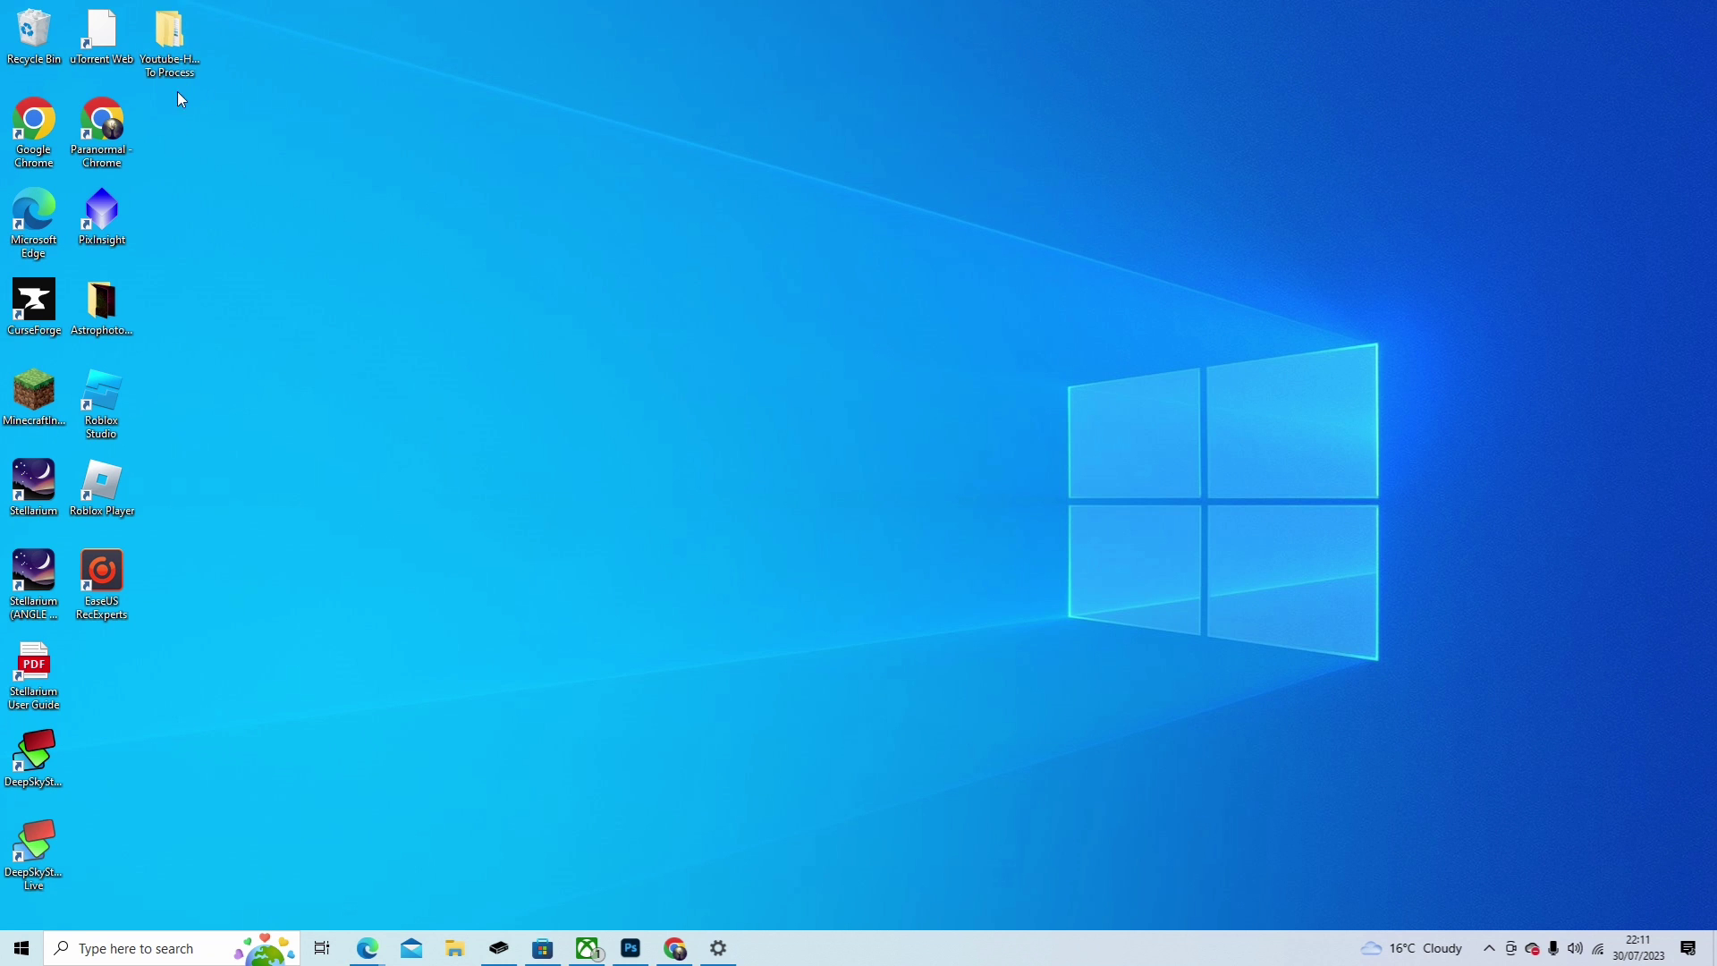
left_click(185, 61)
double_click(185, 60)
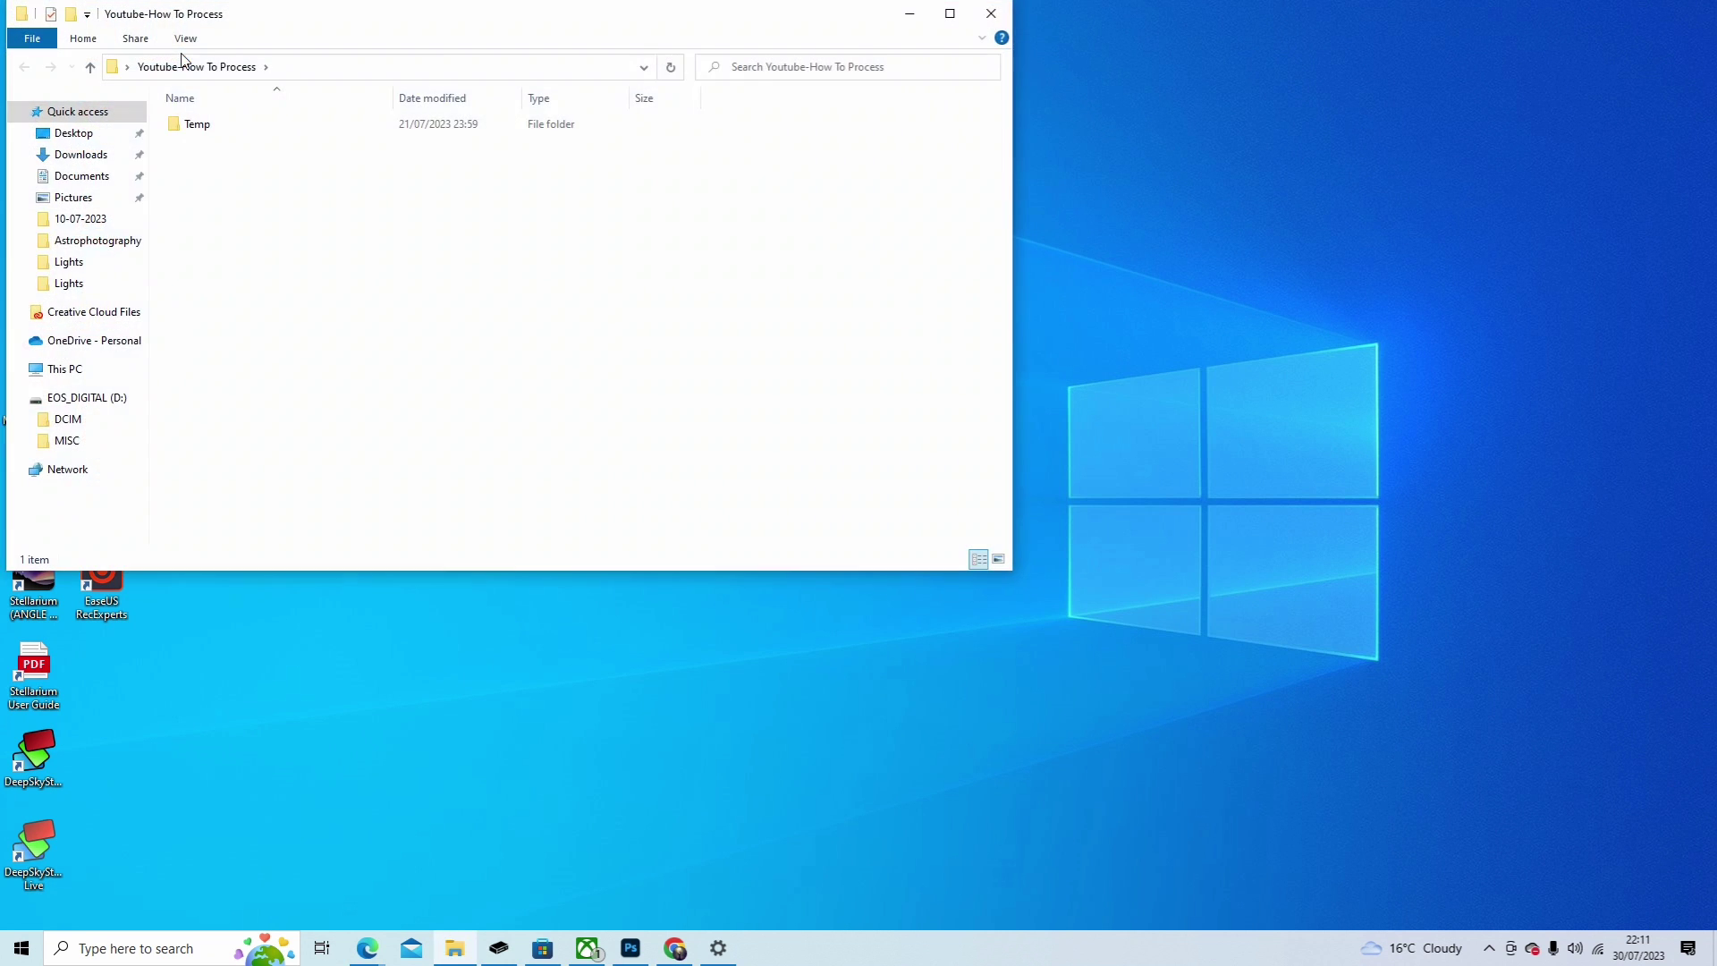
double_click(196, 125)
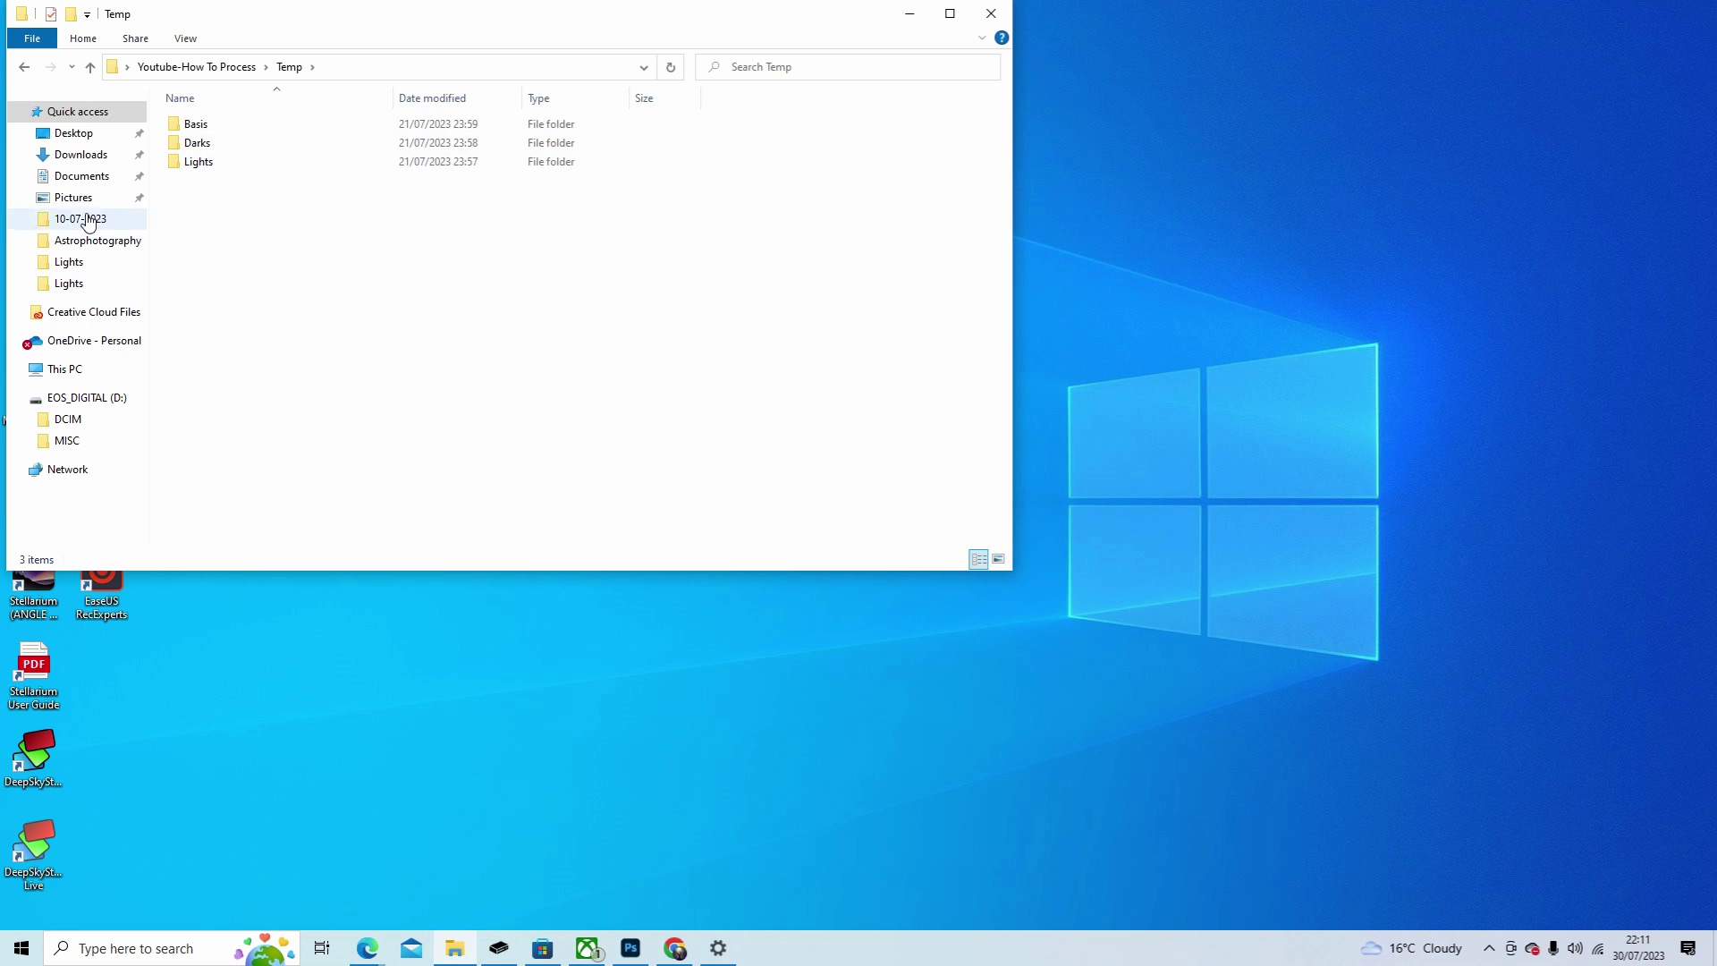
double_click(213, 162)
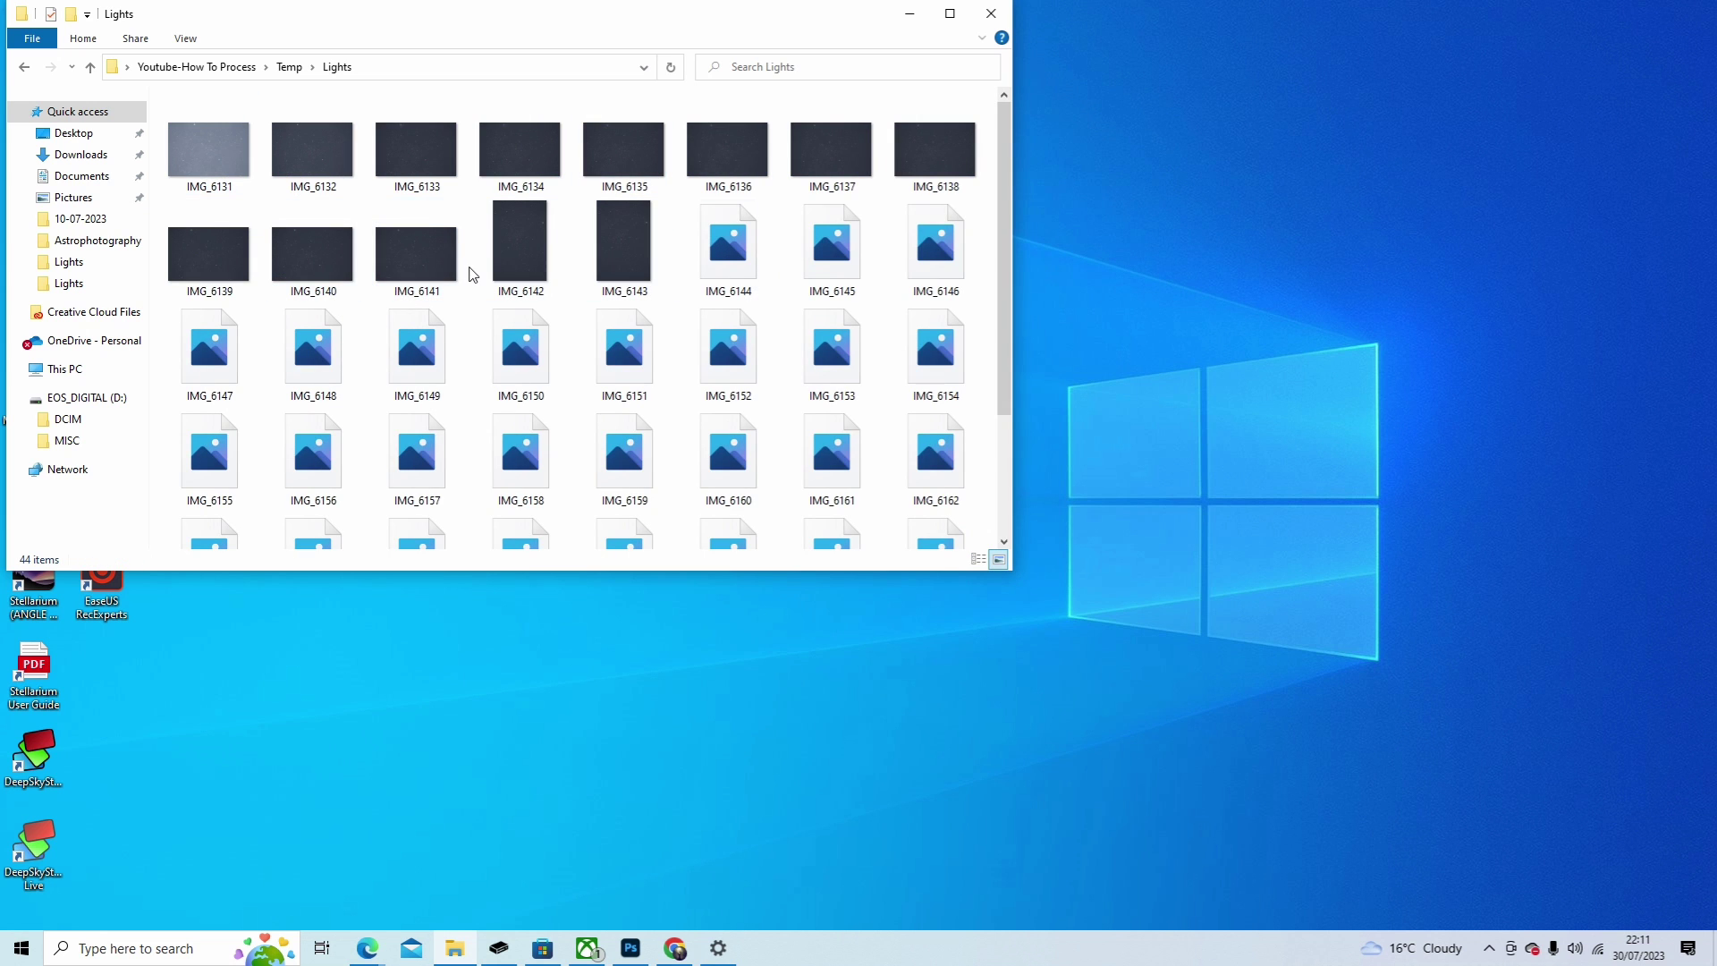
scroll(421, 254, "down", 2)
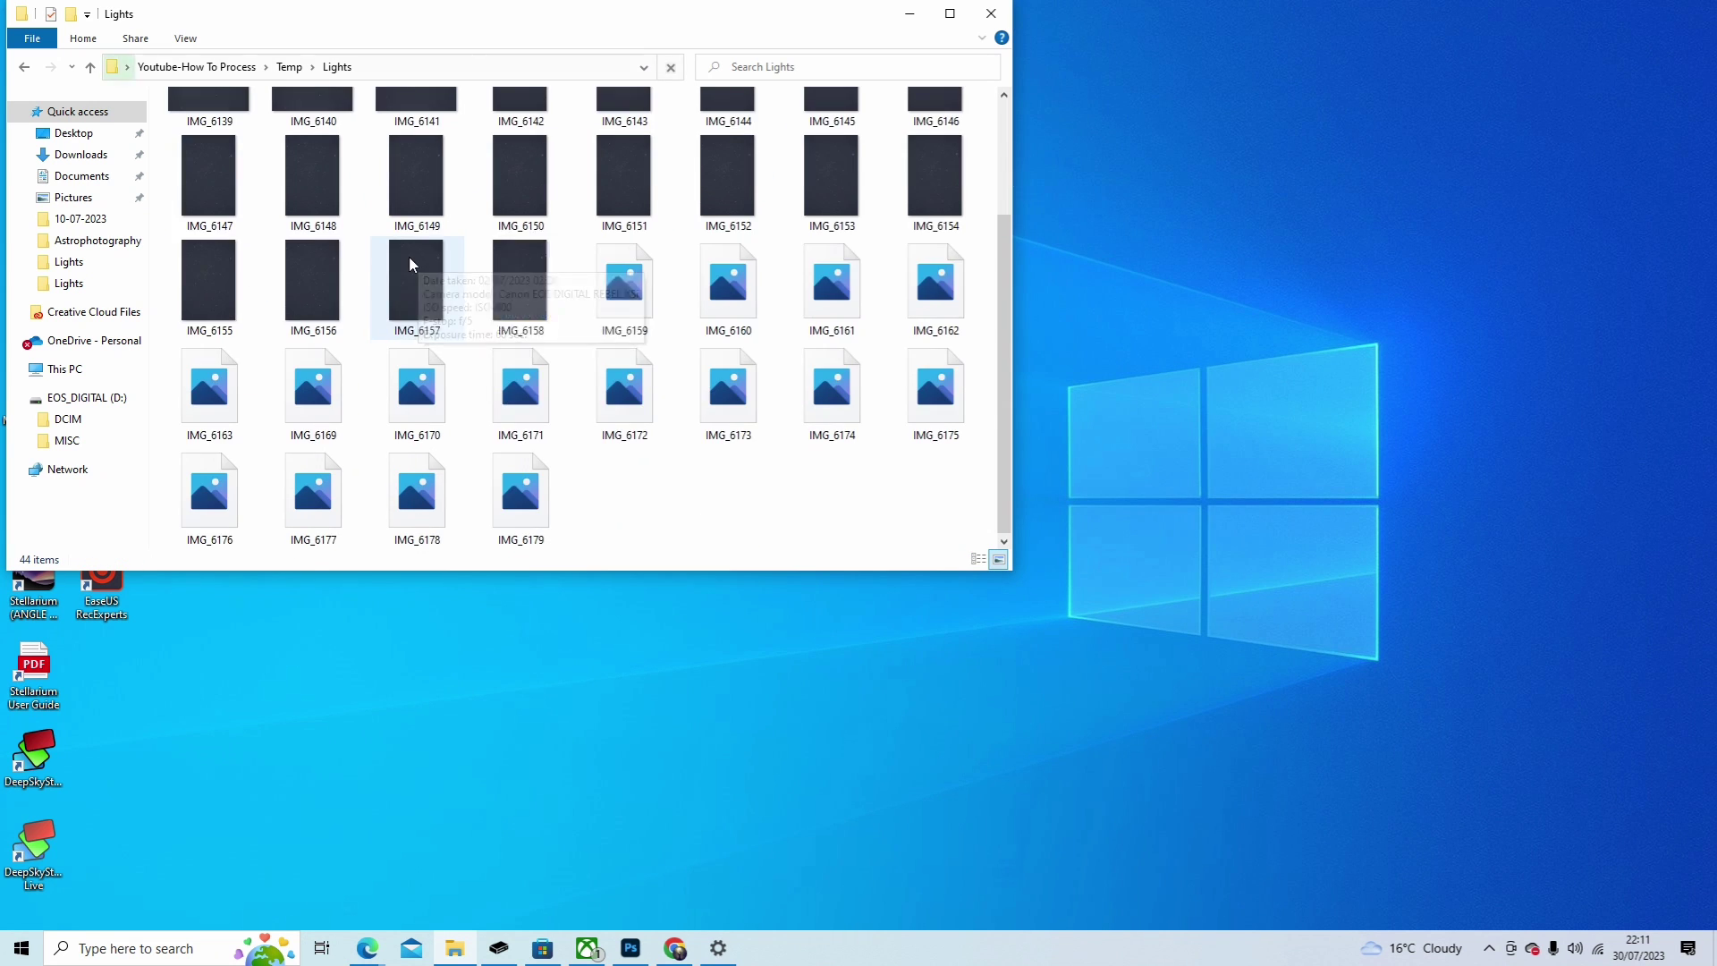
scroll(409, 258, "up", 2)
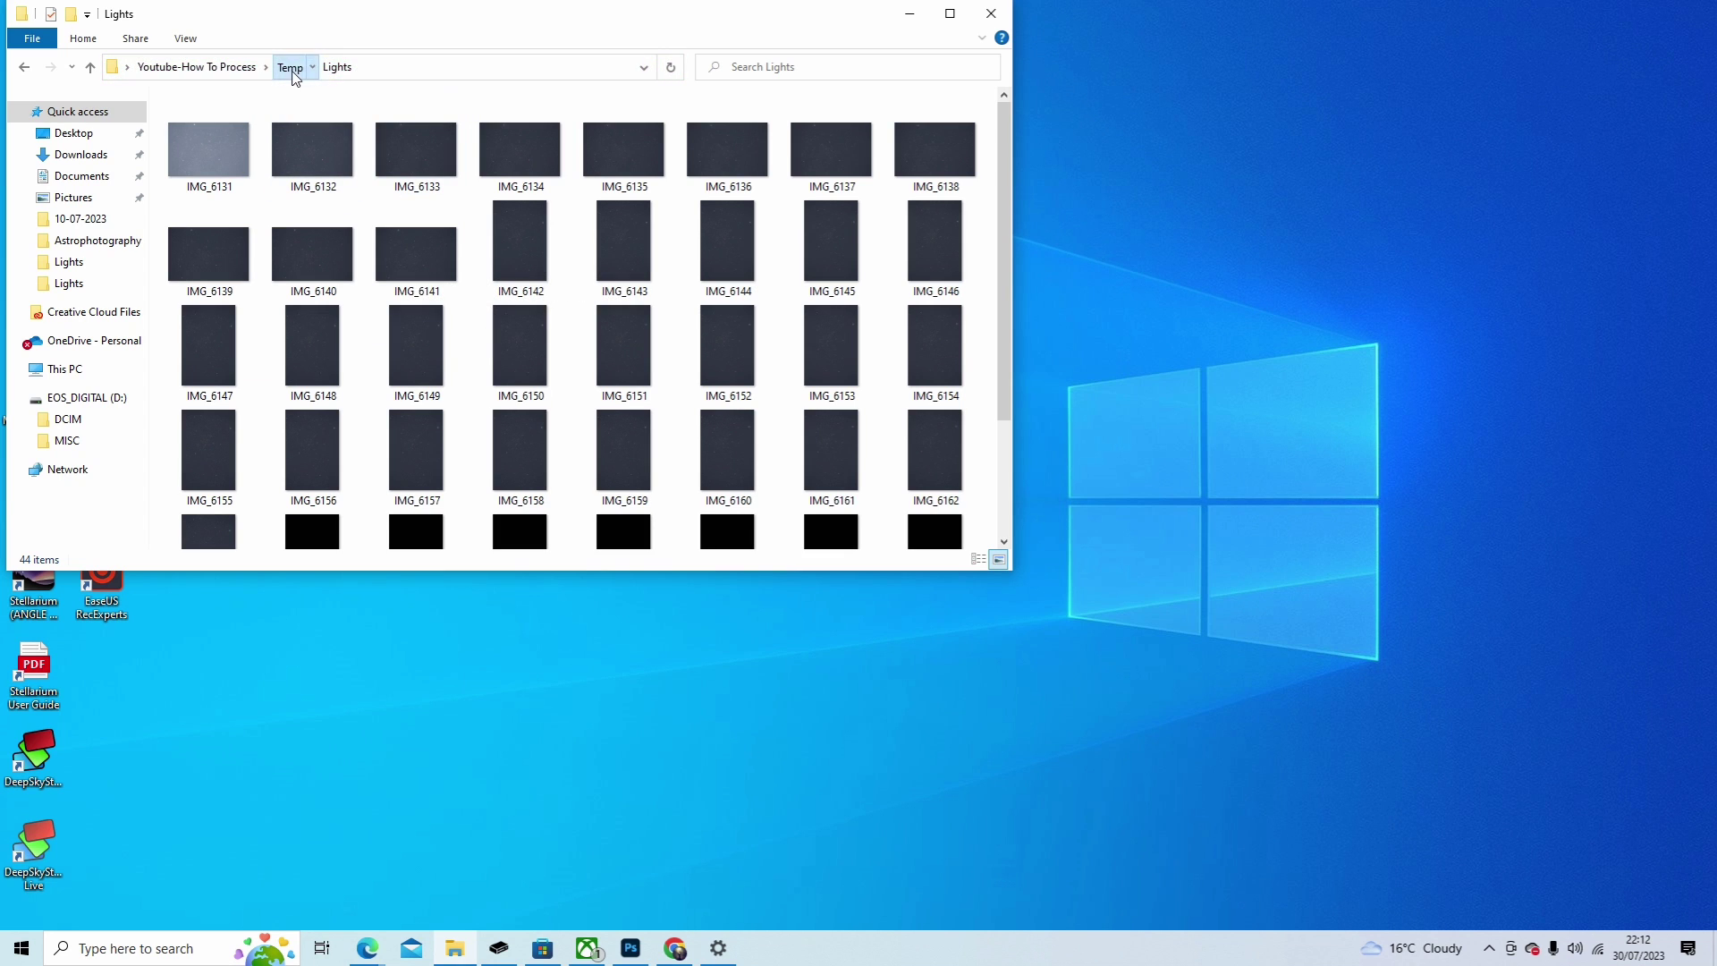
left_click(290, 68)
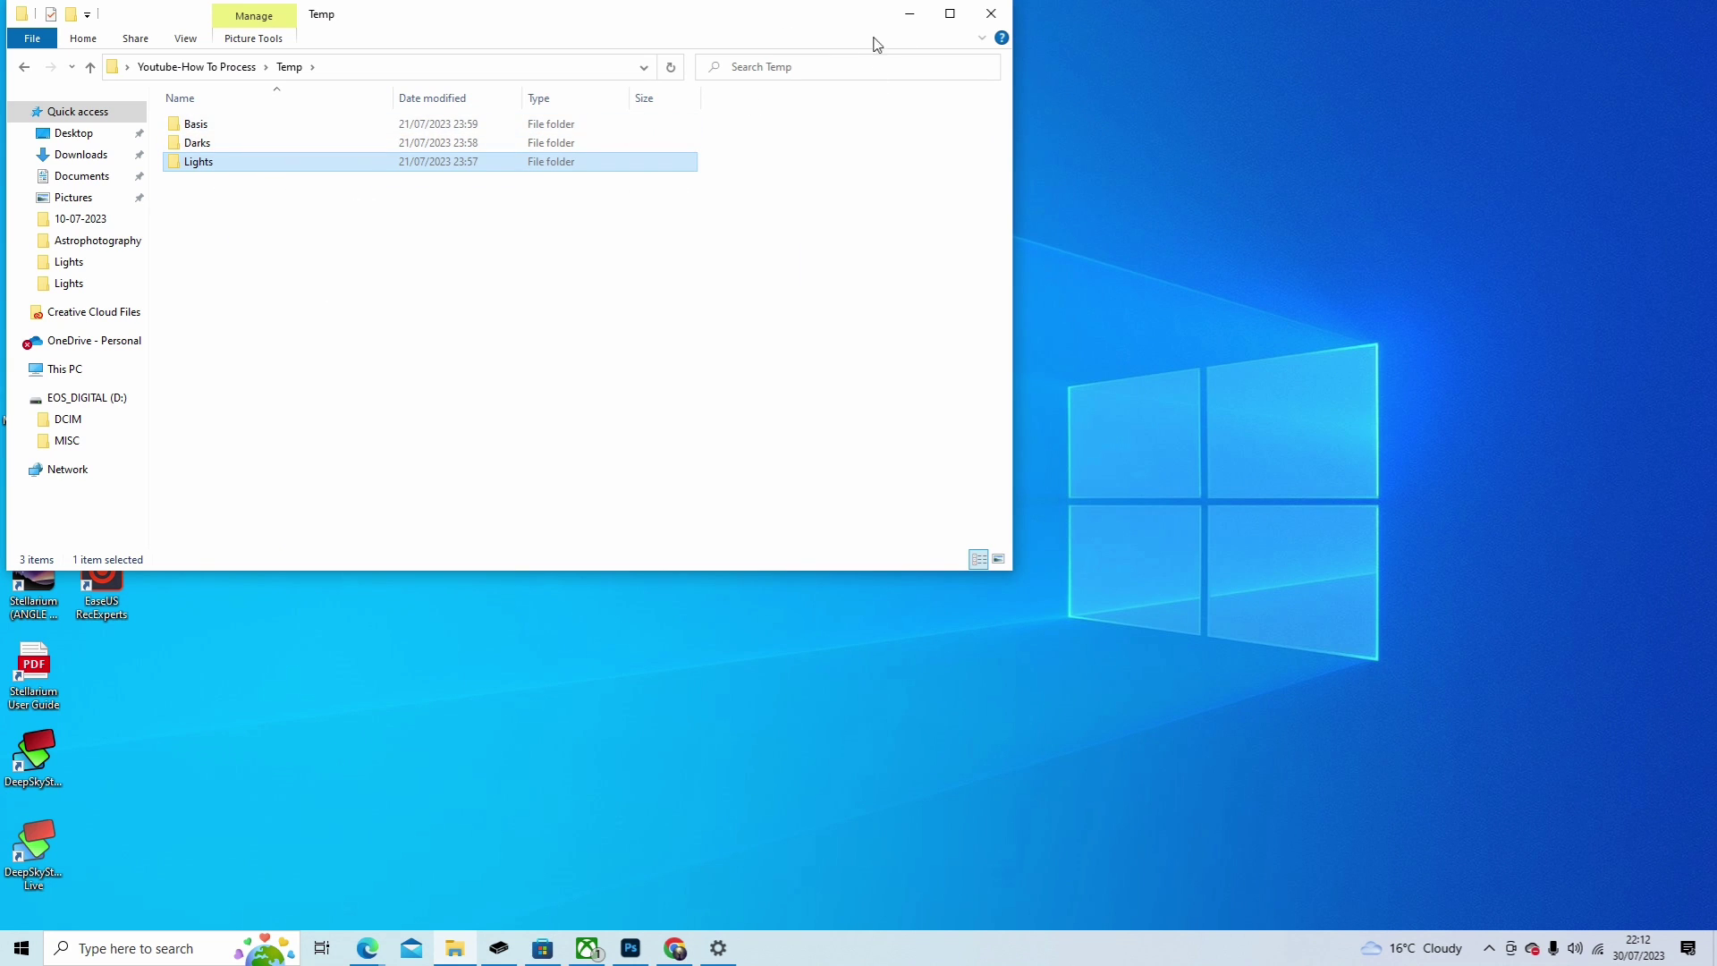
left_click(910, 14)
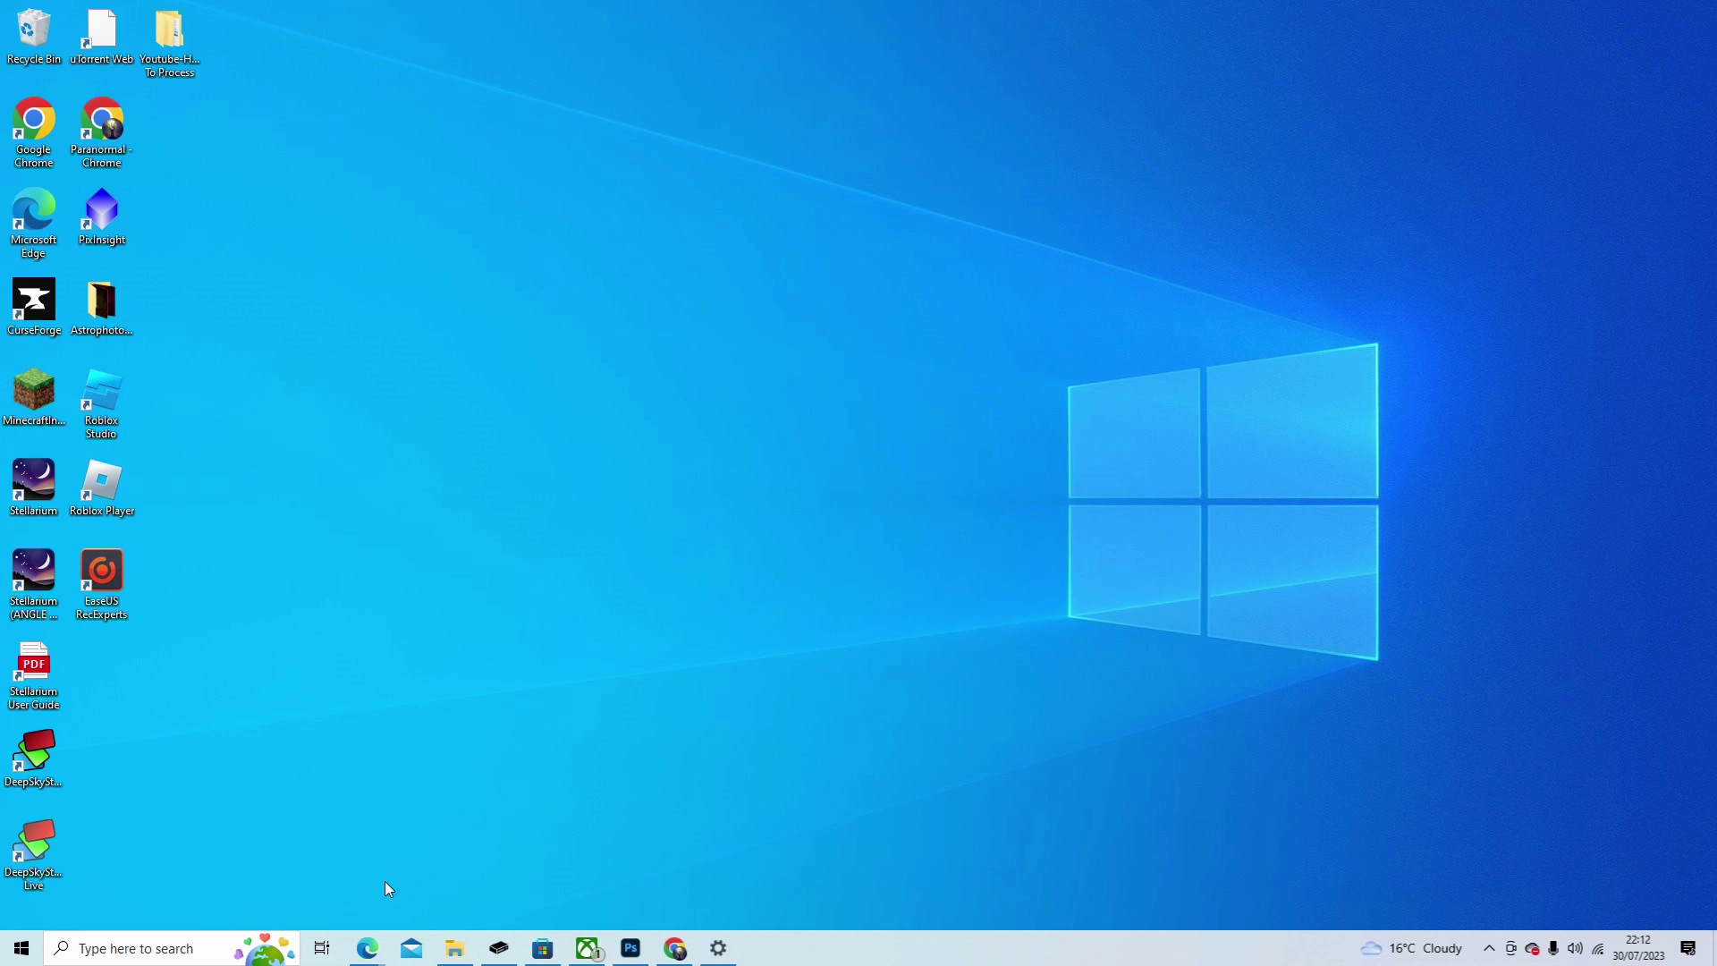
Step: Launch DeepSkyStacker 5.1.3 with an empty file list and bring Chrome's StarNet page forward
left_click(31, 767)
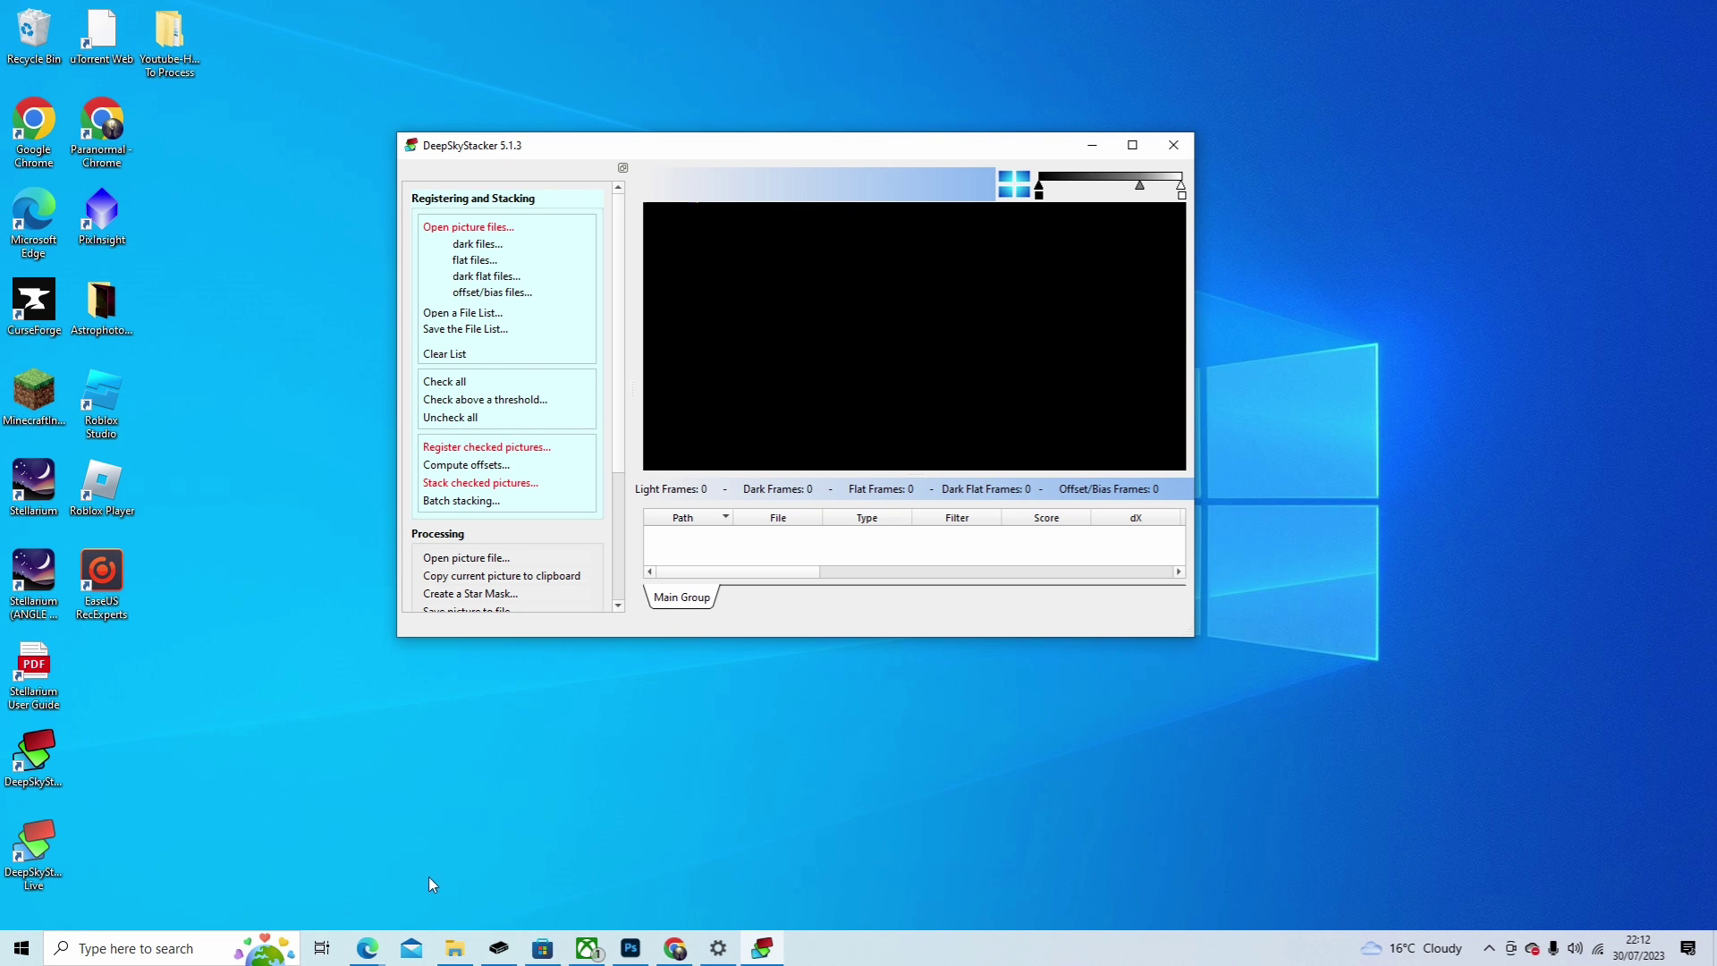
left_click(678, 951)
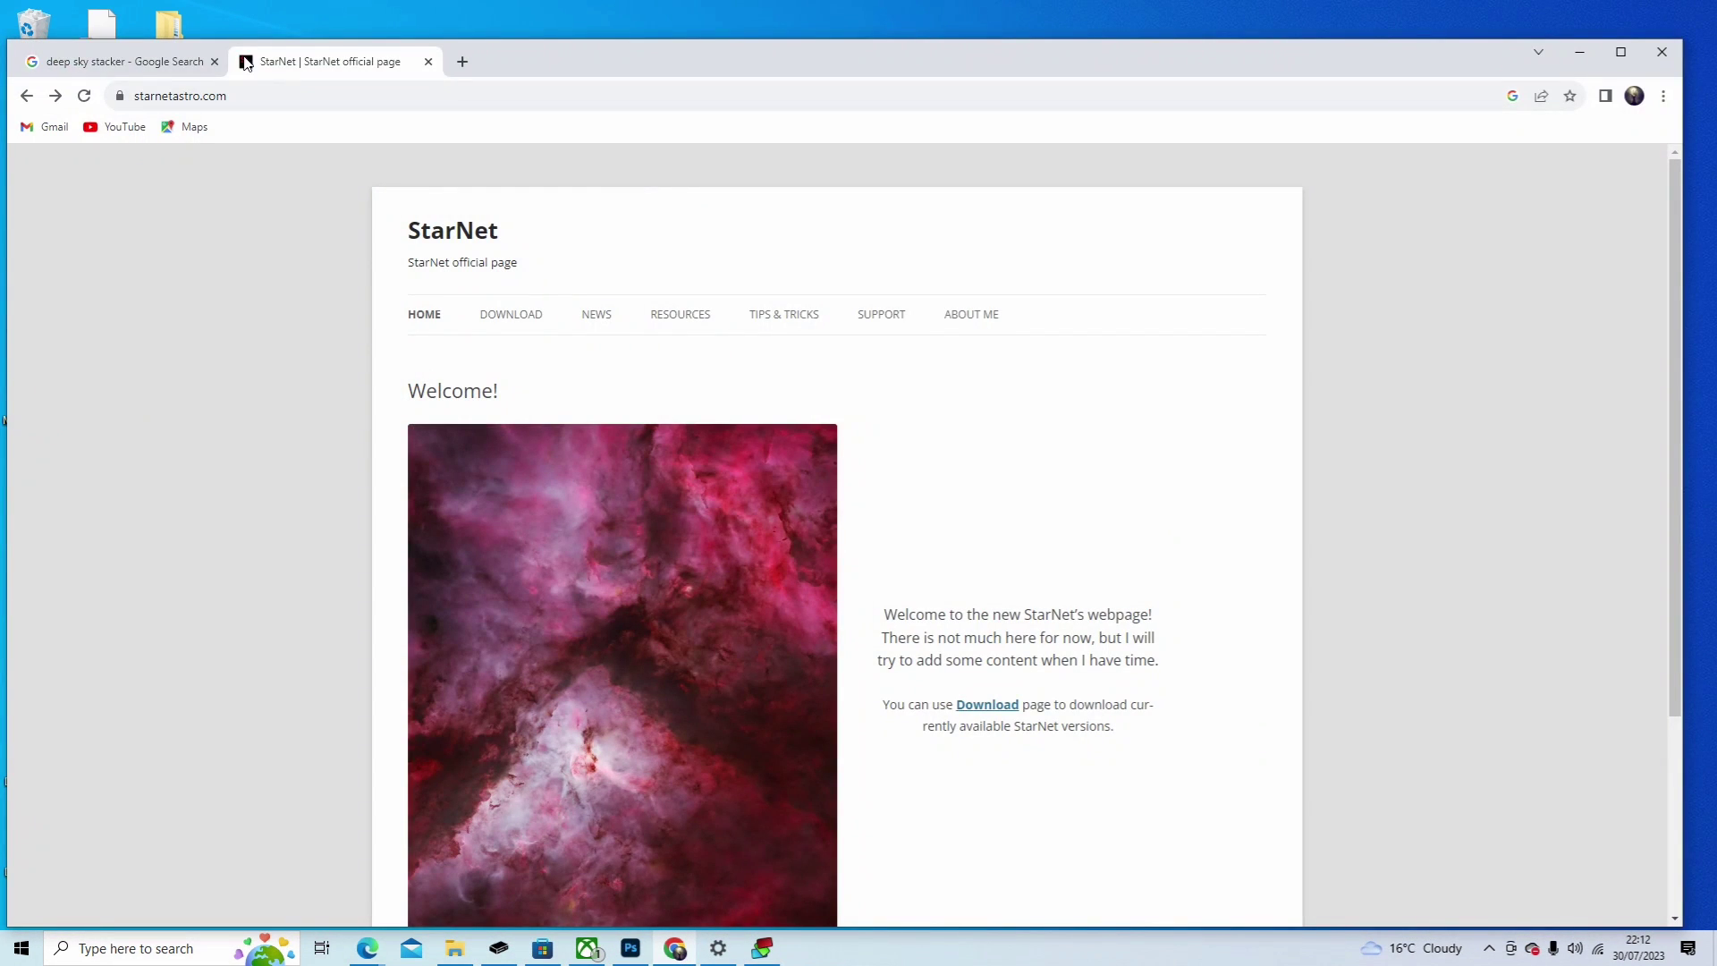
Step: View the 'deep sky stacker' Google results, then minimize Chrome to reveal DeepSkyStacker
left_click(132, 70)
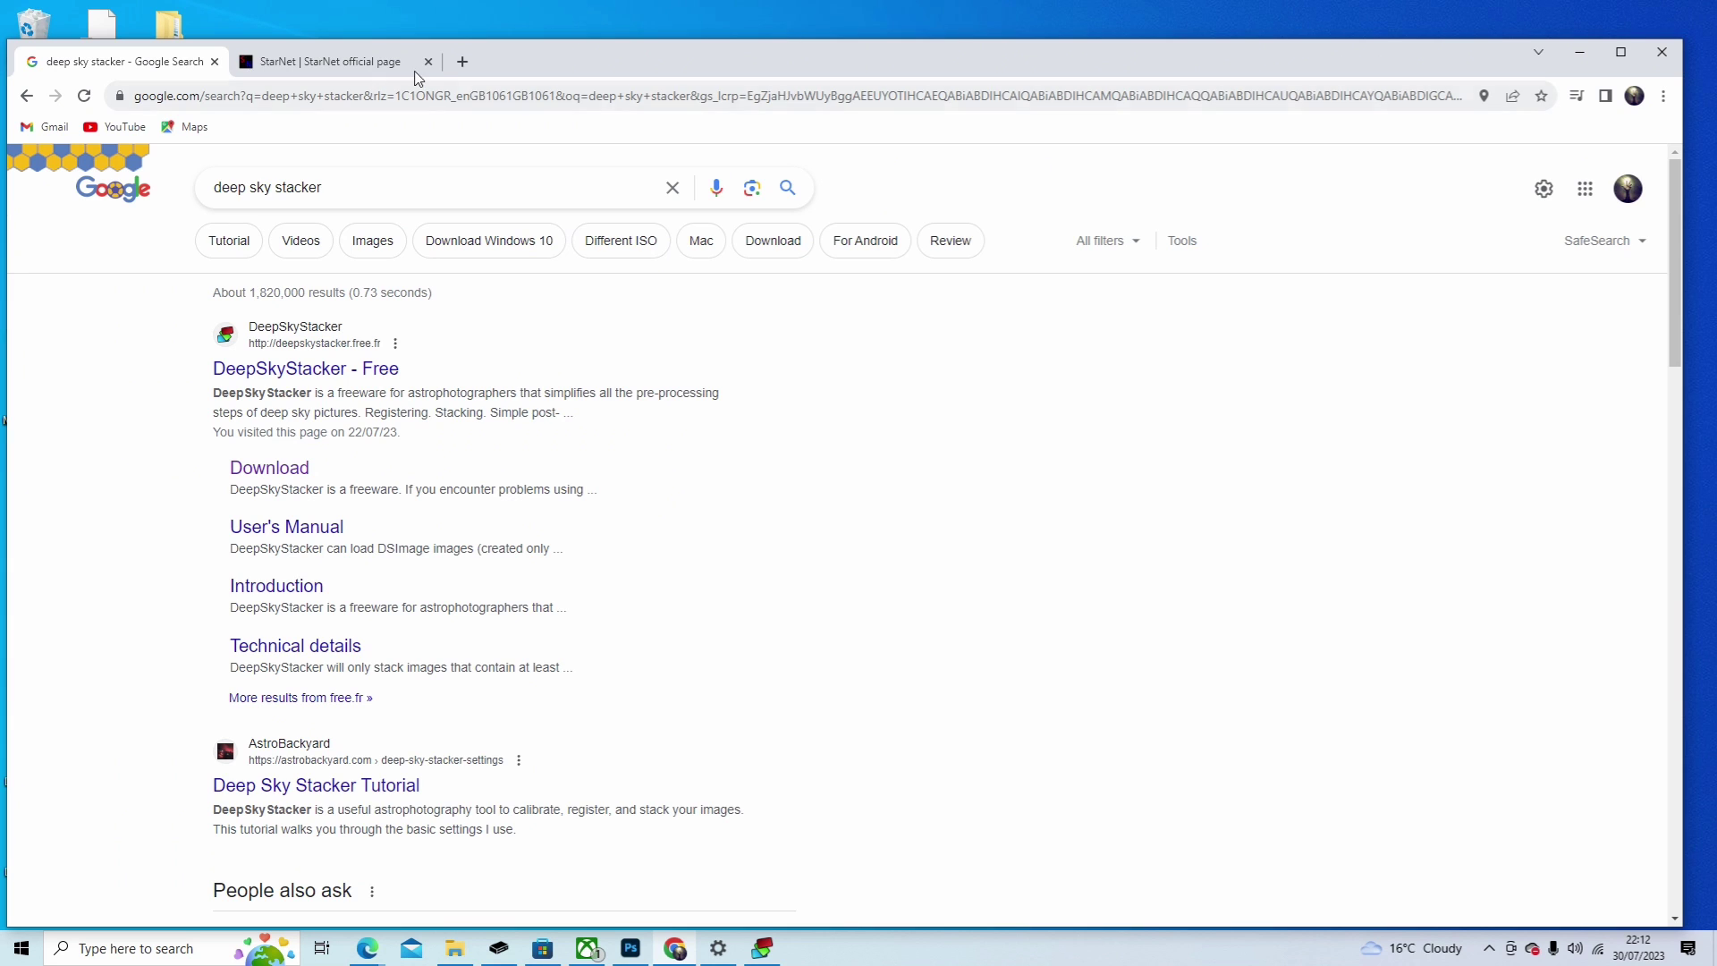
left_click(1579, 52)
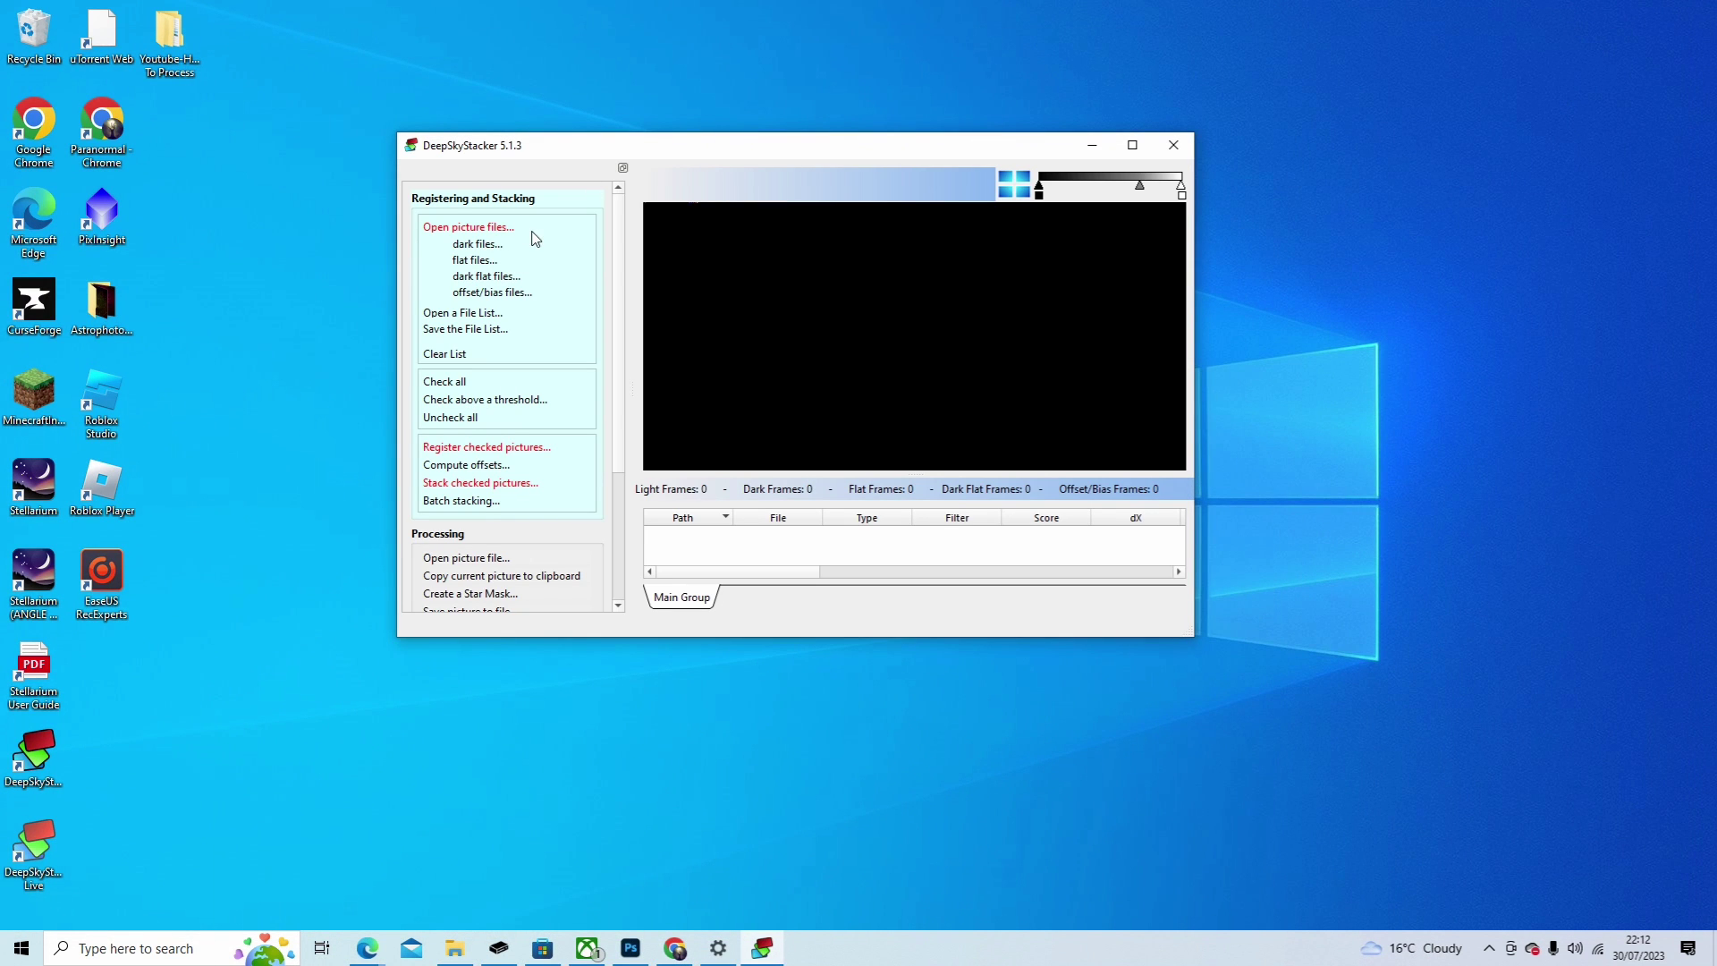
Step: Add every light frame from Desktop\Youtube-How To Process\Temp\Lights, starting with IMG_6131, to the list
left_click(483, 228)
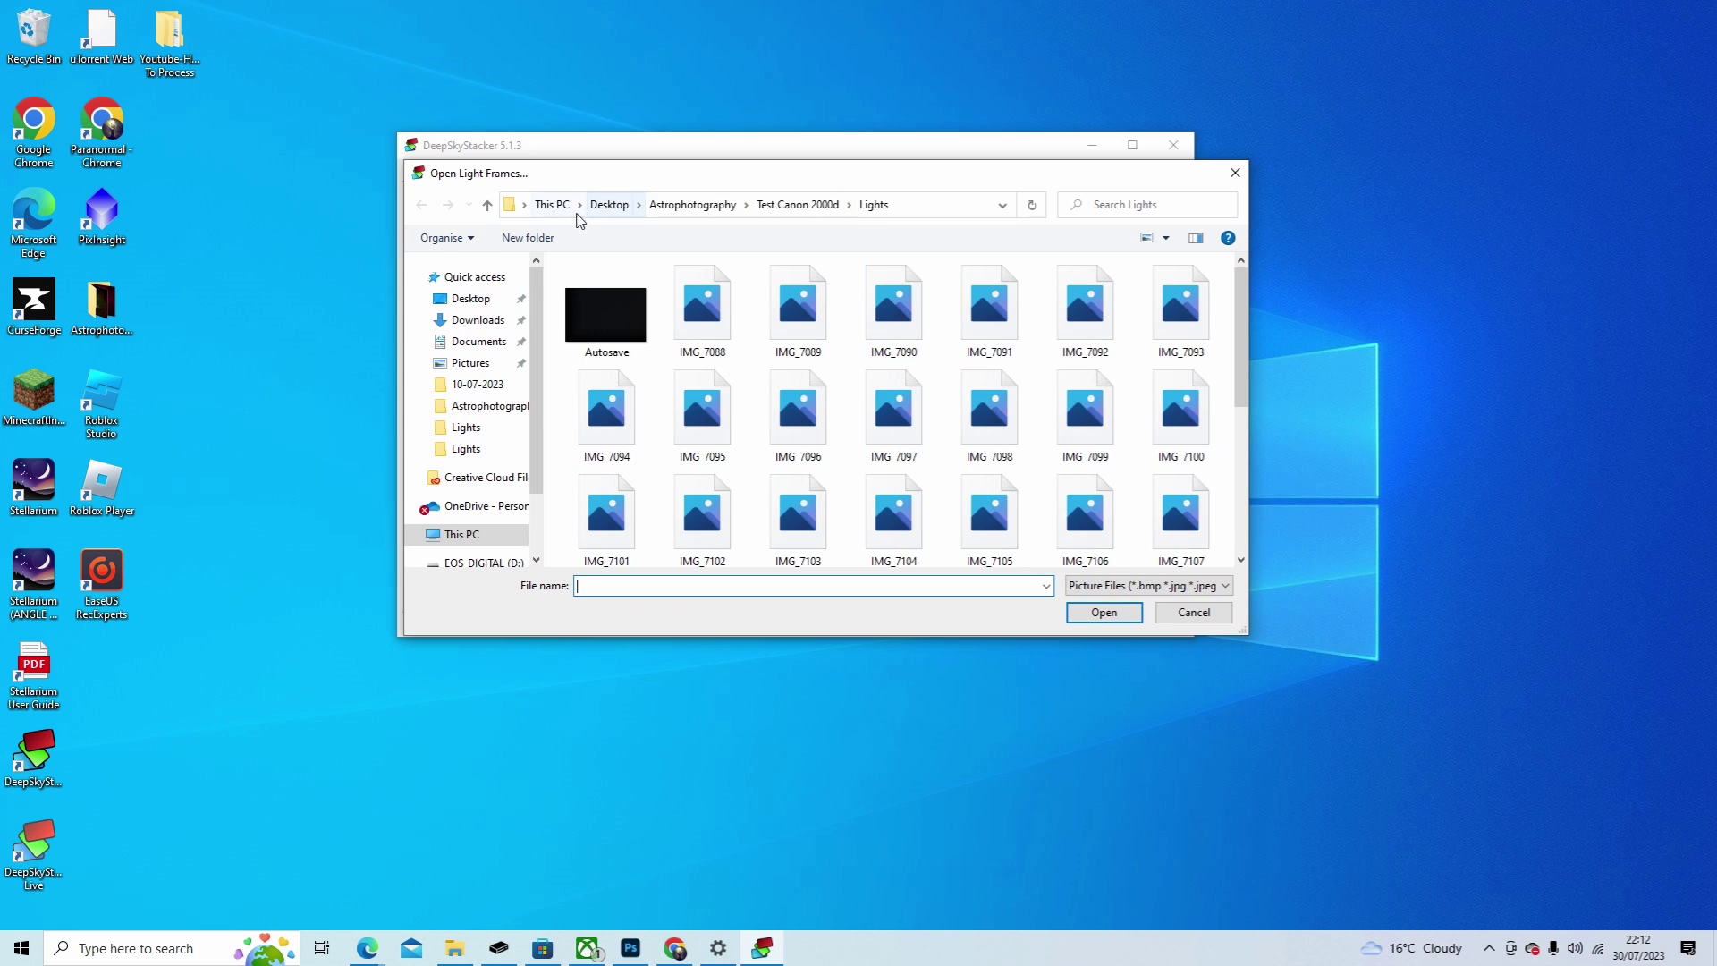
left_click(611, 205)
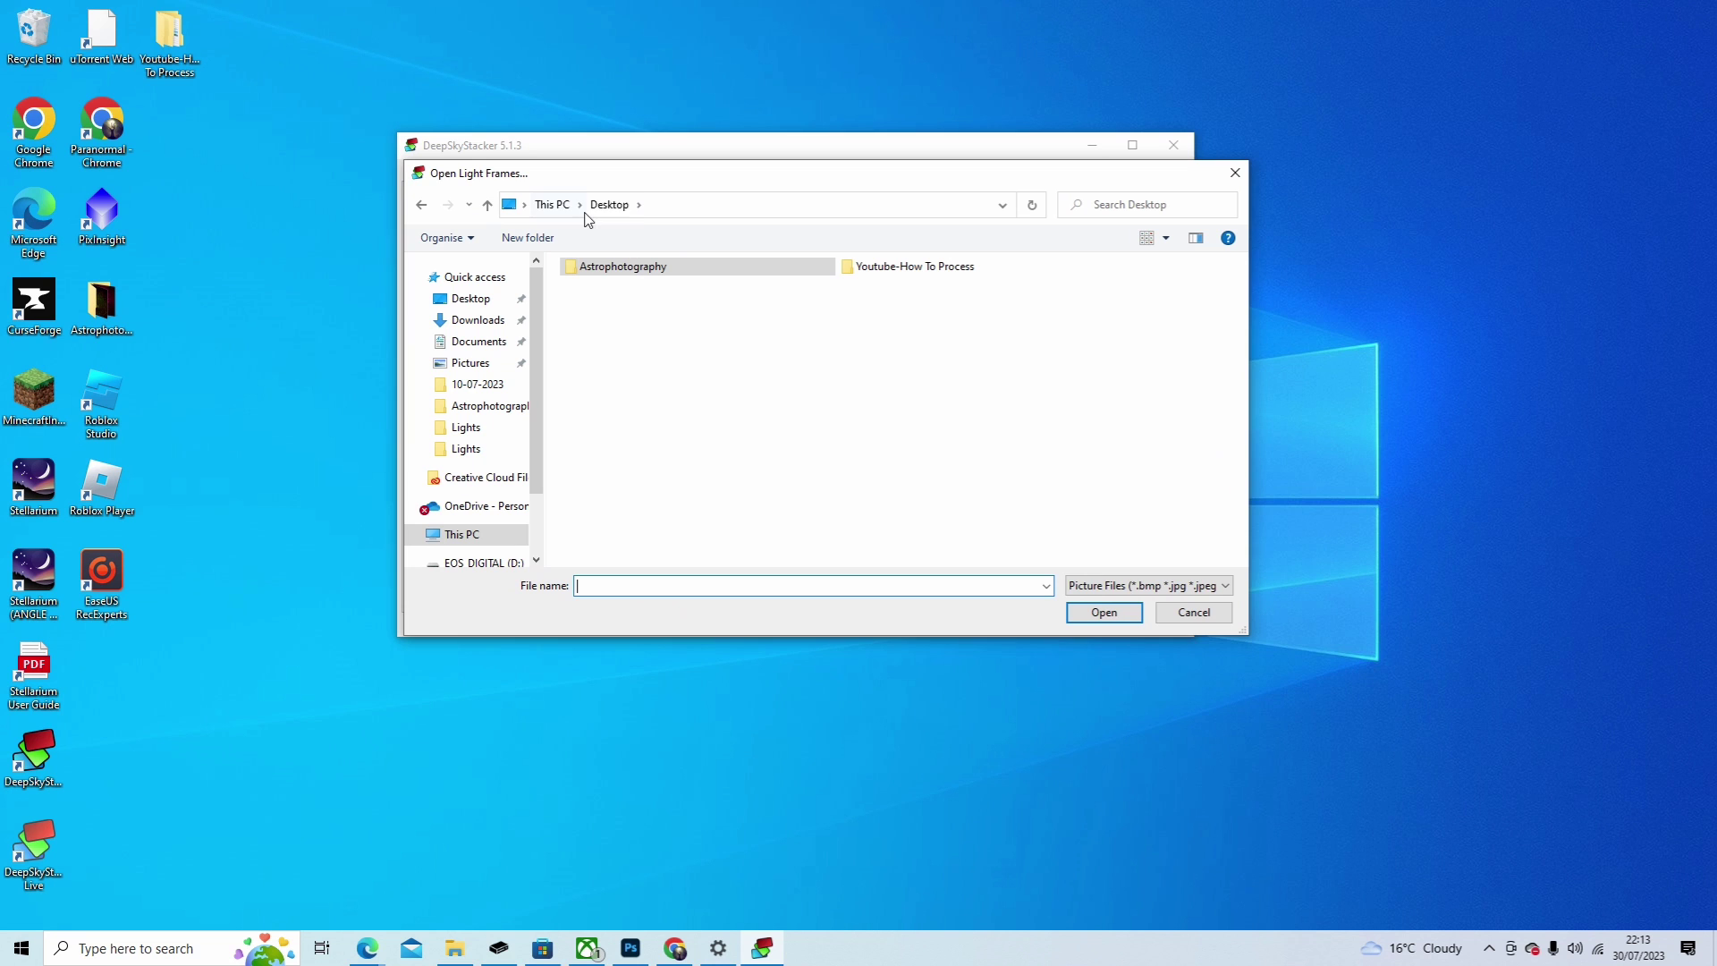
double_click(904, 274)
double_click(608, 291)
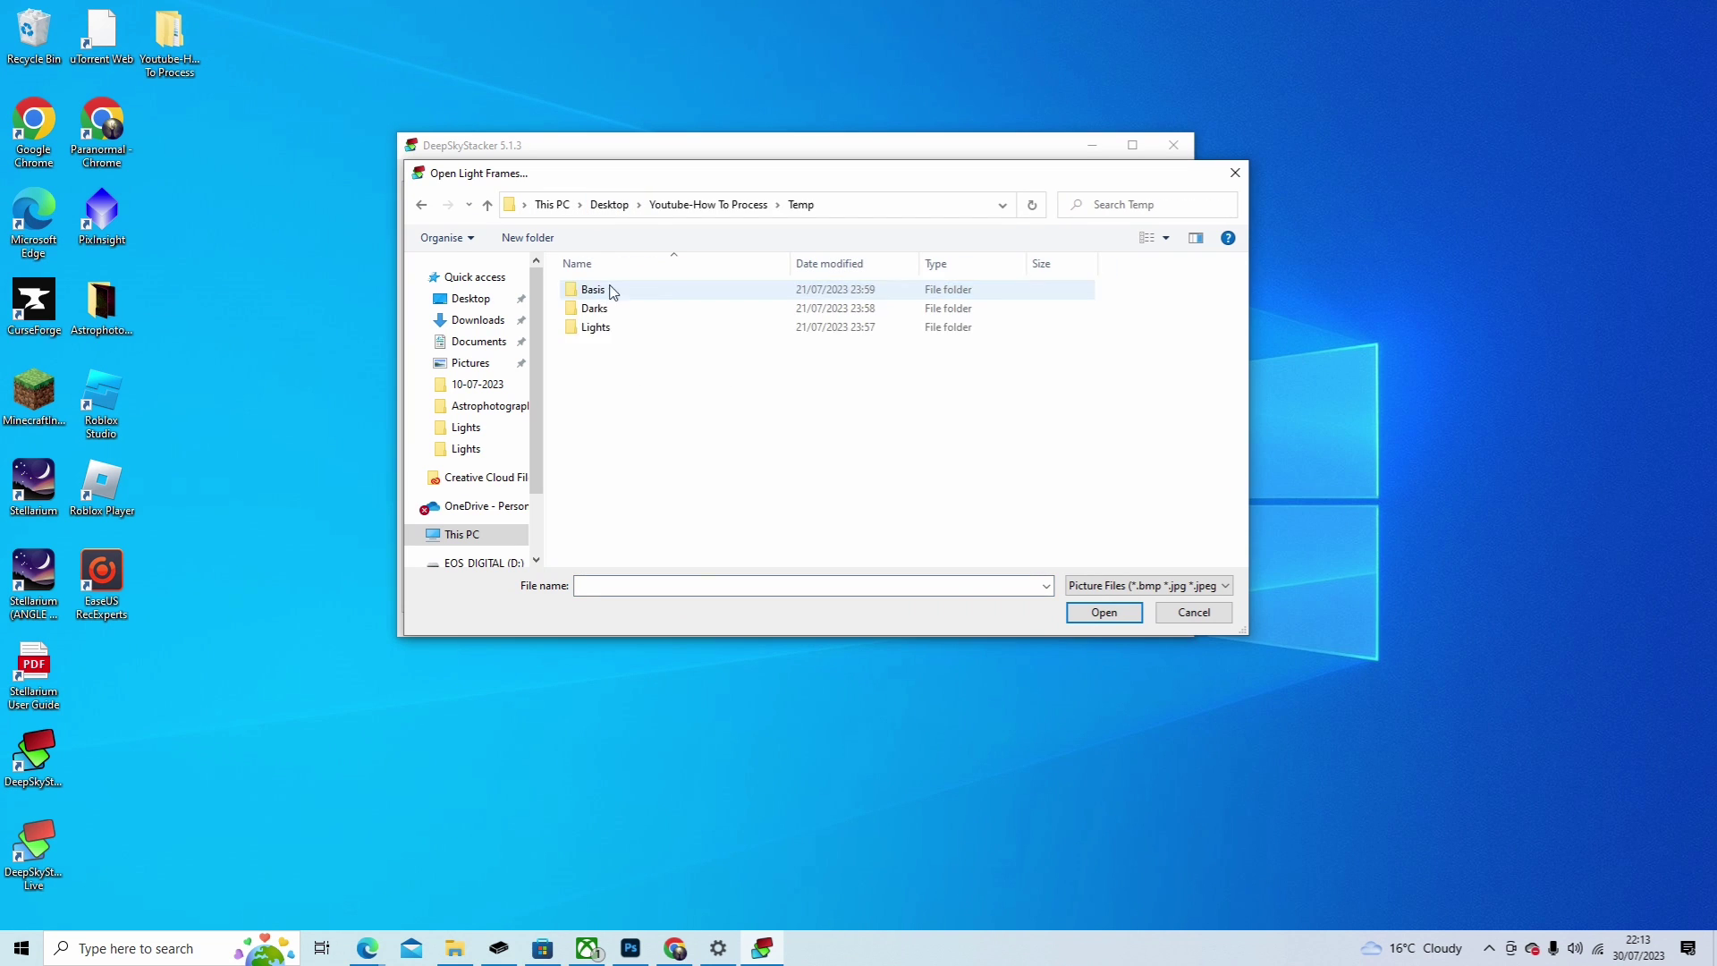
double_click(594, 327)
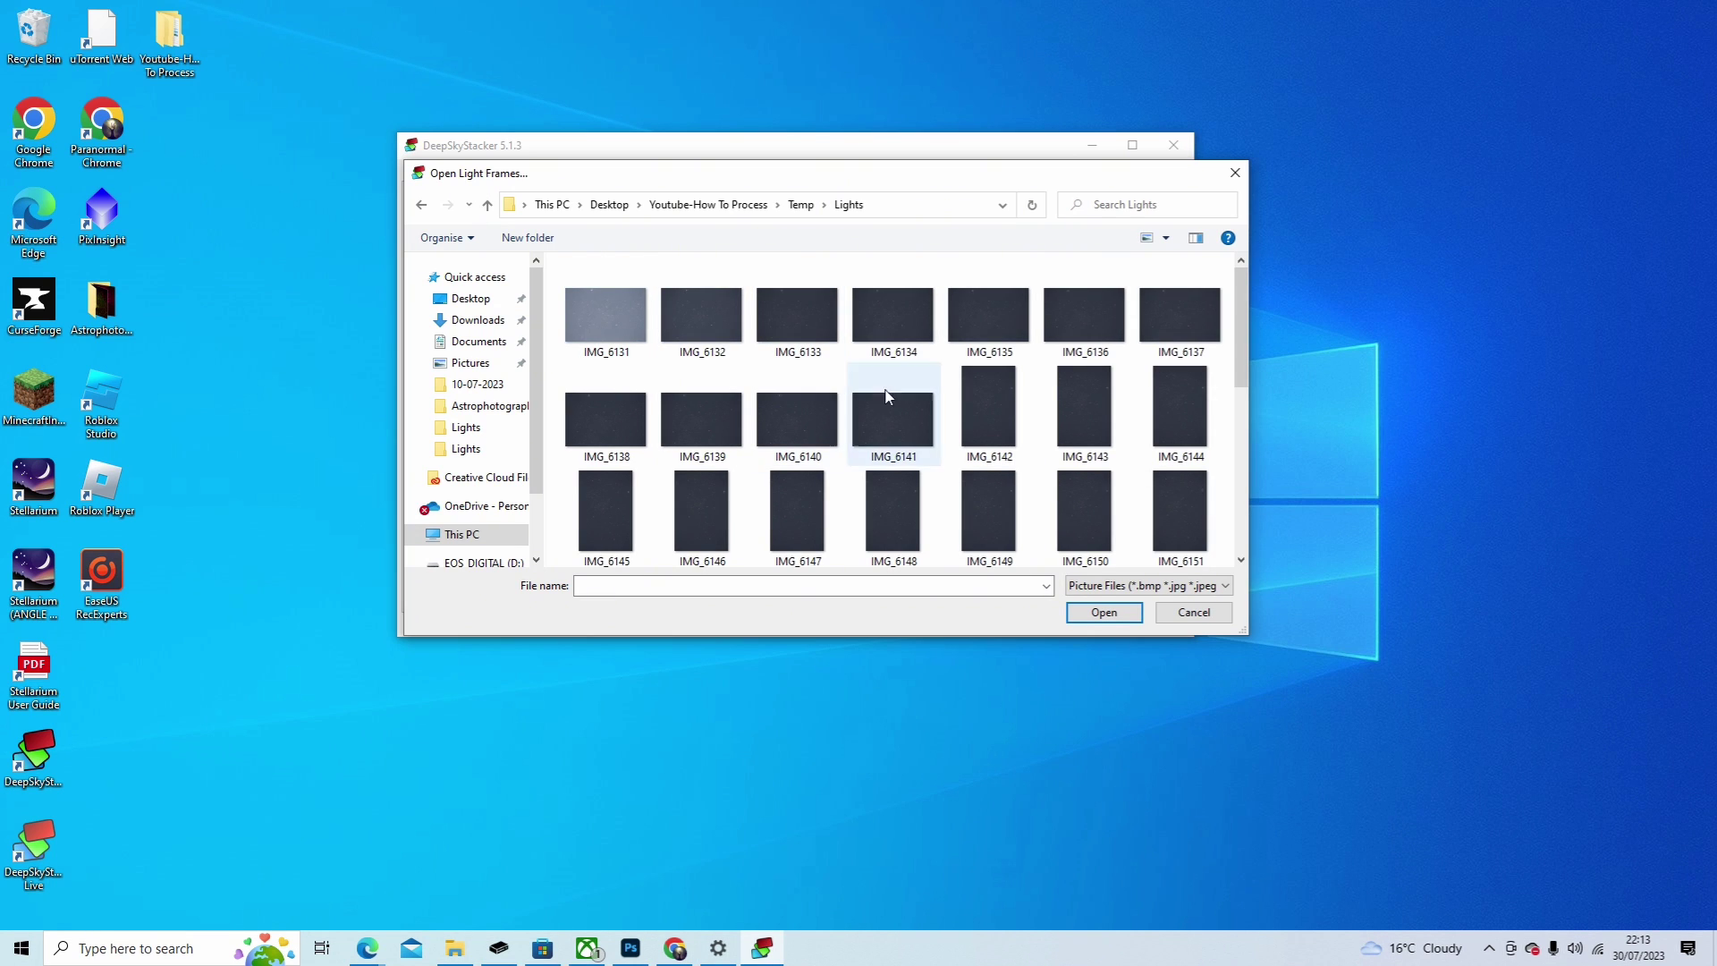
left_click(621, 320)
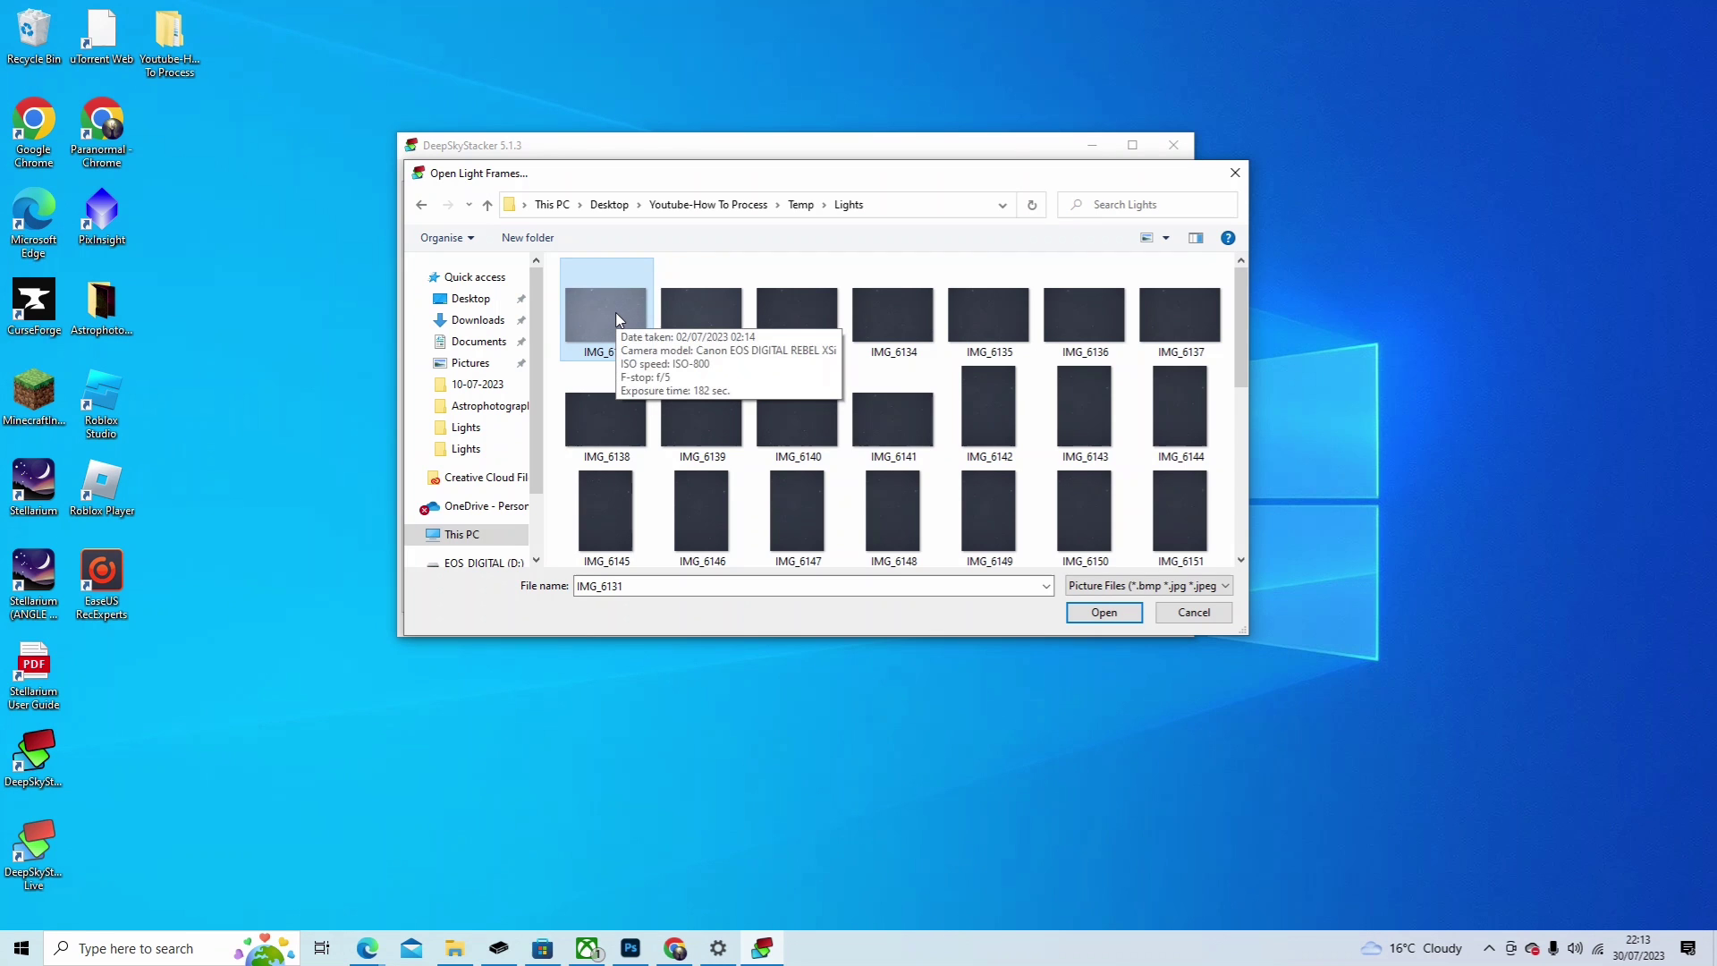
key("ctrl+a")
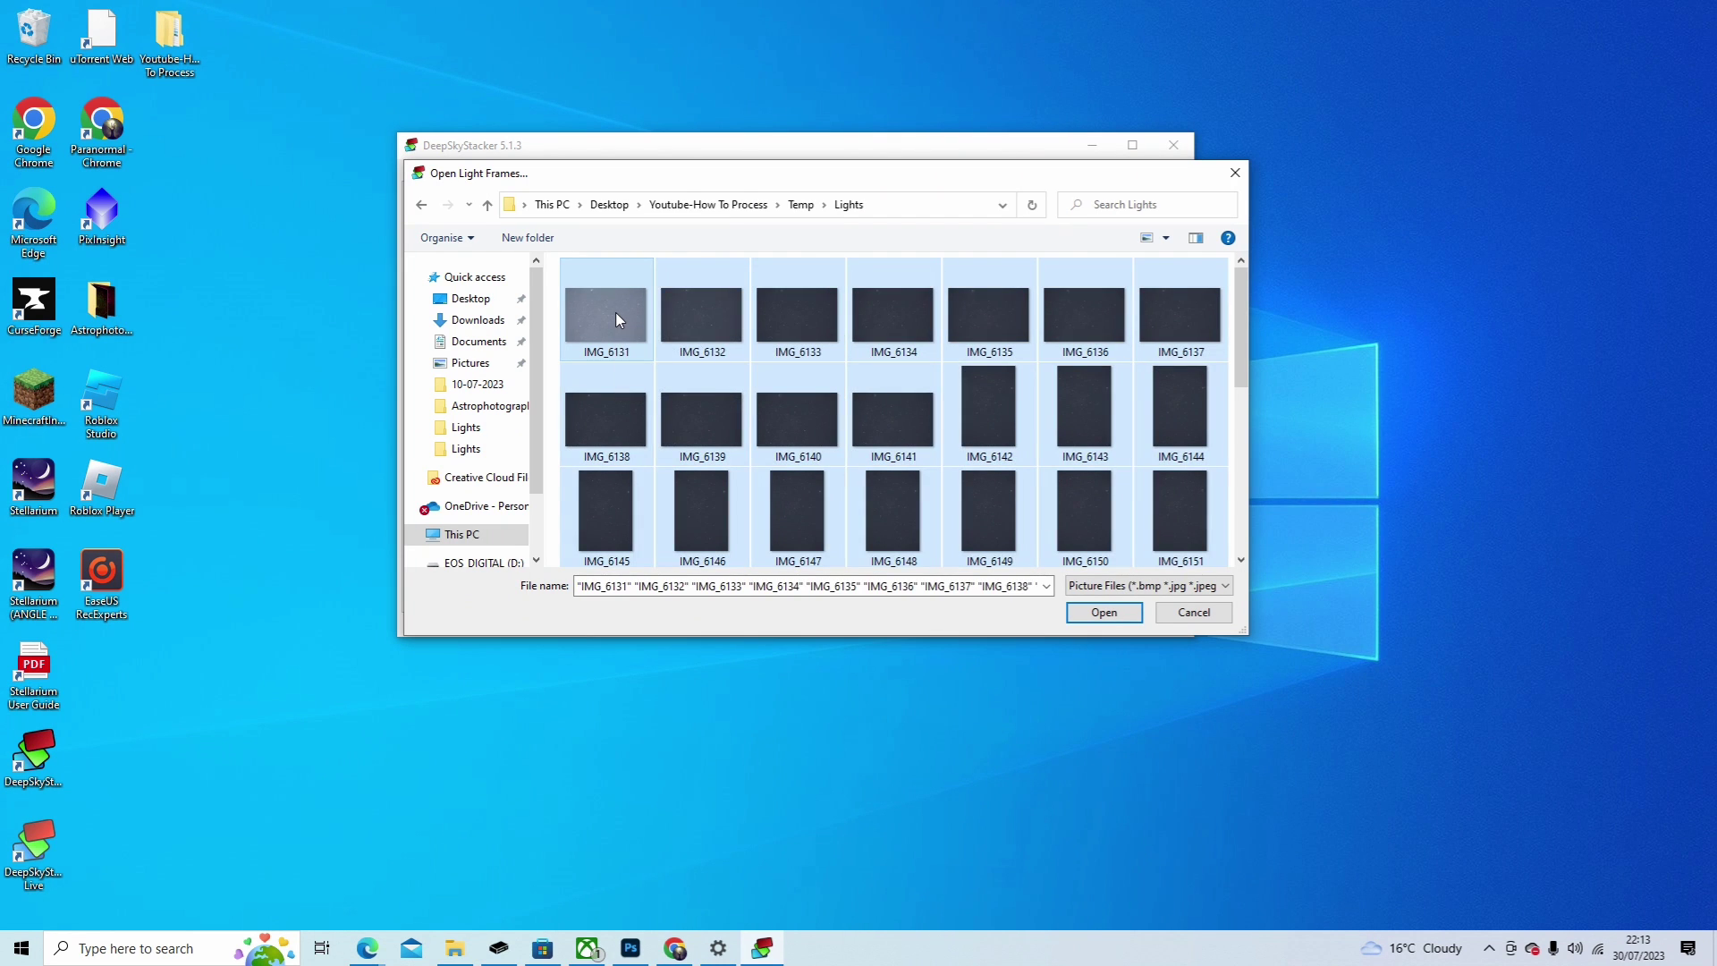
left_click(1105, 613)
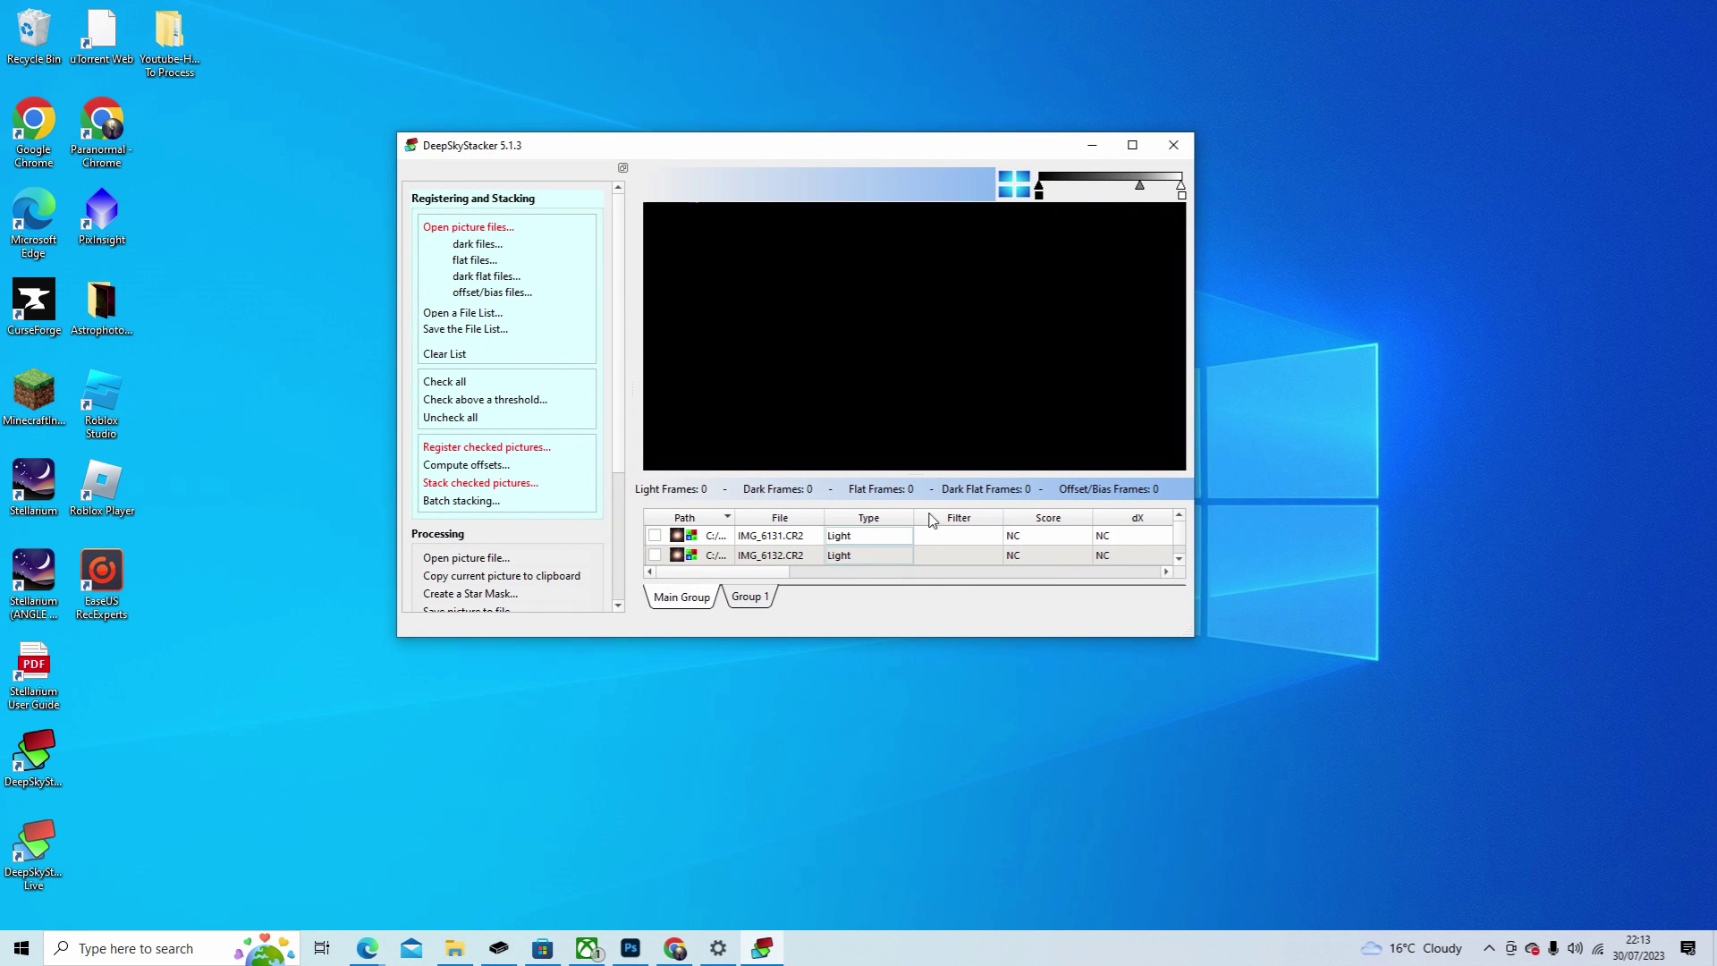
Step: Add the five dark frames from Temp\Darks, starting with IMG_6164, to the list
left_click(485, 245)
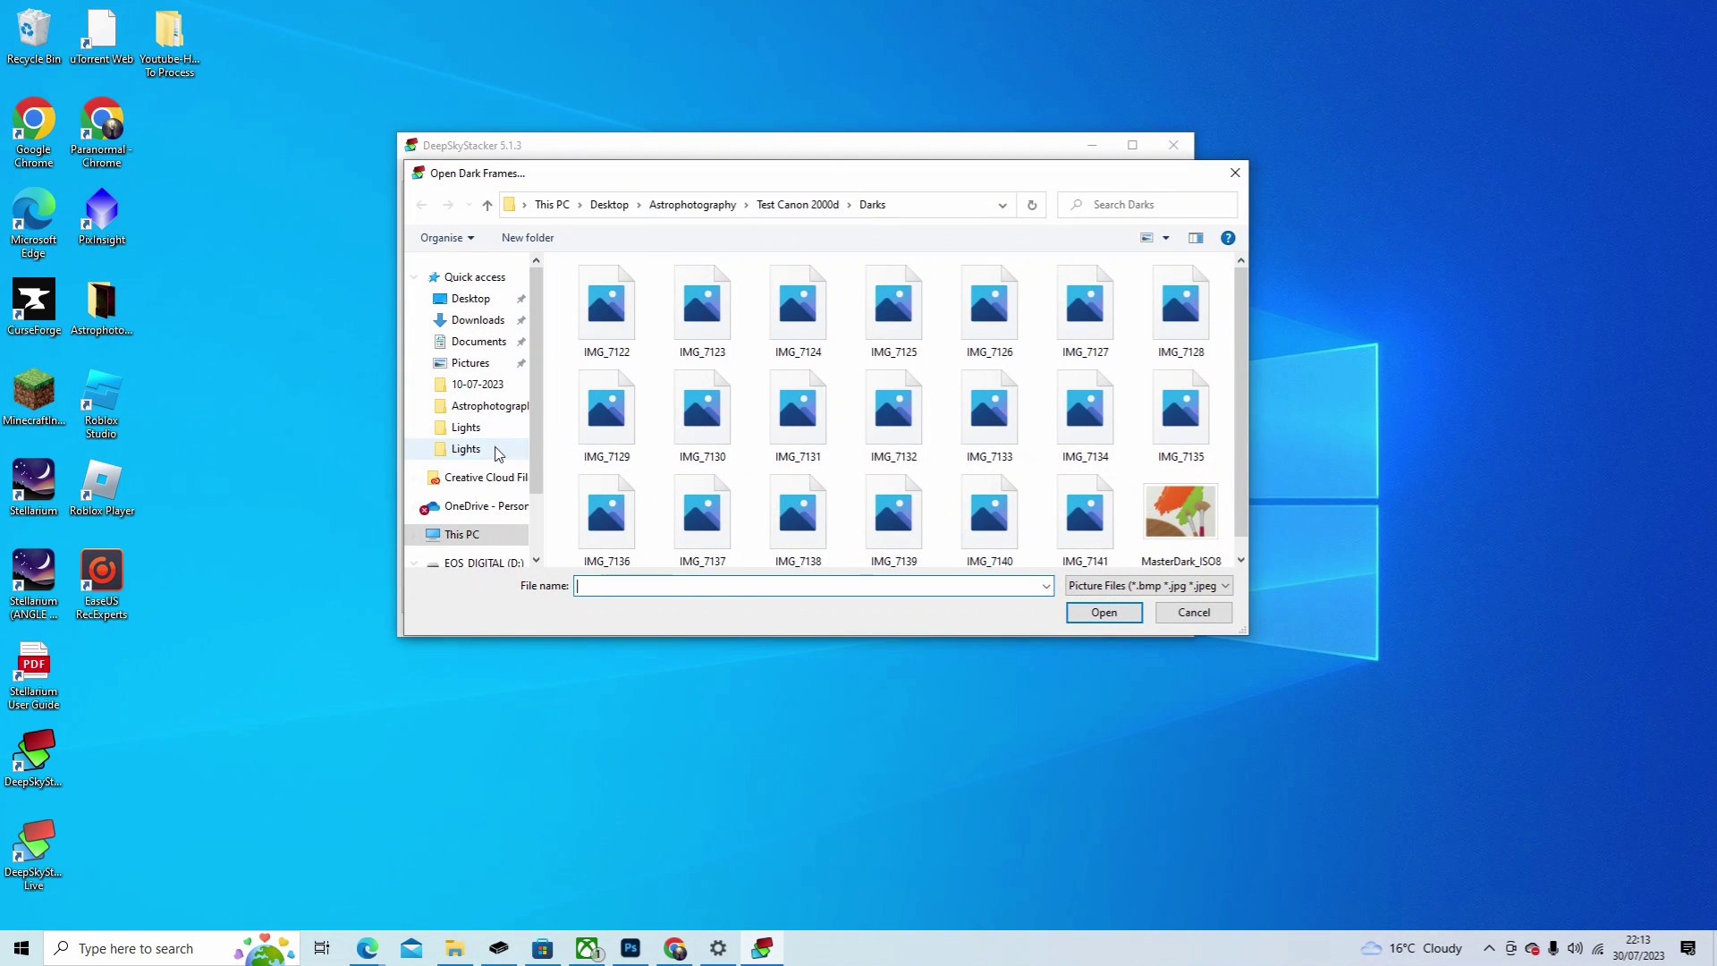
left_click(608, 204)
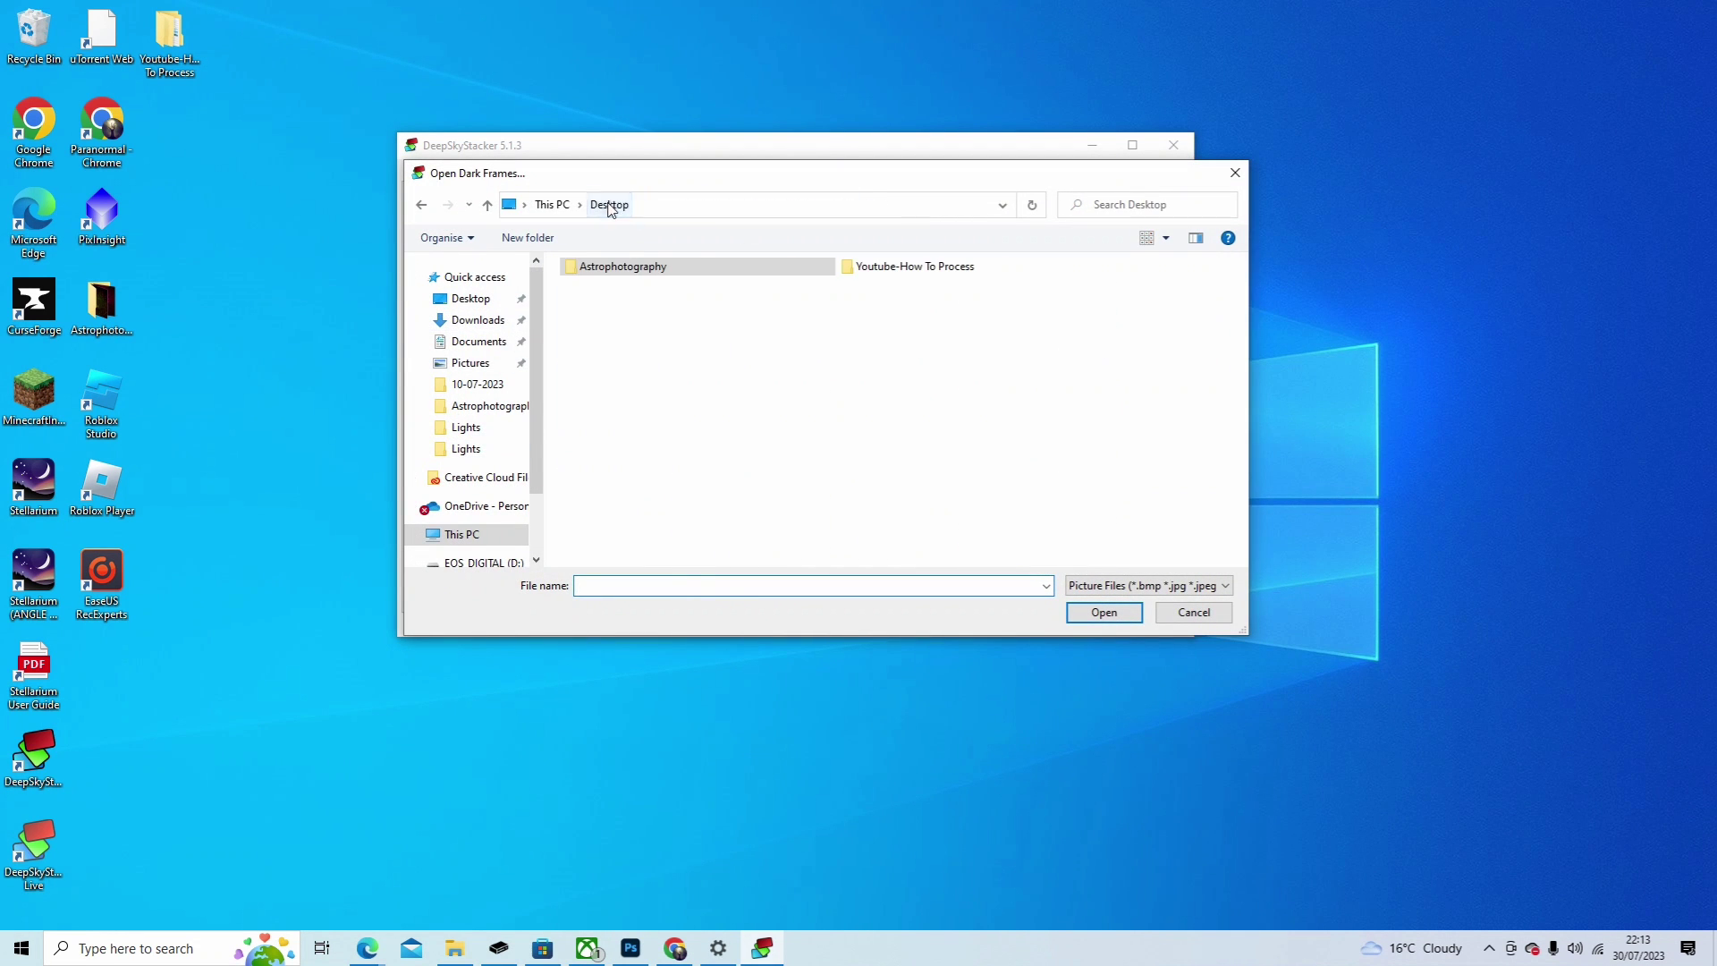
double_click(928, 278)
double_click(592, 292)
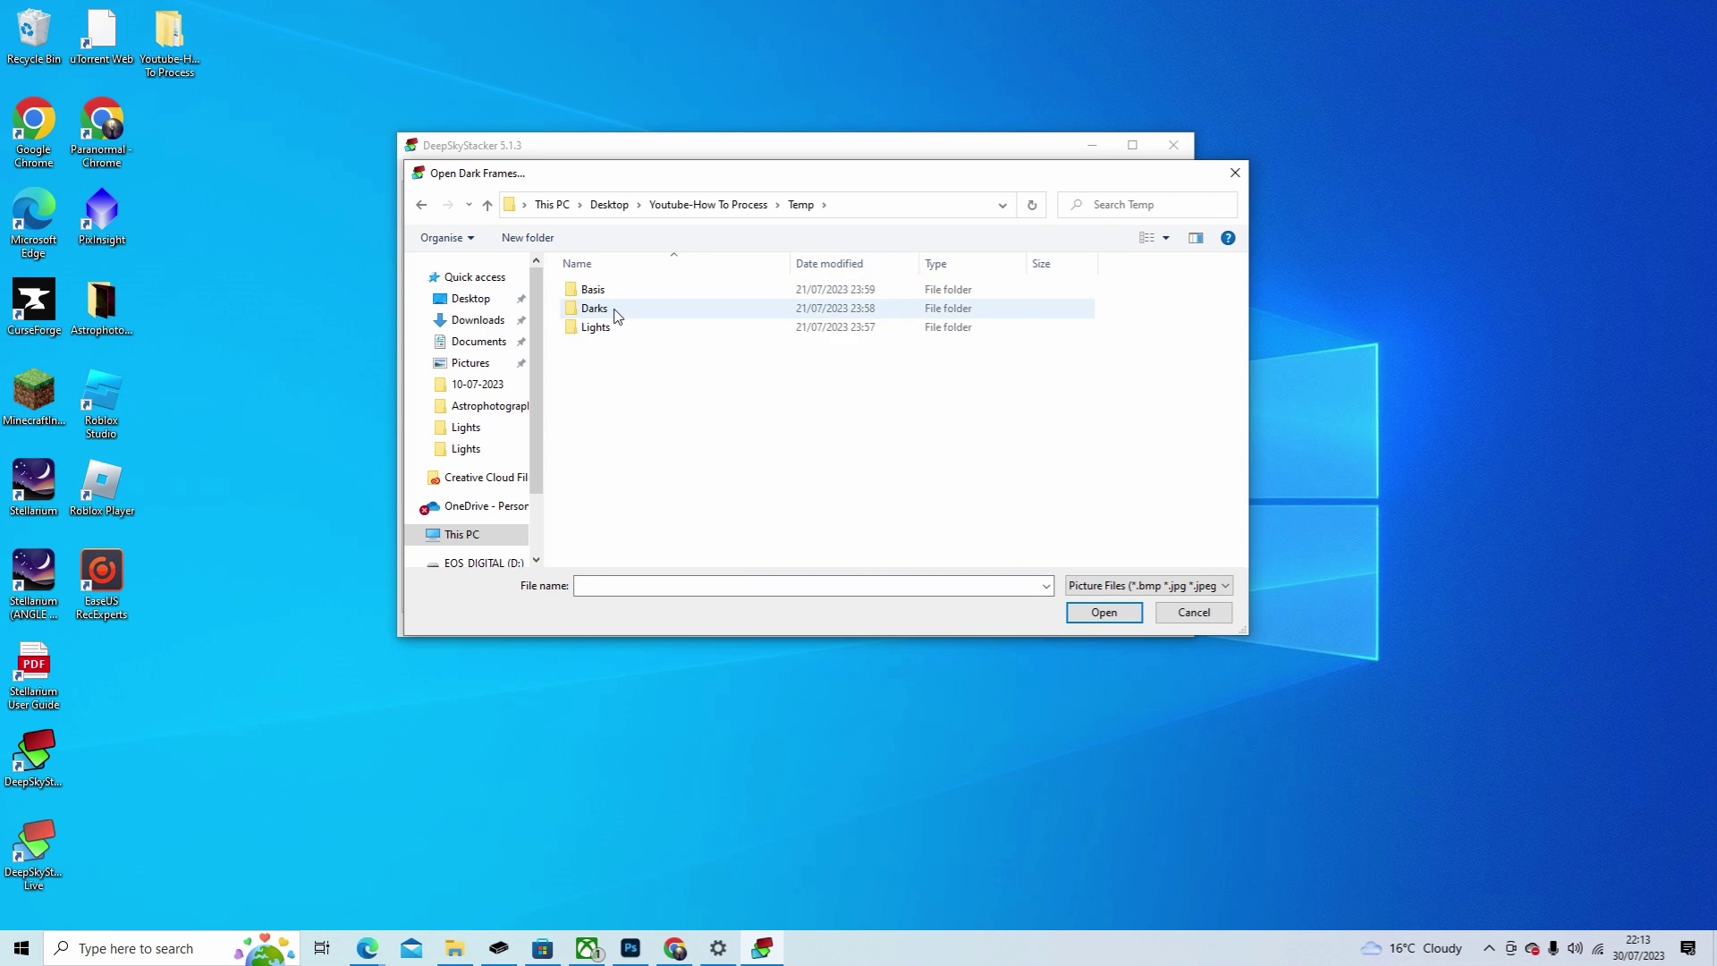
double_click(594, 308)
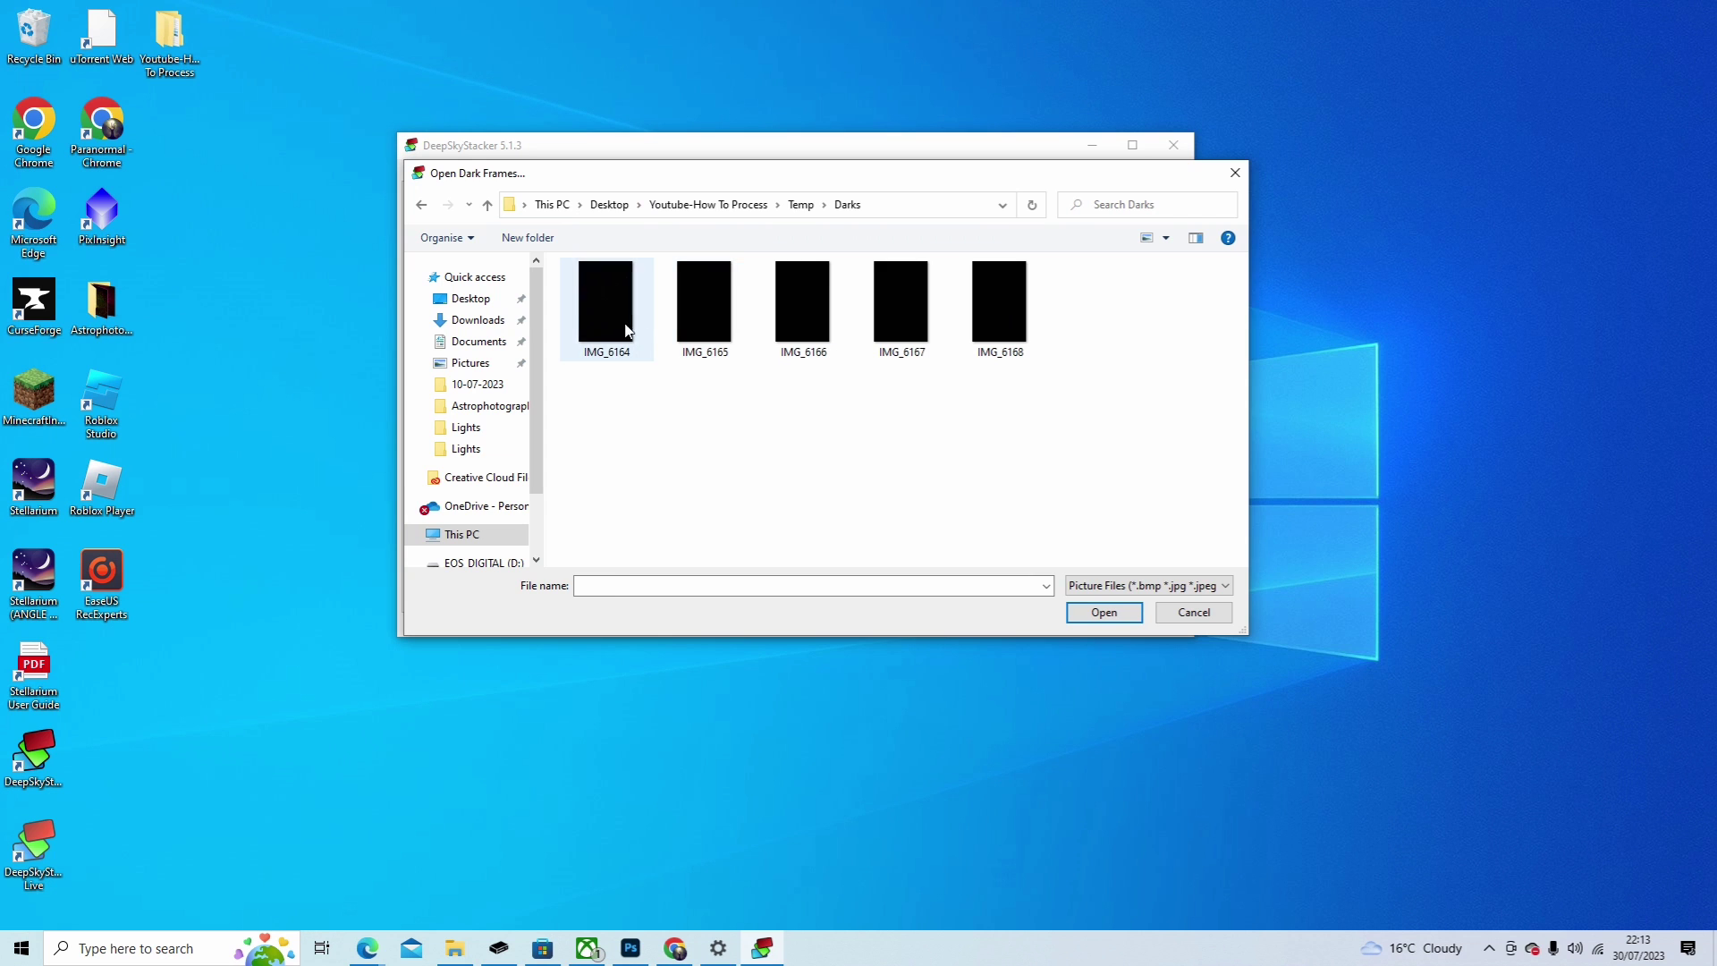
left_click(589, 320)
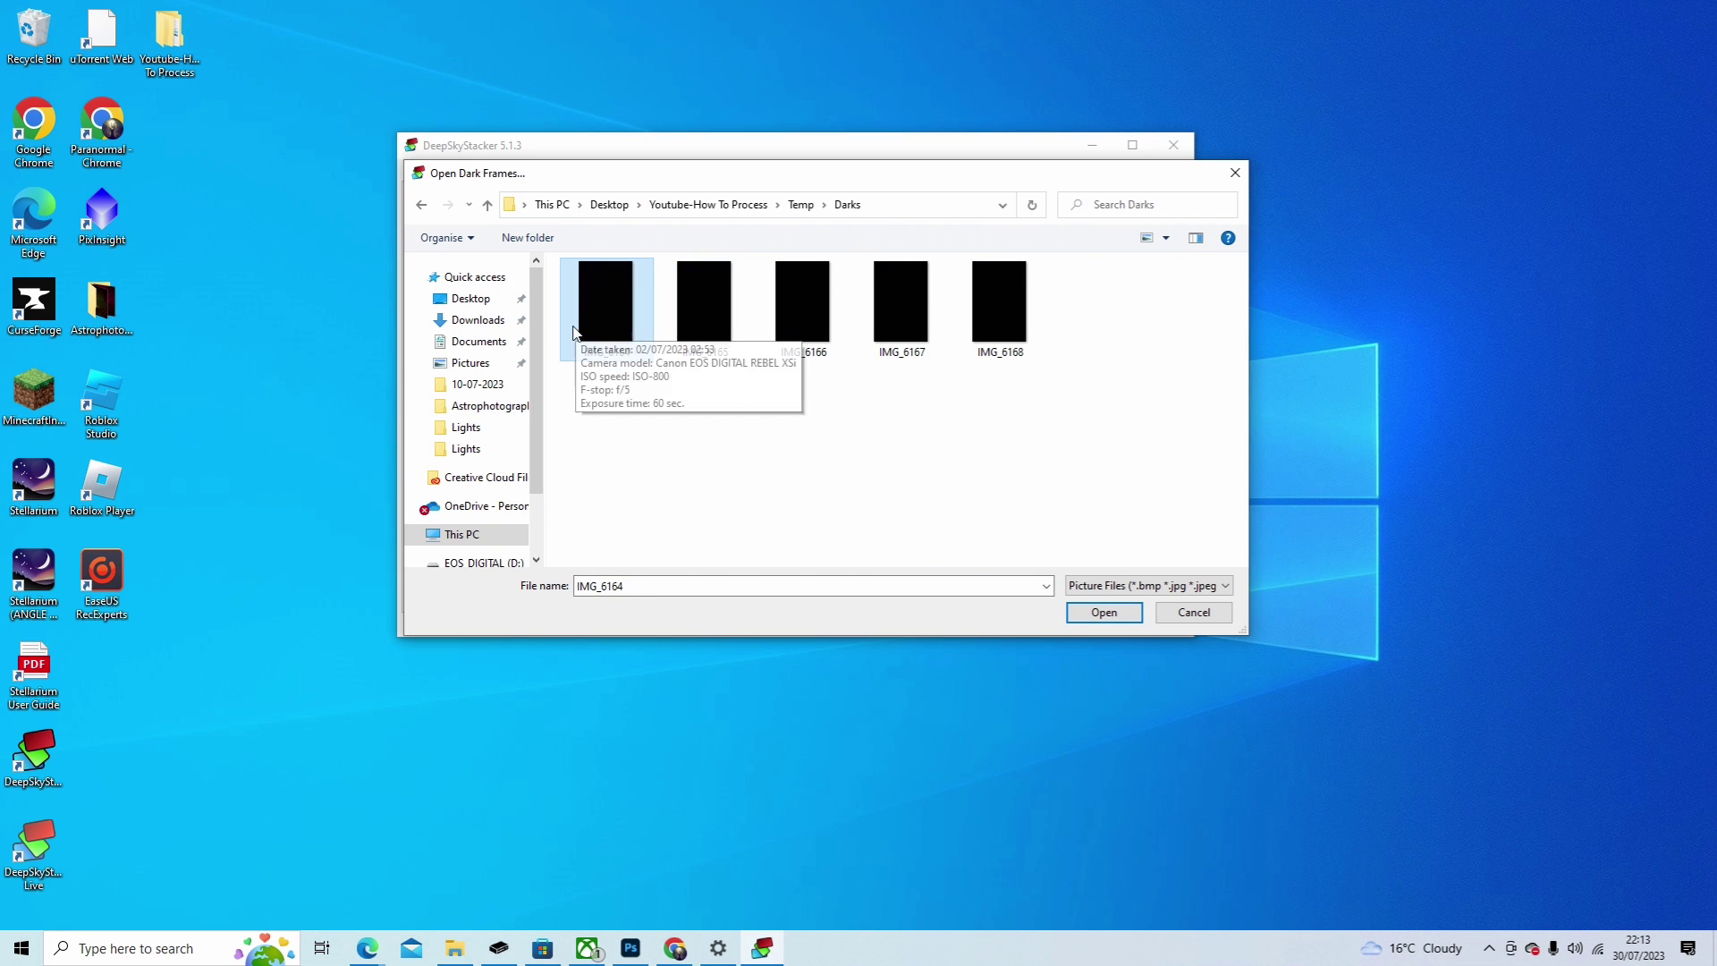
key("ctrl+a")
left_click(1102, 612)
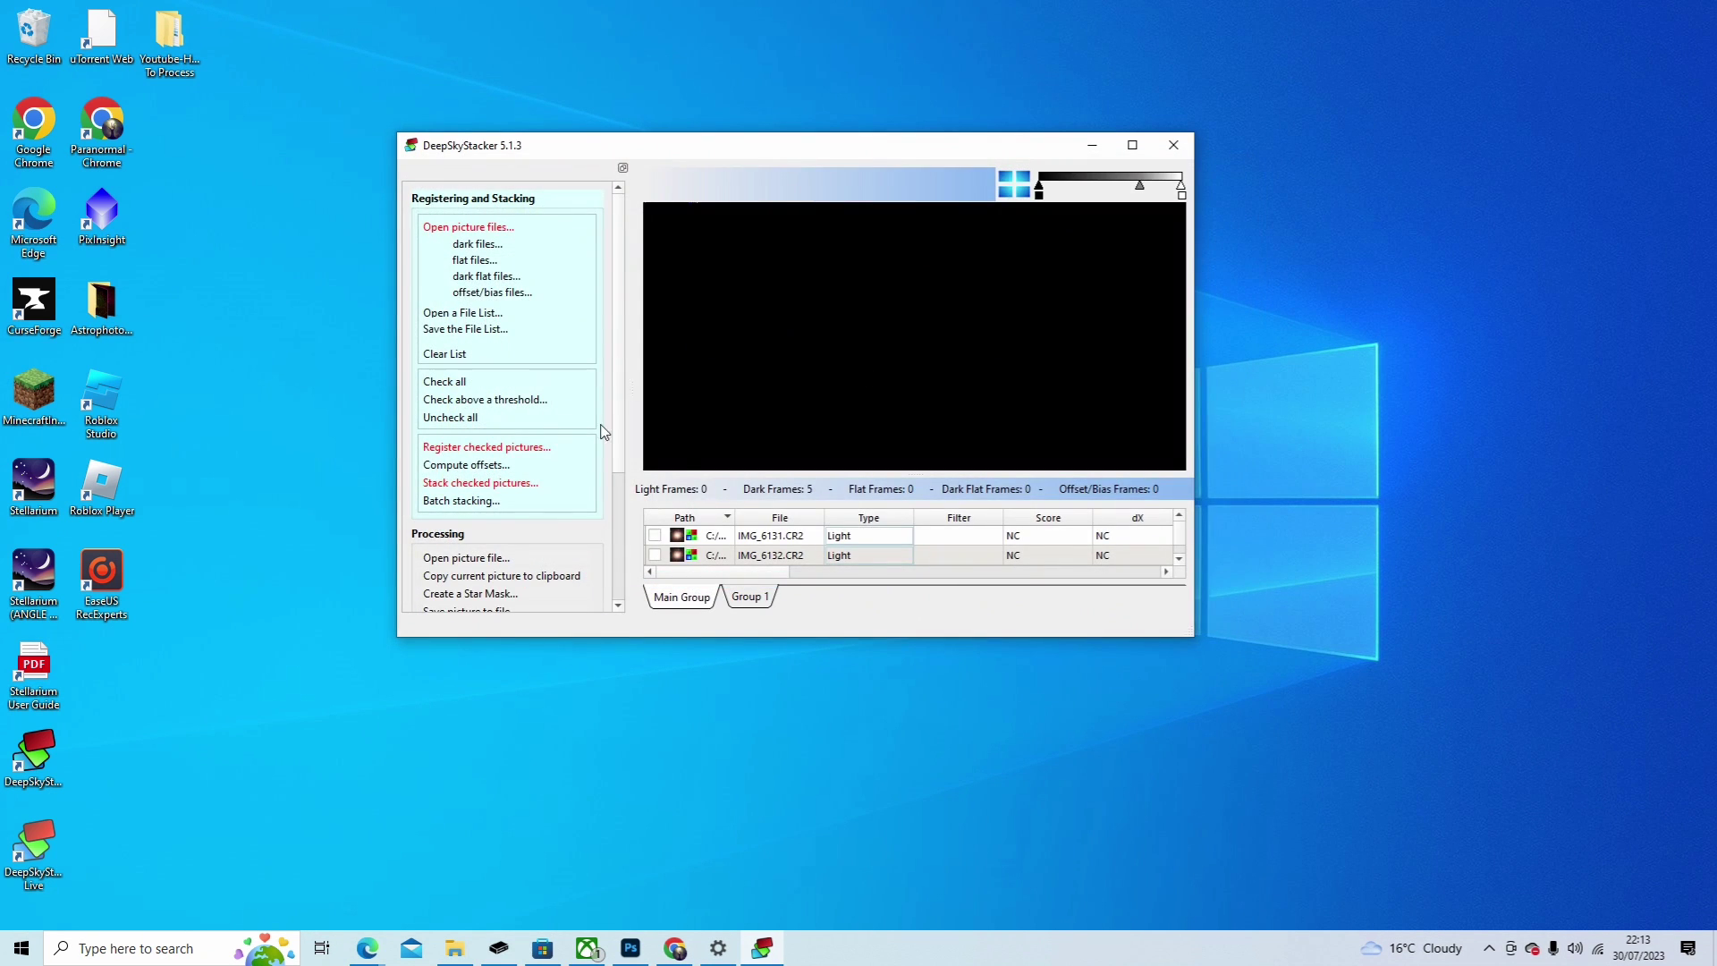
Step: Add the eleven bias frames IMG_6169–IMG_6179 from Temp\Basis as offset/bias frames
left_click(503, 295)
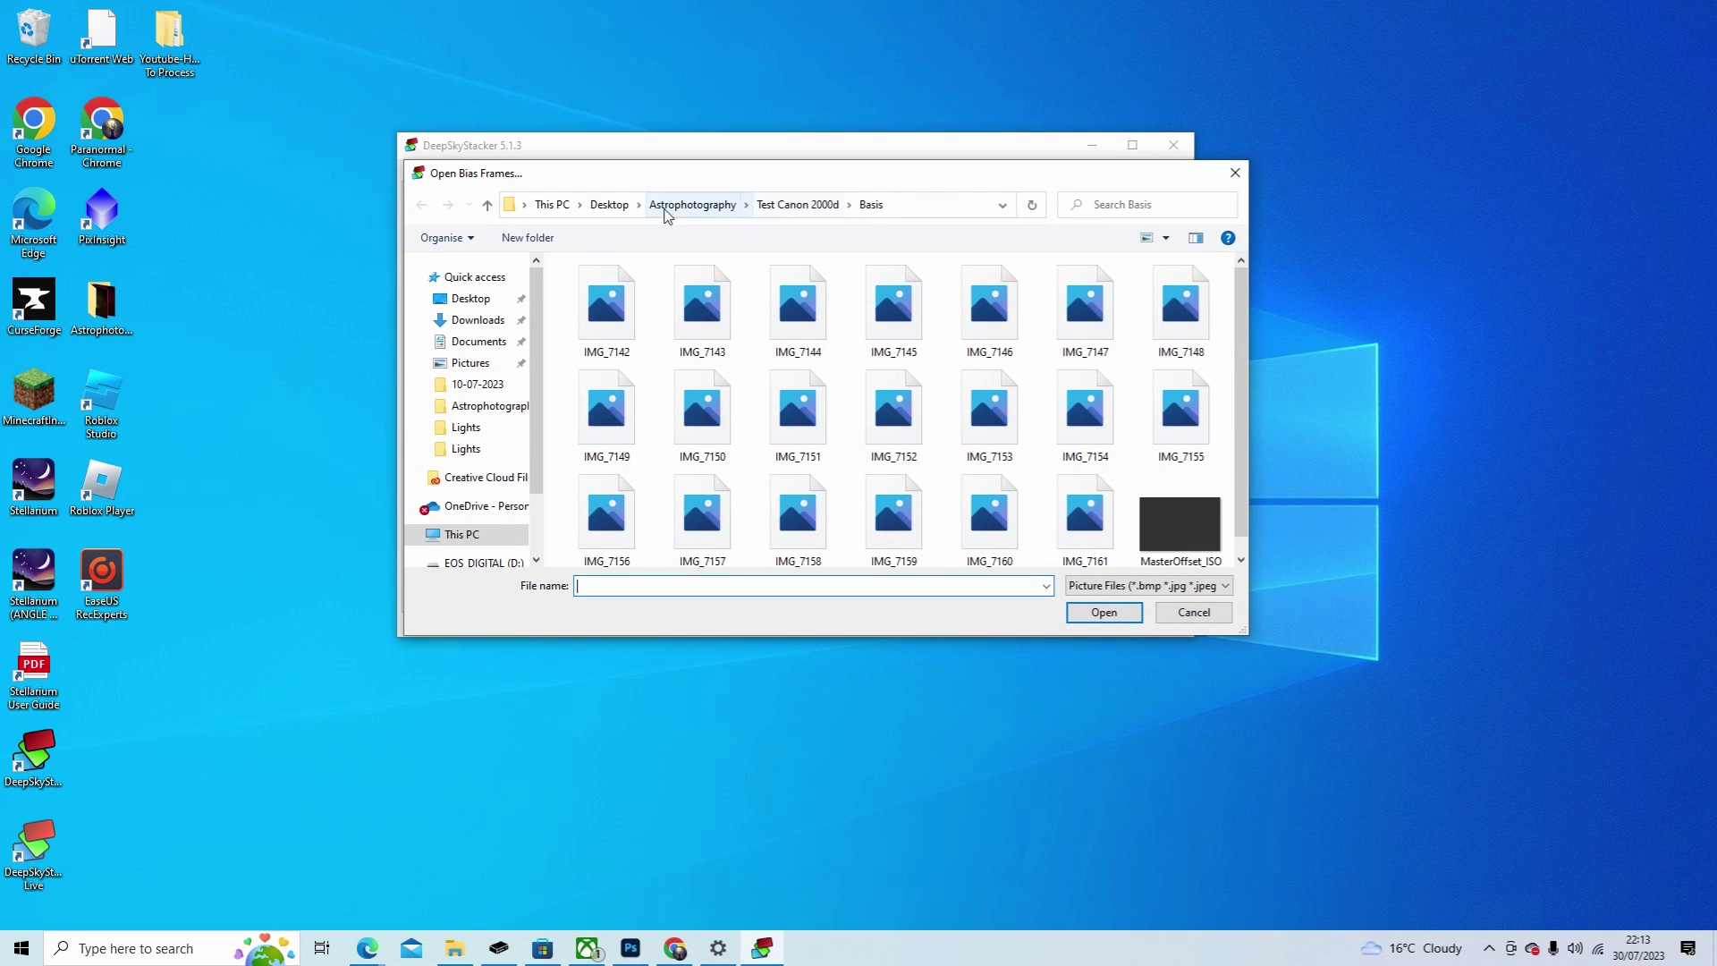
left_click(607, 204)
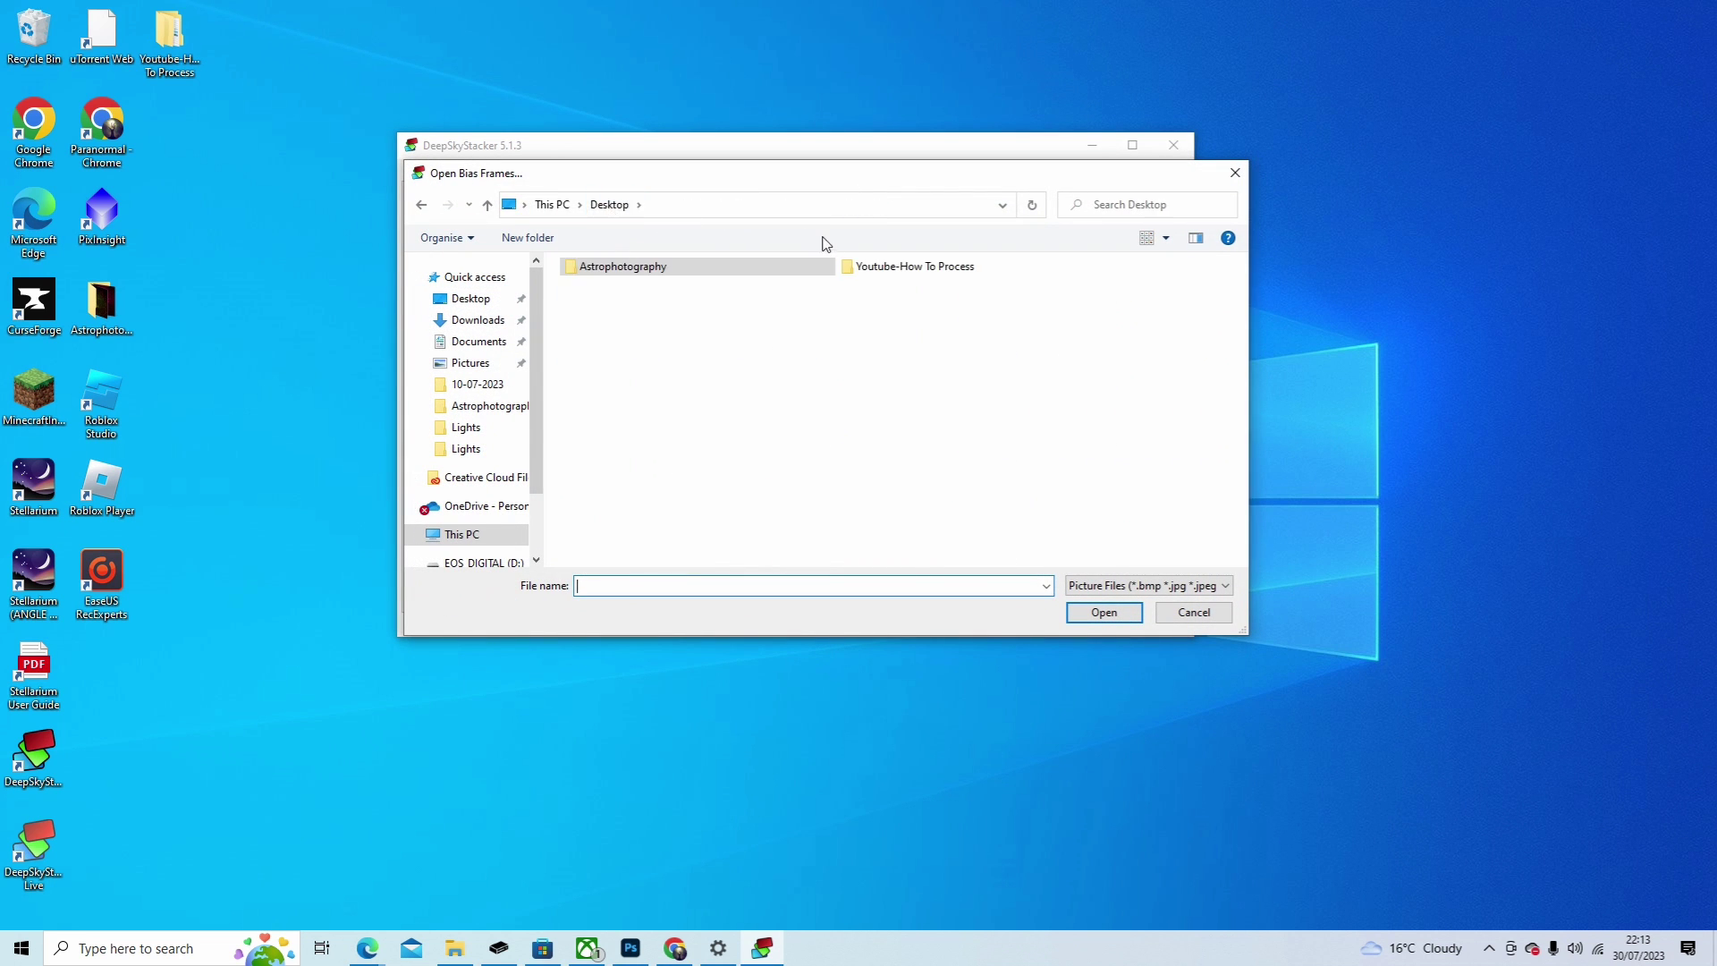
double_click(897, 277)
double_click(608, 299)
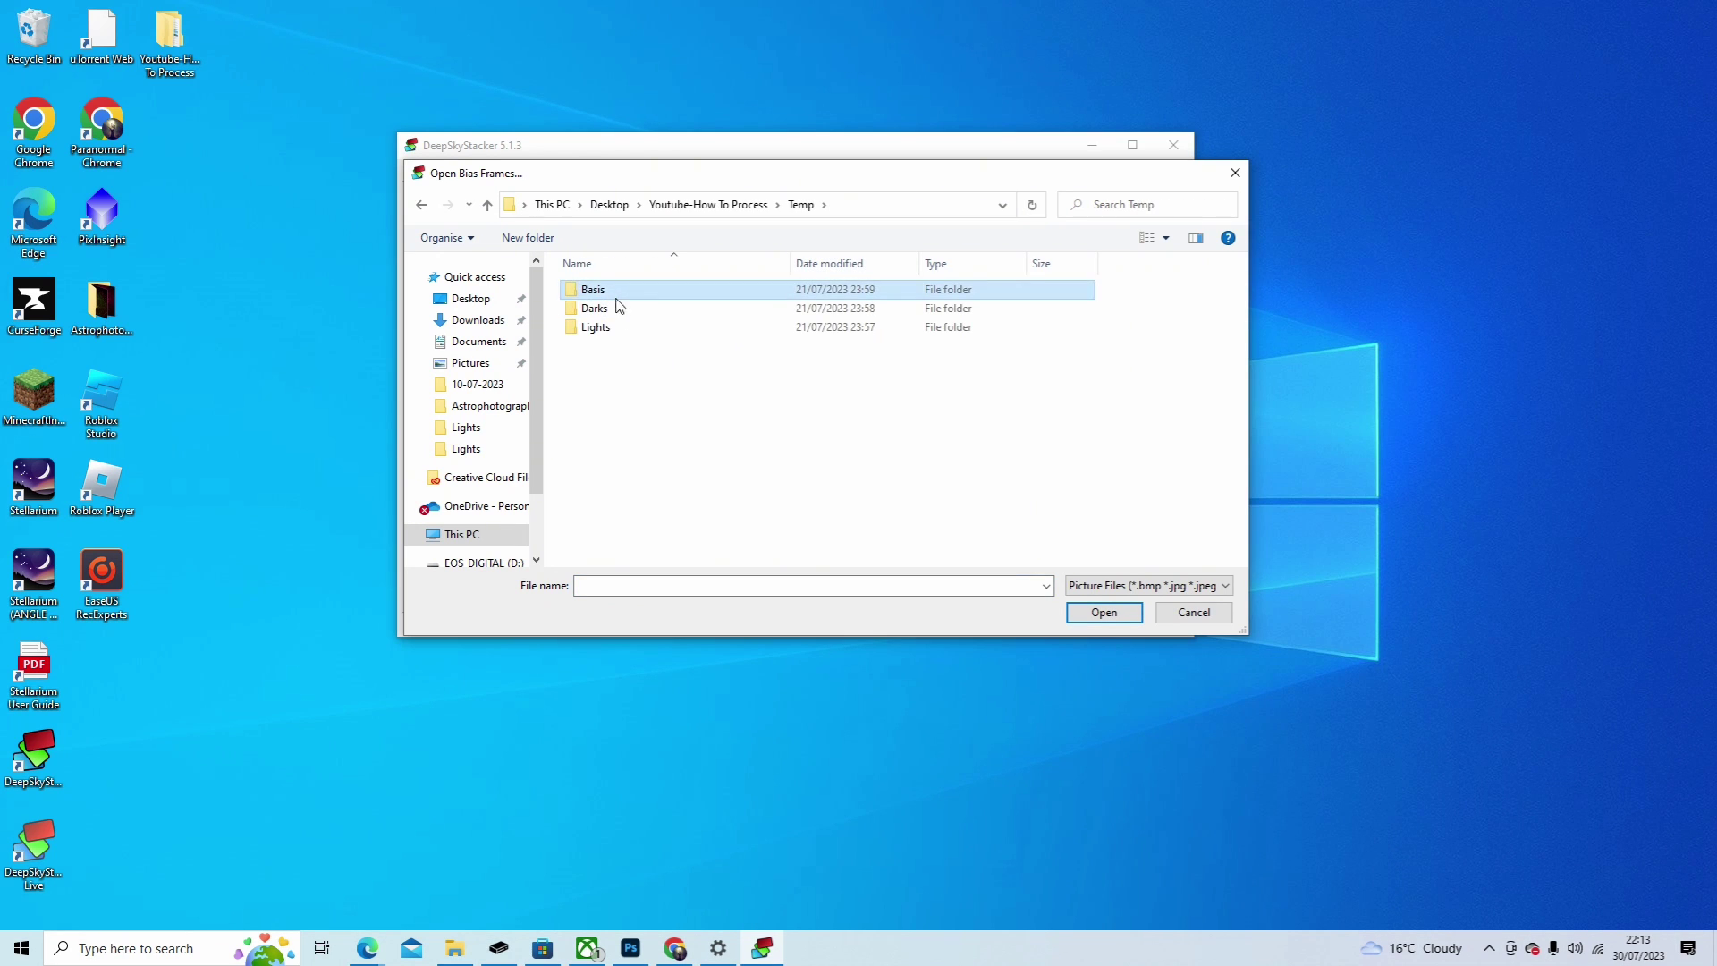
double_click(608, 295)
left_click(624, 322)
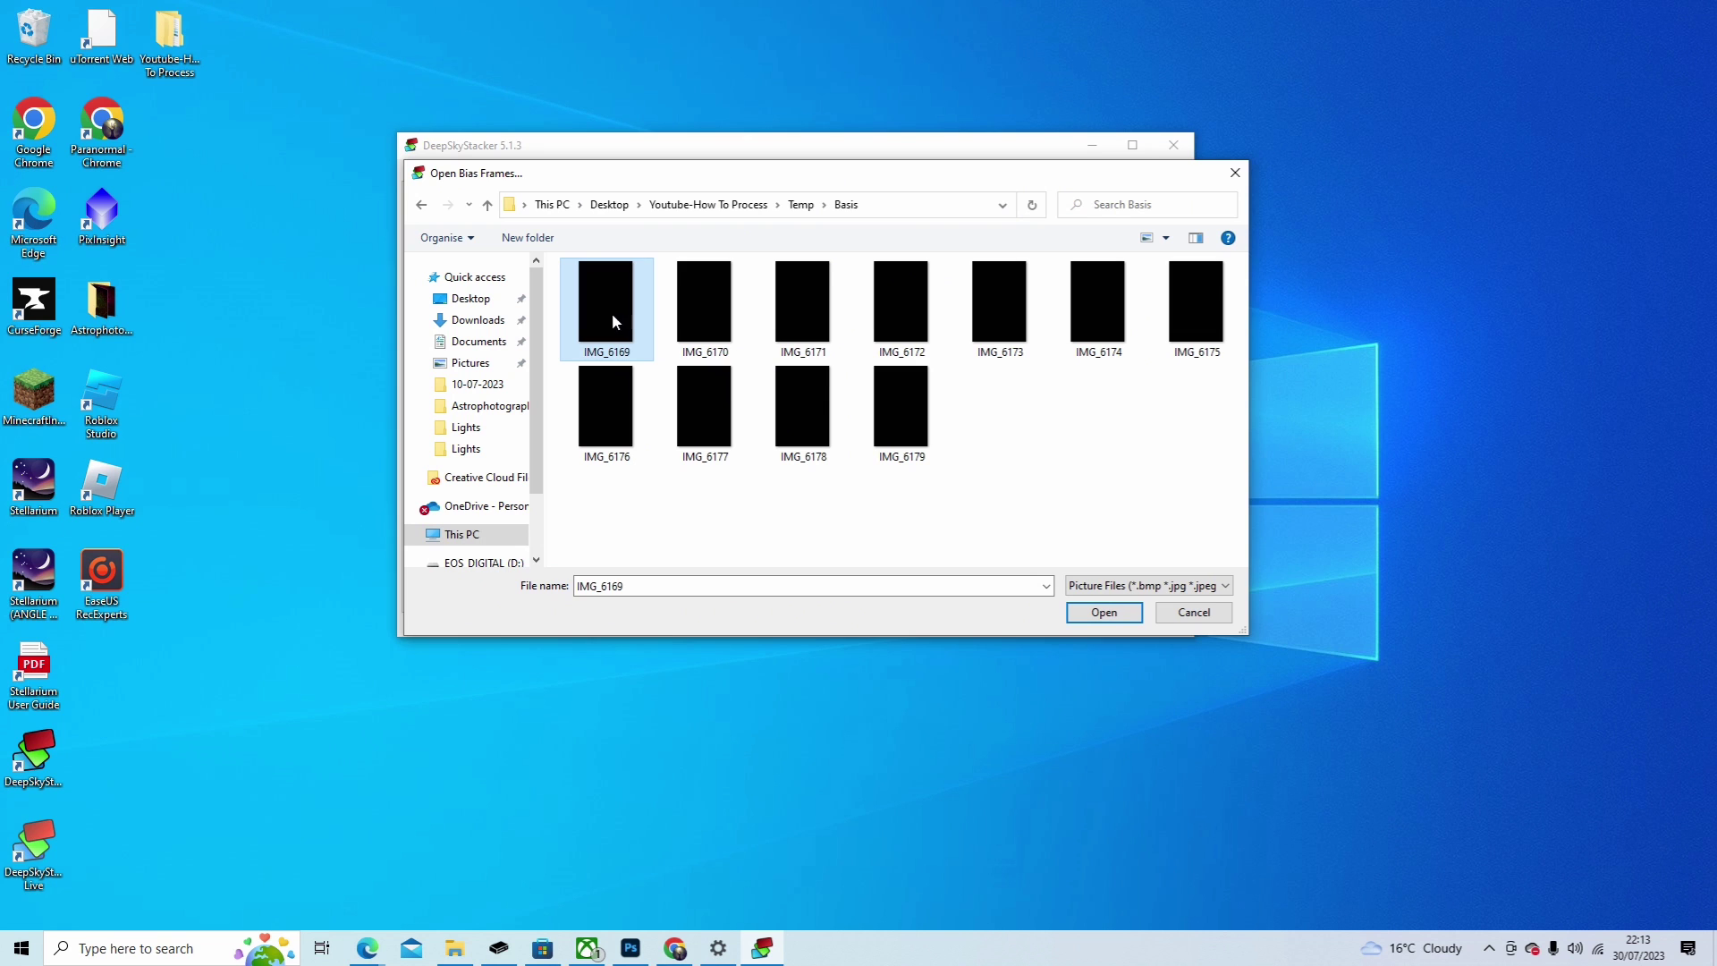
key("ctrl+a")
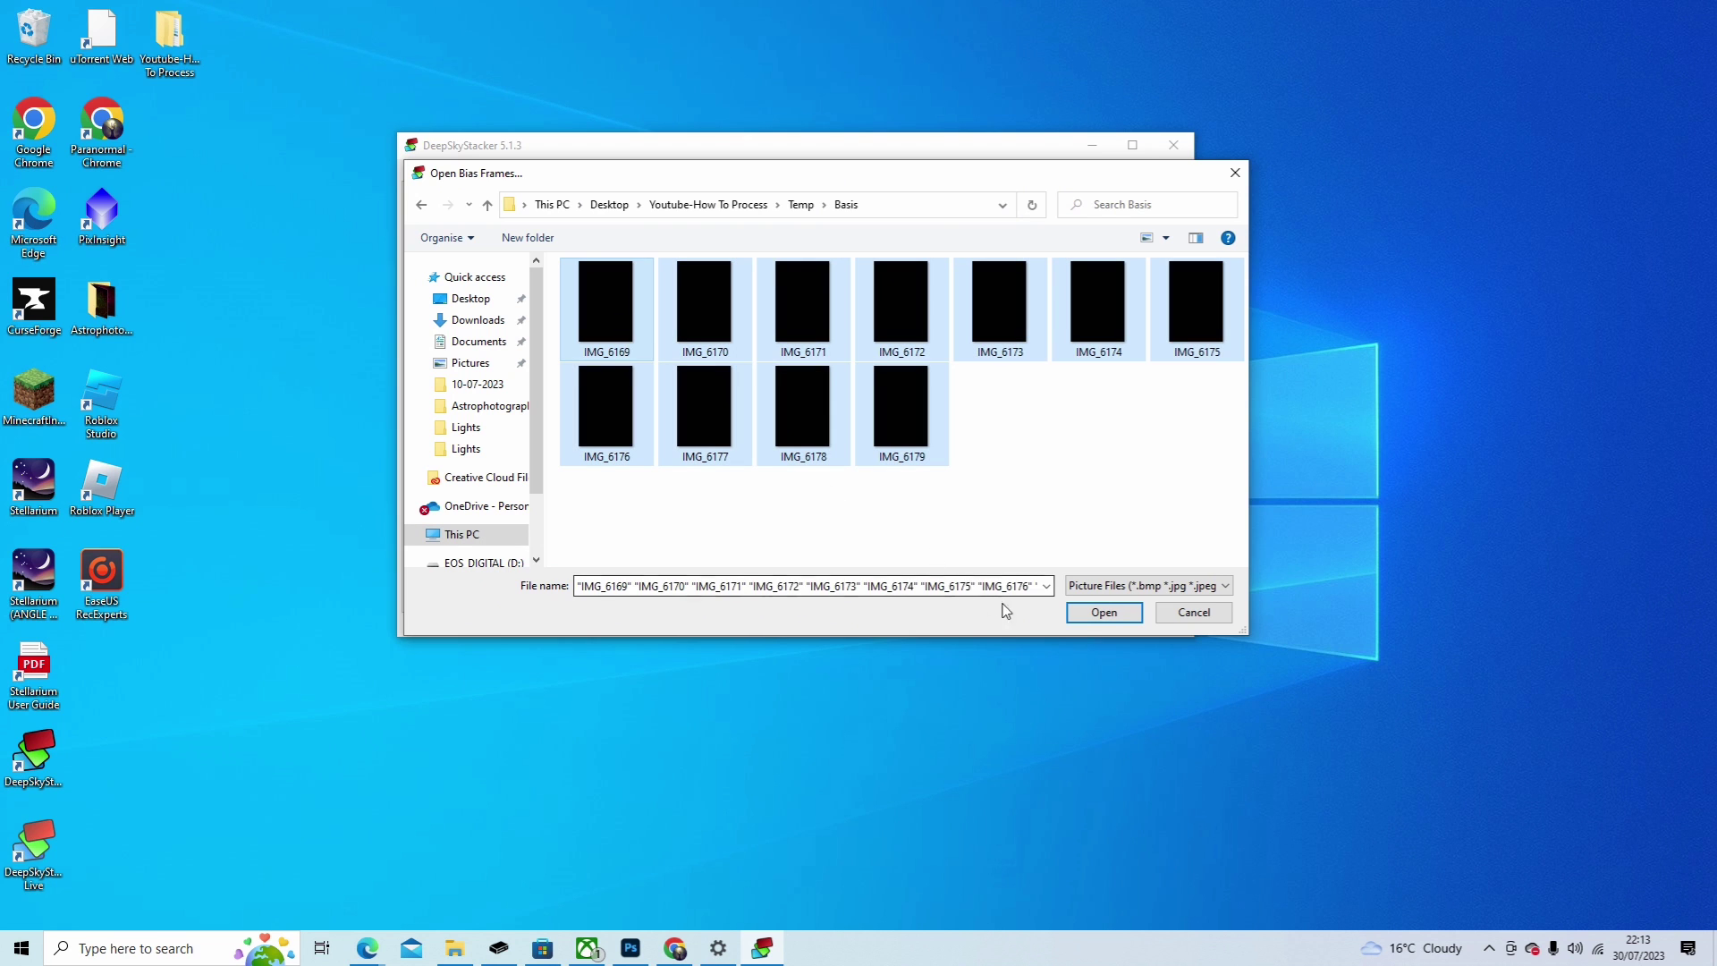
left_click(1103, 614)
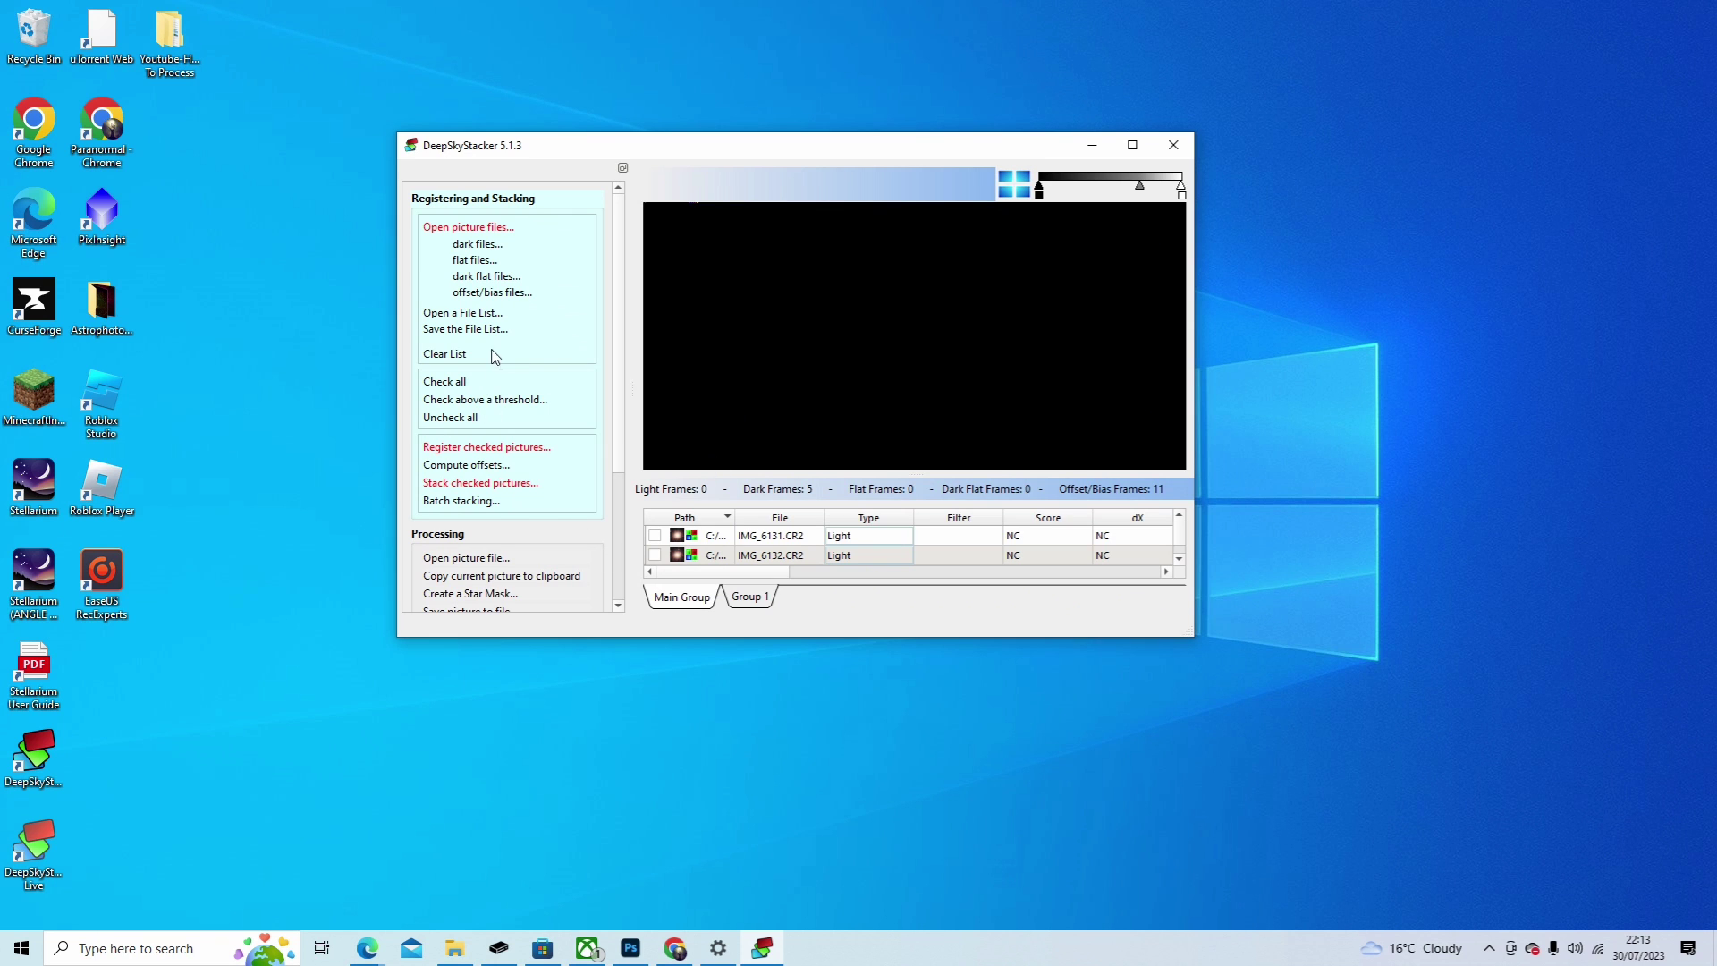
Step: Check all 44 frames and open the advanced registration settings
left_click(460, 384)
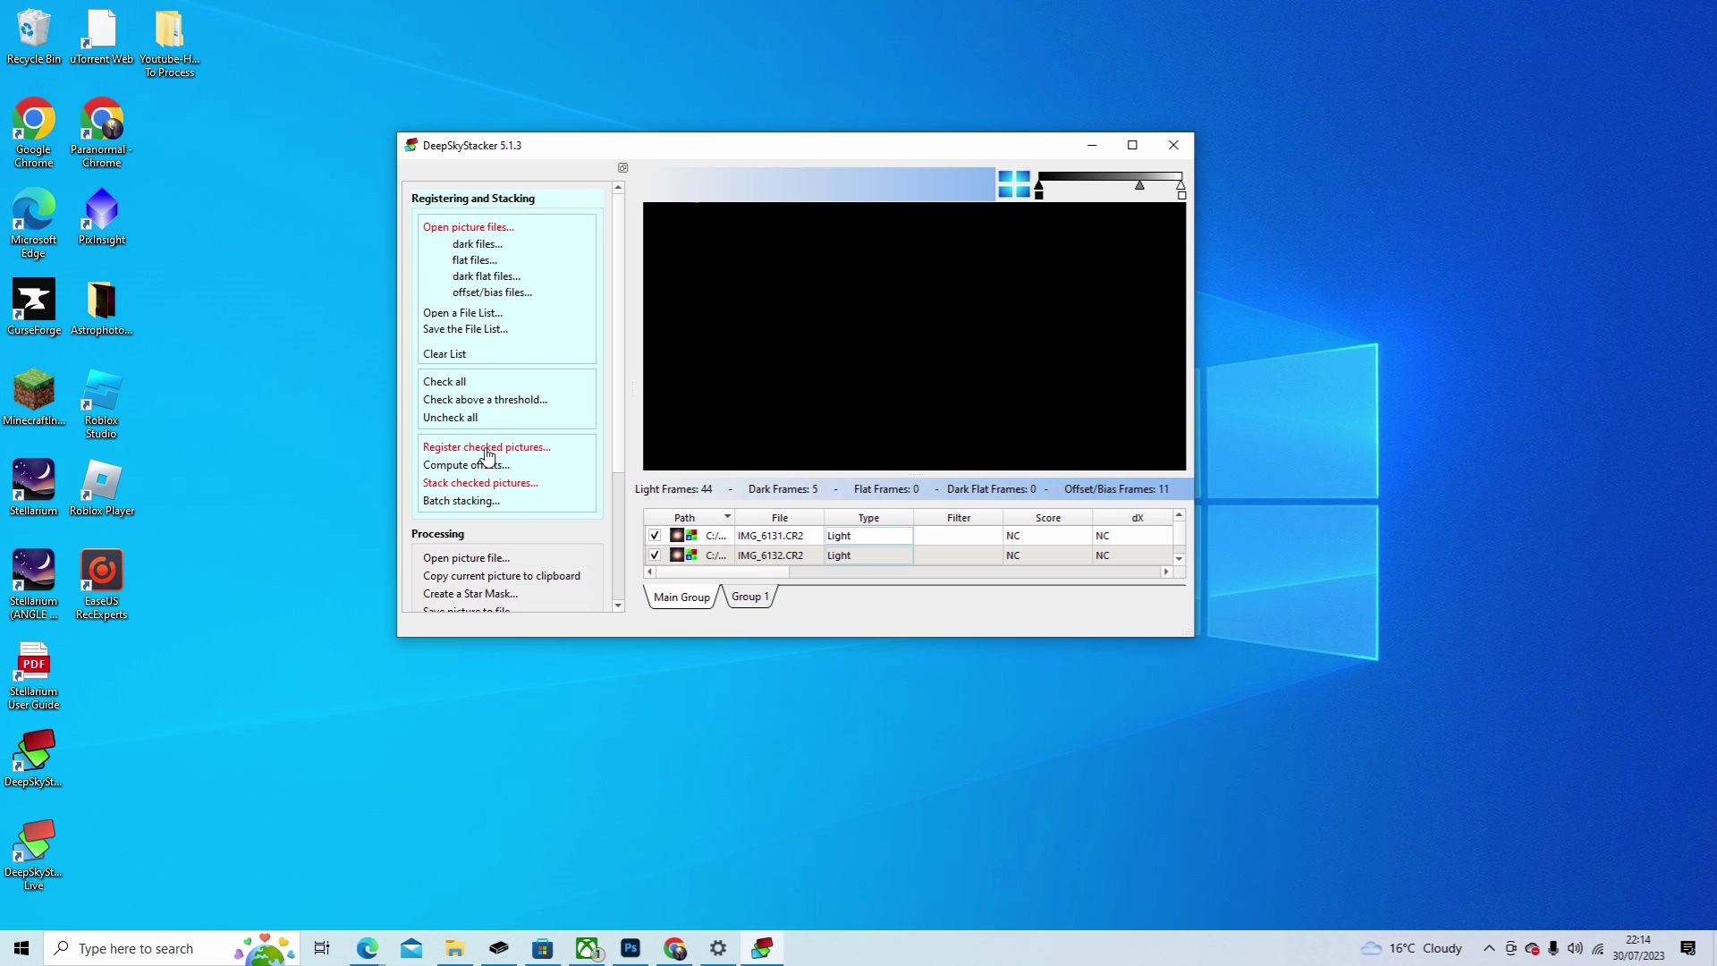
left_click(515, 450)
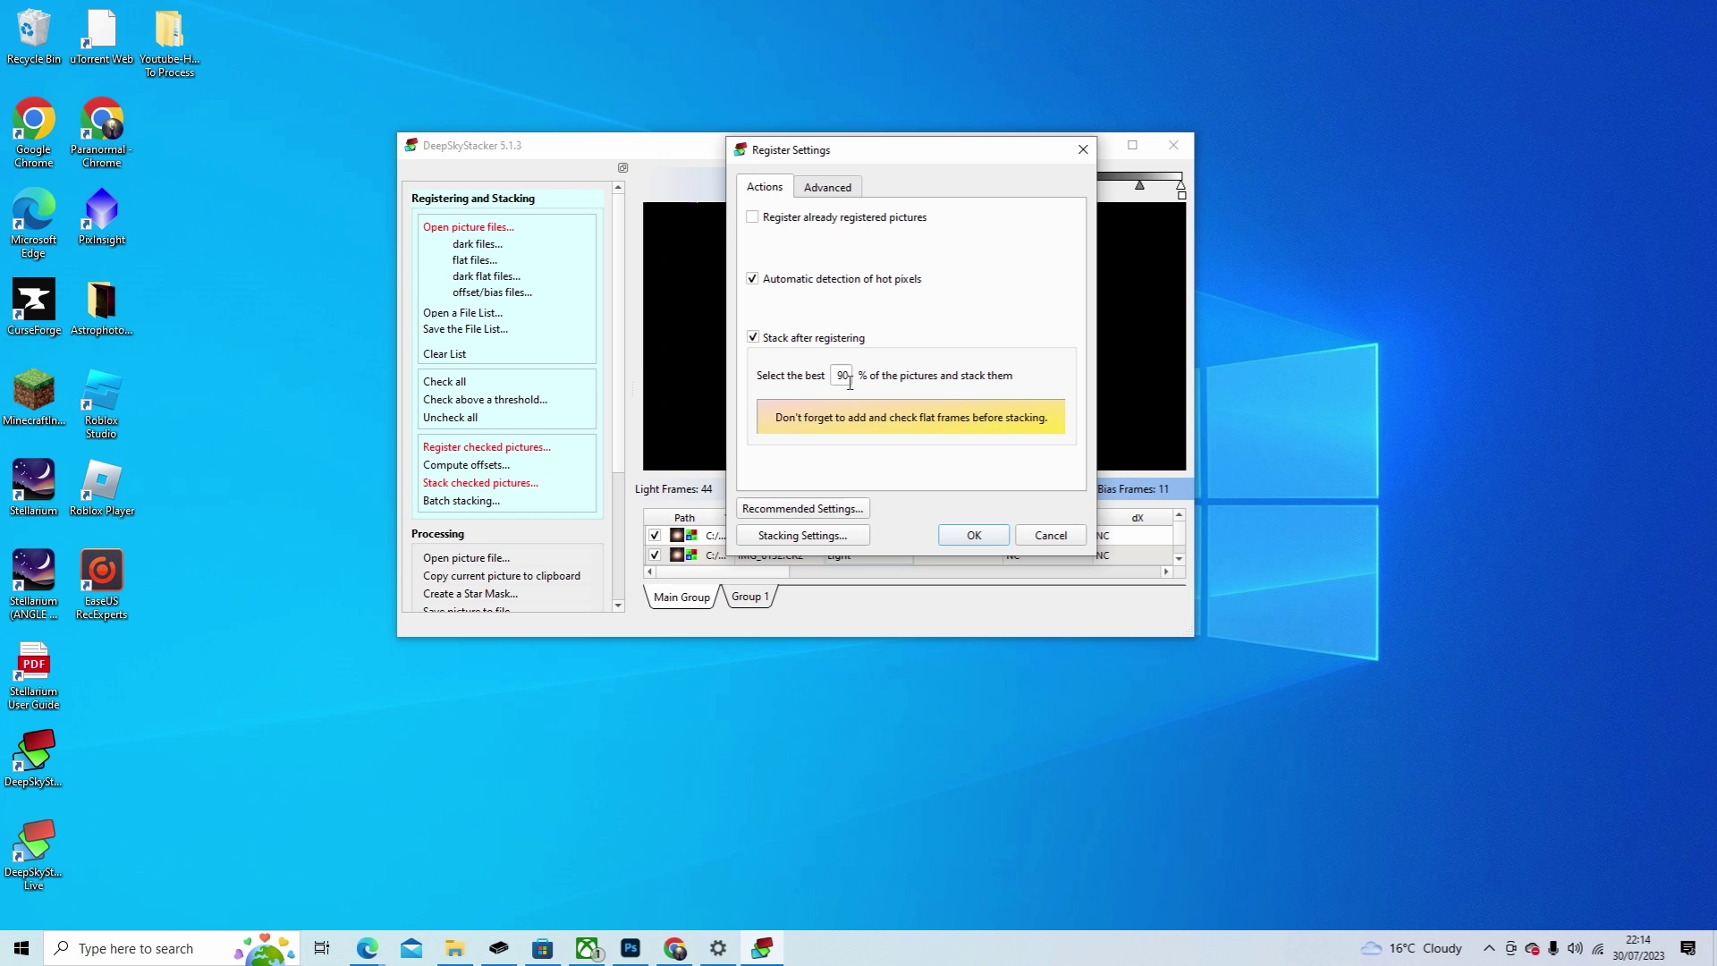
left_click(830, 192)
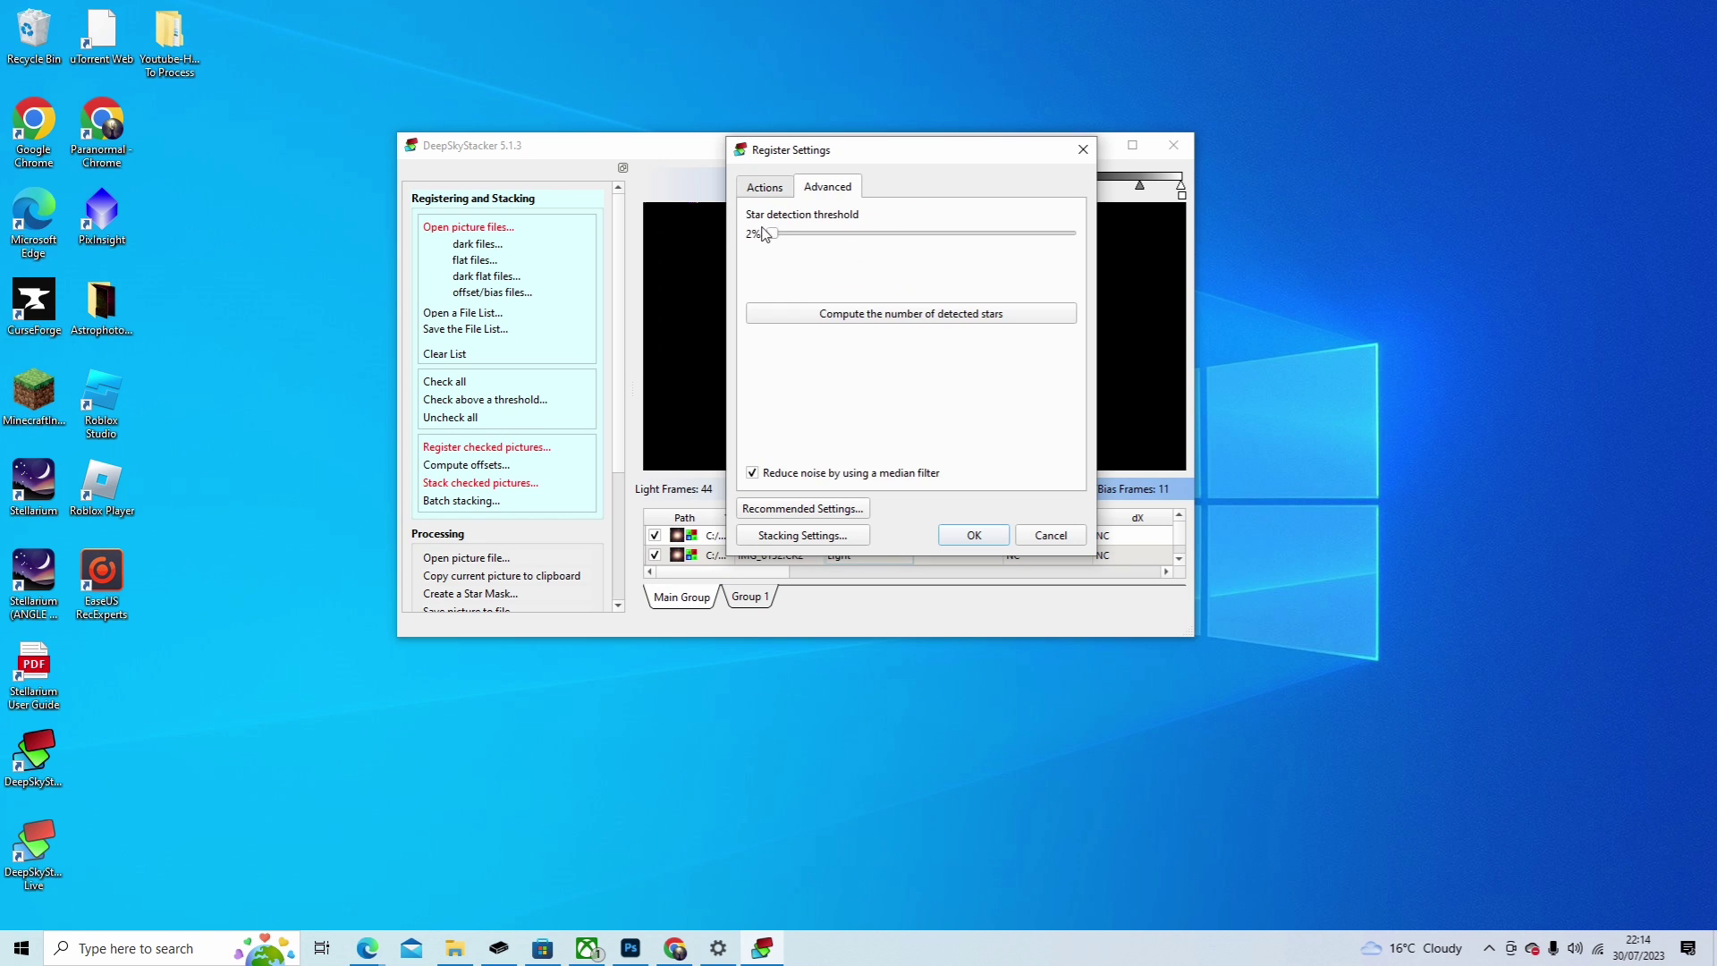
Step: Test star detection at 10%, 9%, 4%, then settle on 2% (511 stars) and accept
mouse_move(774, 241)
left_mouse_down()
mouse_move(857, 236)
mouse_move(764, 250)
mouse_move(802, 240)
mouse_move(778, 246)
left_mouse_up()
left_click_drag(780, 240, 808, 236)
left_click(901, 315)
left_click_drag(812, 236, 802, 239)
left_click(858, 313)
left_click_drag(796, 237, 785, 240)
left_click(860, 317)
left_click_drag(787, 236, 774, 237)
left_click(844, 317)
left_click(982, 539)
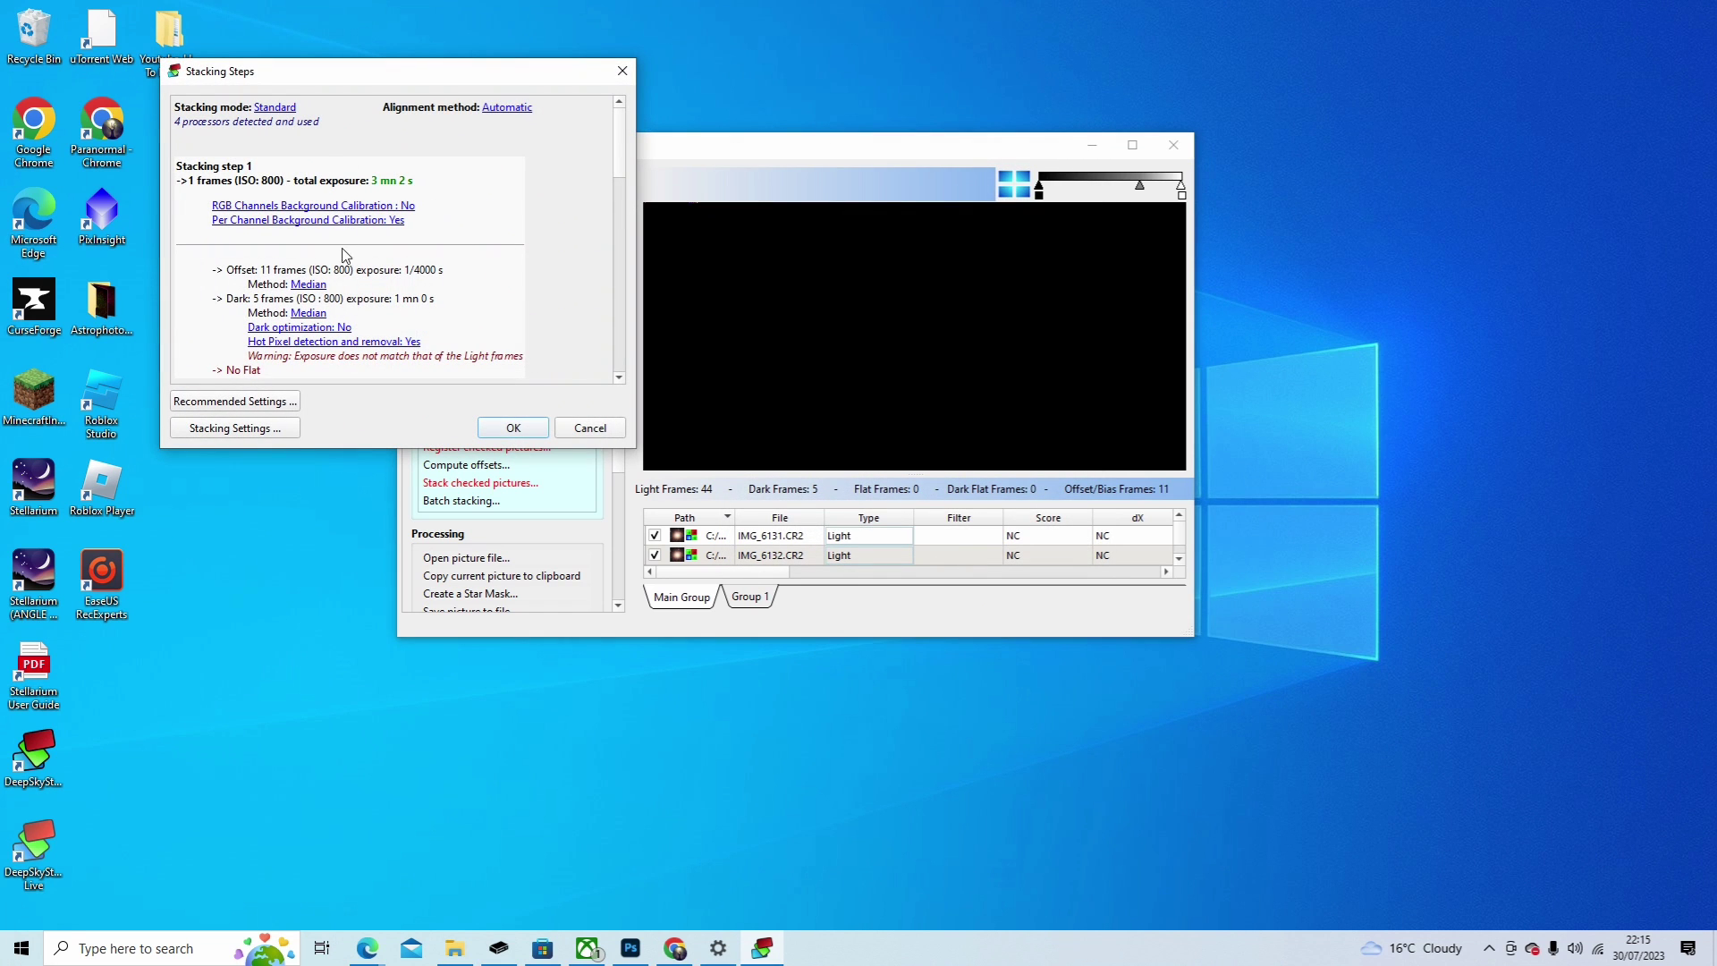
Step: Scroll through the Stacking Steps summary, then launch registration and stacking of the checked frames
key("ctrl+a")
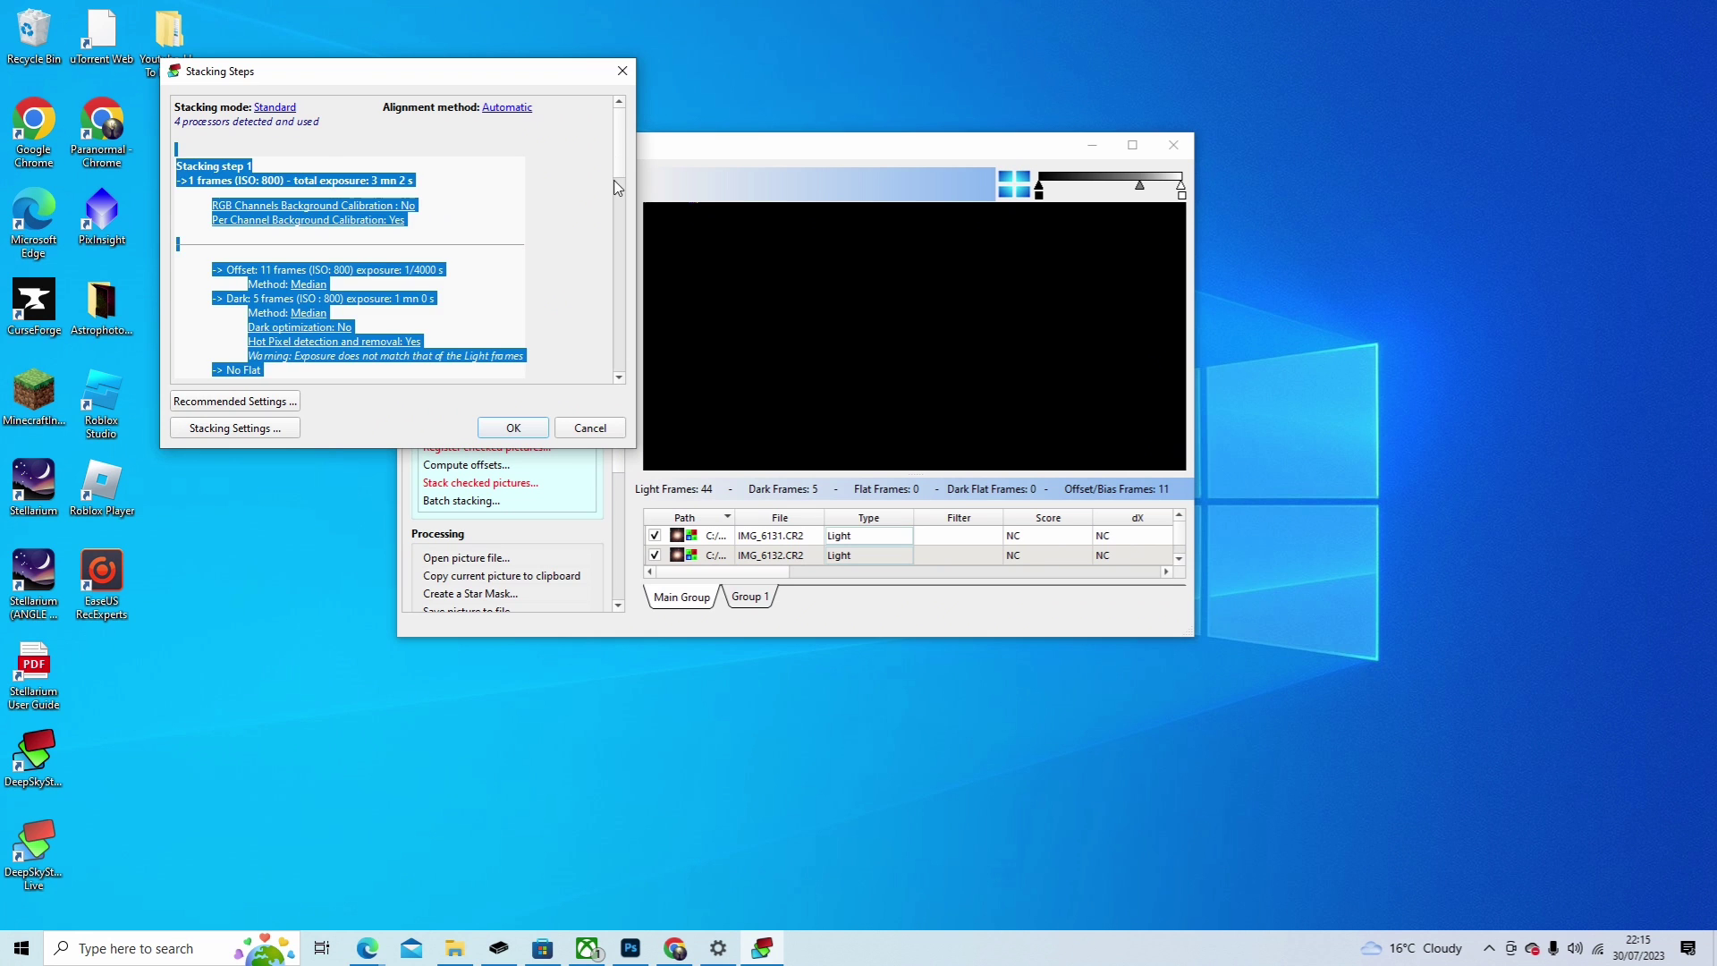
left_click(589, 203)
left_click_drag(624, 158, 624, 198)
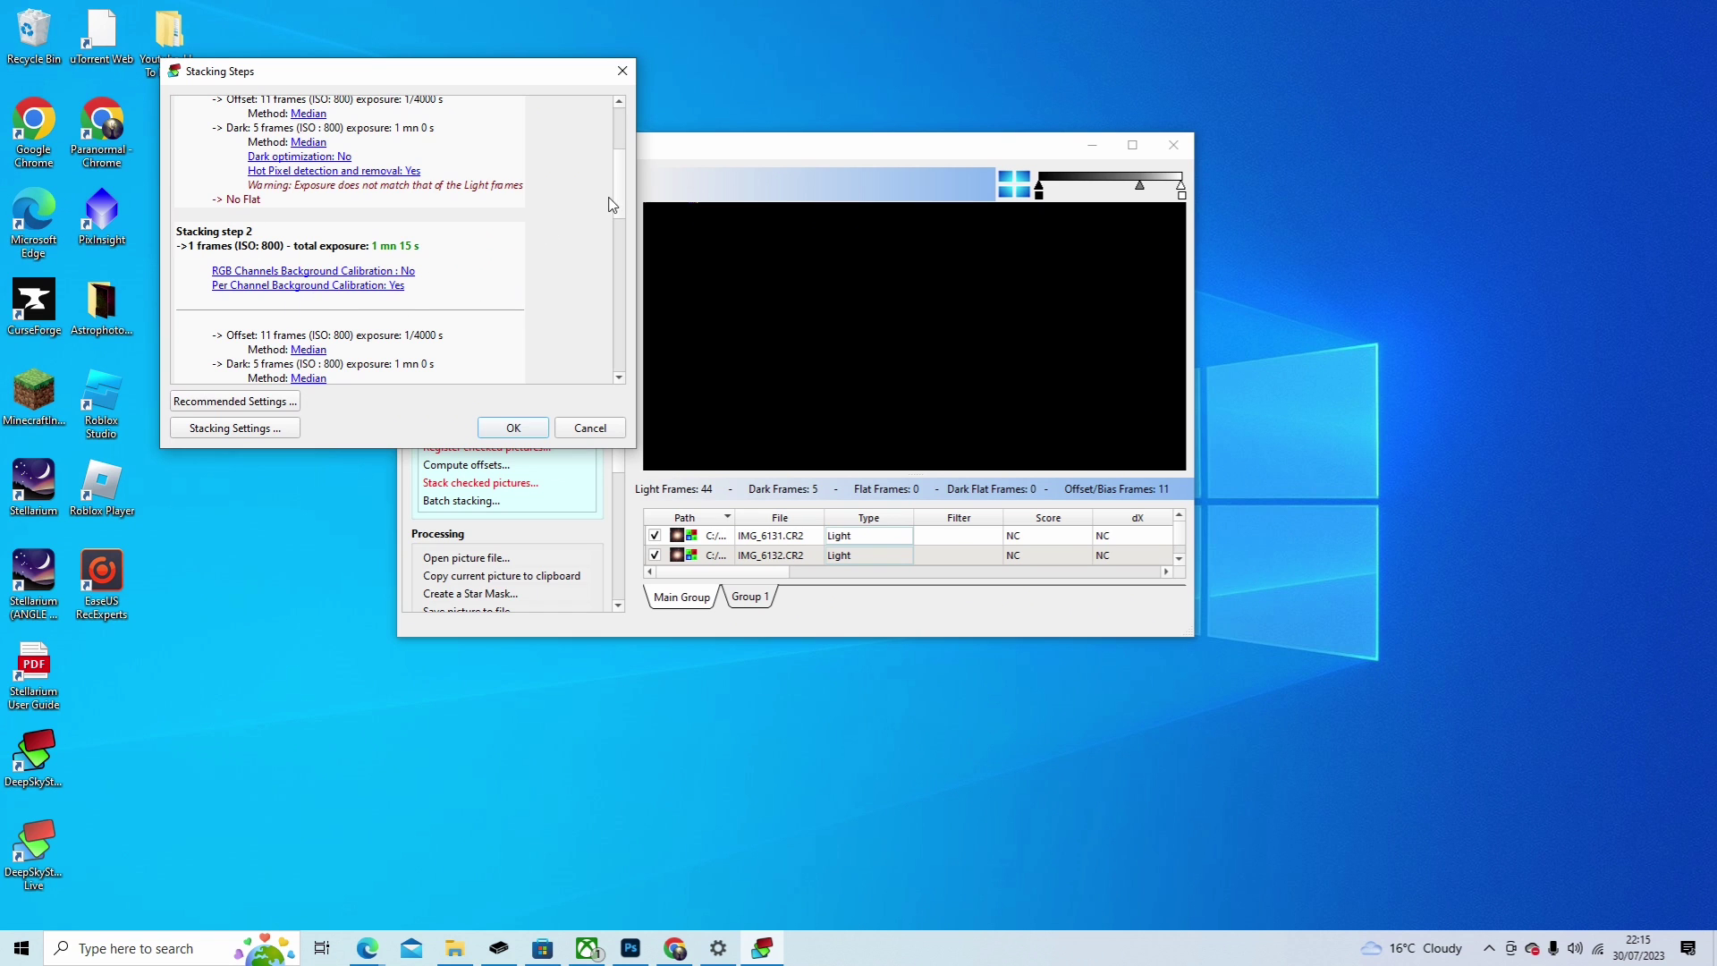
left_click_drag(618, 209, 613, 325)
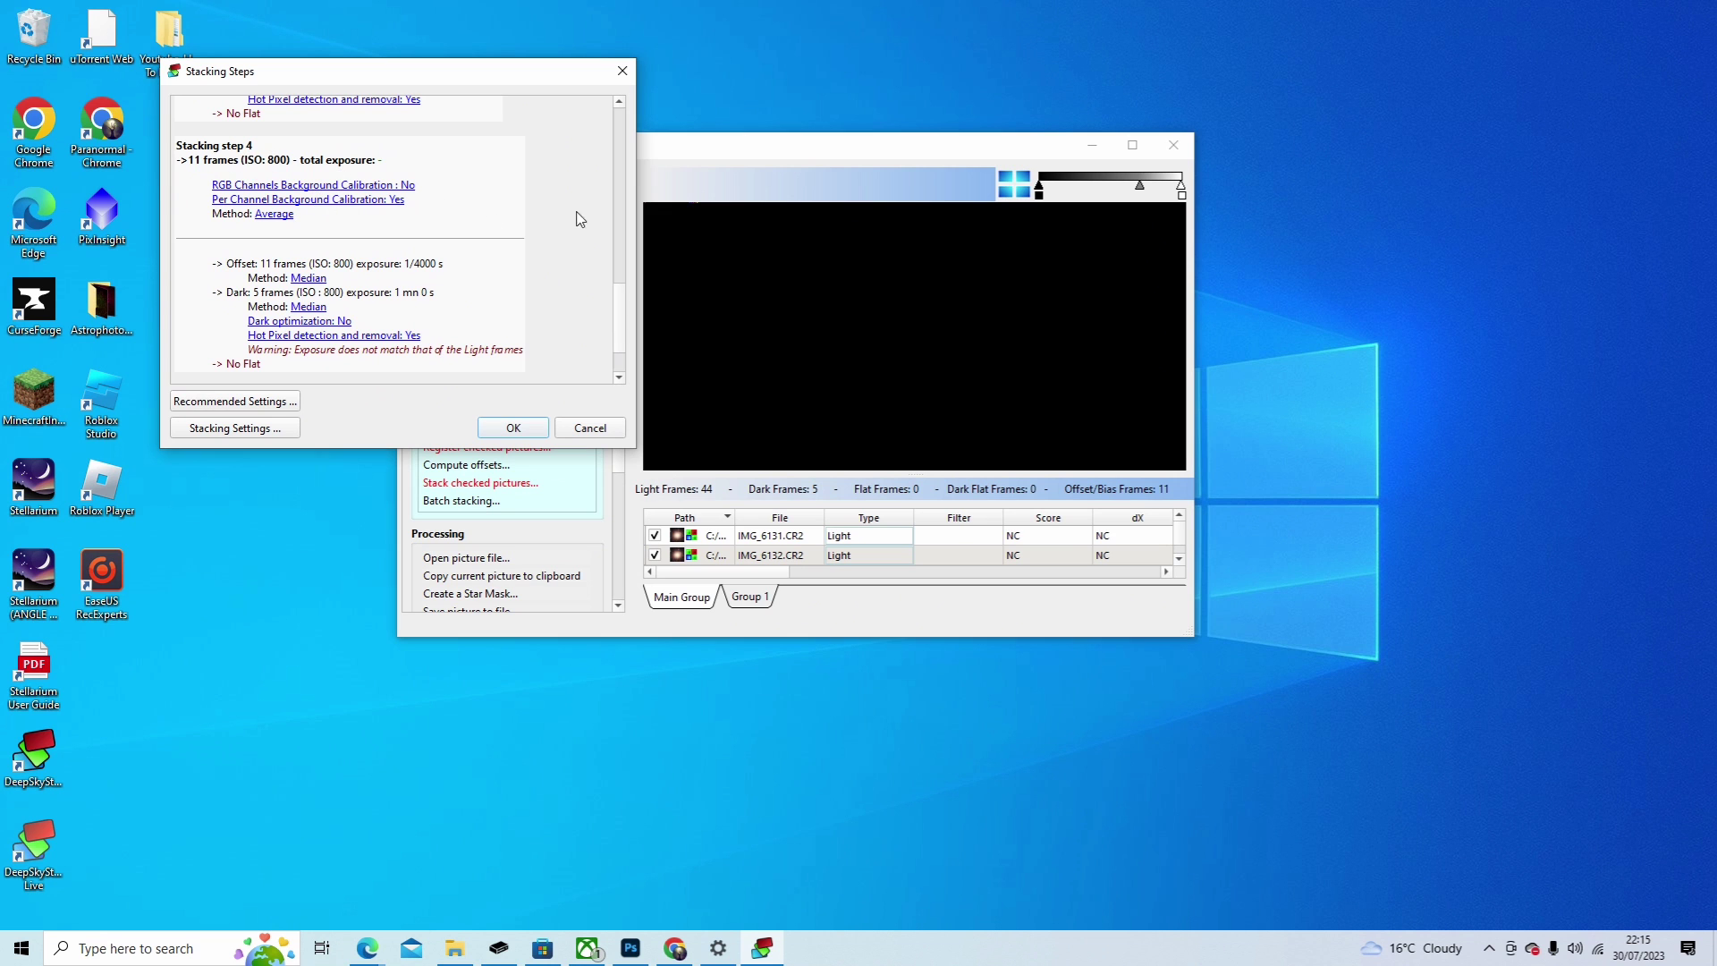
left_click(517, 430)
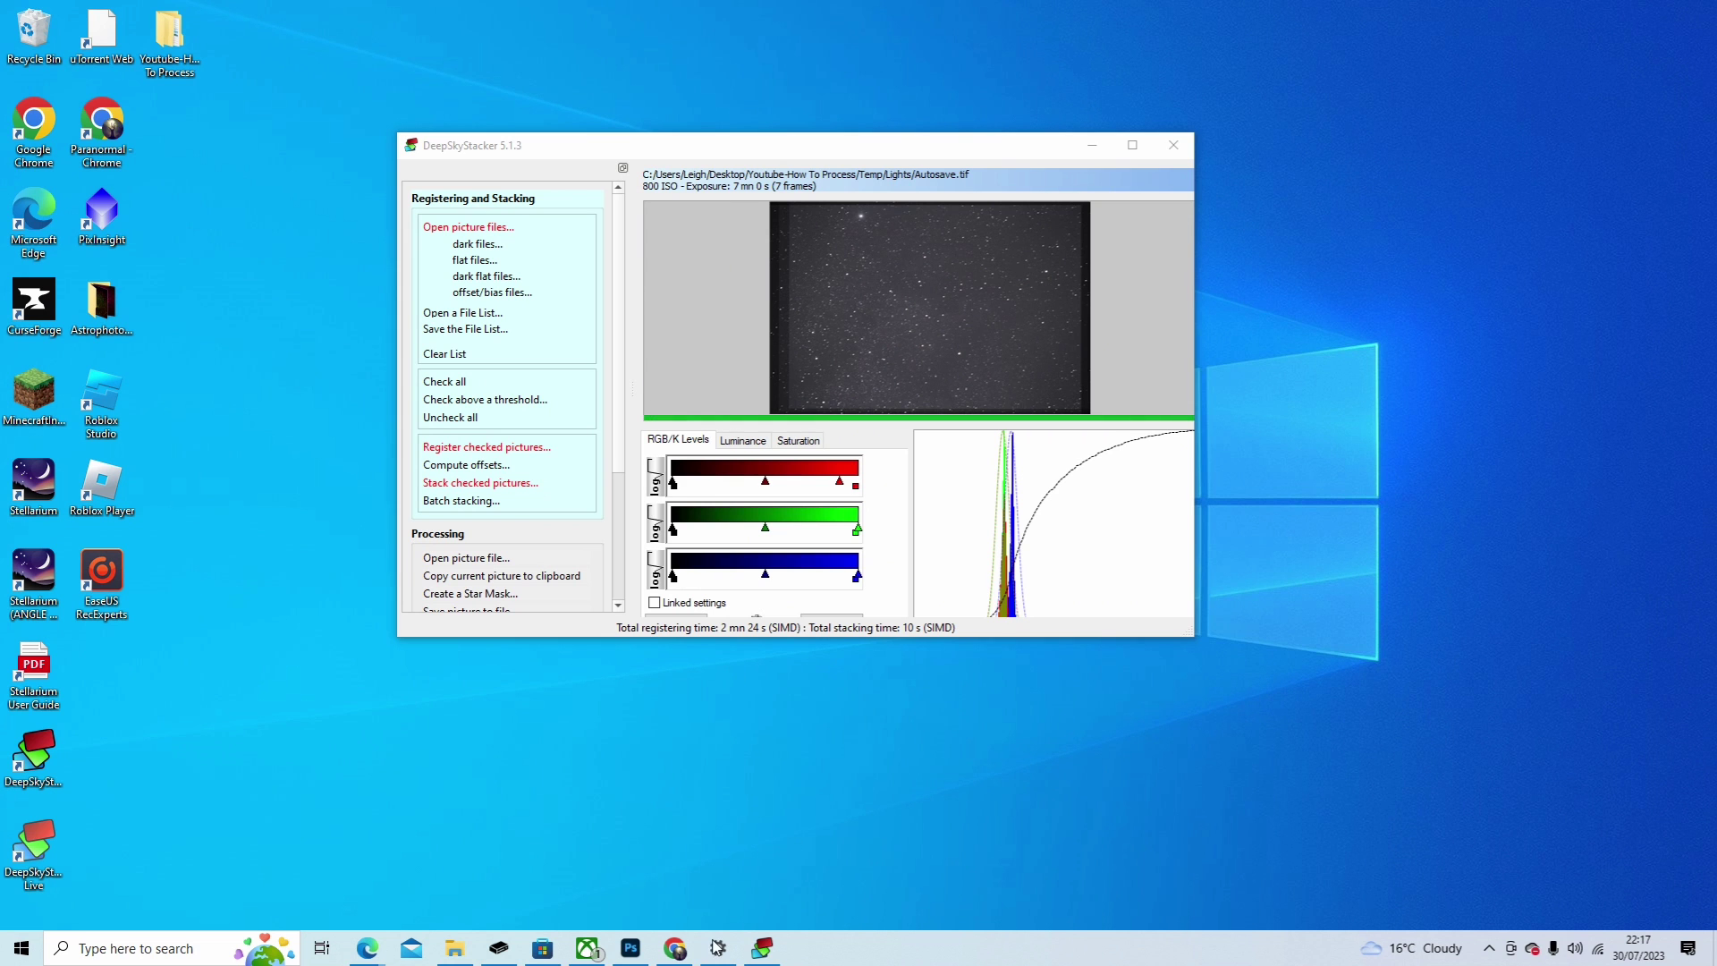
Step: After stacking yields Autosave.tif, bring up the Temp folder in File Explorer
left_click(455, 950)
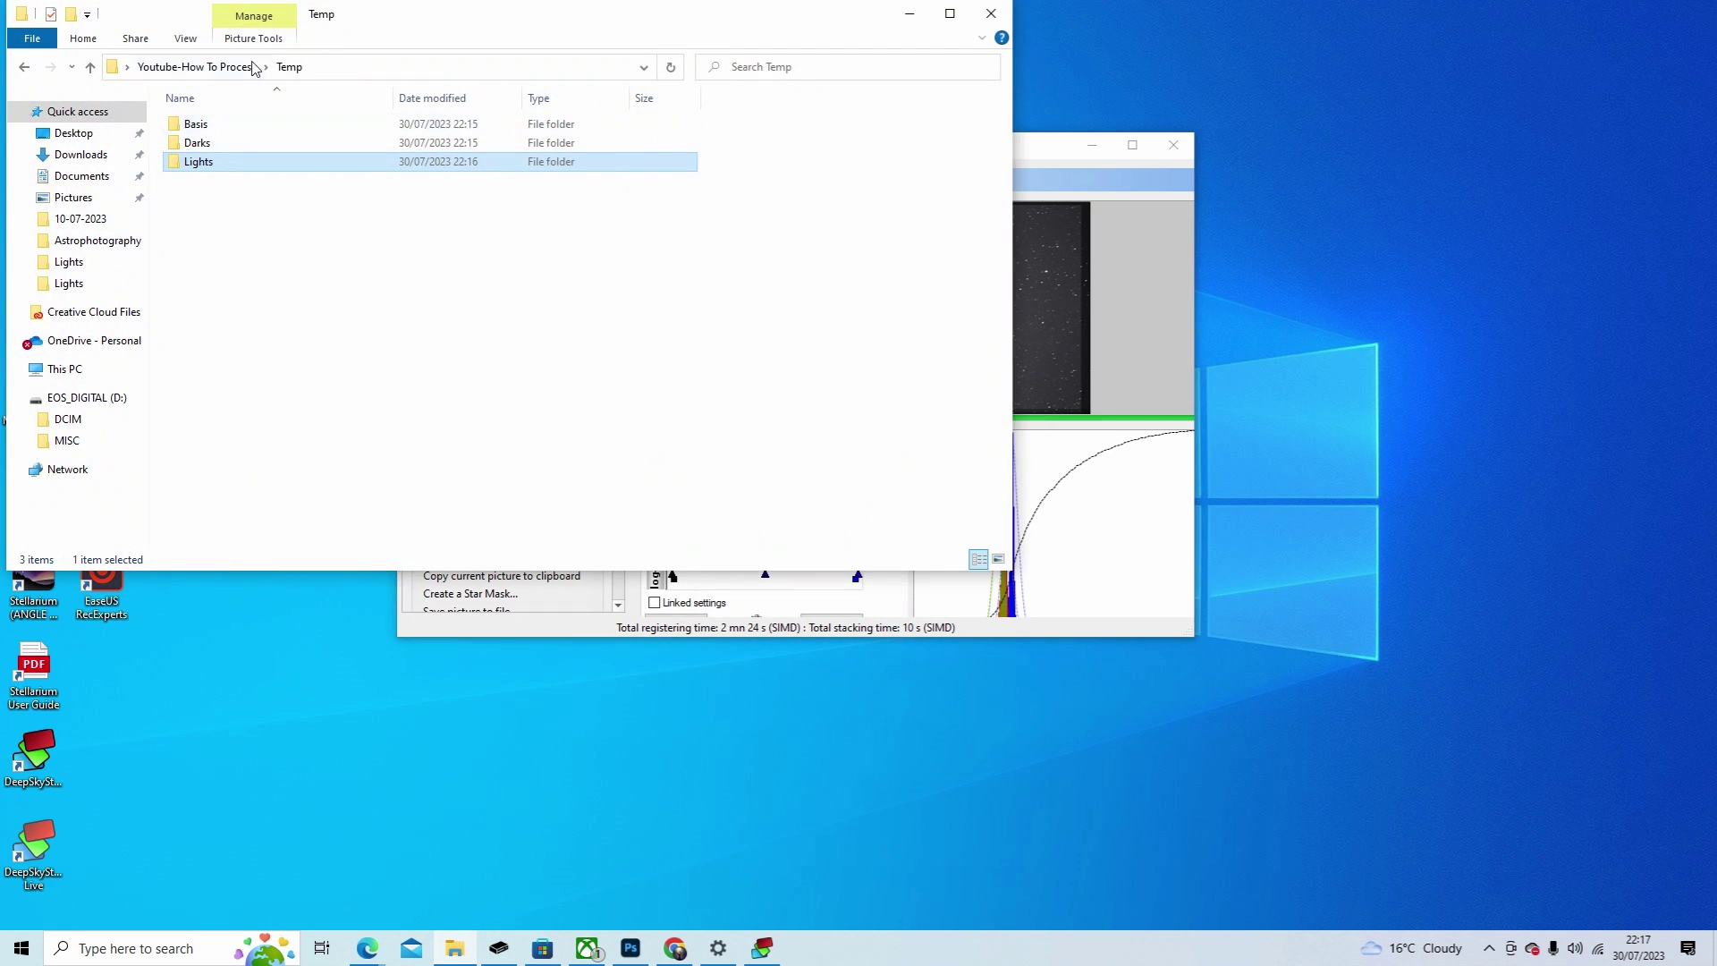
Step: Open the Lights folder and open the stacked Autosave image with Adobe Photoshop 2023
double_click(211, 162)
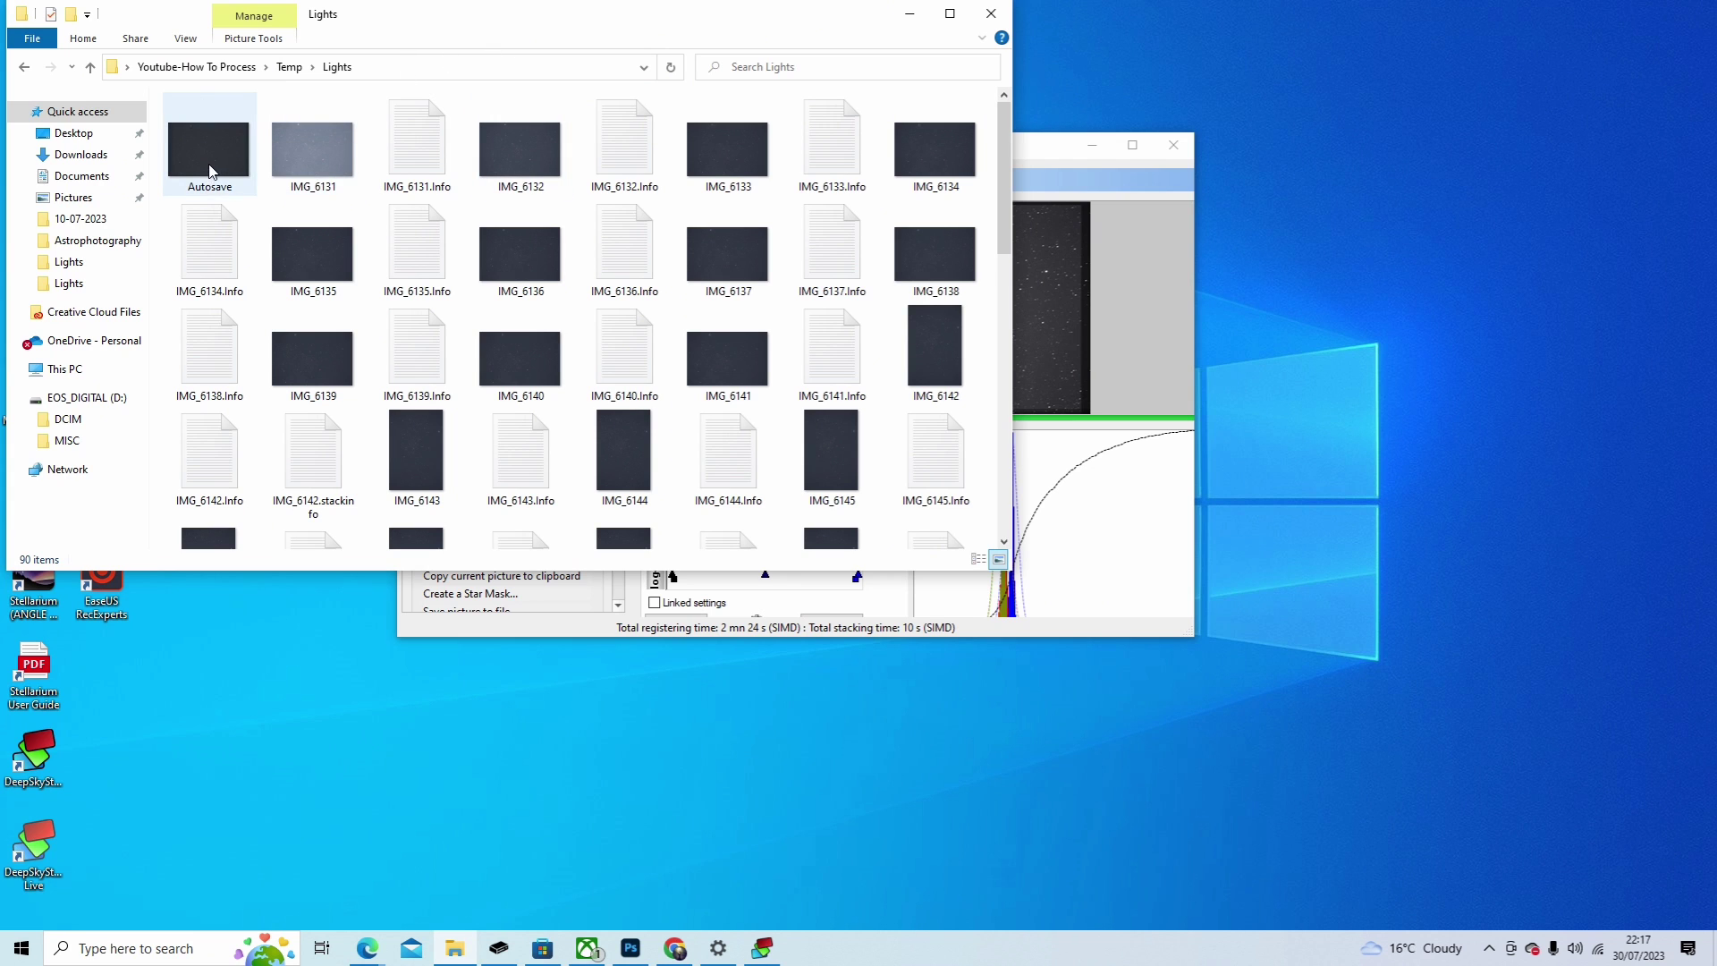
double_click(218, 135)
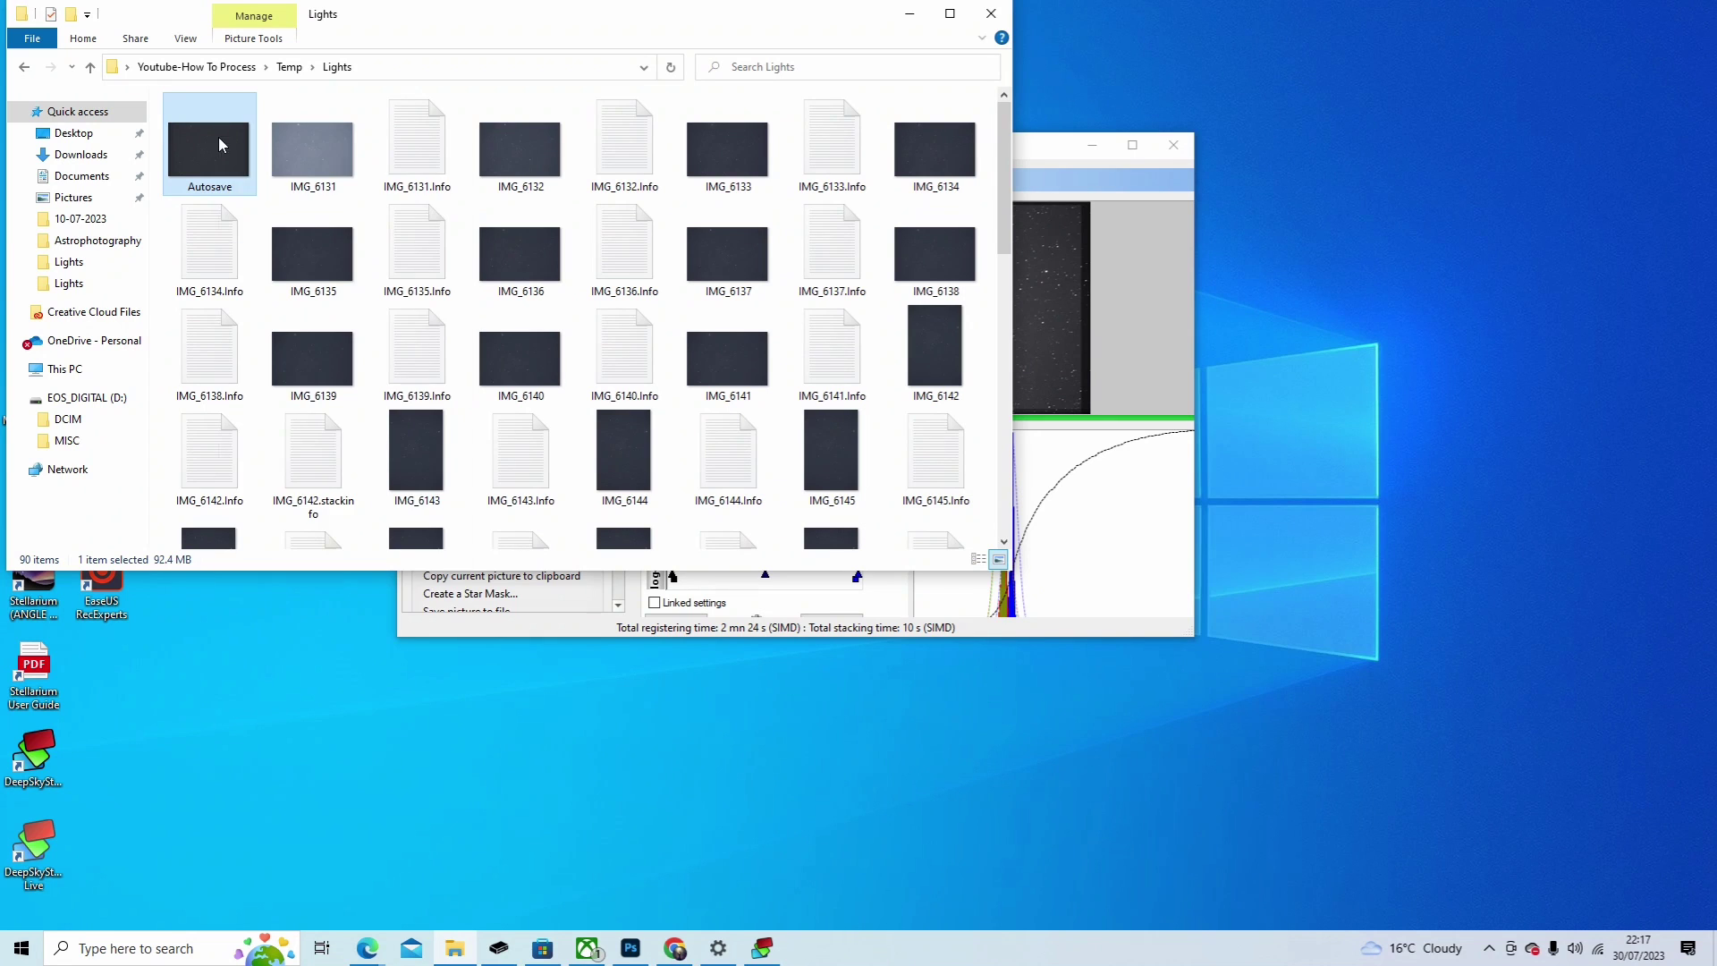
right_click(218, 137)
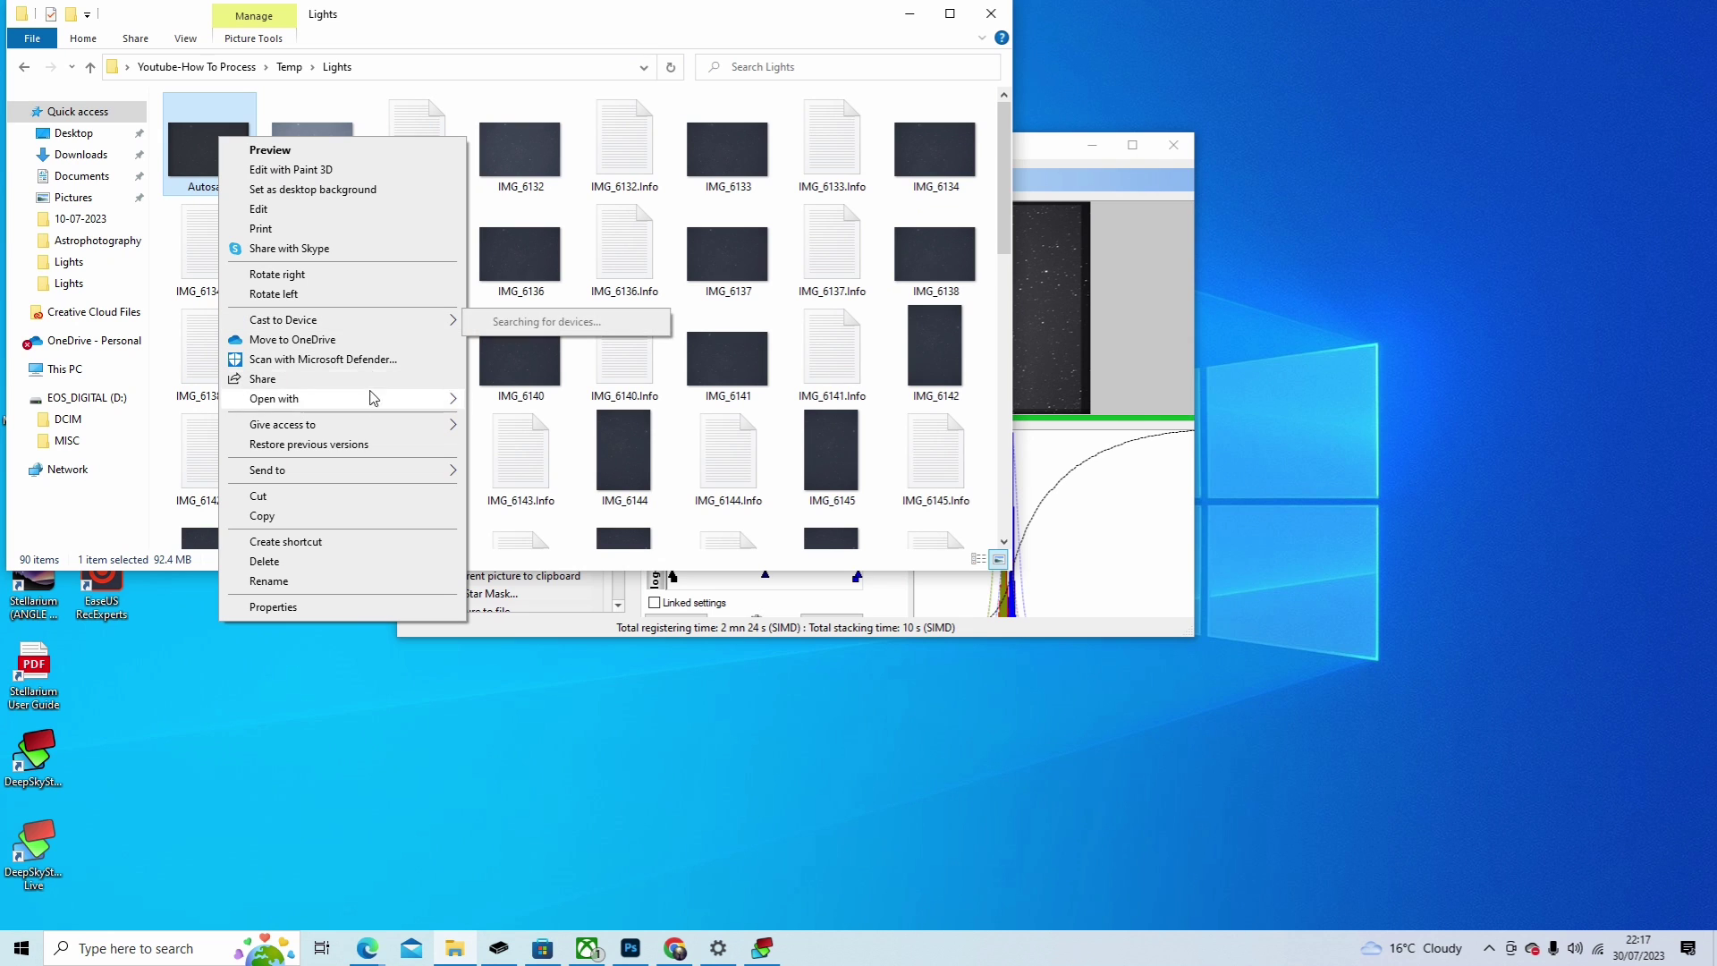
mouse_move(389, 410)
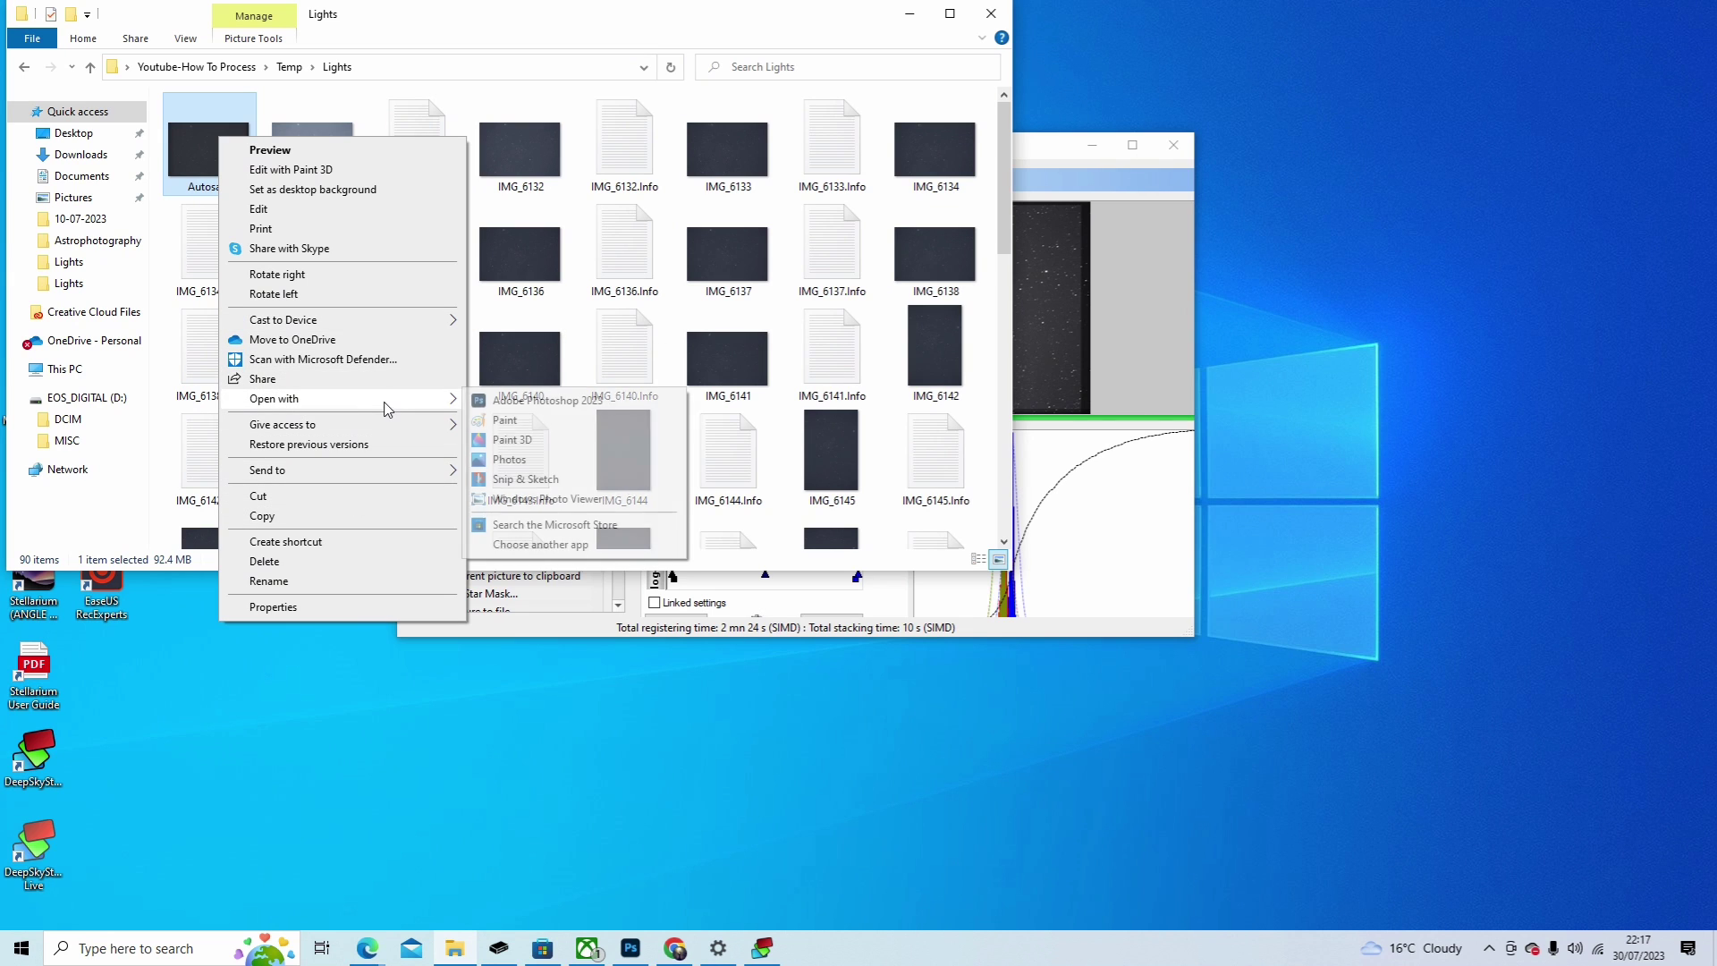
left_click(525, 418)
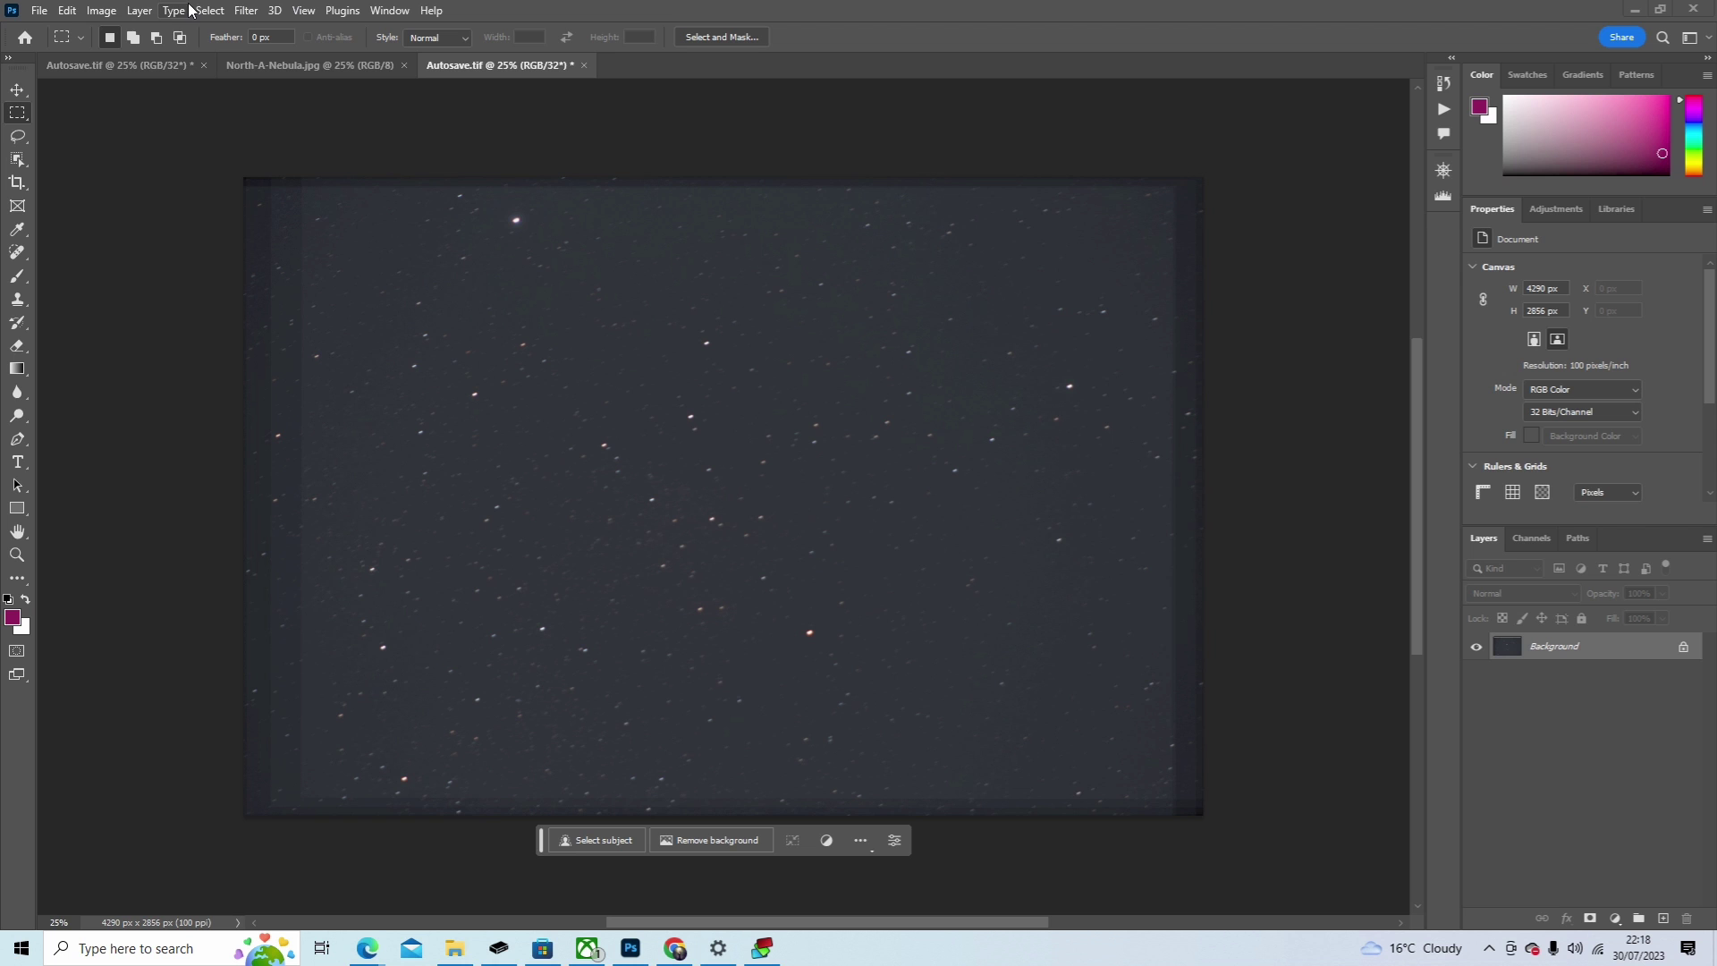
Step: Convert the locked Background into an editable layer named Layer 0
left_click(142, 14)
mouse_move(154, 31)
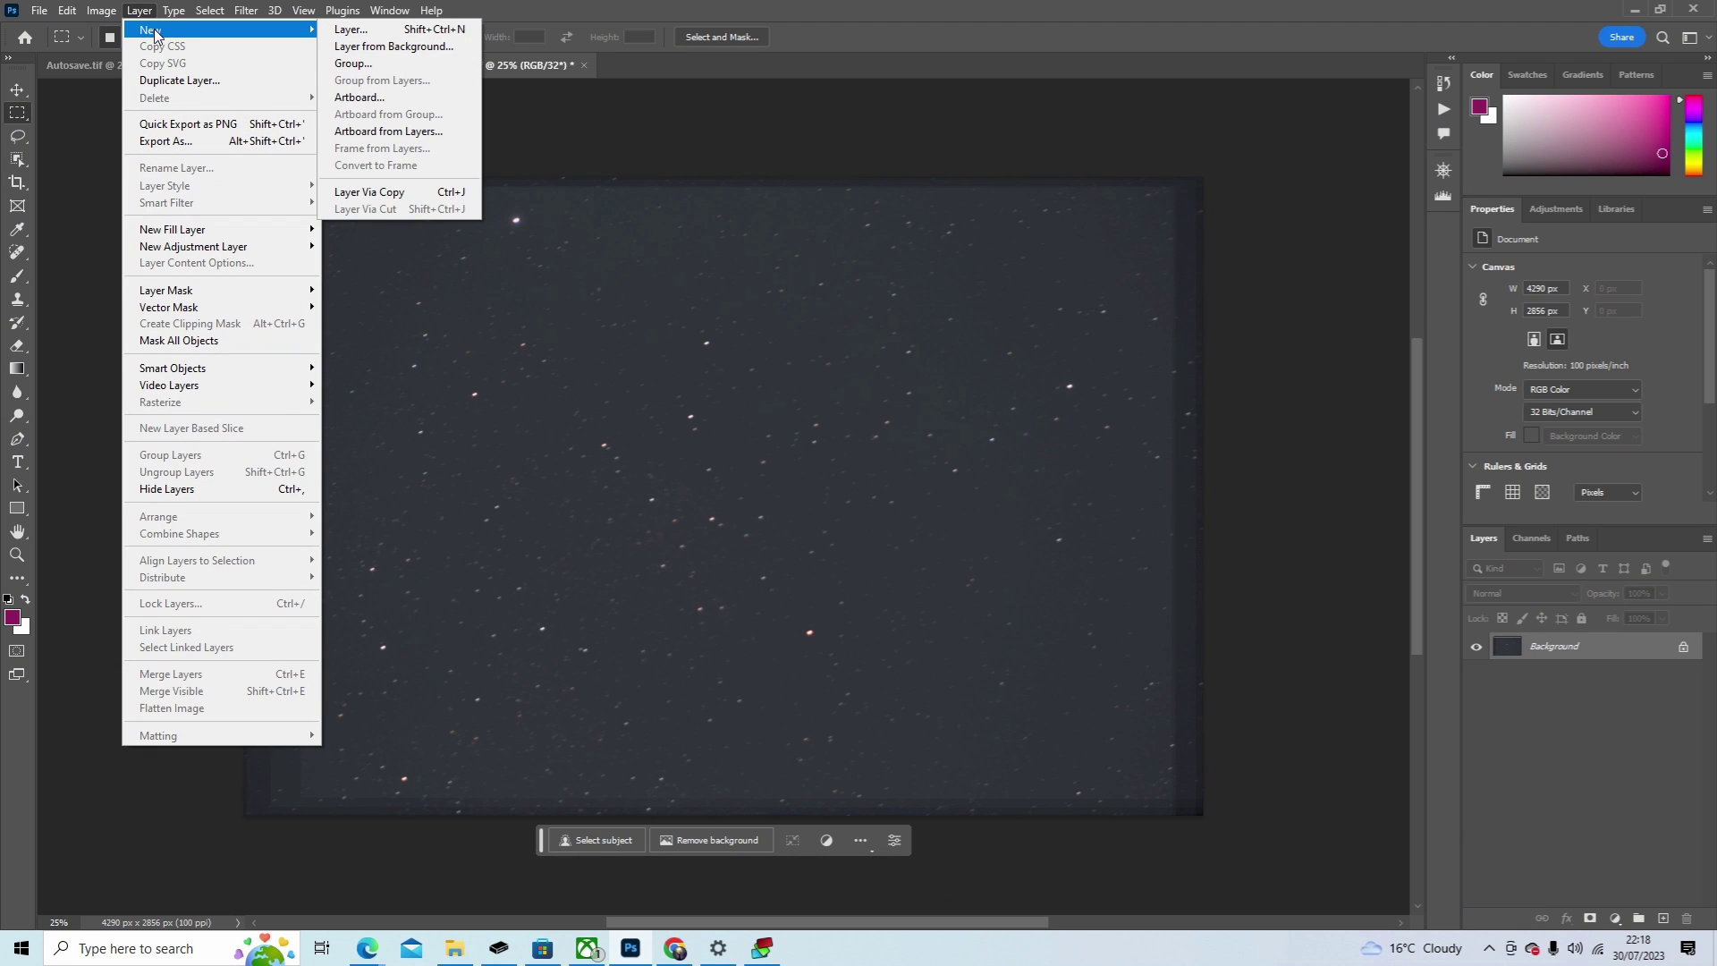
left_click(295, 30)
left_click(297, 30)
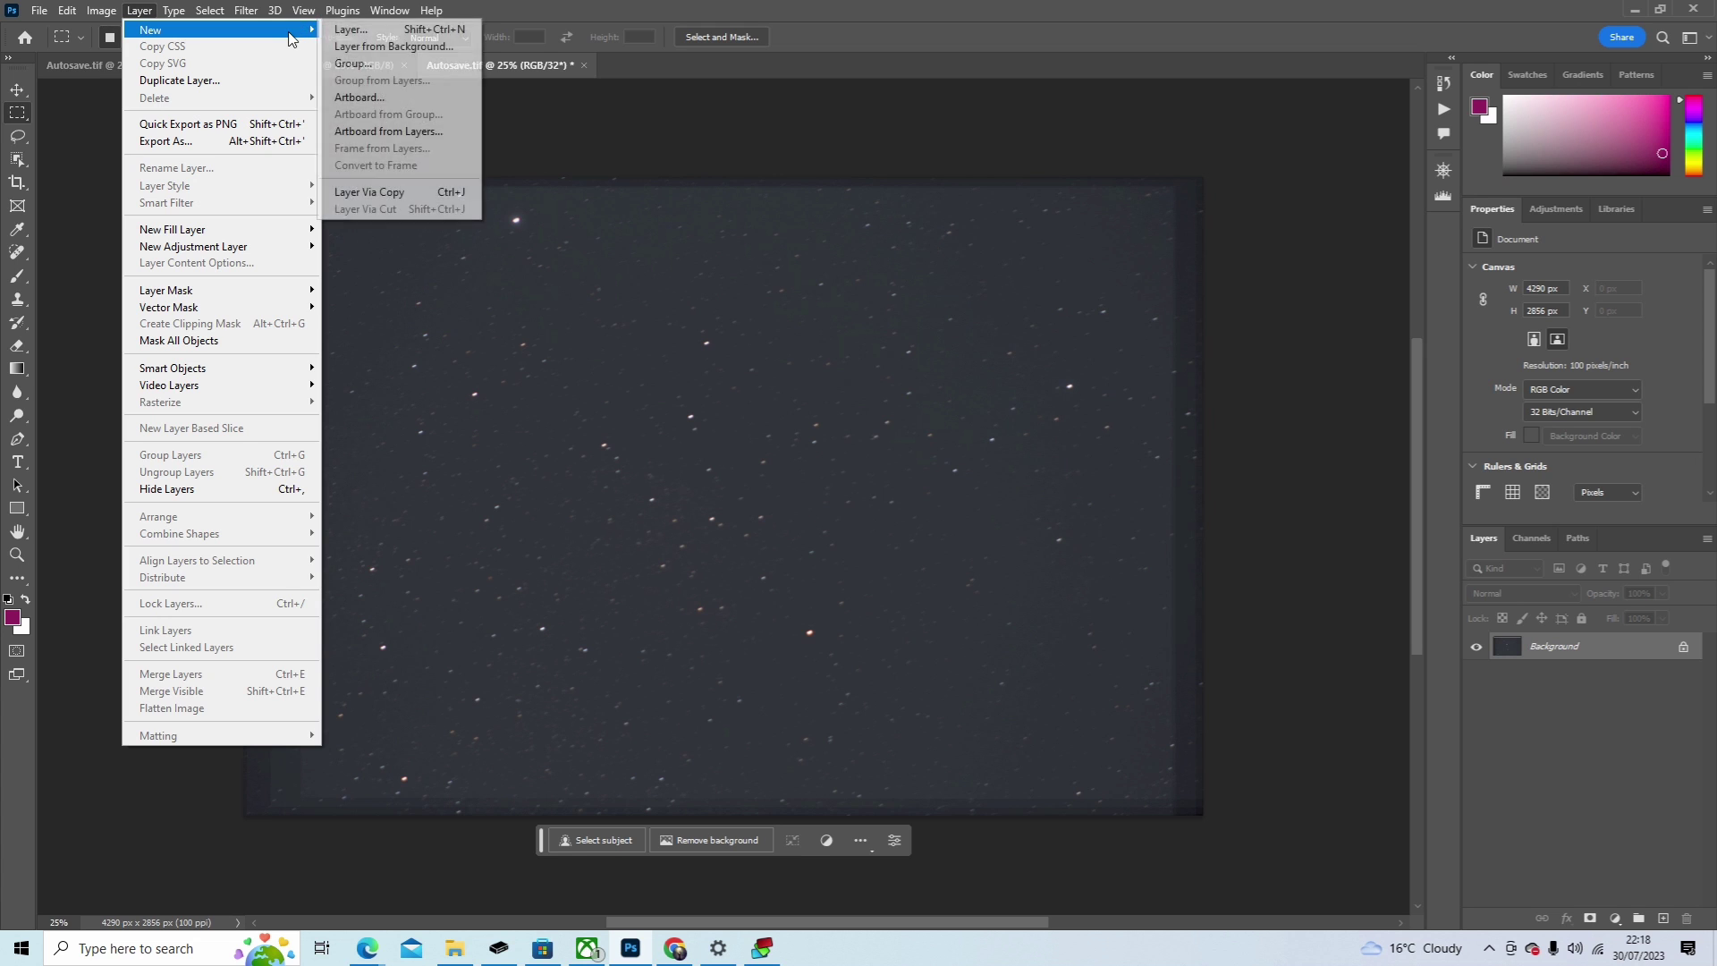
left_click(424, 47)
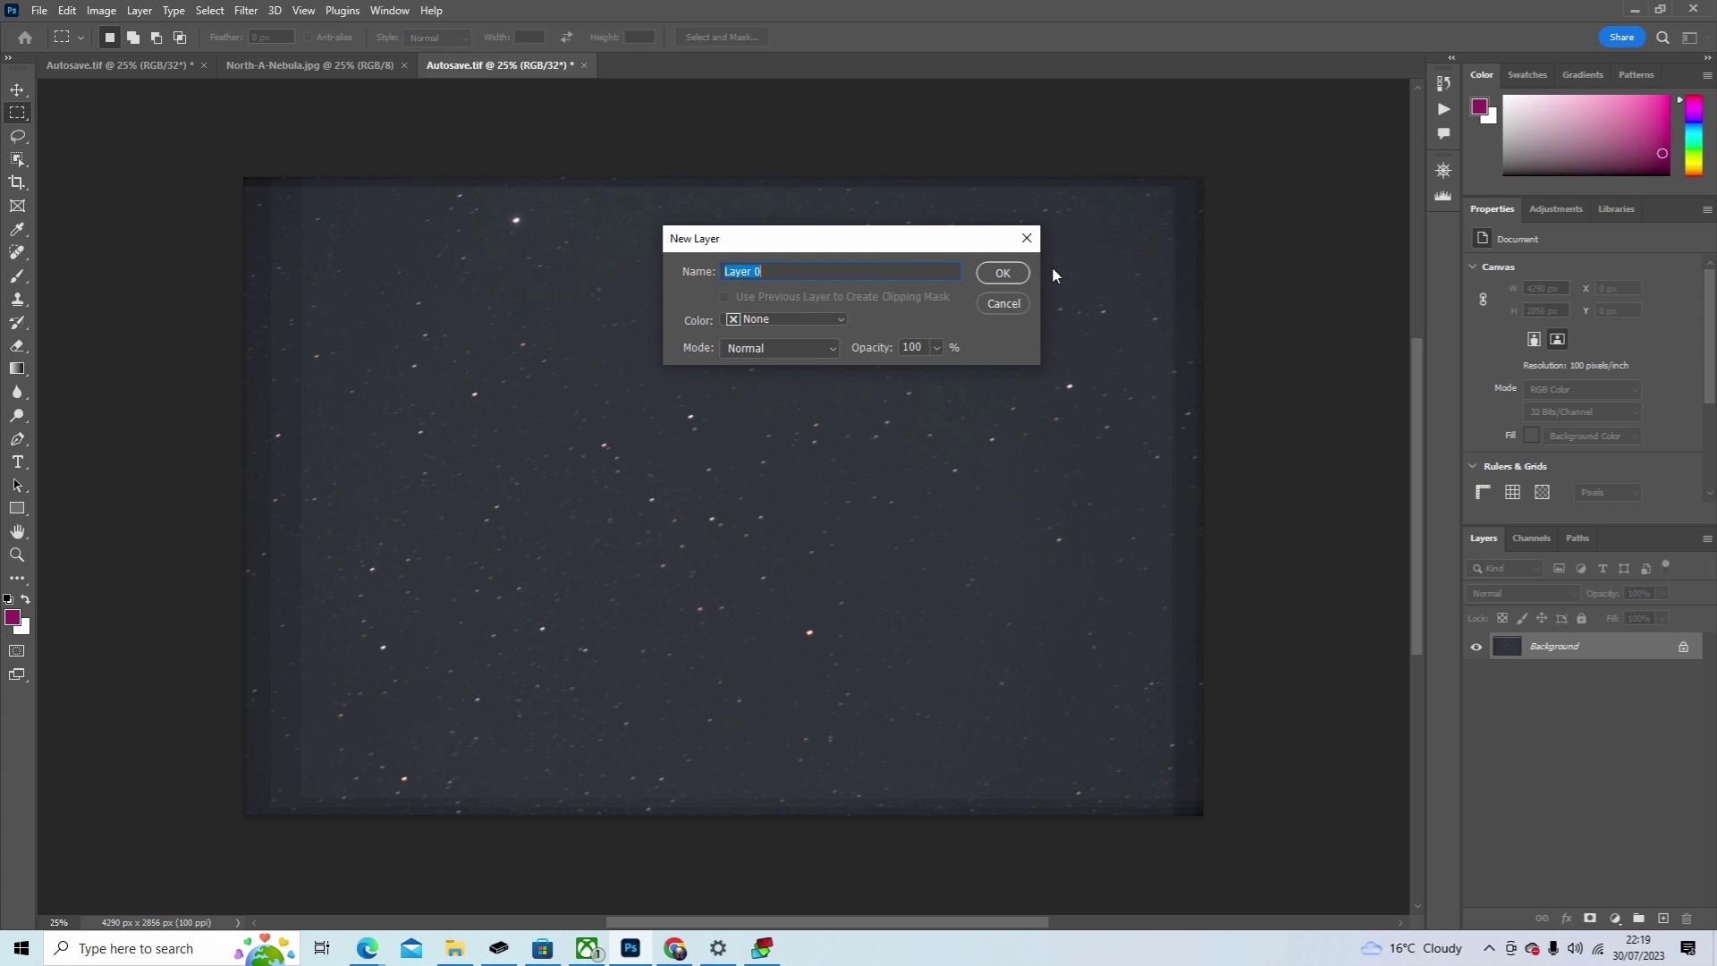
left_click(1003, 273)
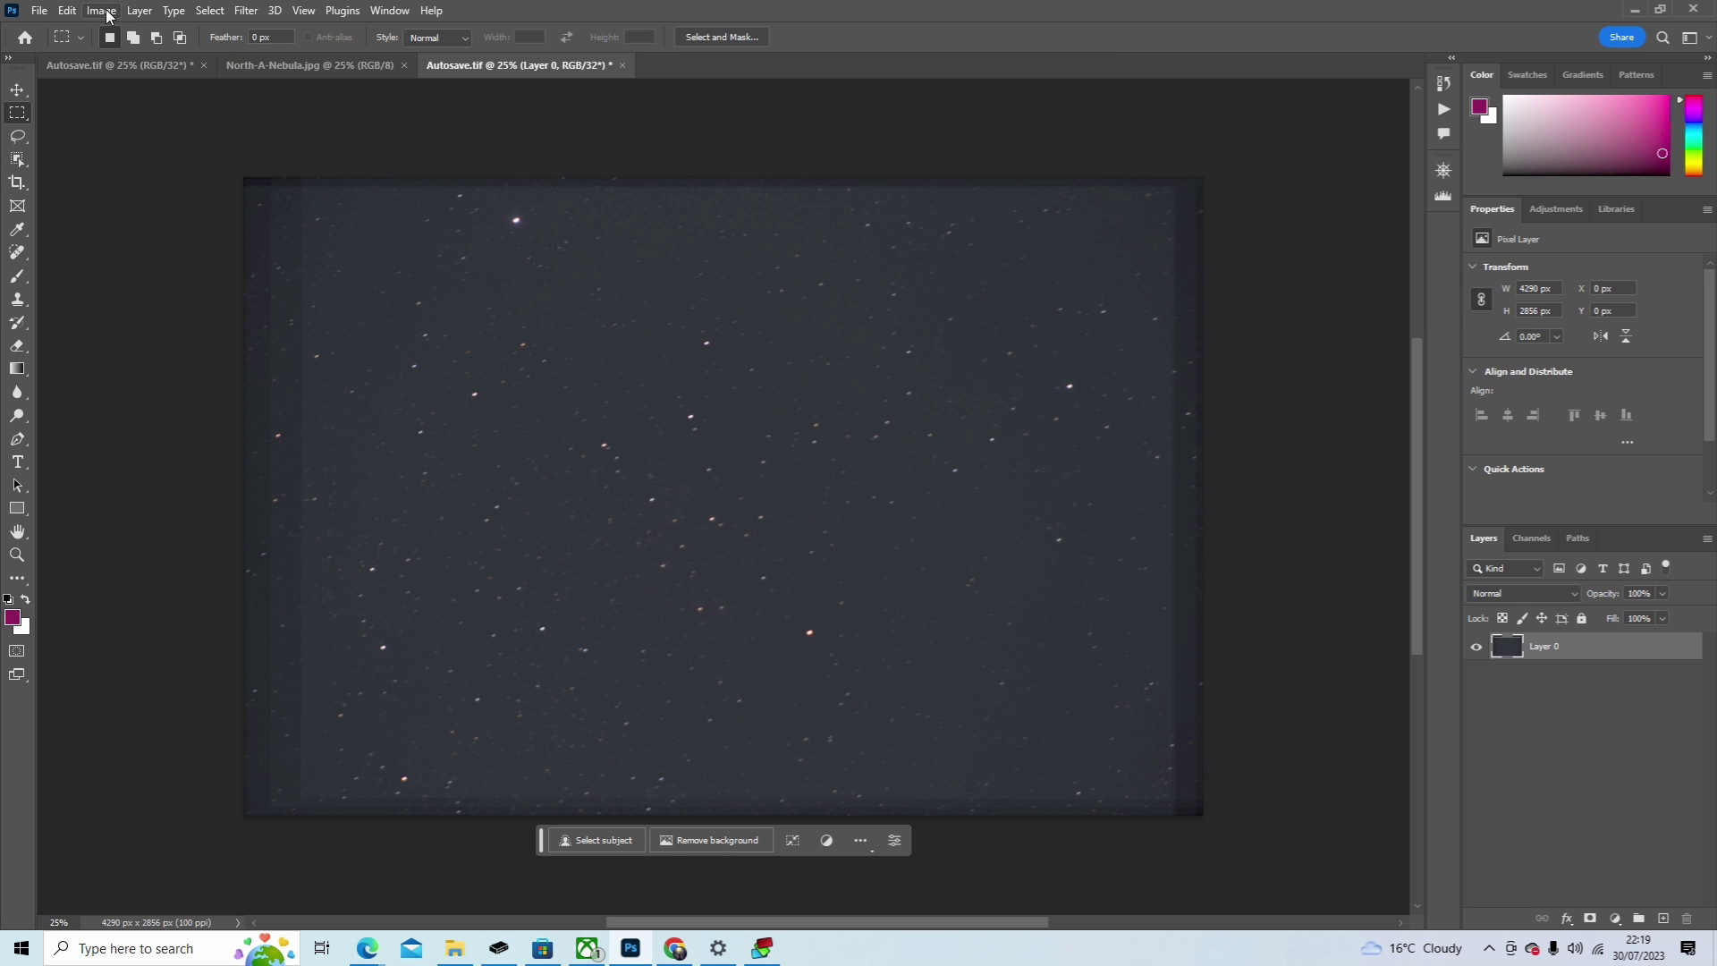
Step: Duplicate Layer 0 as Layer 0 copy, then check the image mode and bit depth
left_click(139, 11)
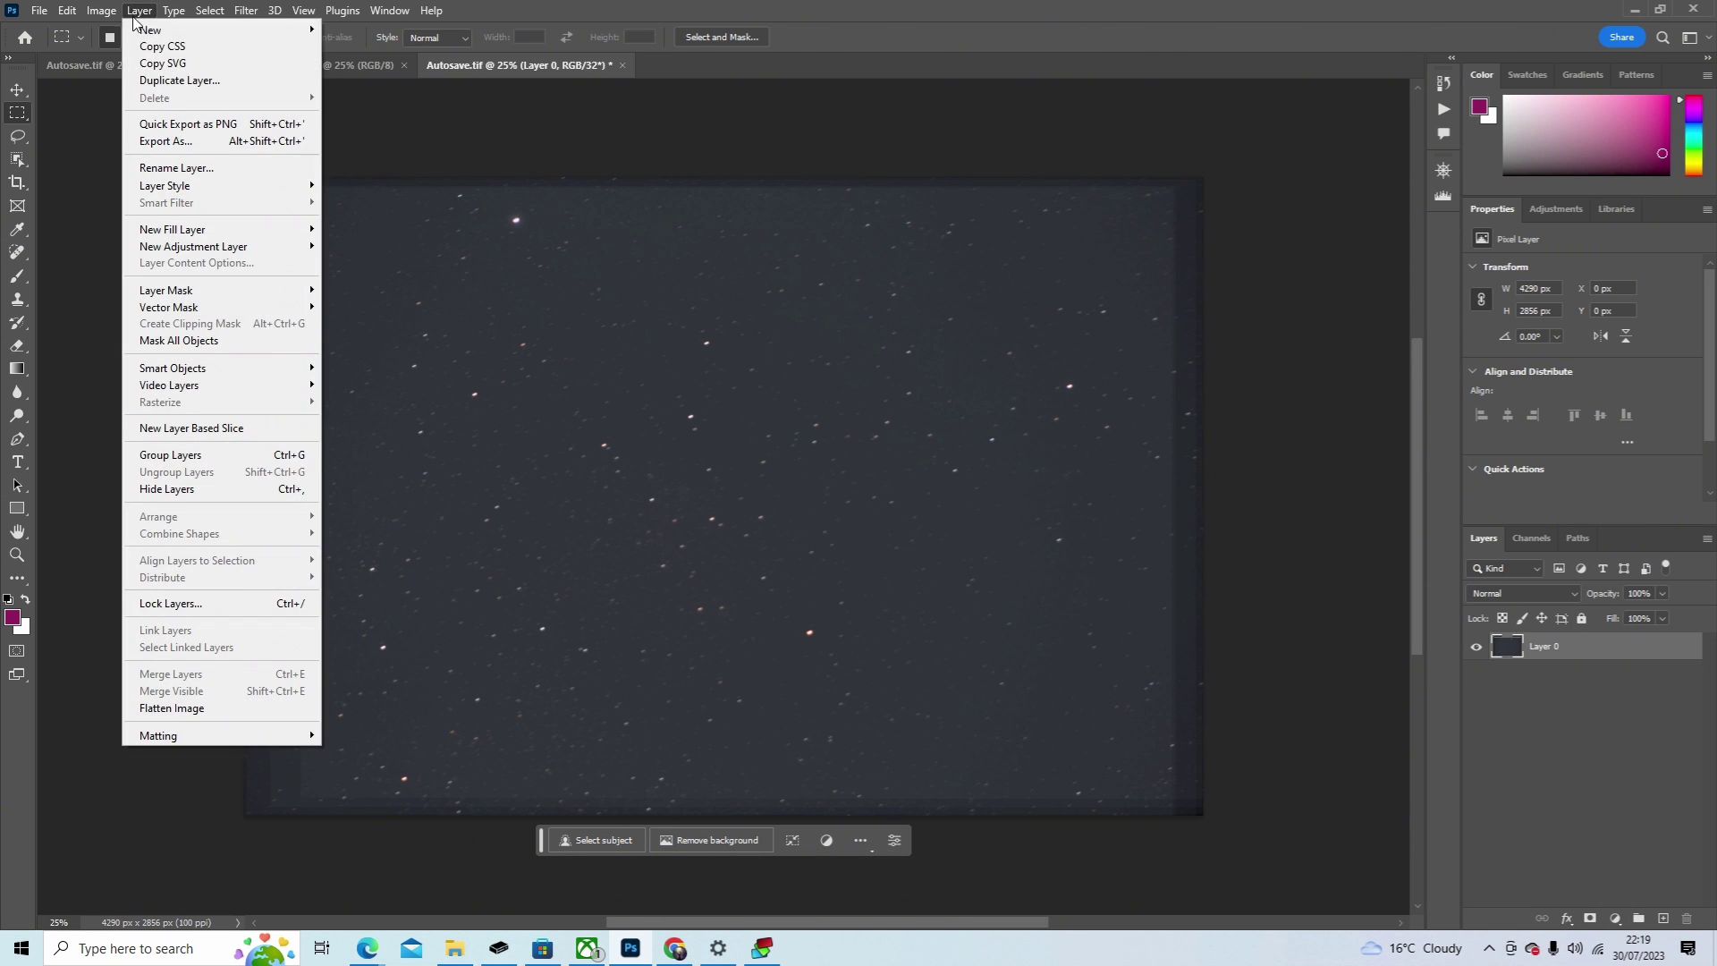
left_click(186, 79)
left_click(1005, 265)
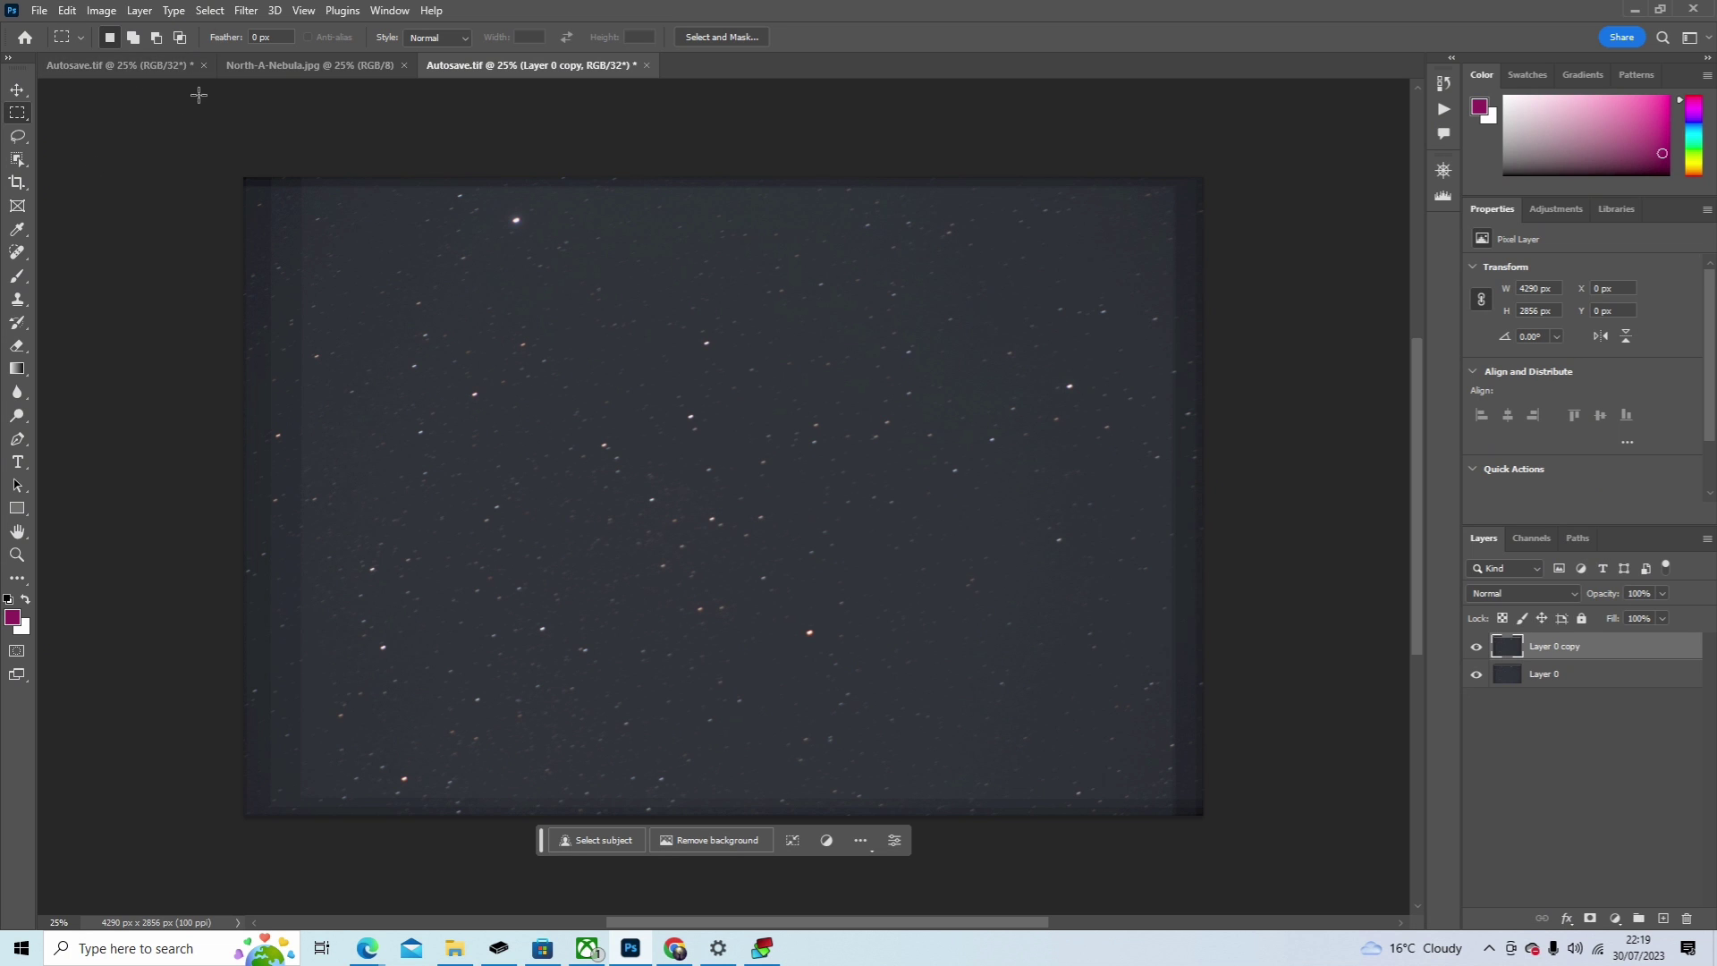
left_click(102, 11)
mouse_move(145, 31)
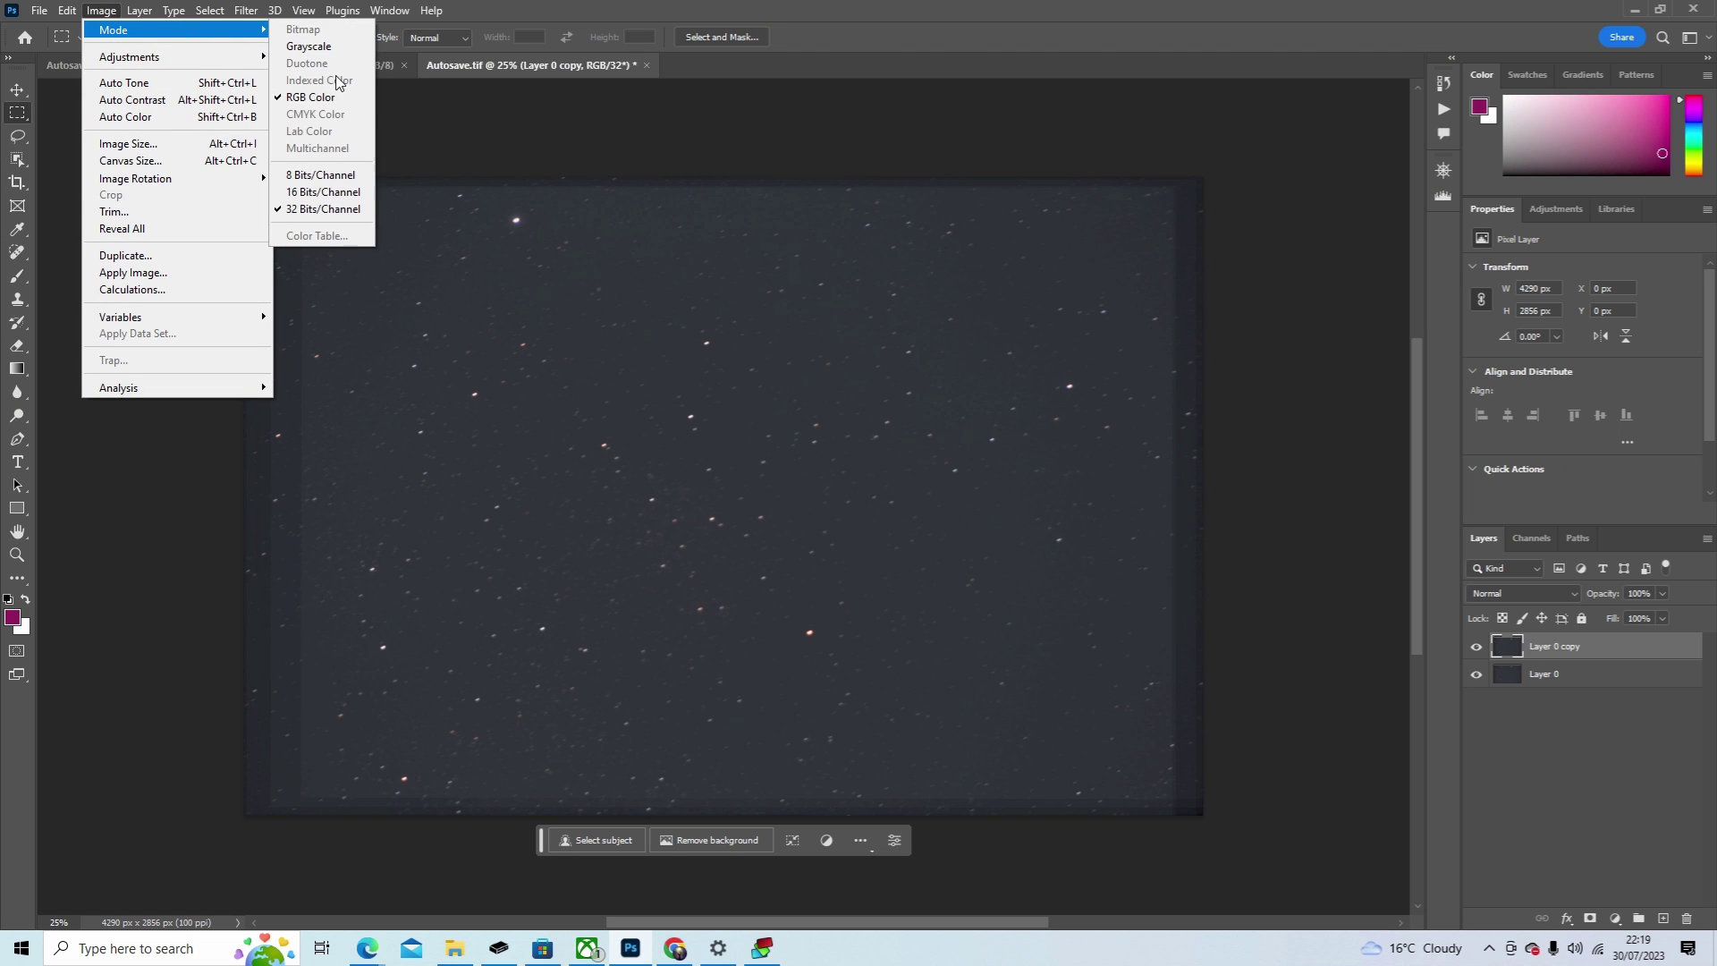
Step: Convert to 16 Bits/Channel, merging layers with Exposure and Gamma toning (0.00, 1.00)
left_click(310, 198)
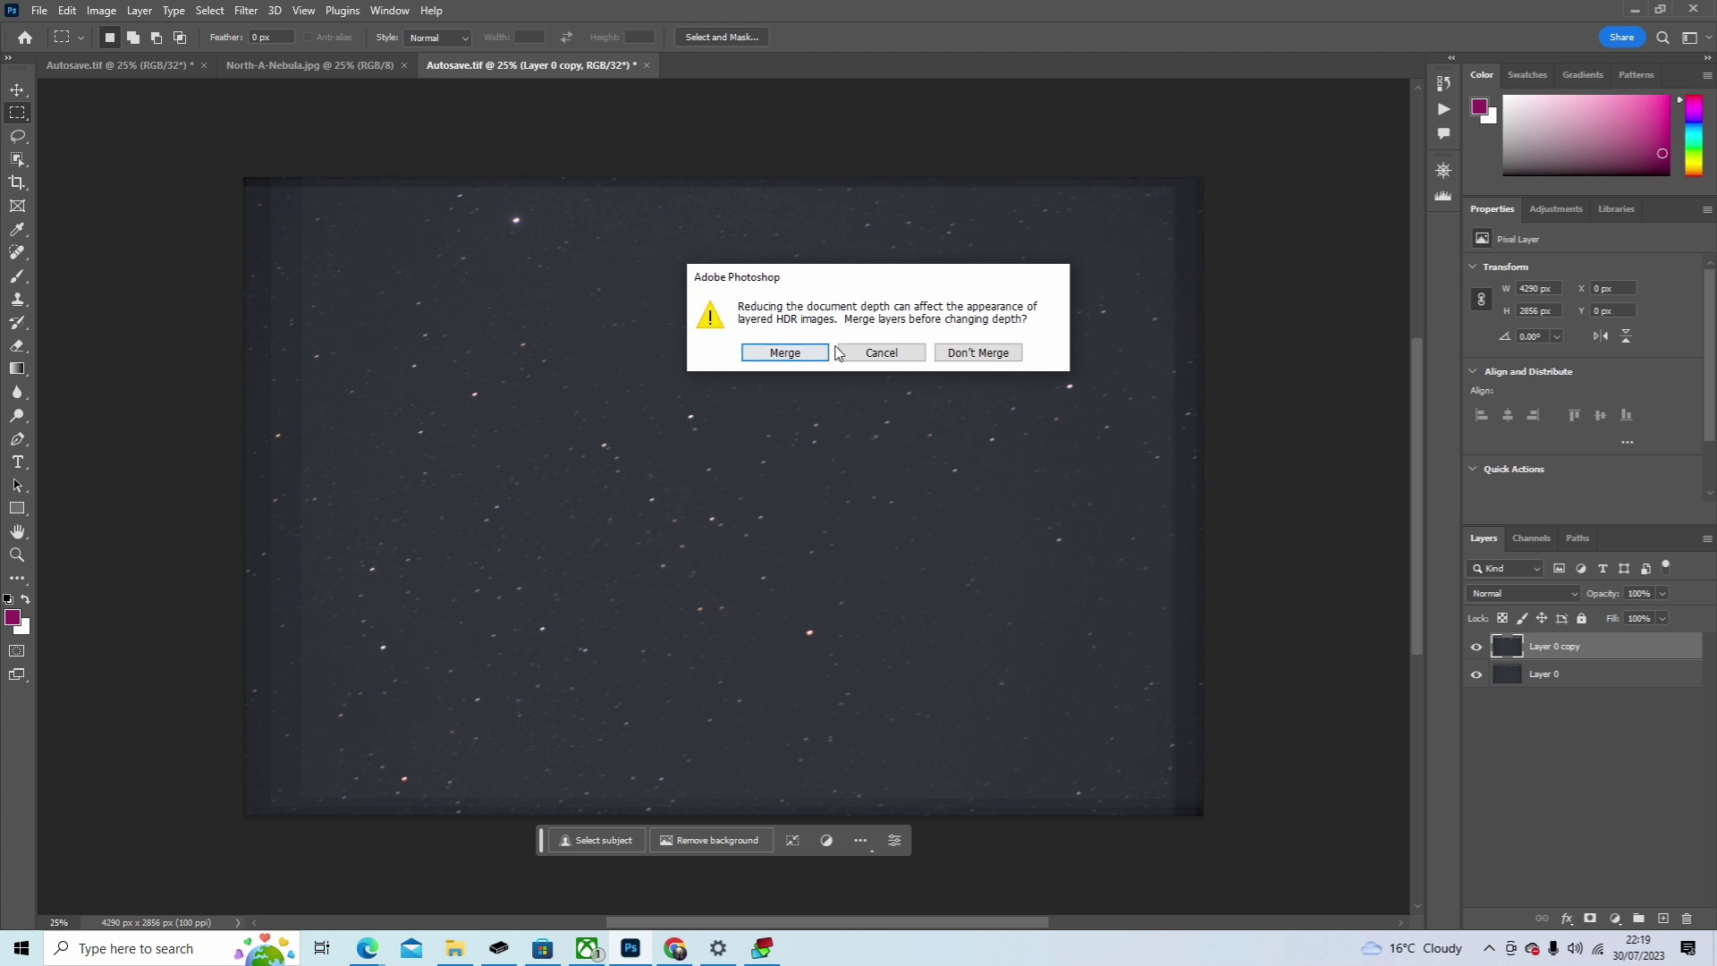
left_click(808, 355)
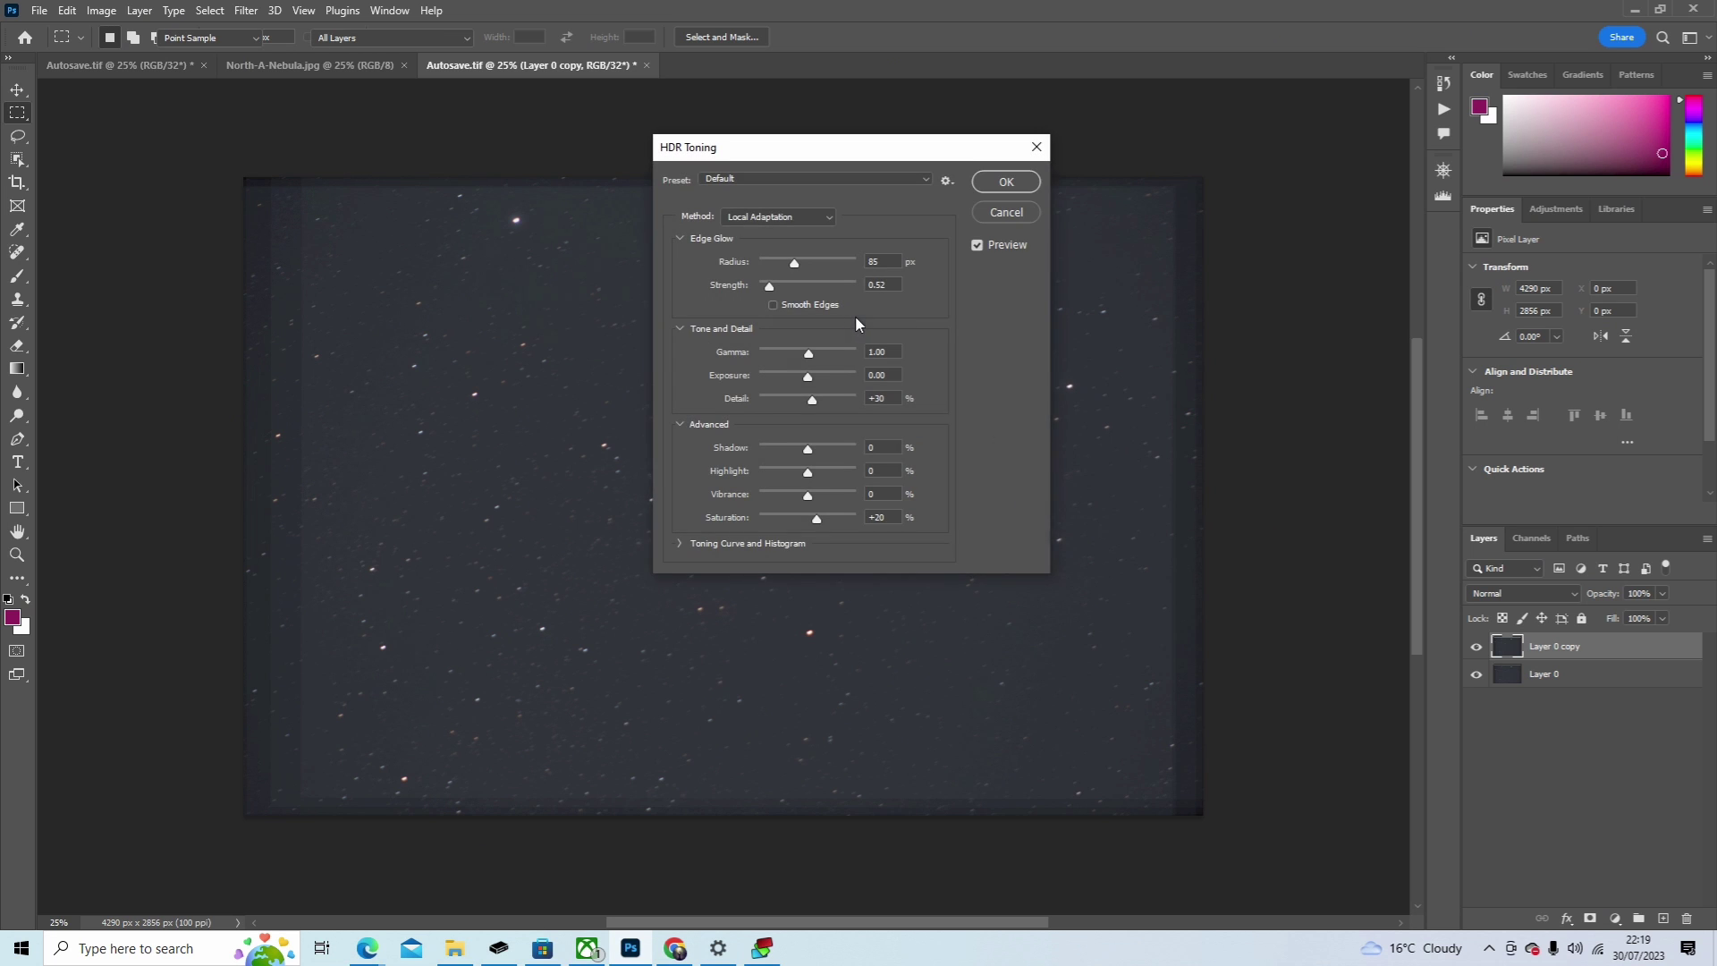
left_click(812, 216)
left_click(813, 238)
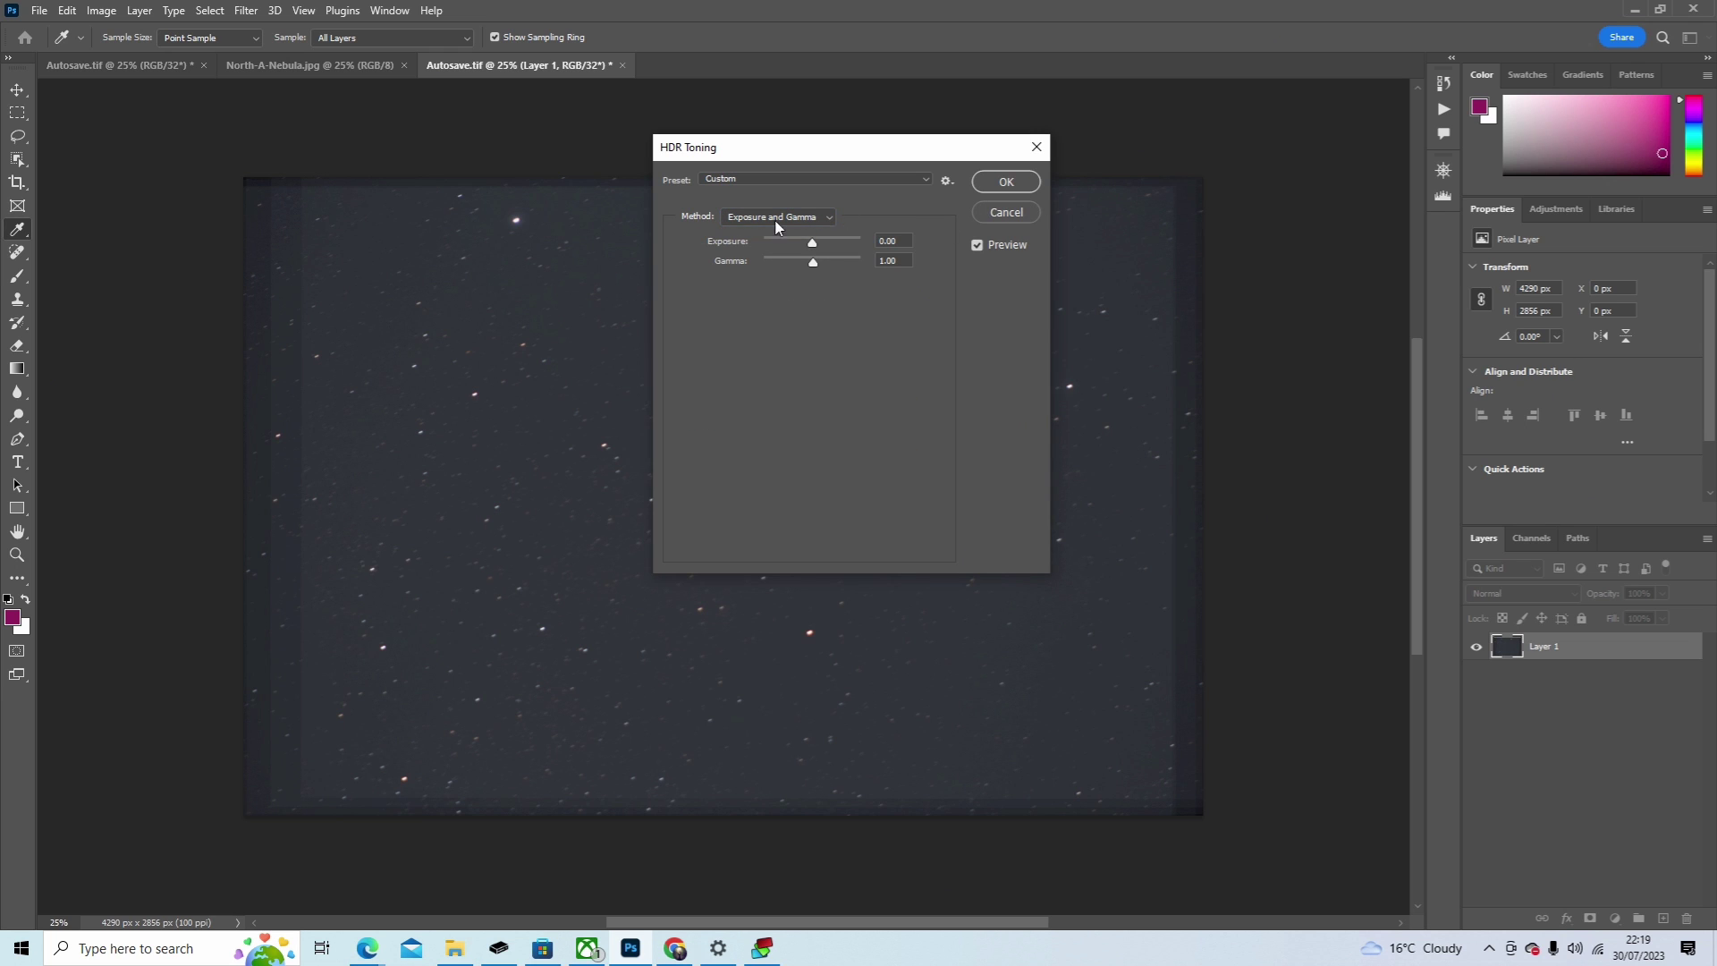
left_click(1006, 183)
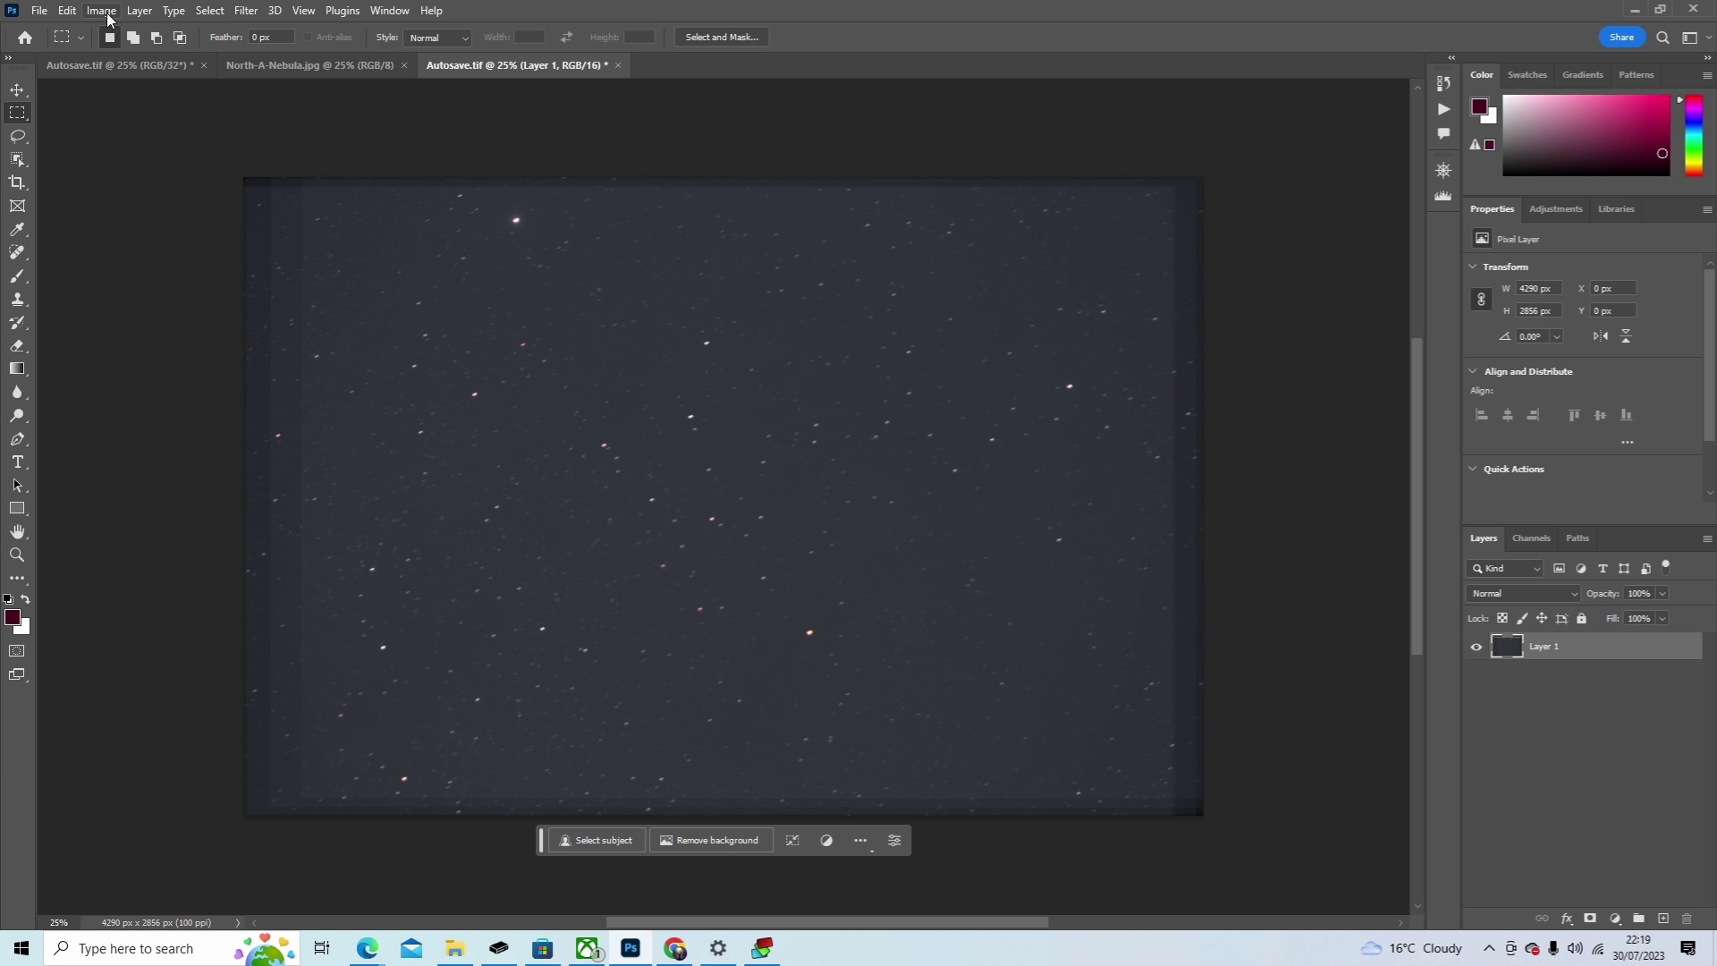
left_click(140, 11)
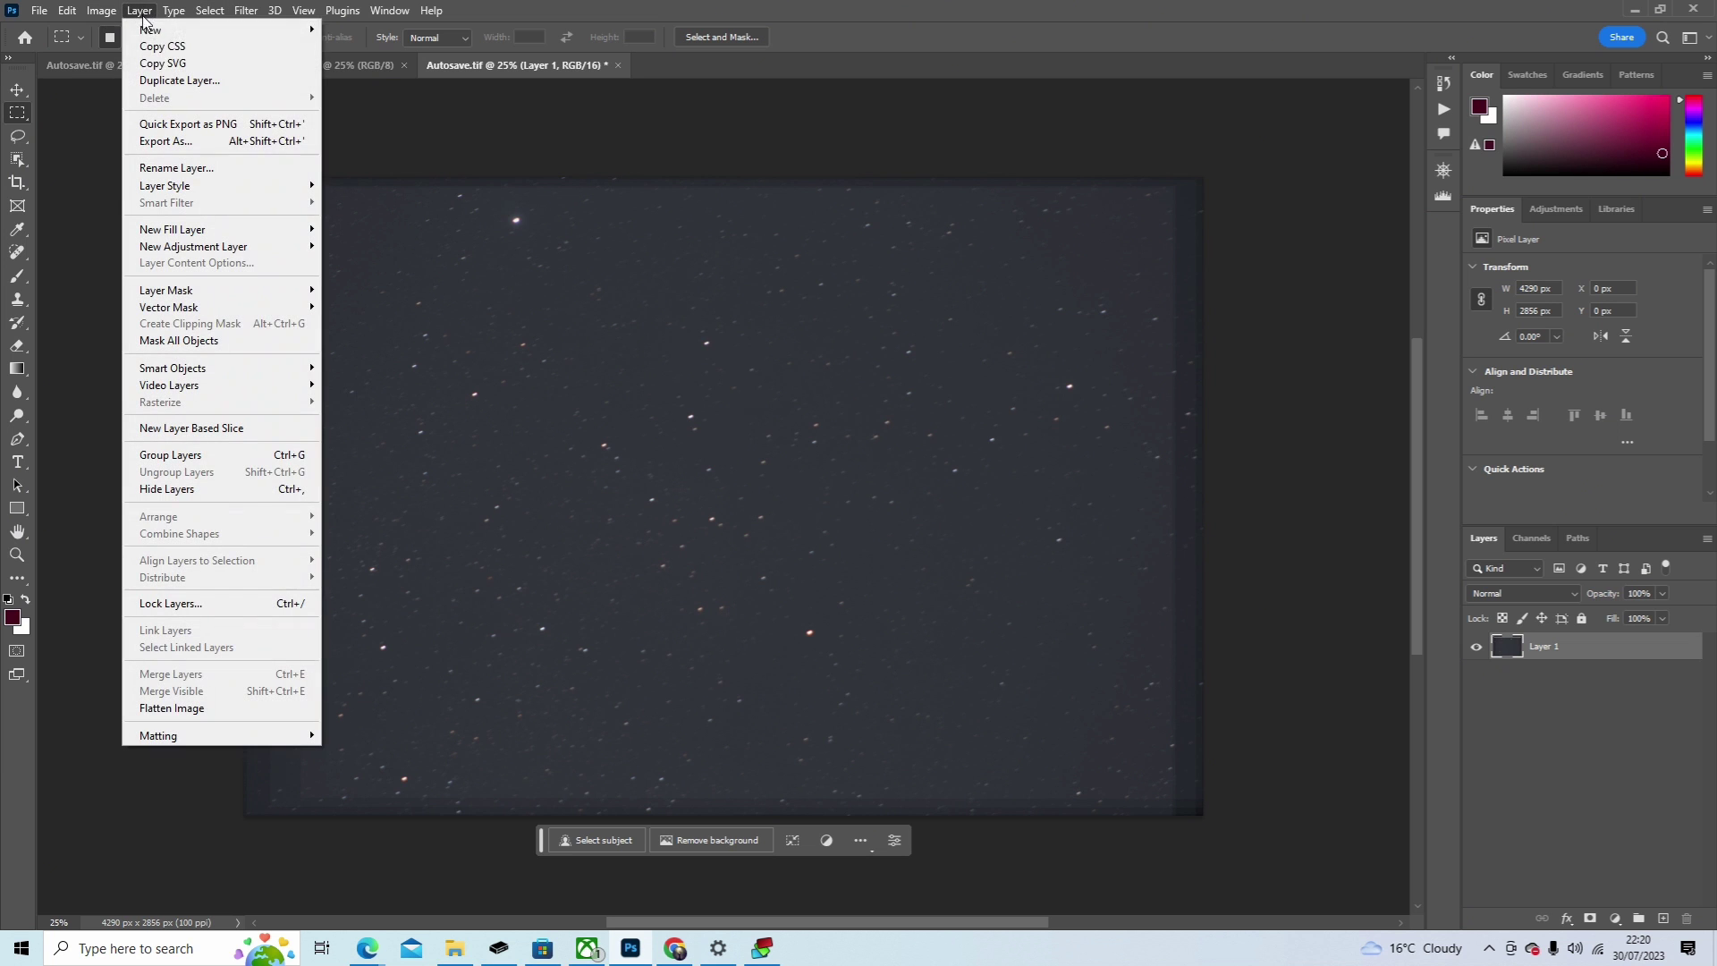
Step: Add a new empty layer named Layer 2
mouse_move(212, 33)
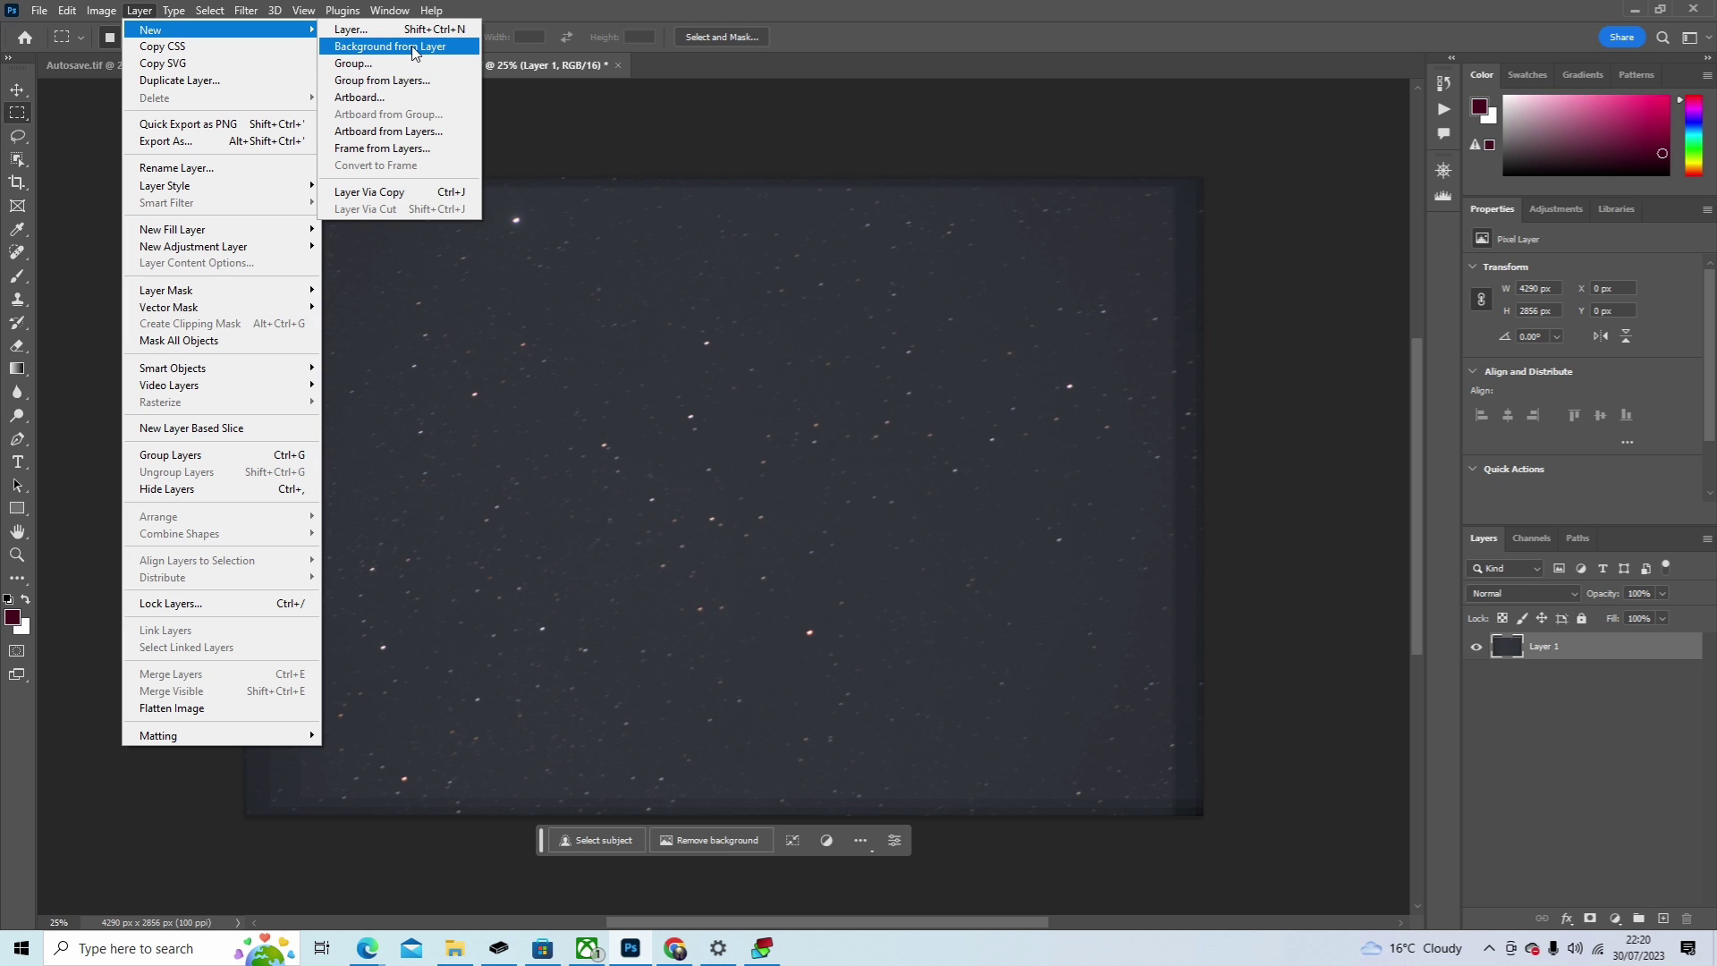
left_click(353, 29)
left_click(1005, 271)
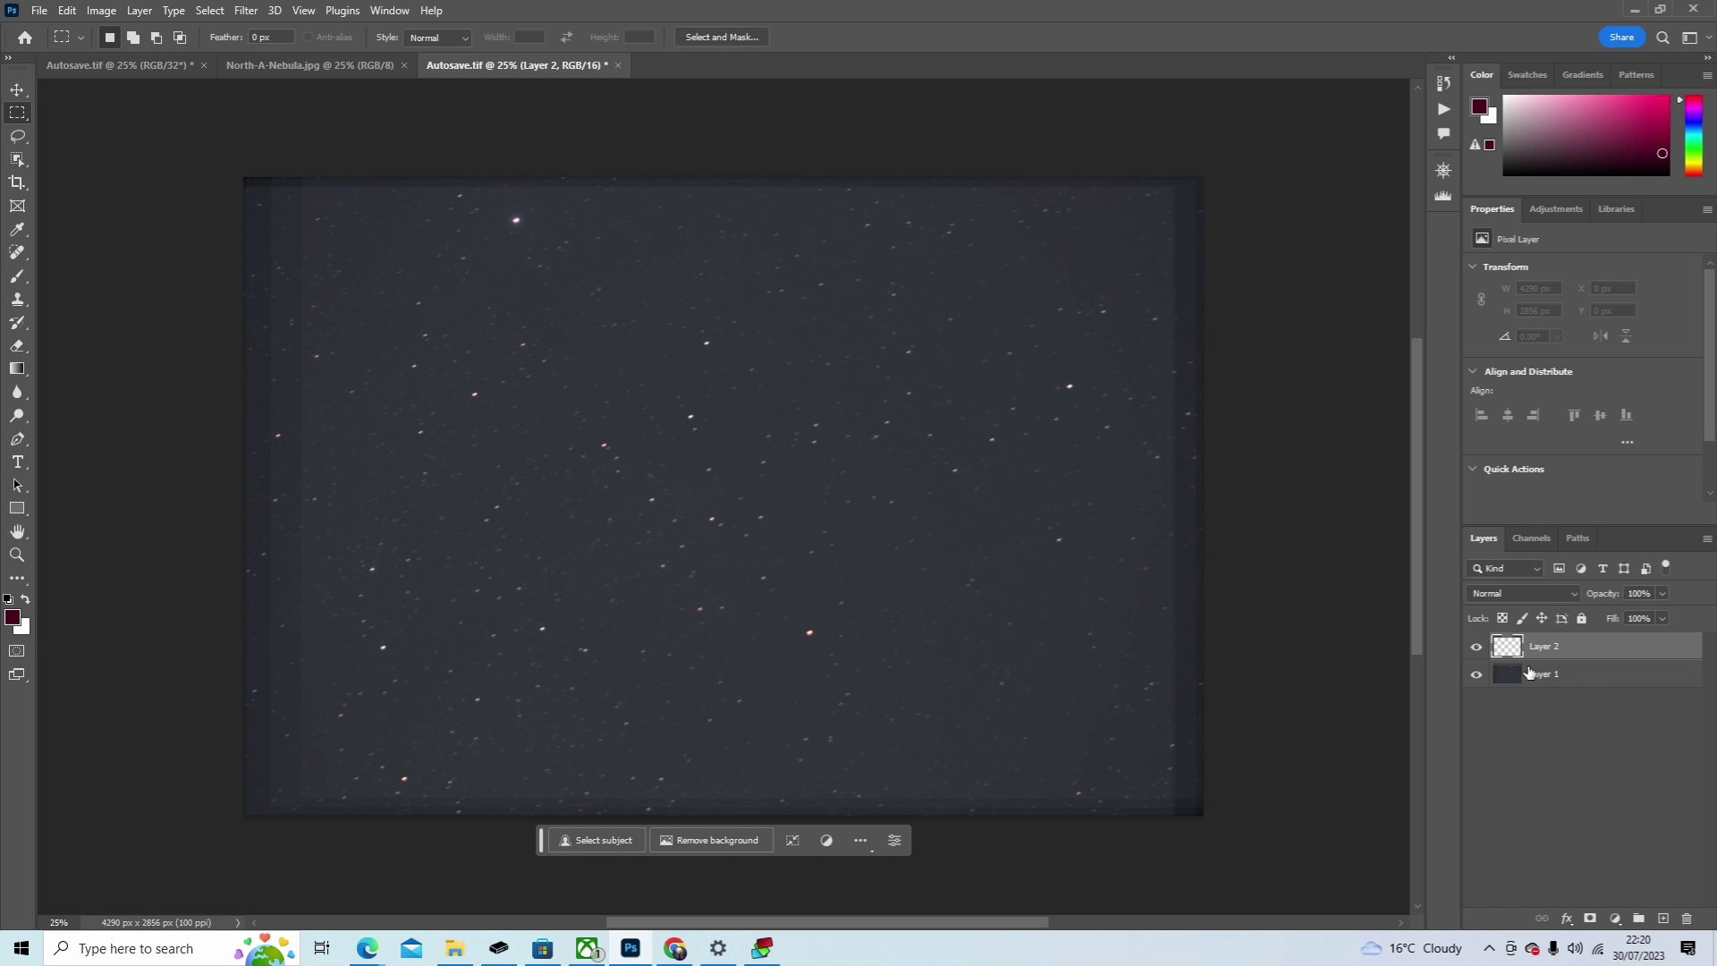
Step: Fill Layer 2 with a stamped copy of the visible star field
left_click(1543, 677)
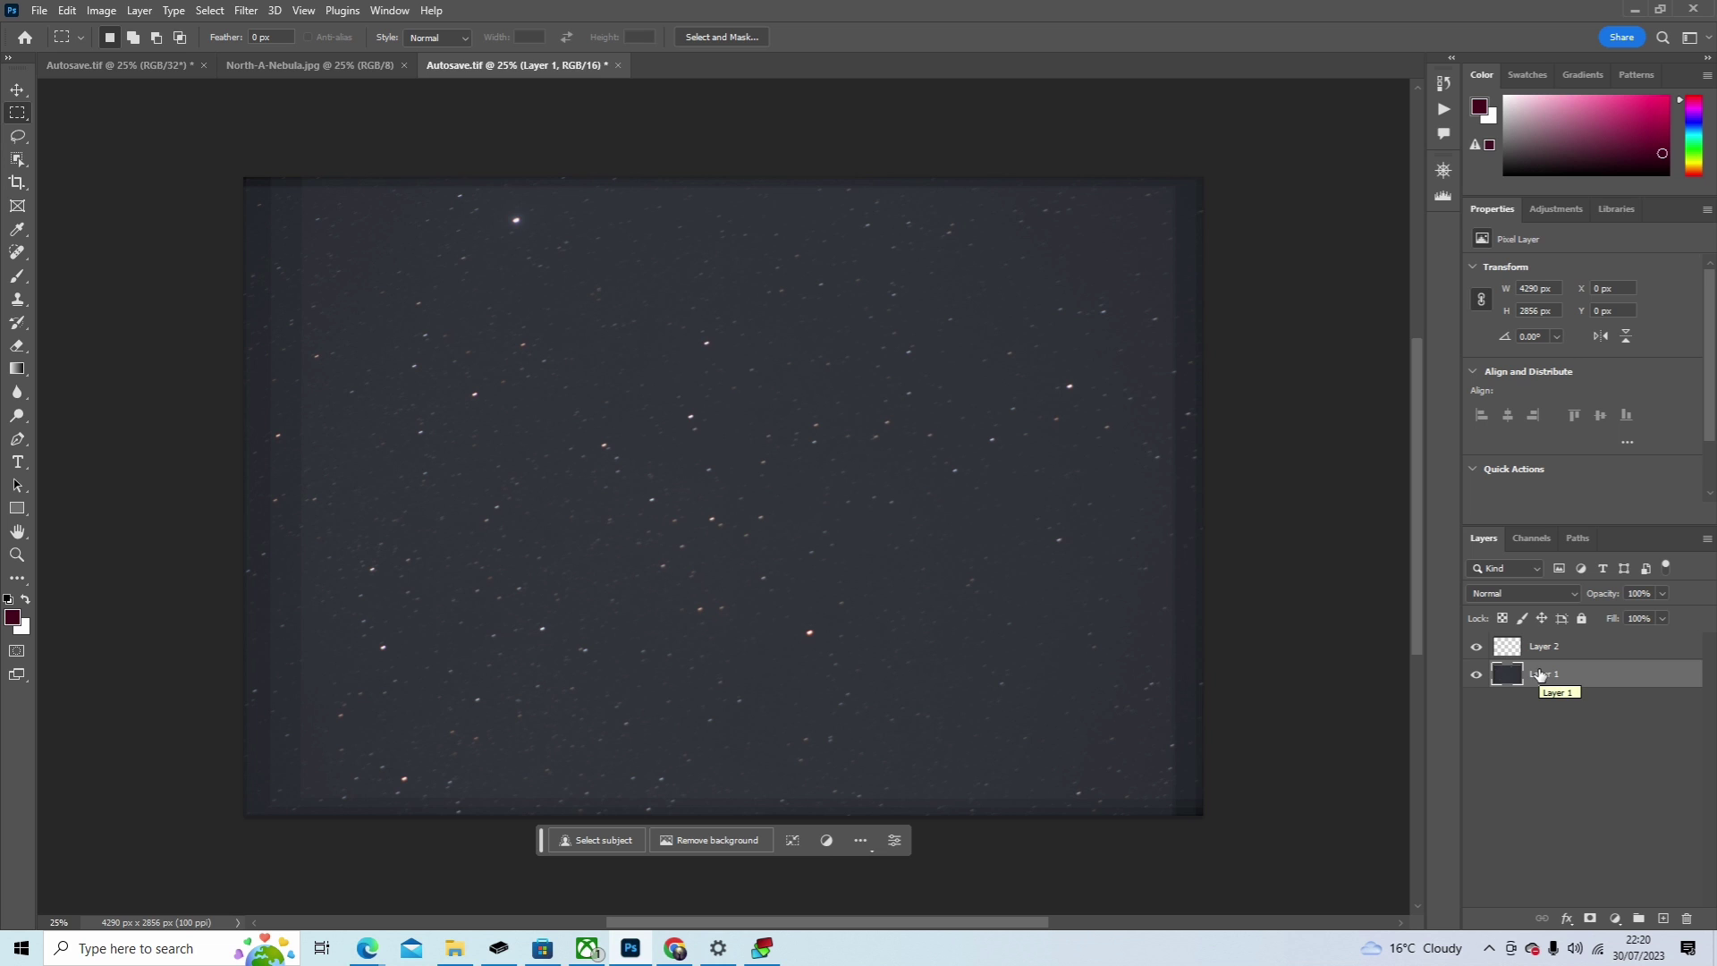
key("ctrl+a")
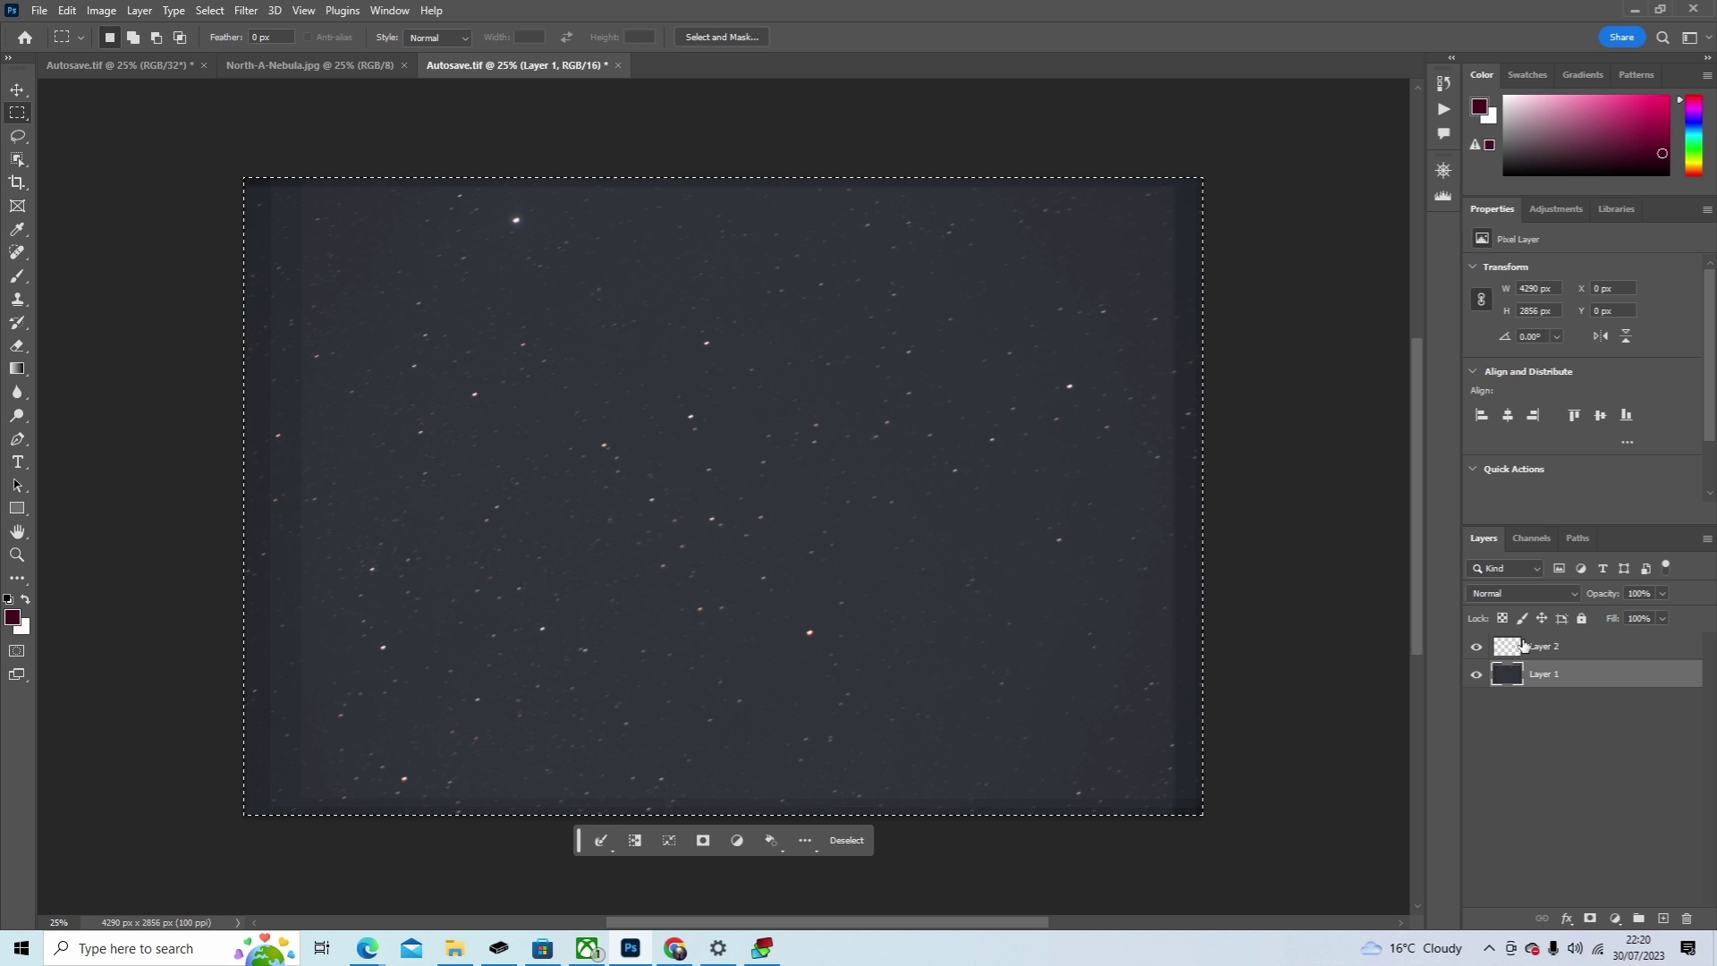
left_click(1526, 646)
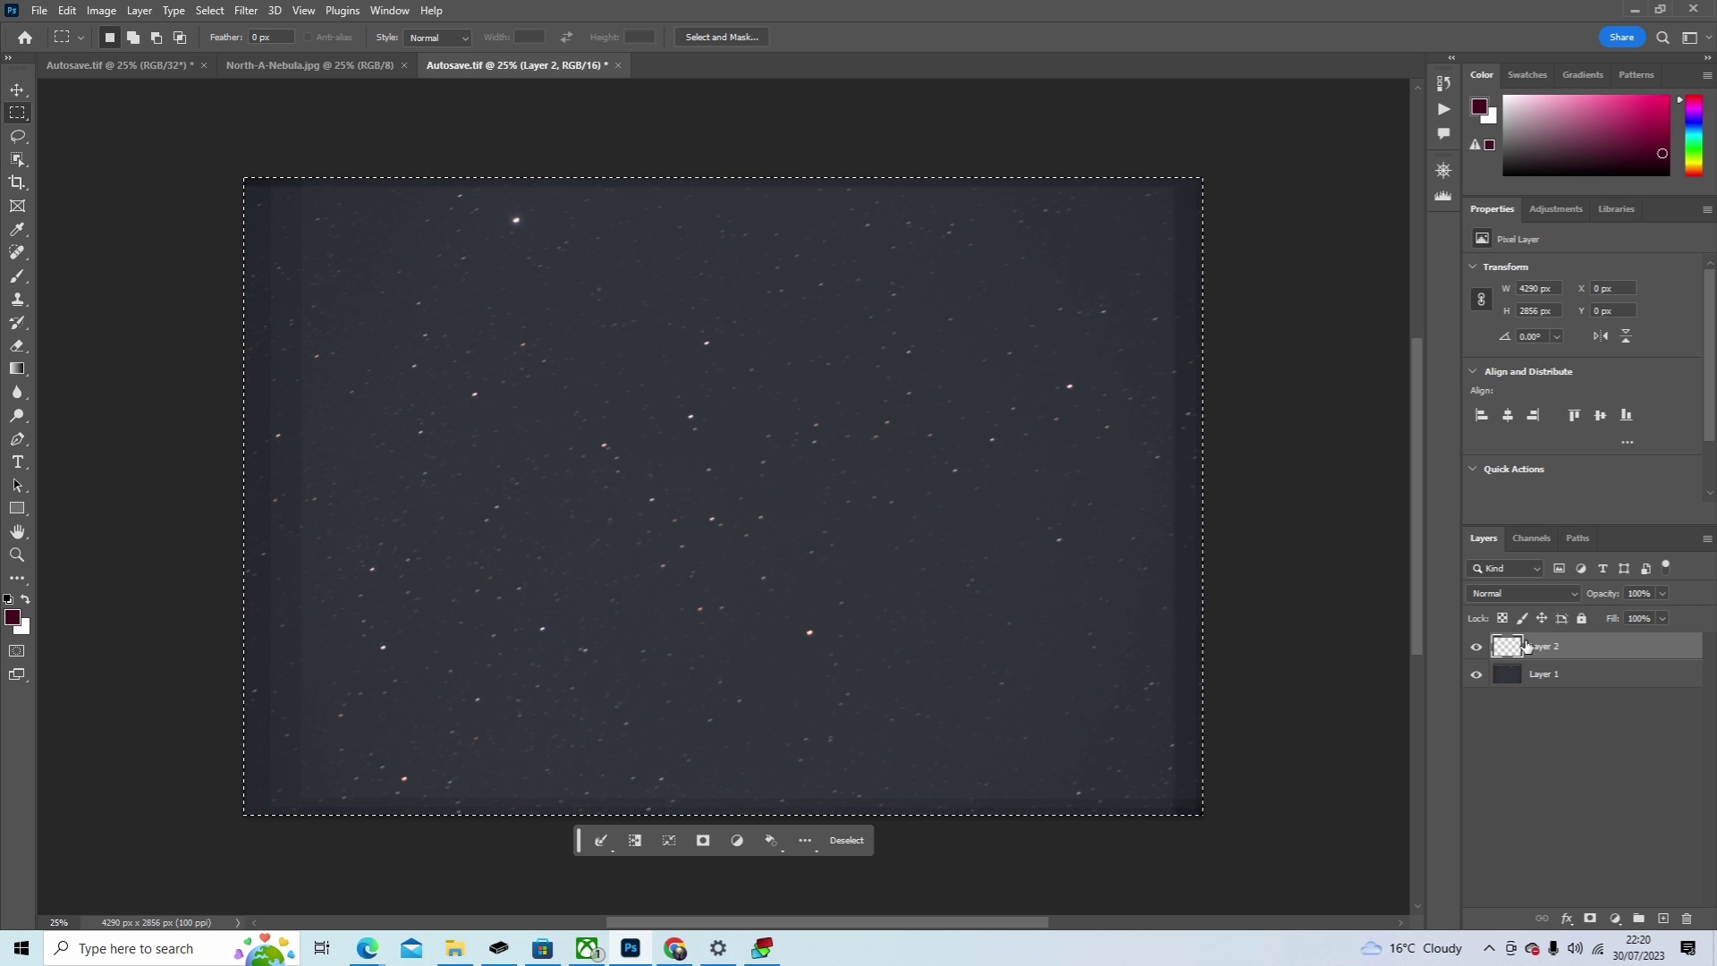
key("ctrl+alt+shift+e")
key("ctrl+d")
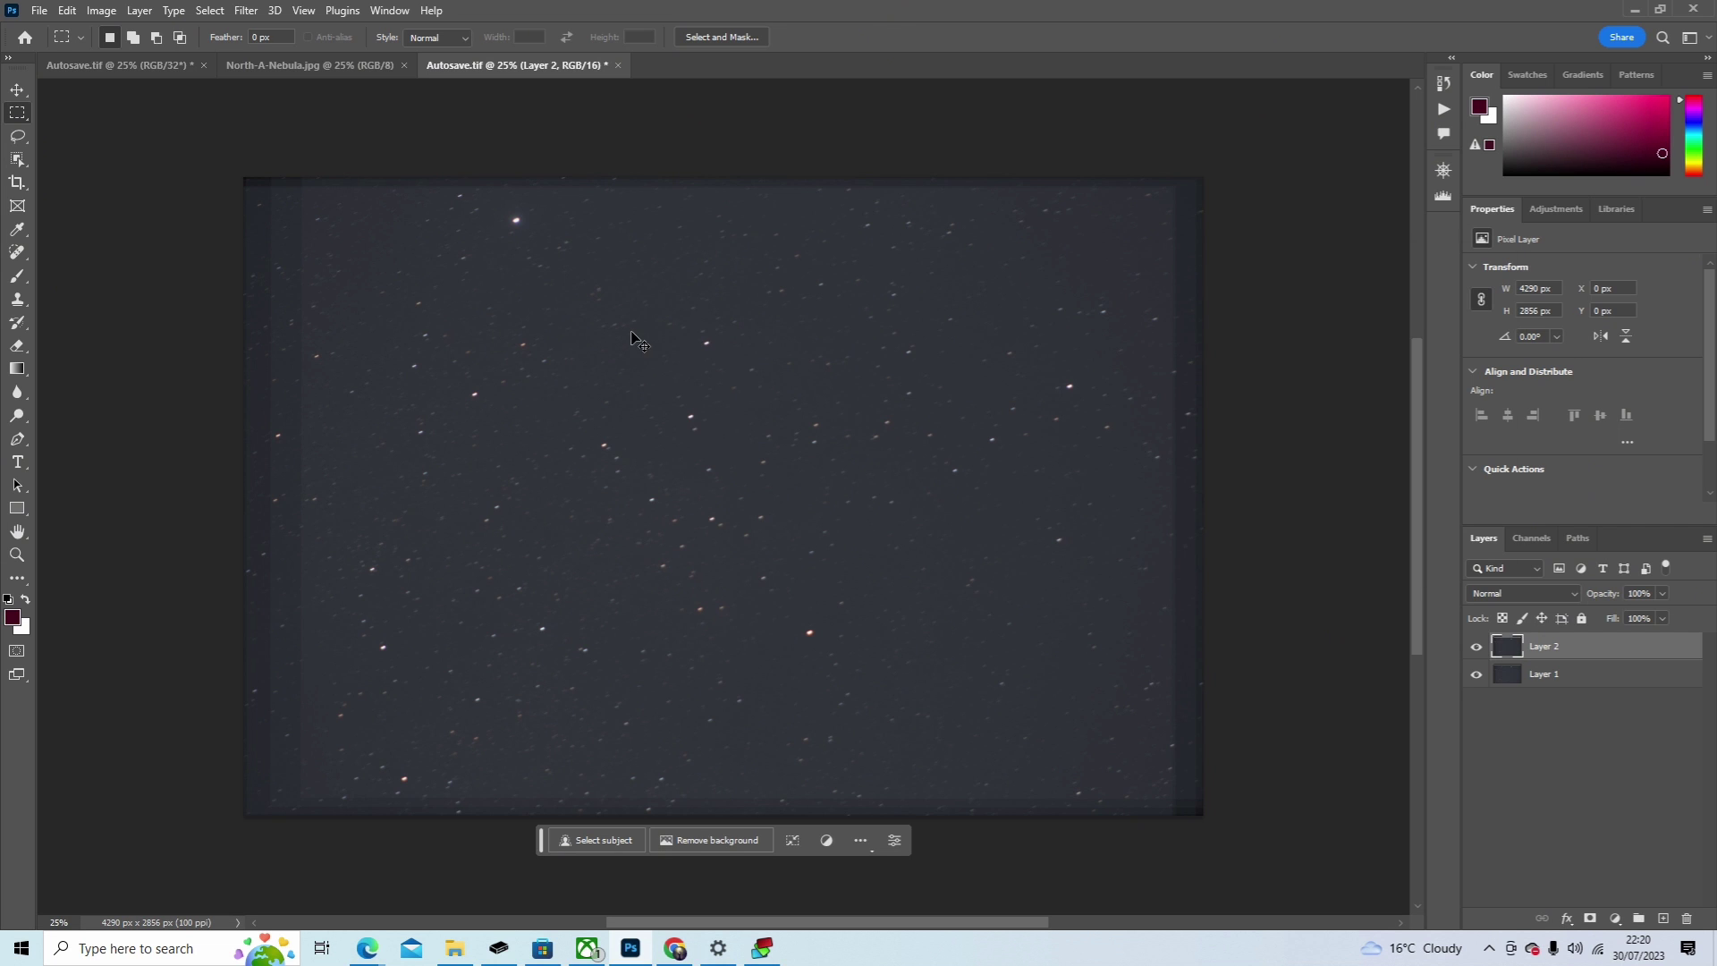
key("ctrl+l")
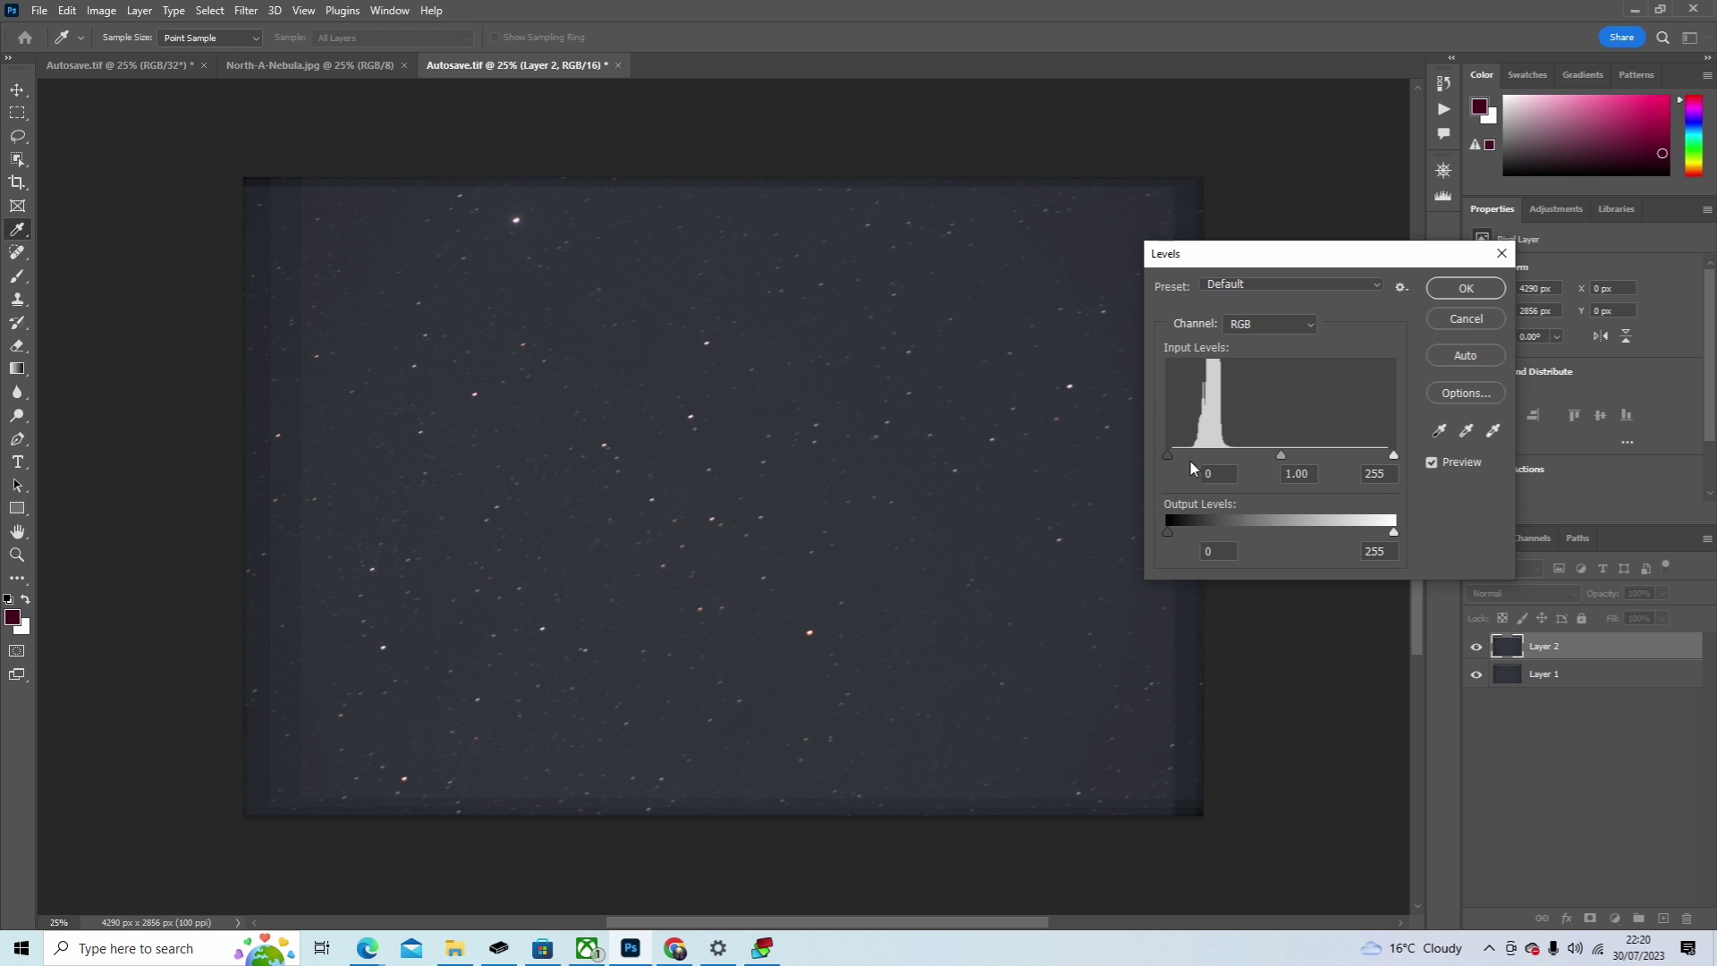
Step: Show the Histogram panel and set the RGB Levels input range to 12–250
left_click(385, 11)
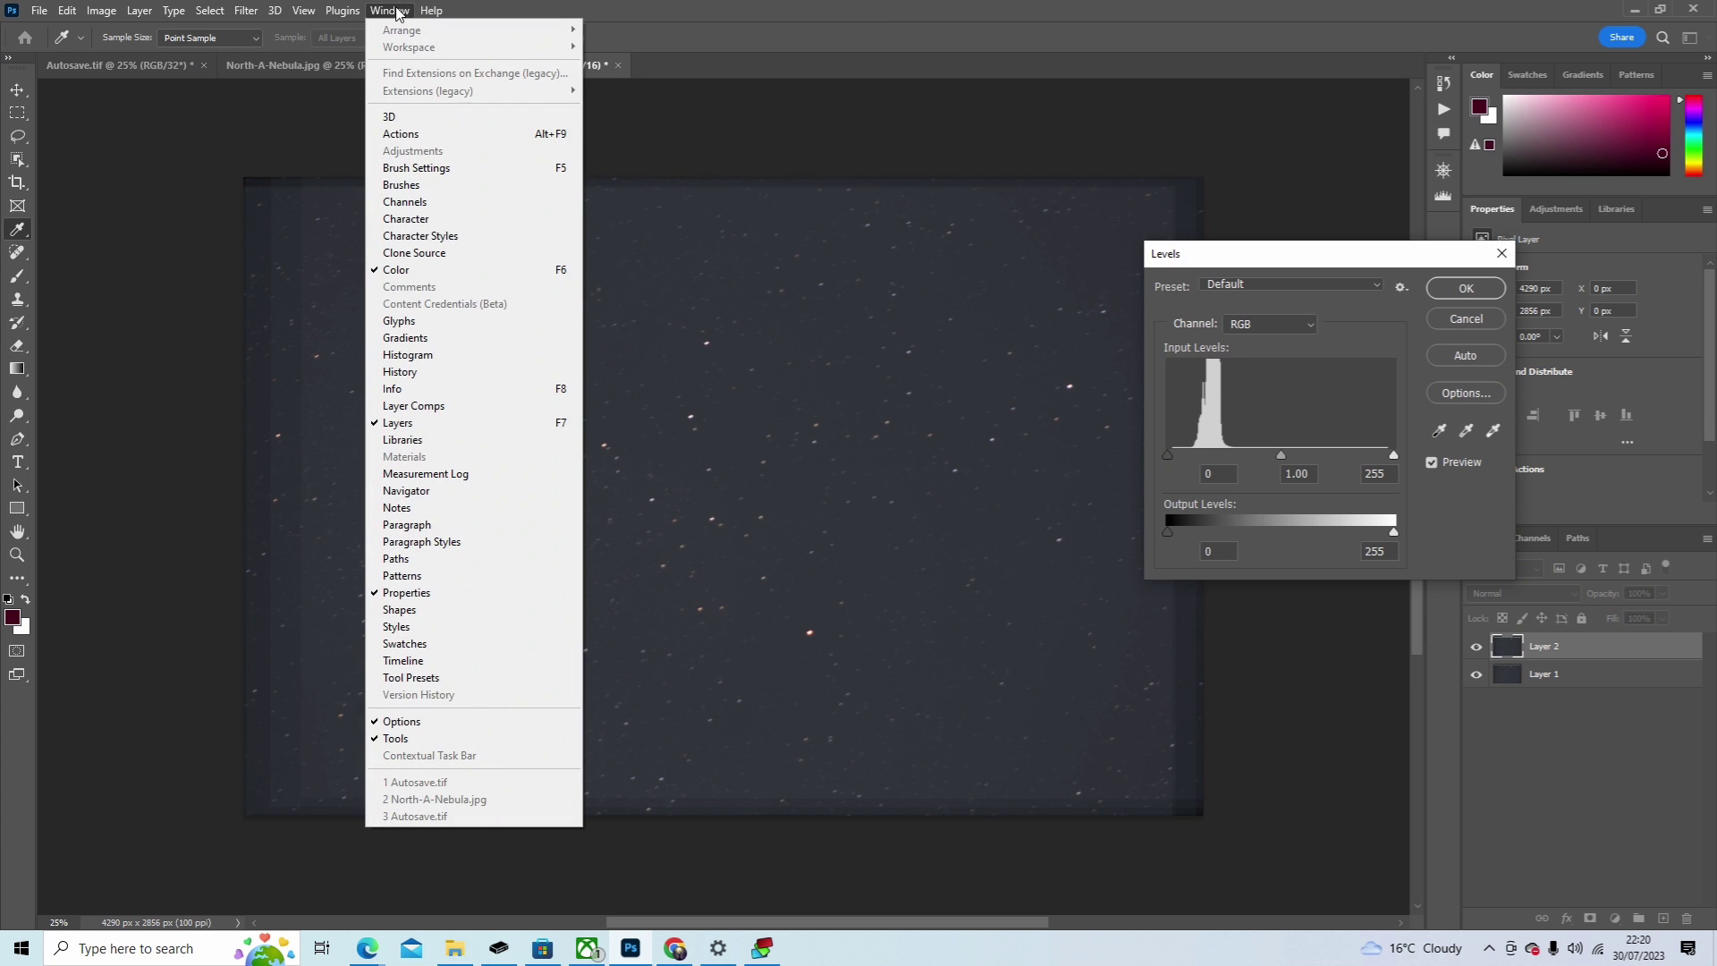
left_click(447, 355)
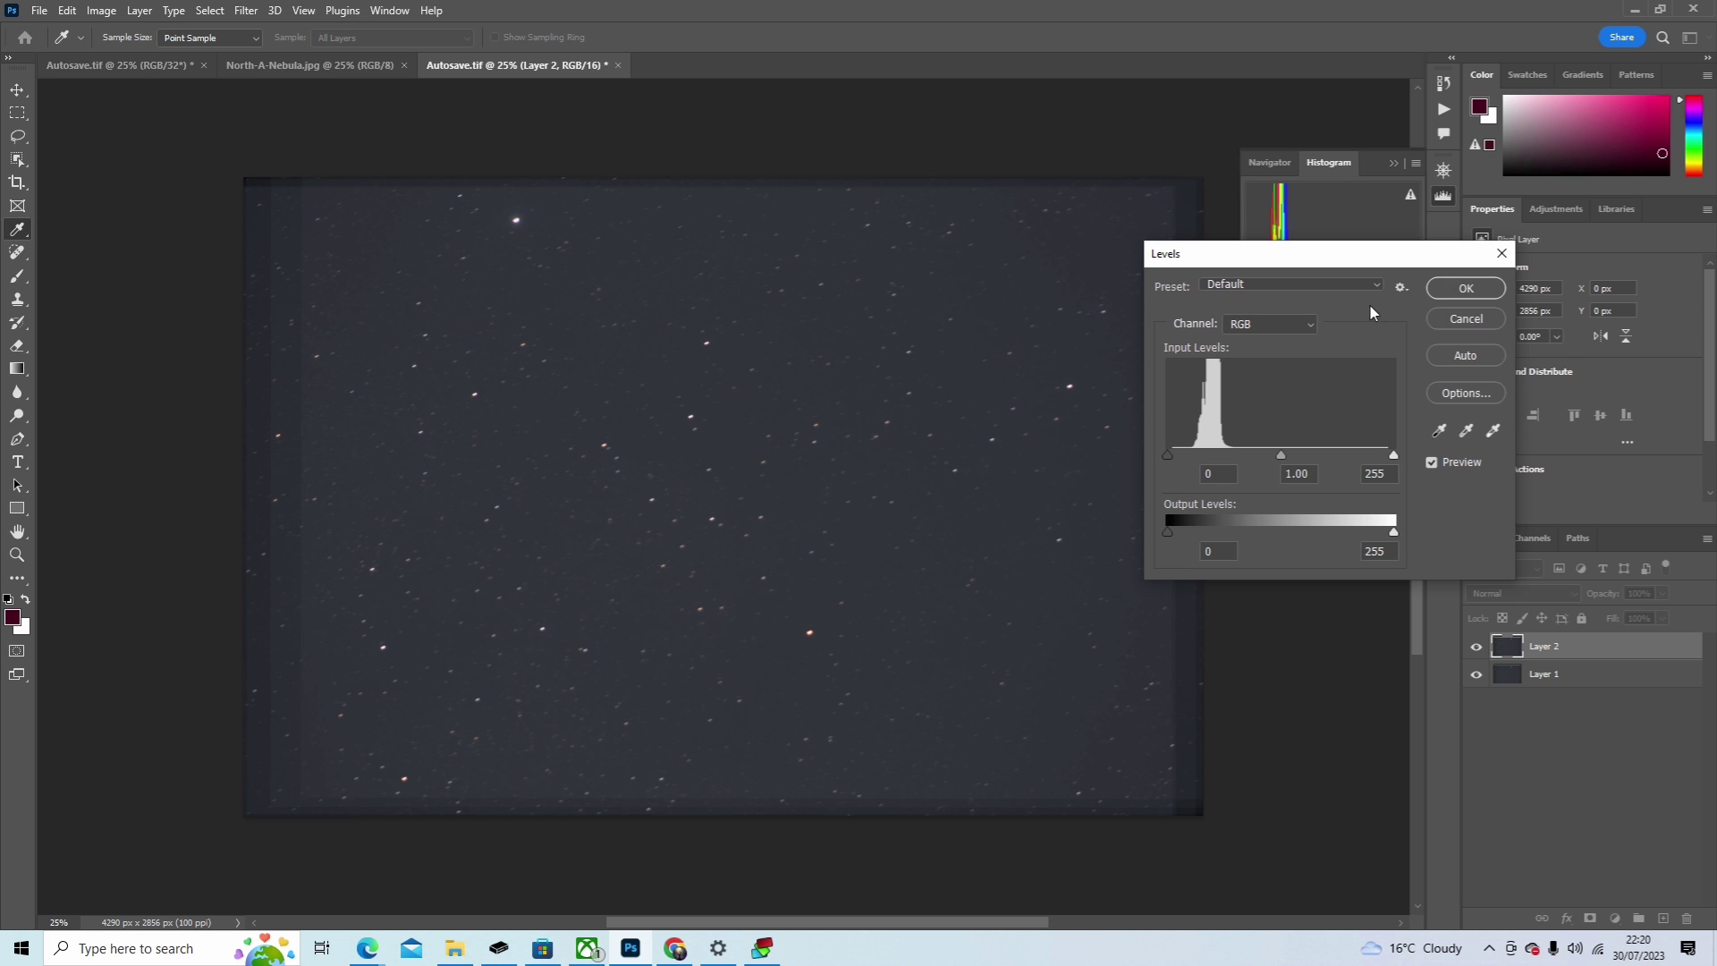
left_click_drag(1355, 253, 1398, 302)
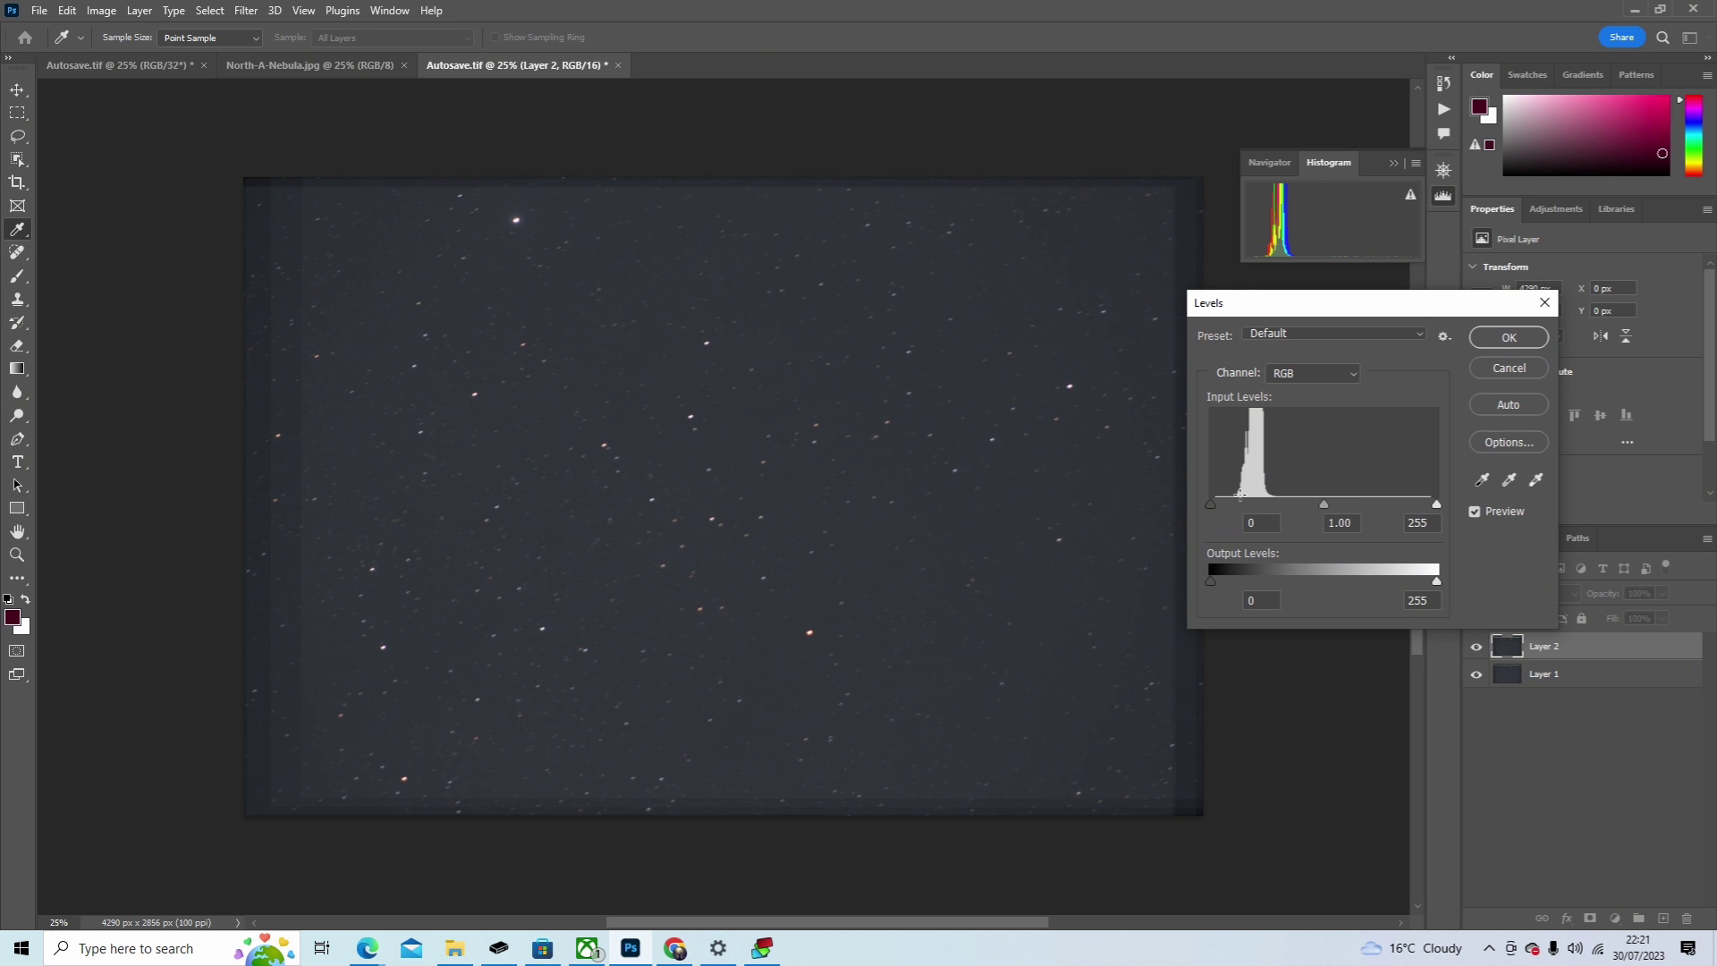
left_click_drag(1209, 502, 1223, 511)
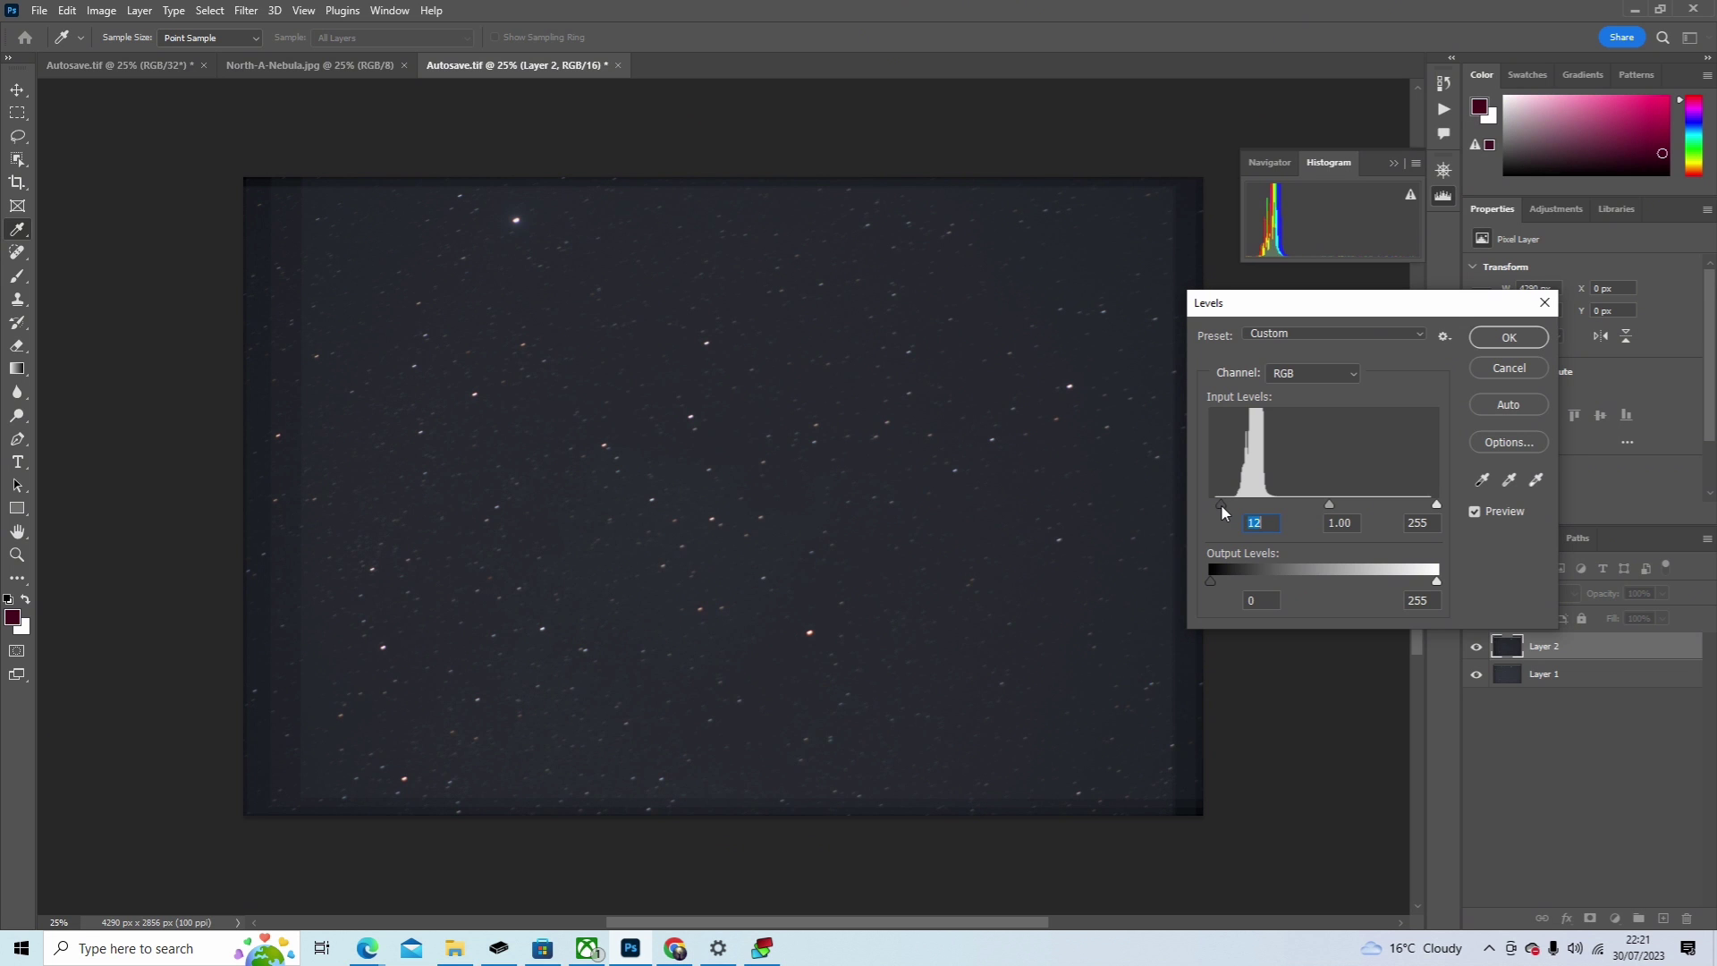
left_click_drag(1439, 502, 1432, 502)
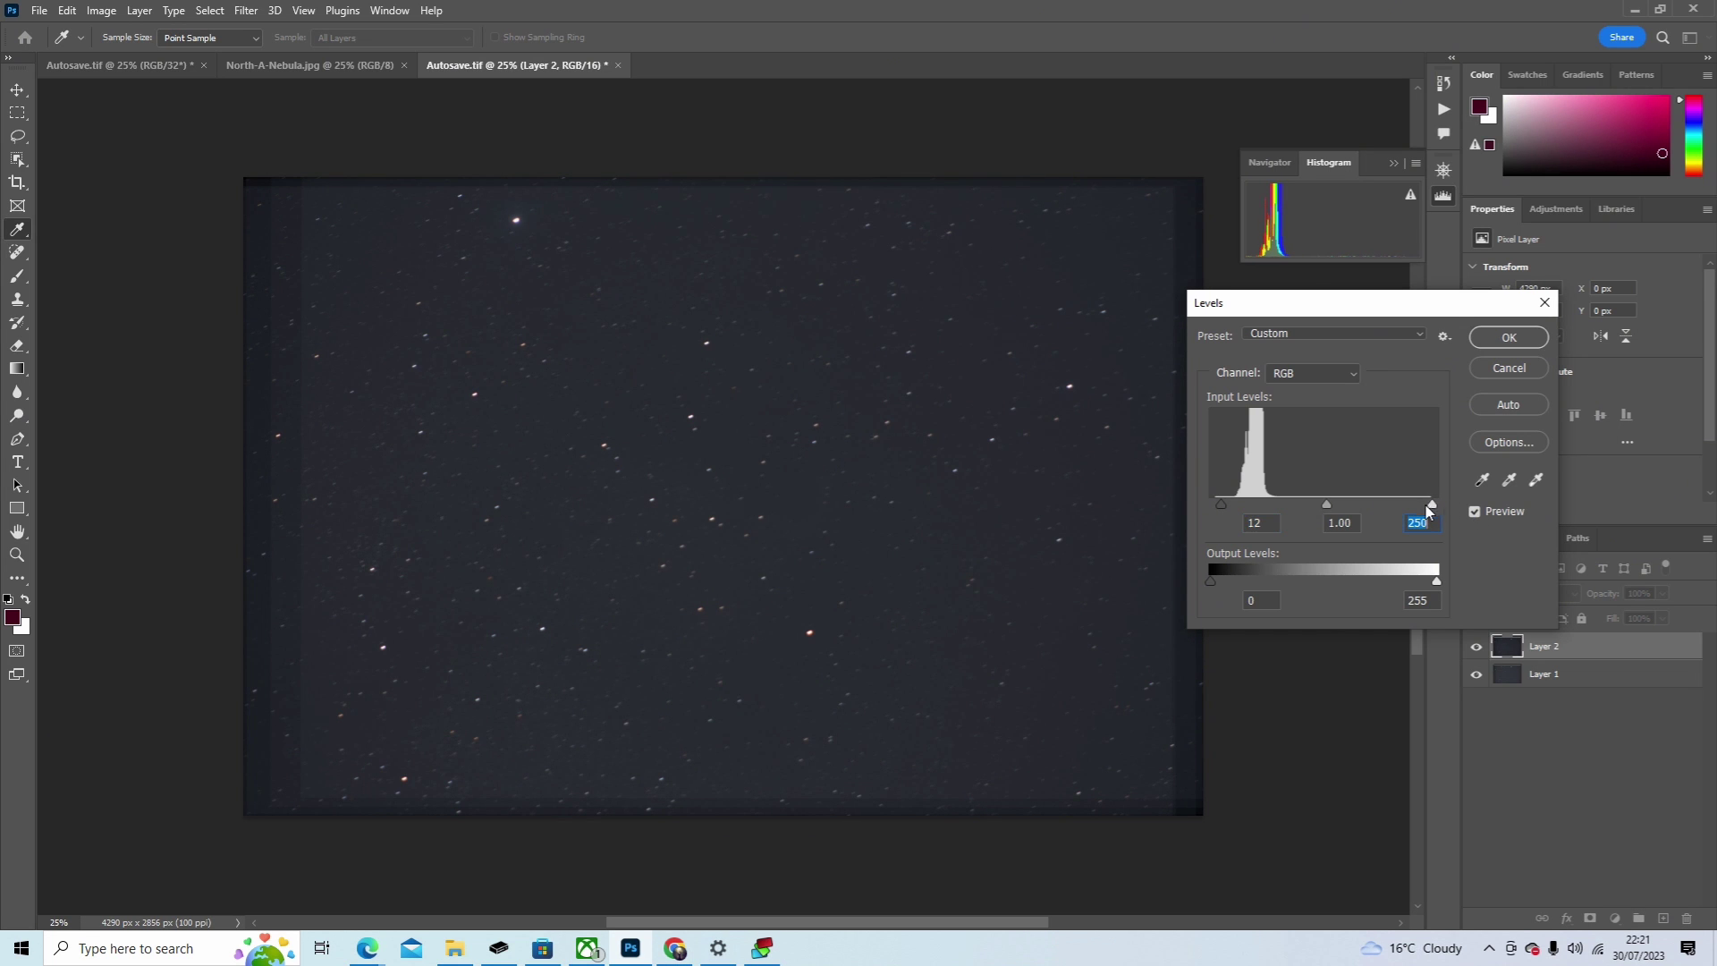
Step: Set the Red channel levels to 10–234 and the Green channel to 12–235
left_click(1334, 368)
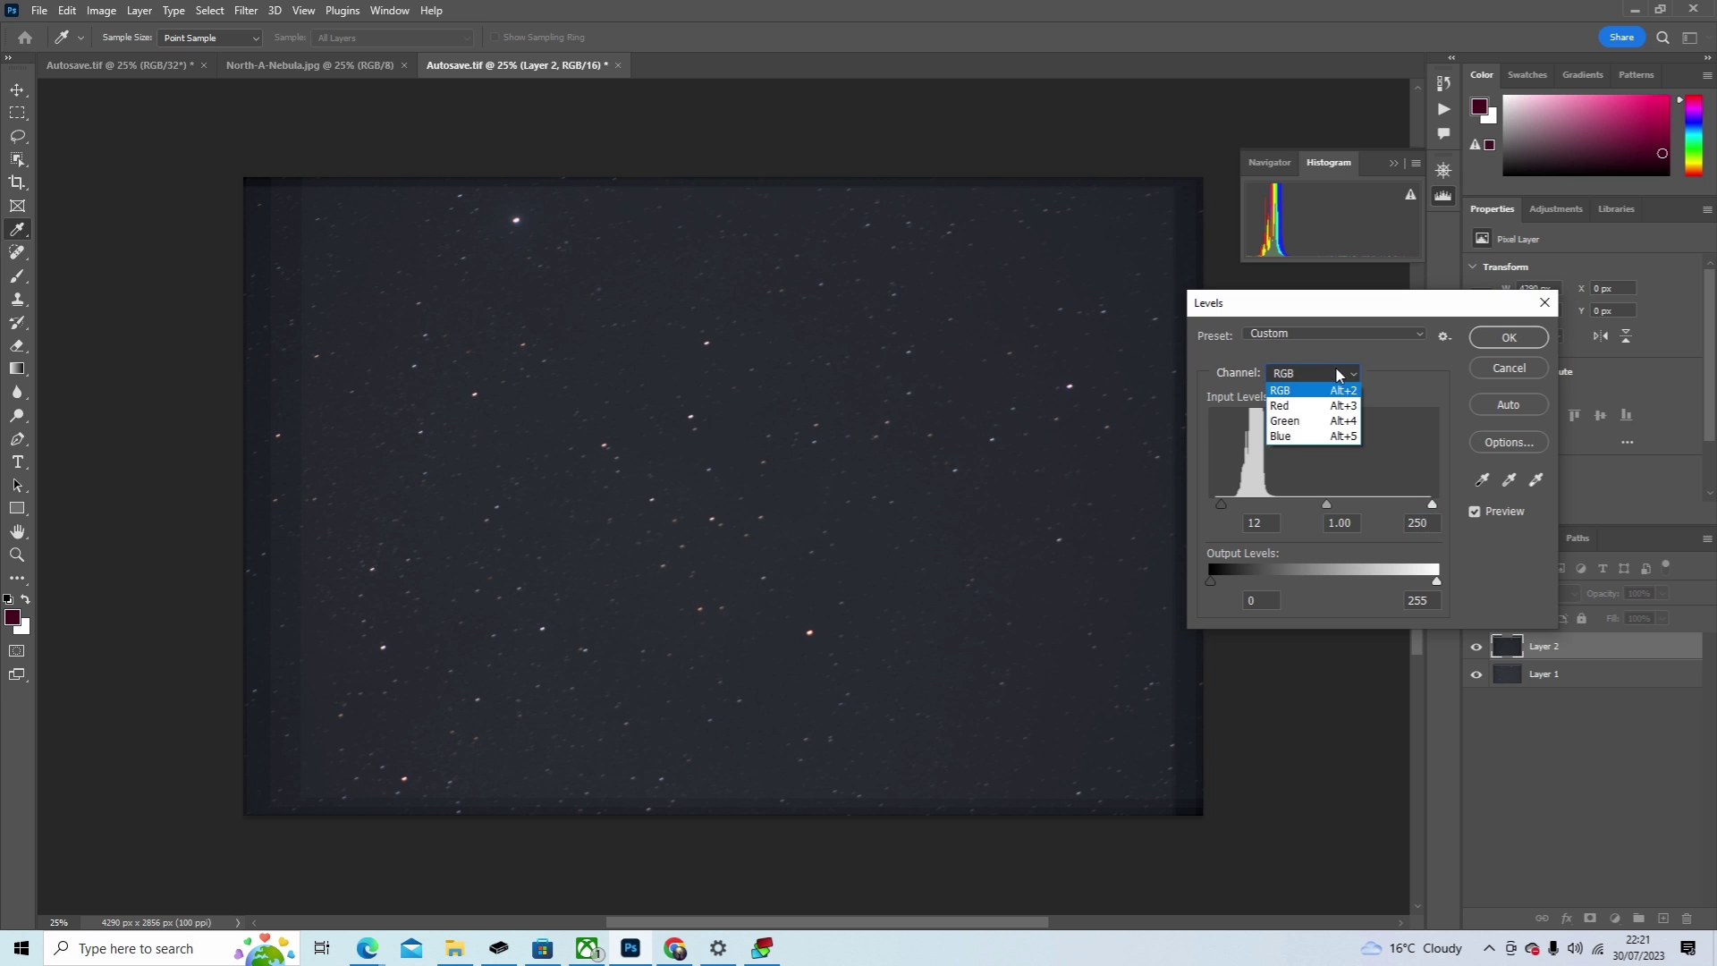
left_click(1302, 406)
left_click_drag(1210, 502, 1218, 502)
left_click_drag(1437, 503, 1418, 505)
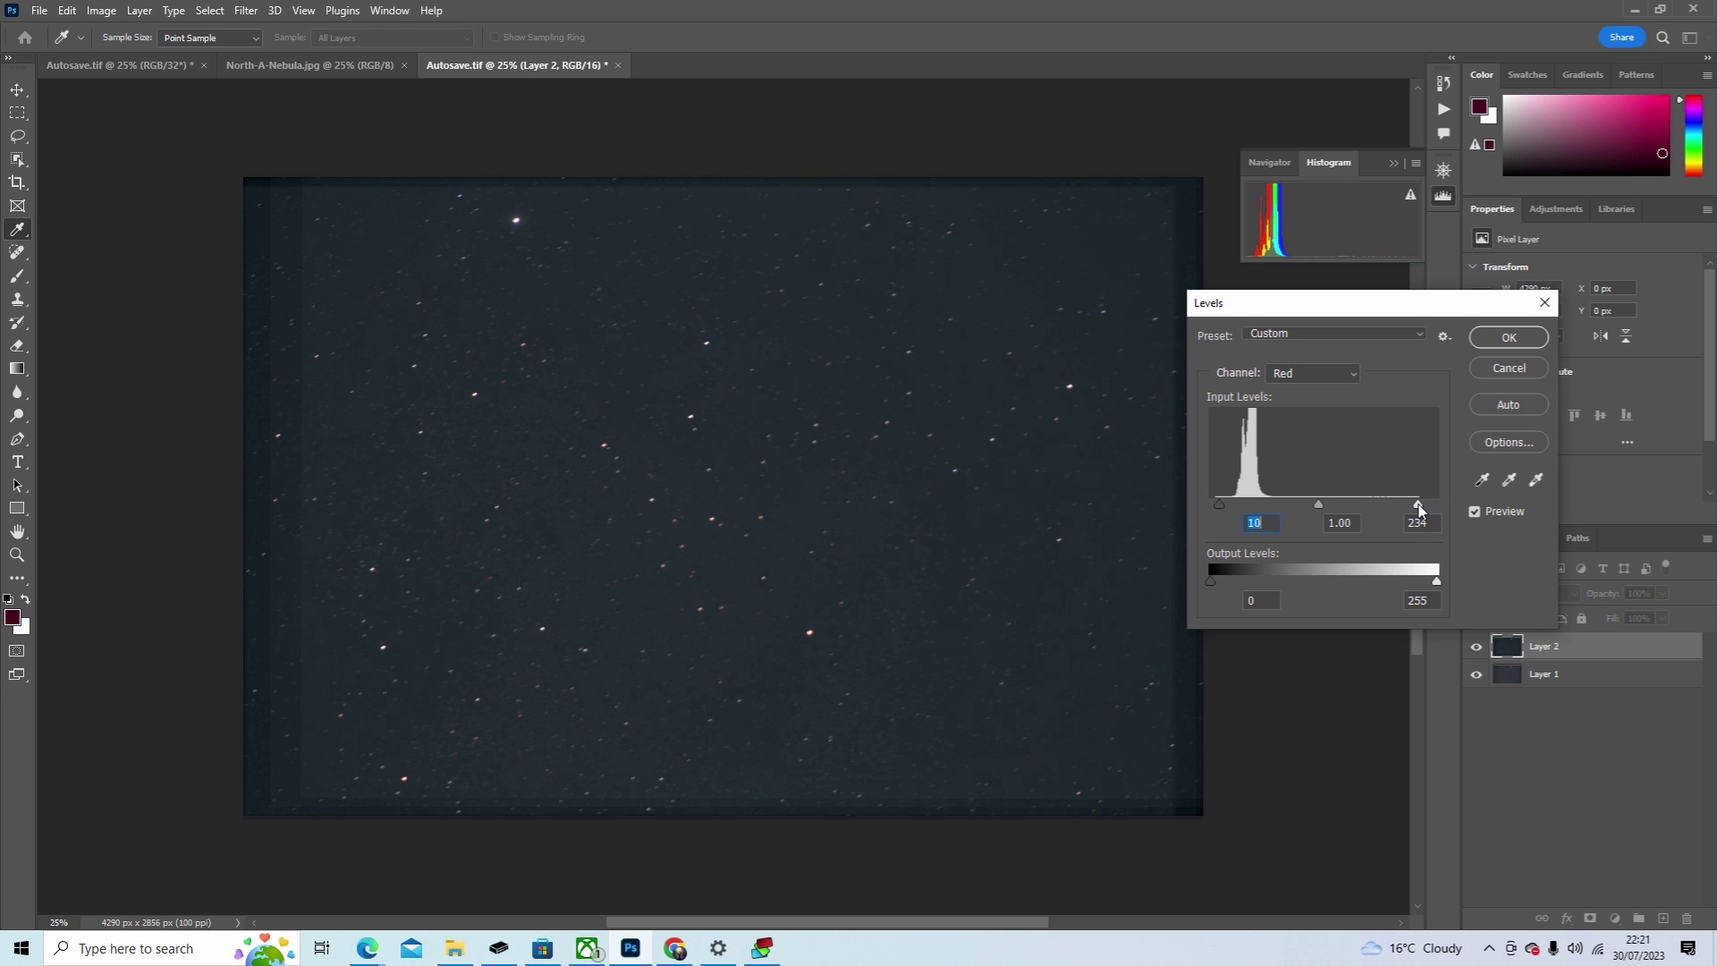
left_click(1339, 375)
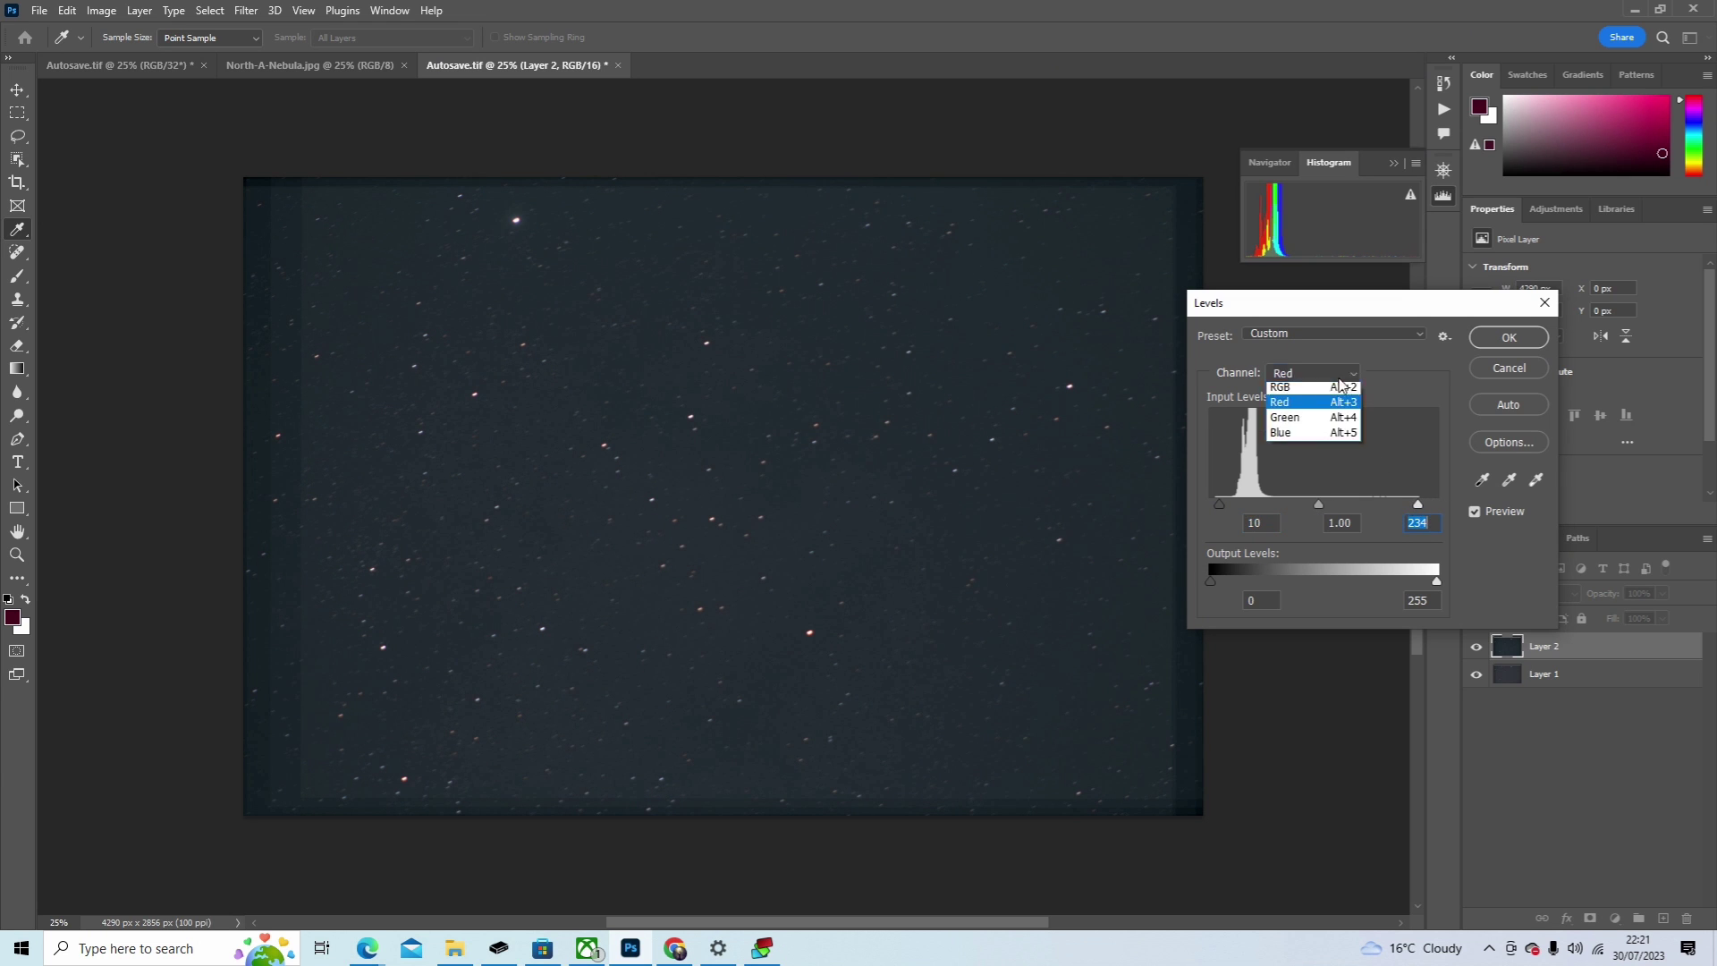
left_click(1305, 393)
left_click_drag(1210, 501, 1220, 501)
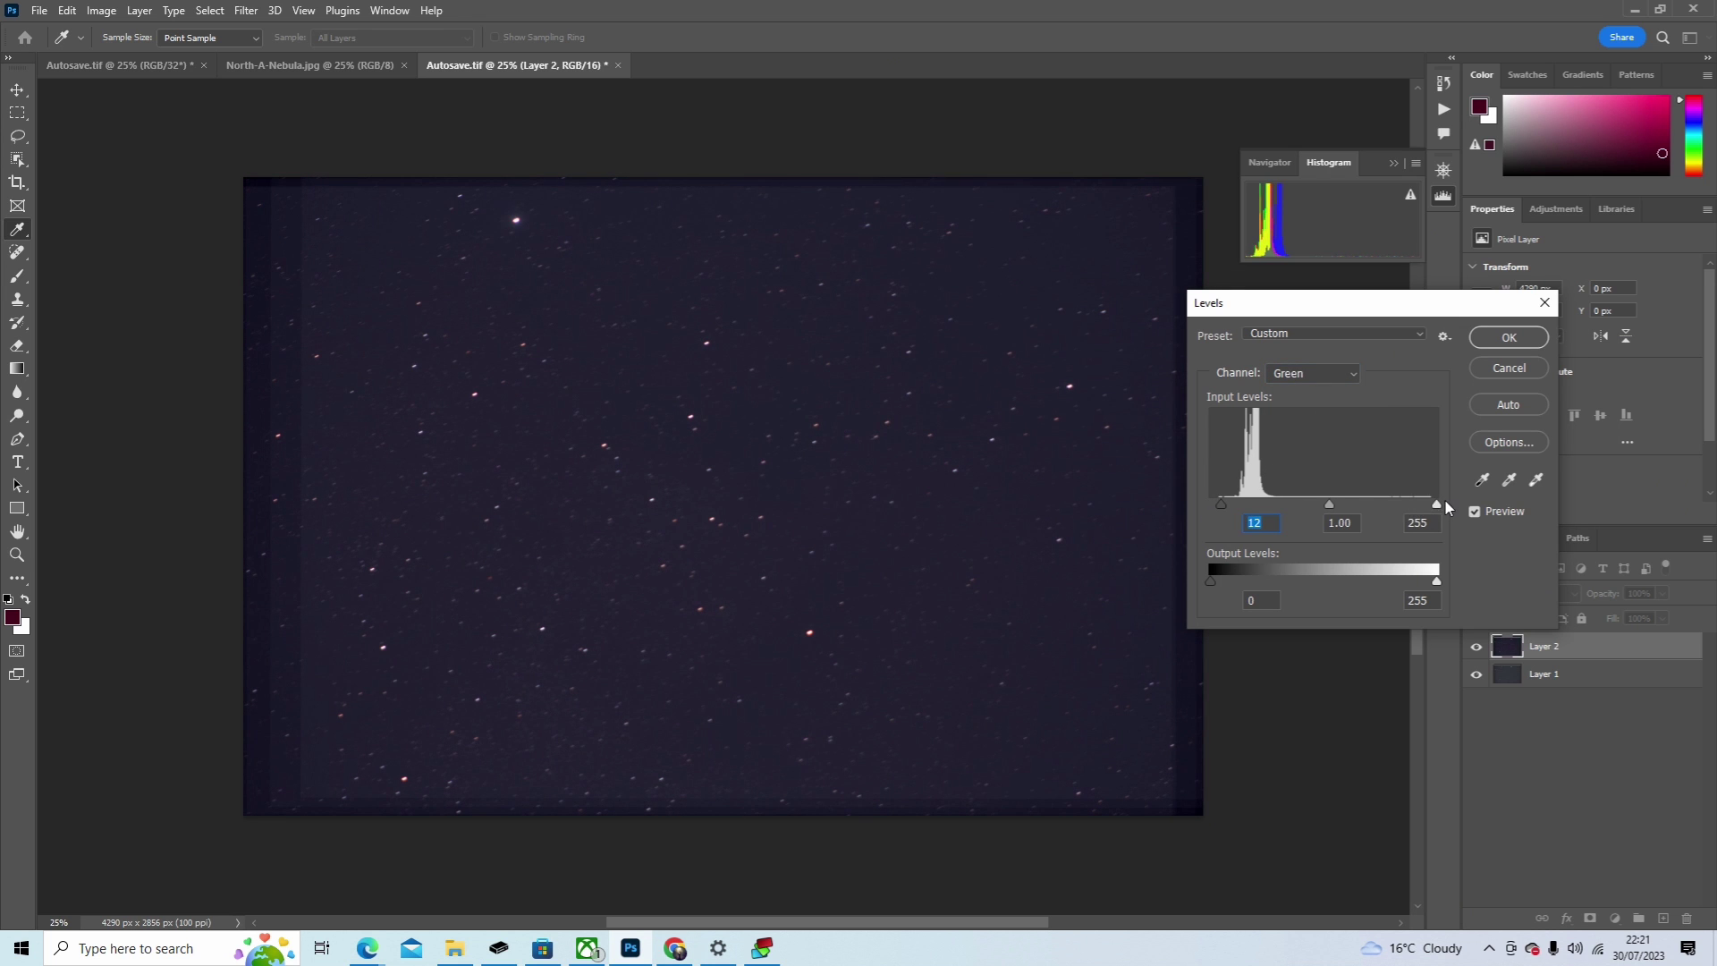
left_click_drag(1436, 502, 1420, 505)
Step: Set the Blue channel levels to 8–247 and apply the Levels adjustment
left_click(1334, 374)
left_click(1300, 442)
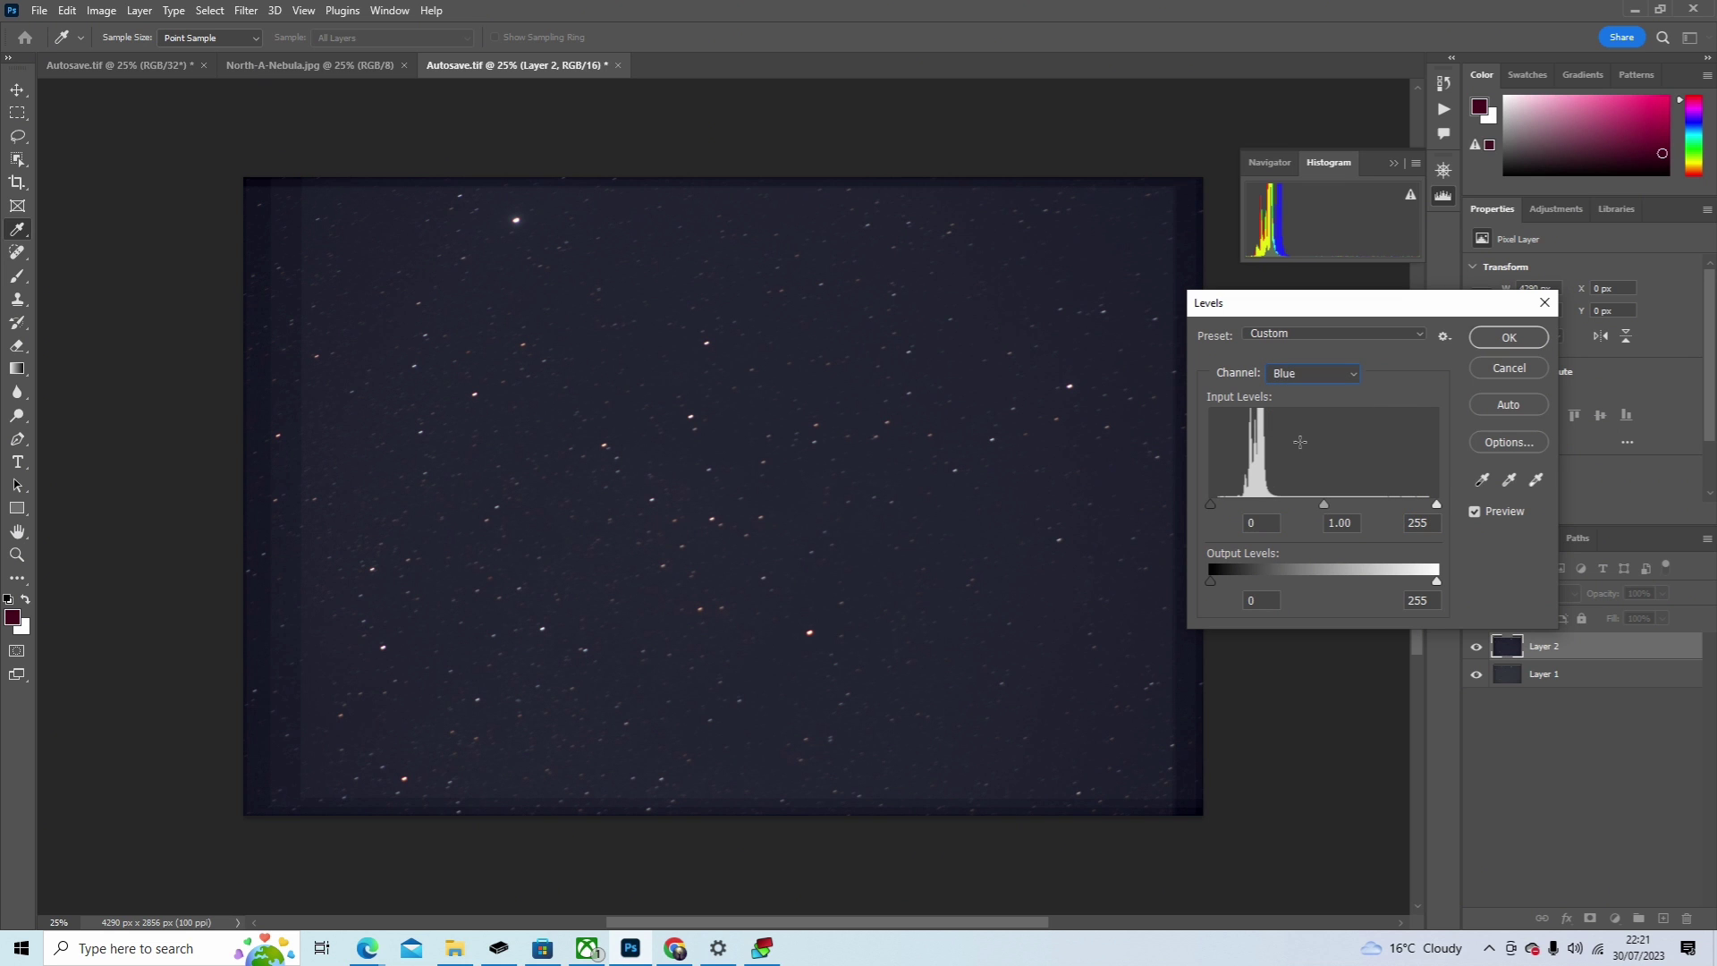
left_click_drag(1212, 503, 1217, 504)
left_click(1430, 502)
left_click(1510, 337)
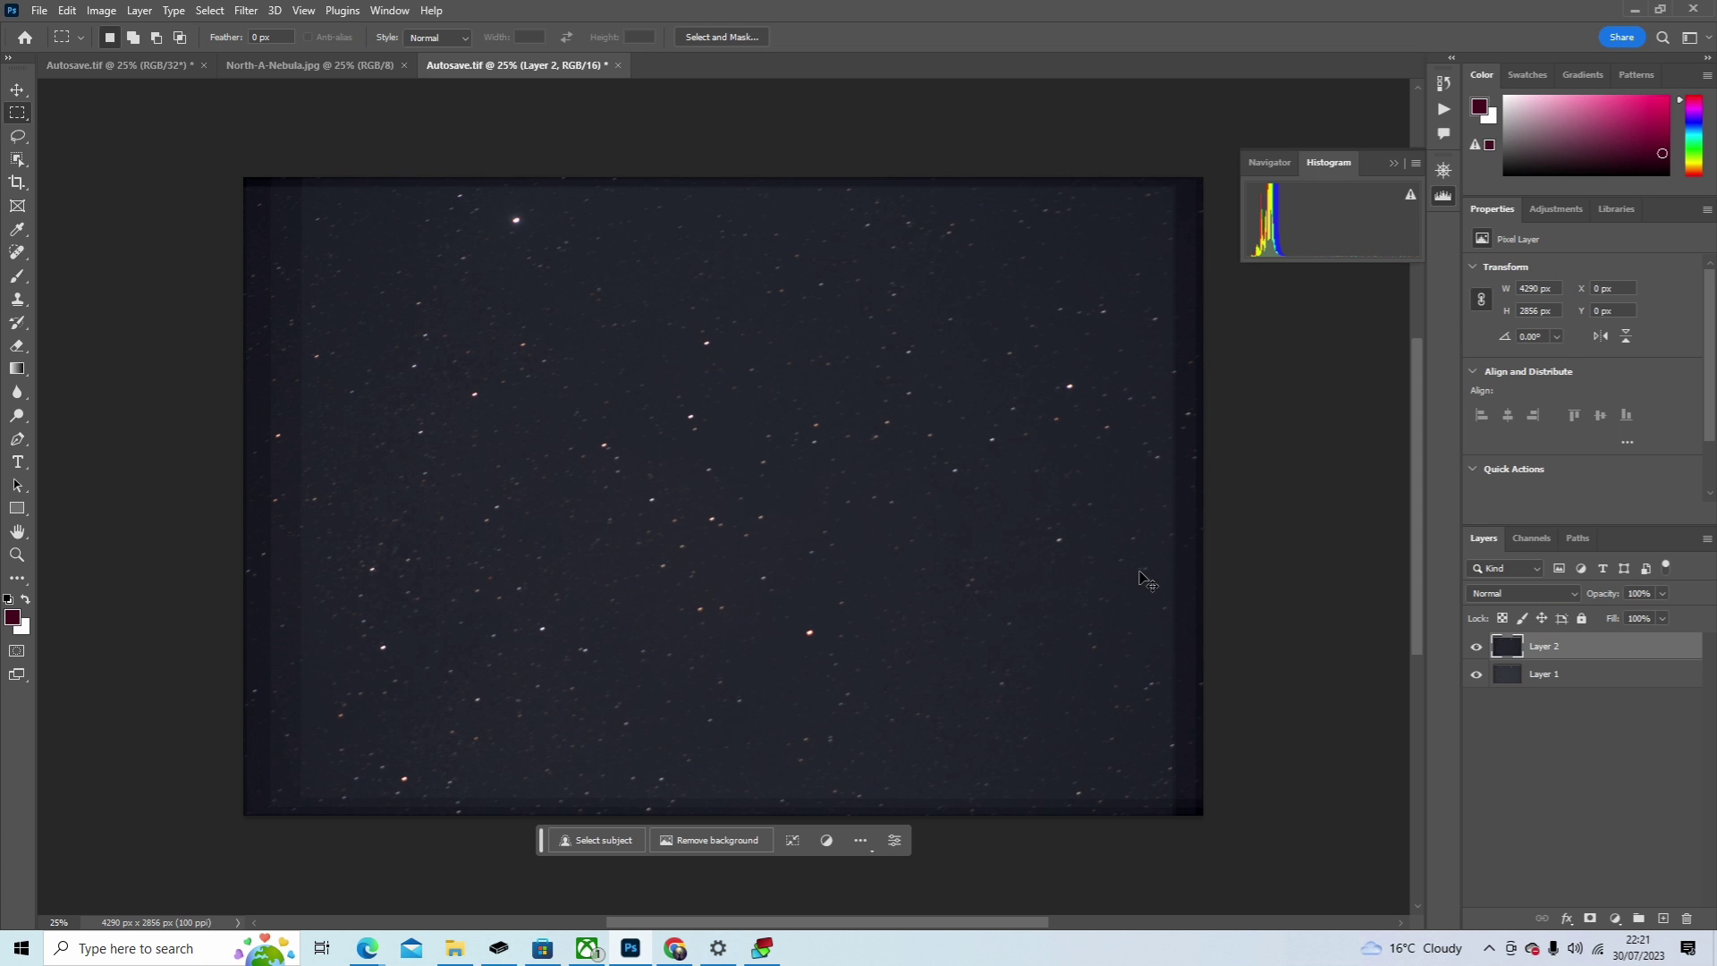
key("ctrl+m")
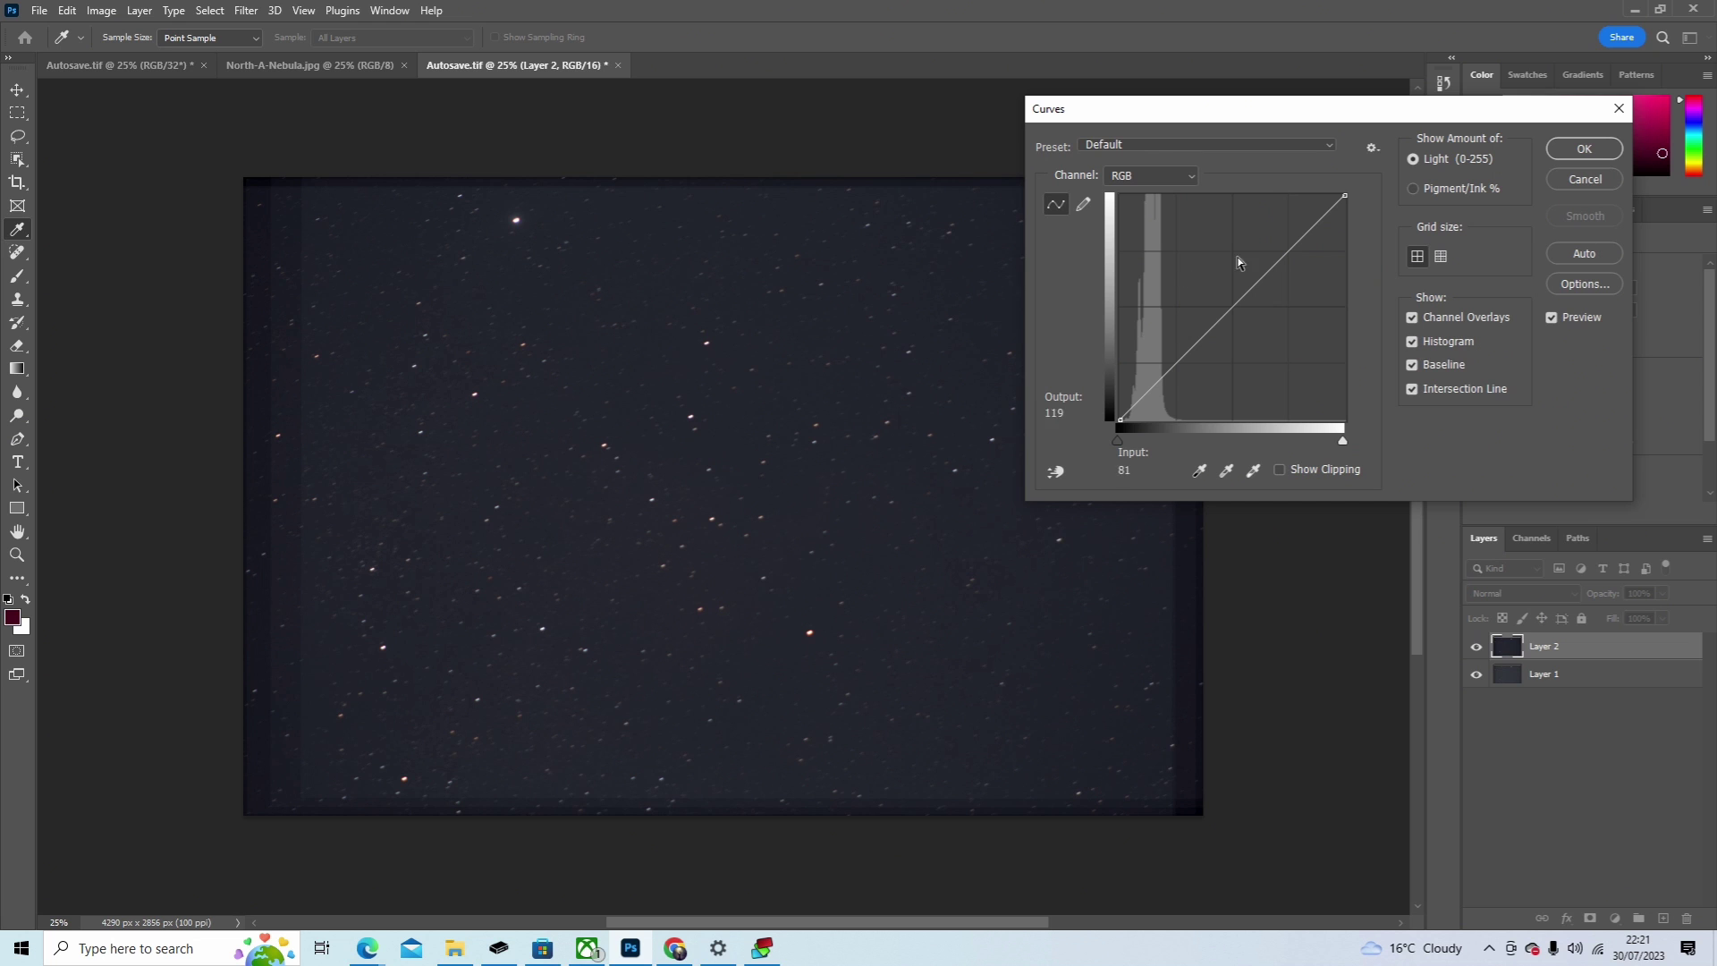
Step: Lift a midtone curve point slightly to brighten the stars, then stamp visible layers into Layer 3
left_click(1175, 363)
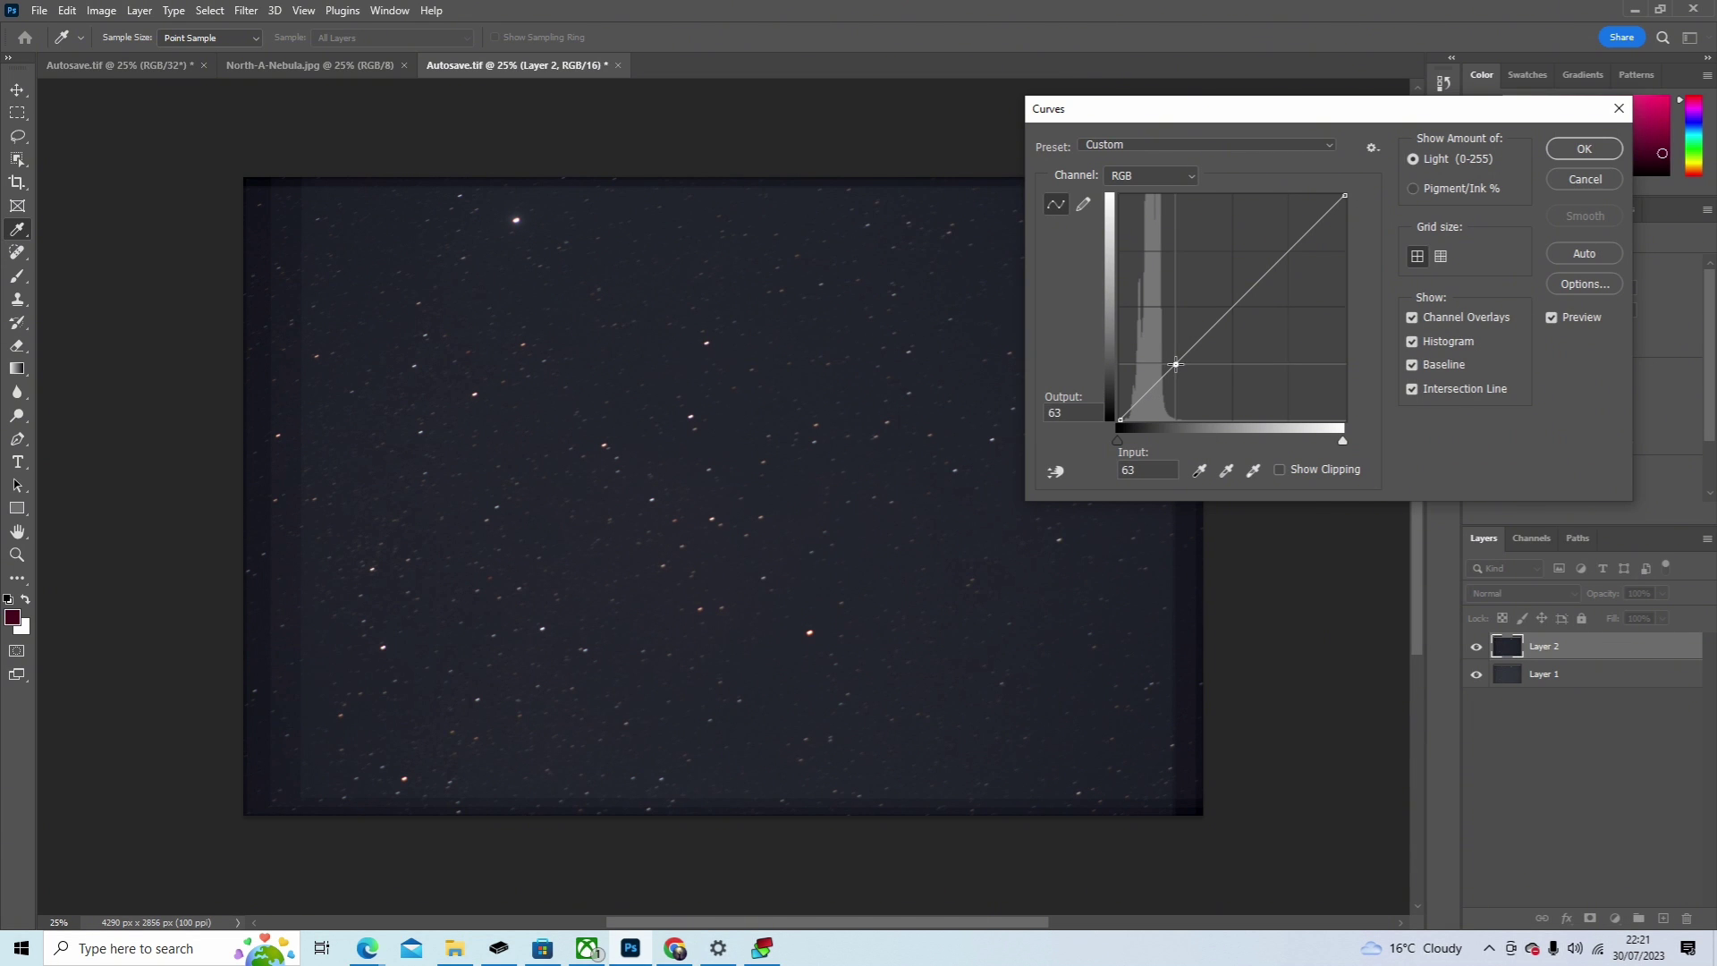
left_click_drag(1175, 363, 1167, 360)
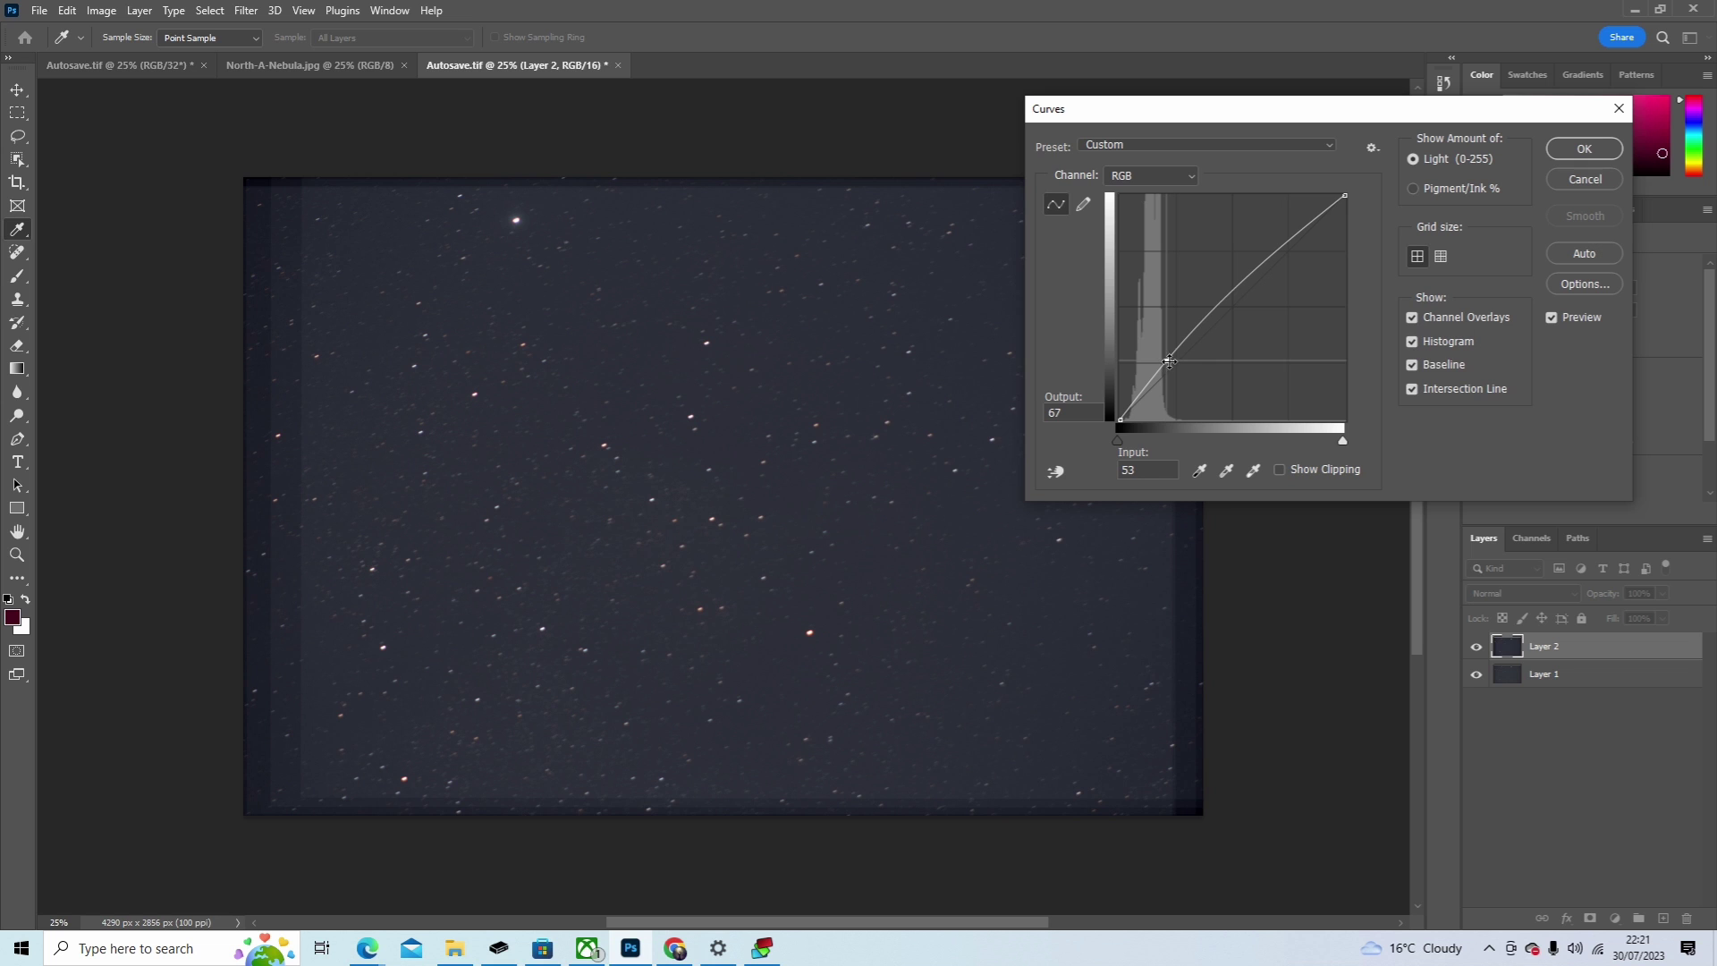
left_click(1594, 156)
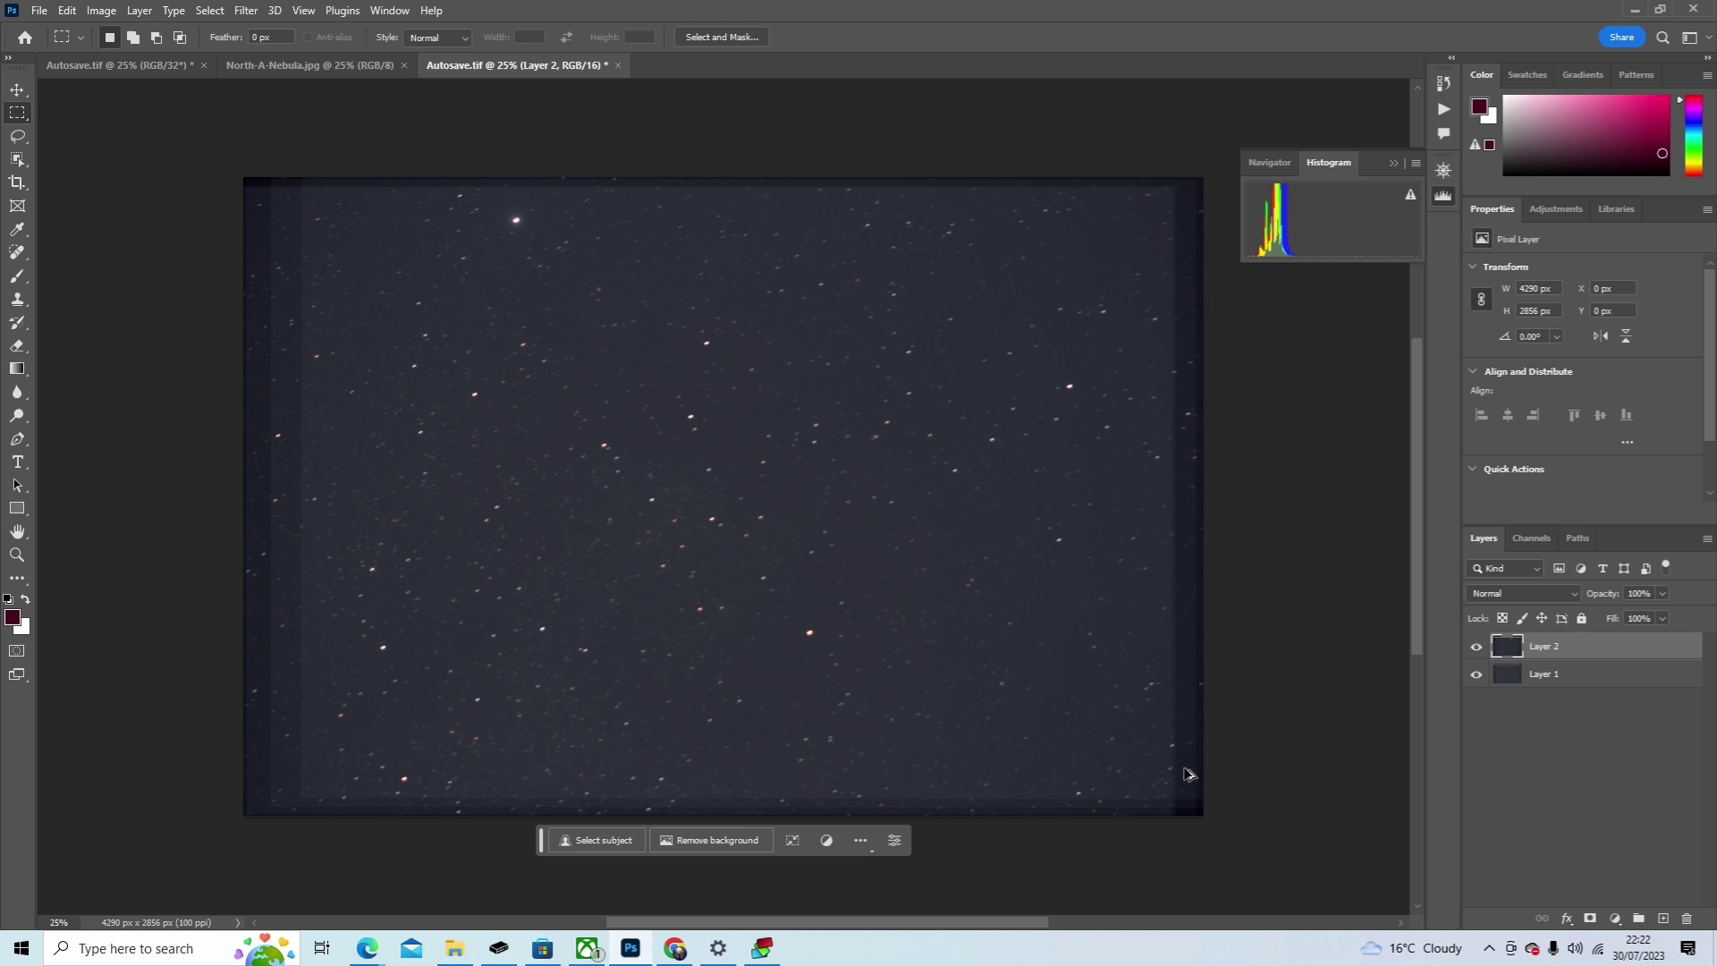
key("ctrl+shift+alt+e")
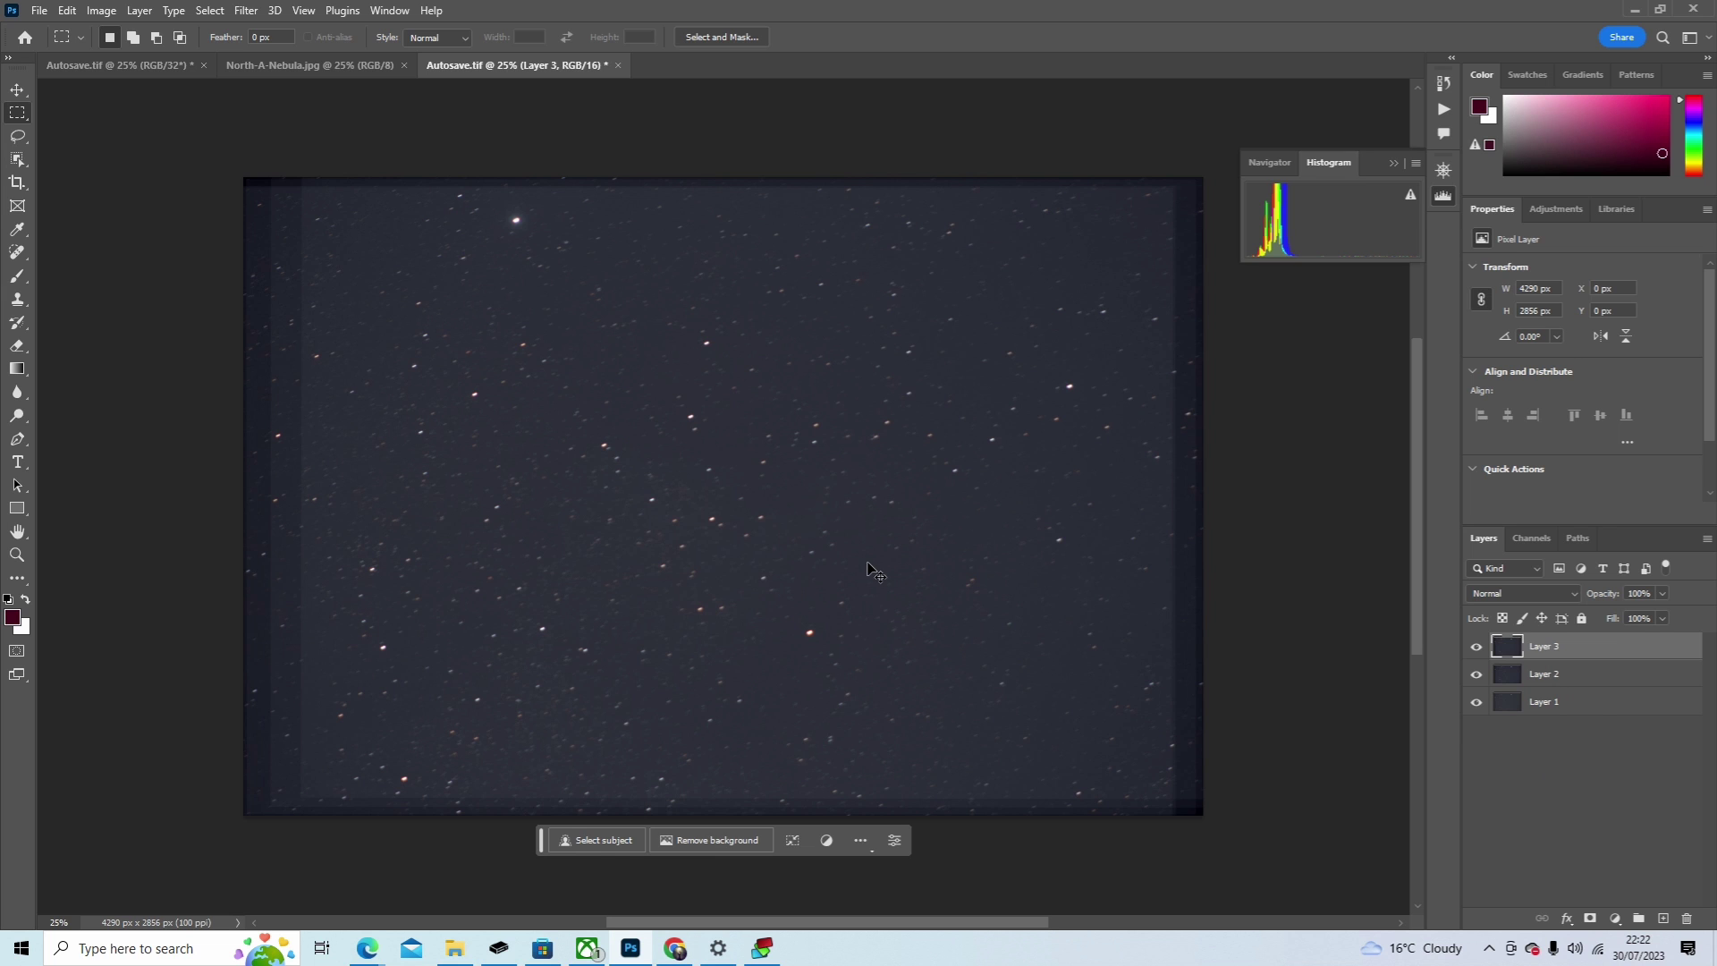
Step: Copy the merged star image and paste it into a new layer mask on Layer 3
key("ctrl+a")
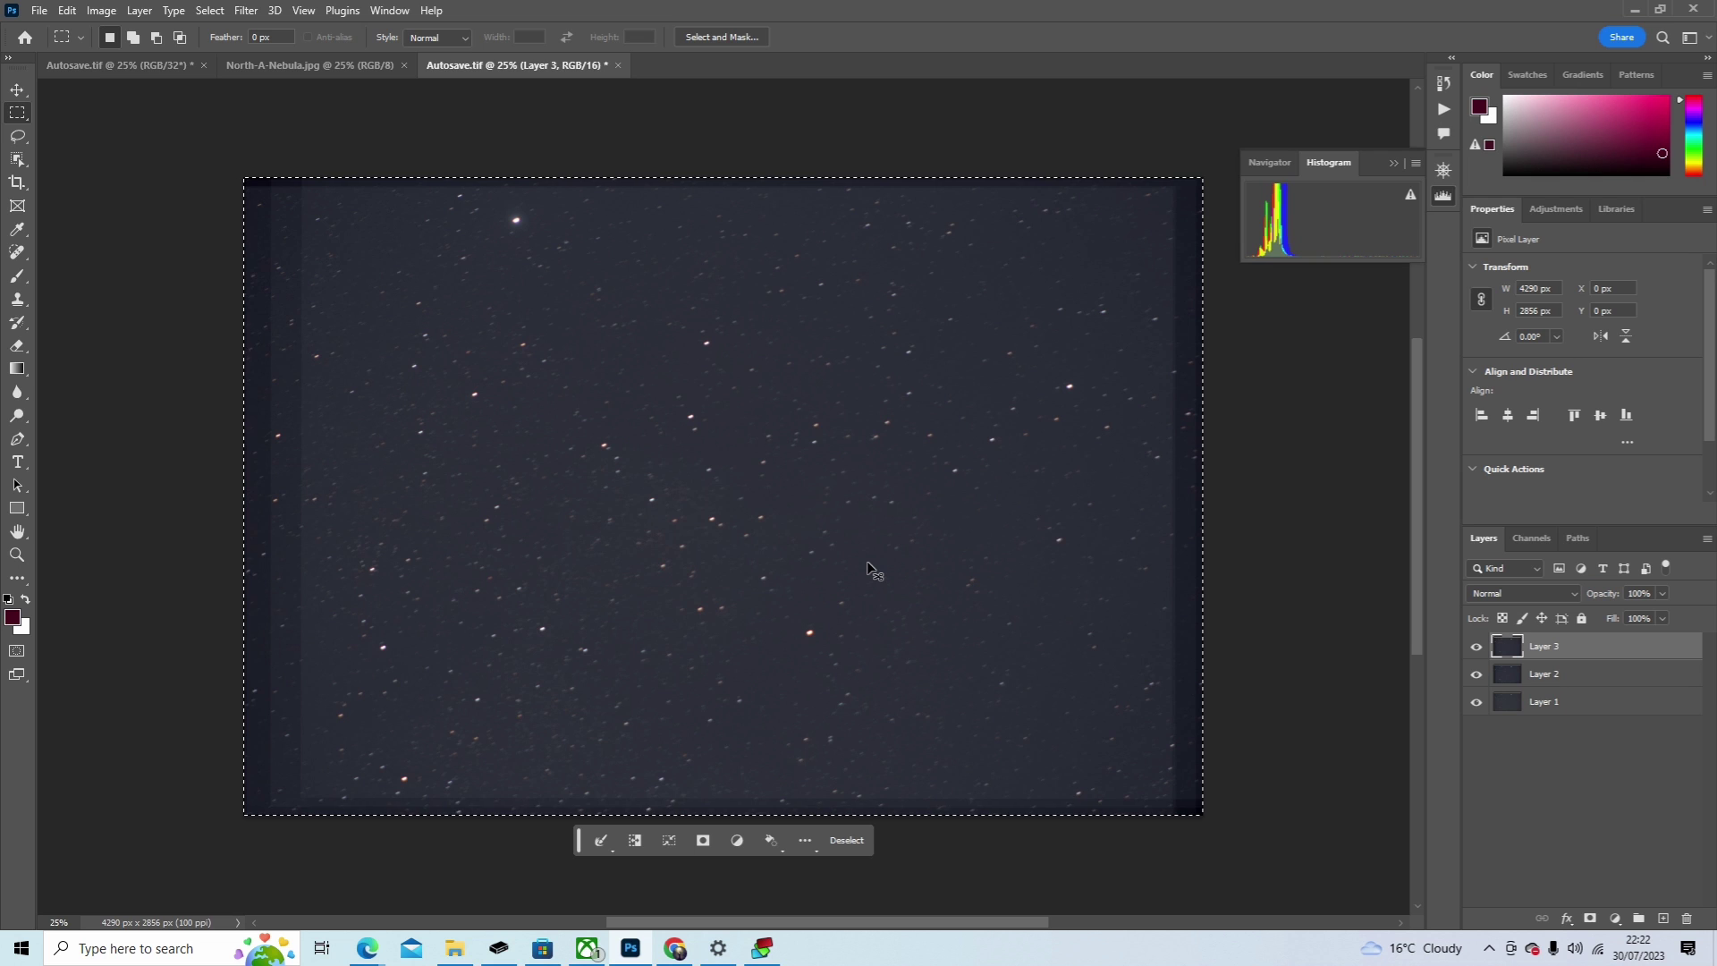
key("ctrl+c")
left_click(1589, 919)
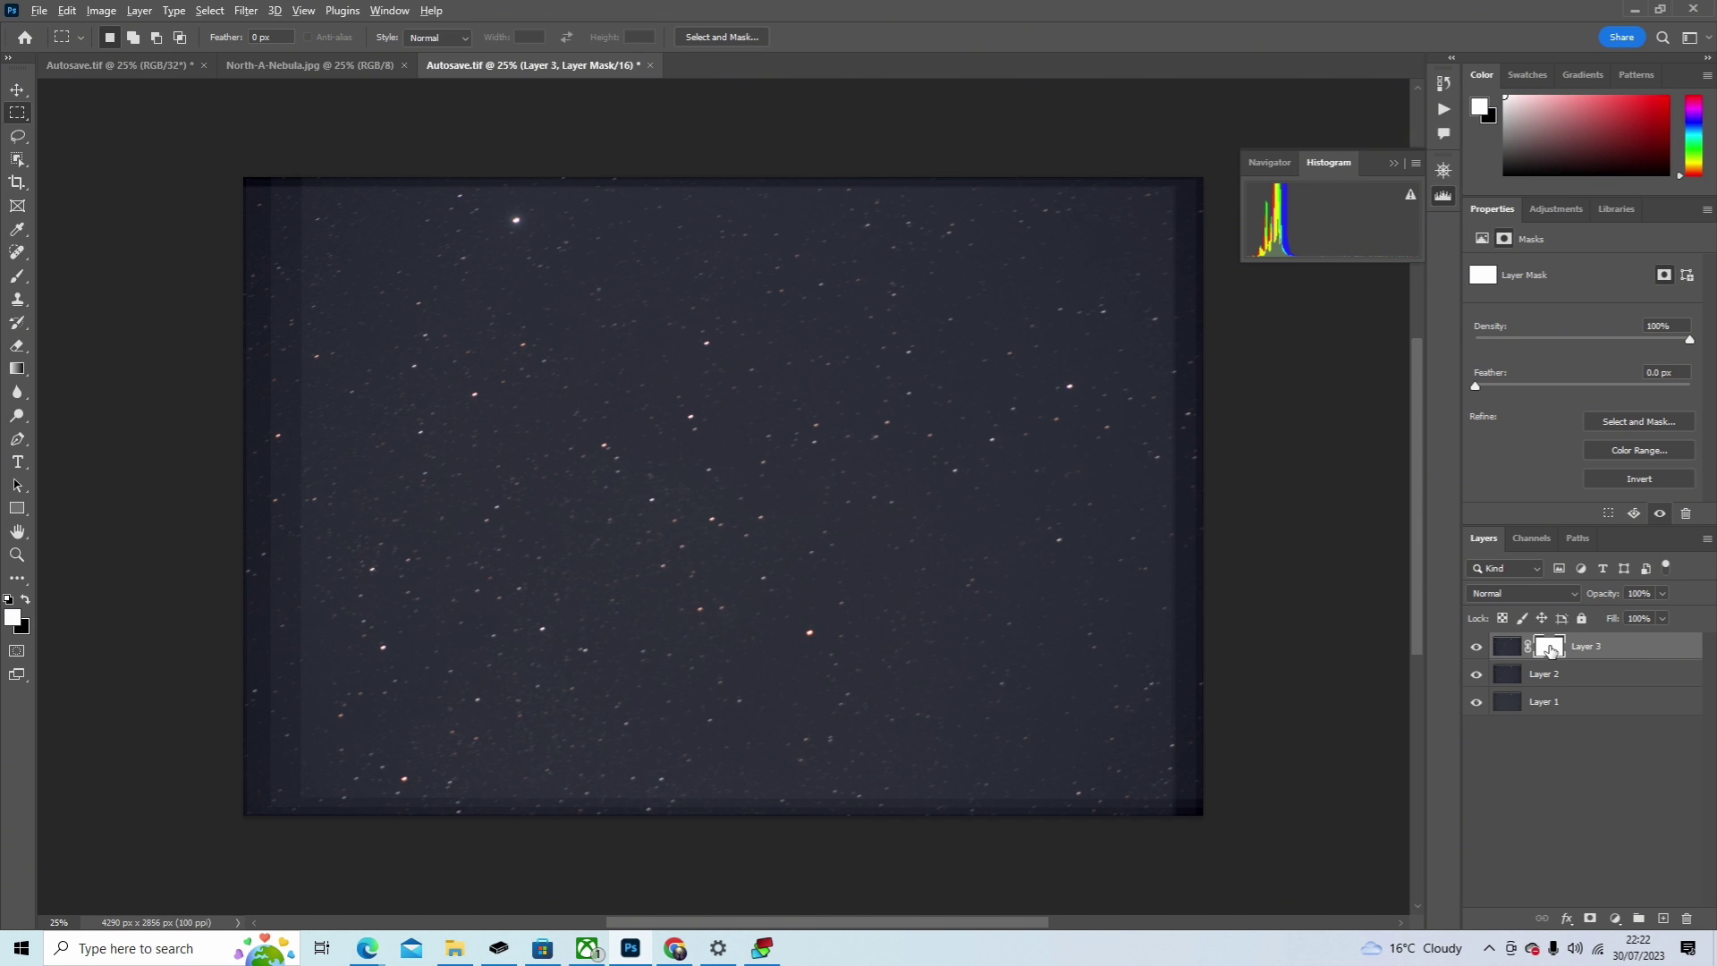
left_click(1550, 650, "alt")
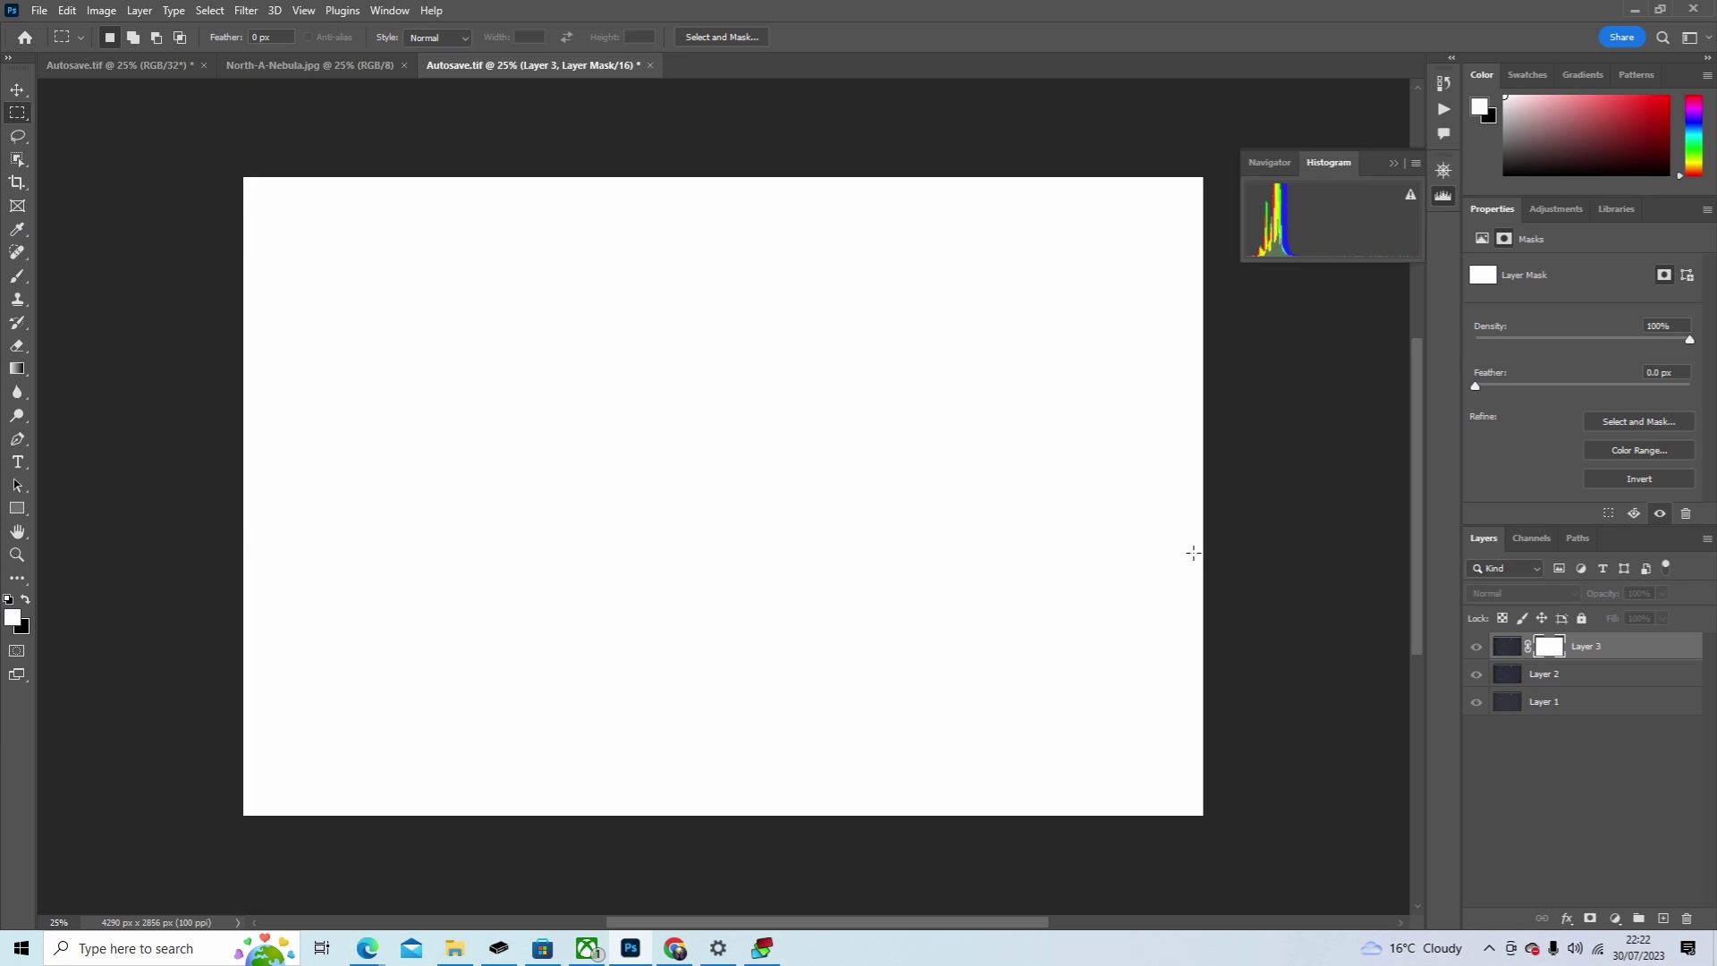
key("ctrl+v")
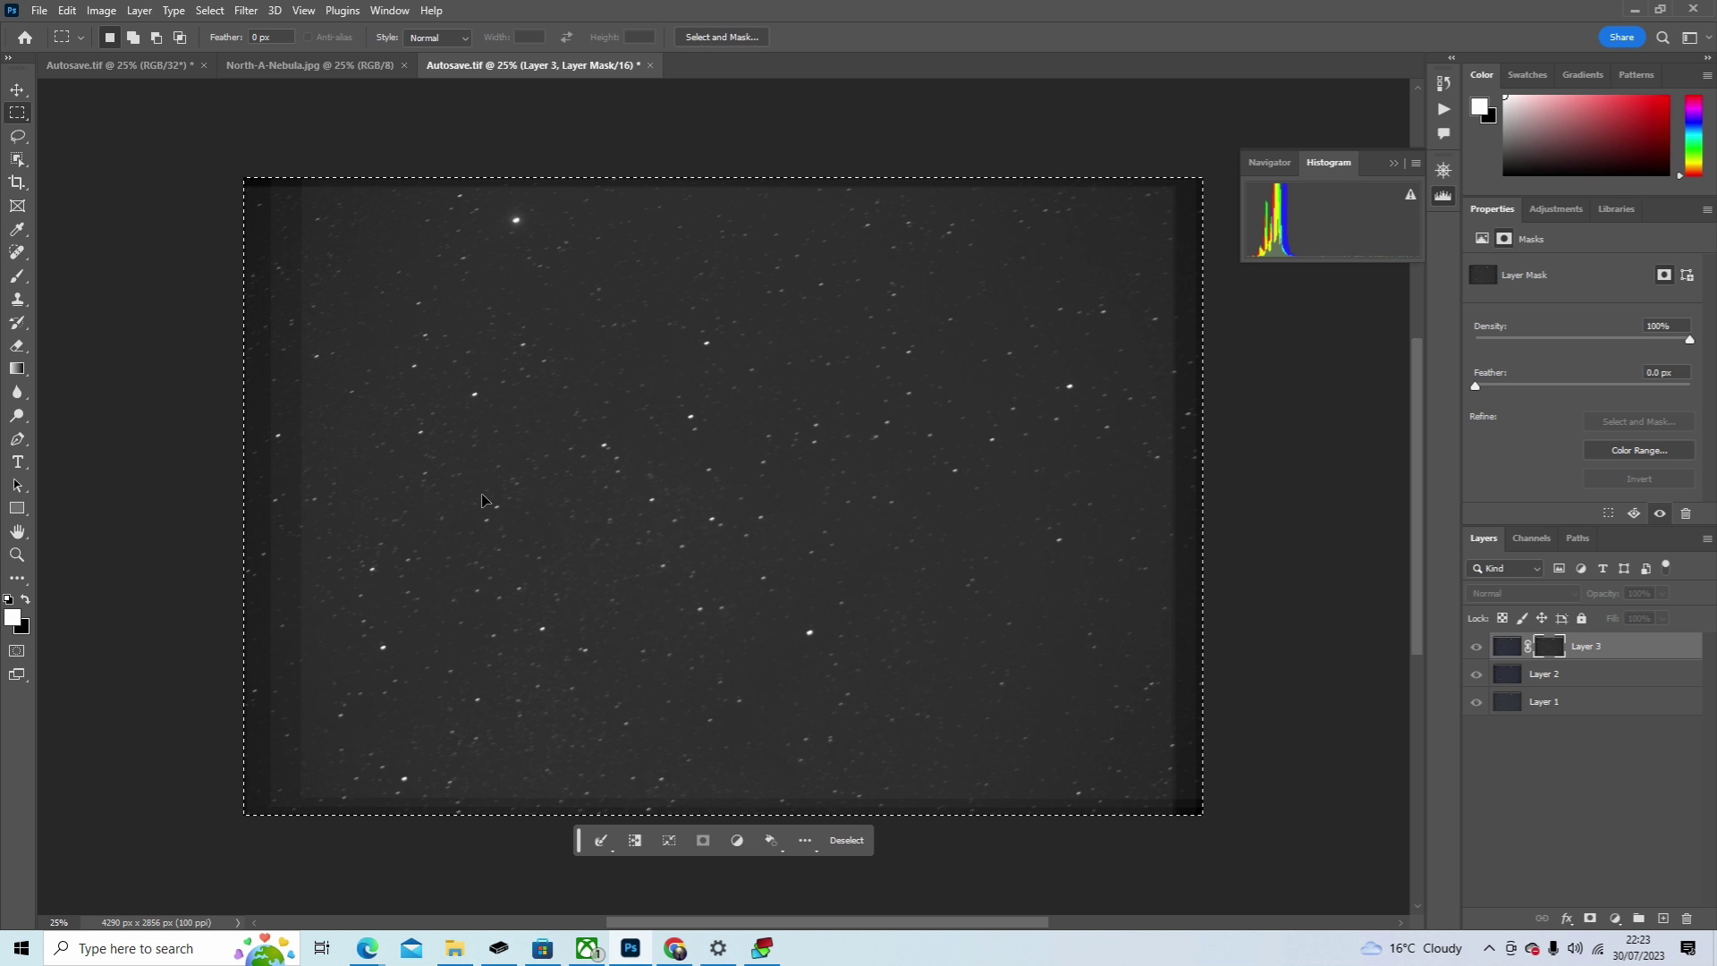
key("ctrl+d")
key("v")
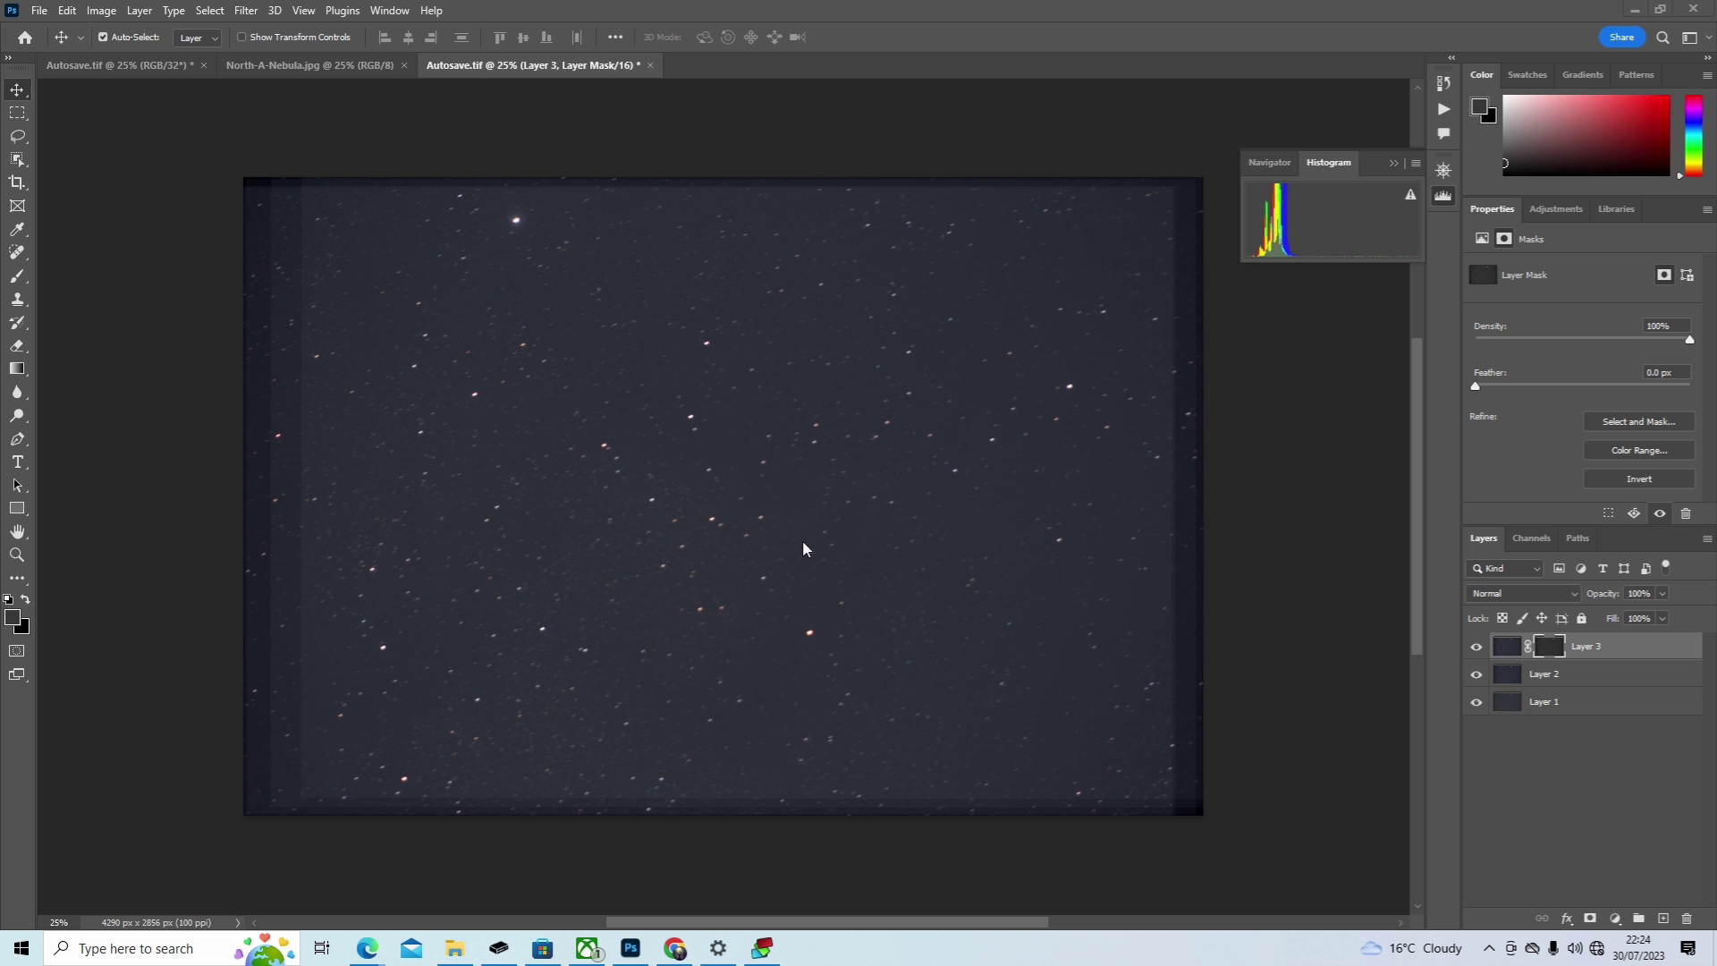
Step: Invert Layer 3's mask so the stars appear black on white
left_click(1552, 647)
left_click(1551, 648, "alt")
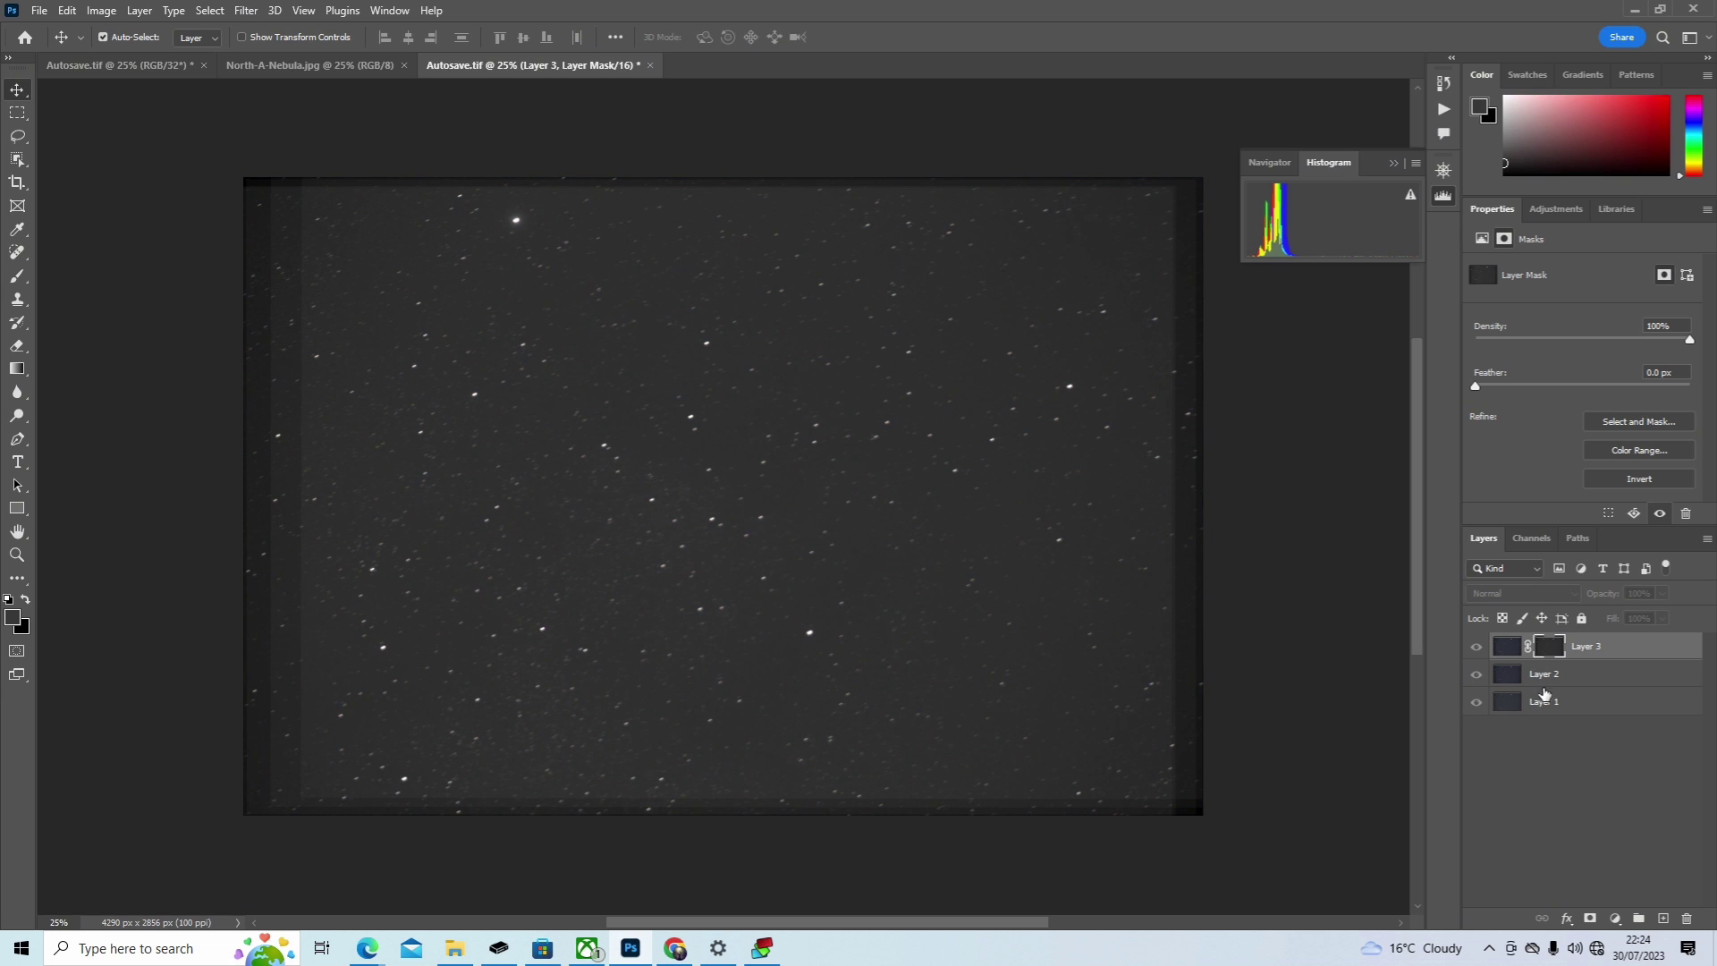
key("ctrl+i")
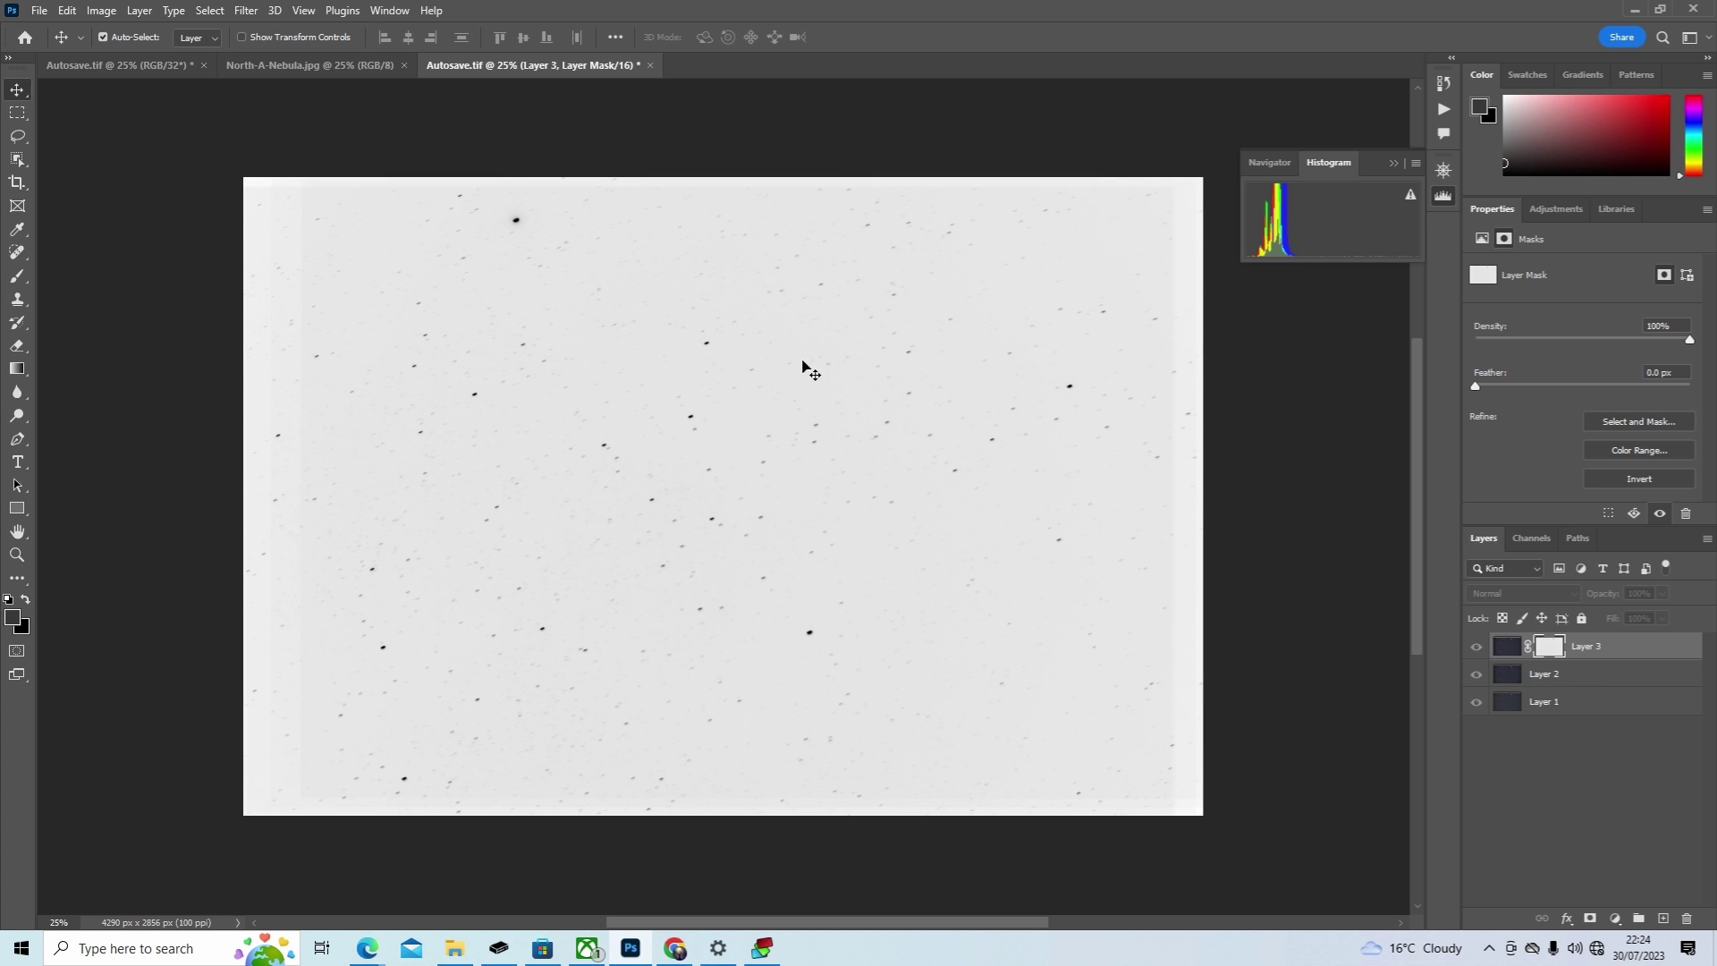
Step: Apply a Gaussian Blur with a slightly reduced radius to Layer 3's mask
left_click(255, 13)
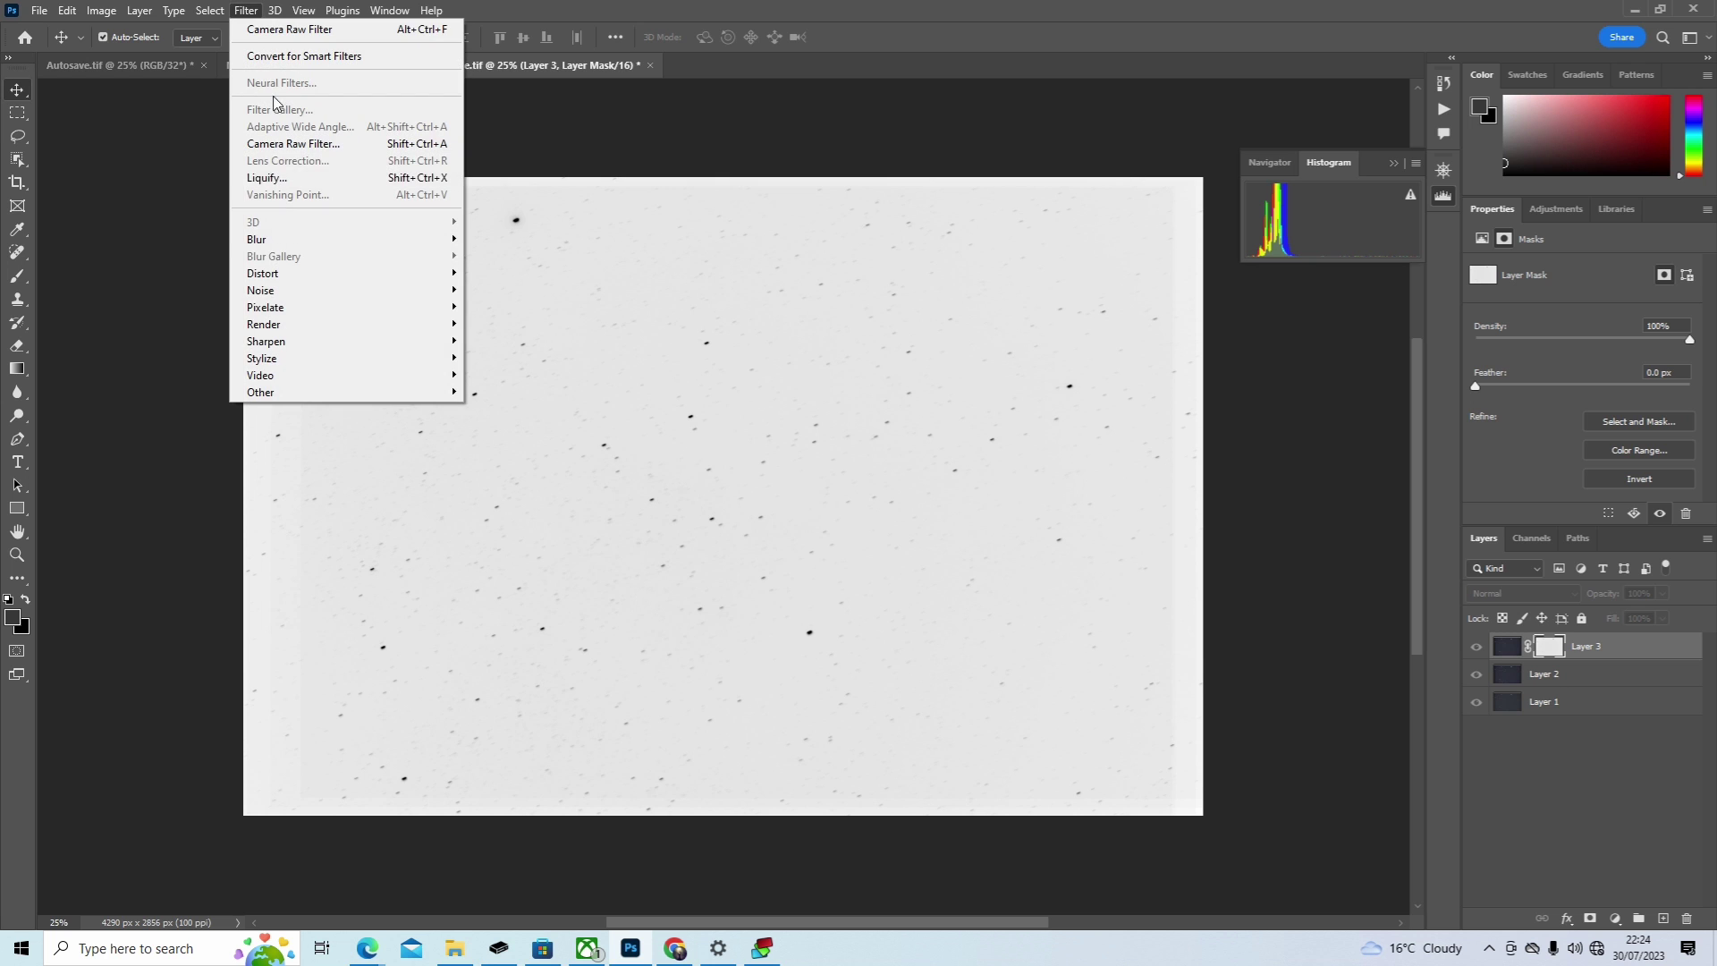
mouse_move(318, 245)
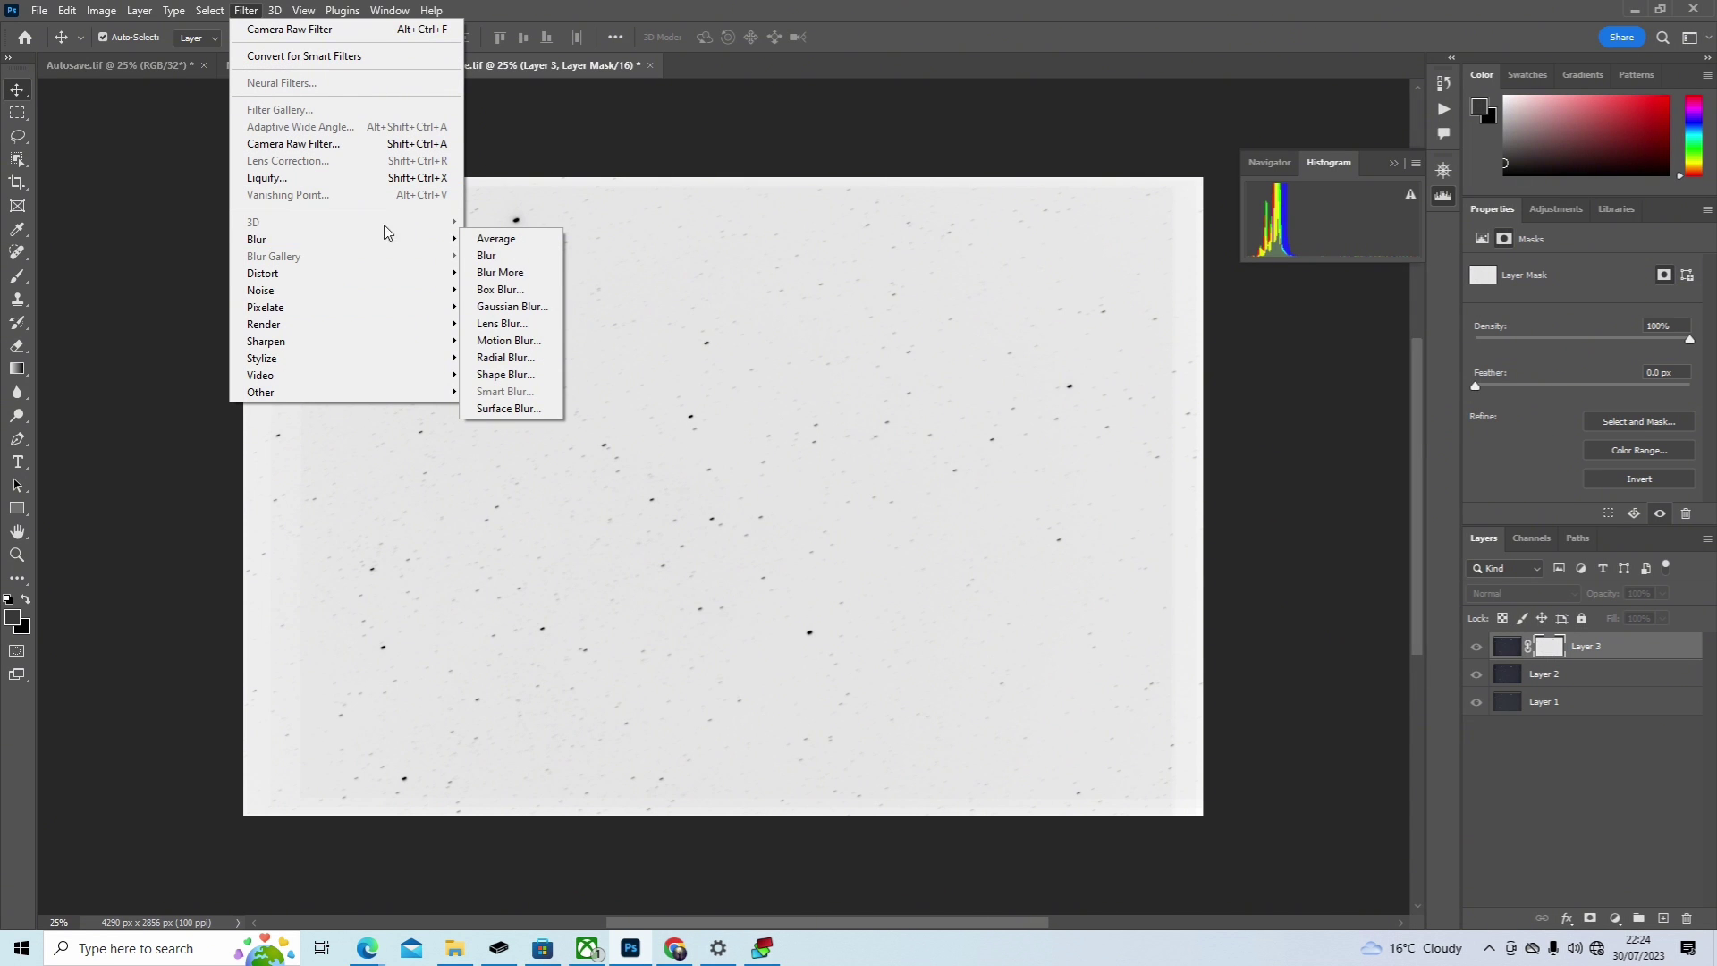
left_click(501, 309)
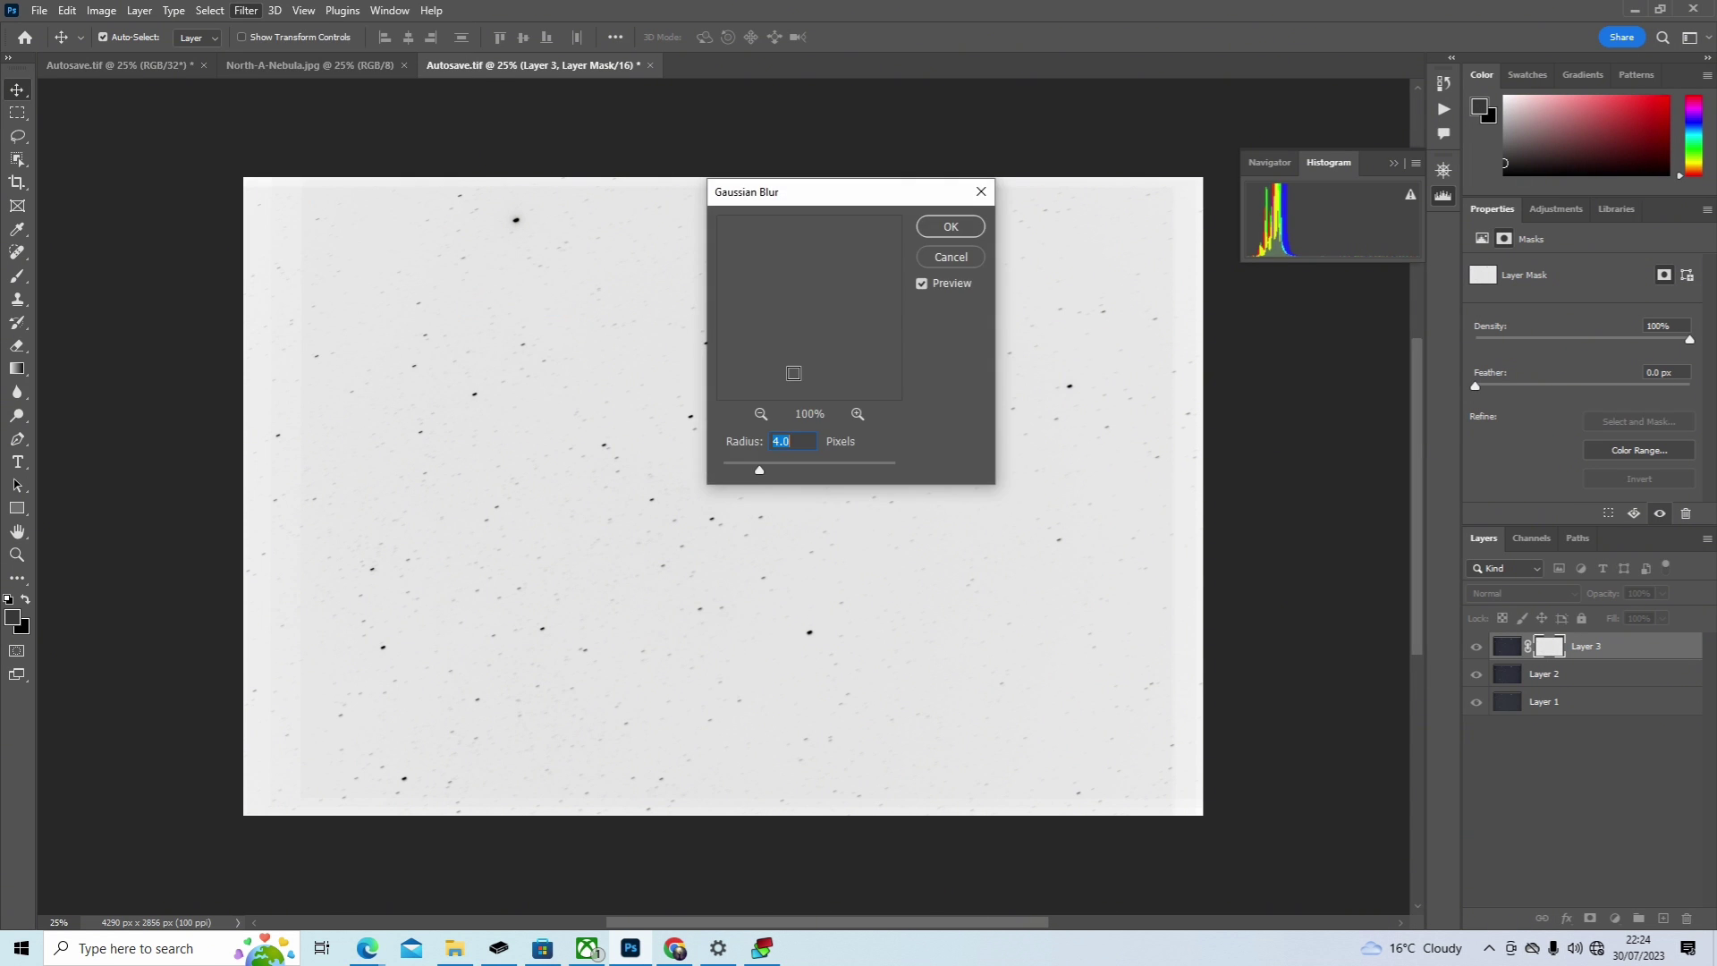
left_click_drag(759, 470, 759, 474)
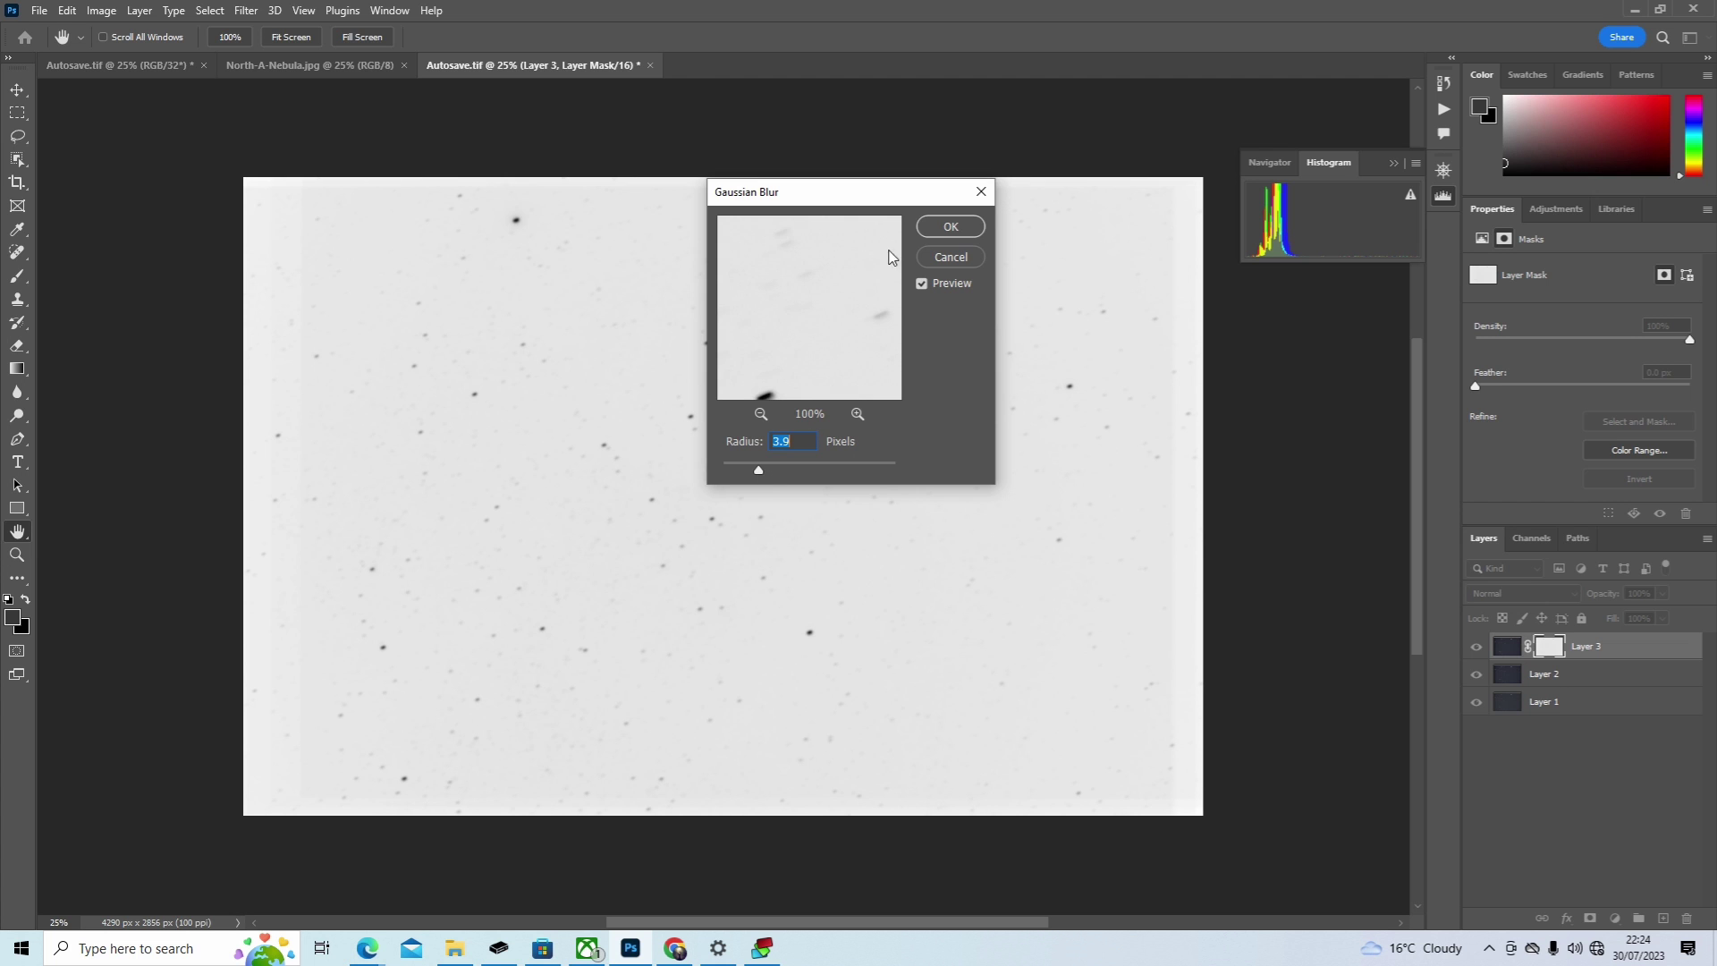
left_click(951, 227)
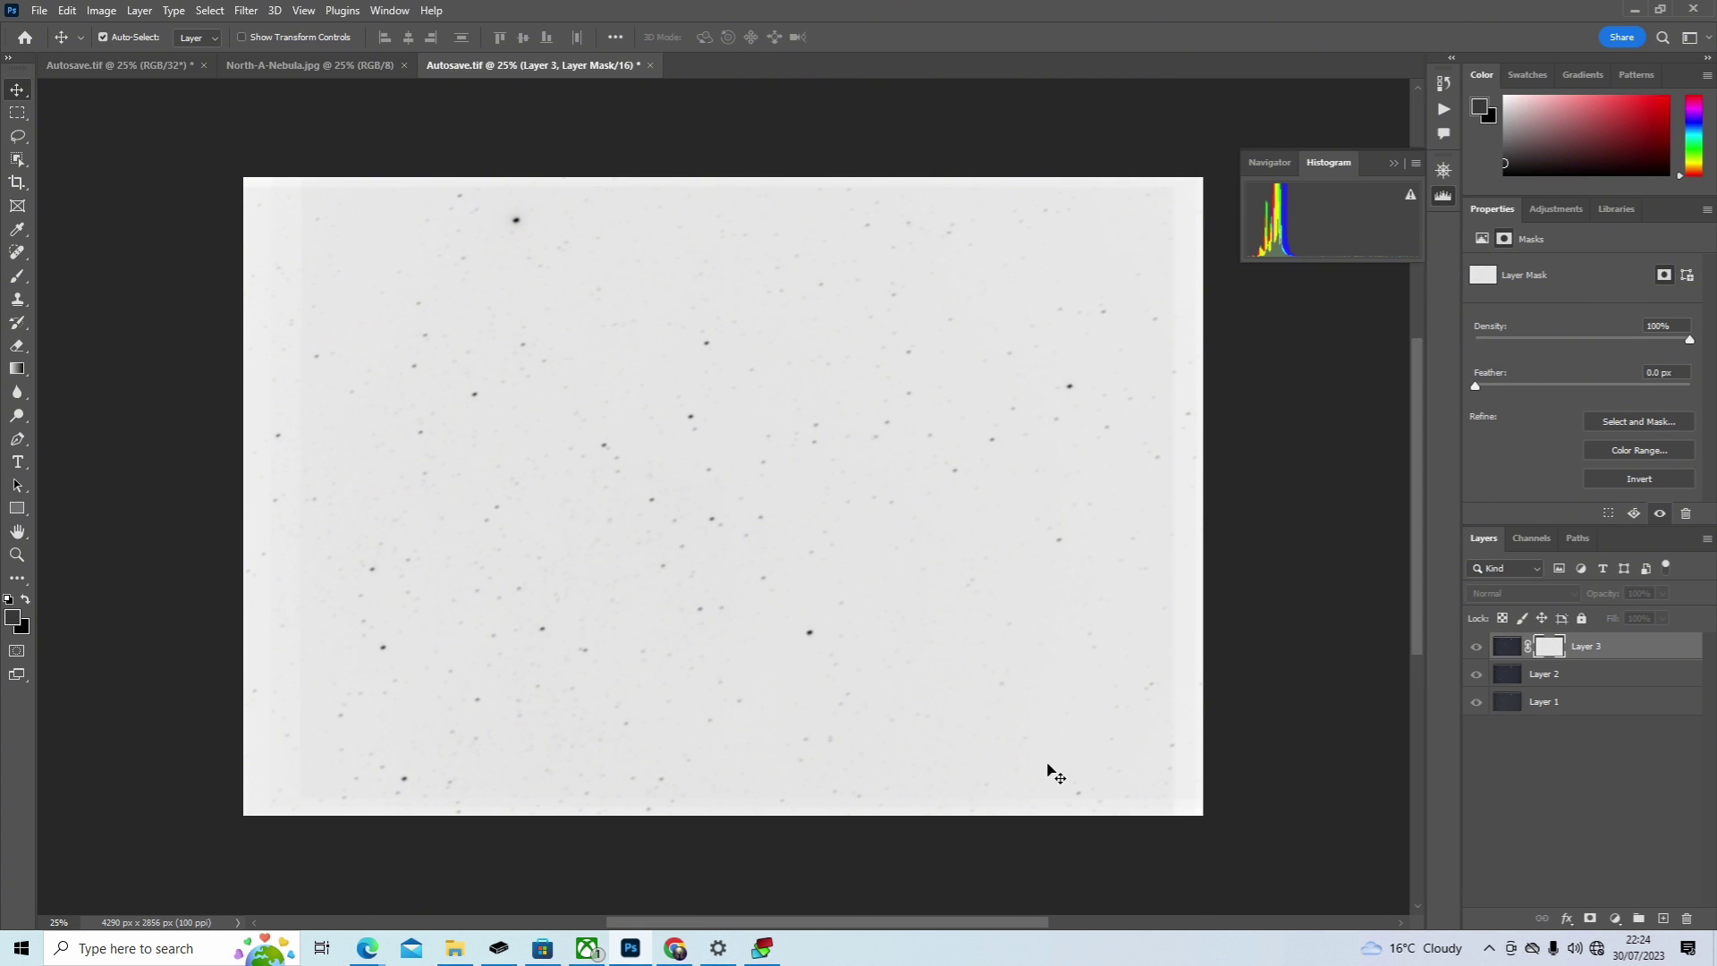
Step: Raise the mask's black point to 8 in Levels and curve input 183 down to 151
key("ctrl+l")
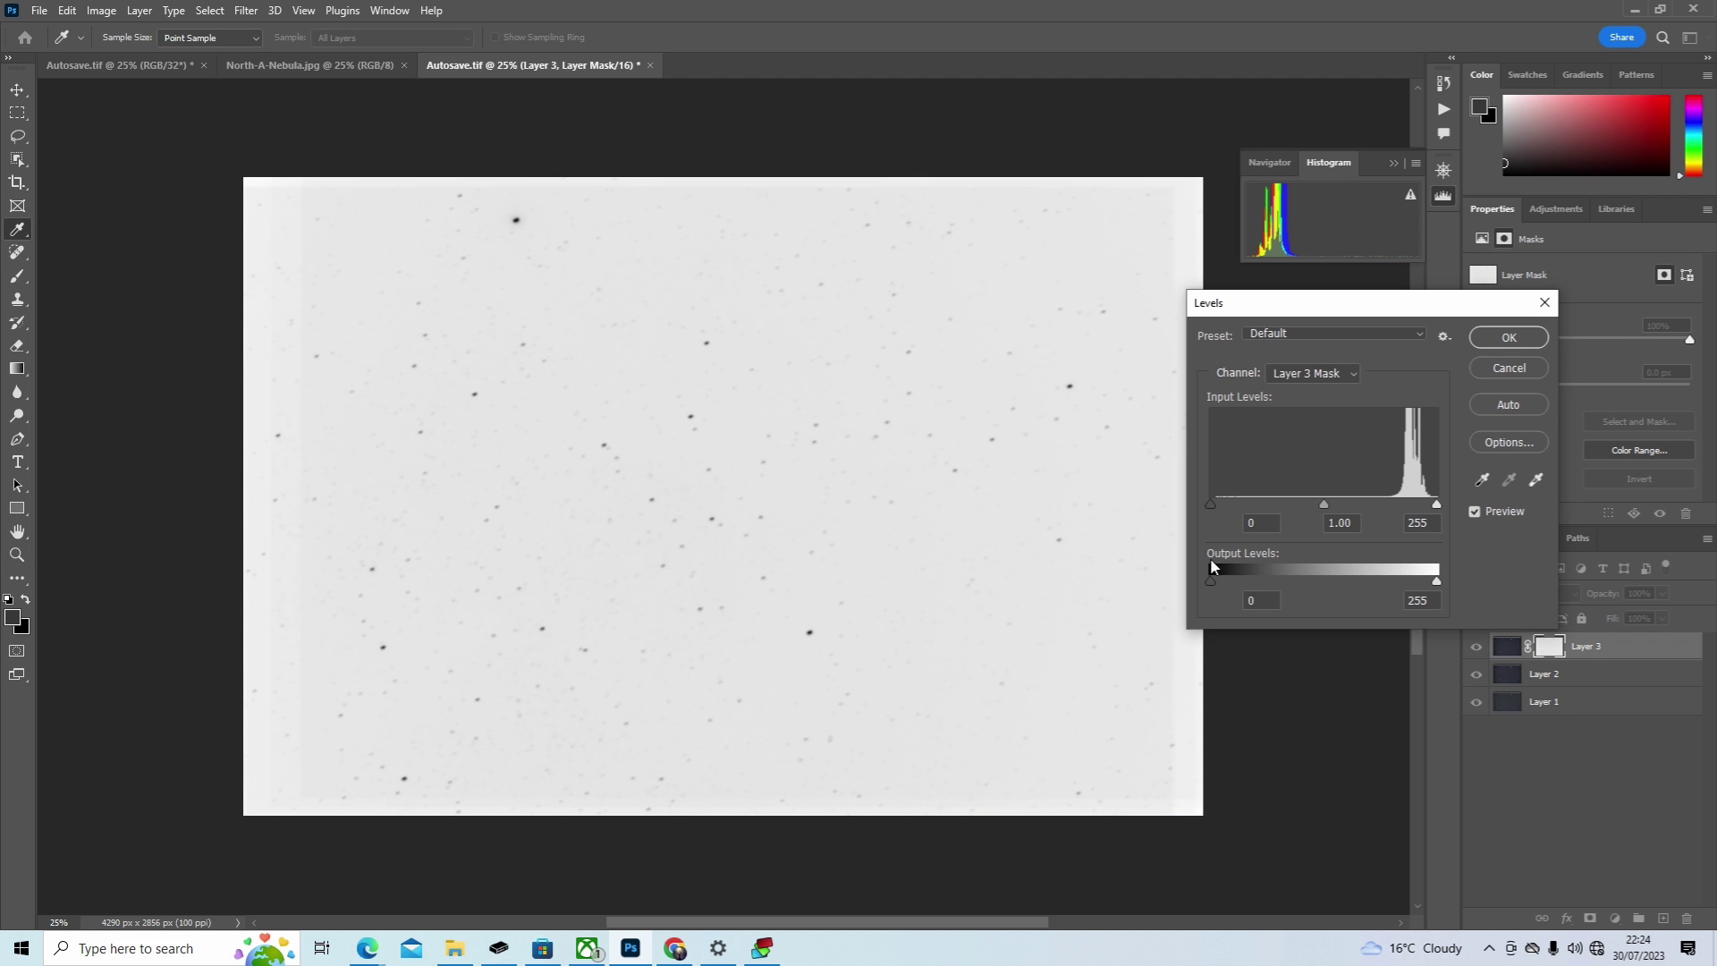
left_click_drag(1209, 502, 1217, 502)
left_click(1505, 337)
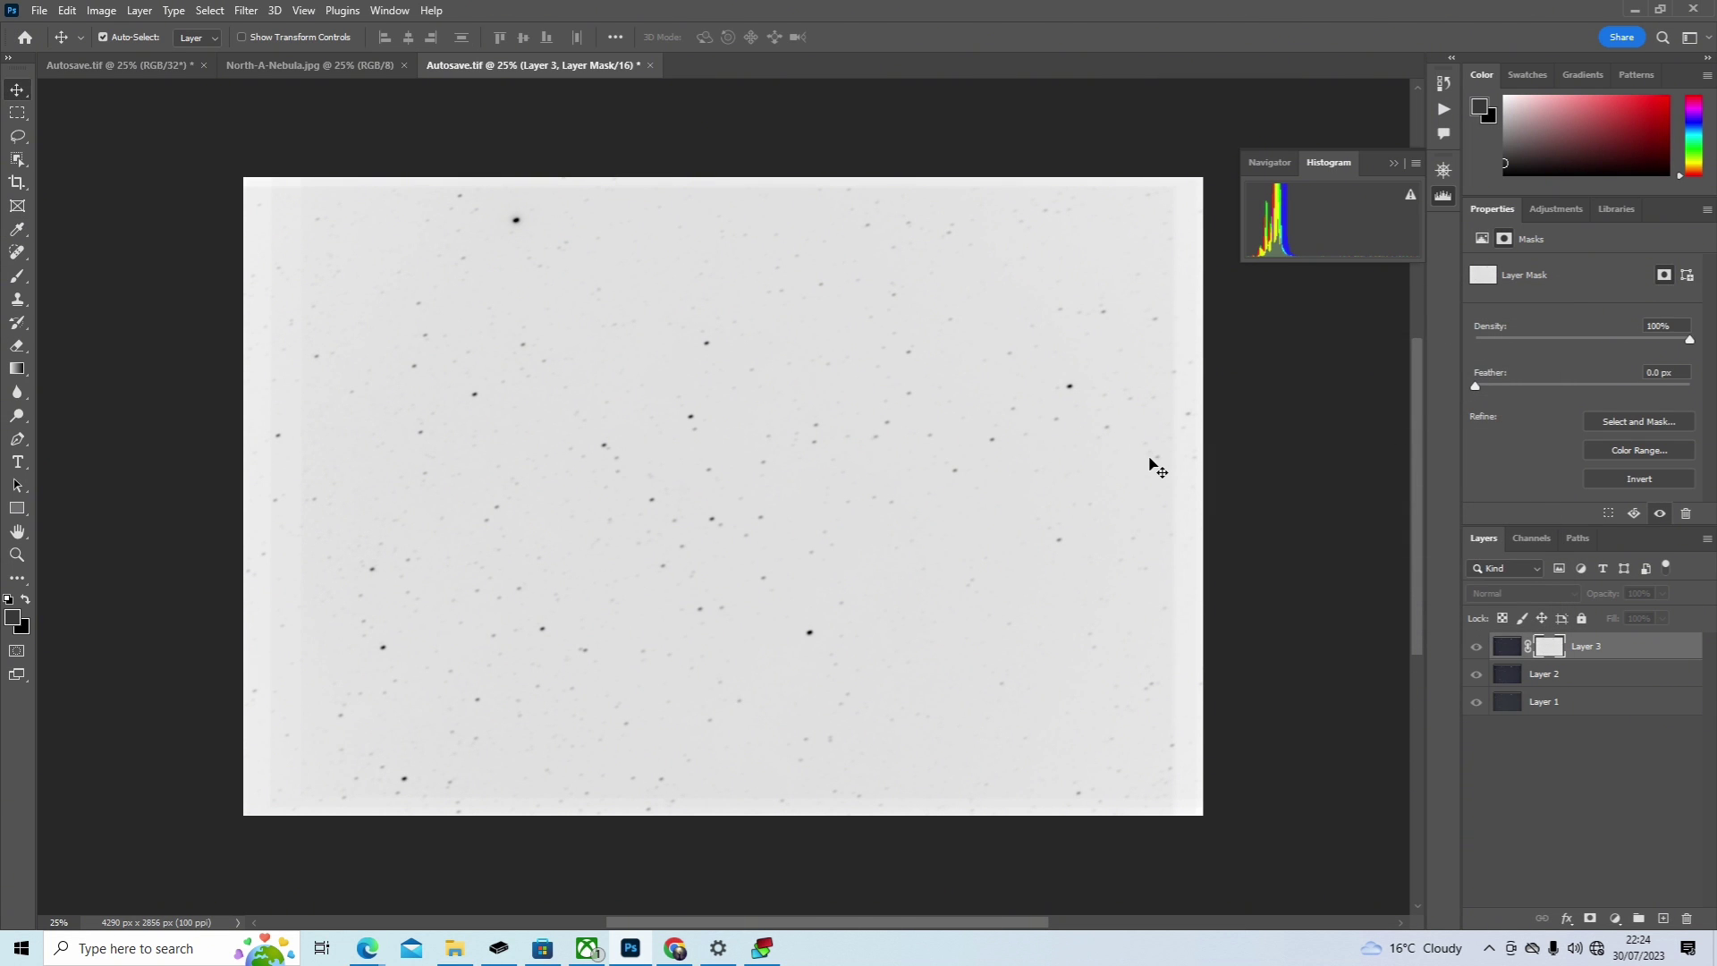
key("ctrl+m")
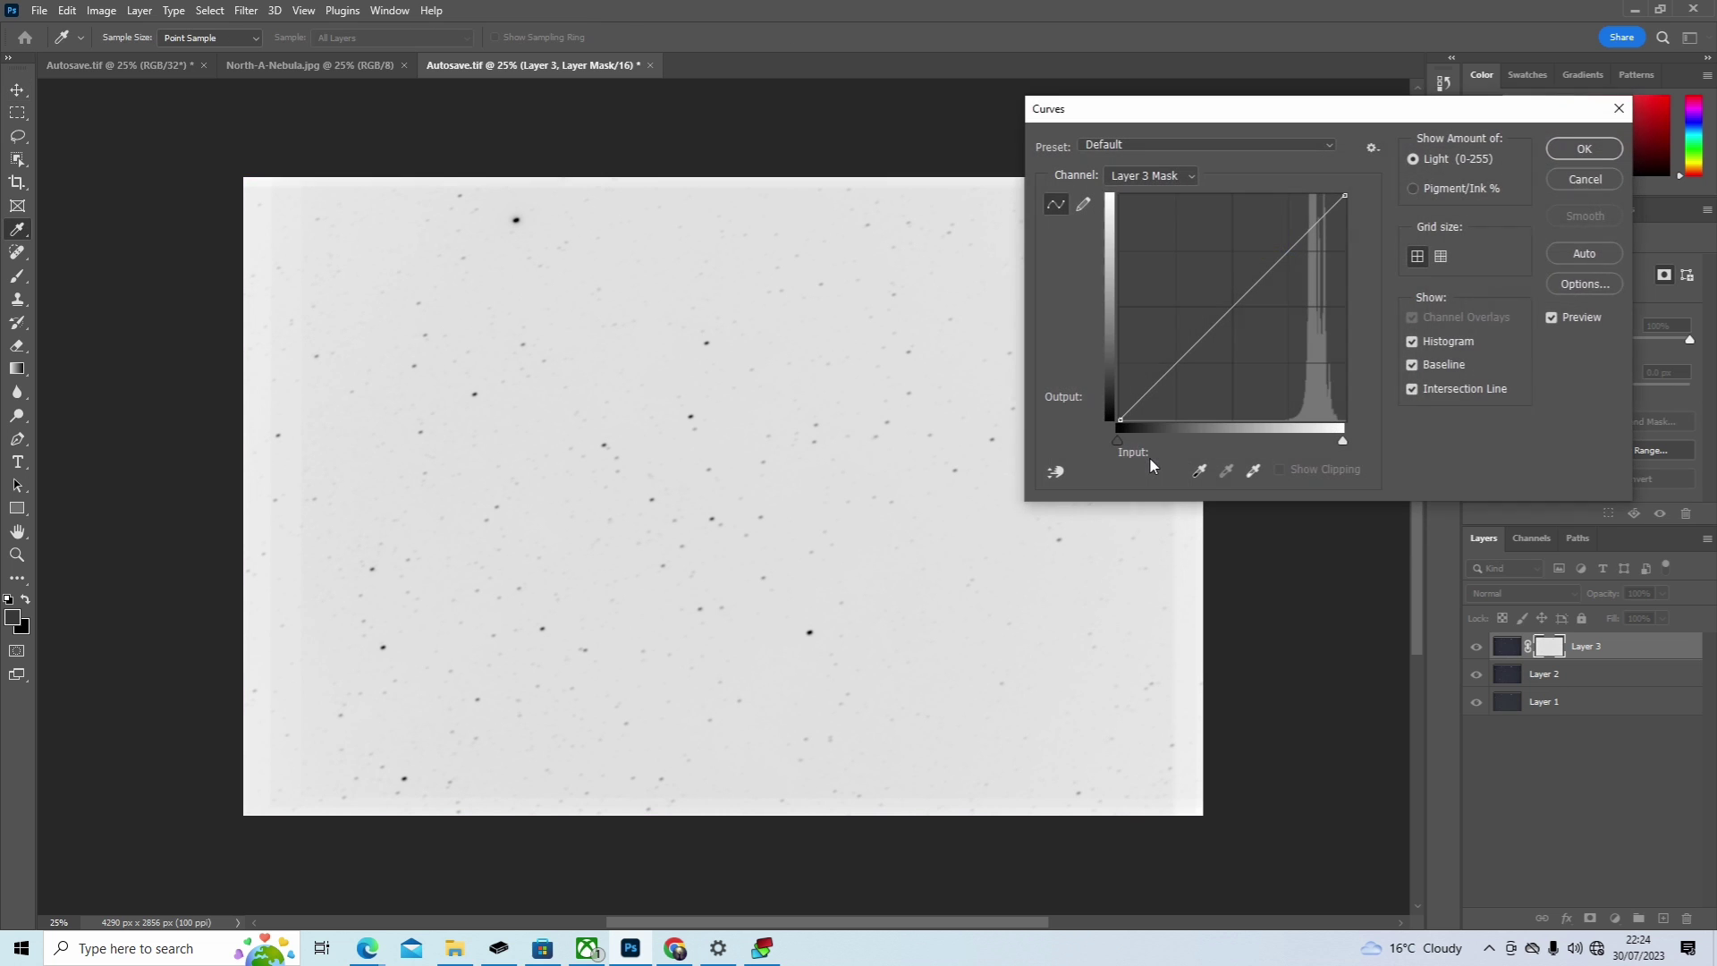
left_click(1275, 262)
left_click_drag(1275, 263, 1280, 286)
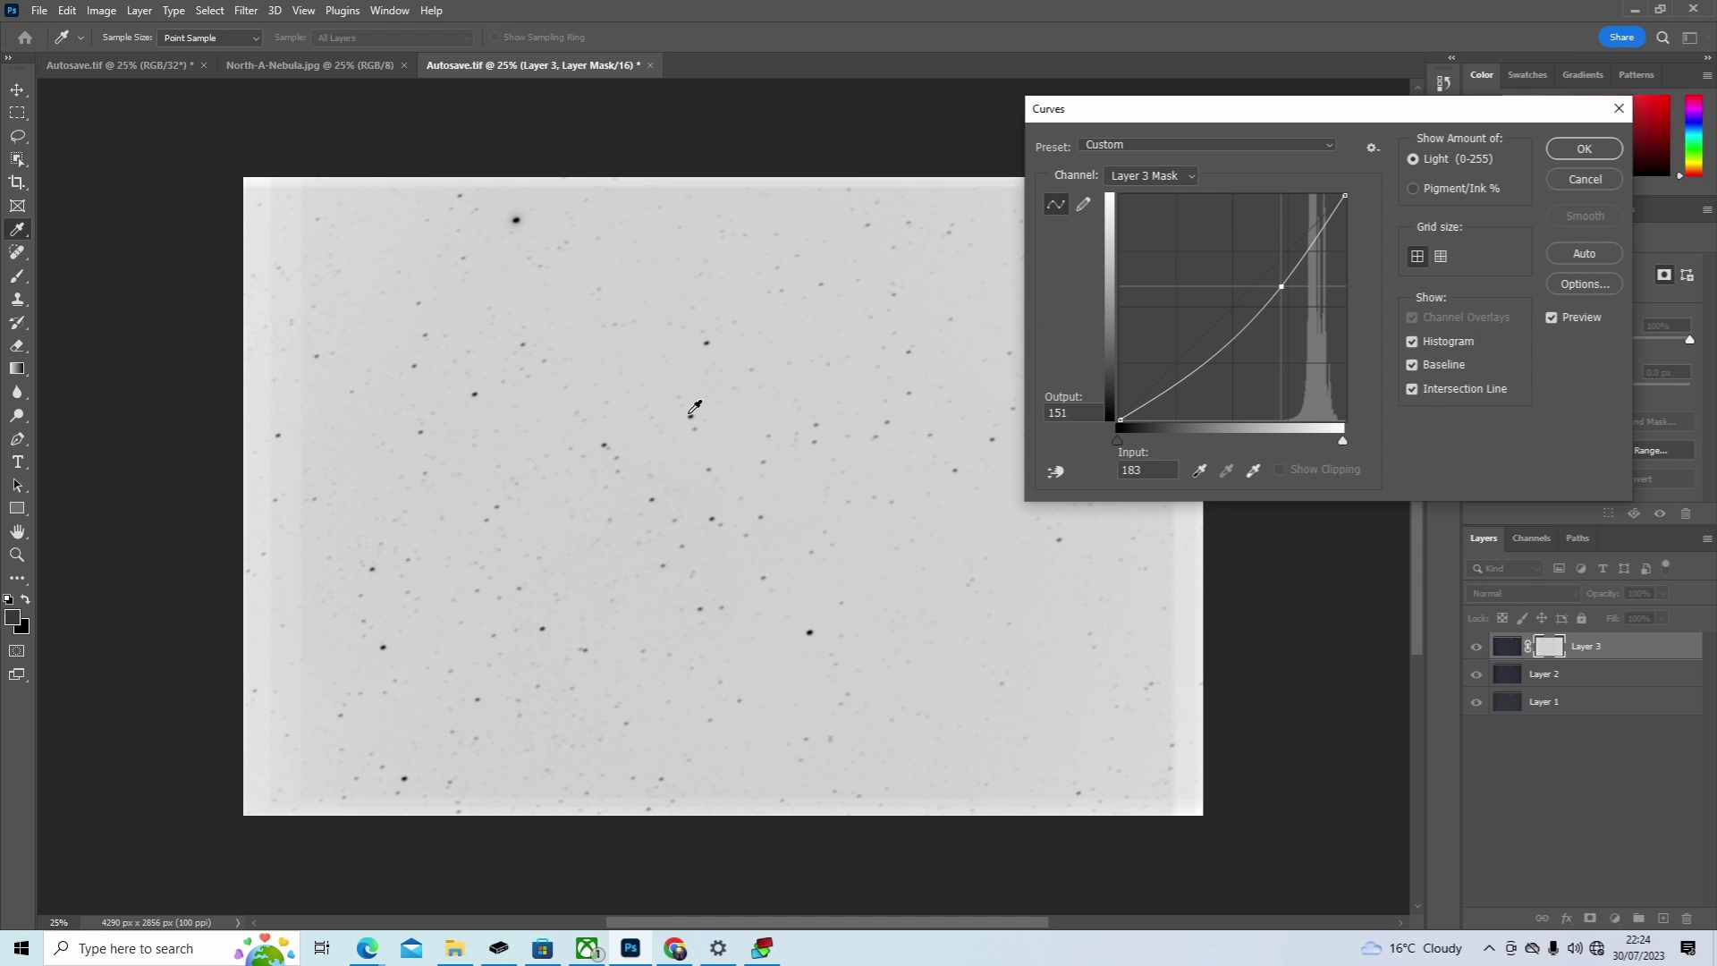
left_click(1581, 152)
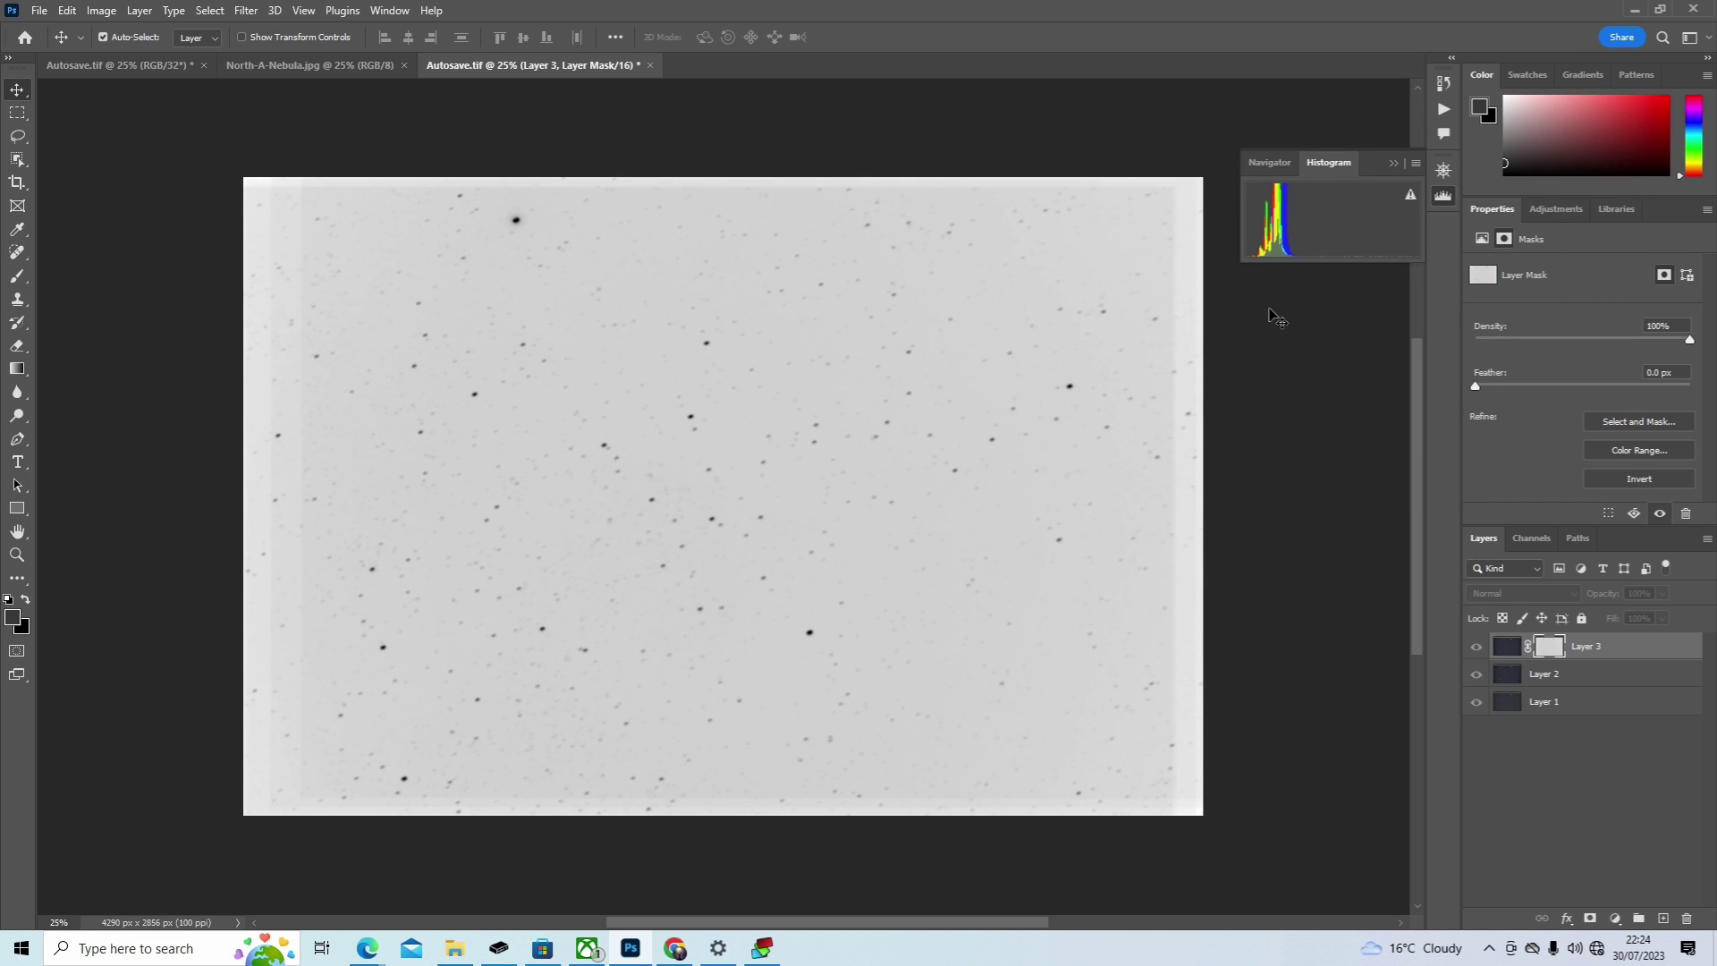
Step: Target Layer 3's image and stamp all visible layers into a new Layer 4
left_click(1511, 654)
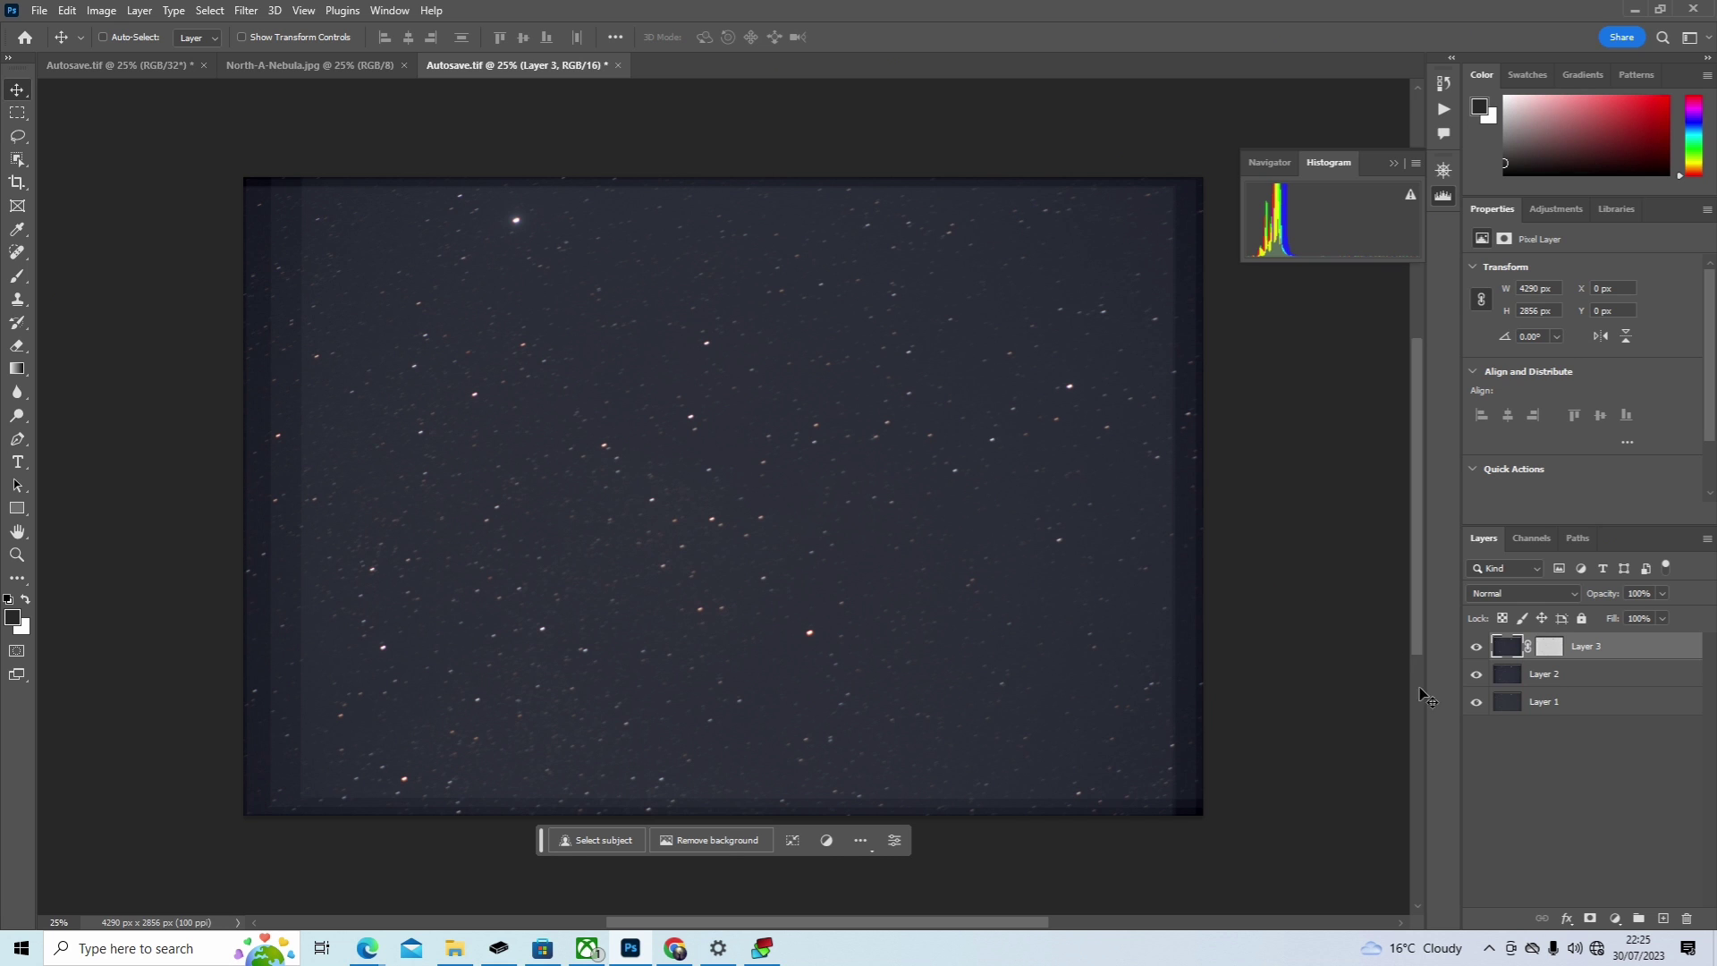
key("ctrl+alt+shift+e")
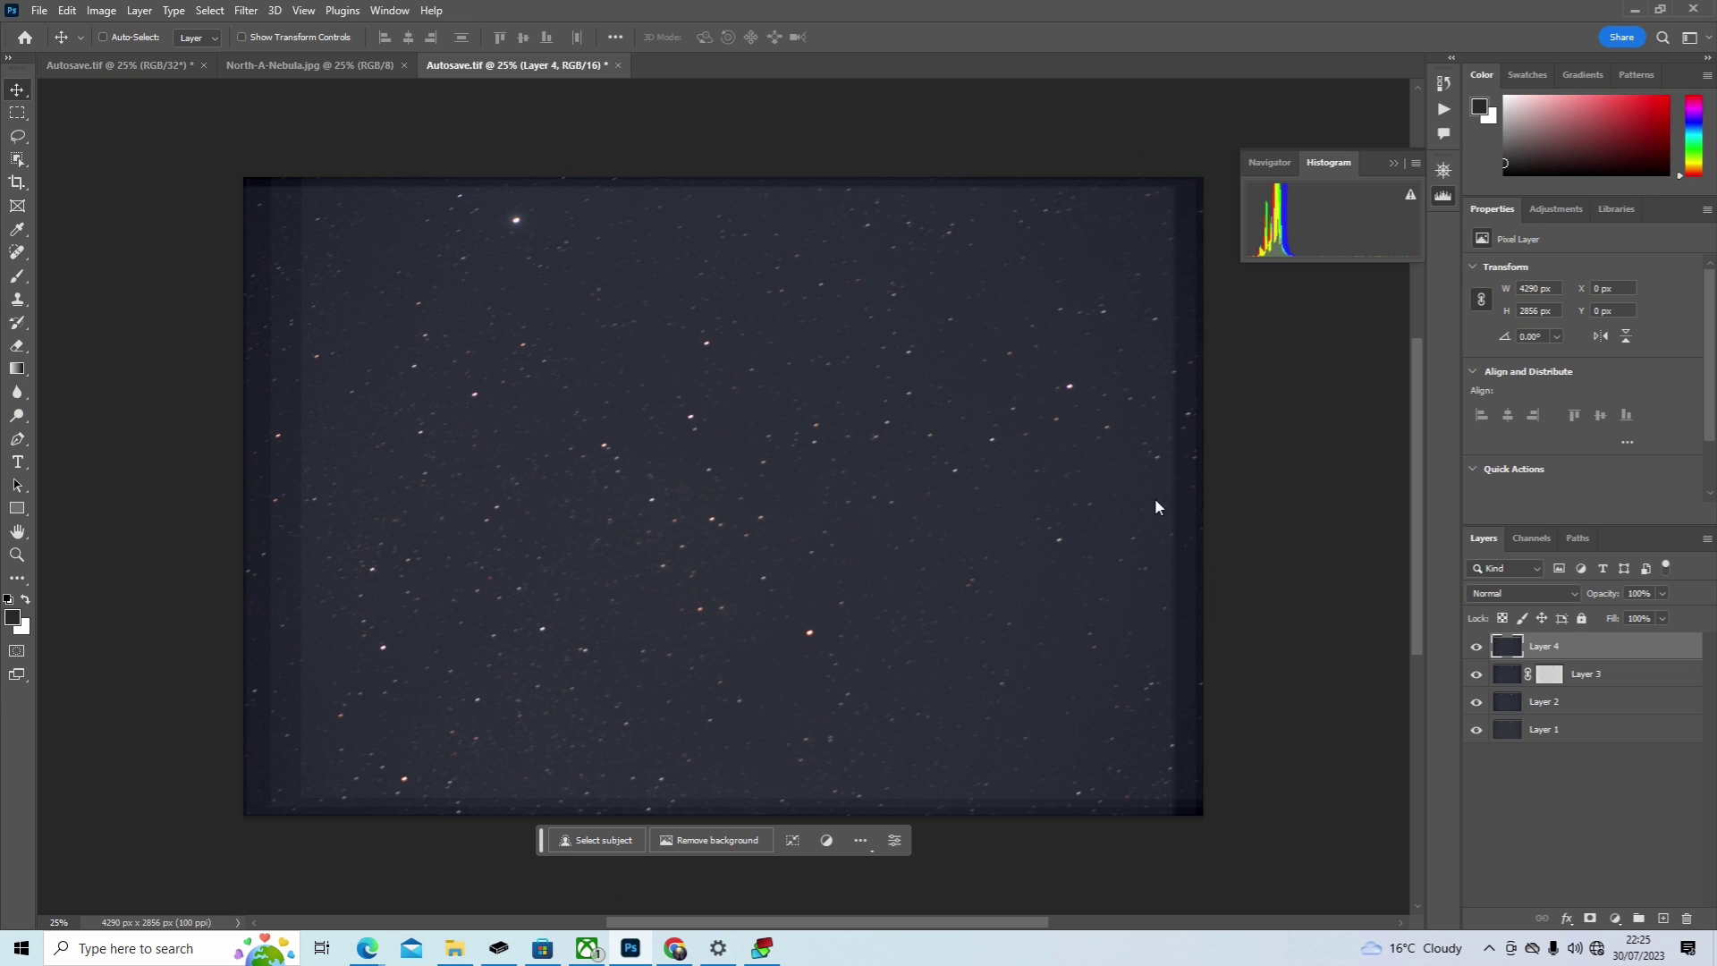
key("/")
Step: Save a flattened, uncompressed TIFF copy named Stars in the Lights folder
left_click(41, 11)
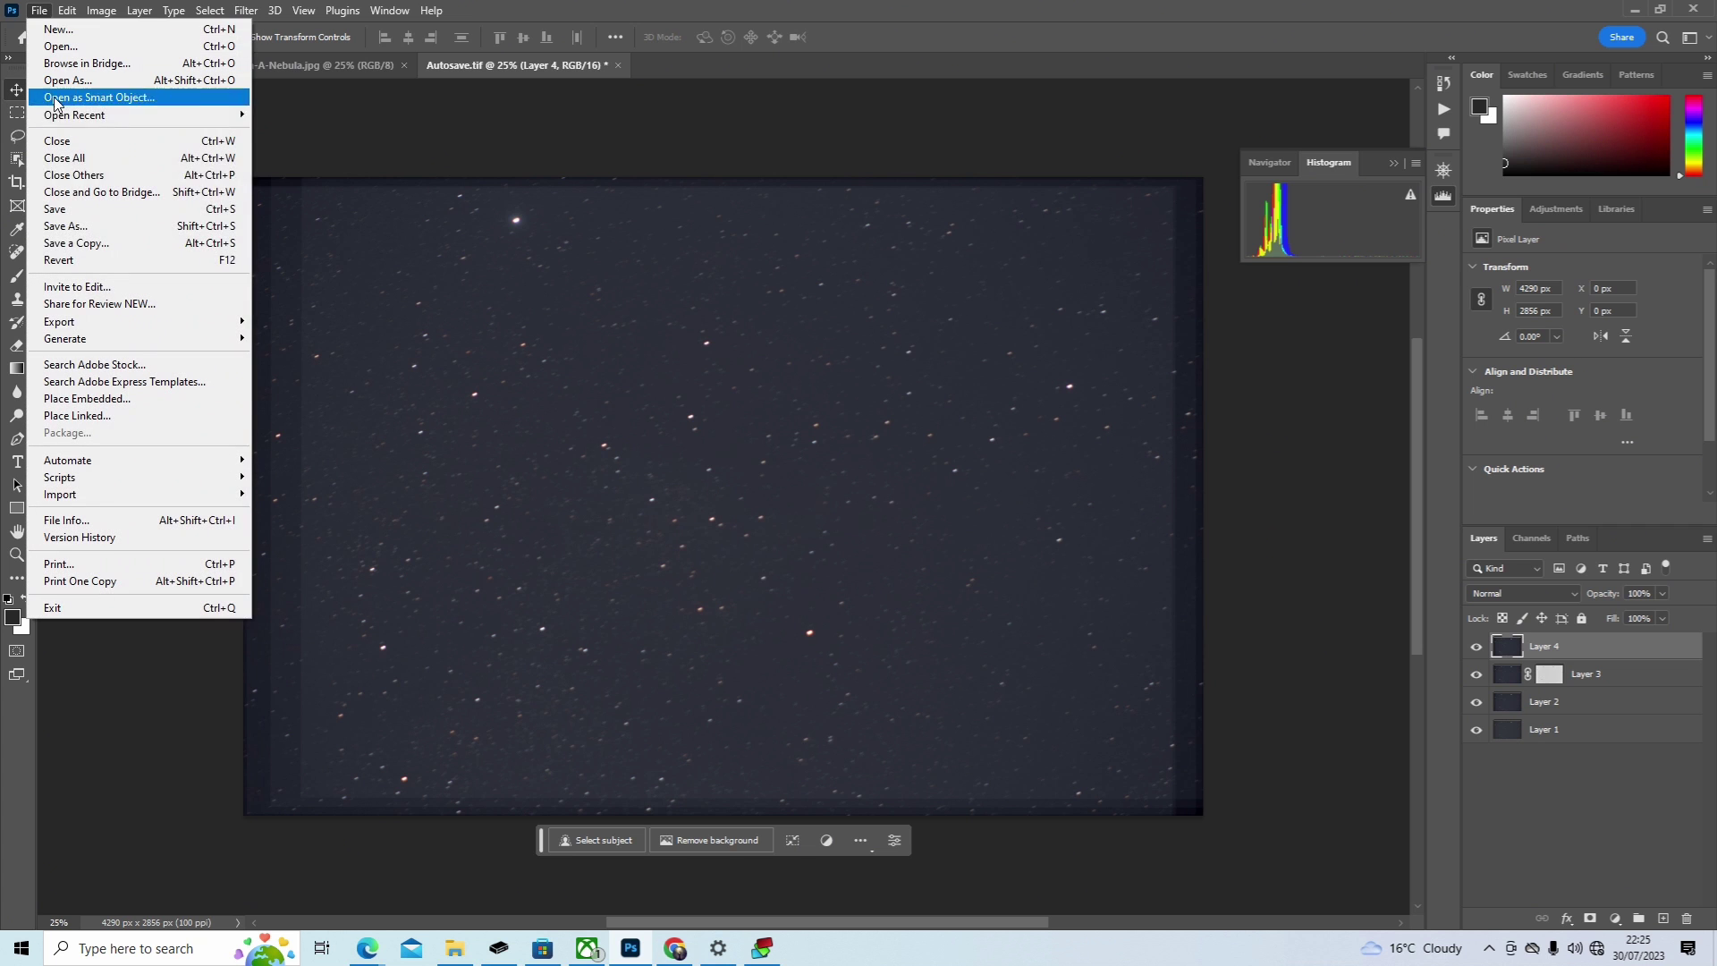
left_click(100, 243)
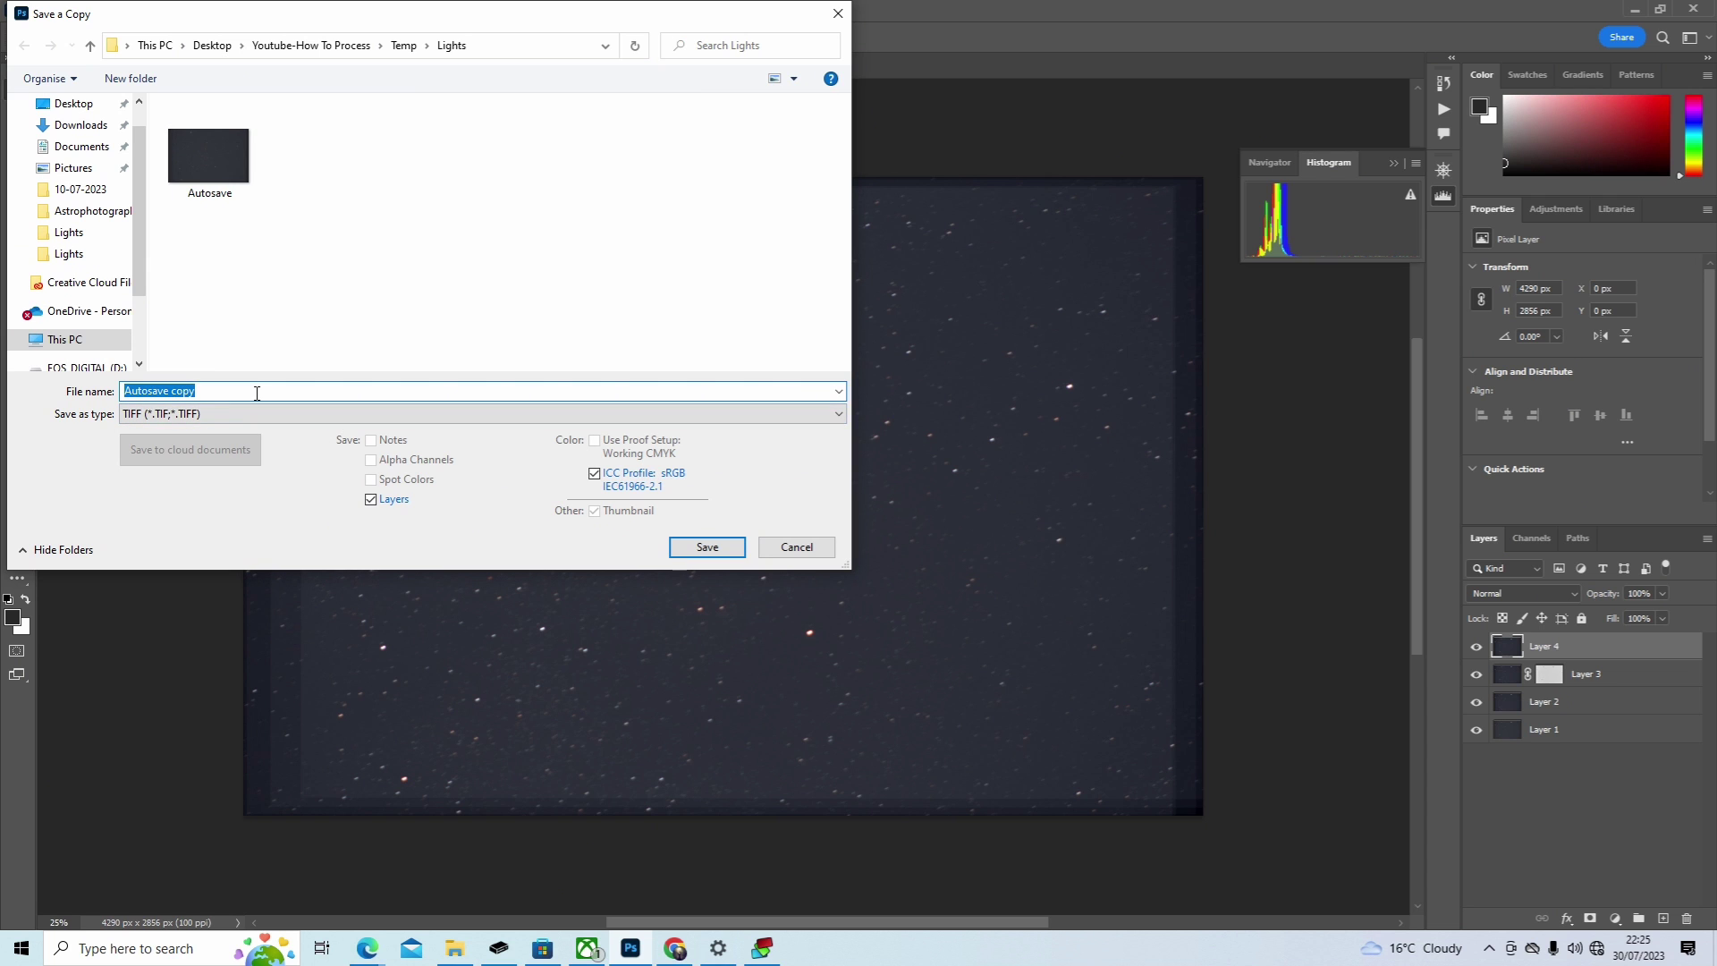
type("Stars")
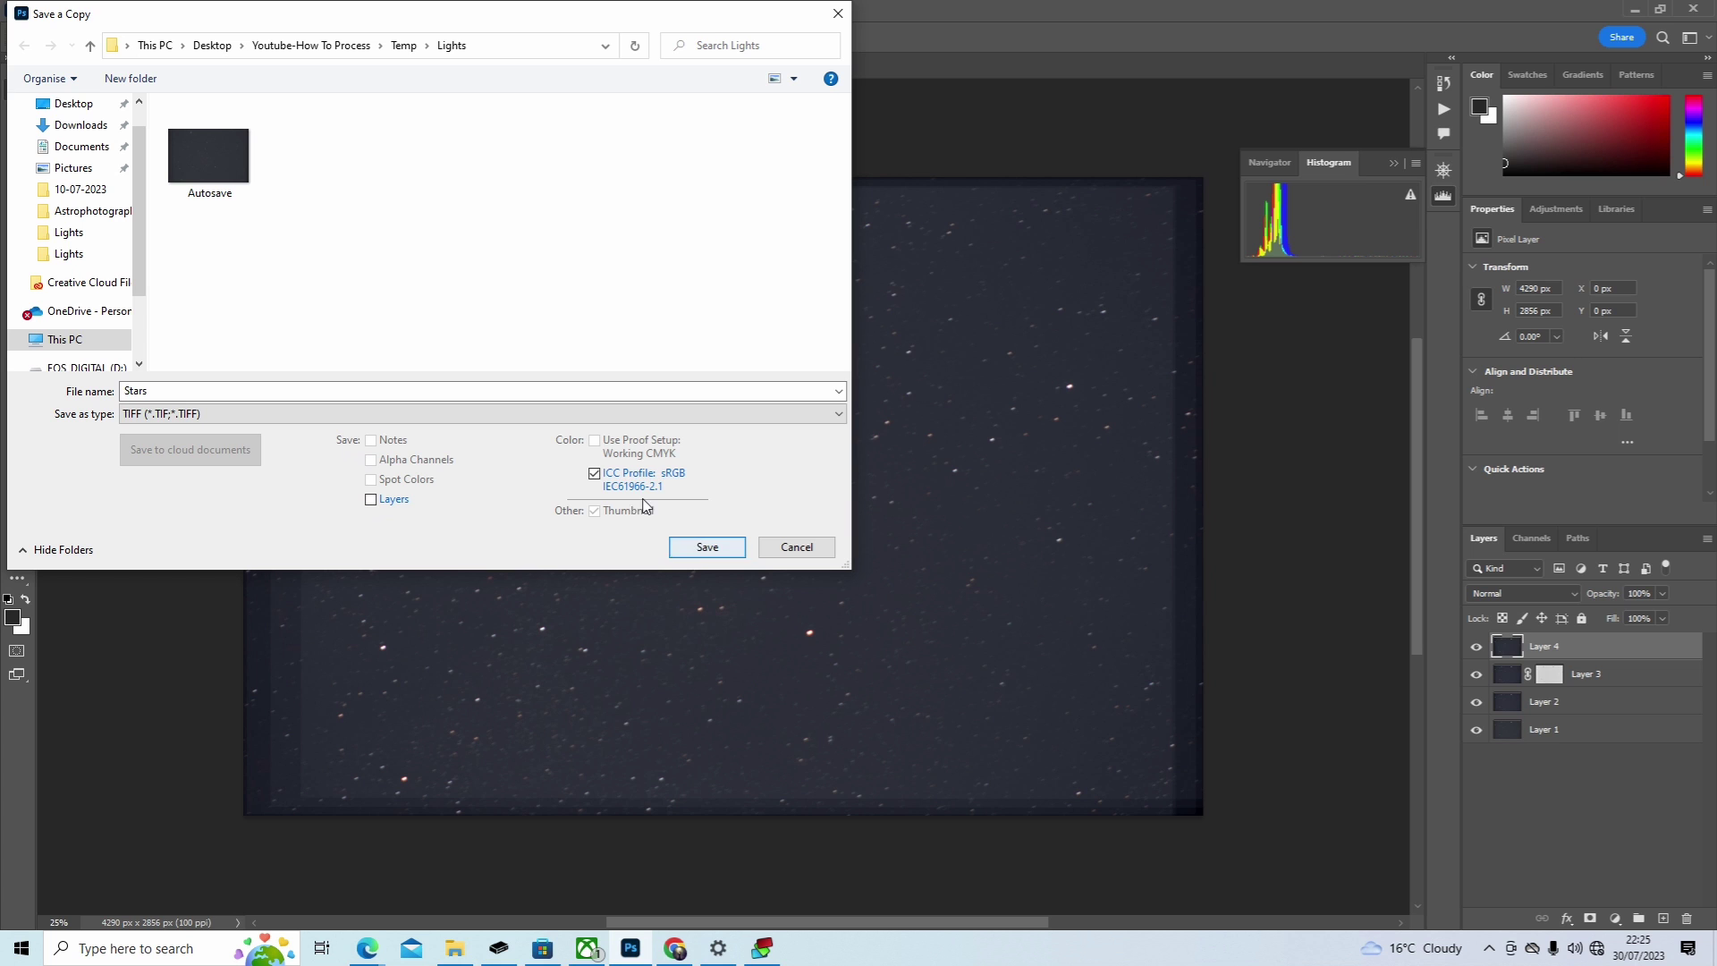
left_click(713, 549)
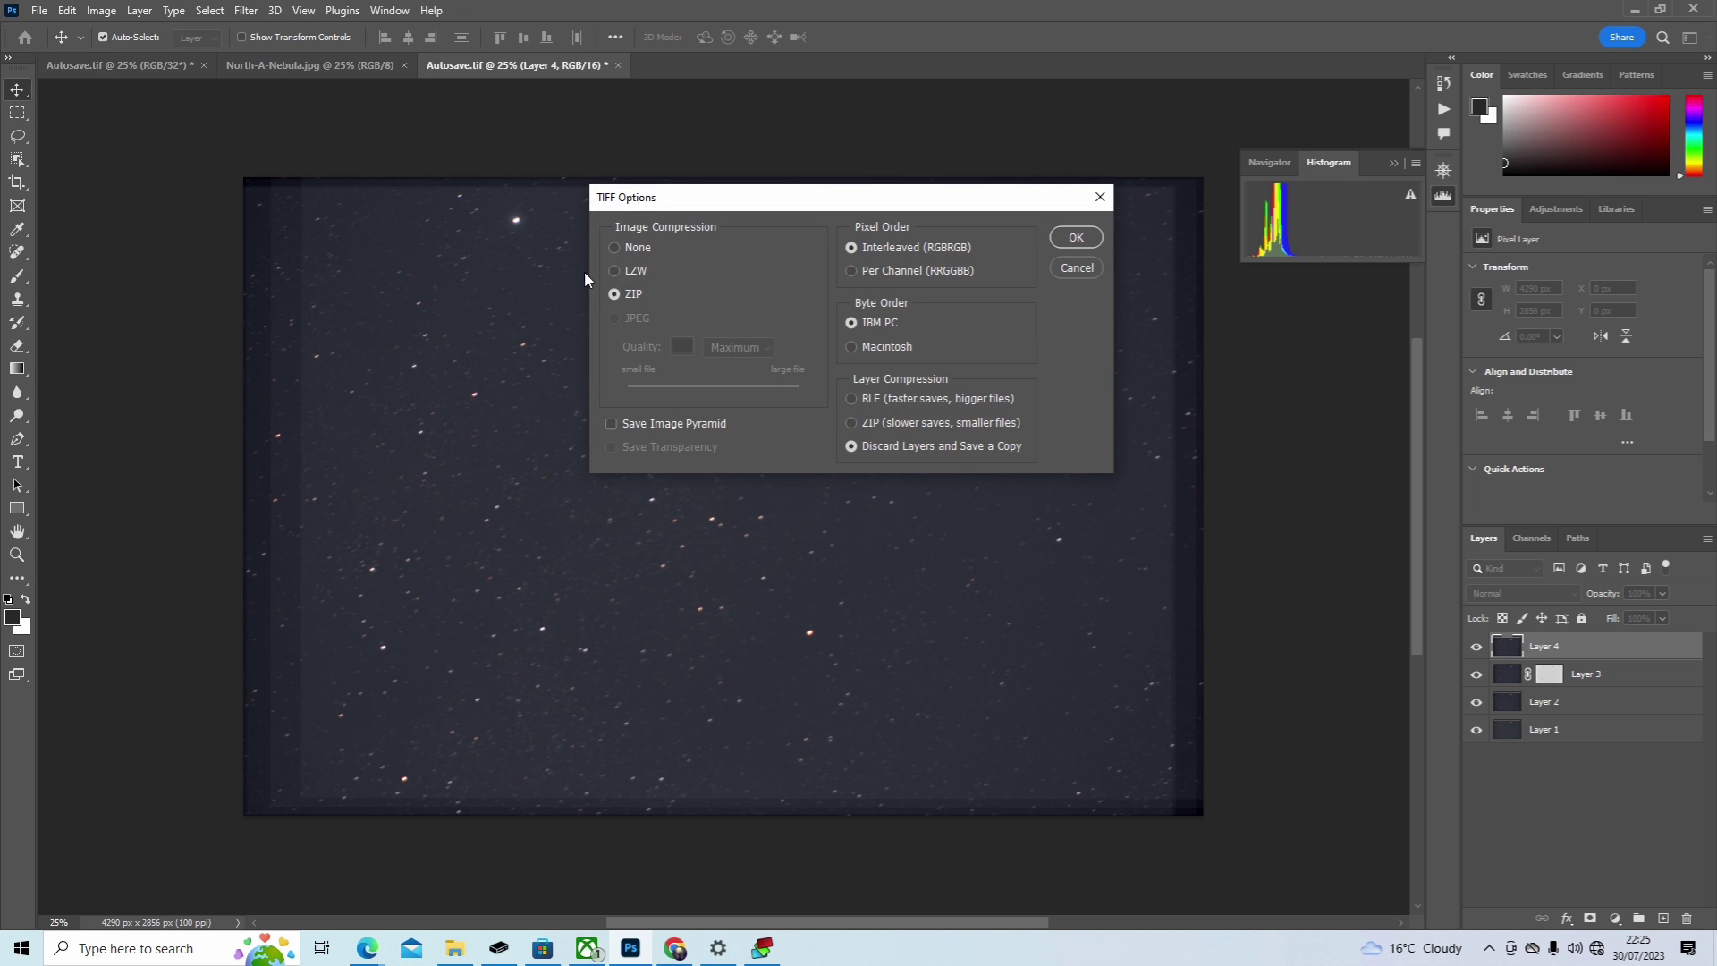
left_click(1076, 239)
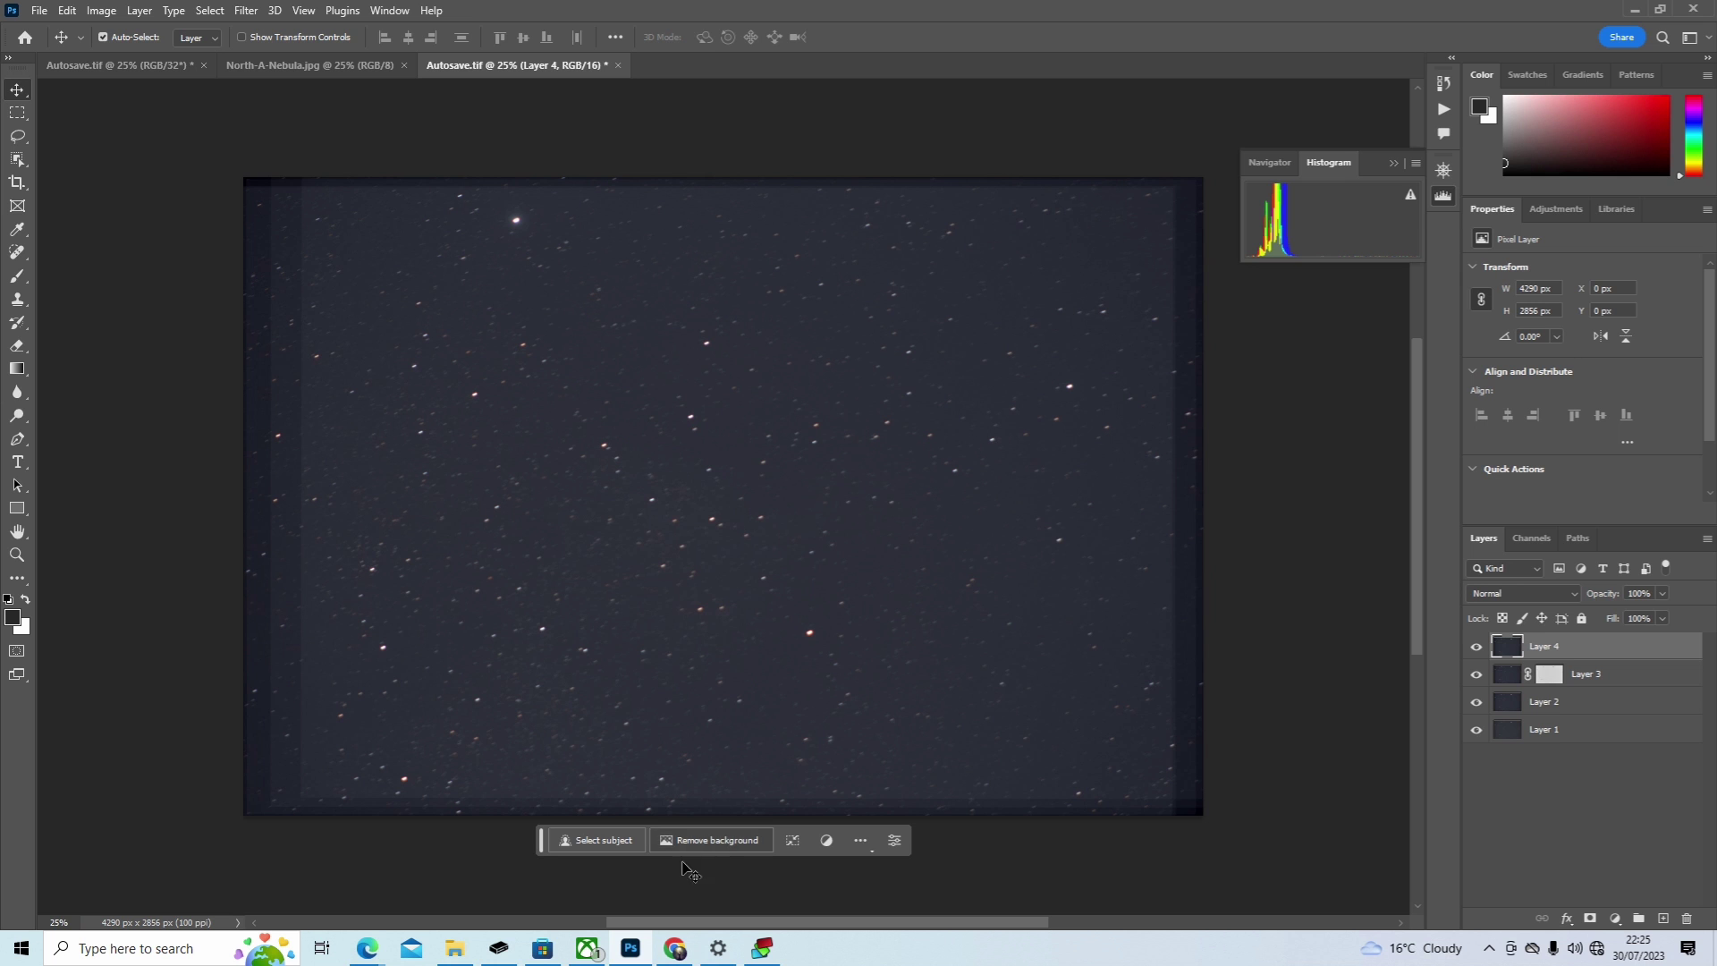
mouse_move(672, 951)
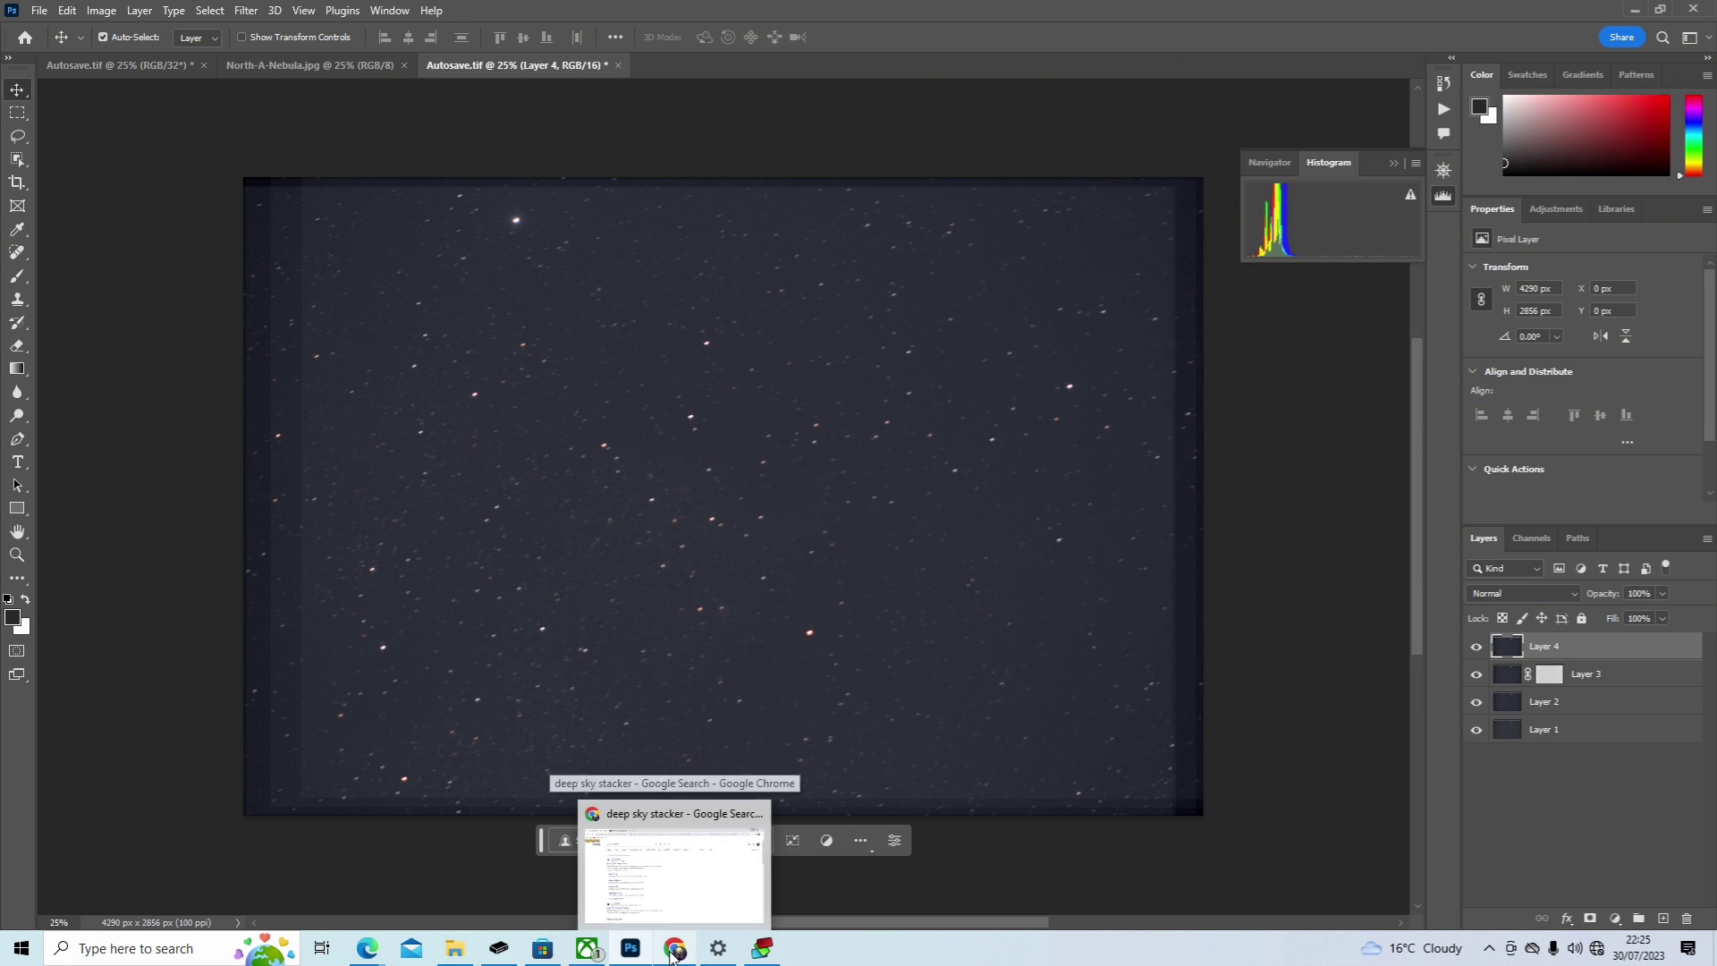
left_click(644, 859)
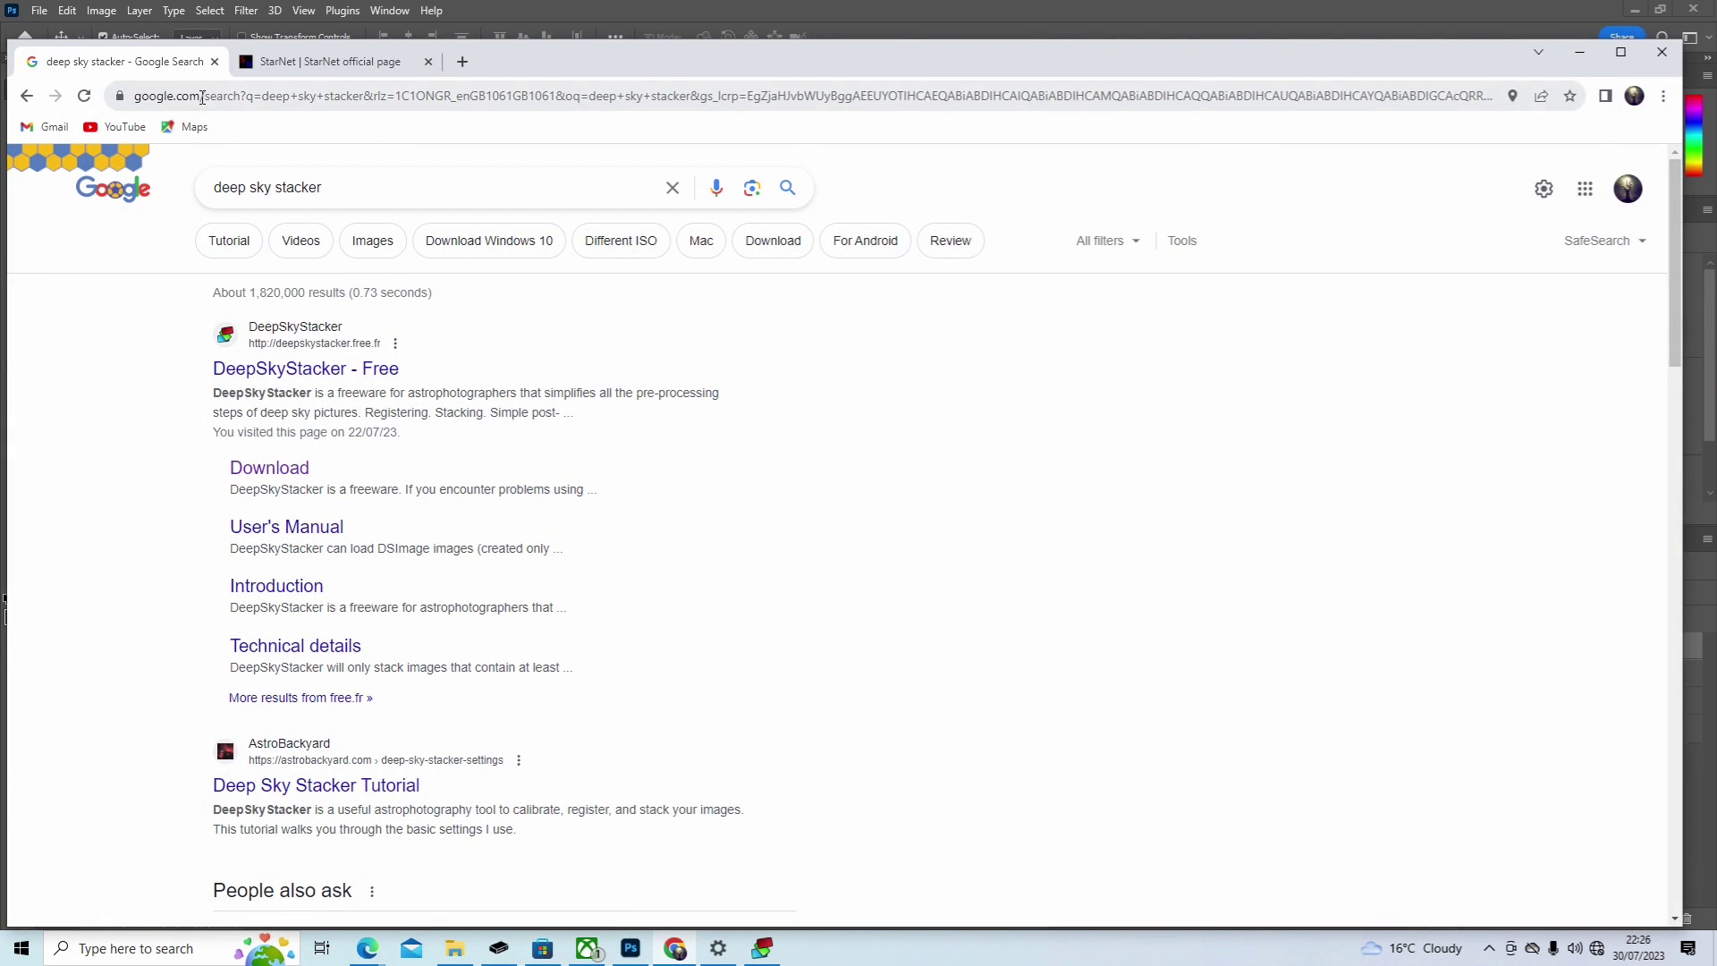
left_click(321, 65)
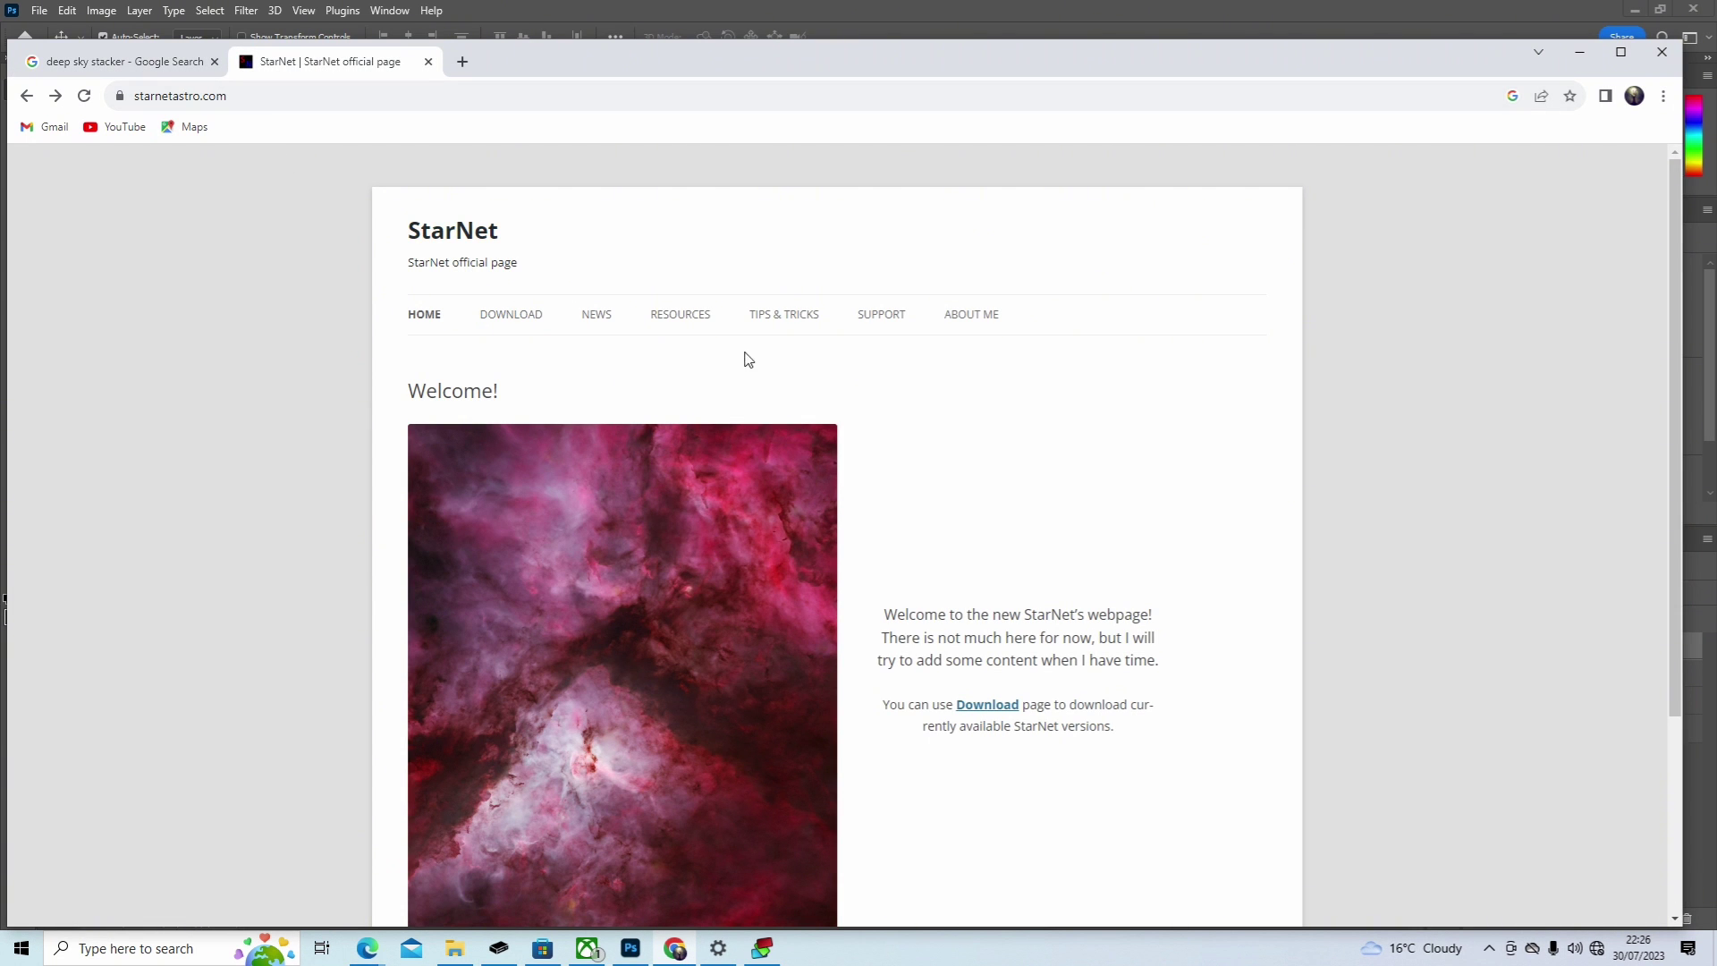
left_click(514, 304)
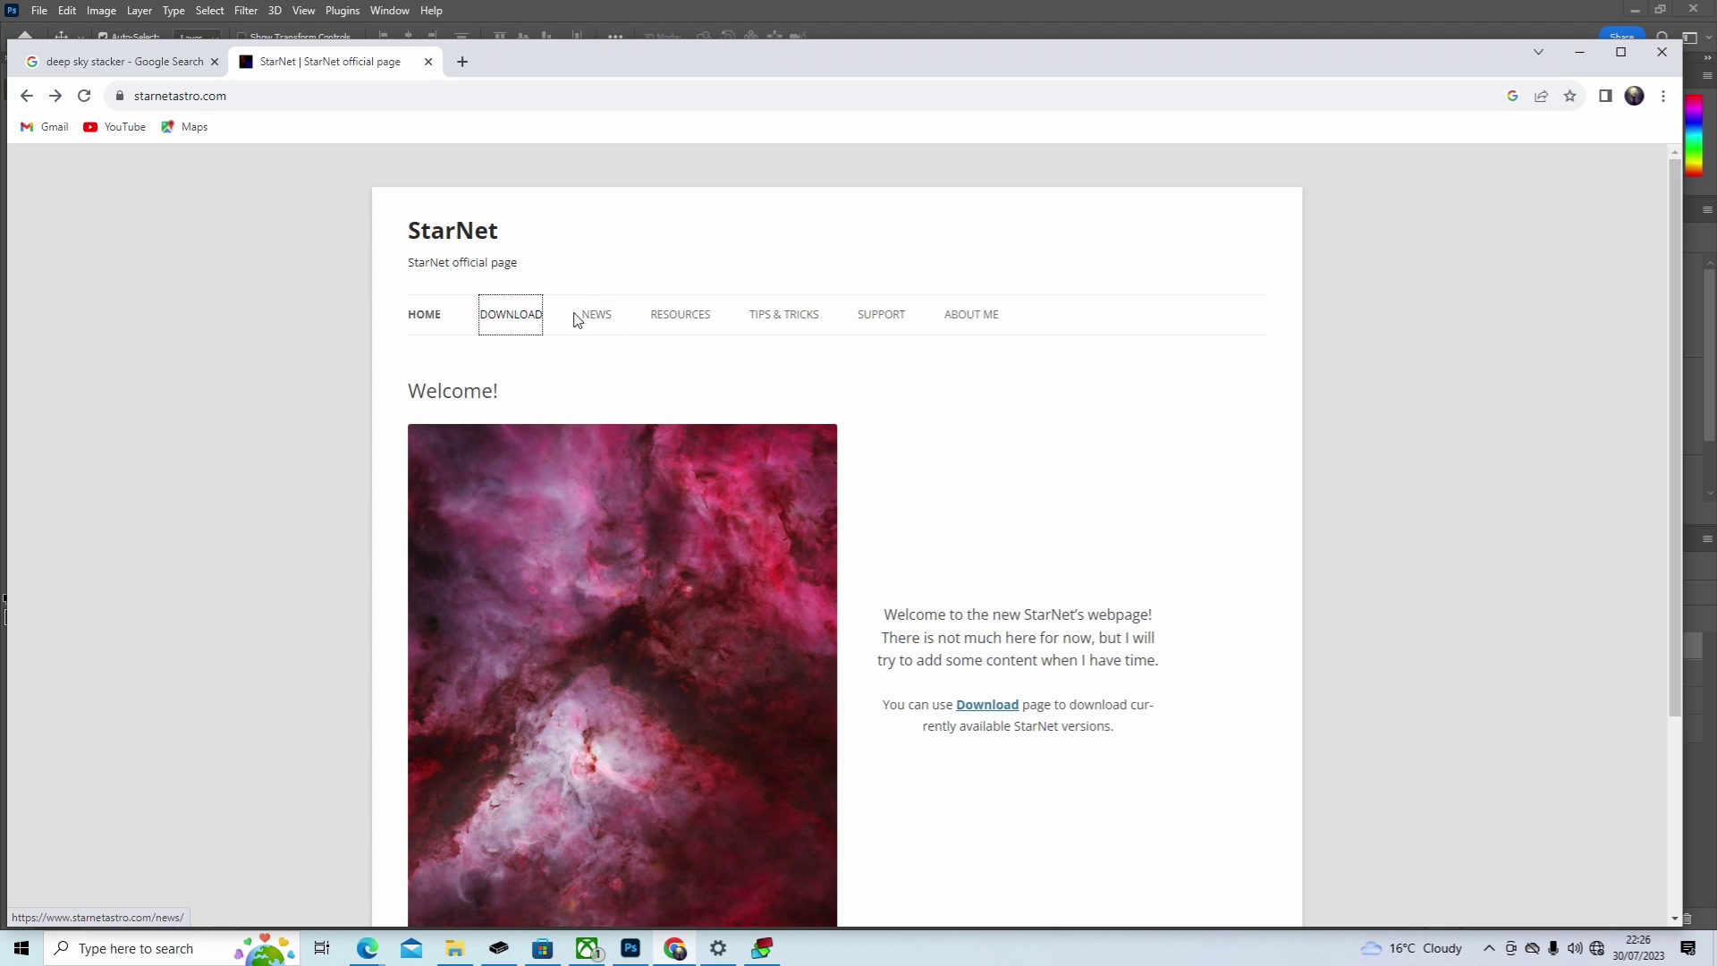
left_click(528, 322)
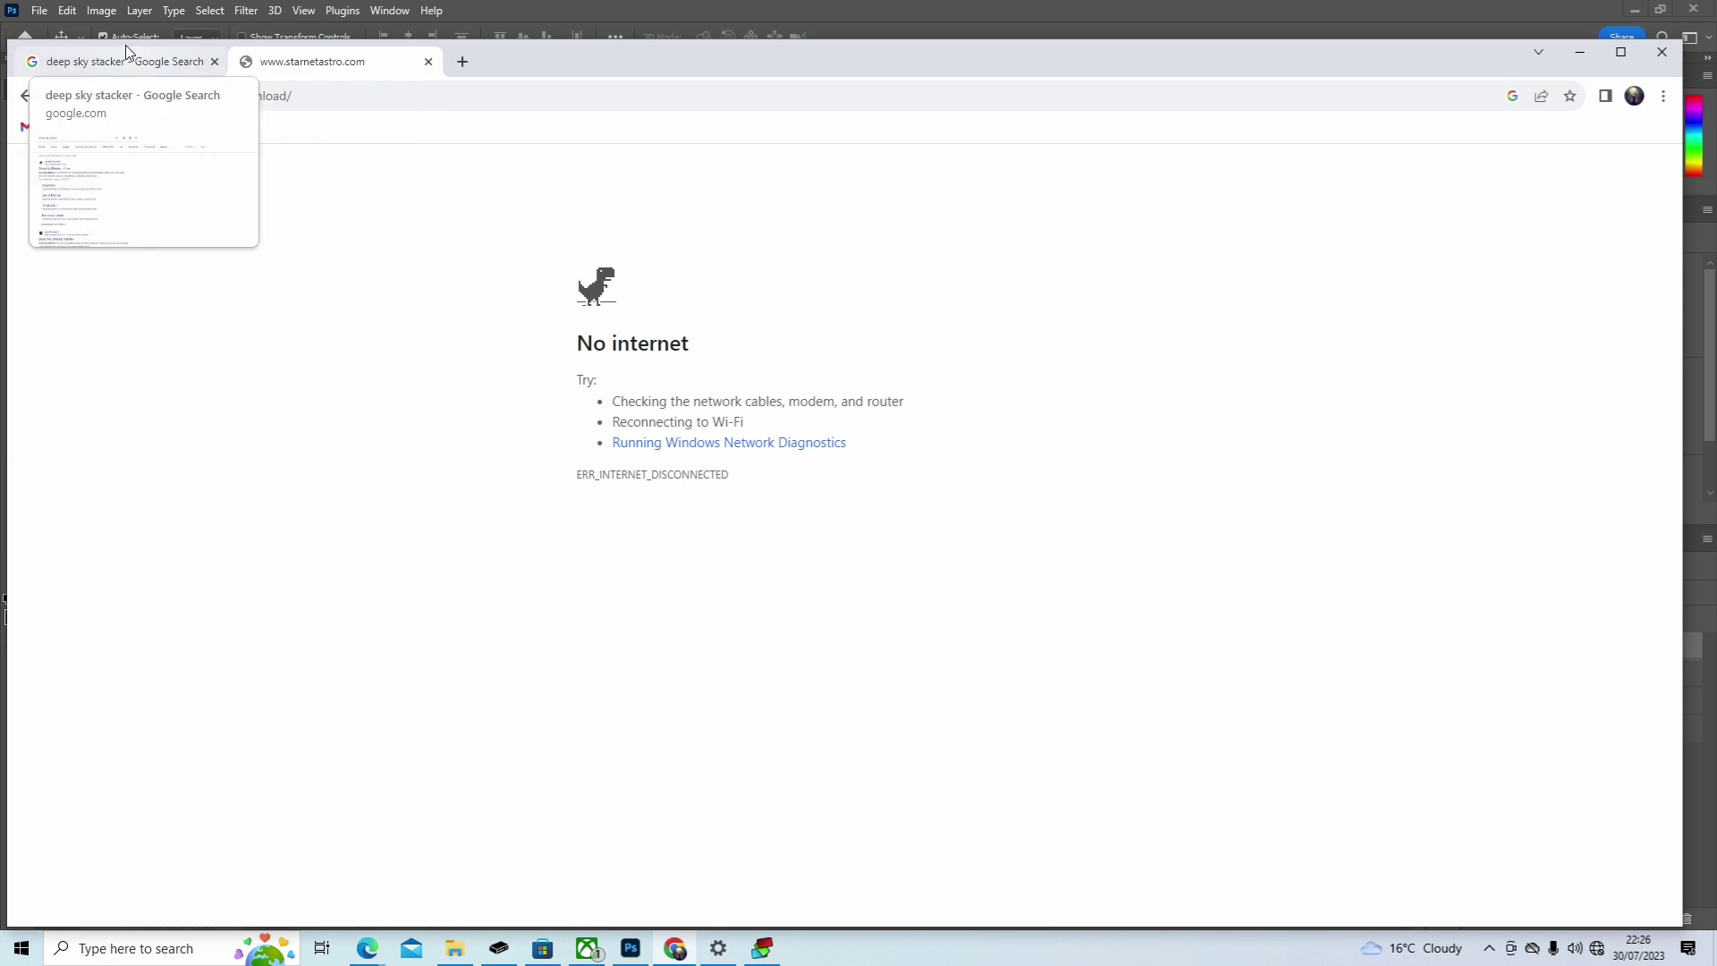
left_click(1580, 55)
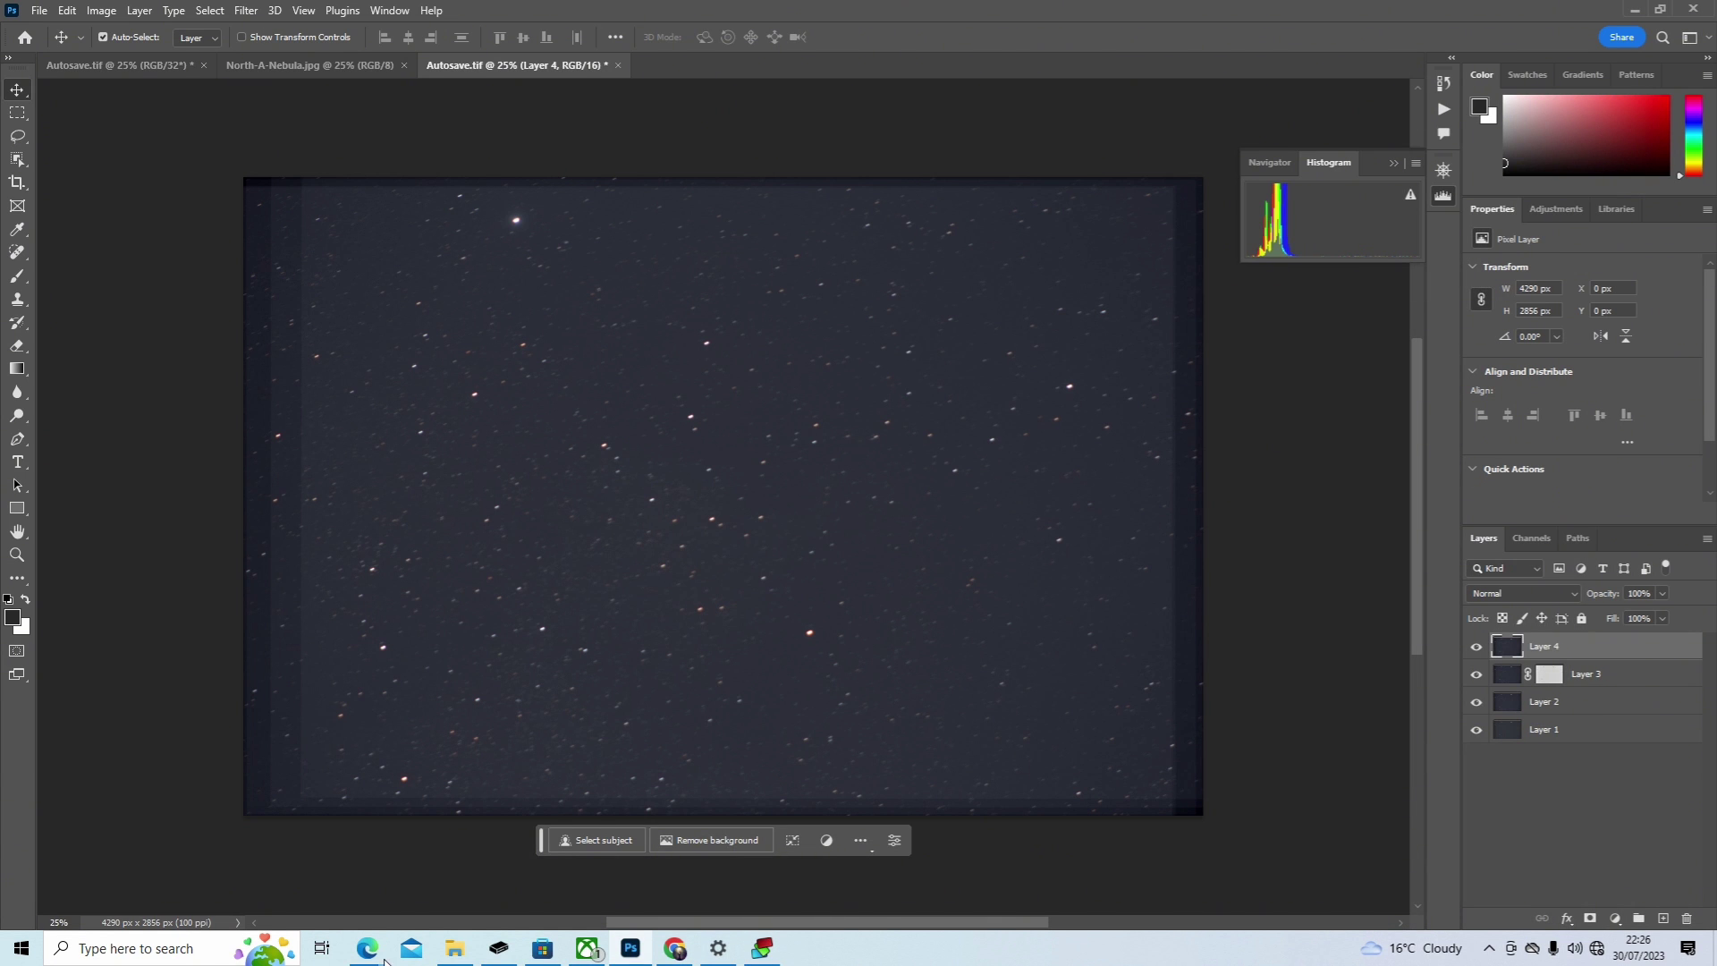
Step: Go to Downloads > StarNetv2GUI_Win > StarNetv2GUI_Win and select starnetGUI
left_click(451, 950)
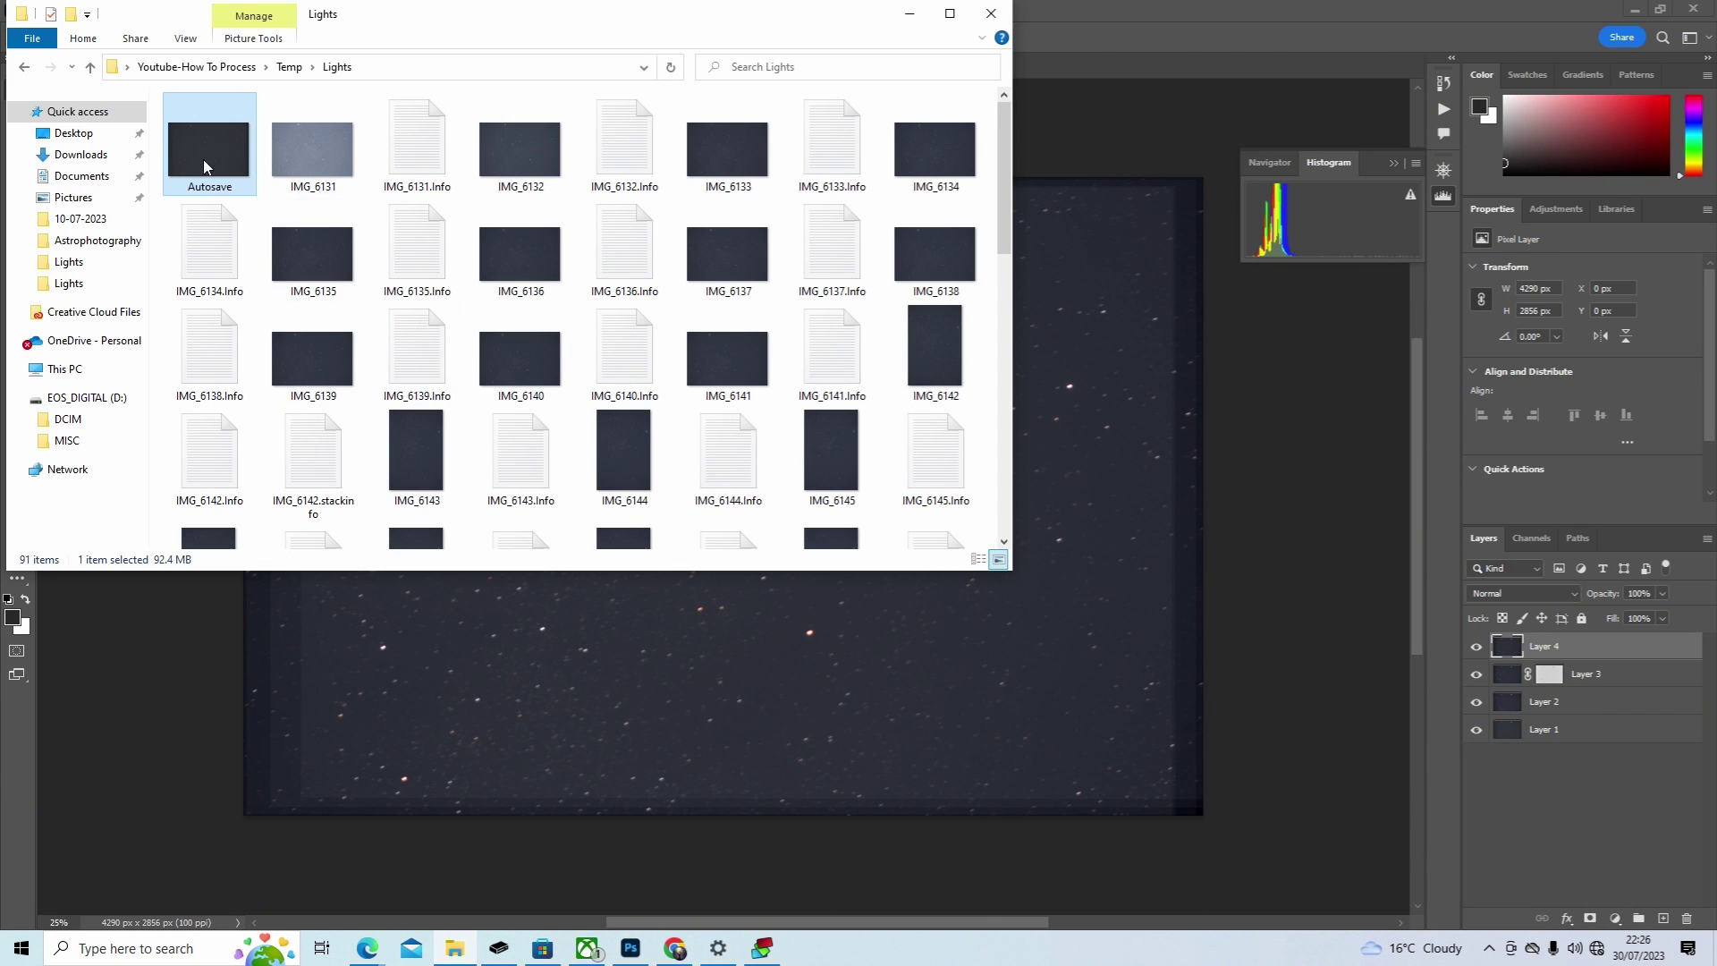
left_click(91, 158)
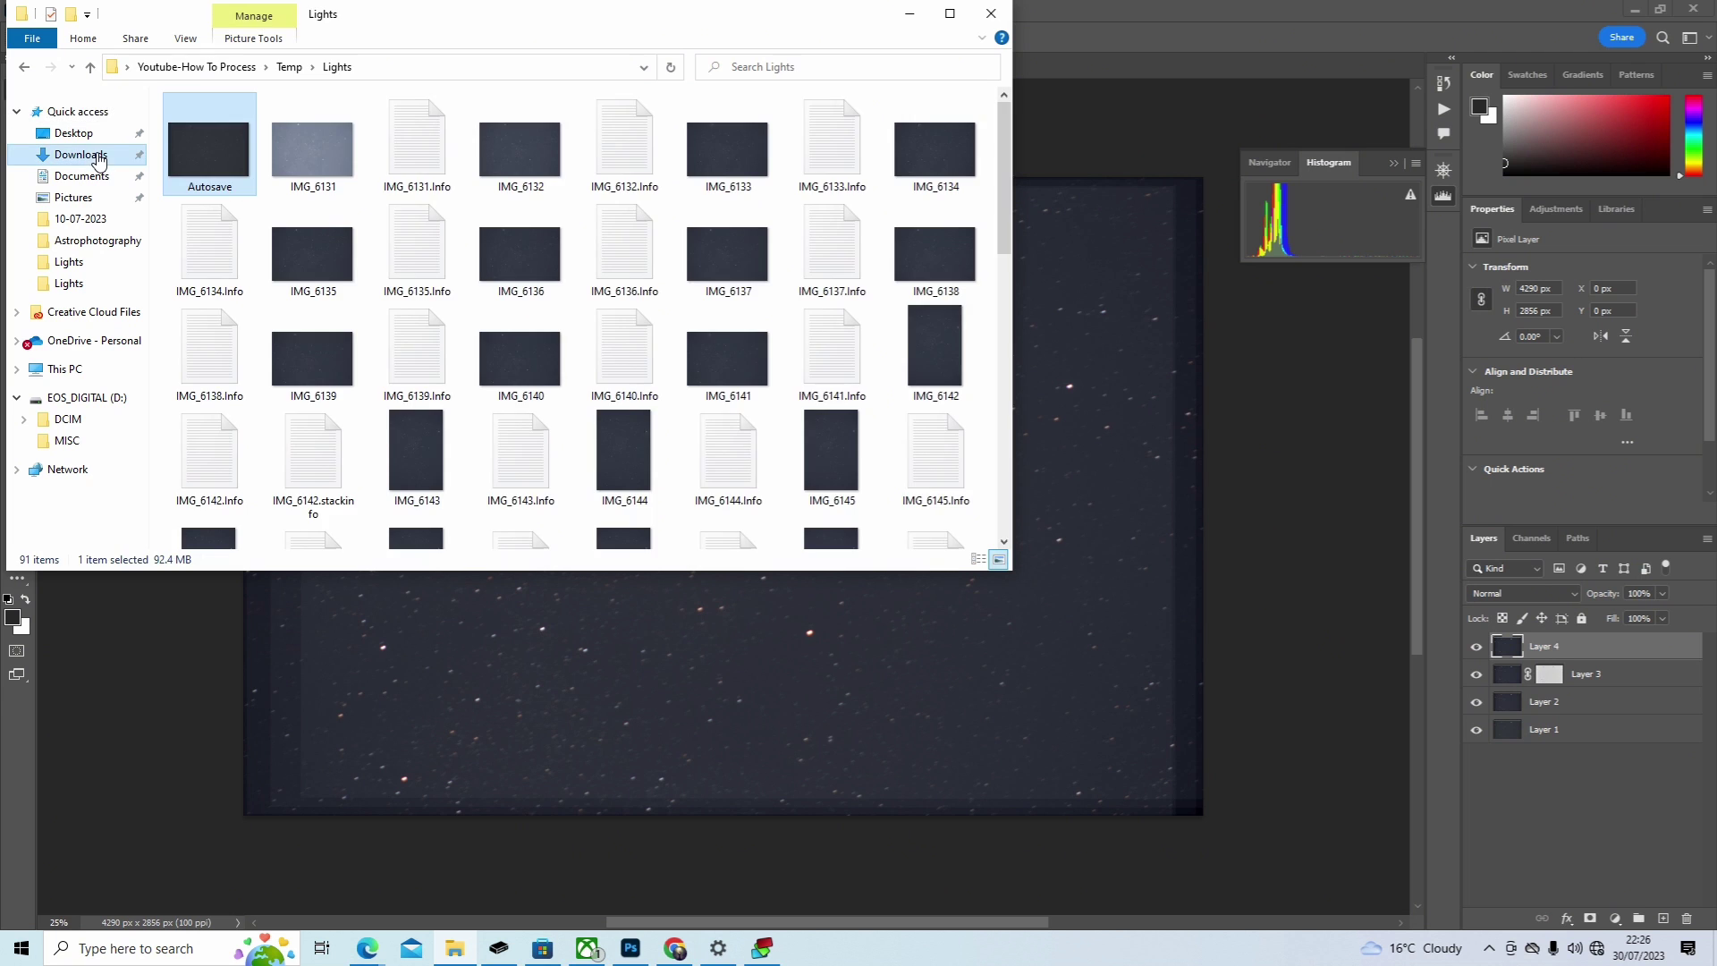
scroll(240, 322, "down", 6)
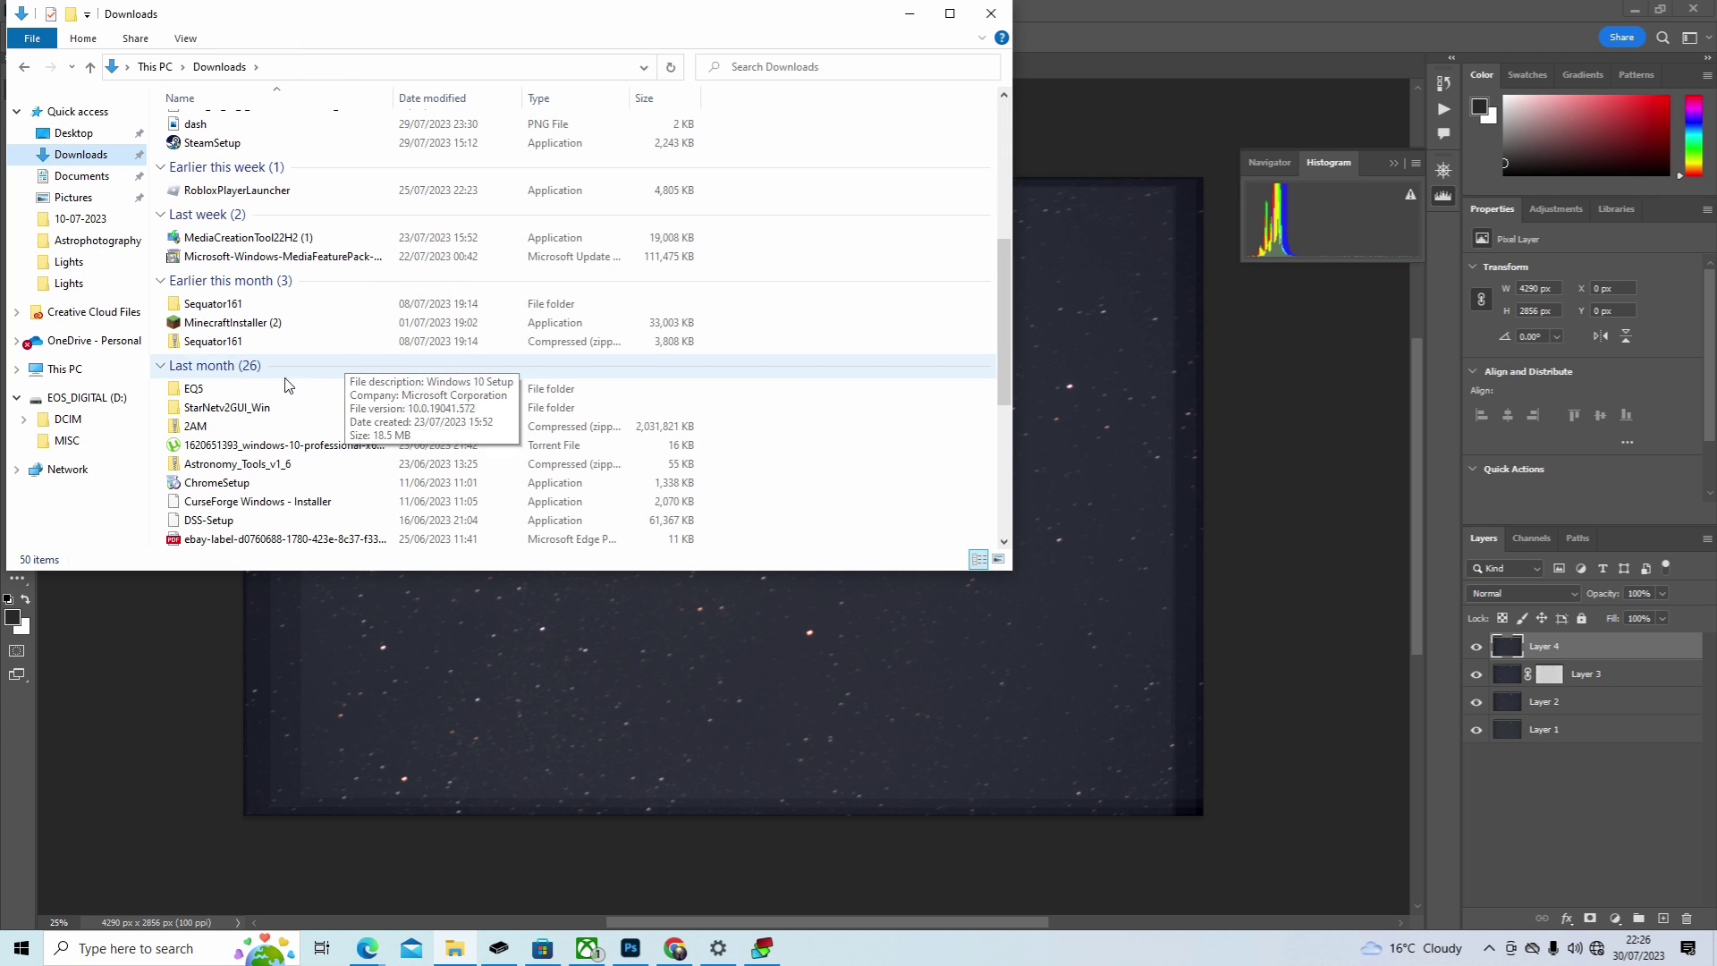
left_click(241, 407)
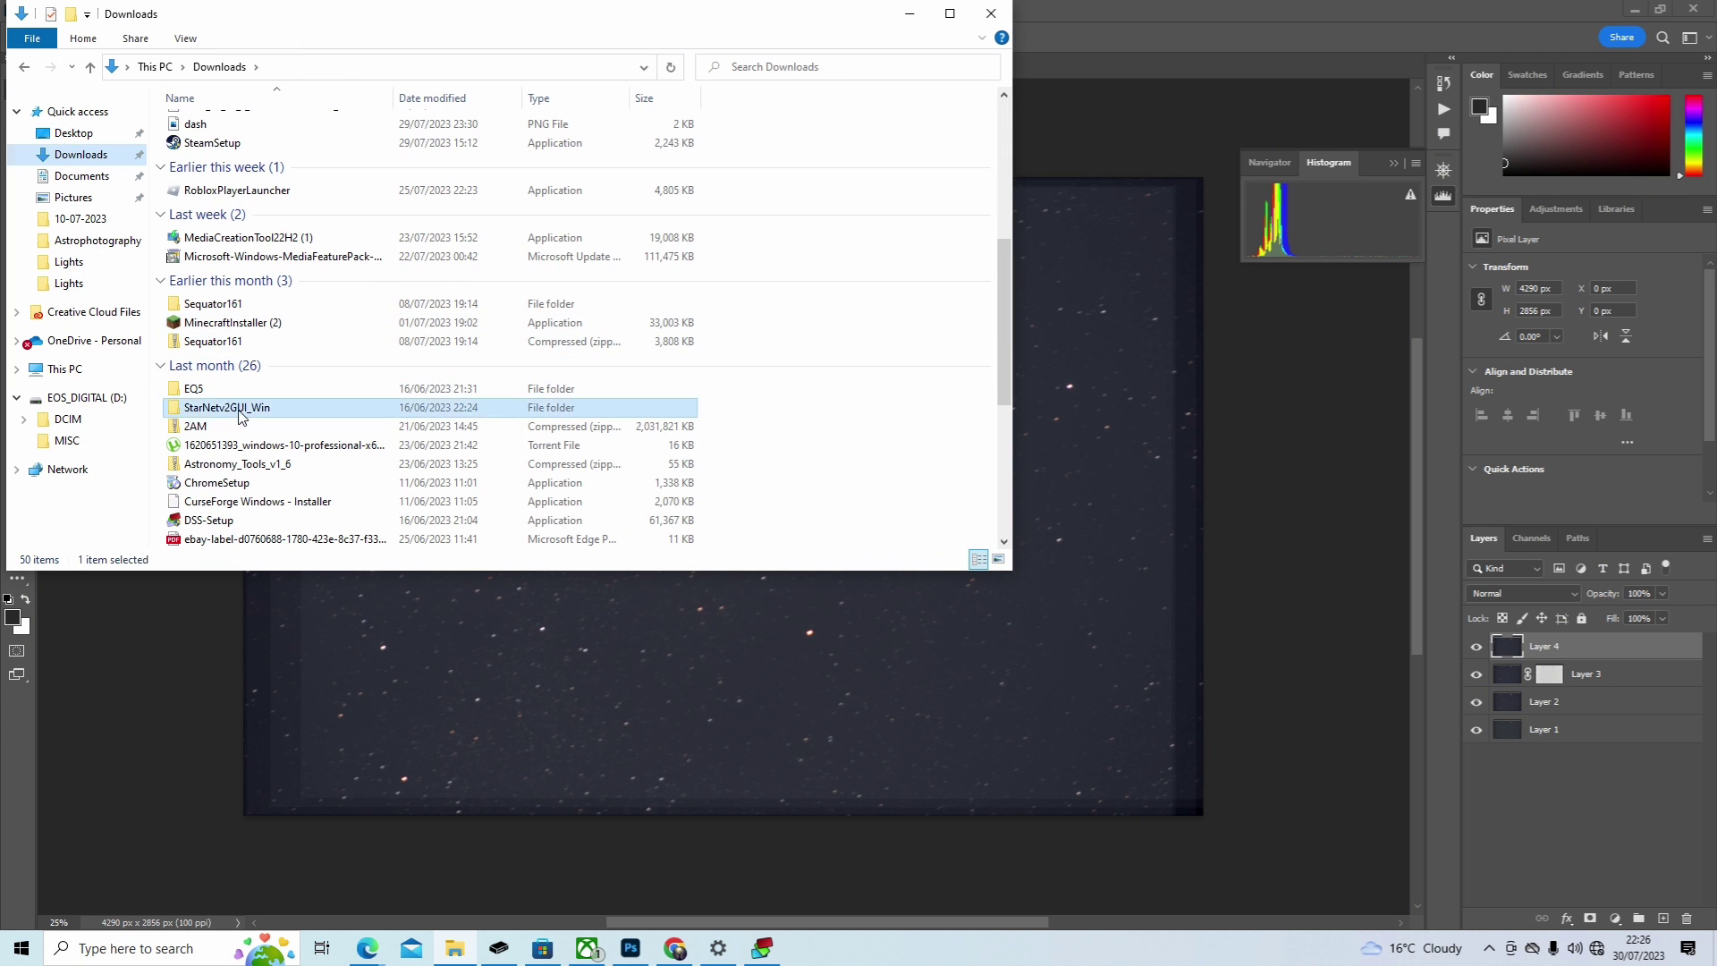
double_click(241, 407)
double_click(253, 125)
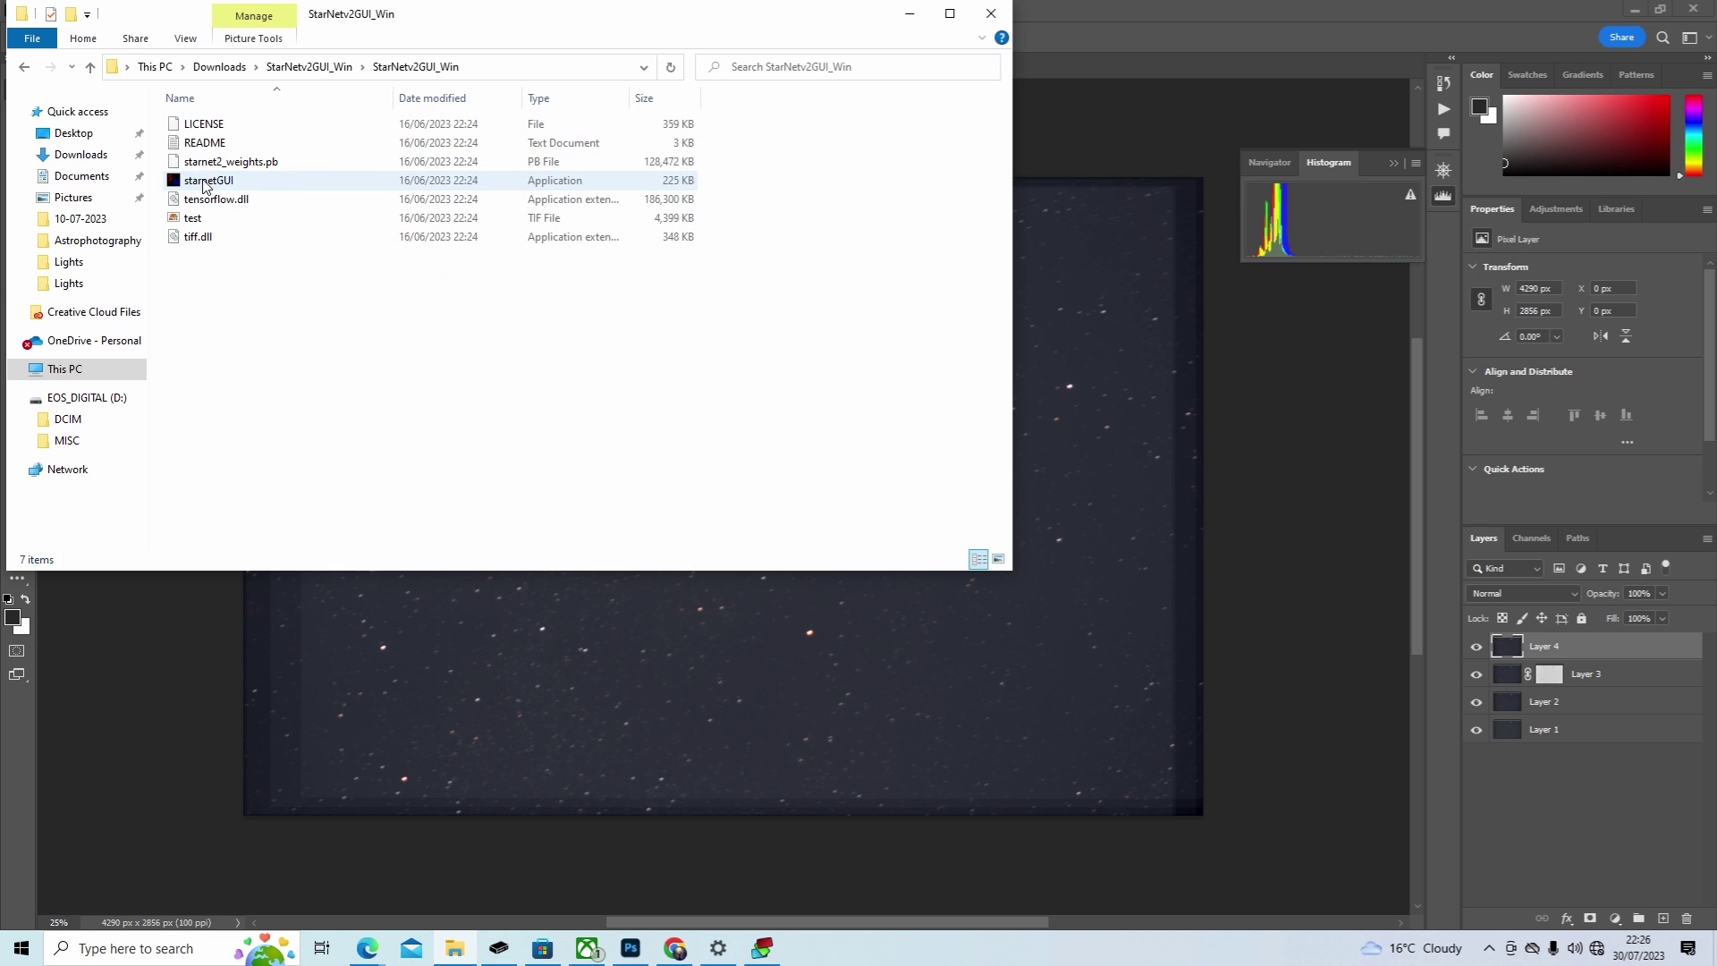
left_click(205, 185)
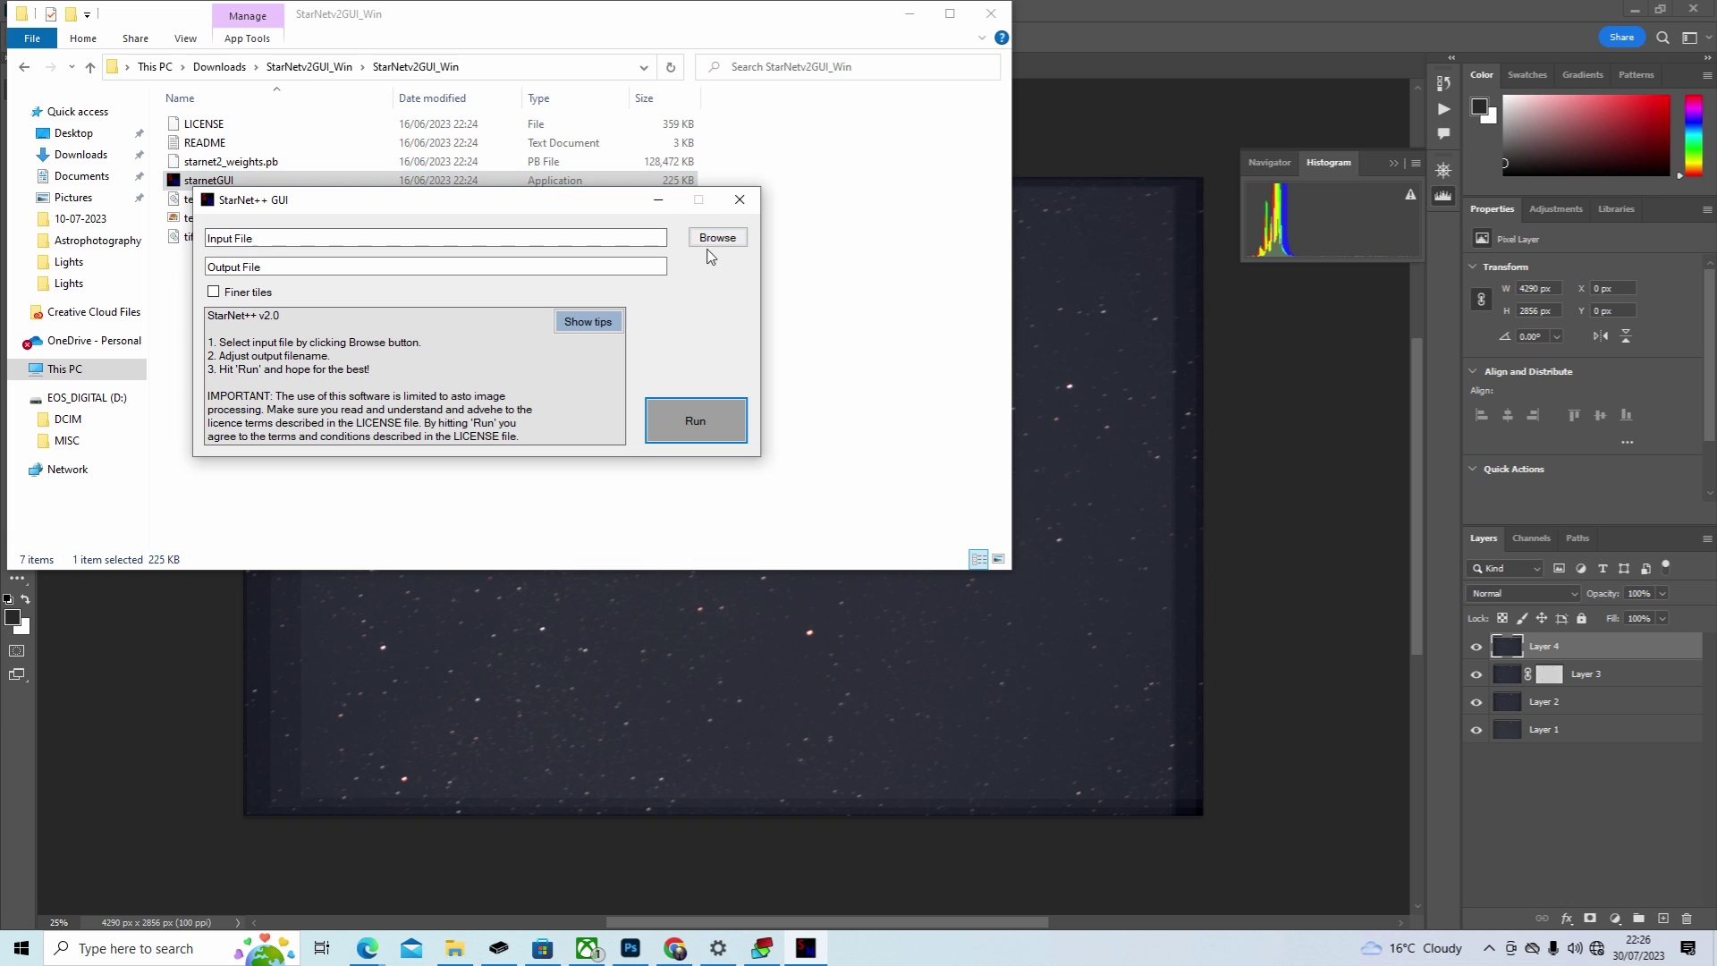
Step: Load Stars from Desktop > Youtube-How To Process > Temp > Lights as the input image
left_click(711, 240)
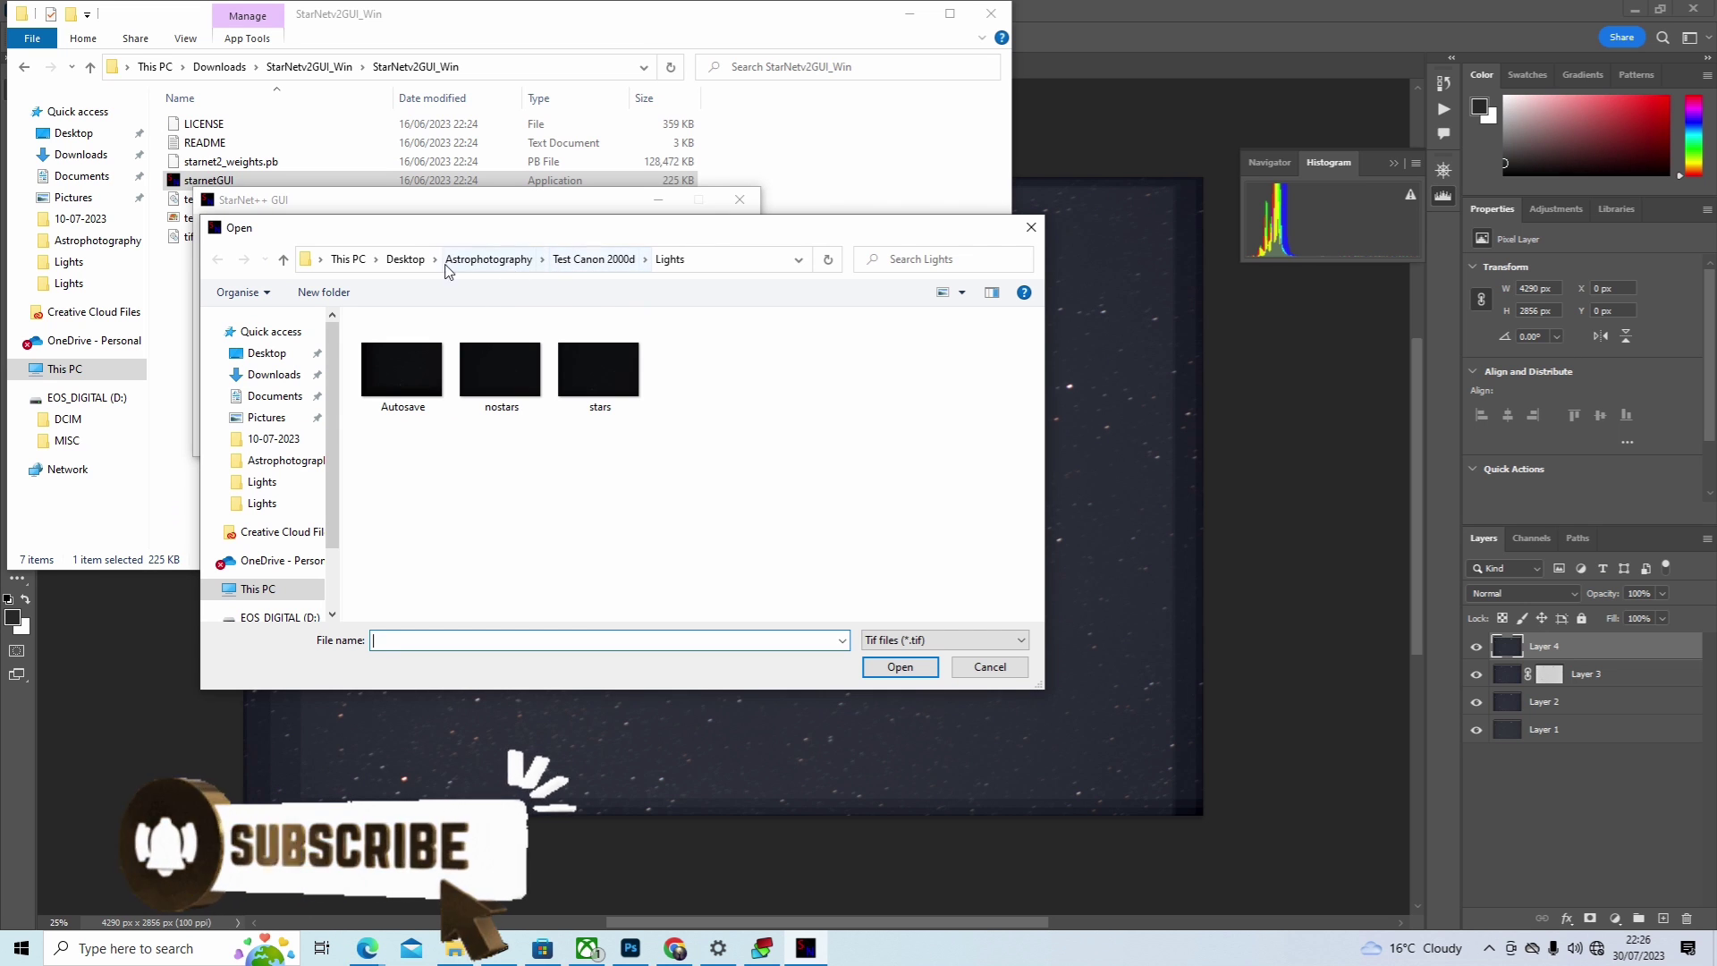
left_click(407, 259)
double_click(648, 321)
double_click(393, 345)
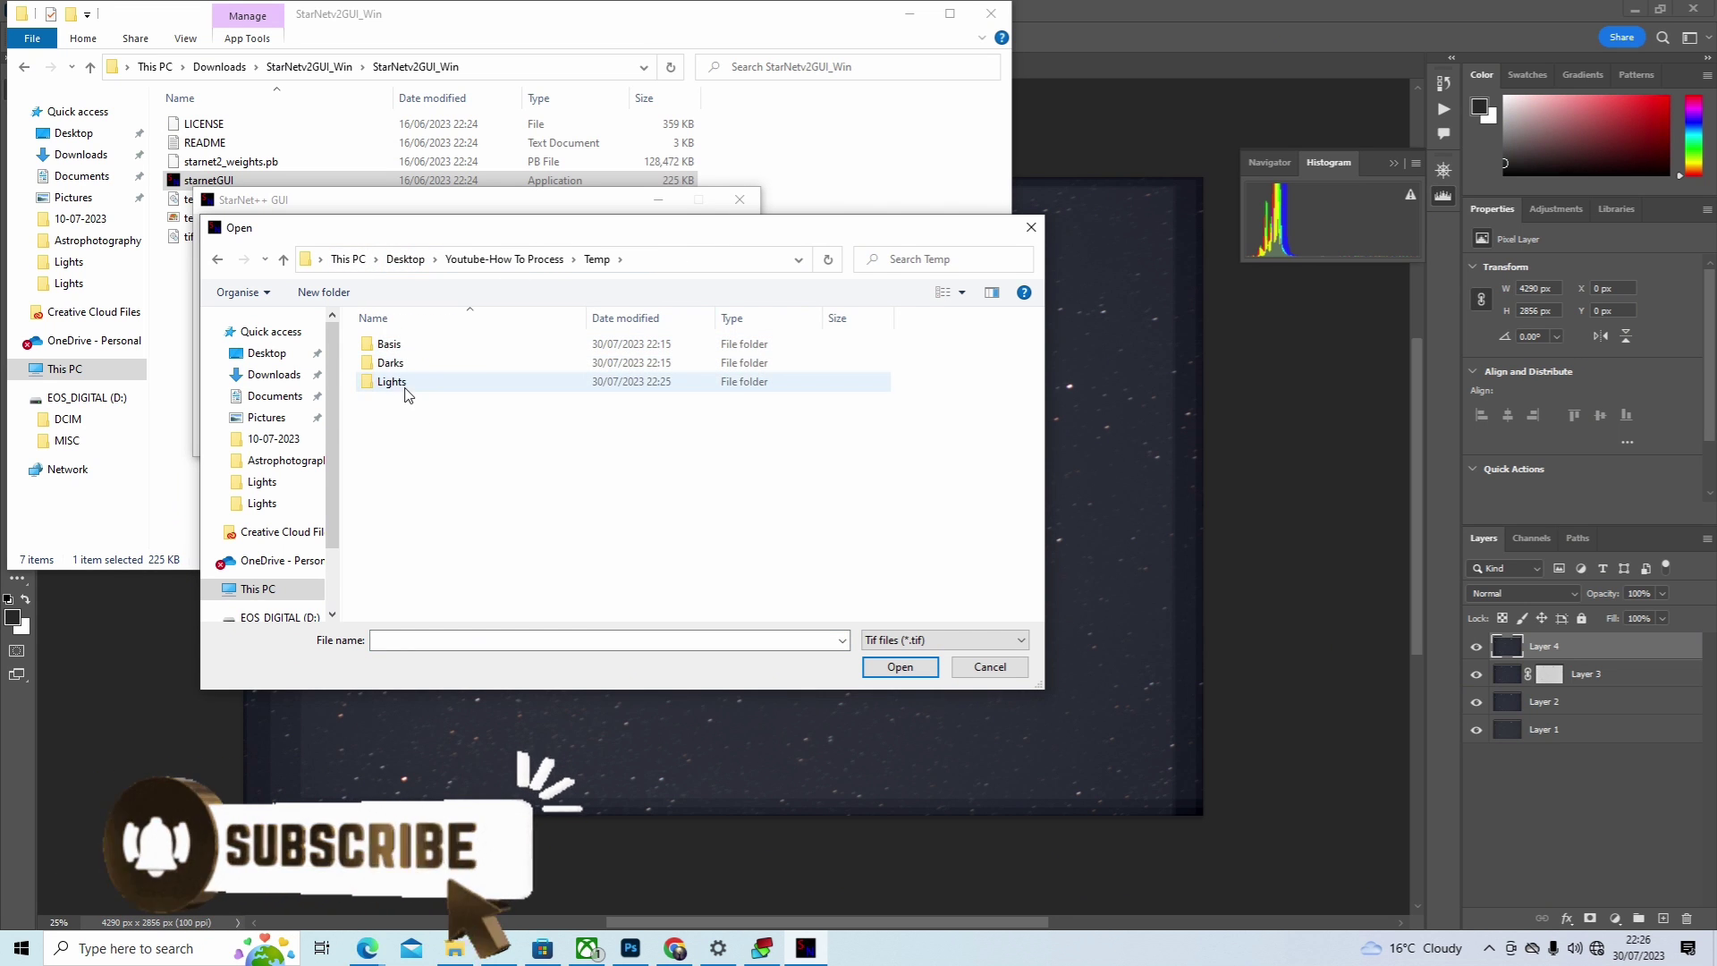
double_click(404, 385)
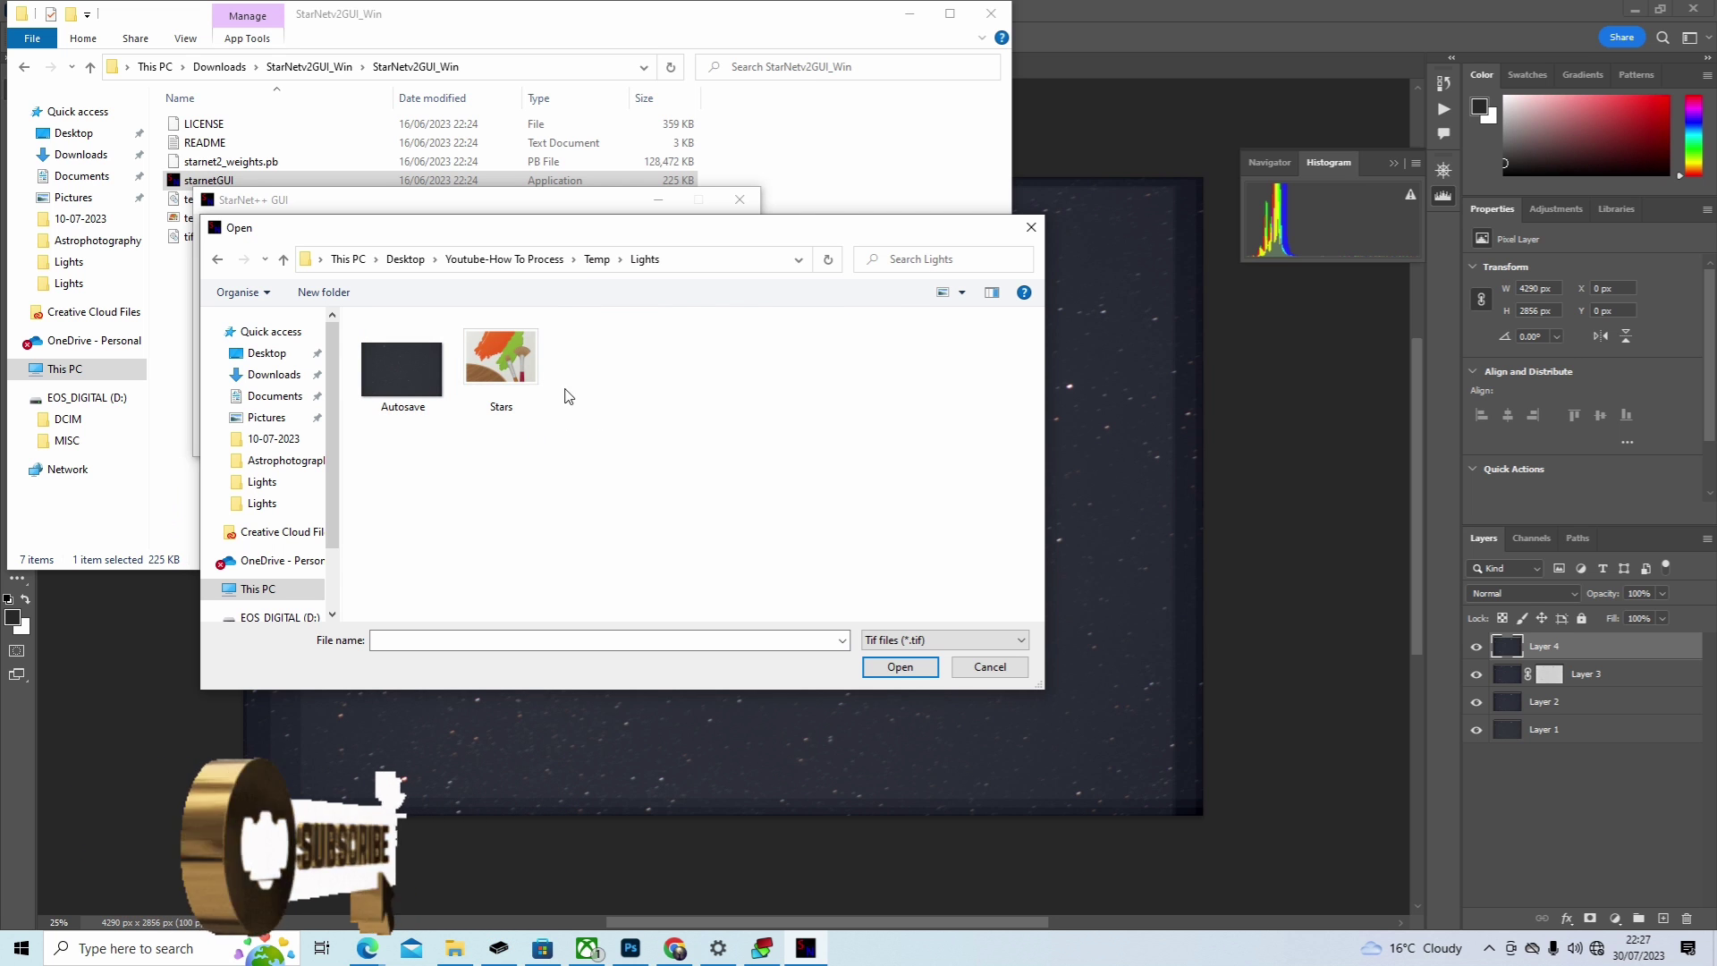
left_click(501, 373)
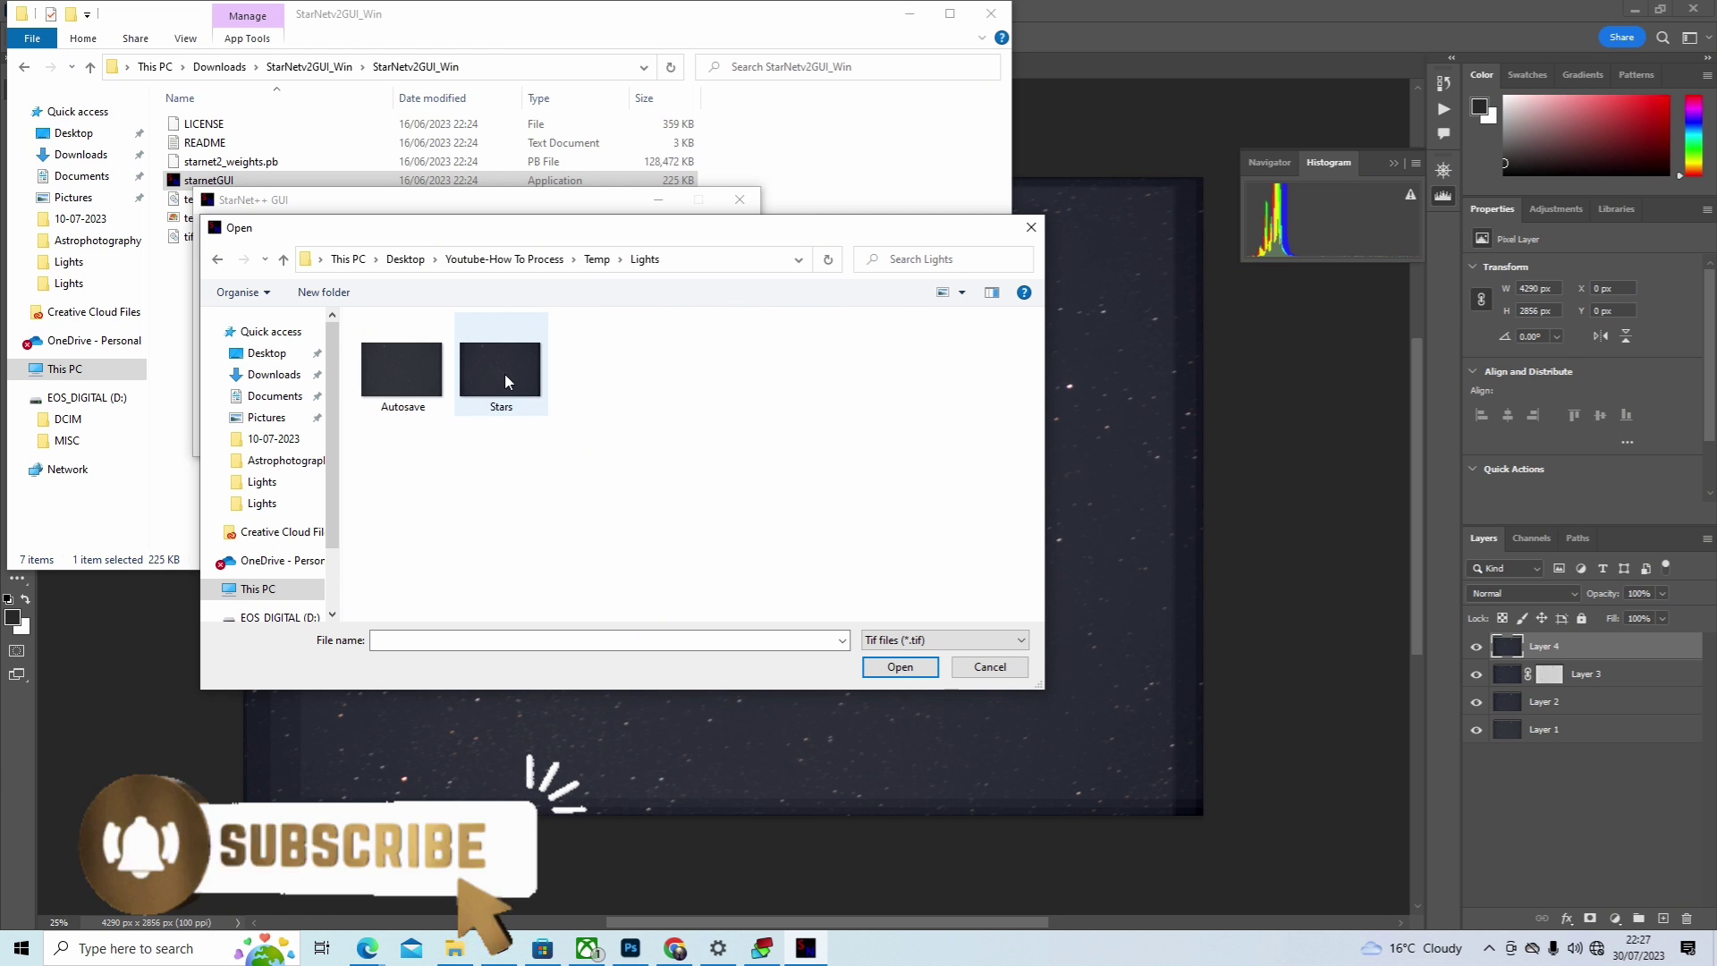
double_click(505, 373)
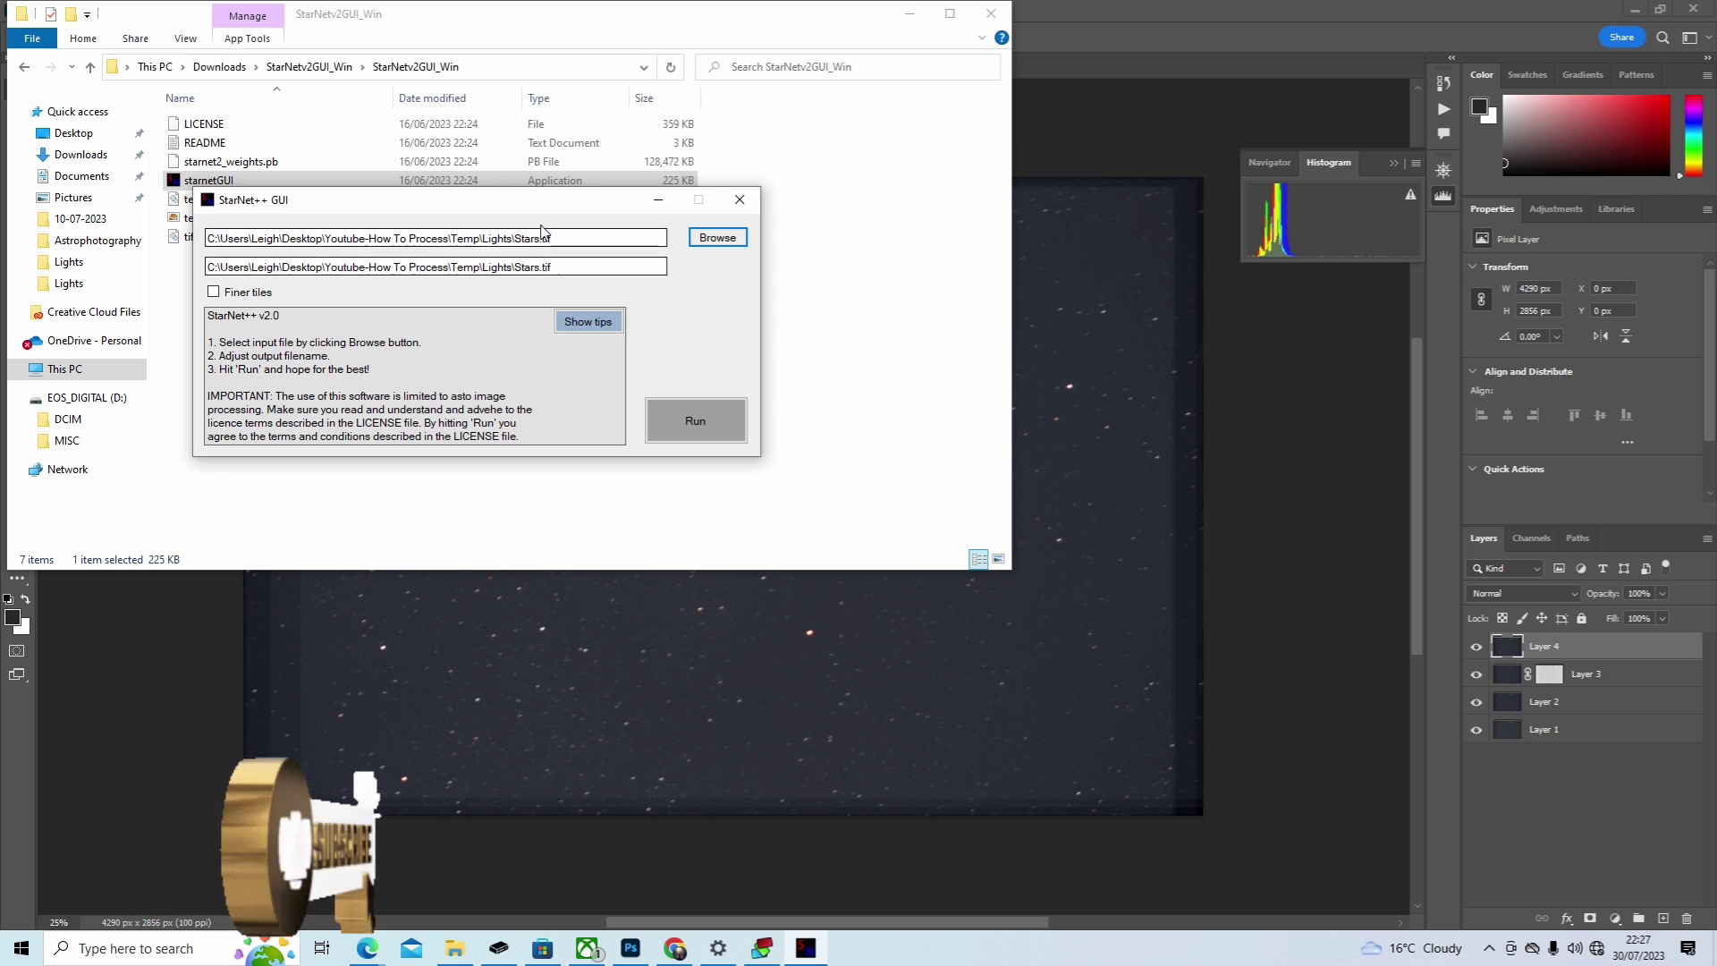
Step: Name the output noStars, run star removal on all 204 tiles, and close StarNet
left_click(517, 266)
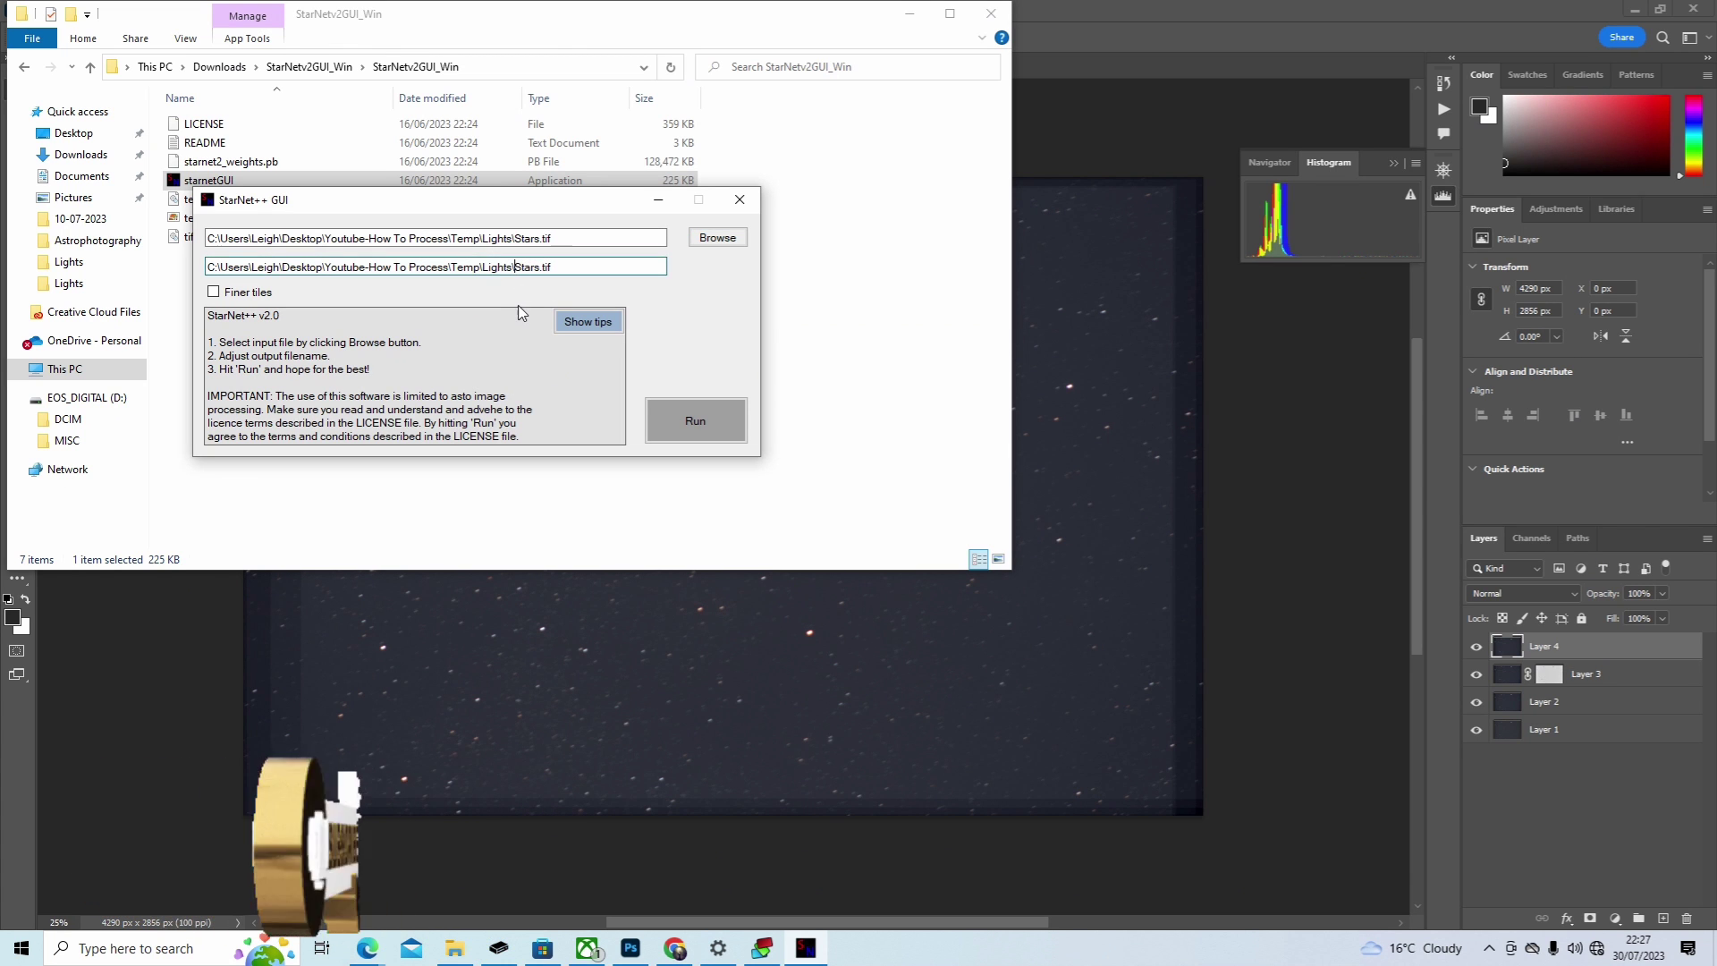
type("no")
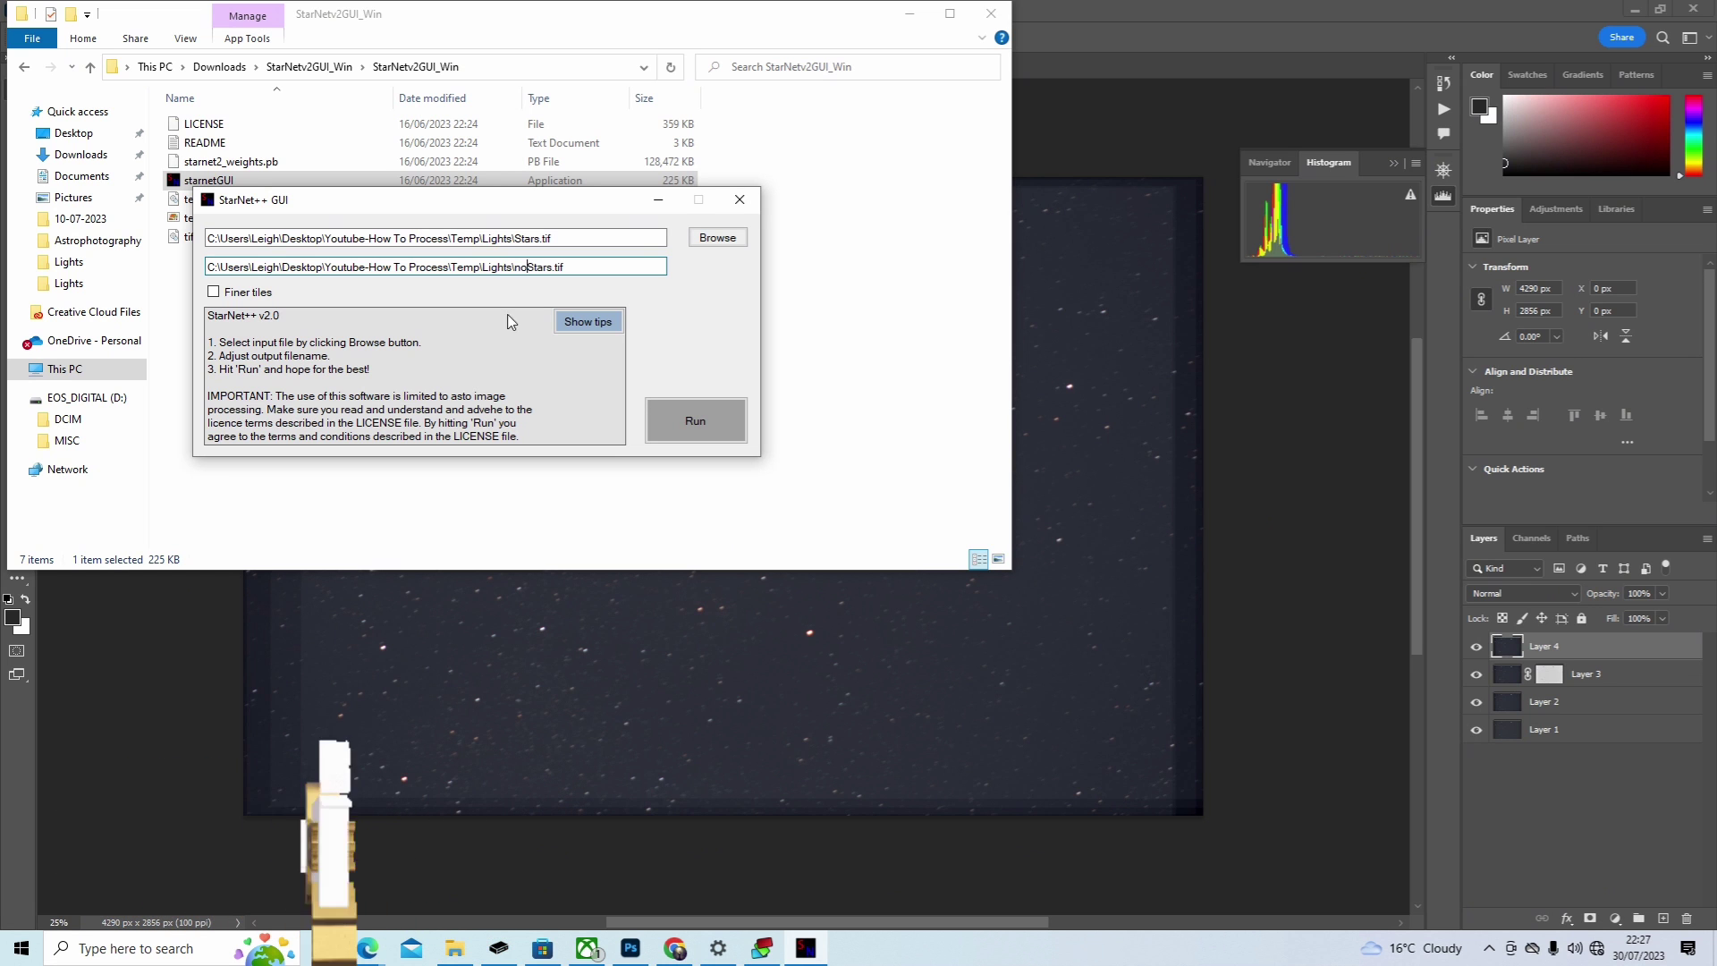
left_click(695, 399)
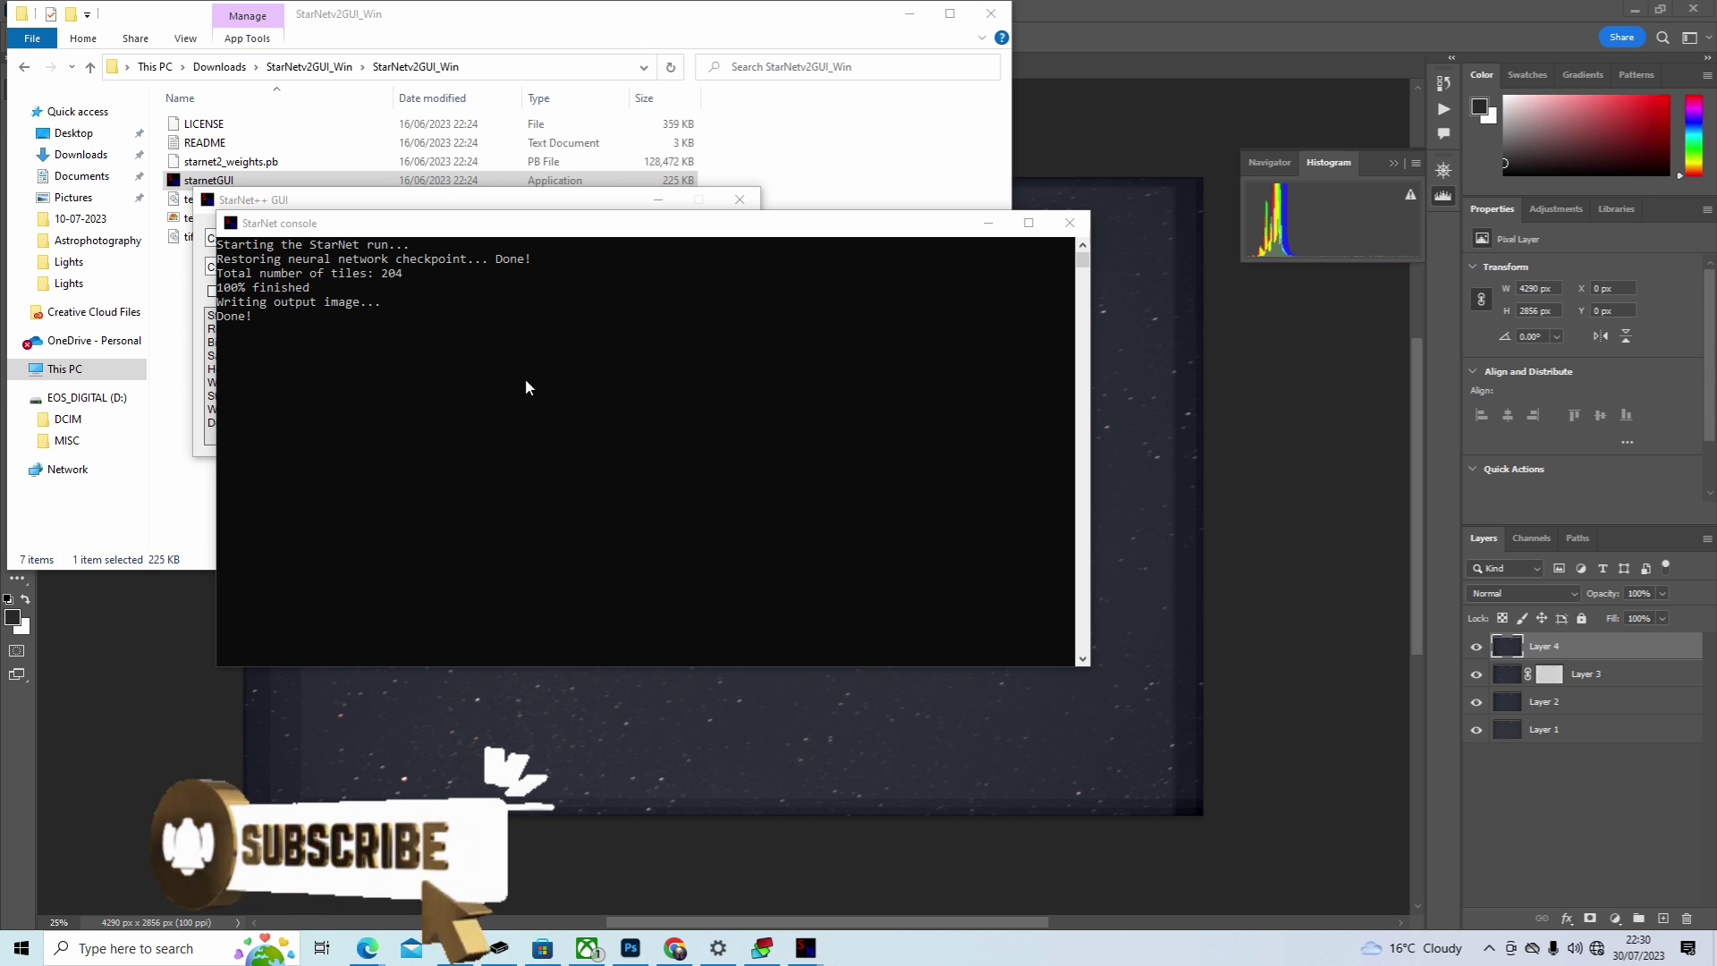
left_click(1071, 223)
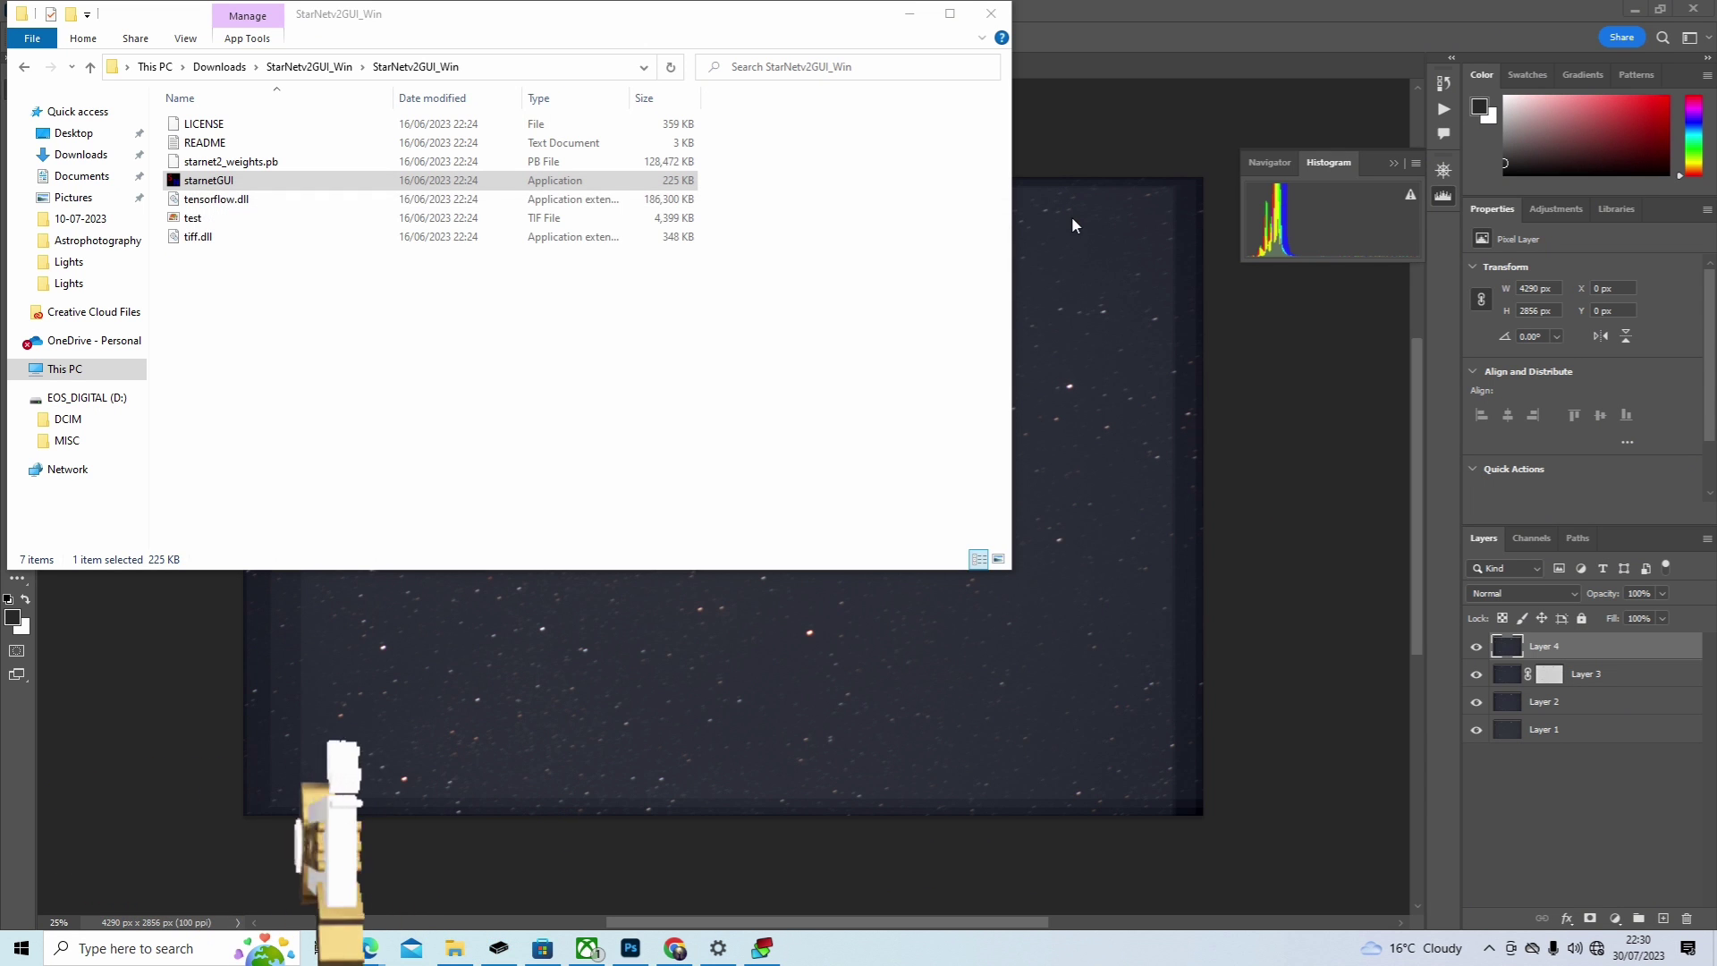
Step: Close Explorer and open noStars.tif from the Lights folder in Photoshop
left_click(991, 12)
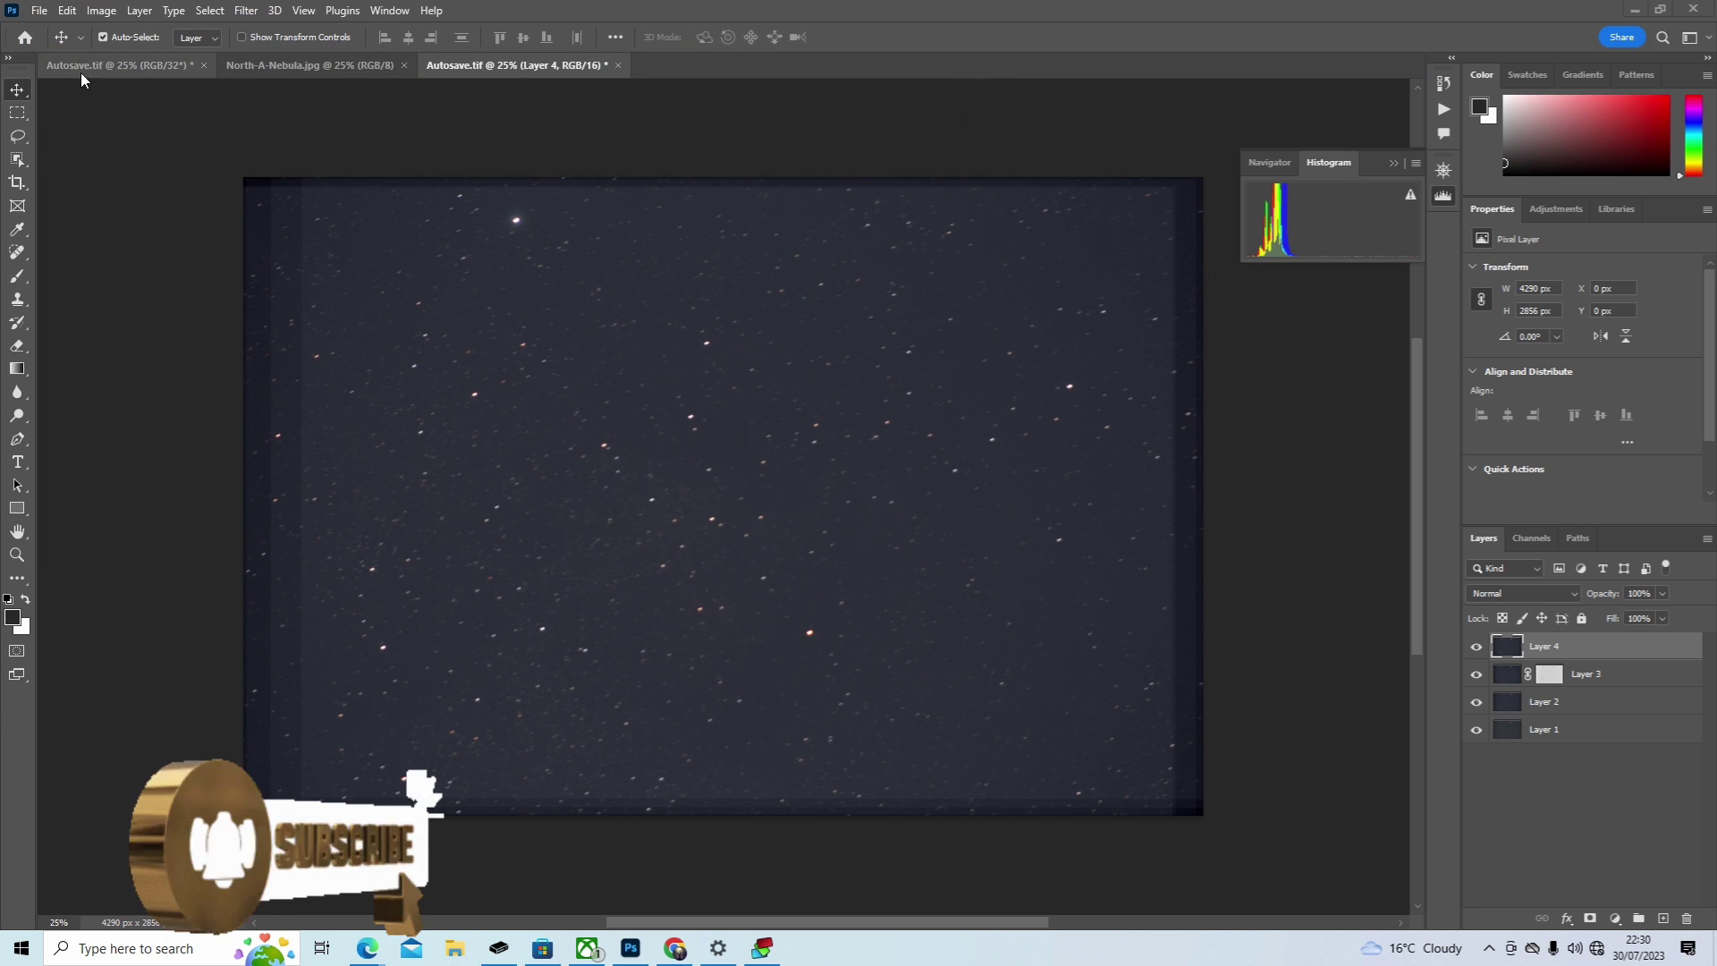
left_click(41, 12)
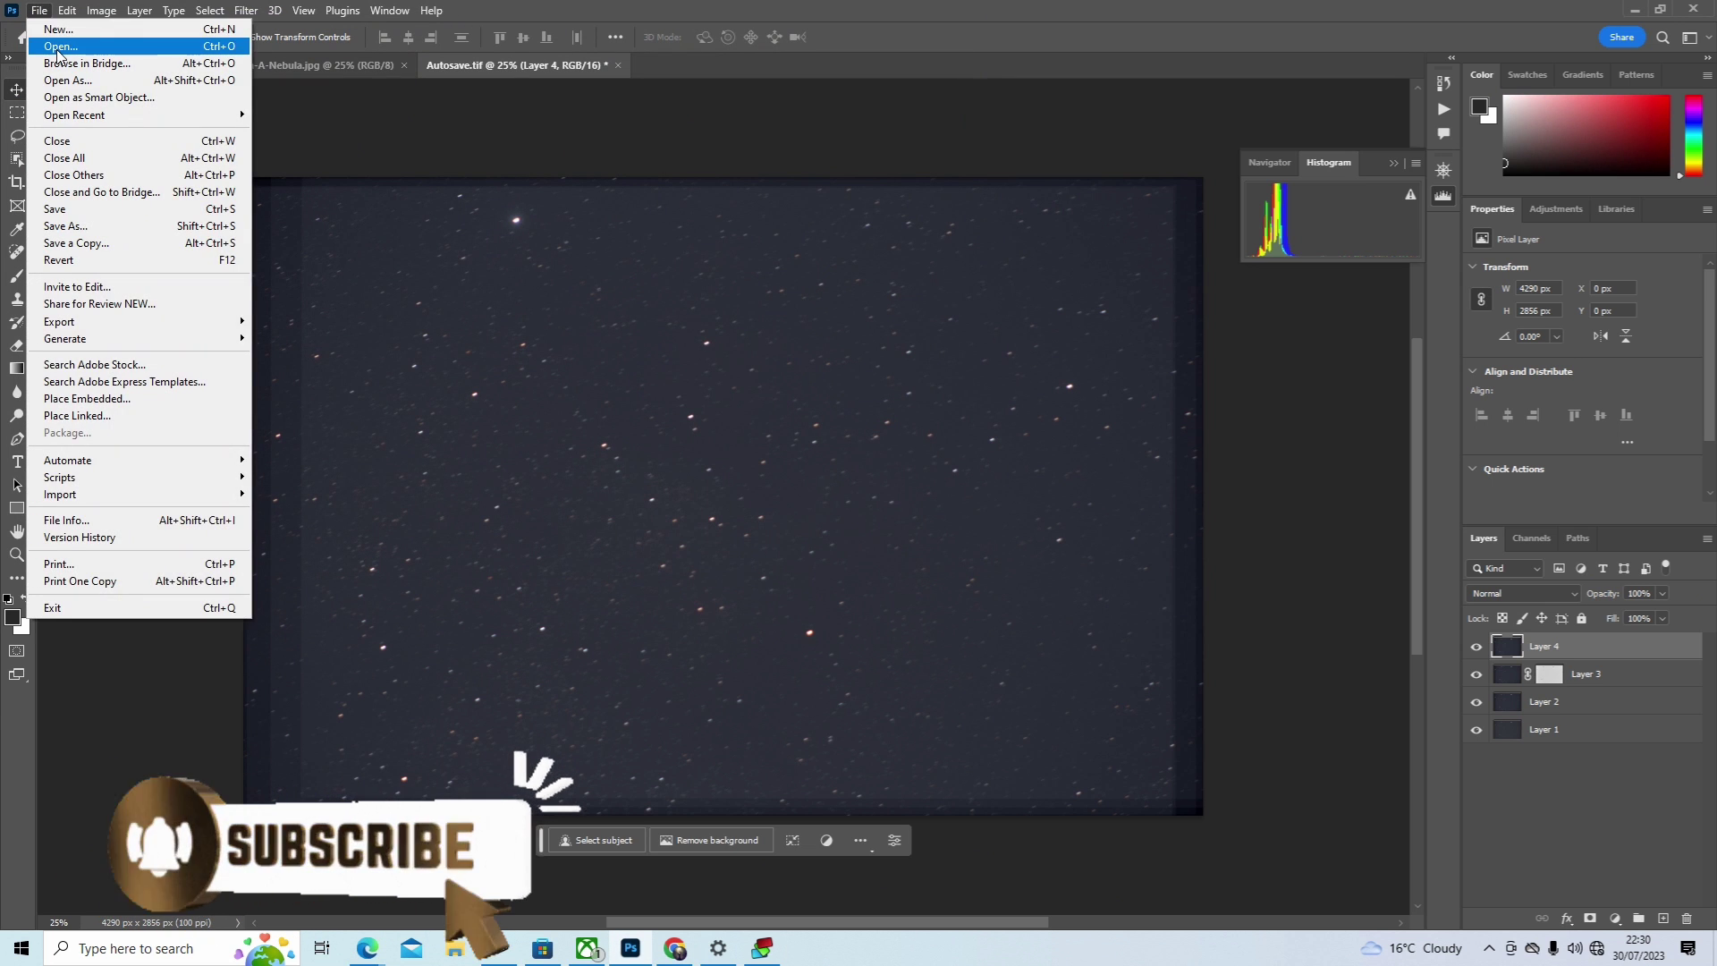
left_click(59, 46)
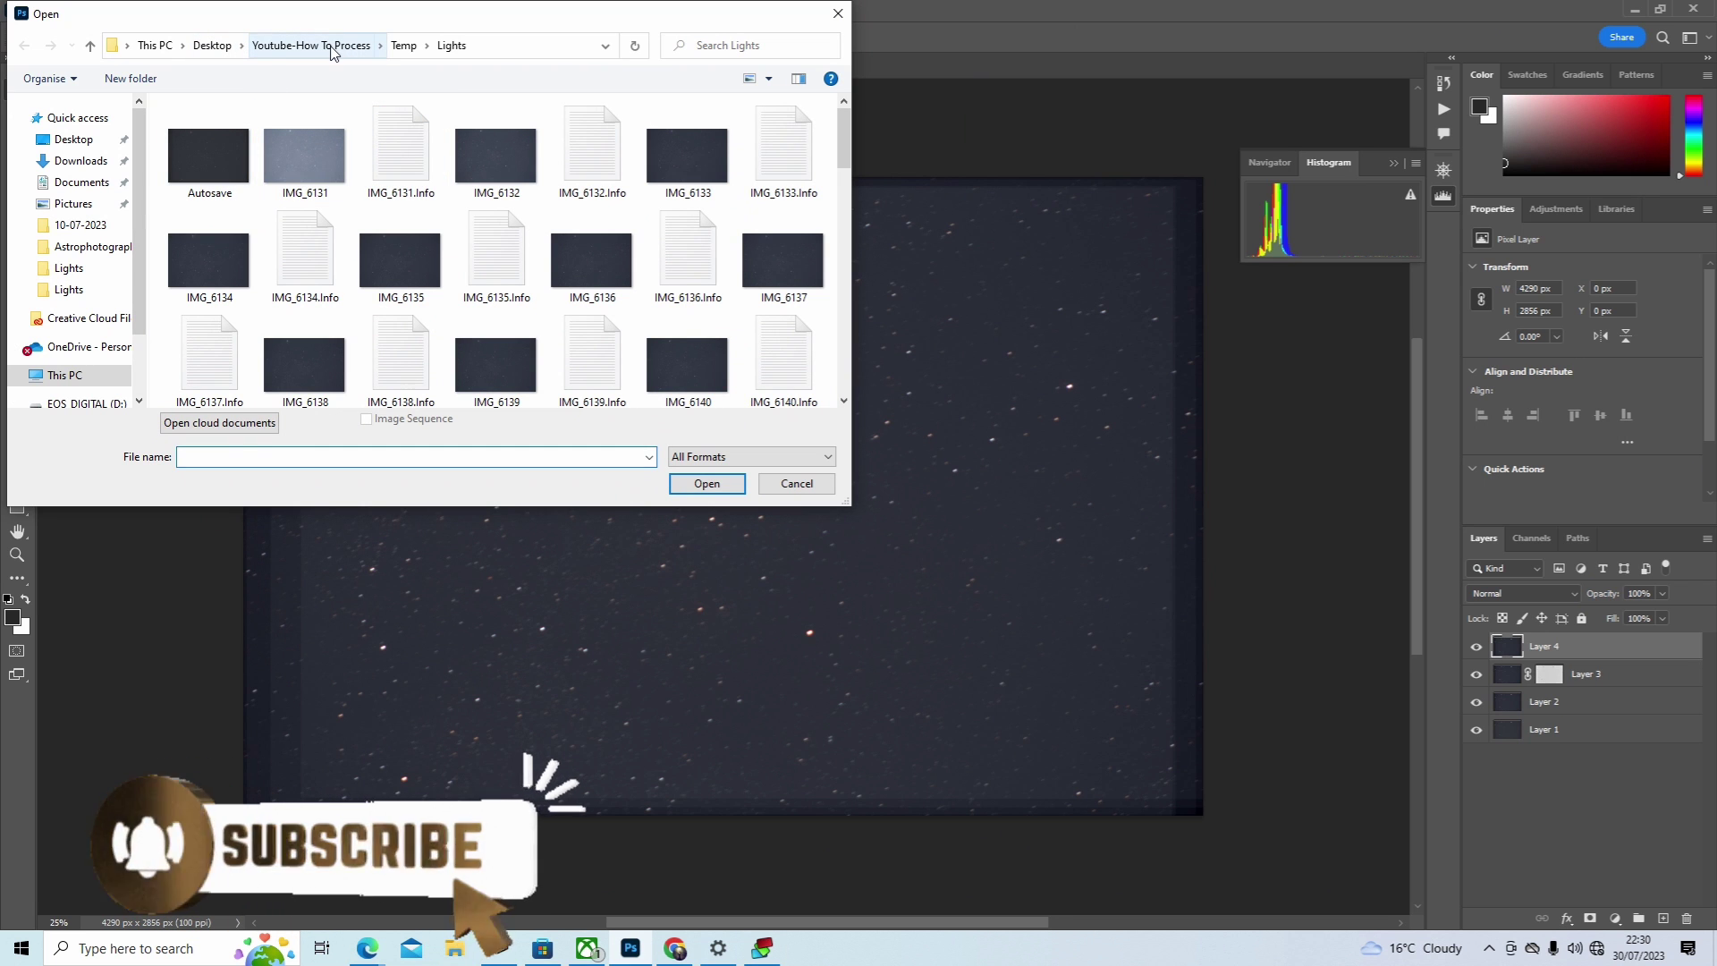
scroll(331, 105, "down", 6)
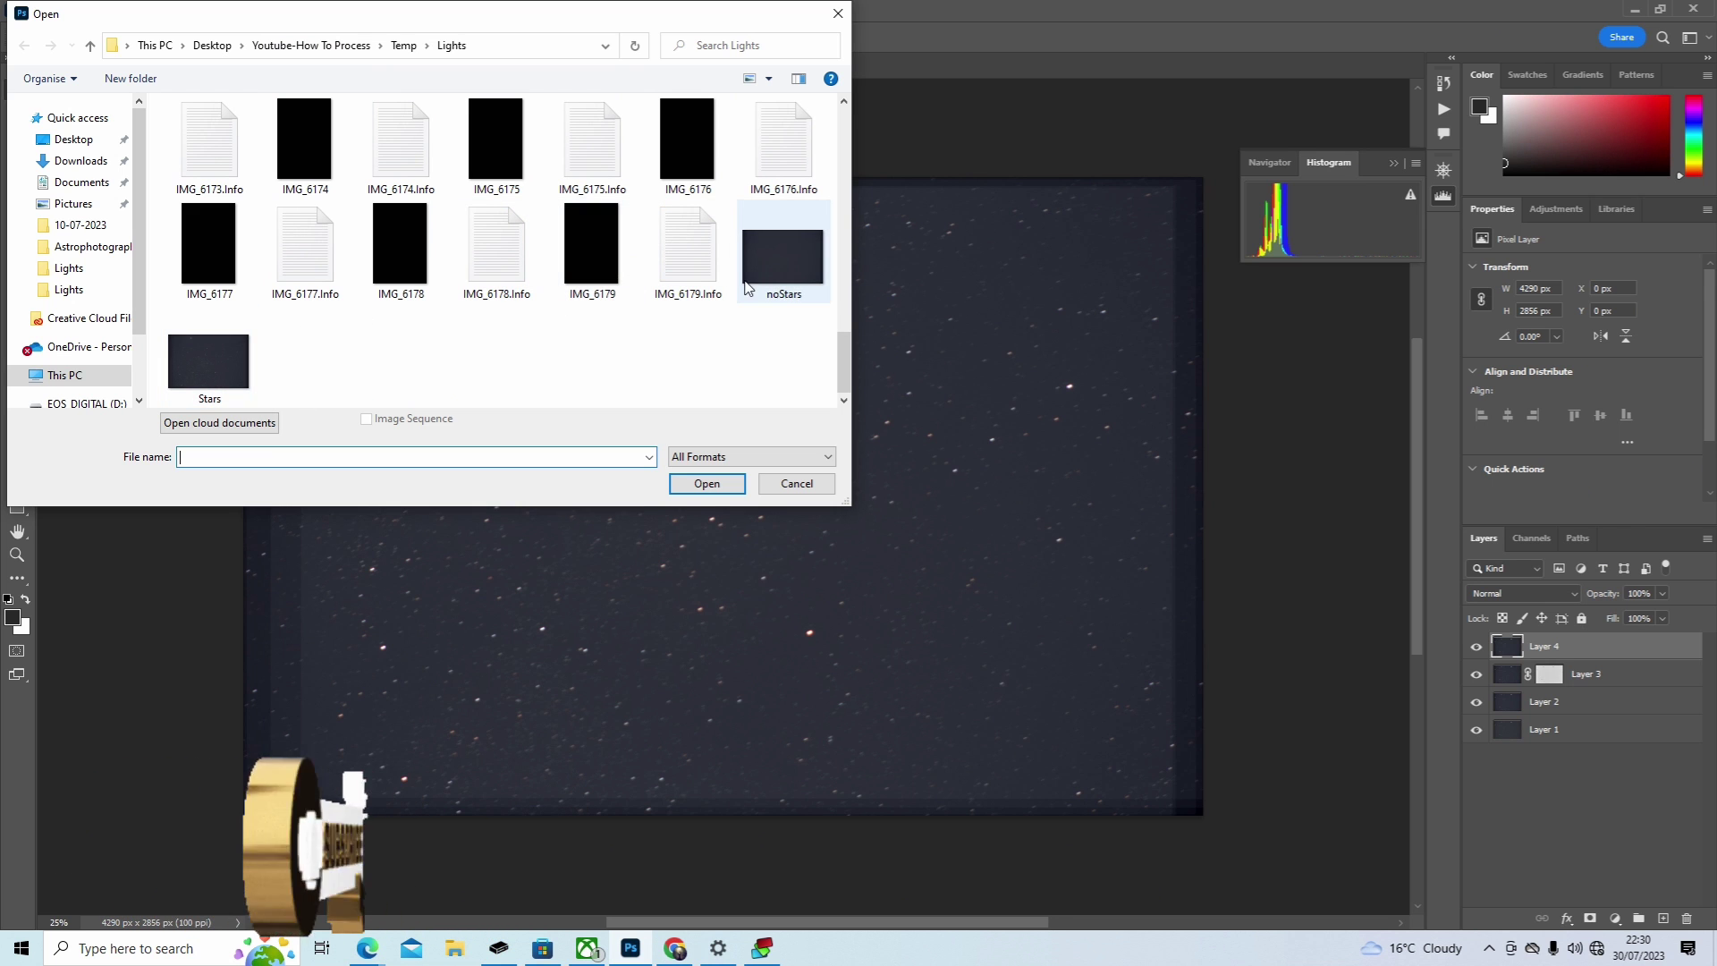
double_click(784, 255)
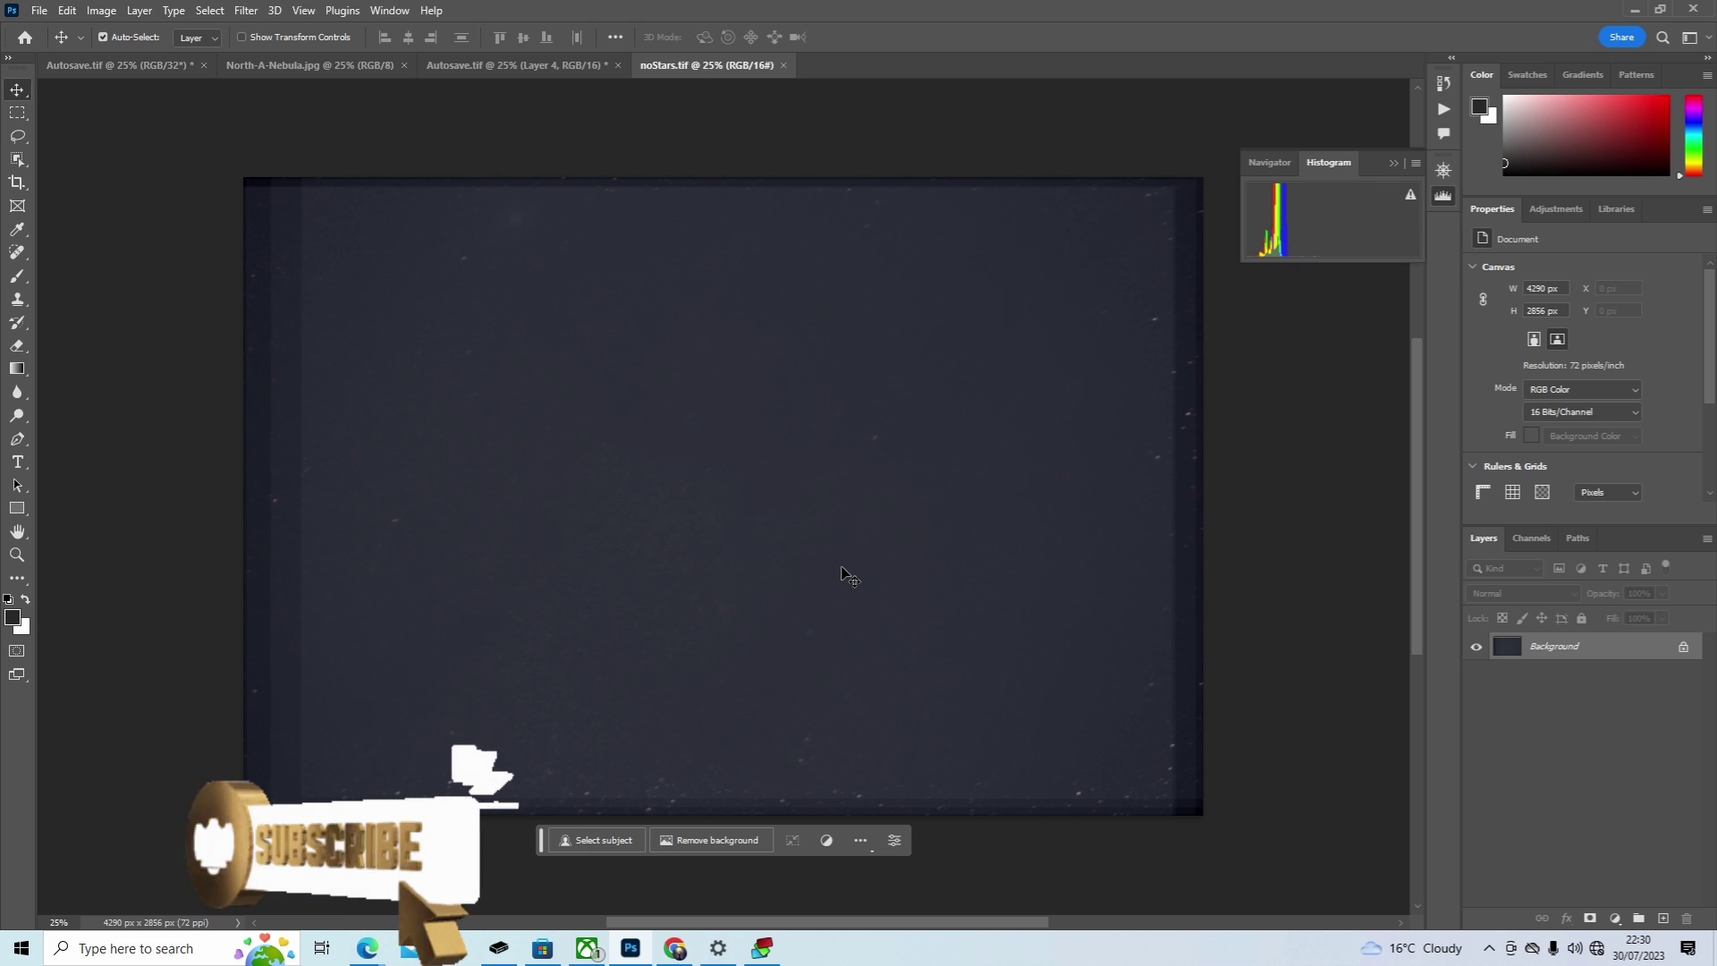
Step: In Levels, set the RGB white point to 140 and midtones to 0.76, then Red white to 132
key("ctrl+l")
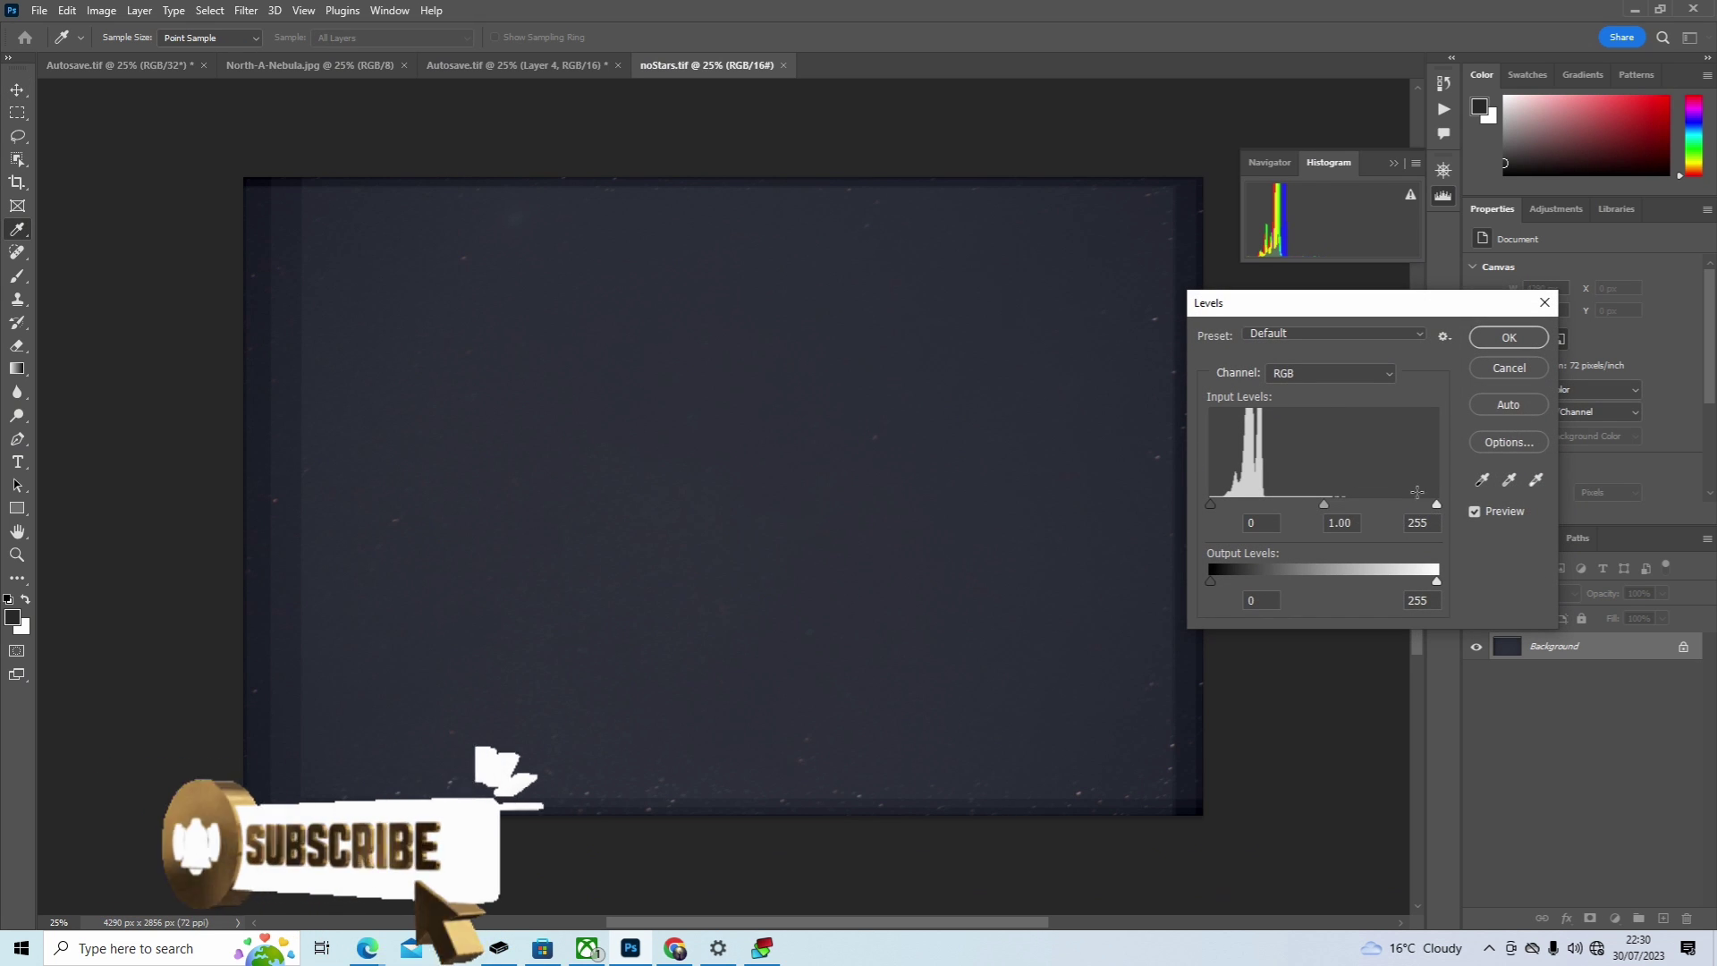
left_click_drag(1438, 503, 1285, 504)
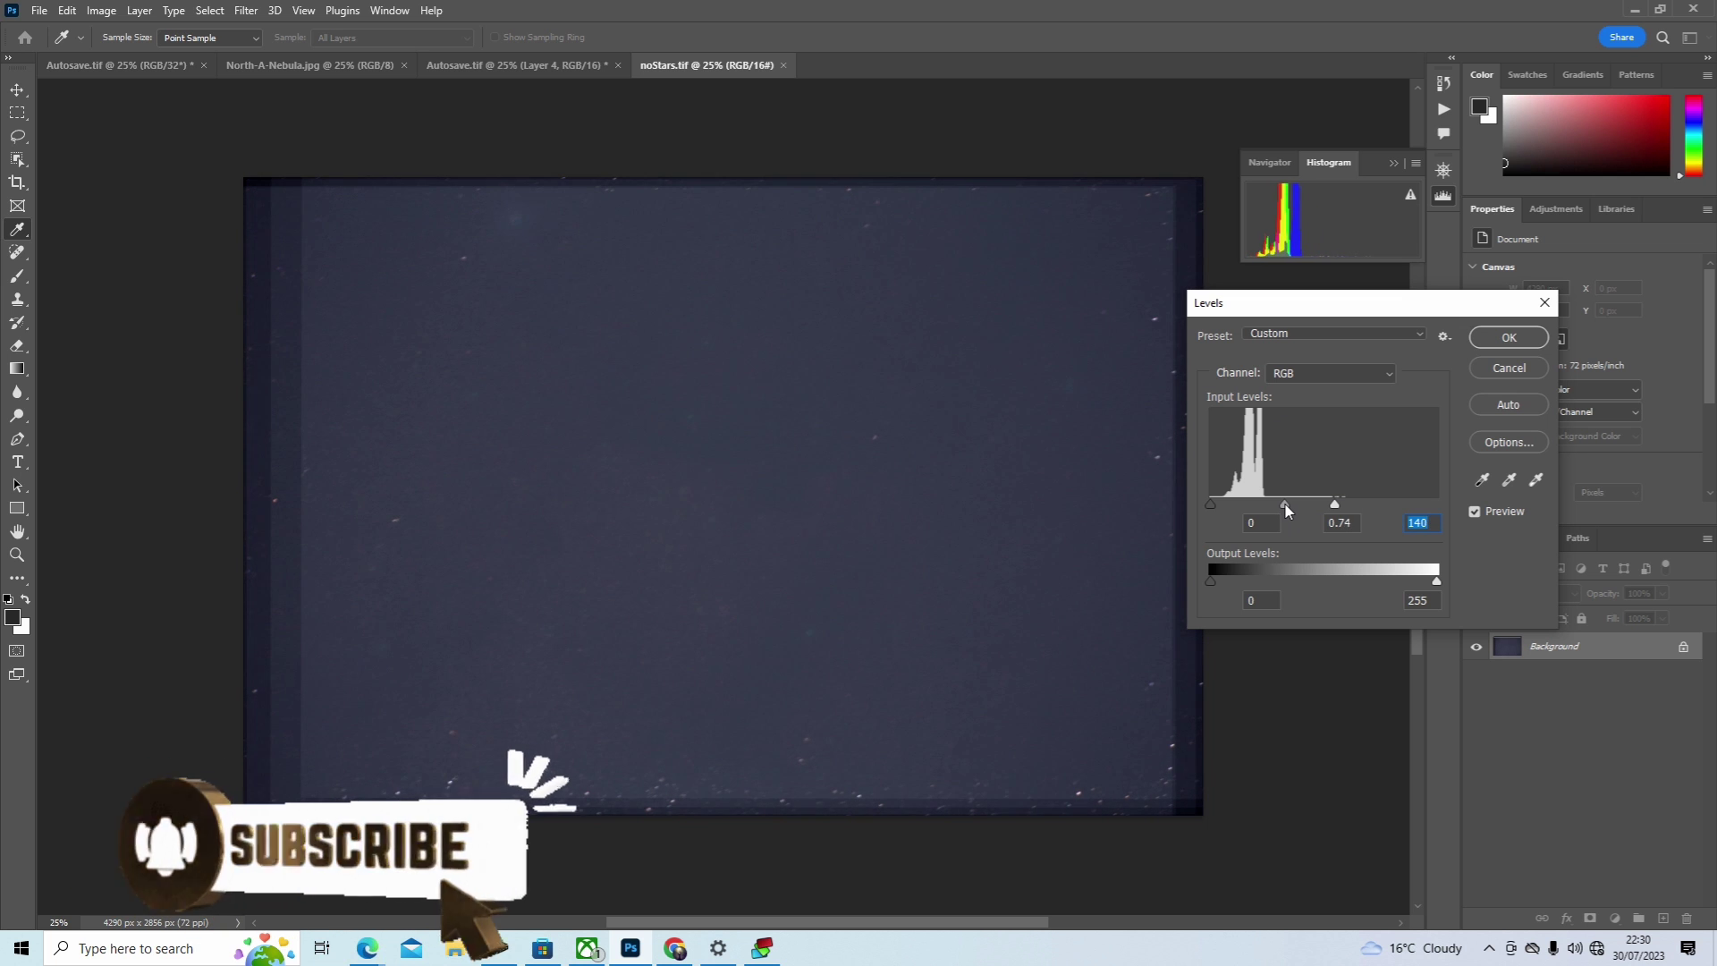
left_click(1284, 506)
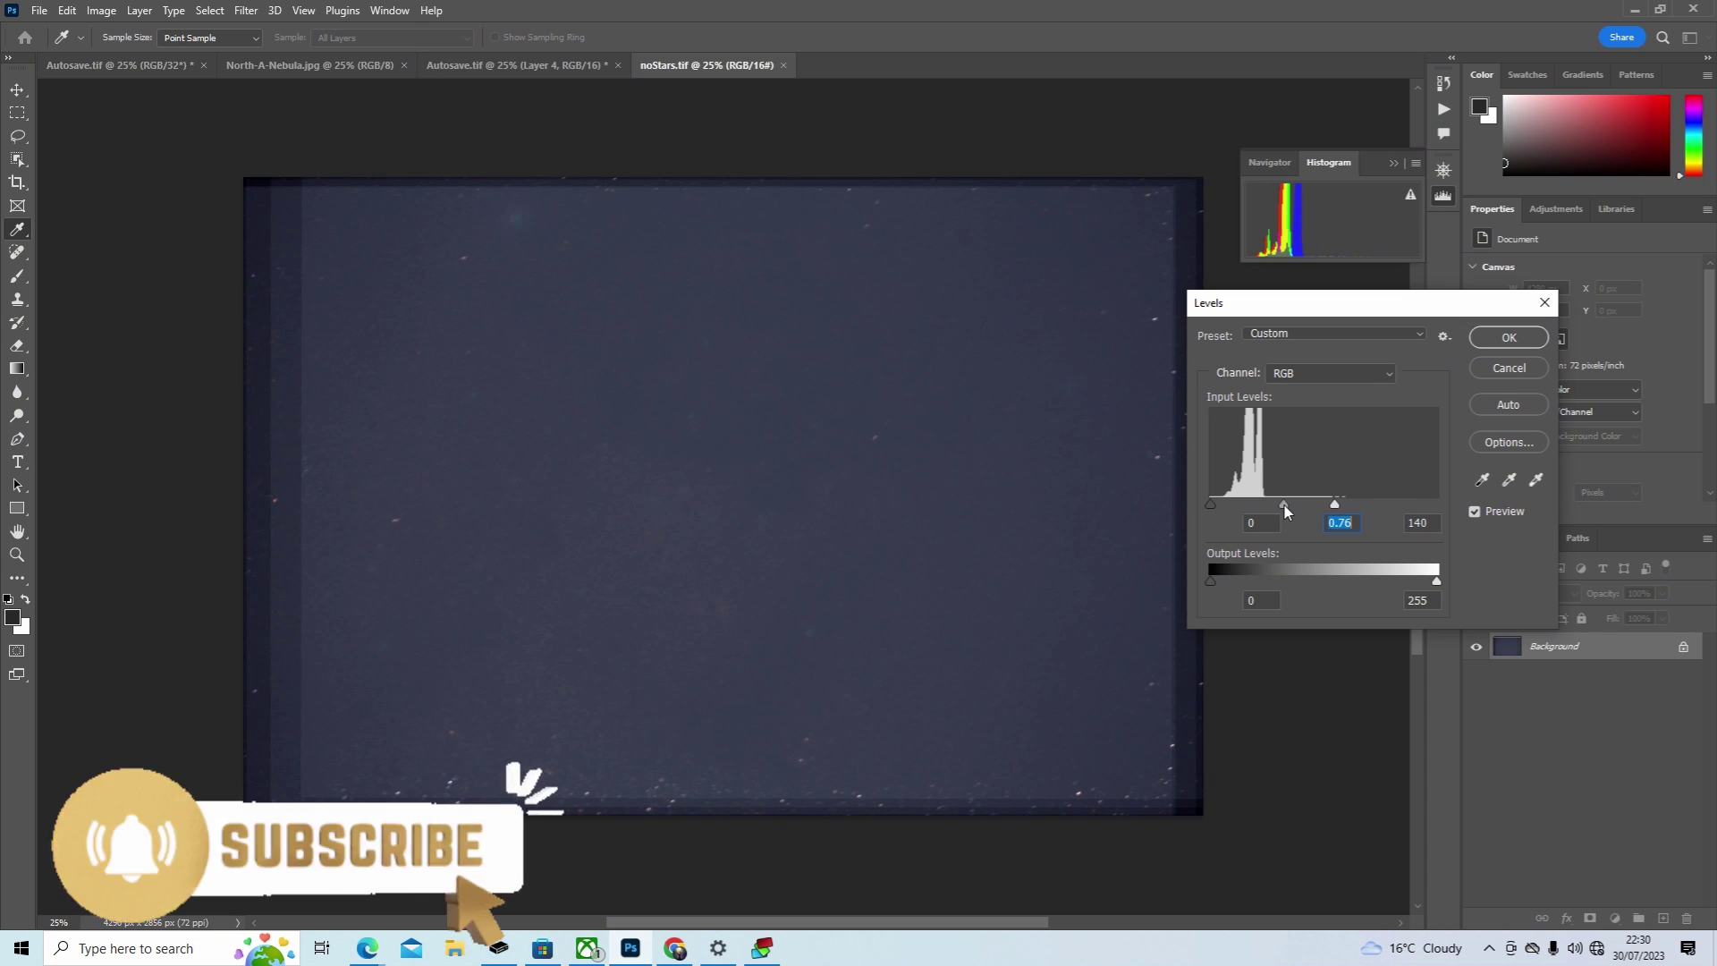
left_click(1349, 376)
left_click(1347, 407)
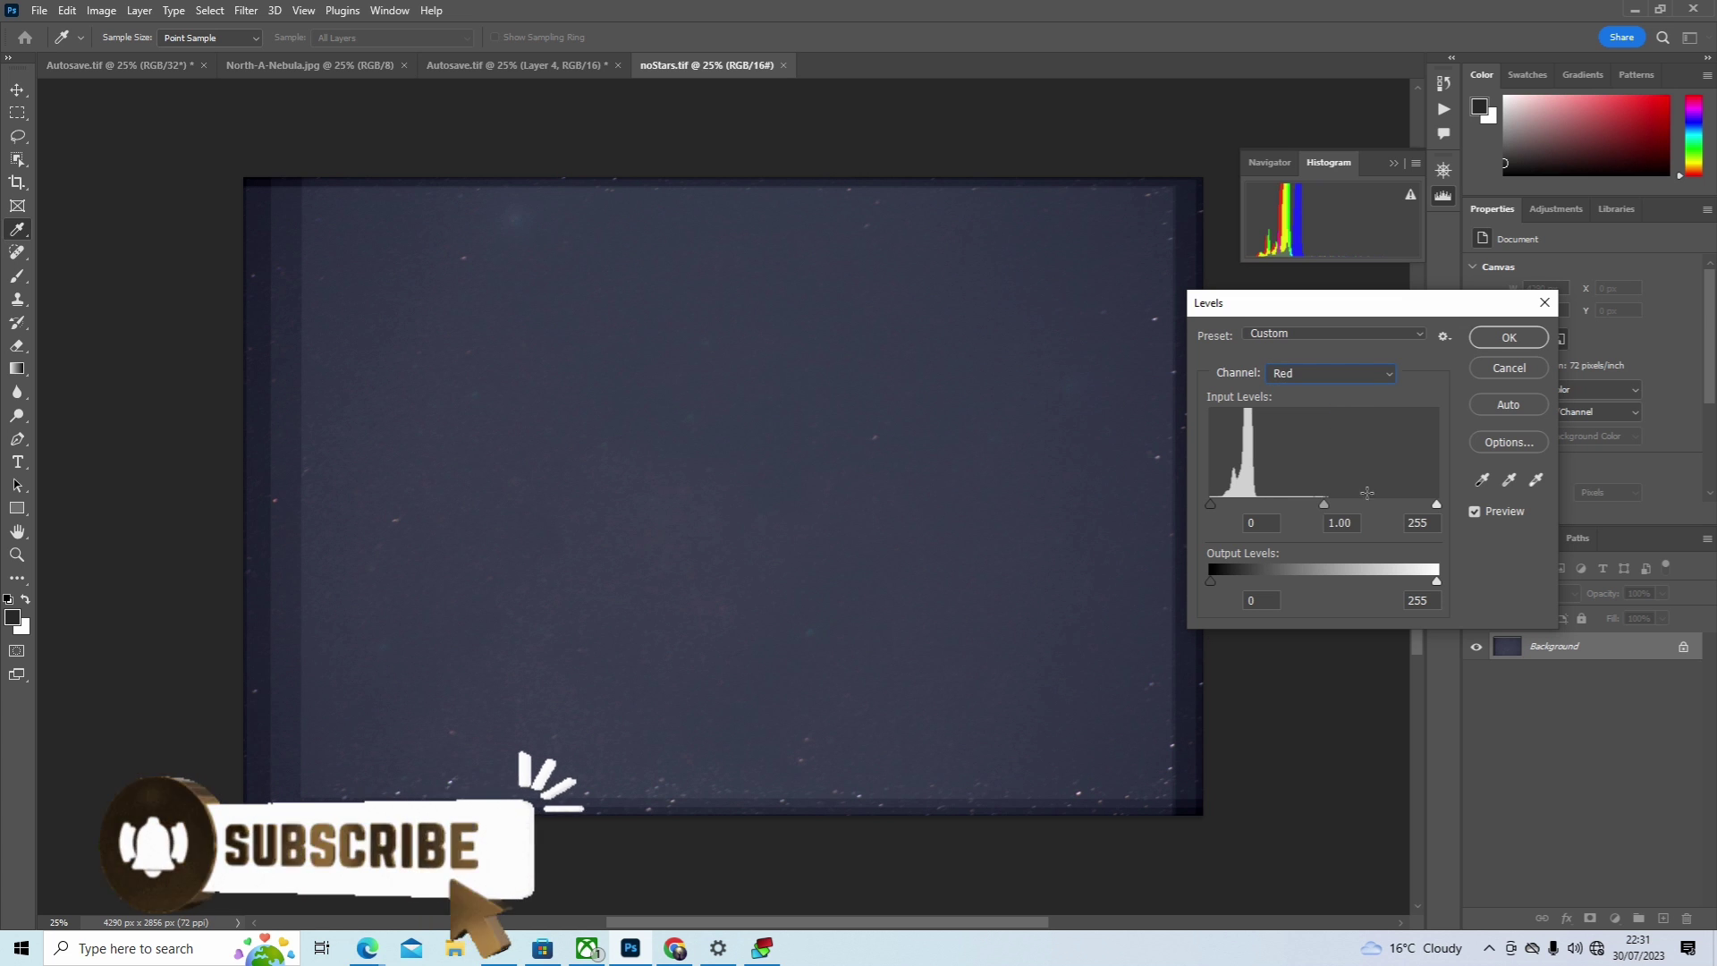
left_click_drag(1436, 503, 1329, 511)
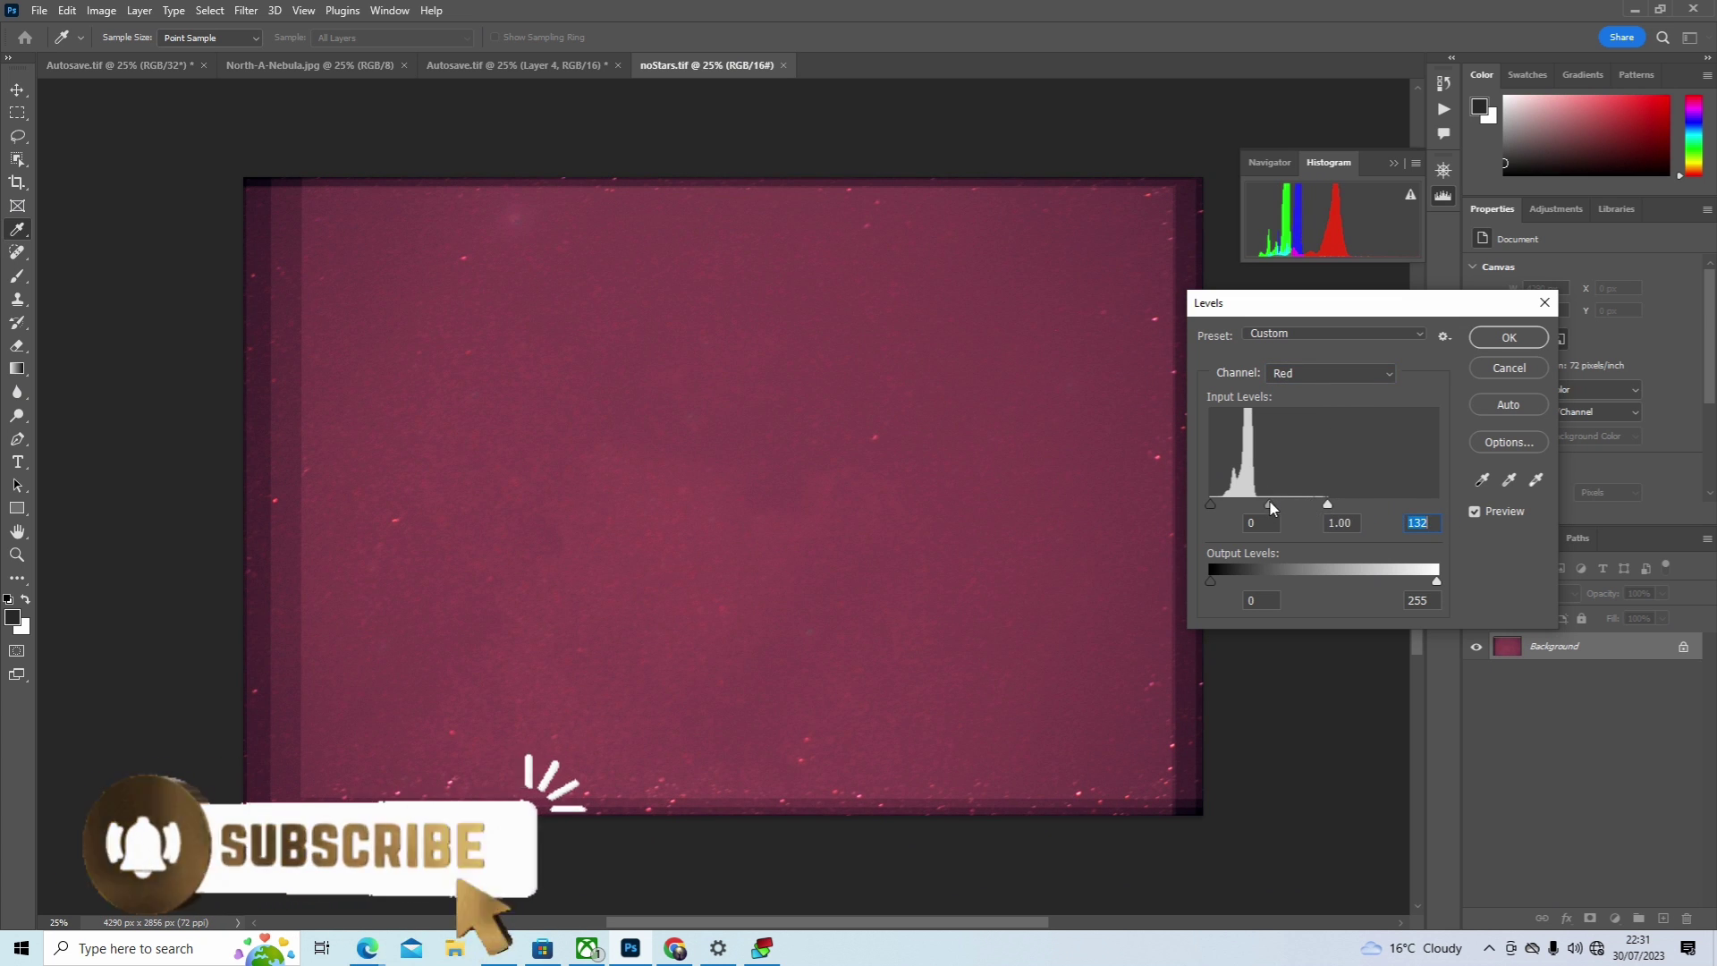
left_click_drag(1271, 504, 1282, 502)
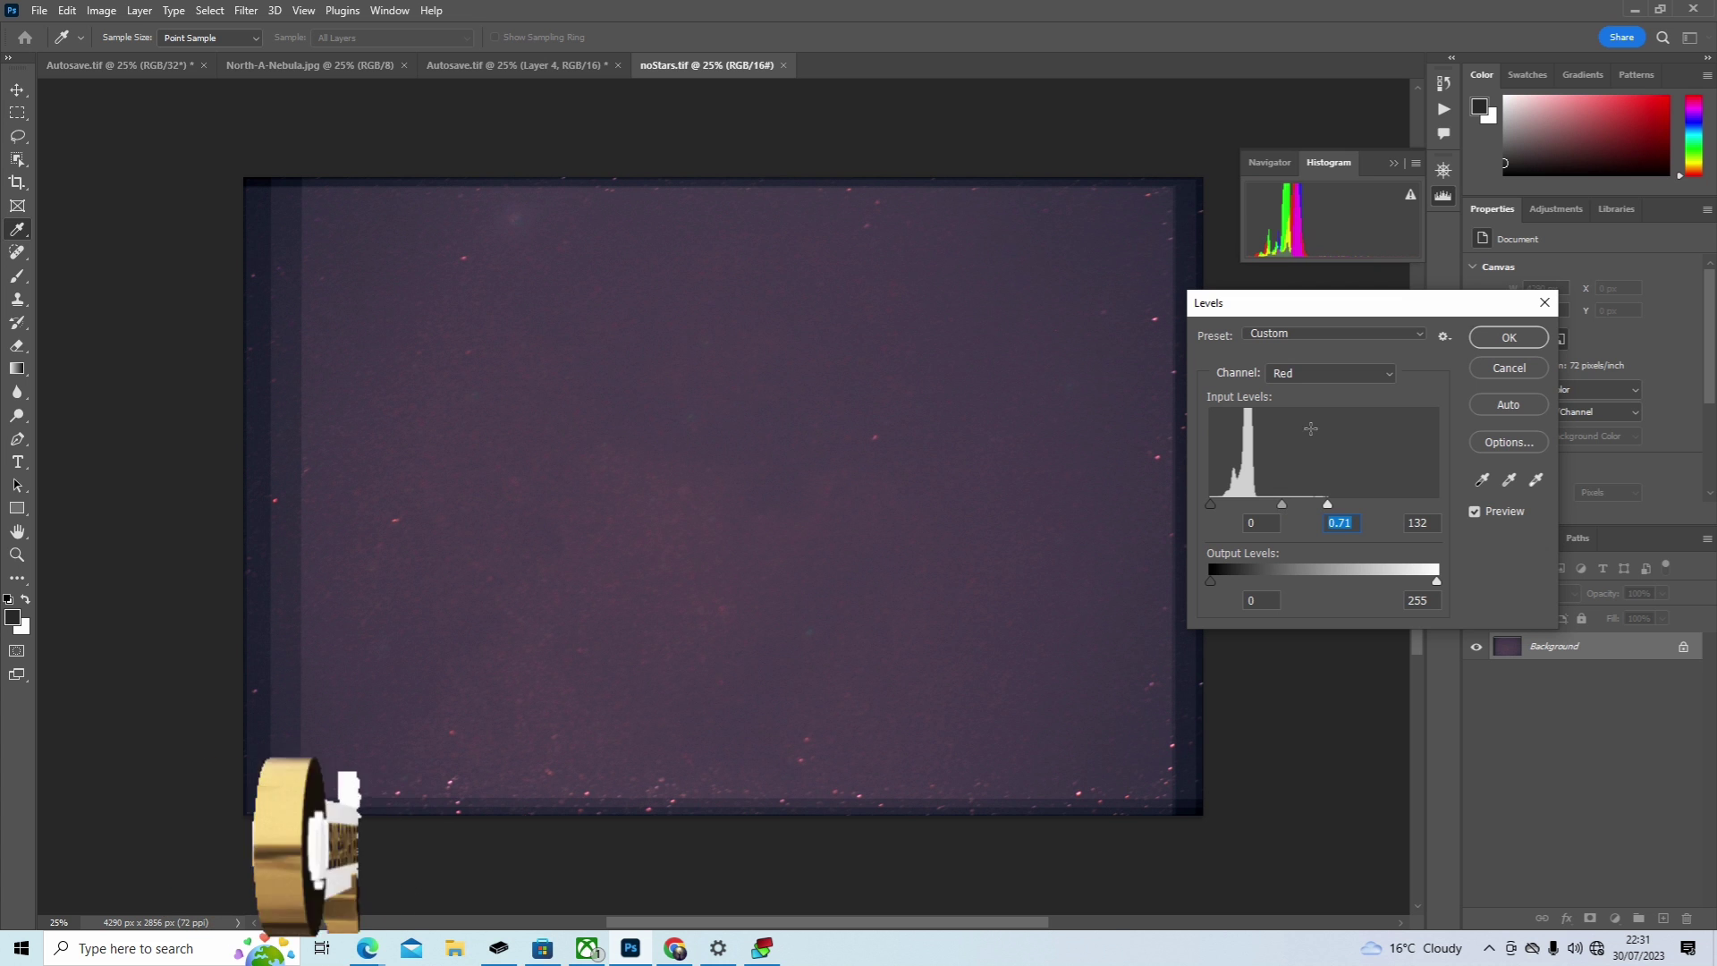
Step: Pull the Green white point to 139 and the Blue white point to 146, then apply Levels
left_click(1366, 374)
left_click(1352, 421)
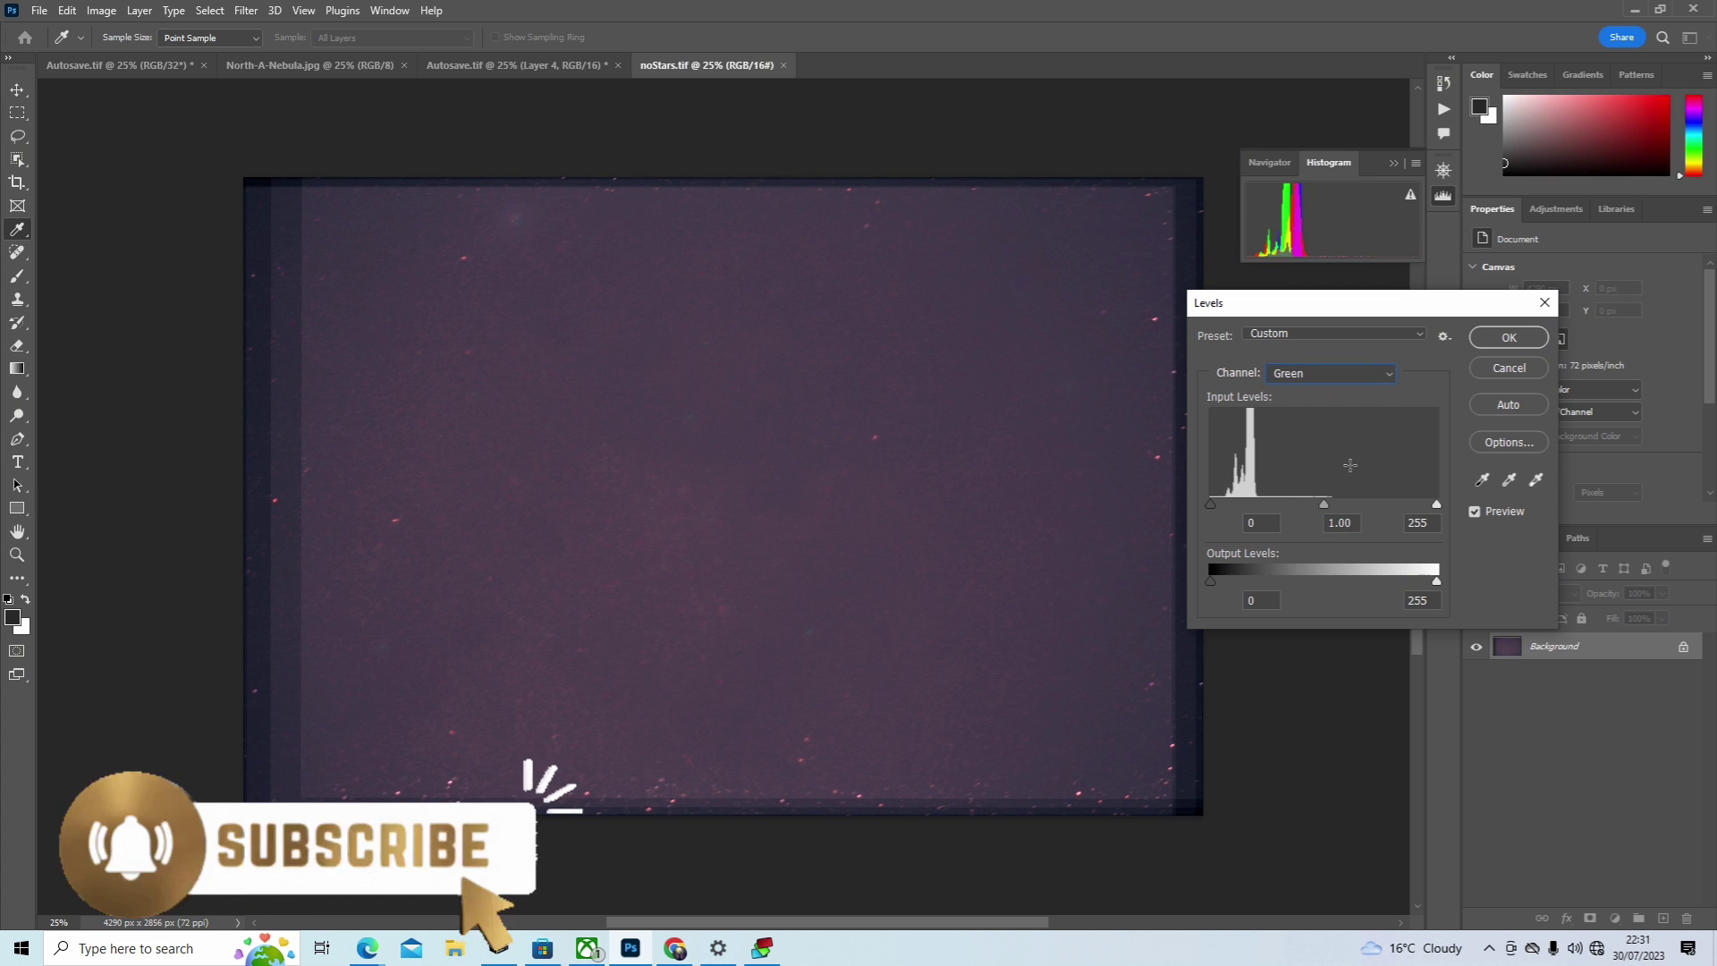
left_click_drag(1437, 506, 1295, 502)
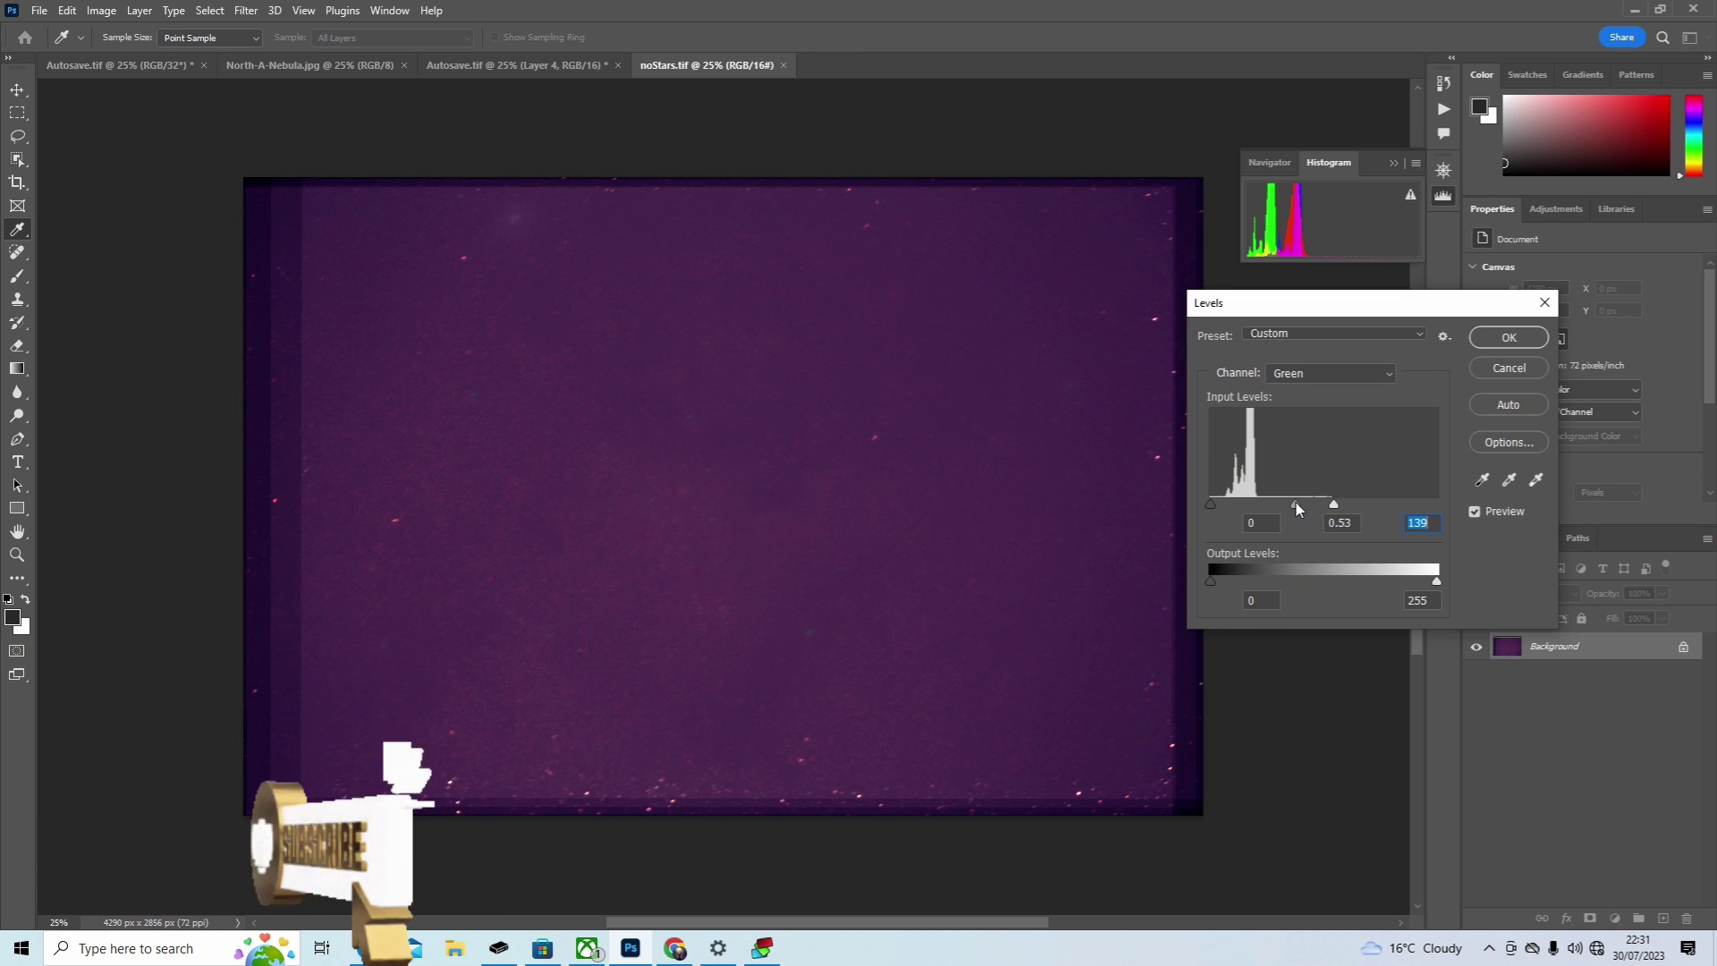
left_click(1382, 369)
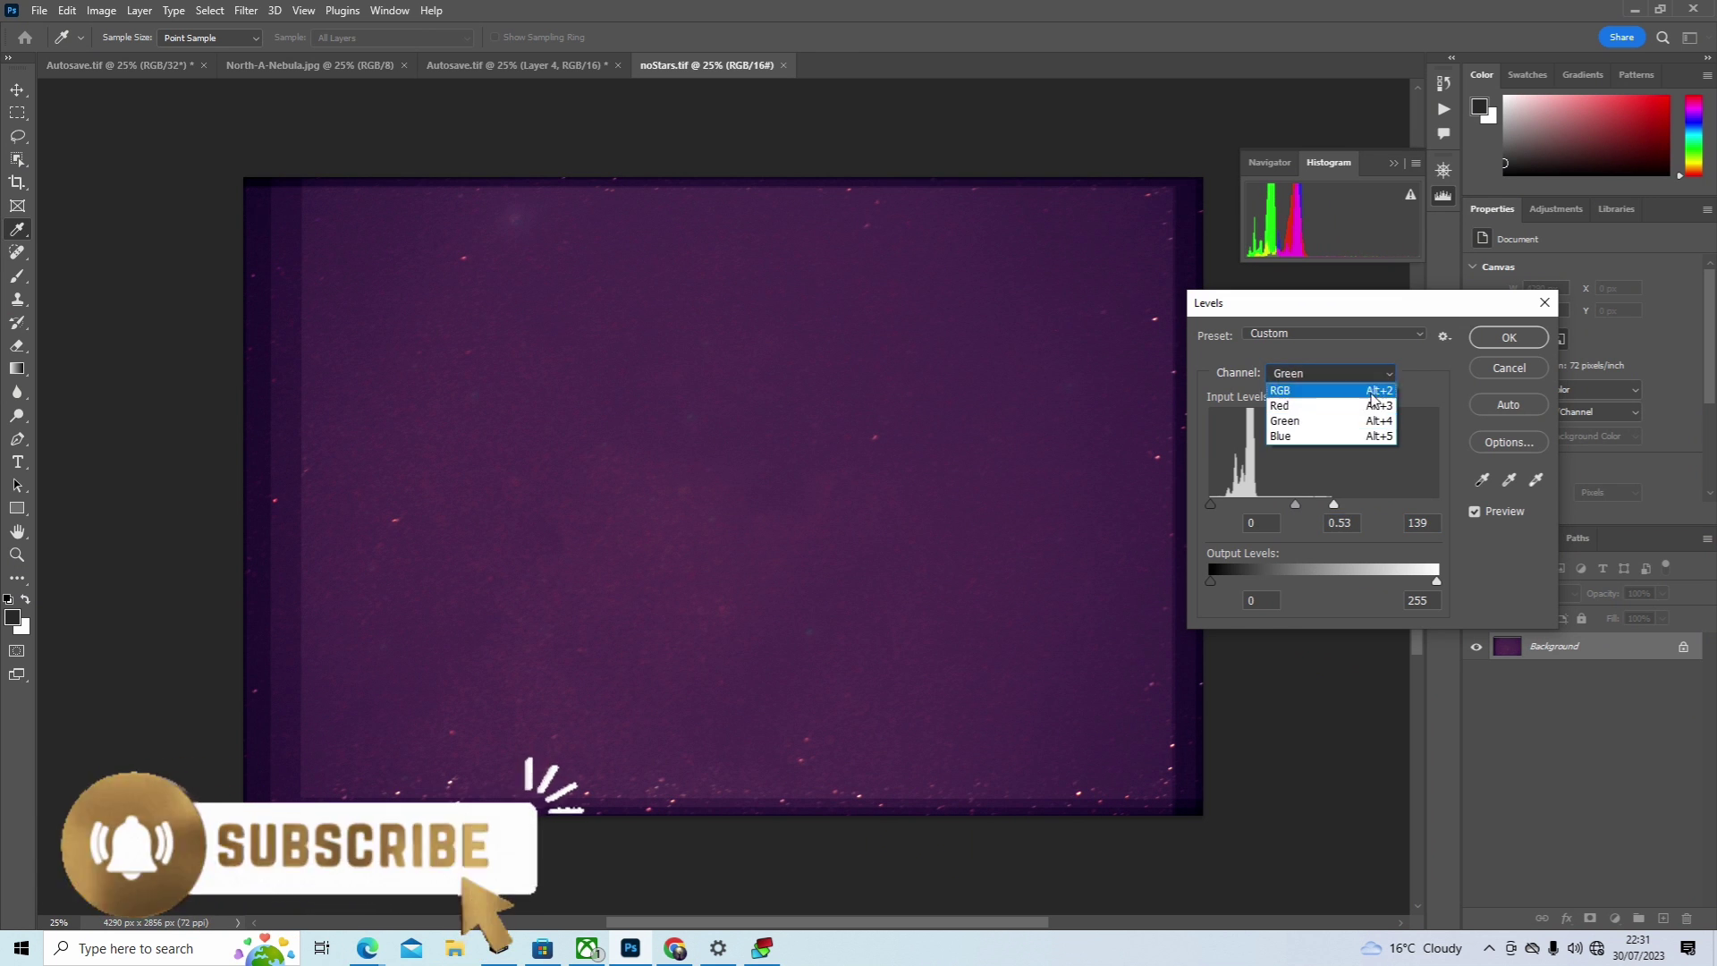
left_click(1356, 437)
left_click_drag(1436, 503, 1296, 503)
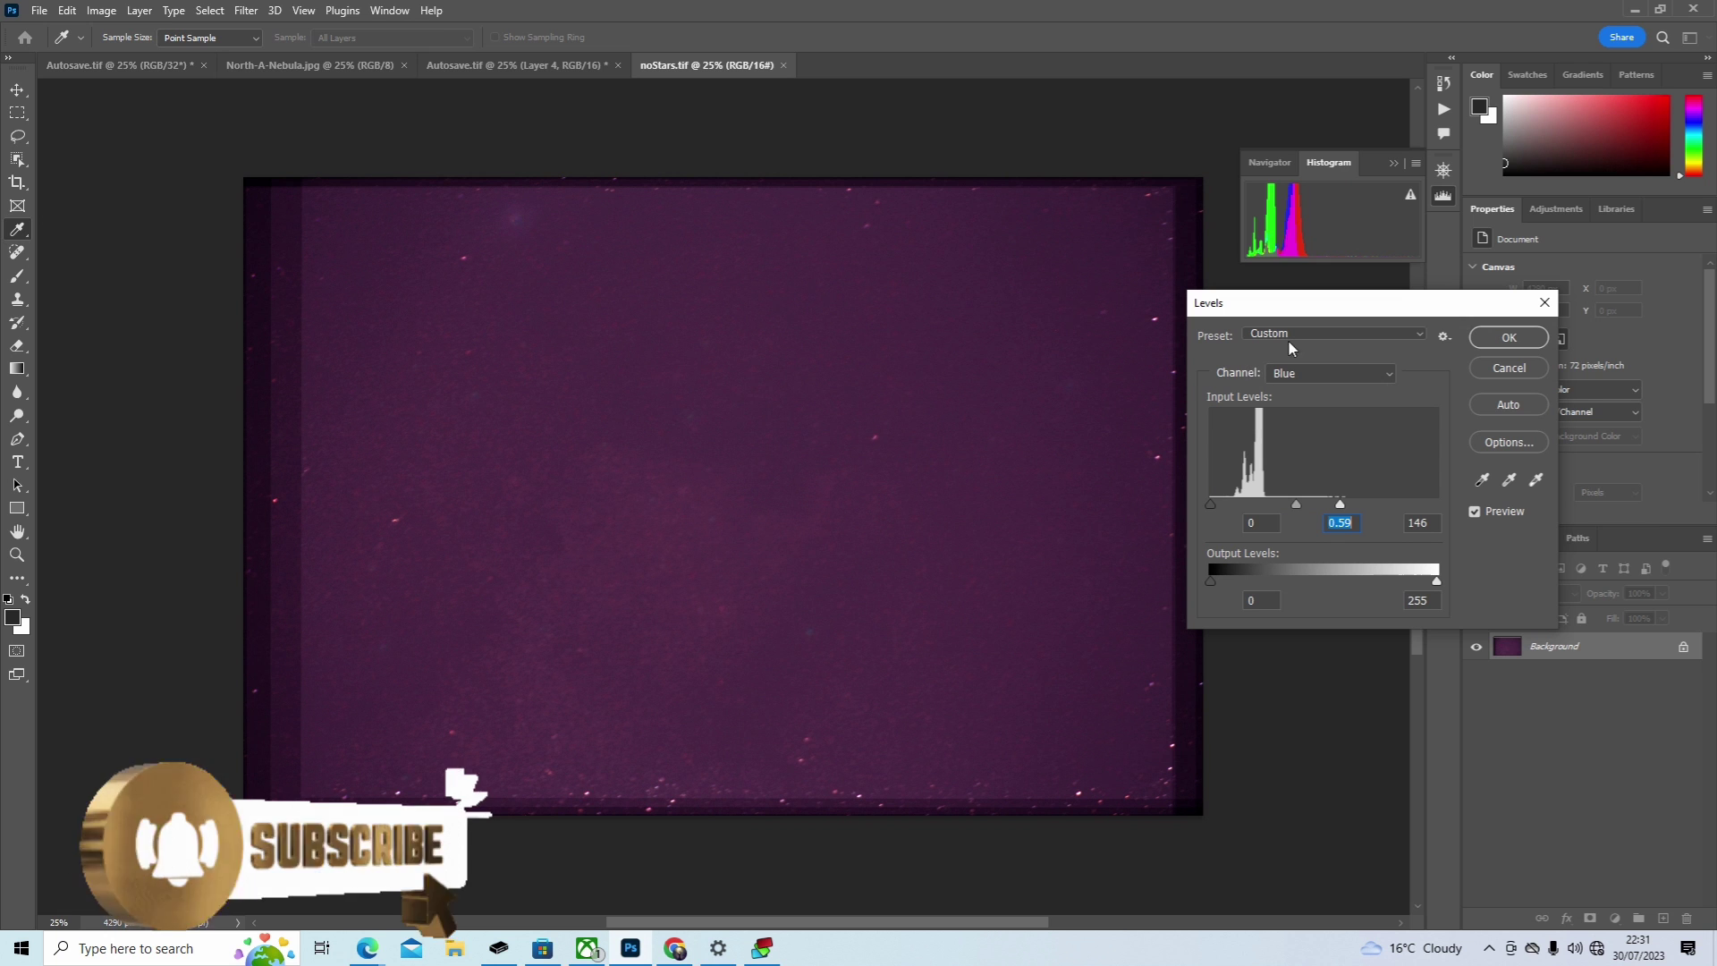
left_click(1507, 338)
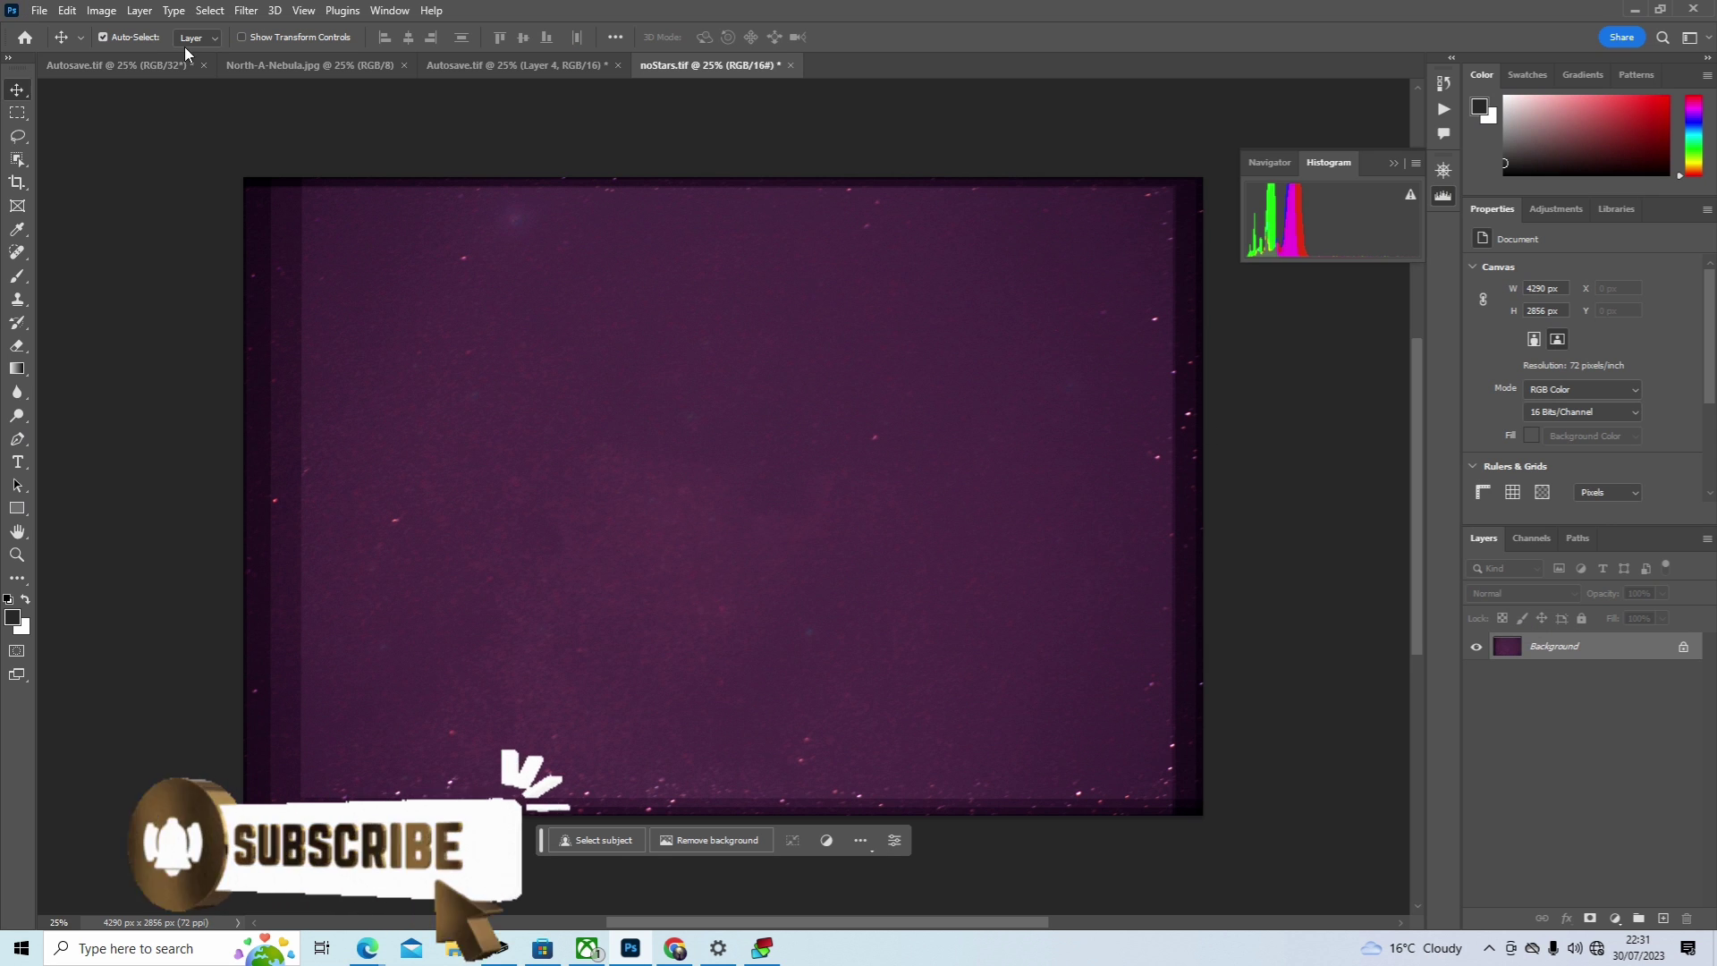
Step: In the Camera Raw Filter, set exposure -0.35, darken shadows and blacks, add texture, reduce clarity
left_click(245, 11)
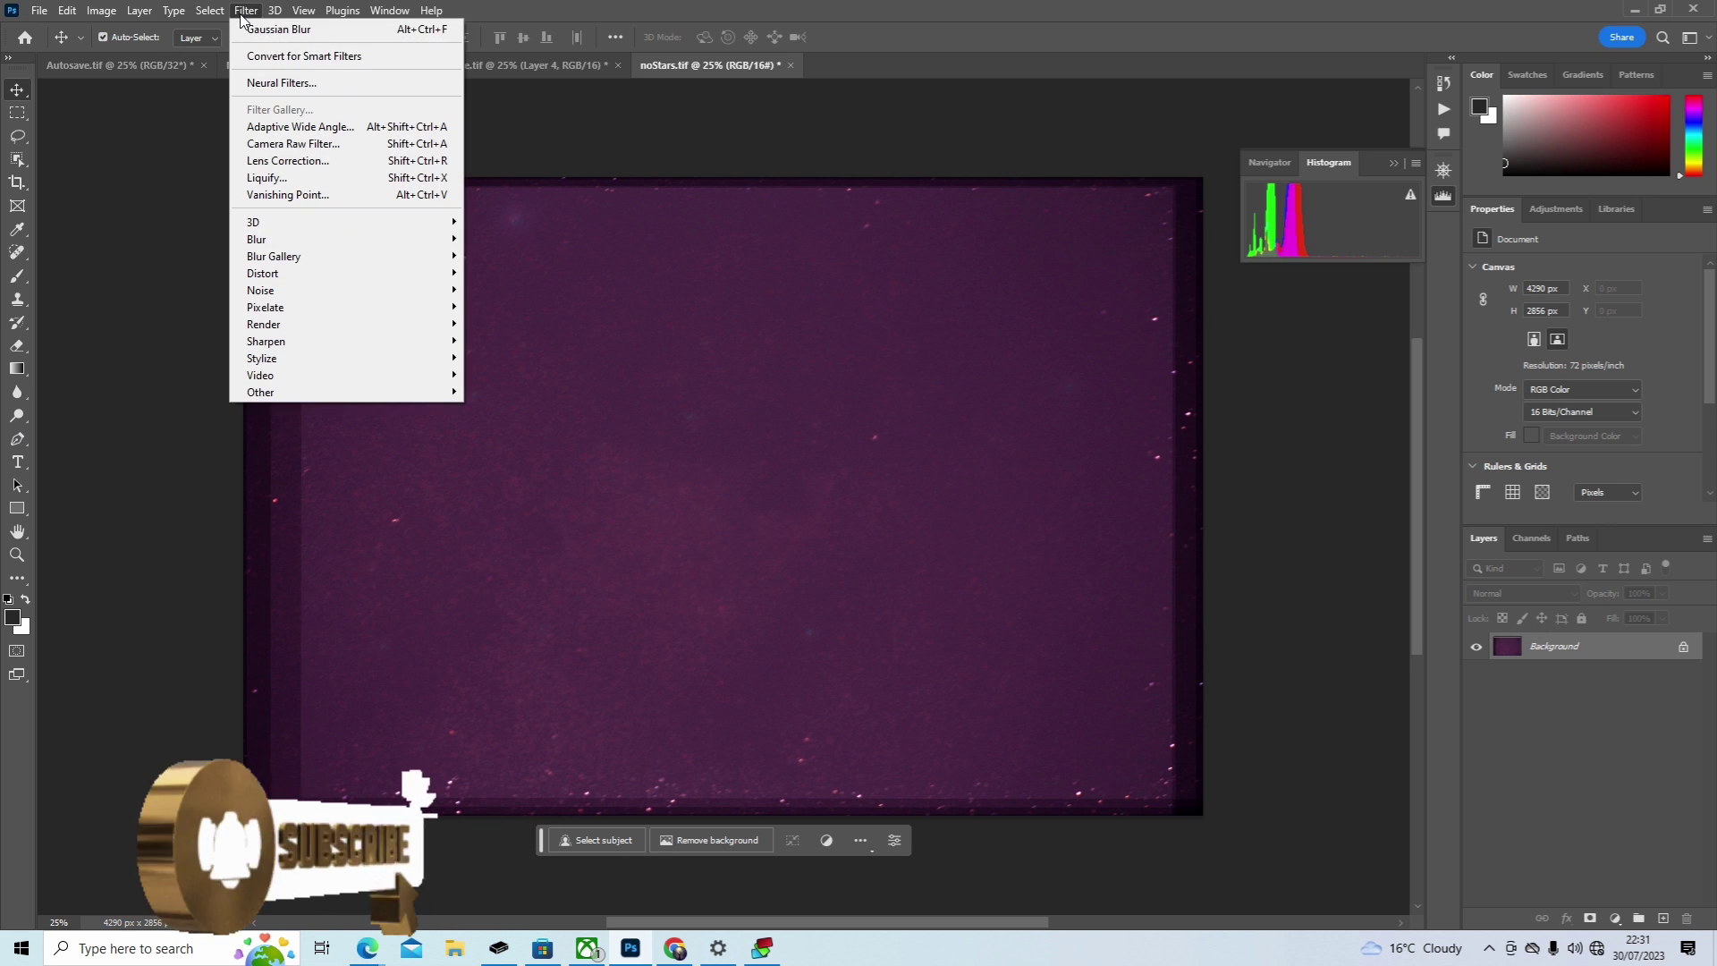
left_click(318, 148)
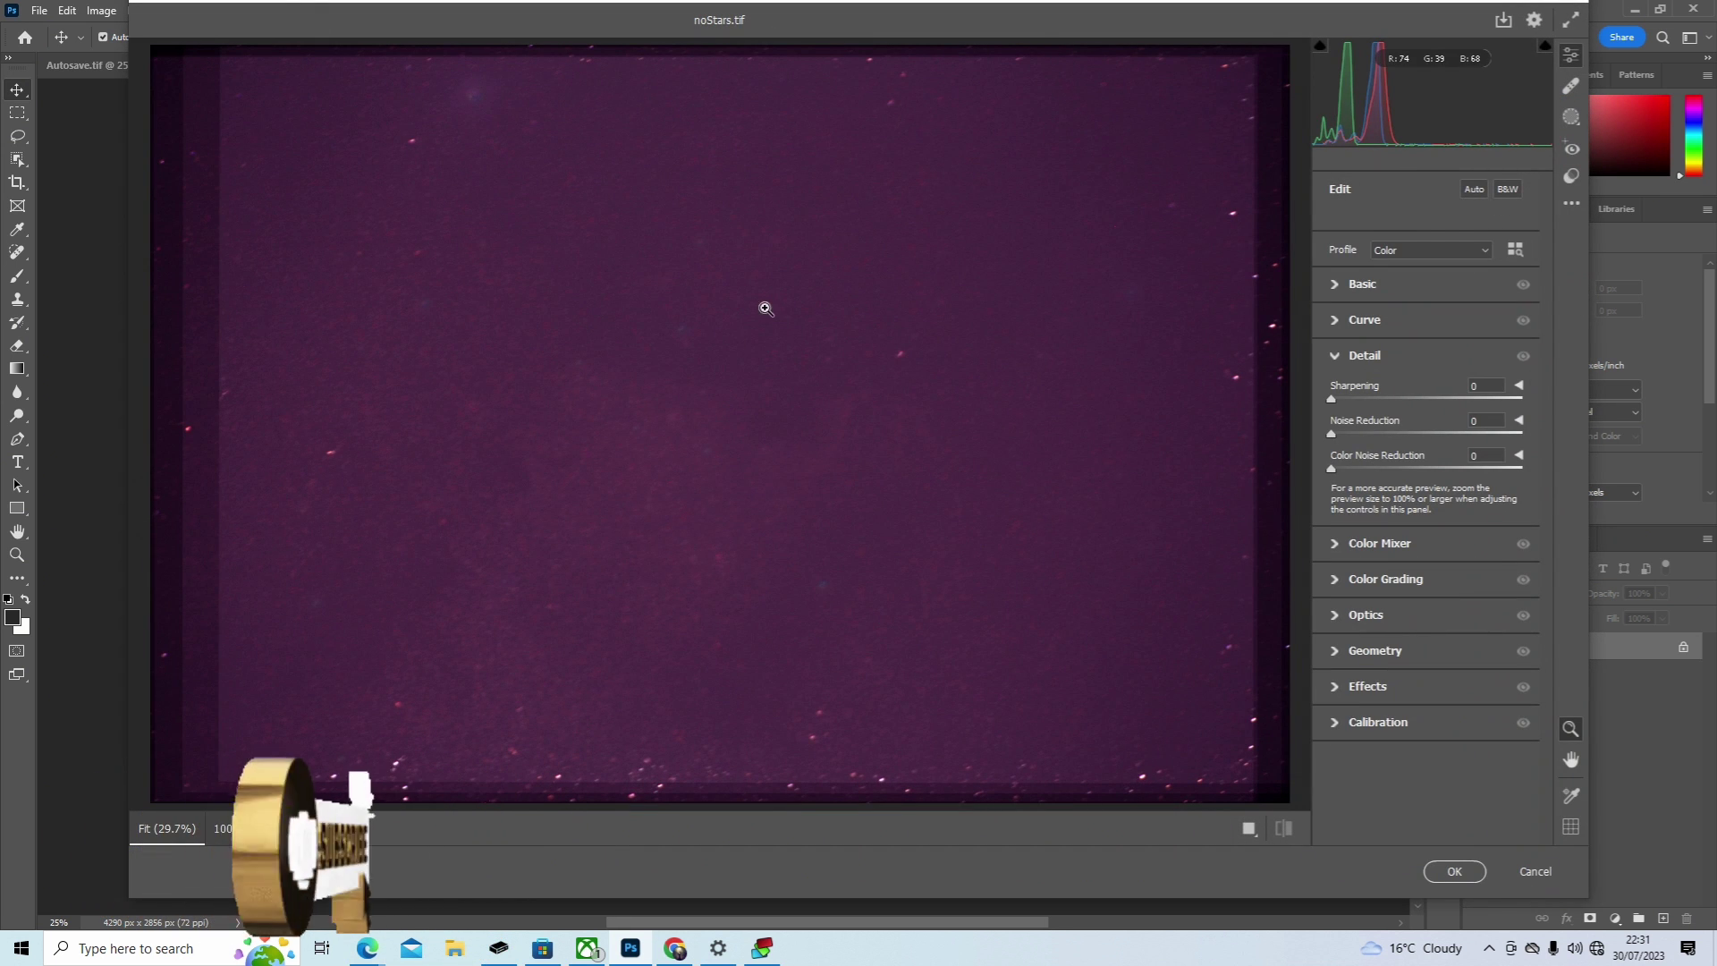
left_click(1353, 283)
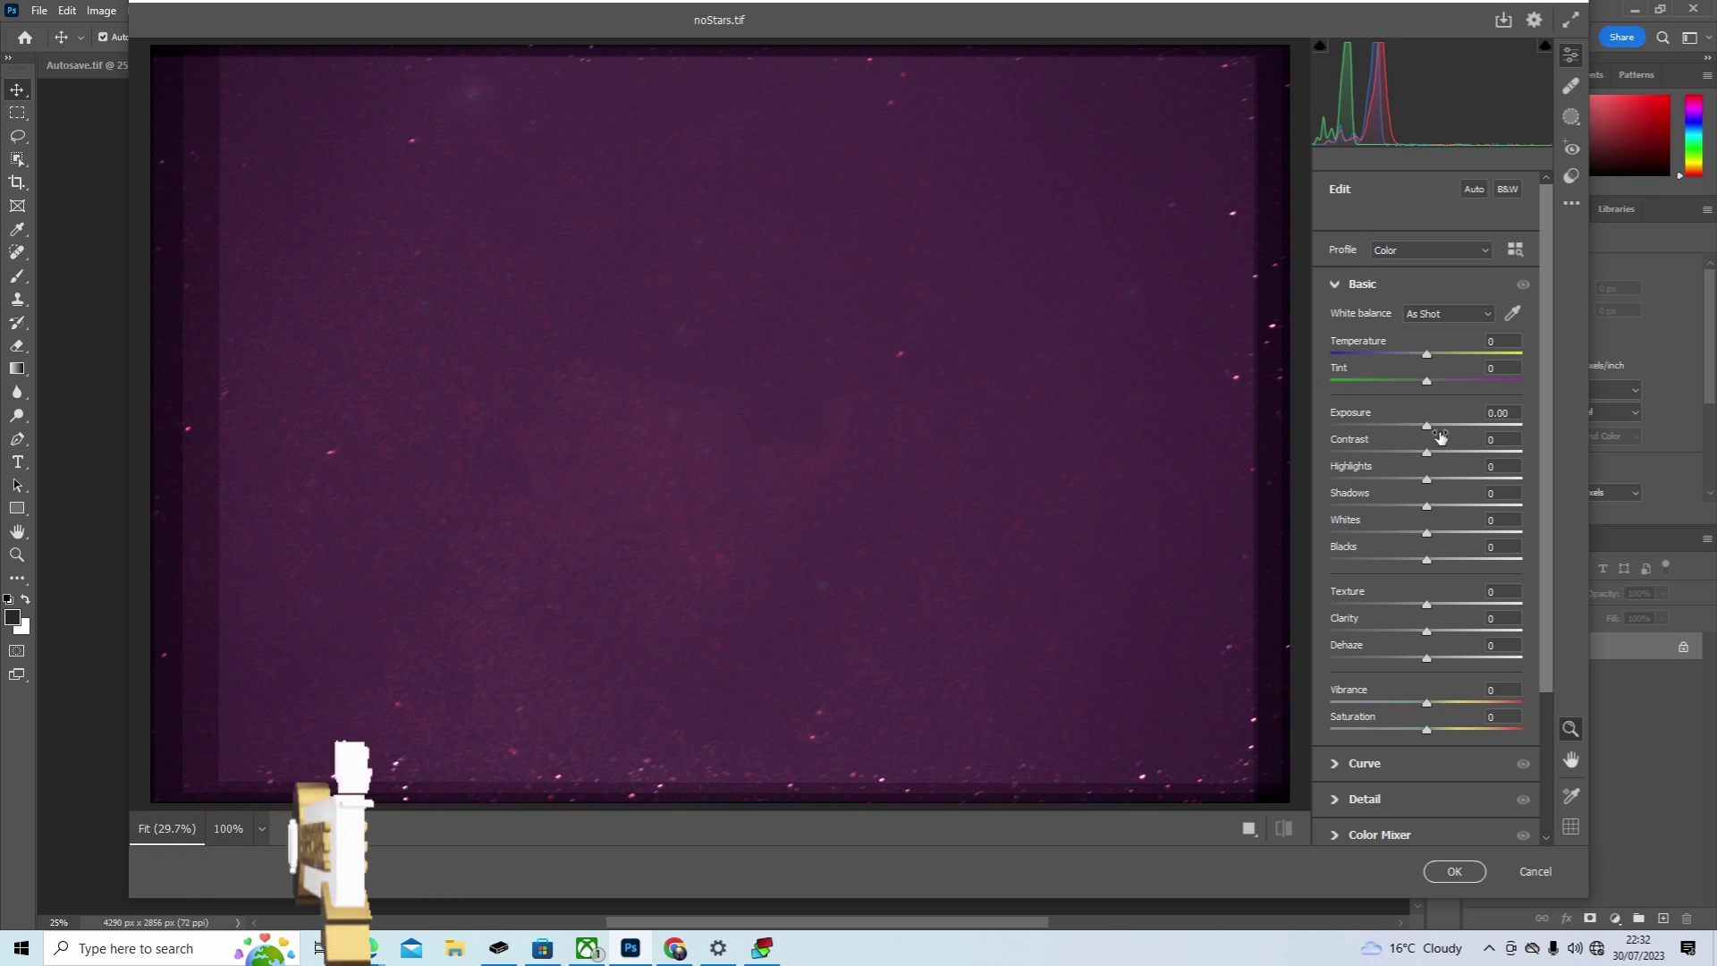
left_click_drag(1426, 432, 1433, 480)
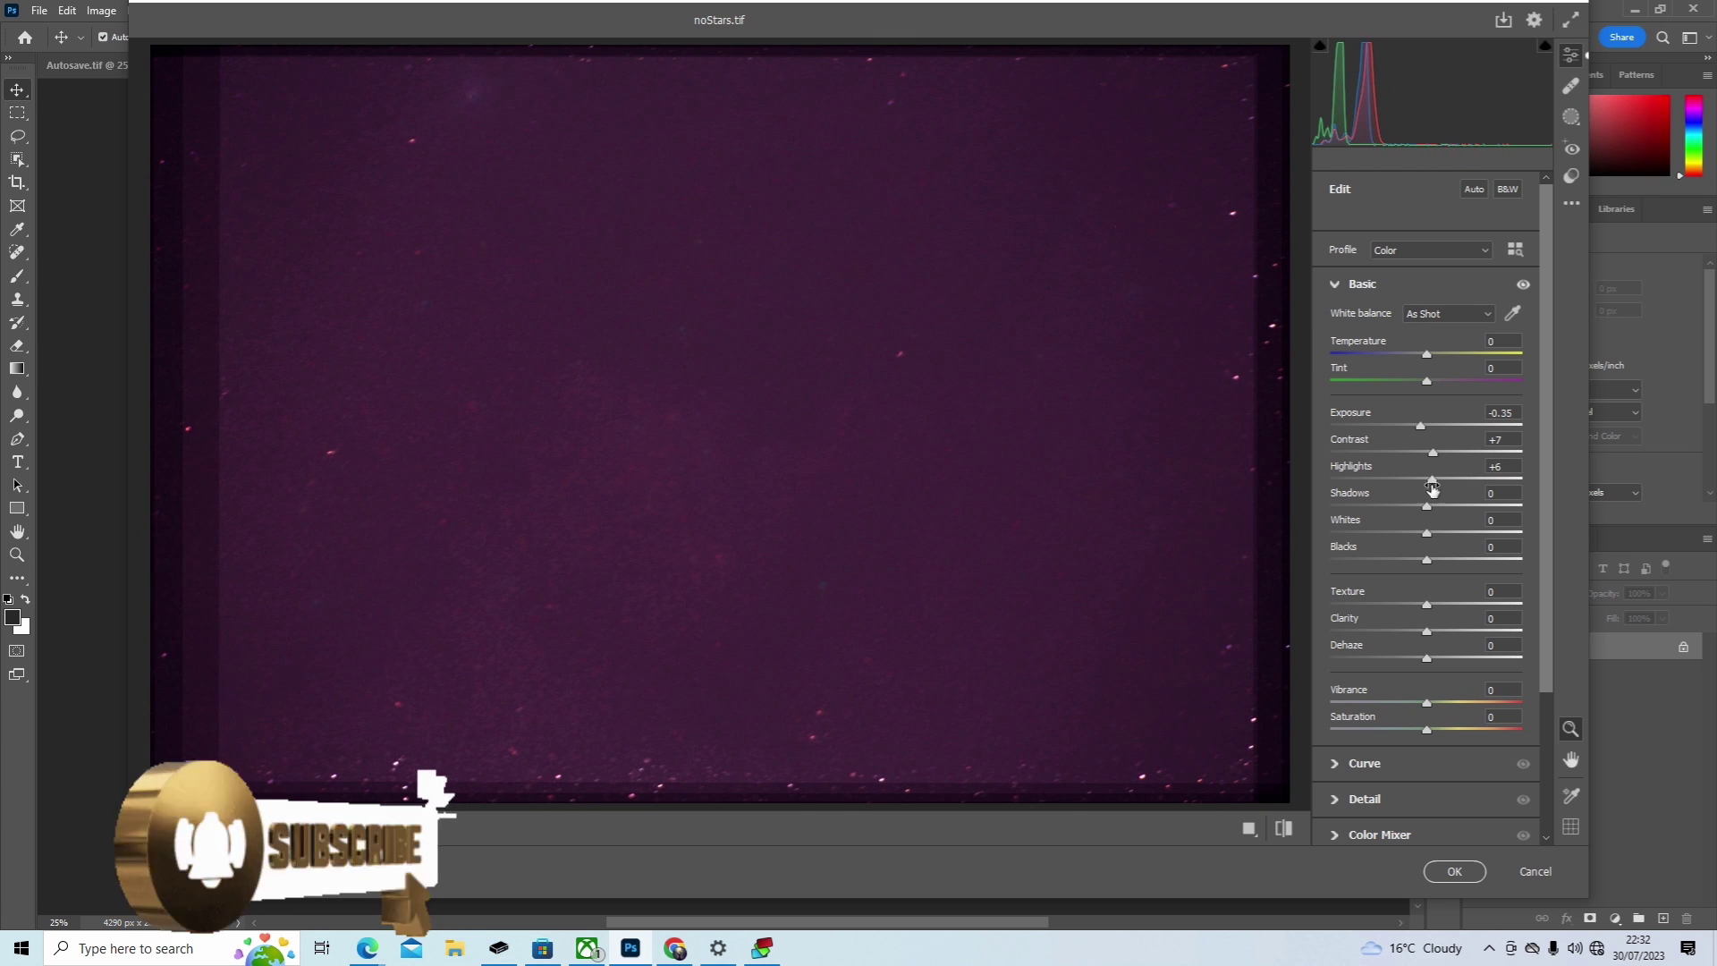
left_click_drag(1426, 506, 1448, 536)
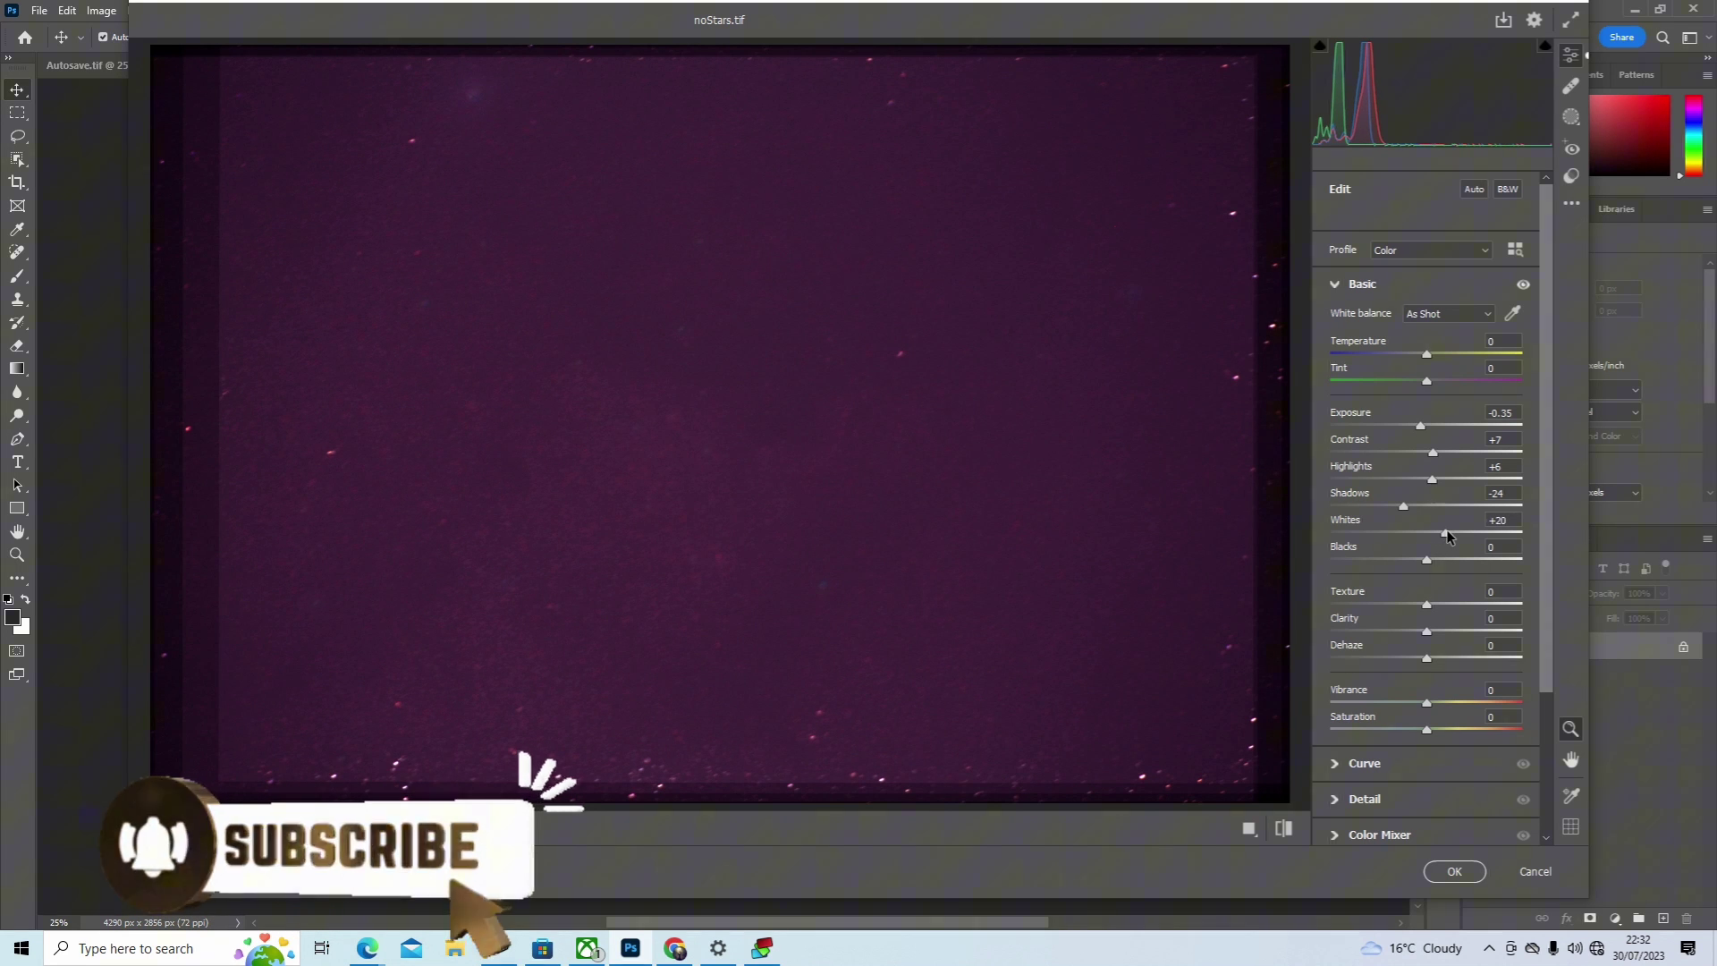
mouse_move(1428, 562)
left_mouse_down()
mouse_move(1400, 564)
mouse_move(1415, 561)
left_mouse_up()
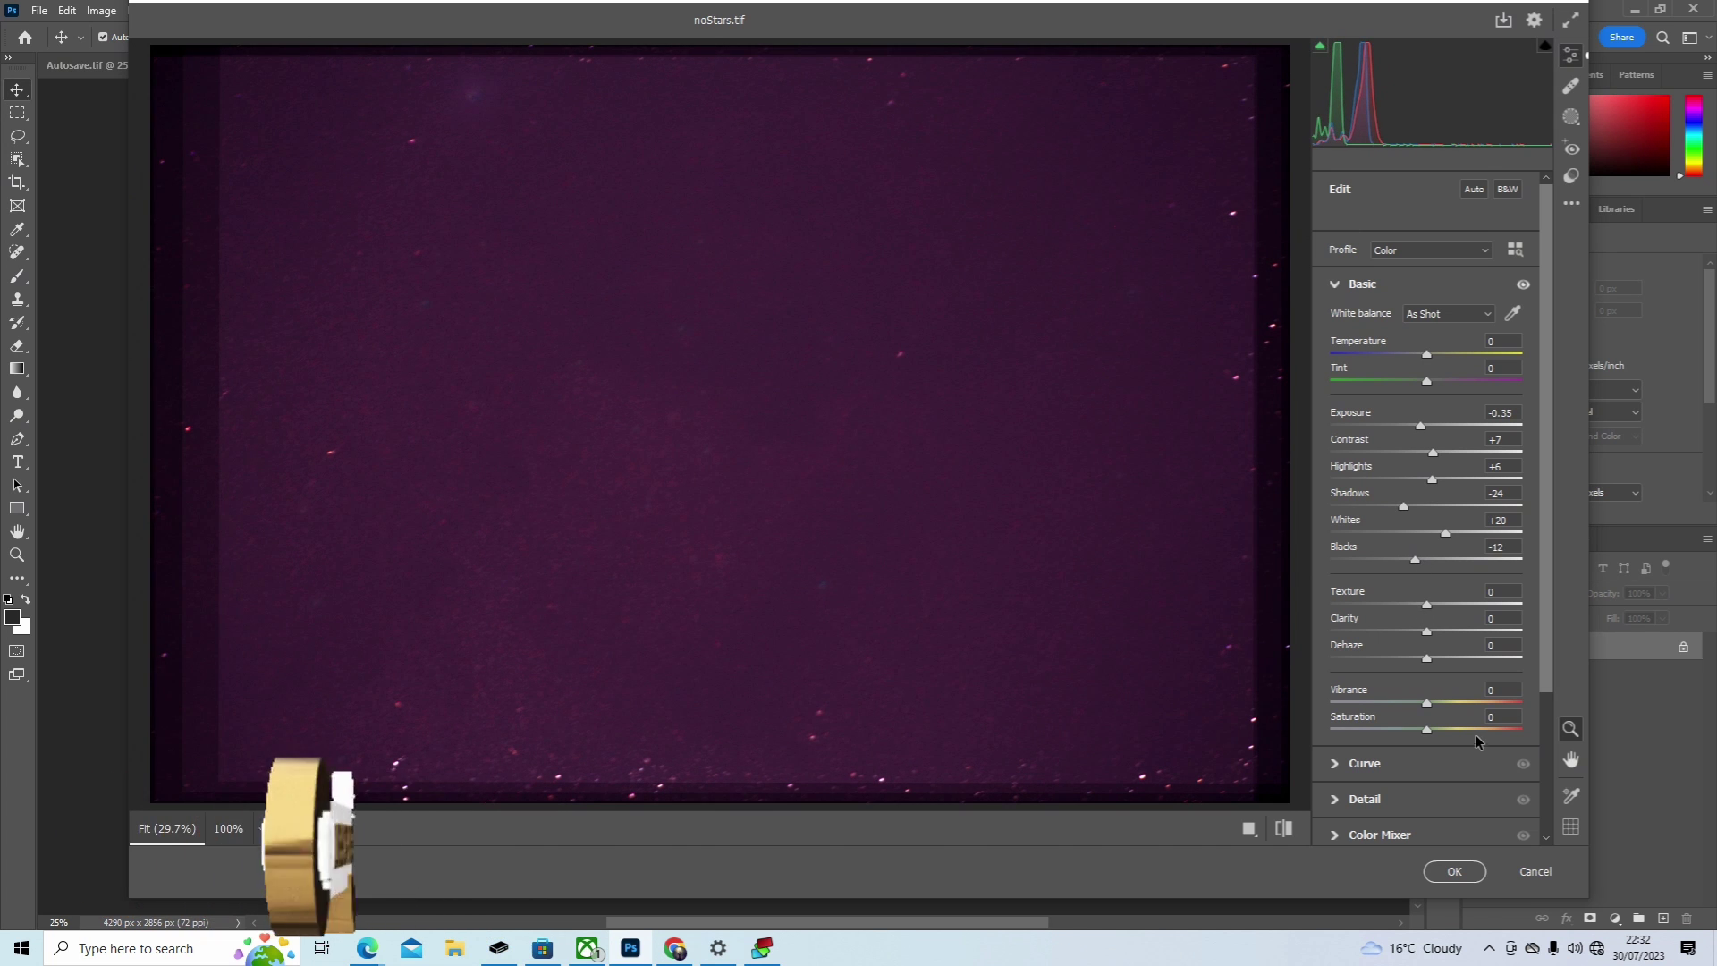
mouse_move(1427, 606)
left_mouse_down()
mouse_move(1443, 605)
mouse_move(1433, 619)
left_mouse_up()
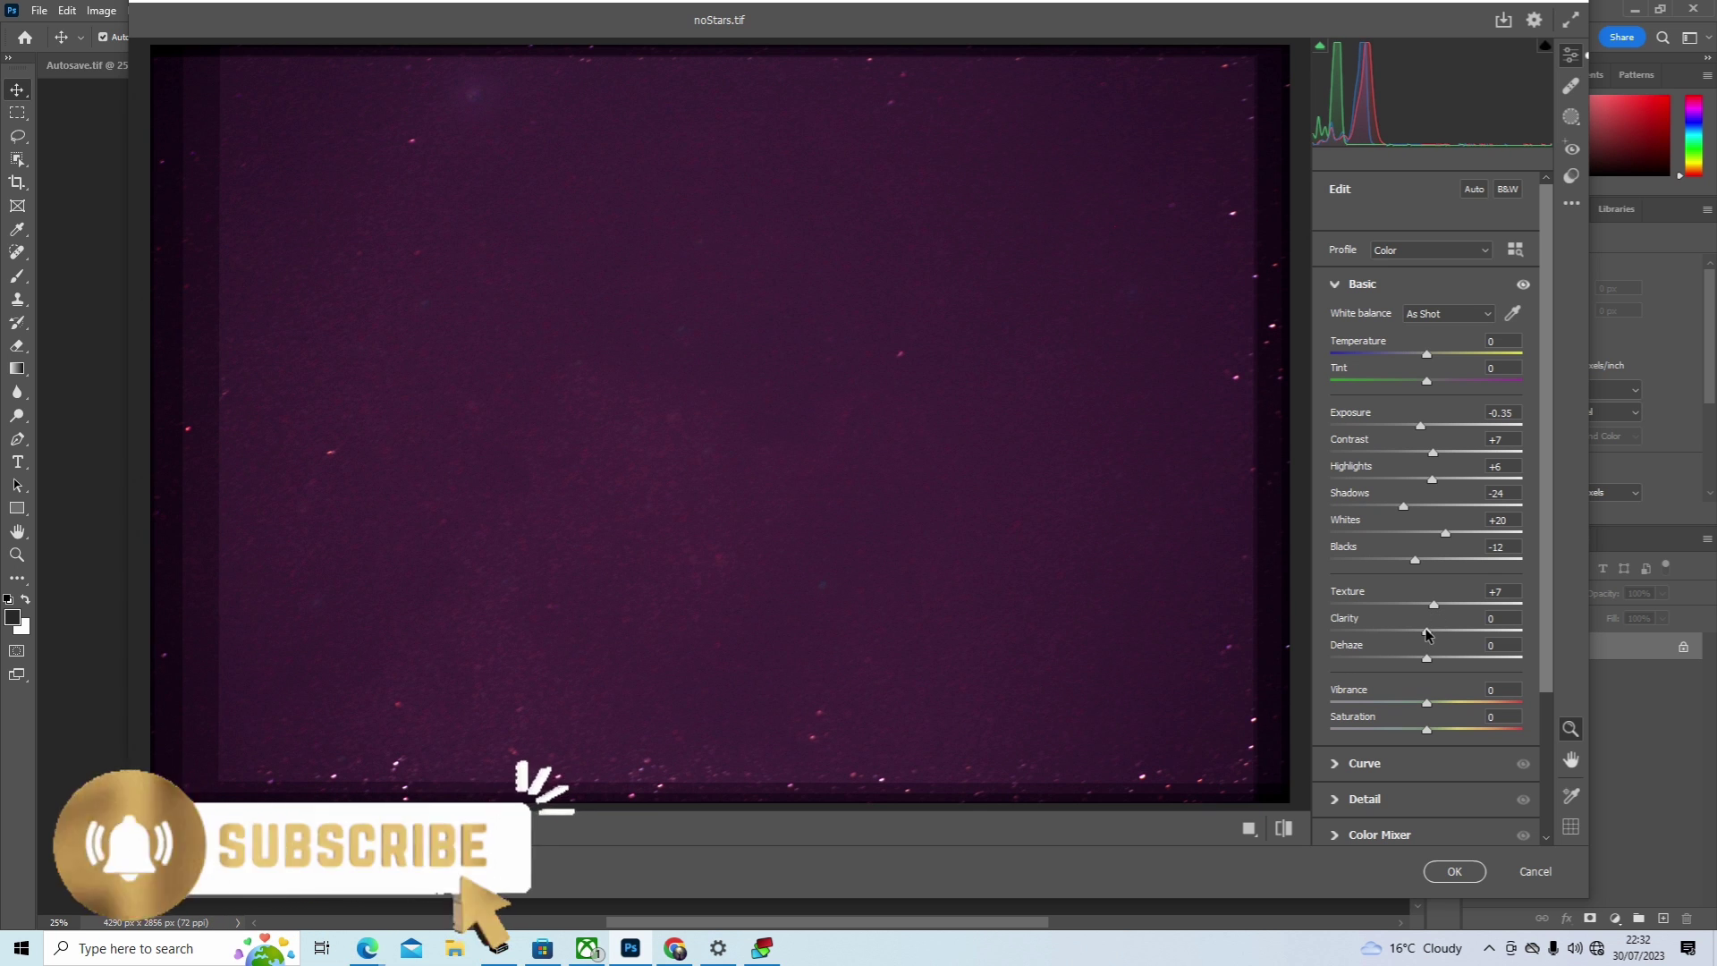
mouse_move(1421, 632)
left_mouse_down()
mouse_move(1338, 638)
mouse_move(1519, 637)
mouse_move(1330, 662)
mouse_move(1425, 657)
left_mouse_up()
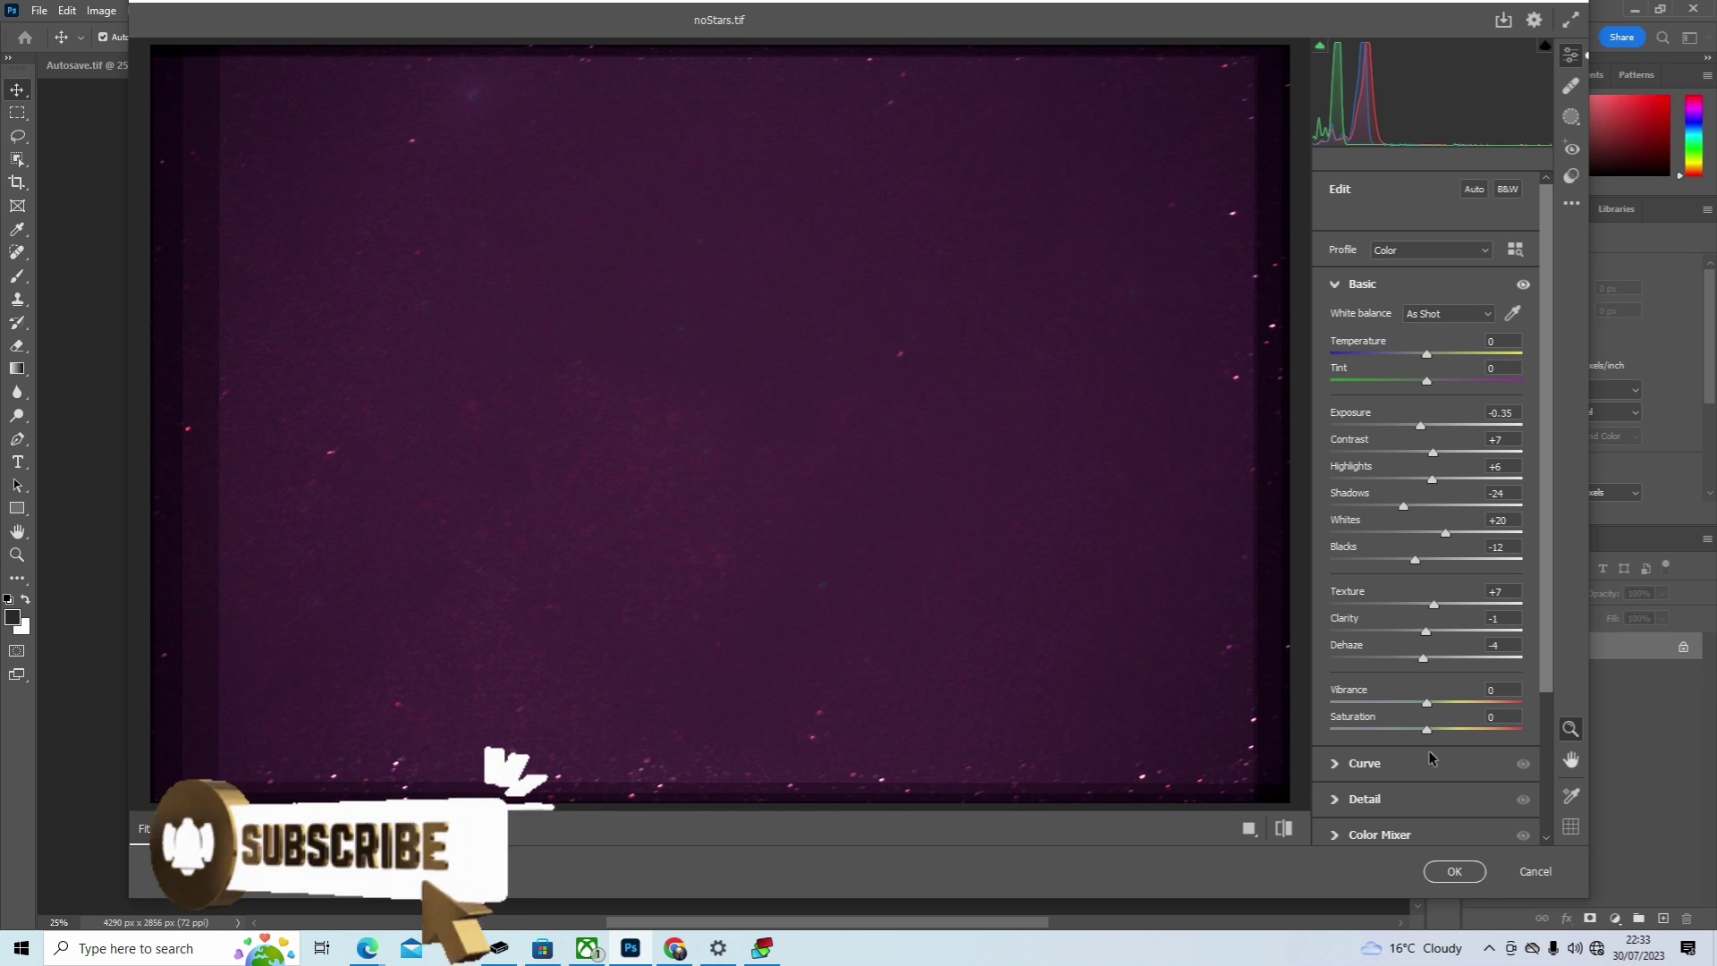
Step: Raise noise reduction to 17 and colour noise reduction to 13, then apply Camera Raw
left_click(1364, 800)
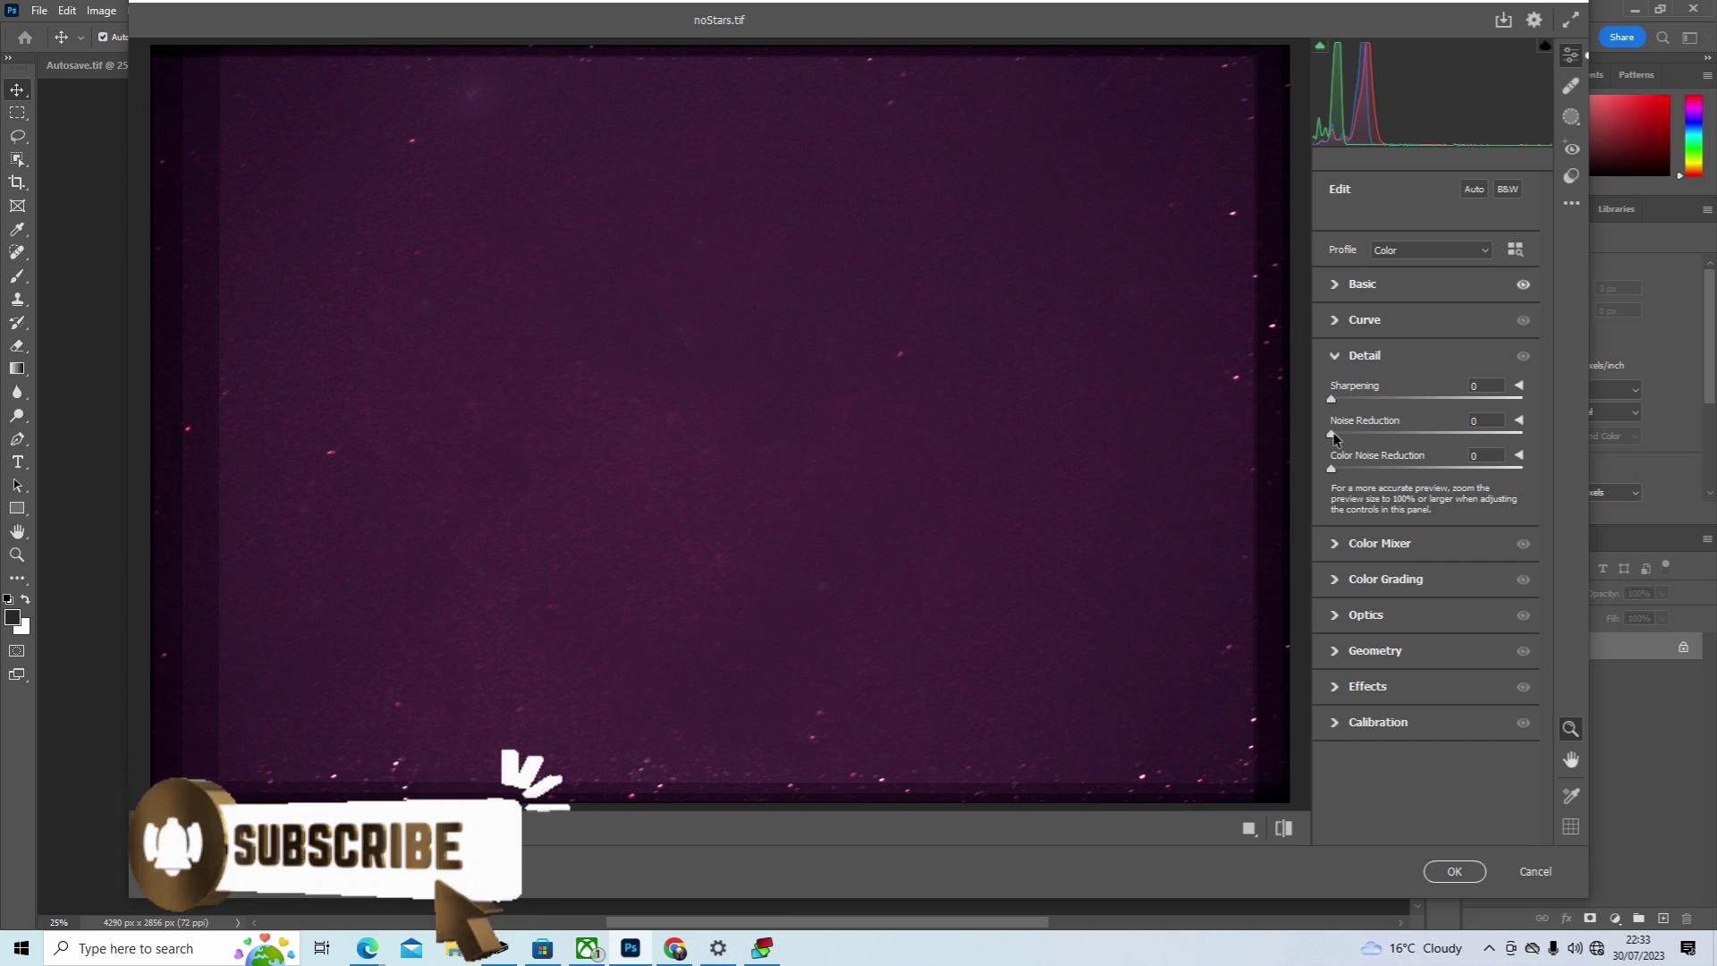
left_click_drag(1335, 438, 1368, 442)
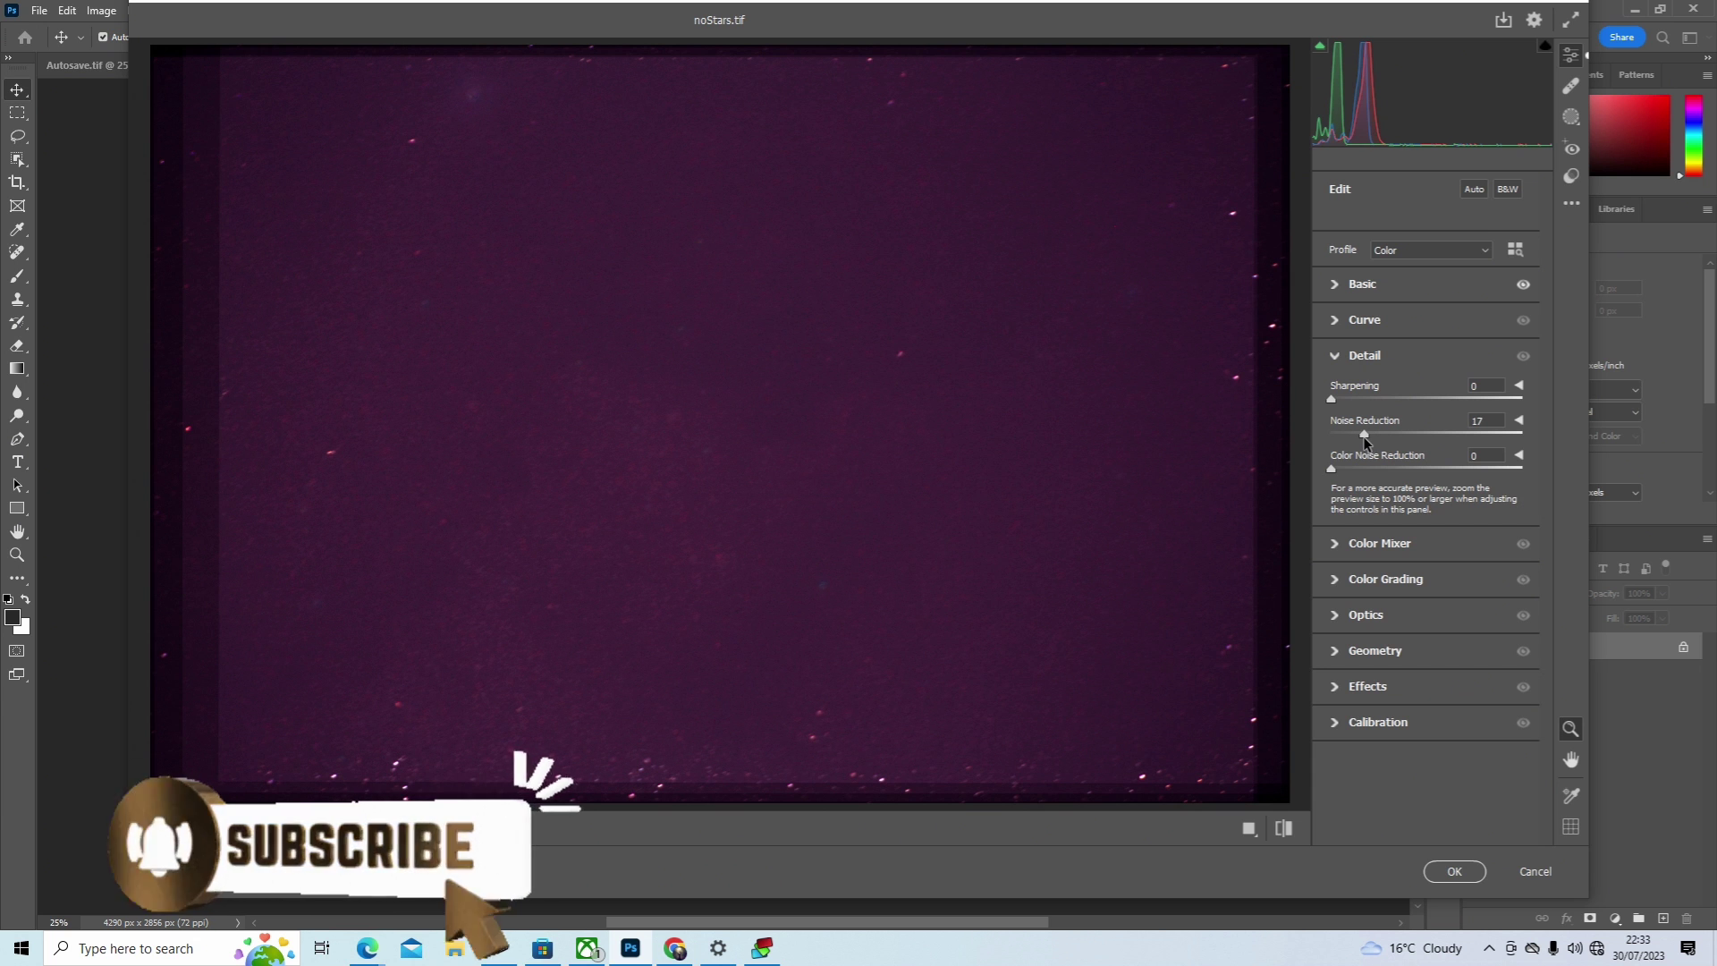
left_click_drag(1330, 468, 1358, 471)
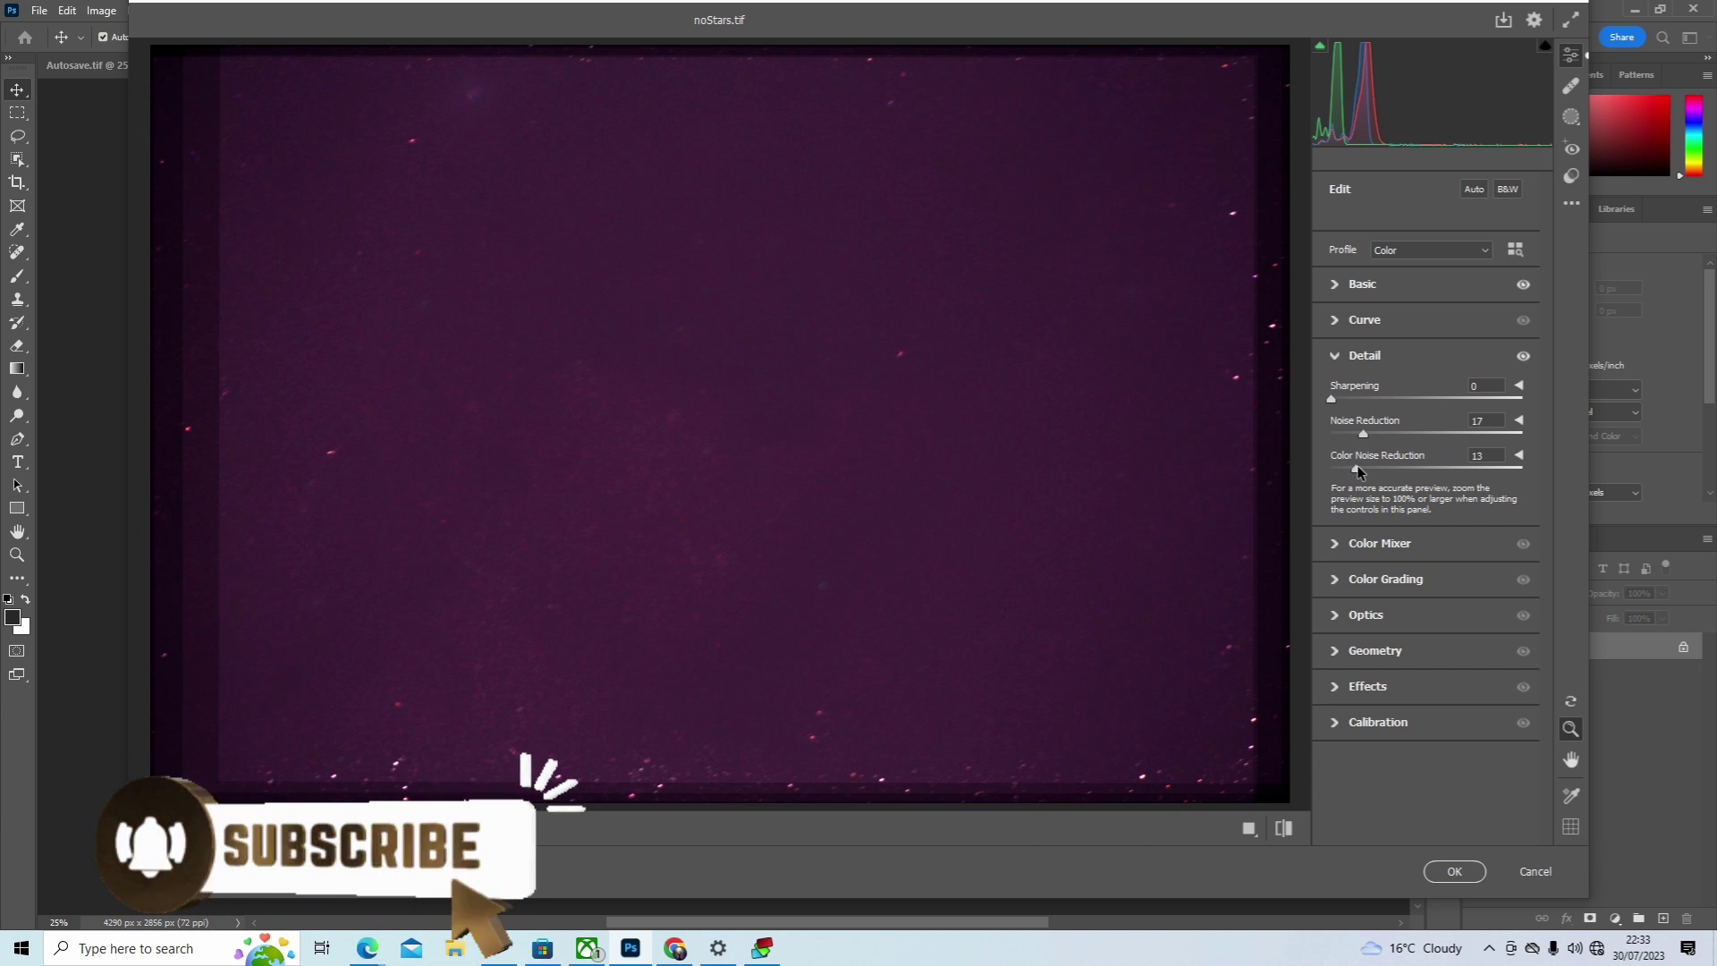
left_click(1454, 872)
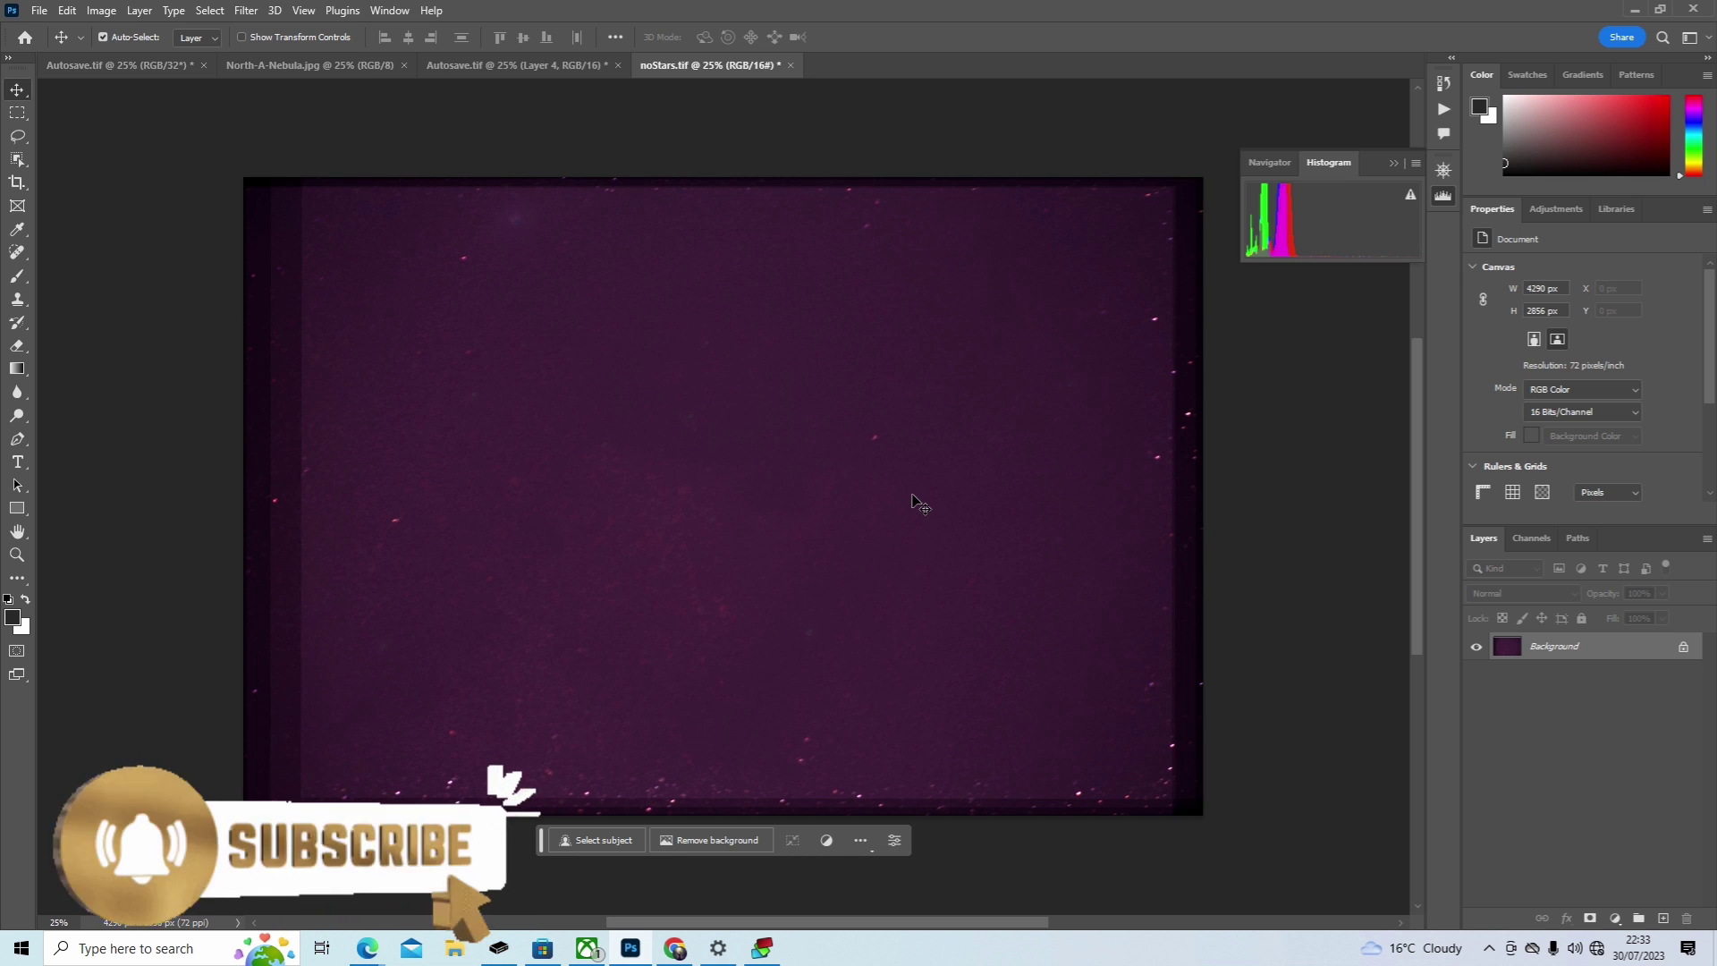
Step: Reopen Levels, try overall midtones at 0.74, then set the Red midtones to 0.96
key("ctrl+l")
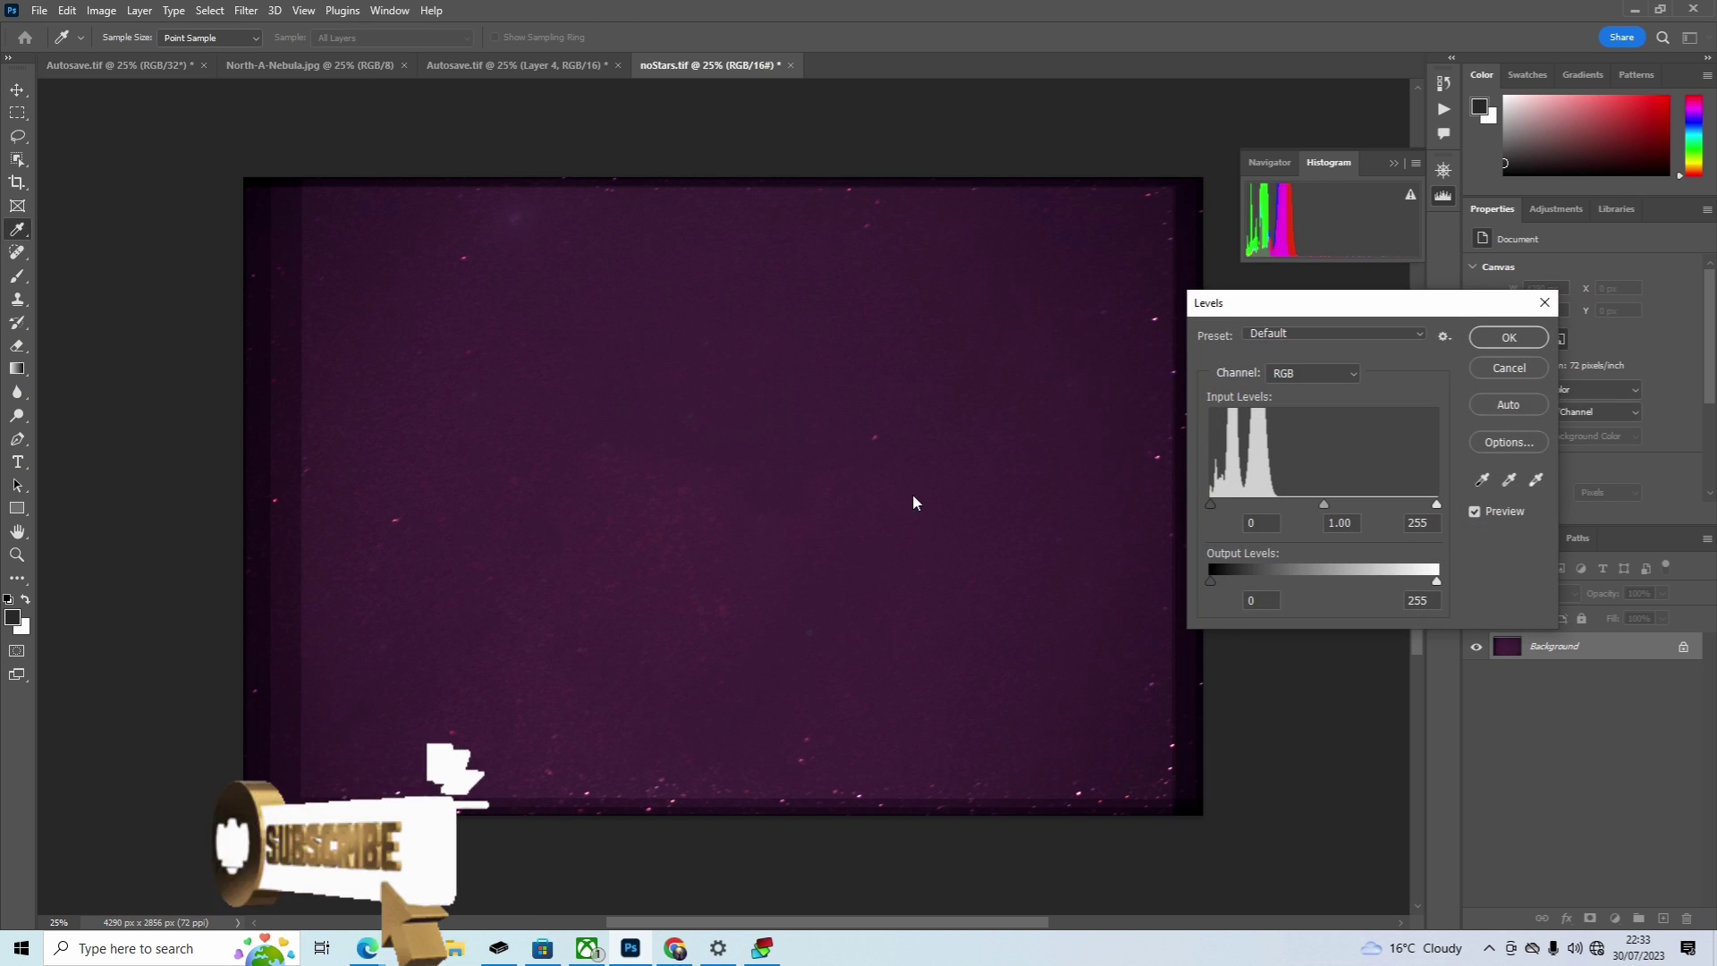
left_click_drag(1324, 508, 1347, 507)
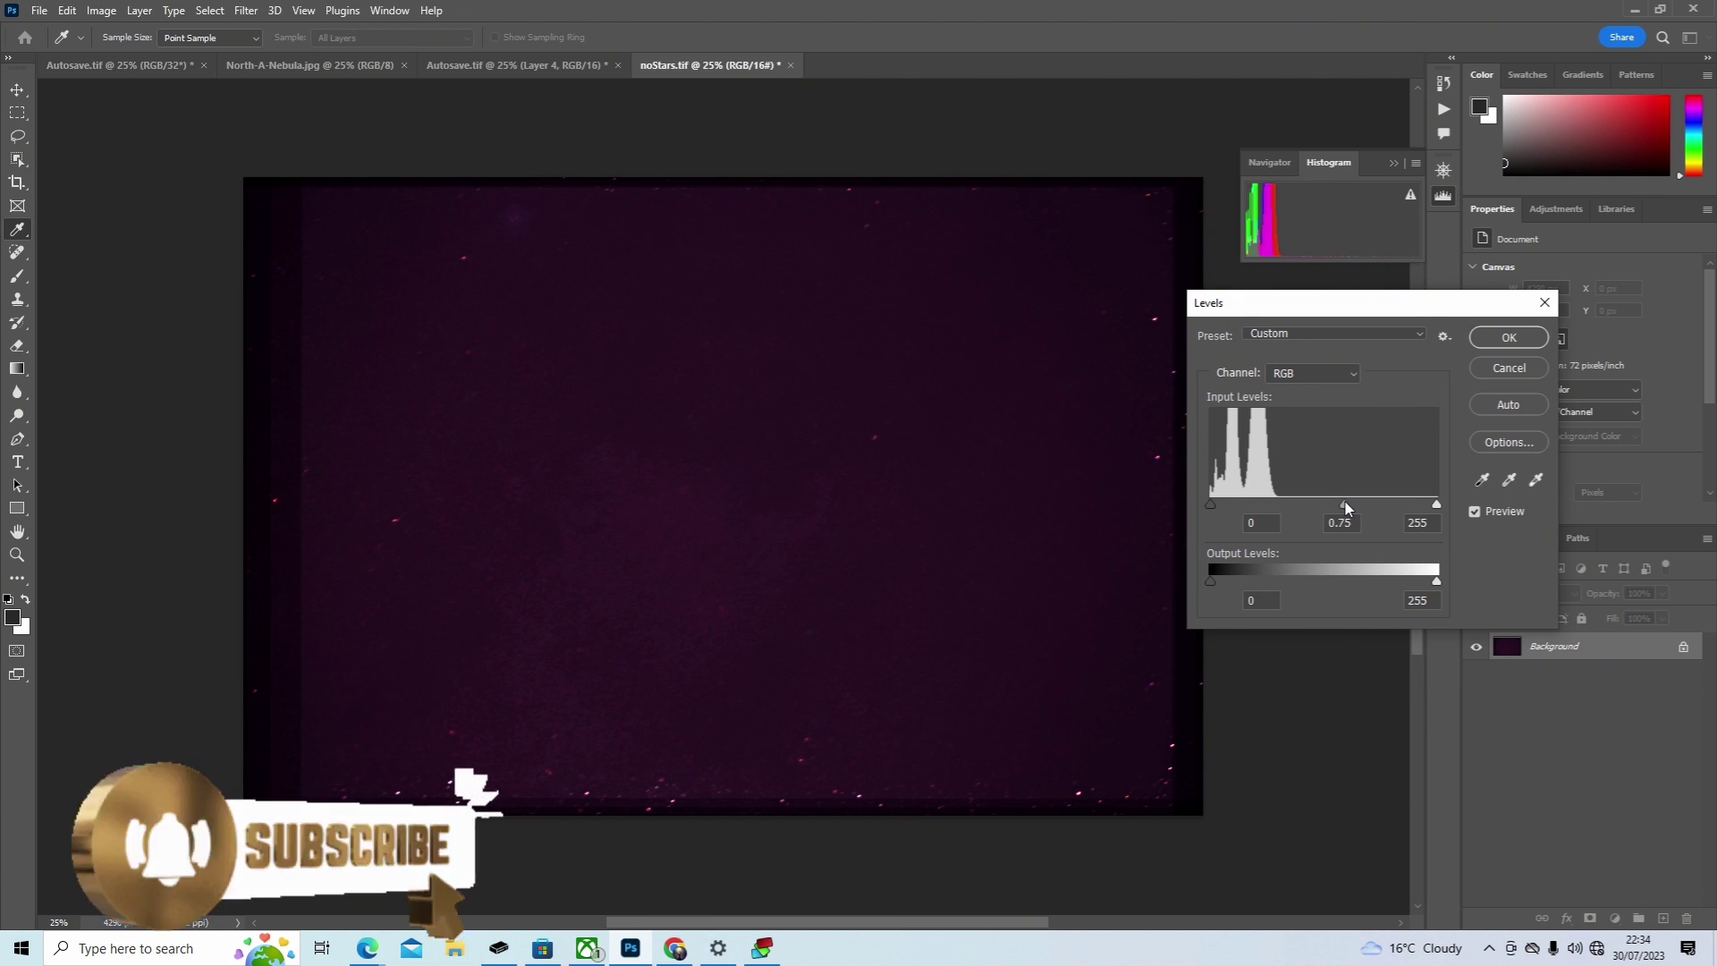
left_click(1344, 504)
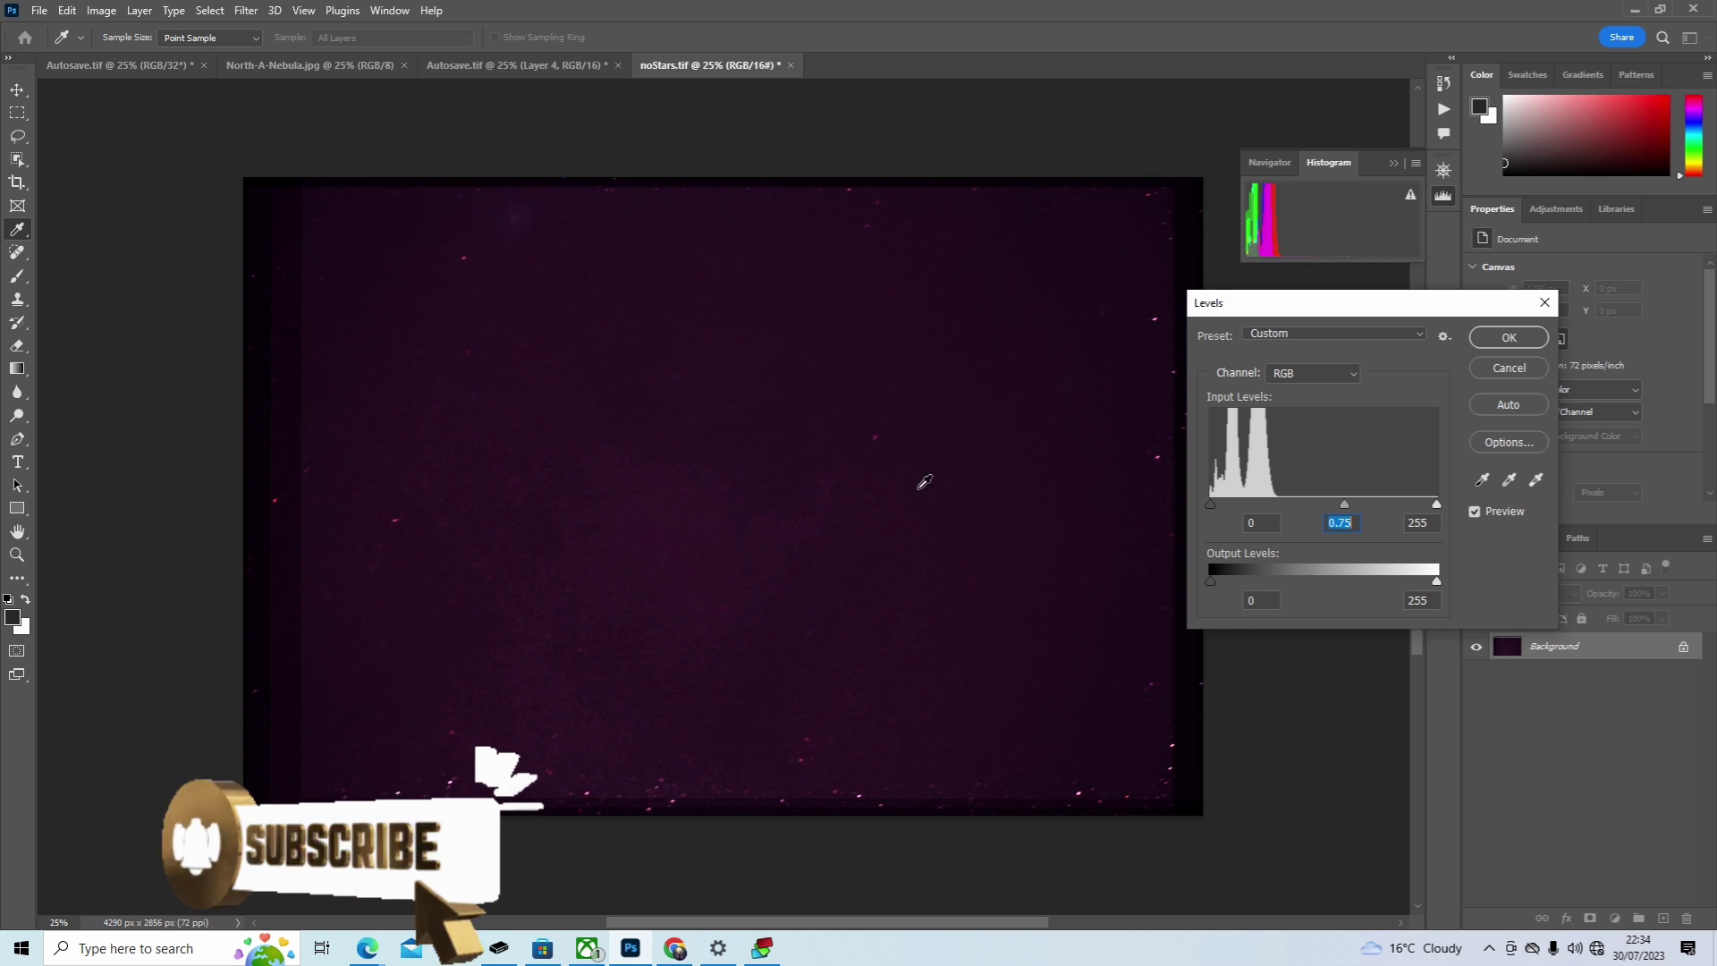
left_click(1343, 370)
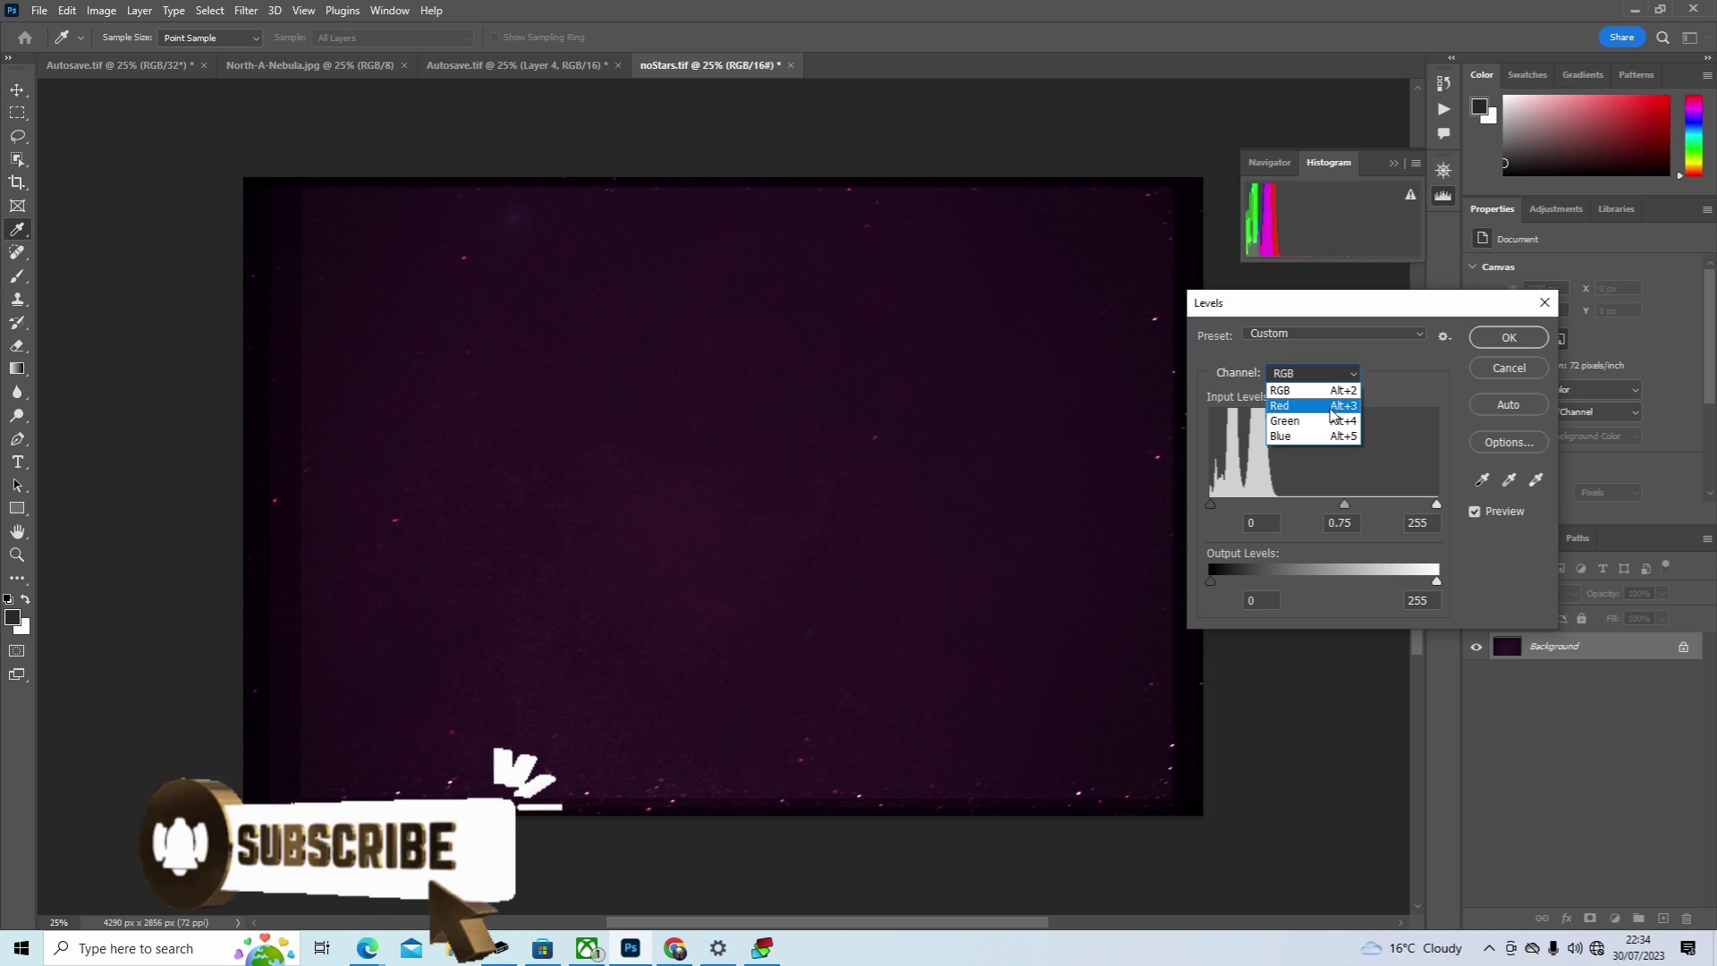
left_click(1333, 413)
left_click_drag(1325, 506, 1328, 504)
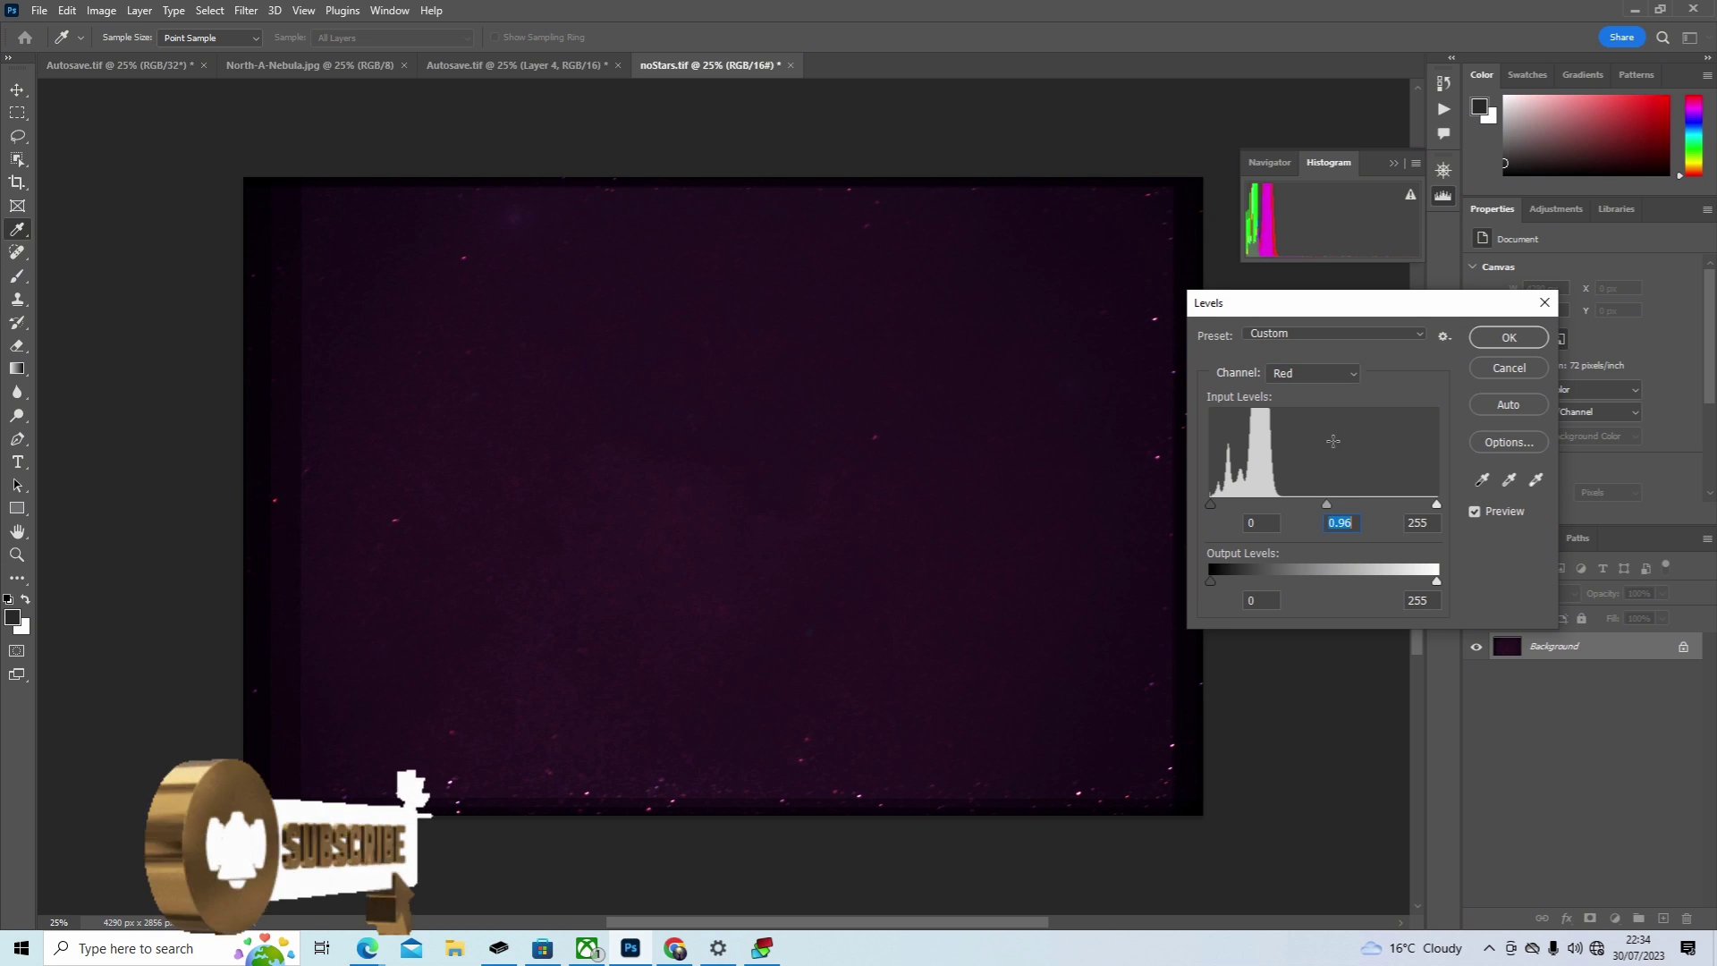
Step: Set the Green midtones to 0.95, apply Levels, and return to the Autosave.tif star field
left_click(1348, 372)
left_click(1332, 426)
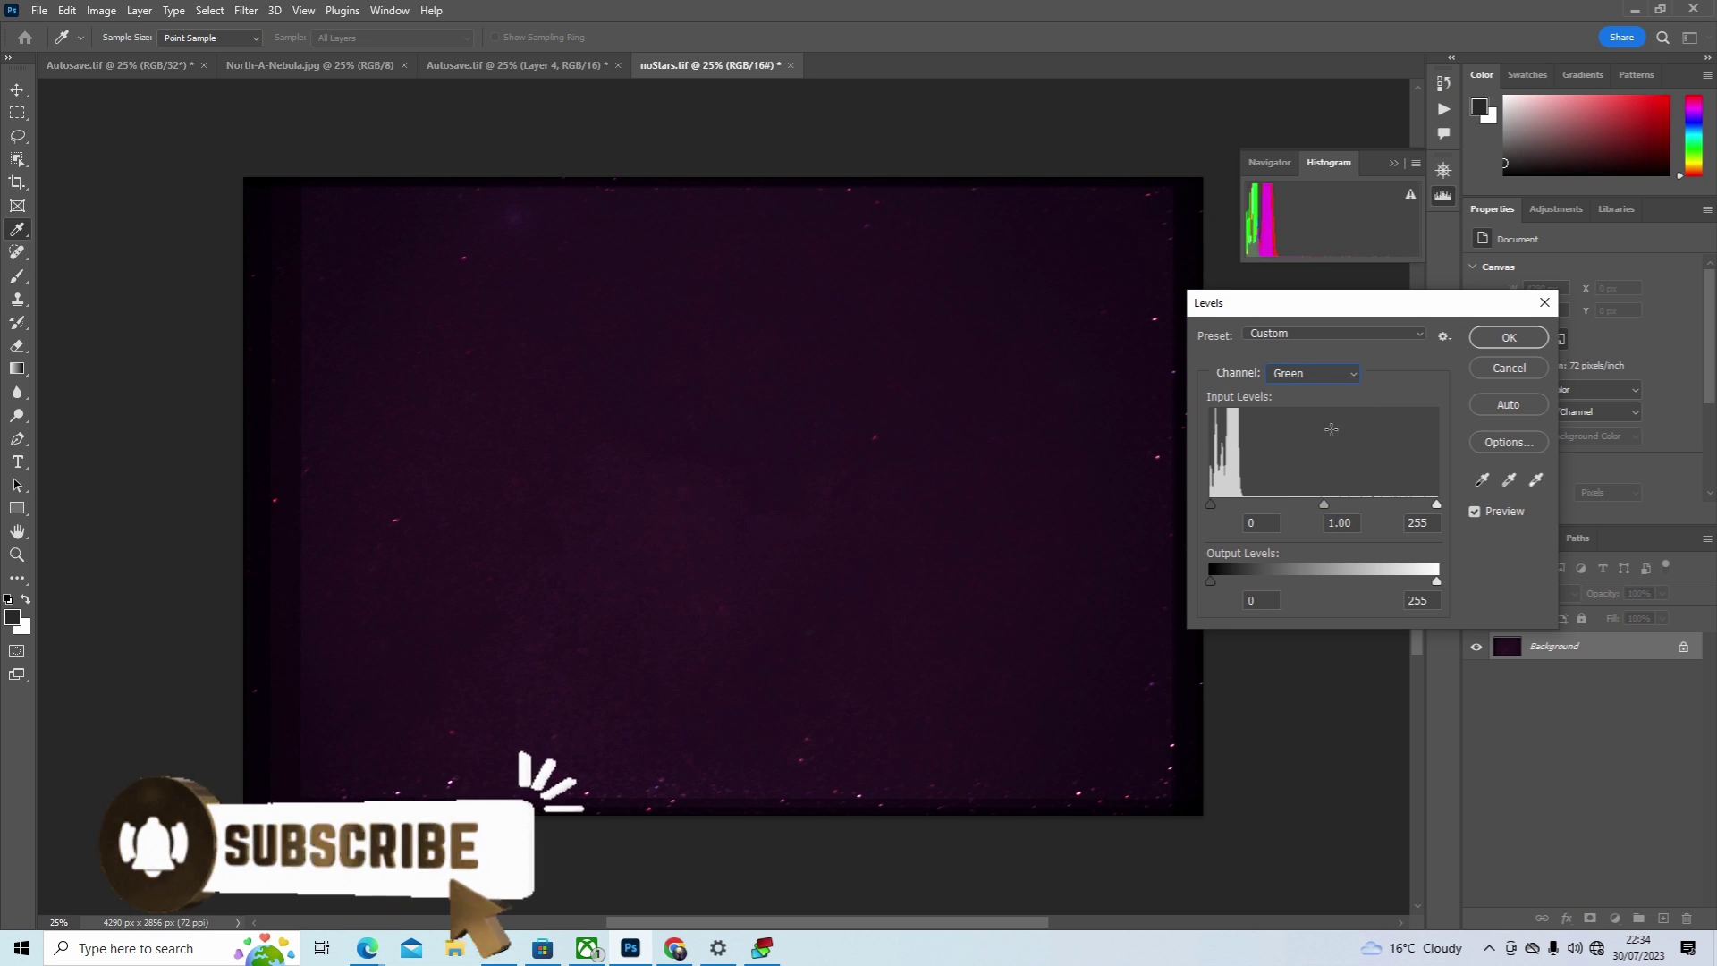
left_click_drag(1325, 506, 1325, 510)
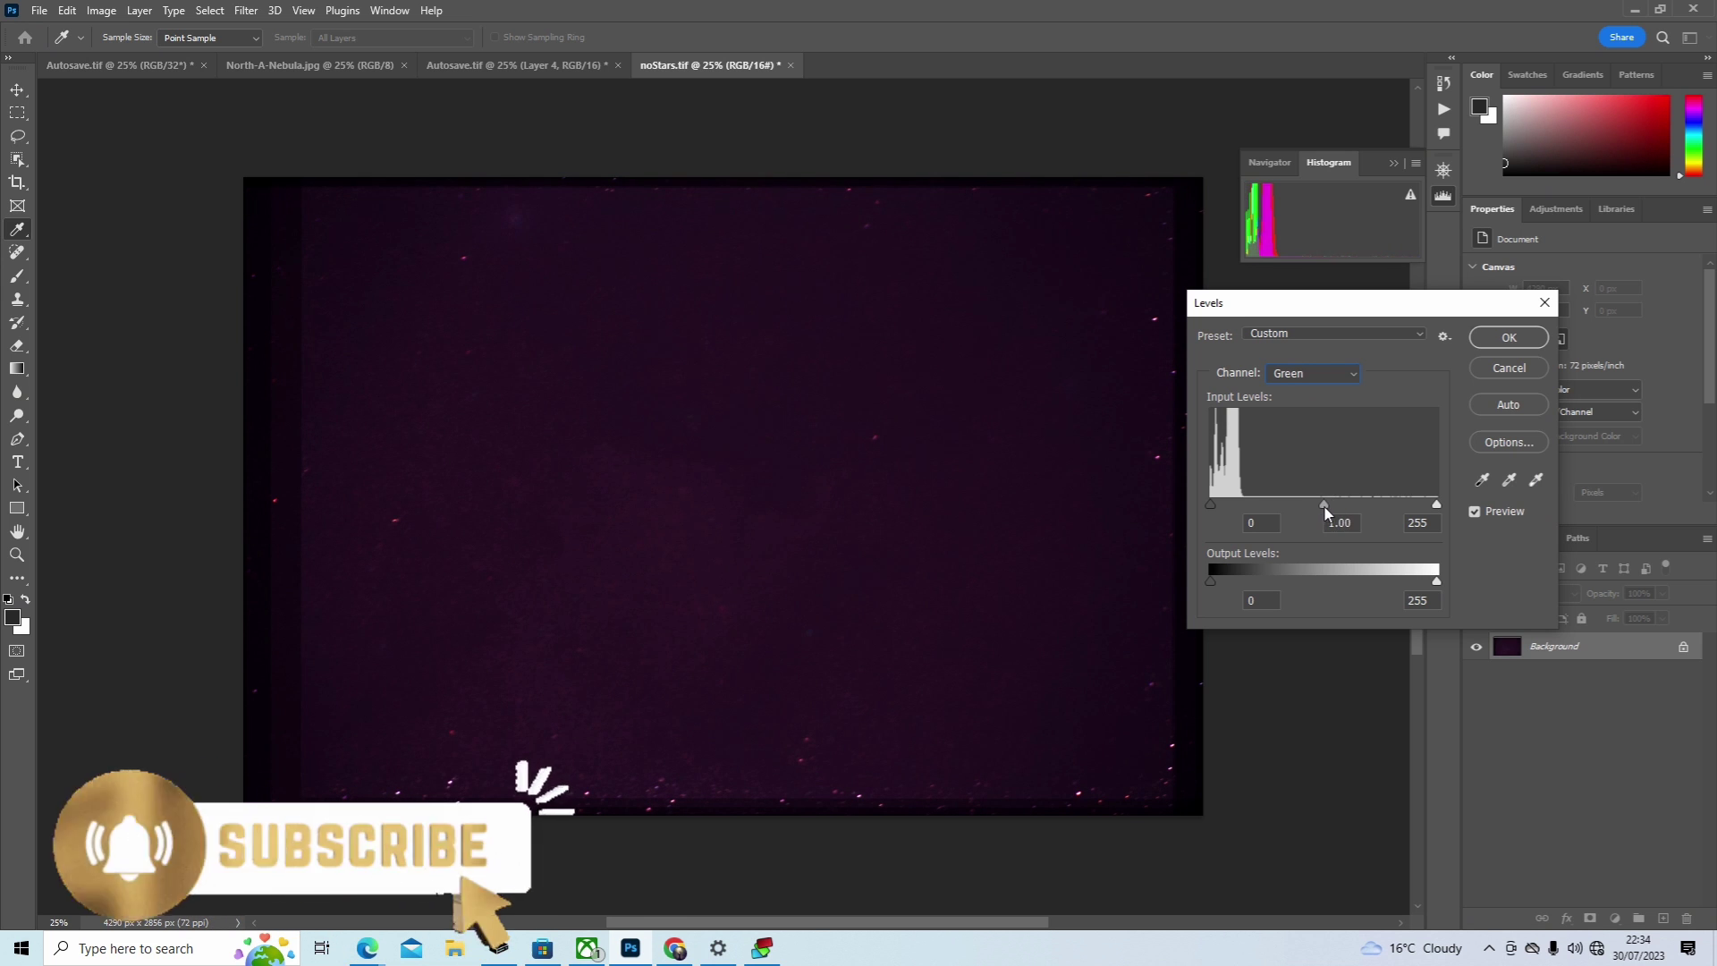
left_click(1522, 342)
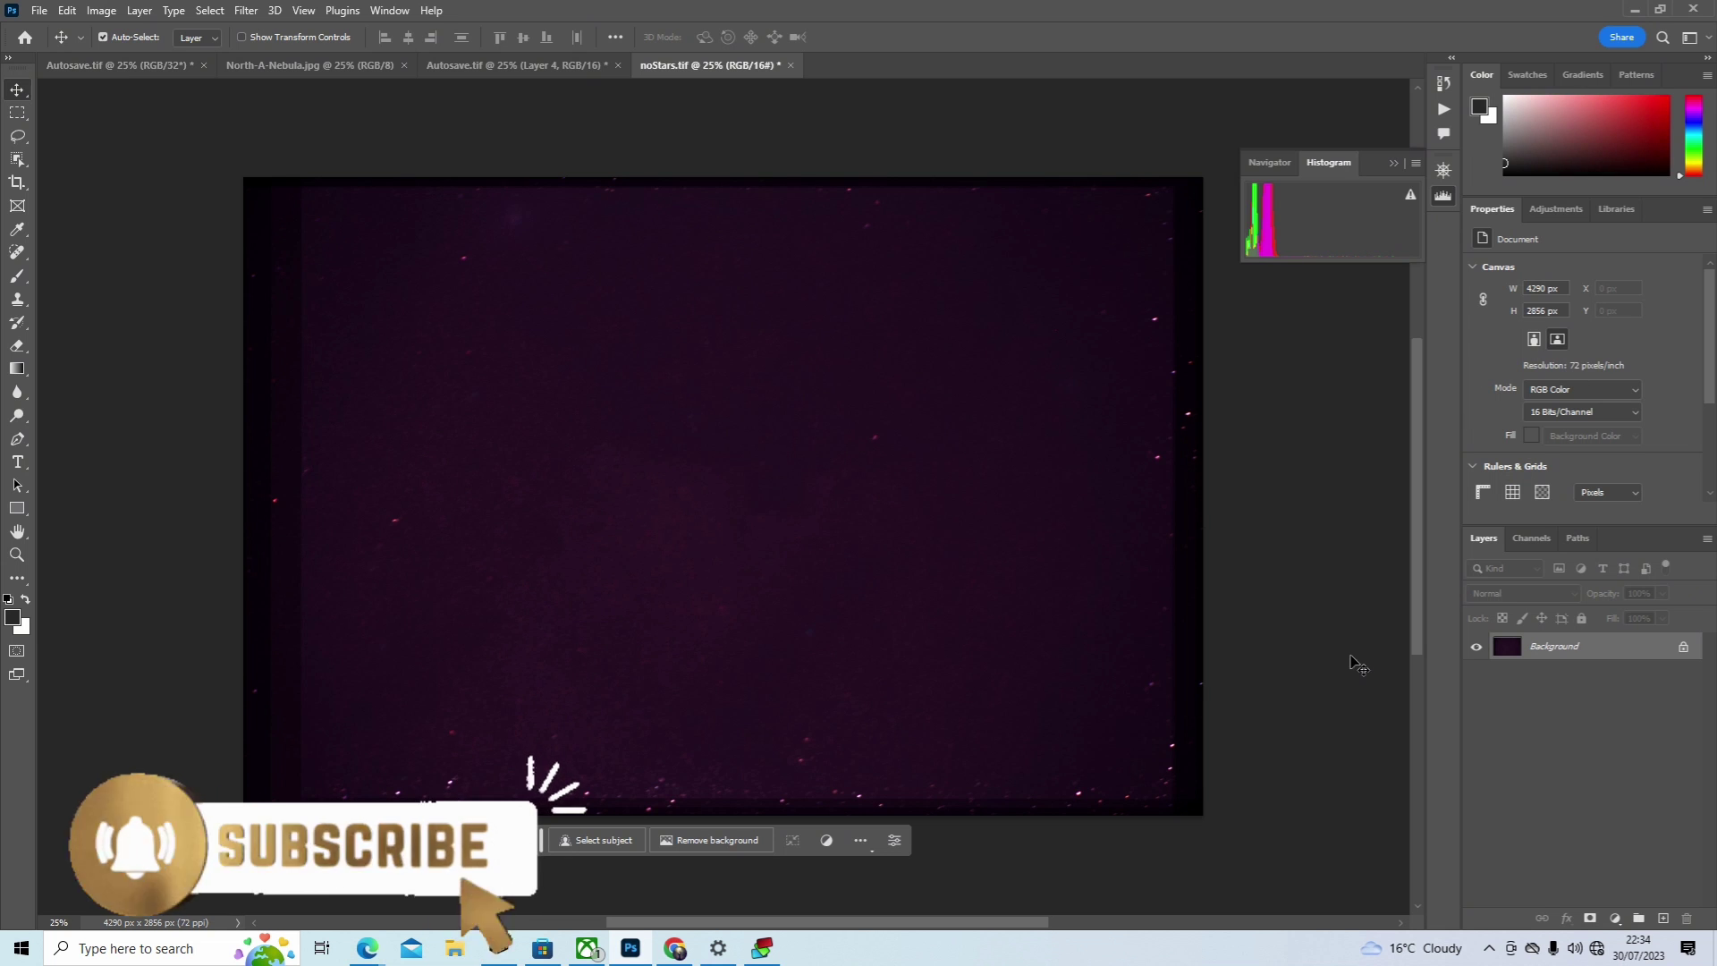
left_click(549, 68)
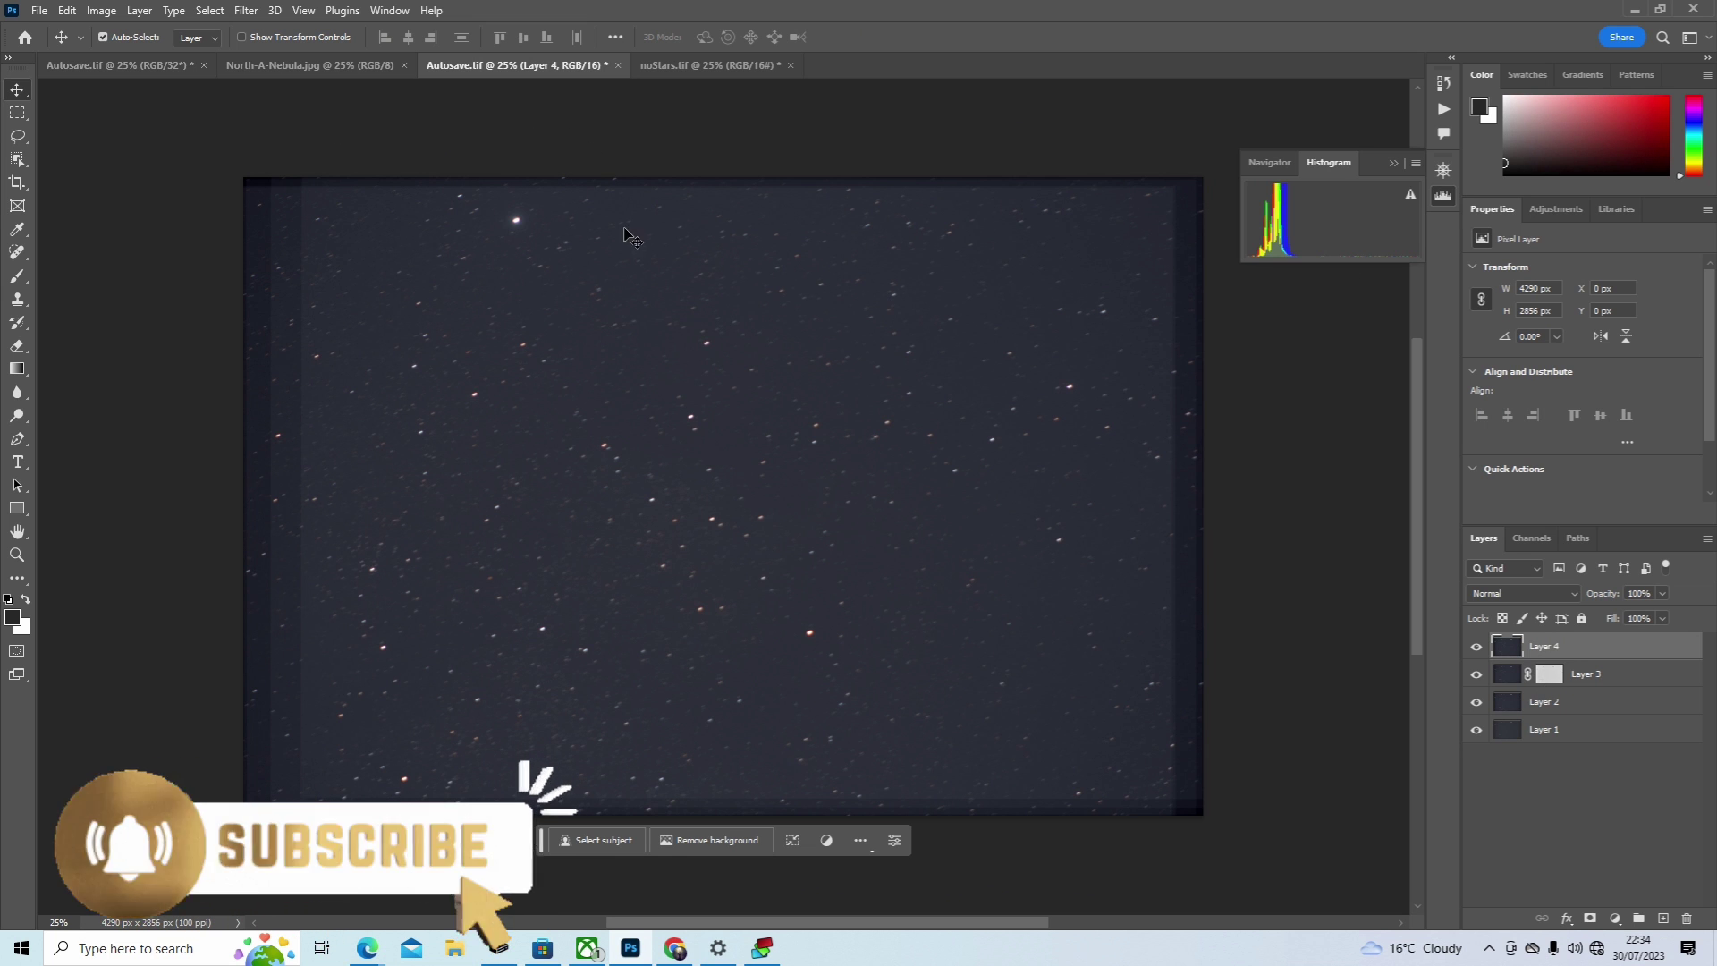
Step: Create a new empty Layer 5 above Layer 4 in Autosave.tif
left_click(139, 11)
mouse_move(238, 34)
left_click(351, 30)
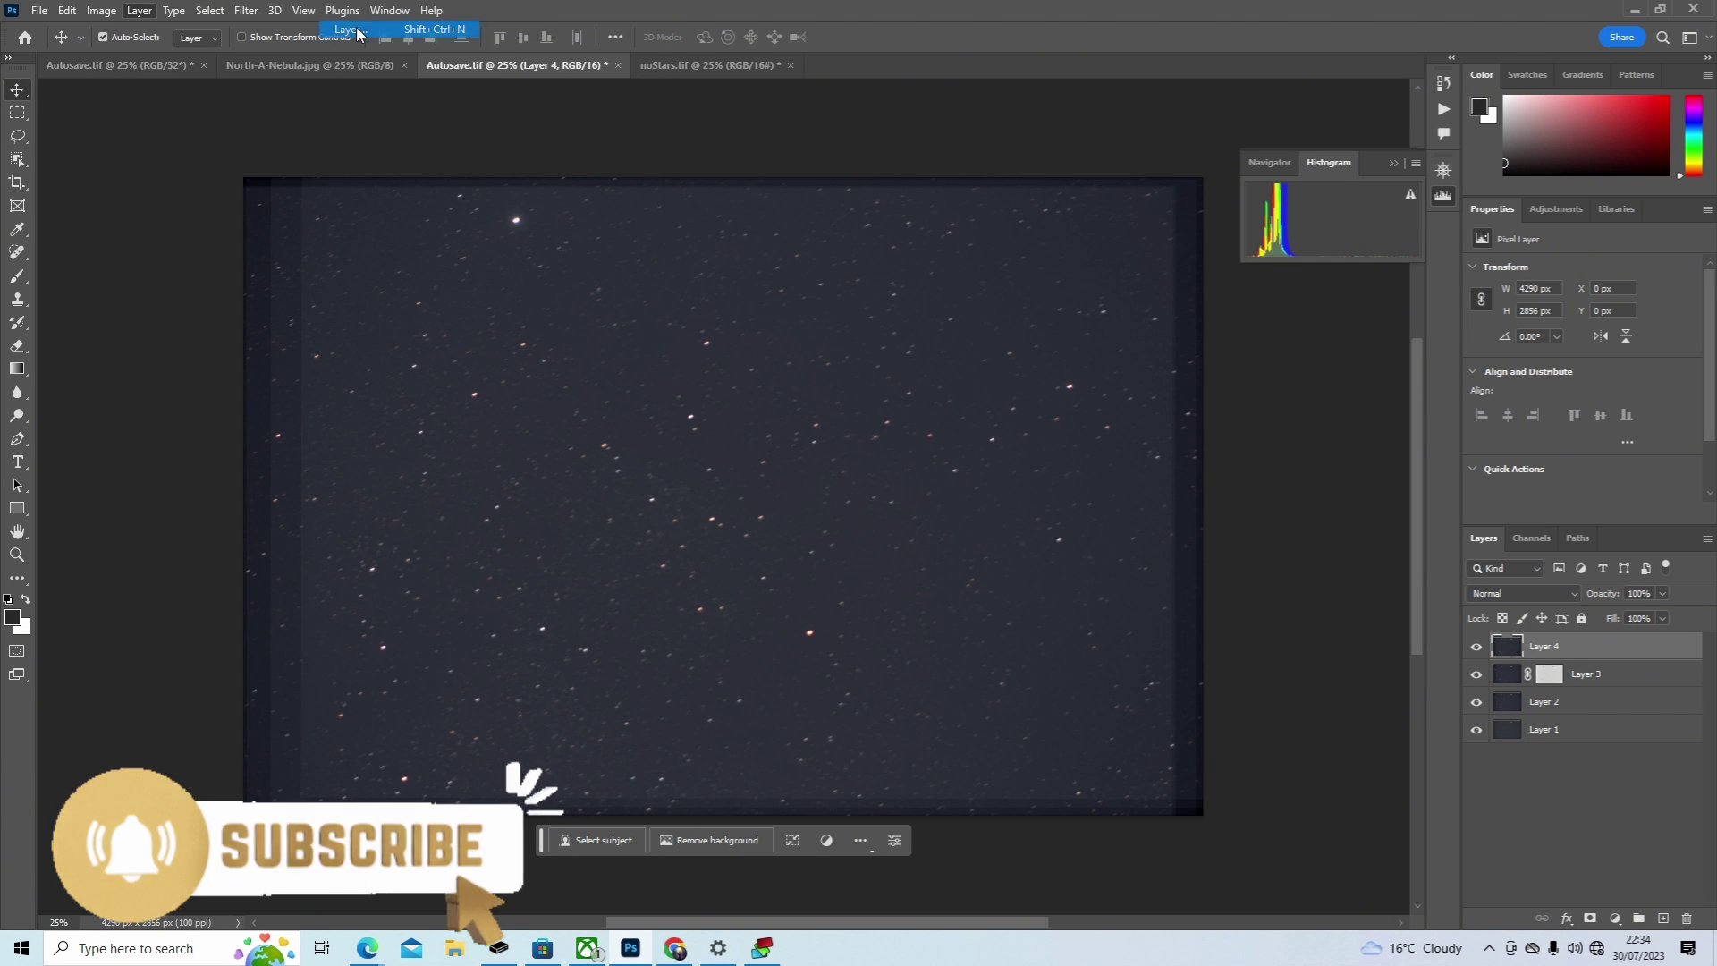
left_click(1004, 274)
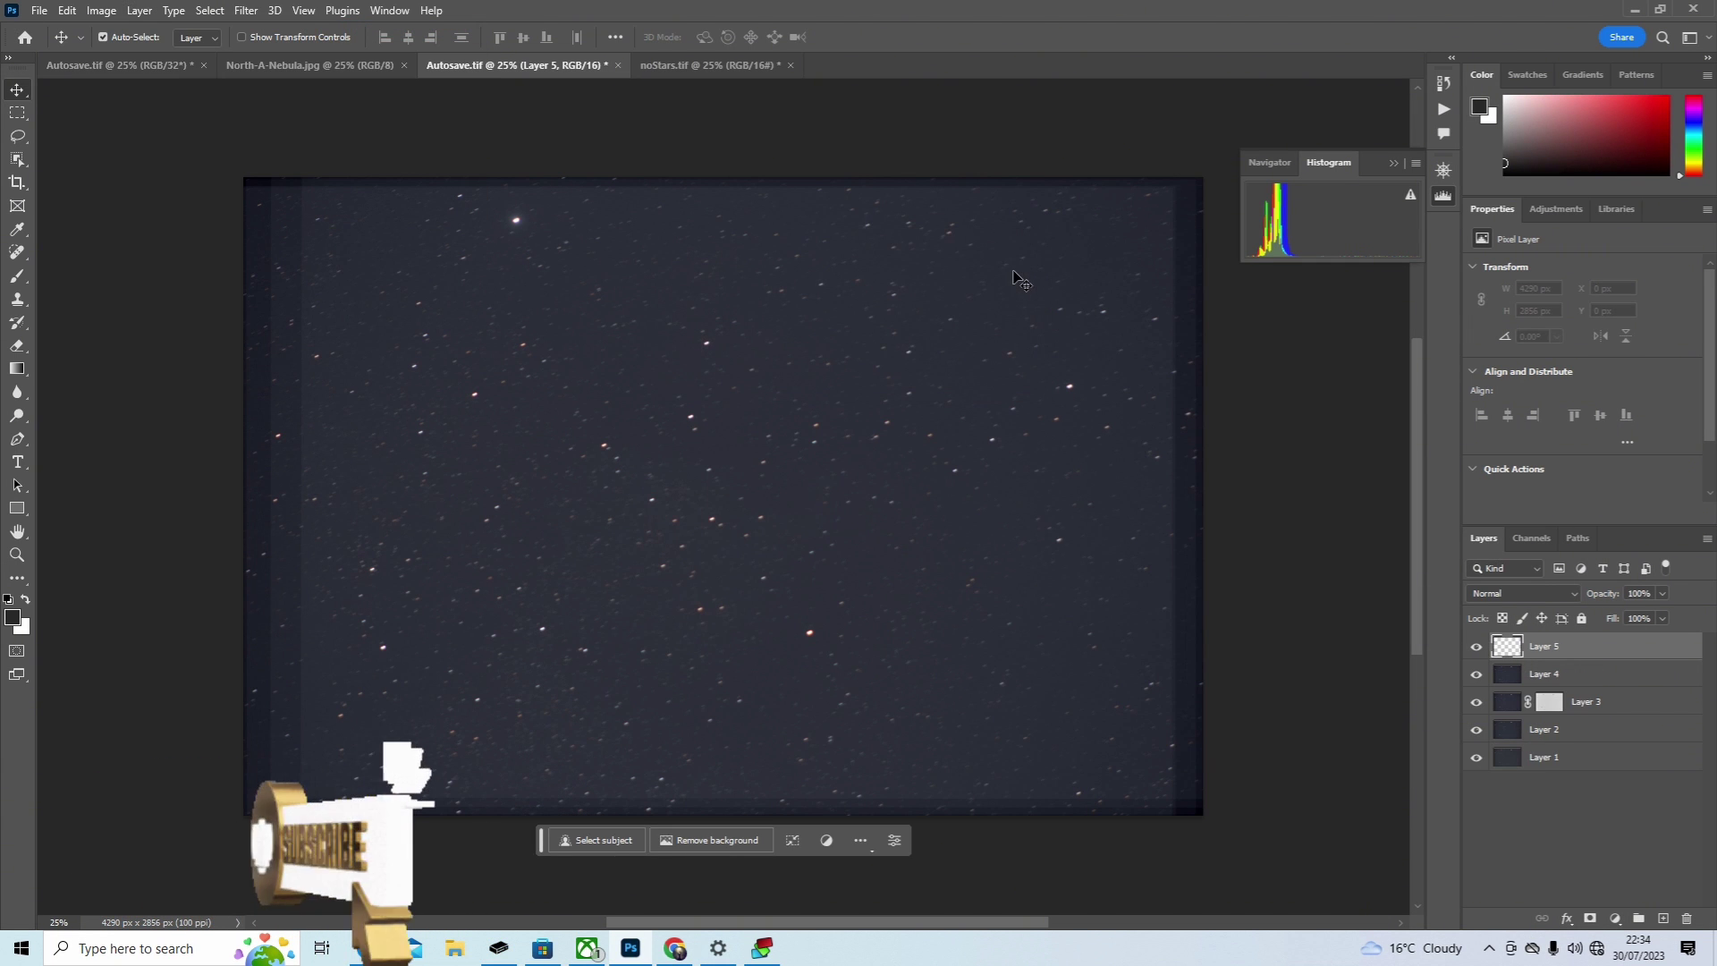
Step: Select all of noStars.tif, then go back to the Autosave.tif star field document
left_click(689, 67)
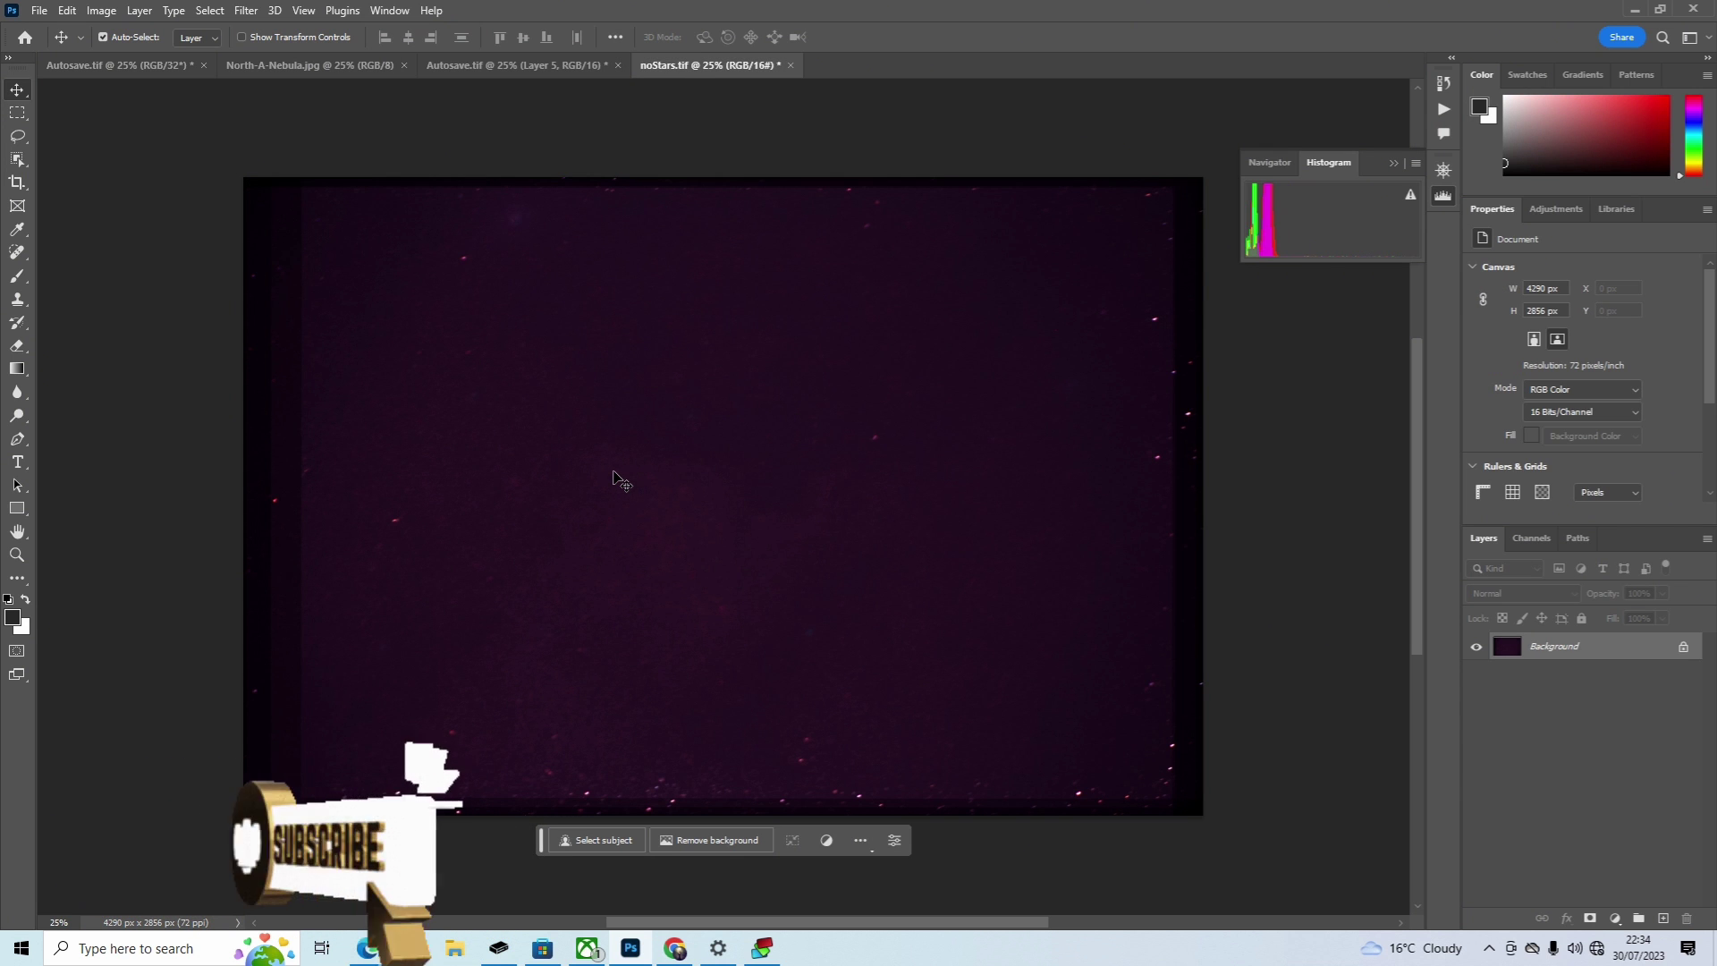
key("ctrl+a")
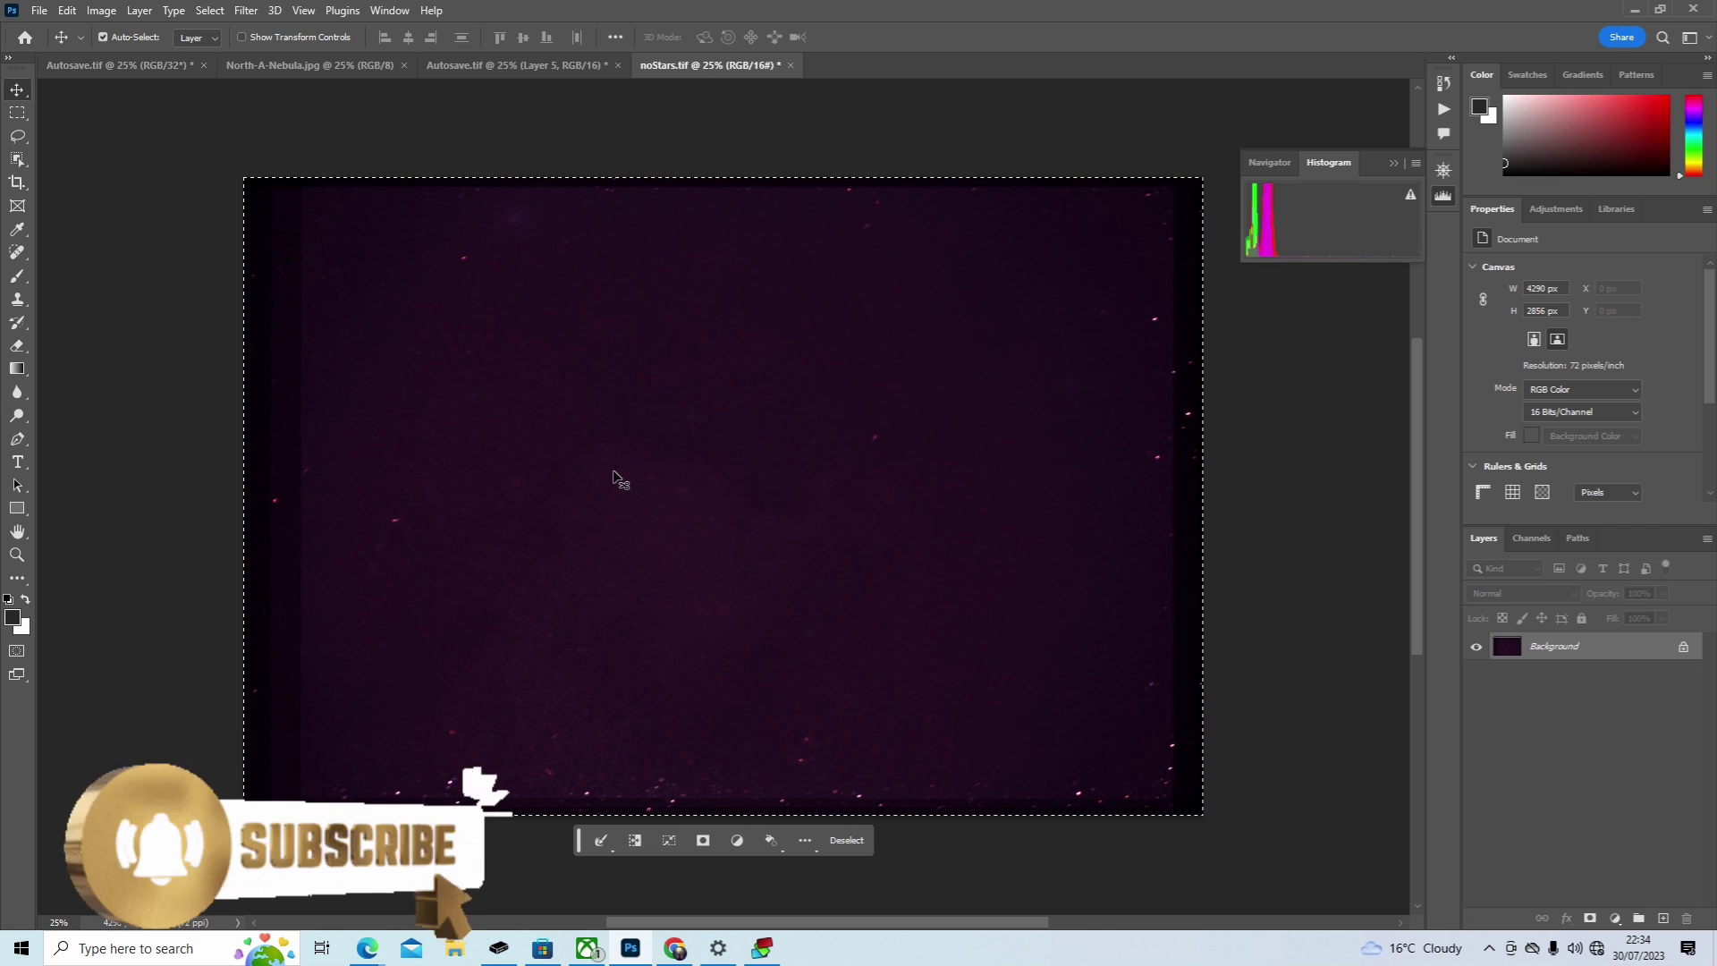
left_click(540, 69)
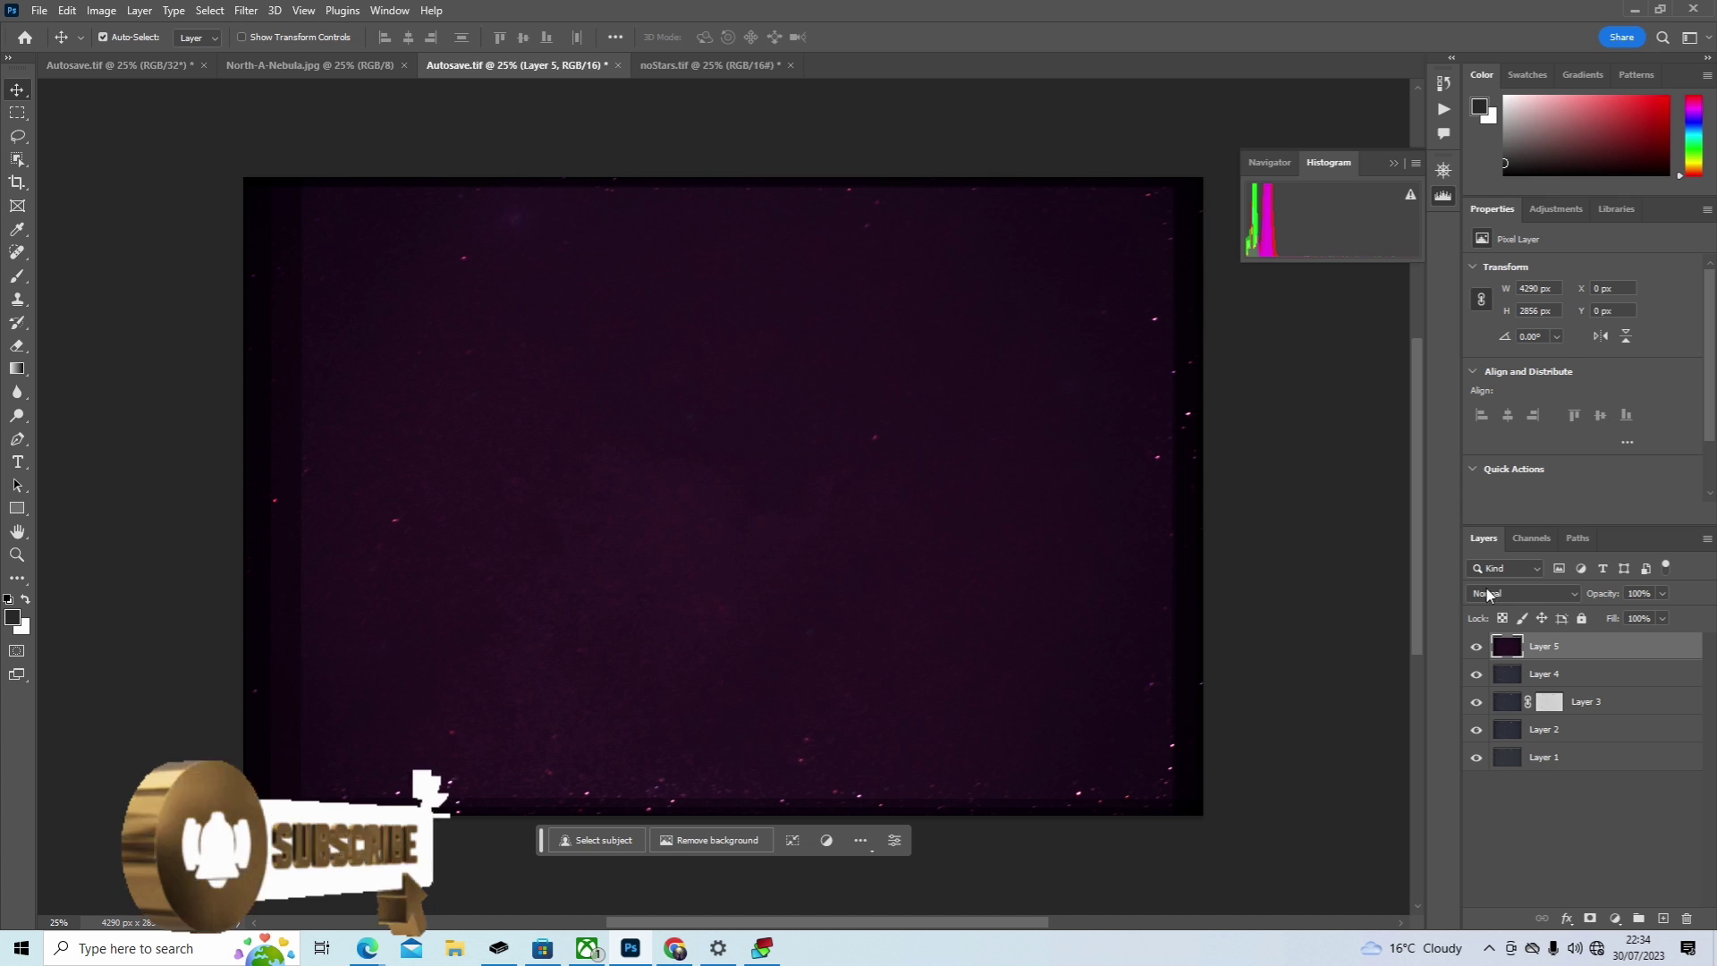
Step: Set Layer 5's blend mode to Screen so the stars show through the purple nebula
left_click(1556, 592)
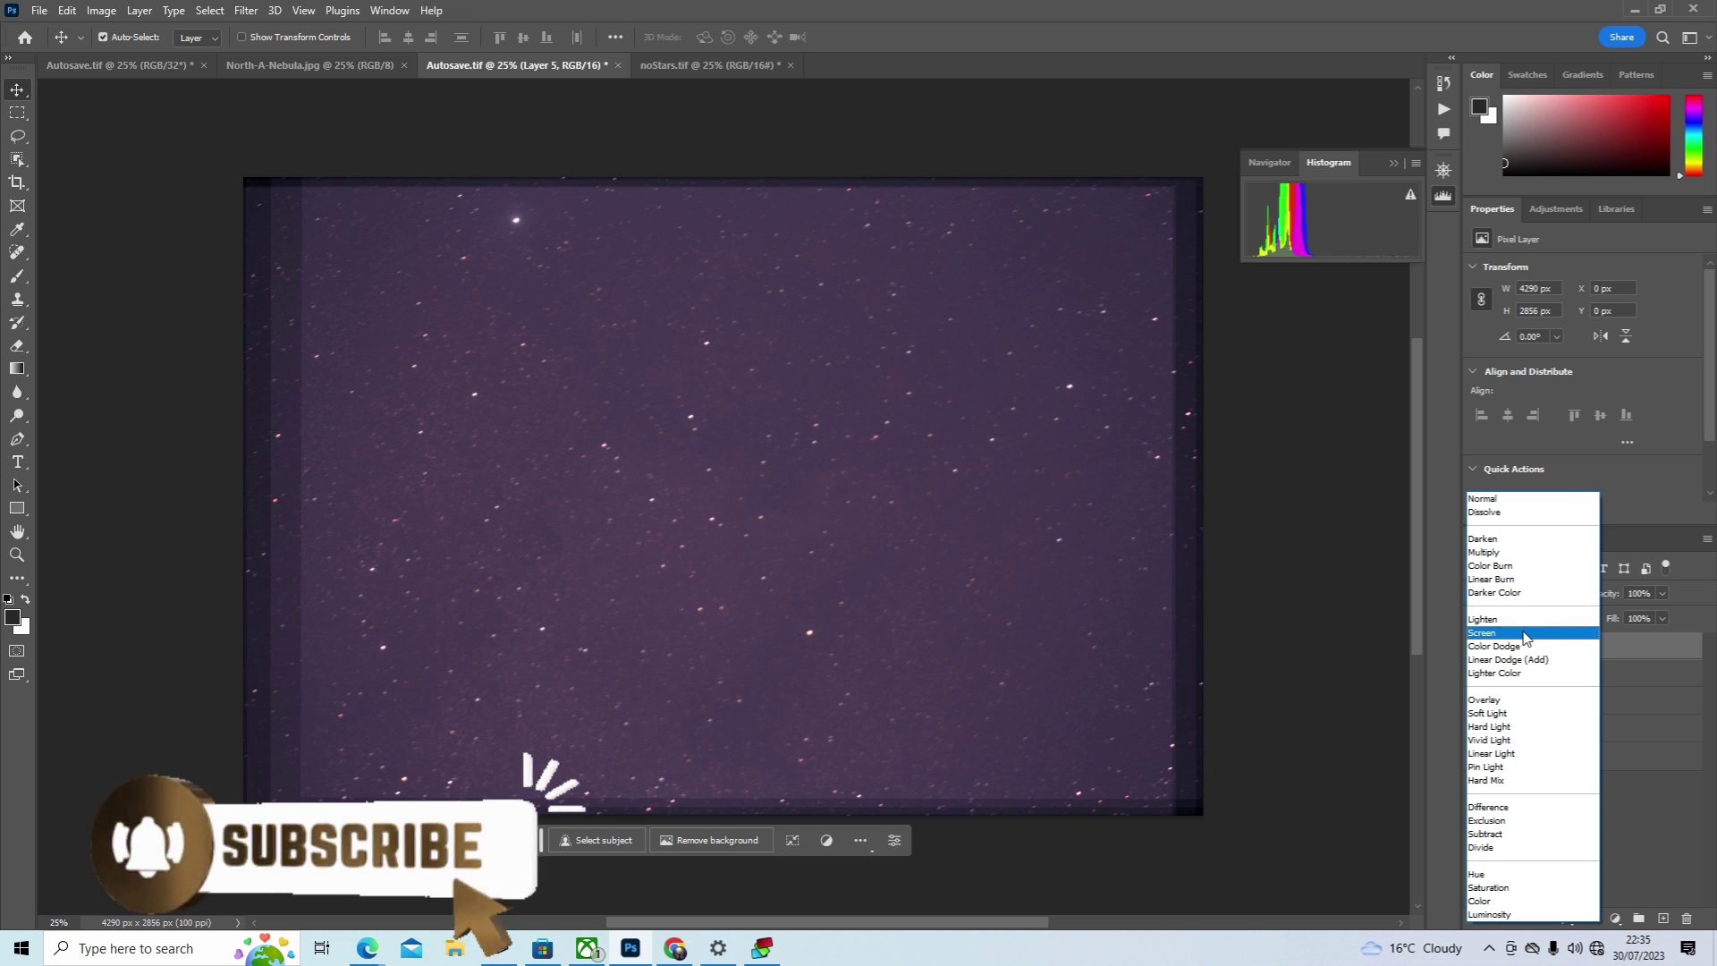
left_click(1525, 634)
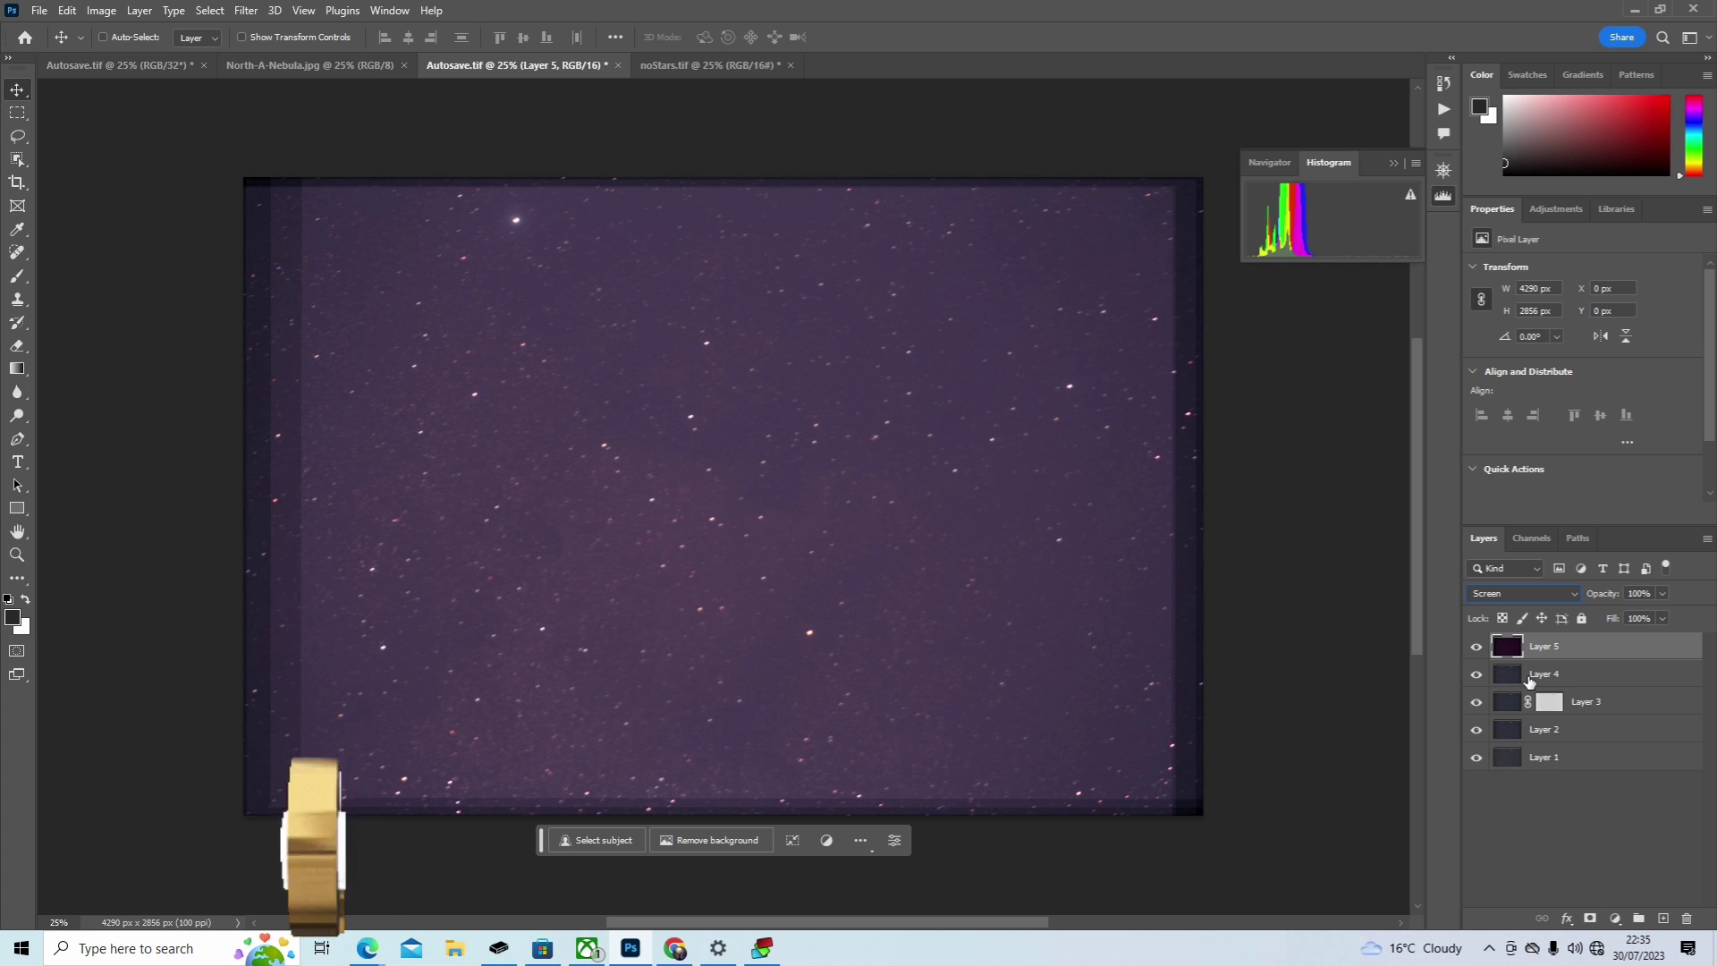
key("ctrl")
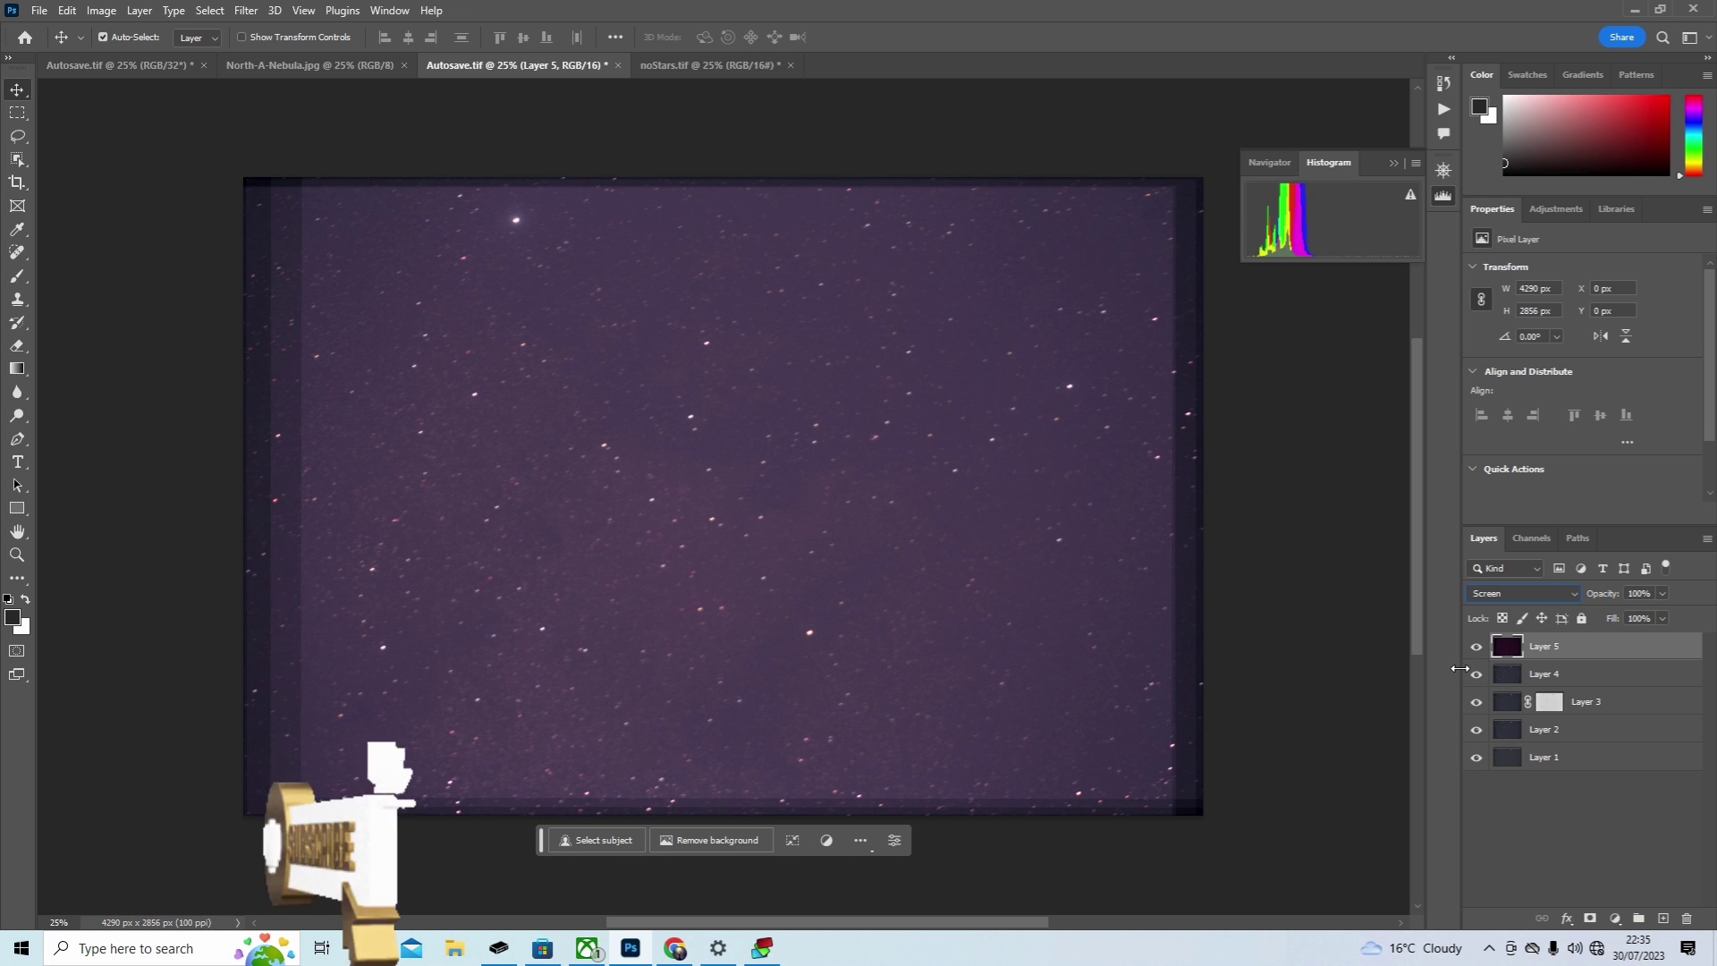
left_click(1647, 897)
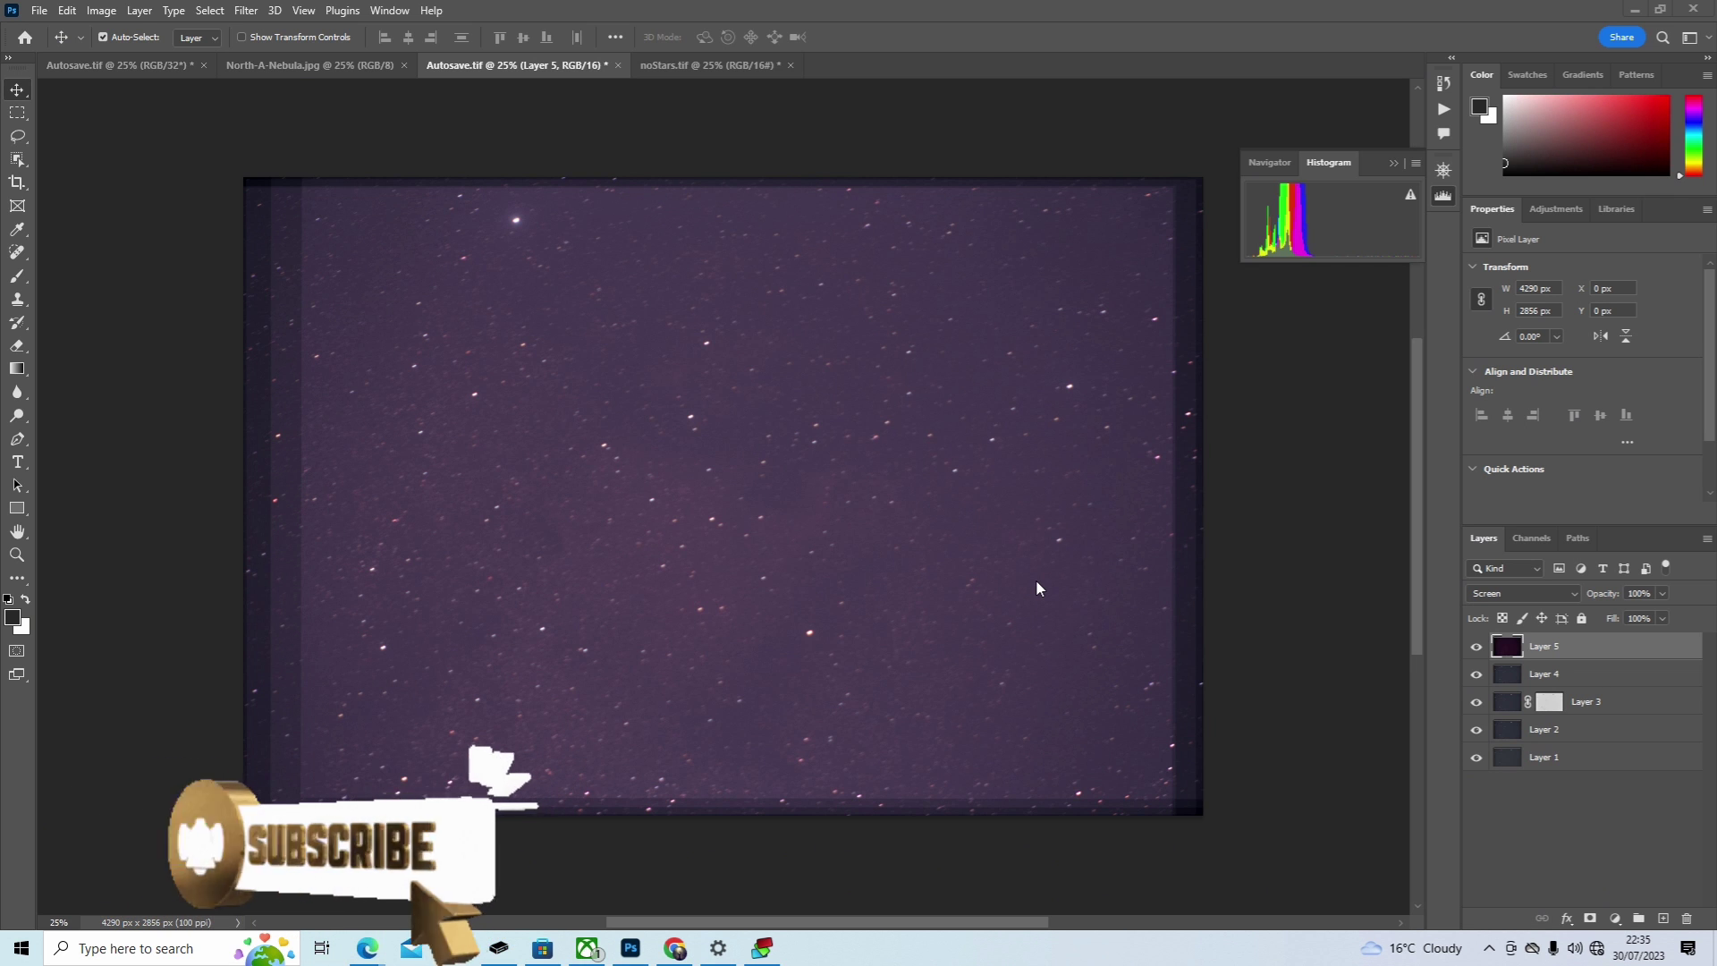
left_click(143, 10)
Step: Flatten Autosave.tif into one Background layer and duplicate it as Layer 1
mouse_move(172, 10)
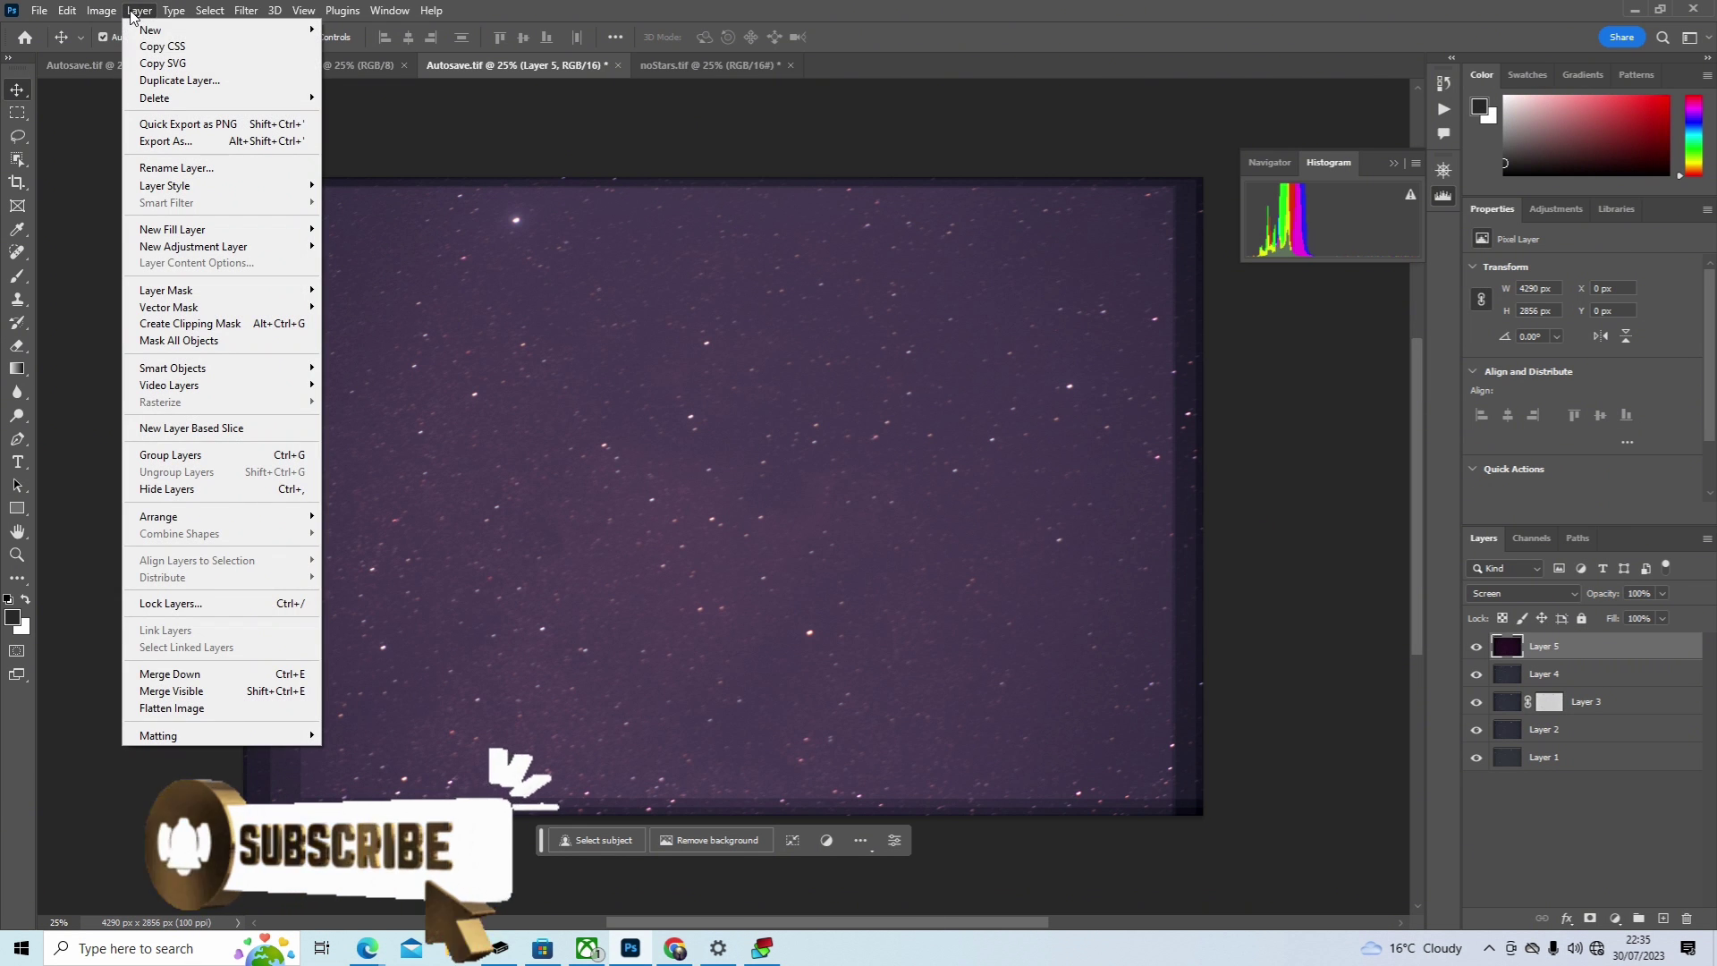
left_click(171, 708)
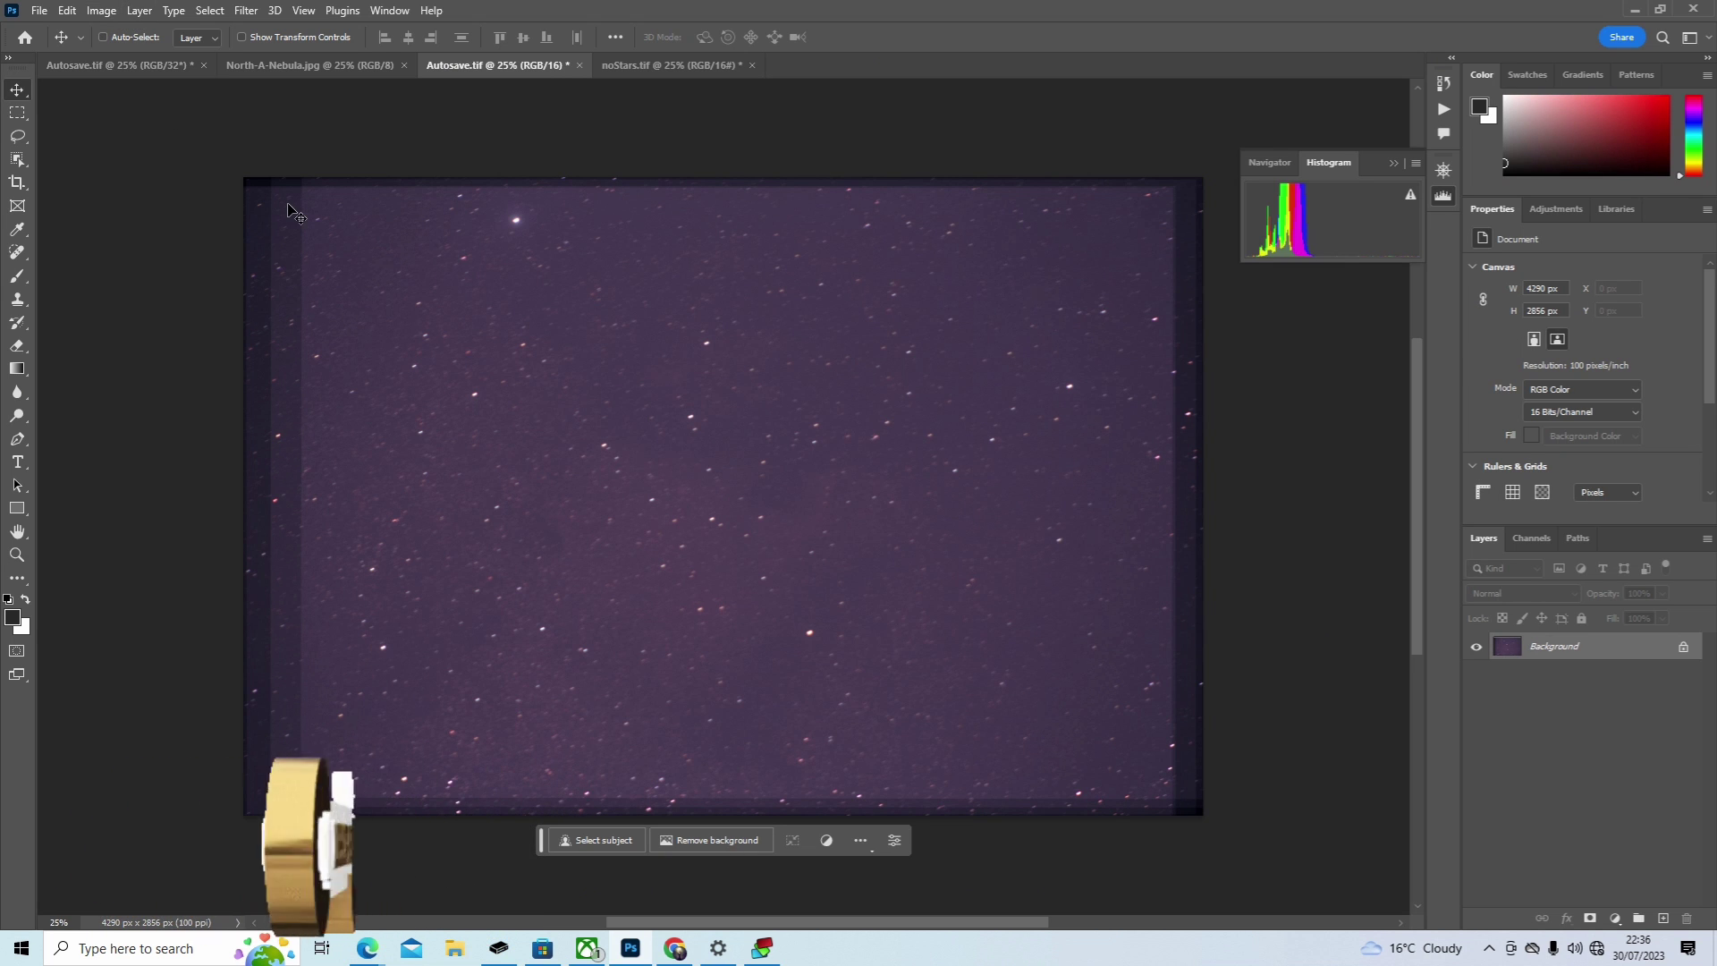
key("ctrl+j")
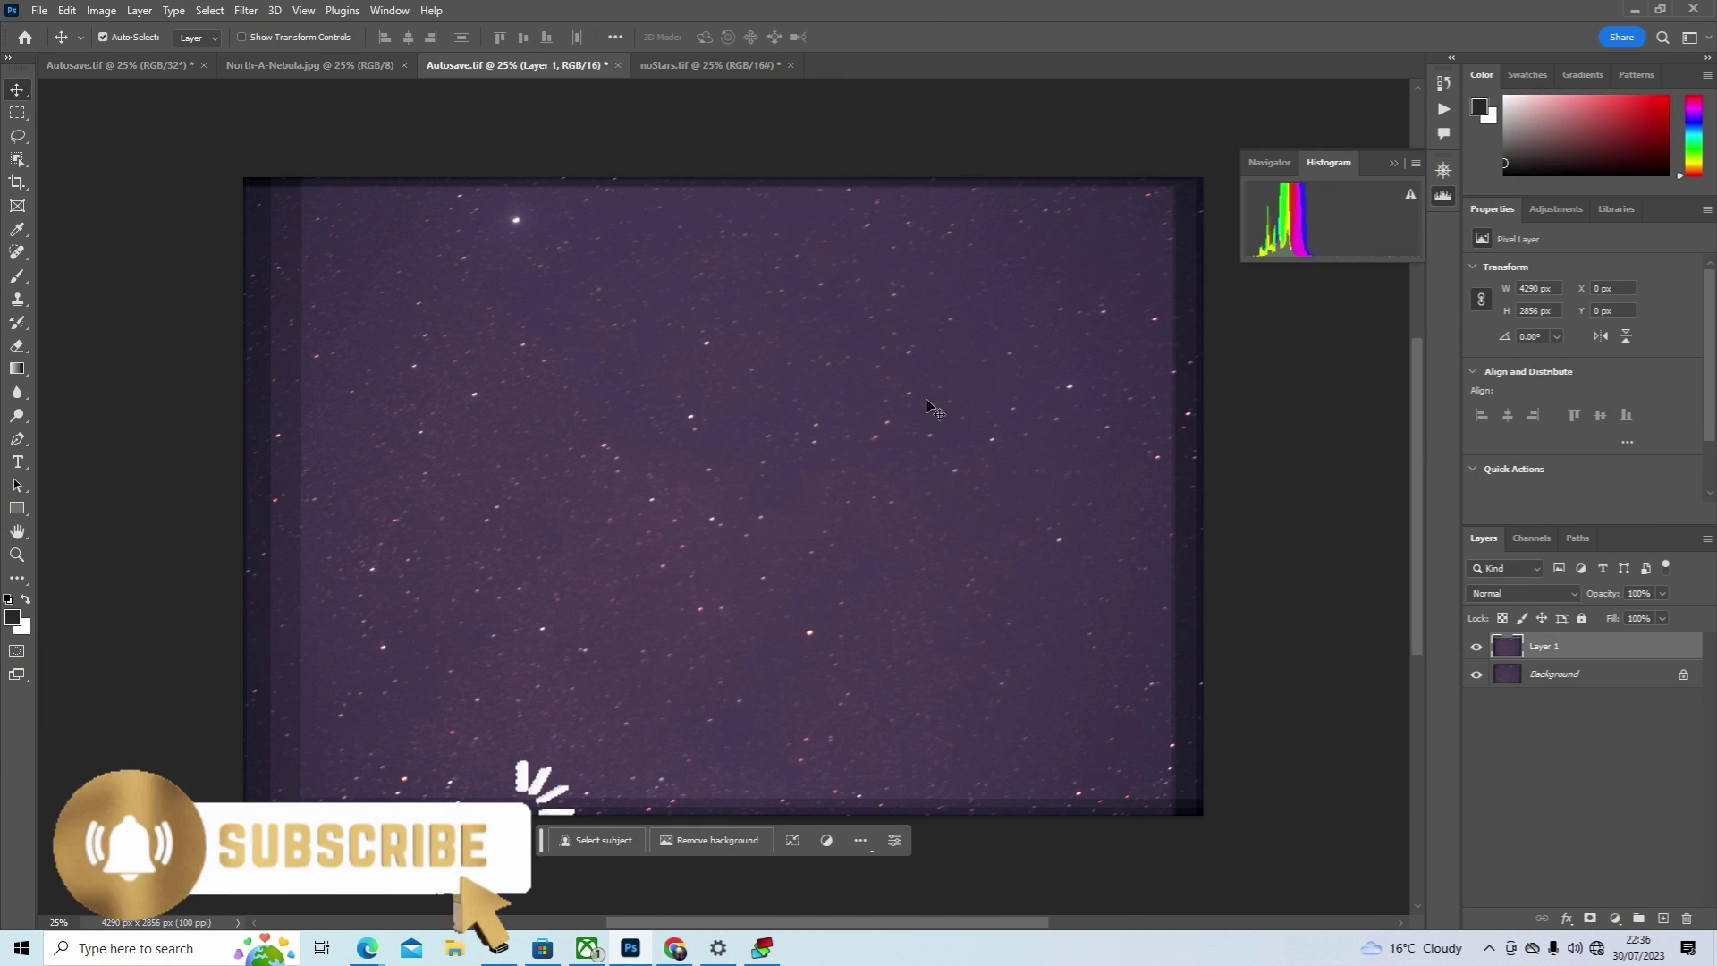
Step: Crop the dark stacking edges away to 3818 × 2640 px and return to the Move tool
left_click(16, 183)
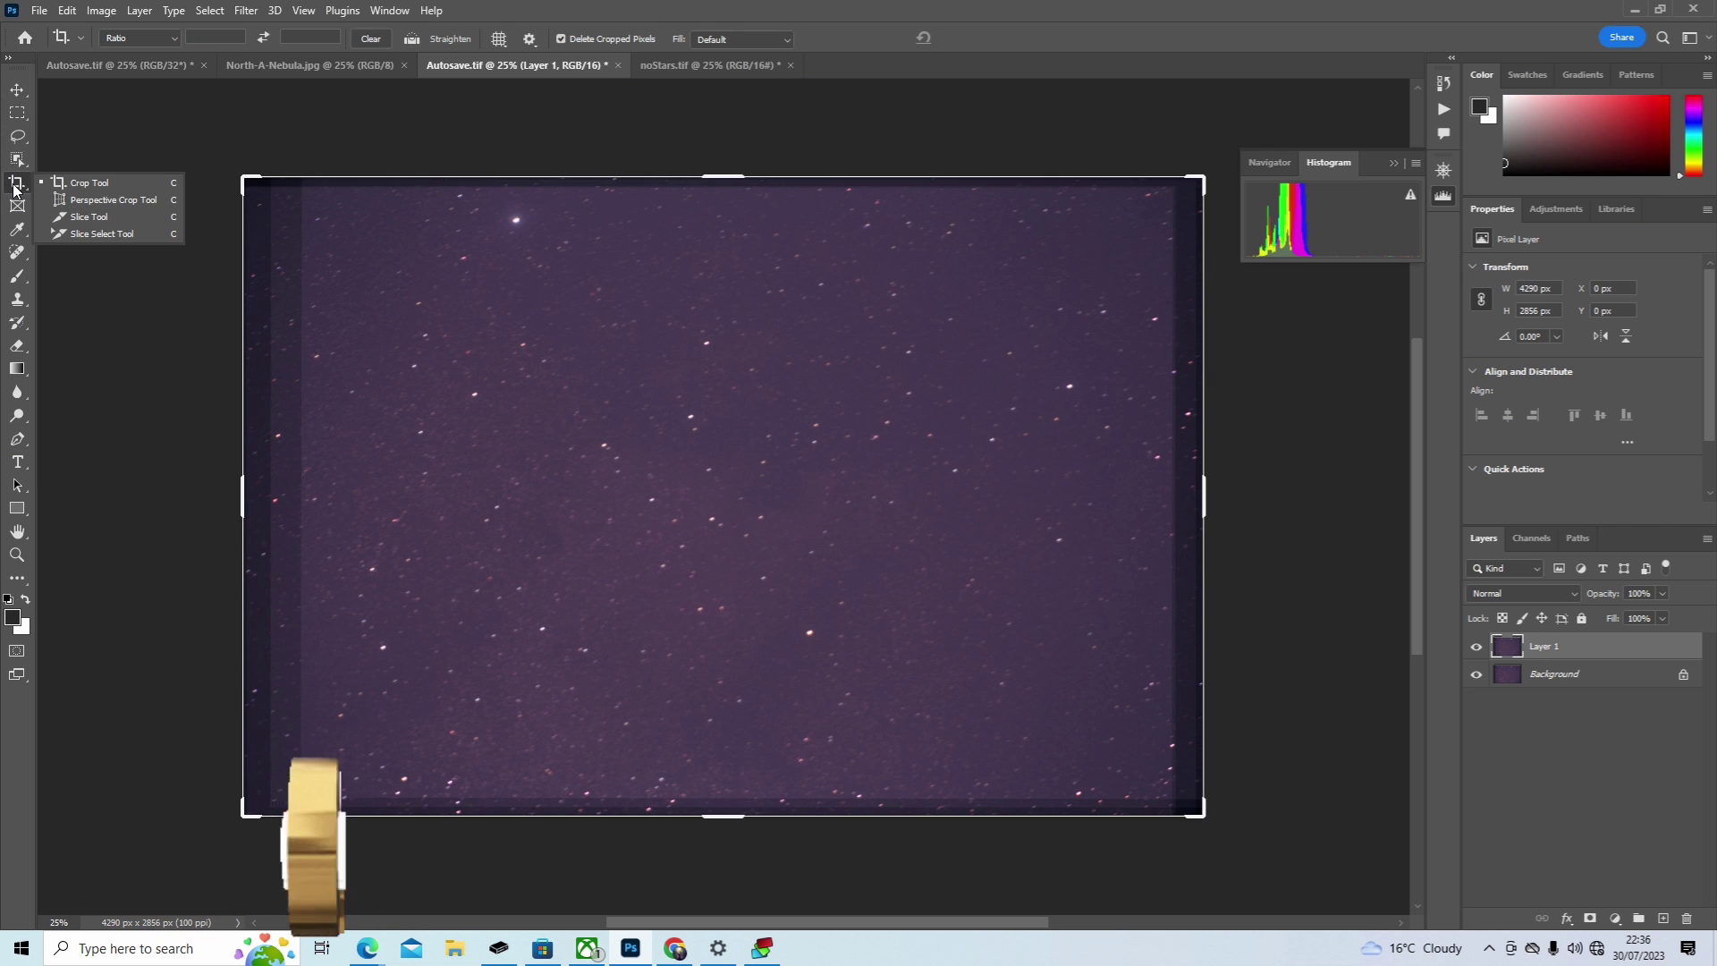
left_click(94, 183)
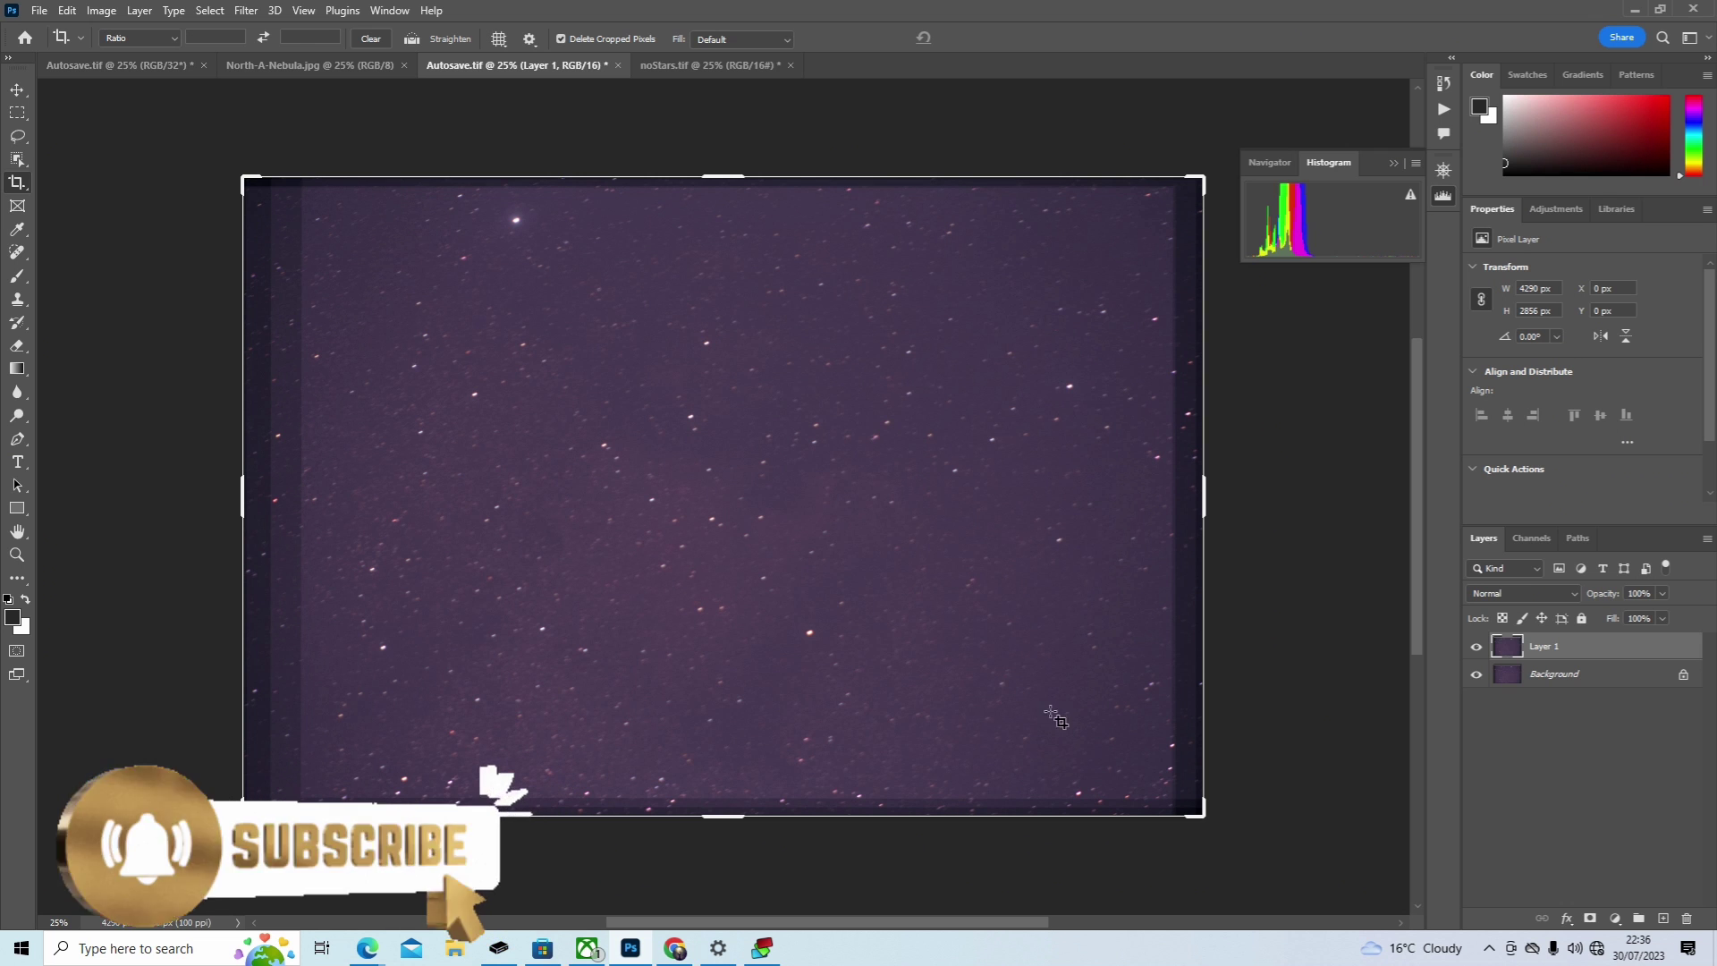
left_click_drag(1196, 813, 1172, 802)
mouse_move(948, 649)
left_mouse_down()
mouse_move(983, 662)
mouse_move(934, 626)
left_mouse_up()
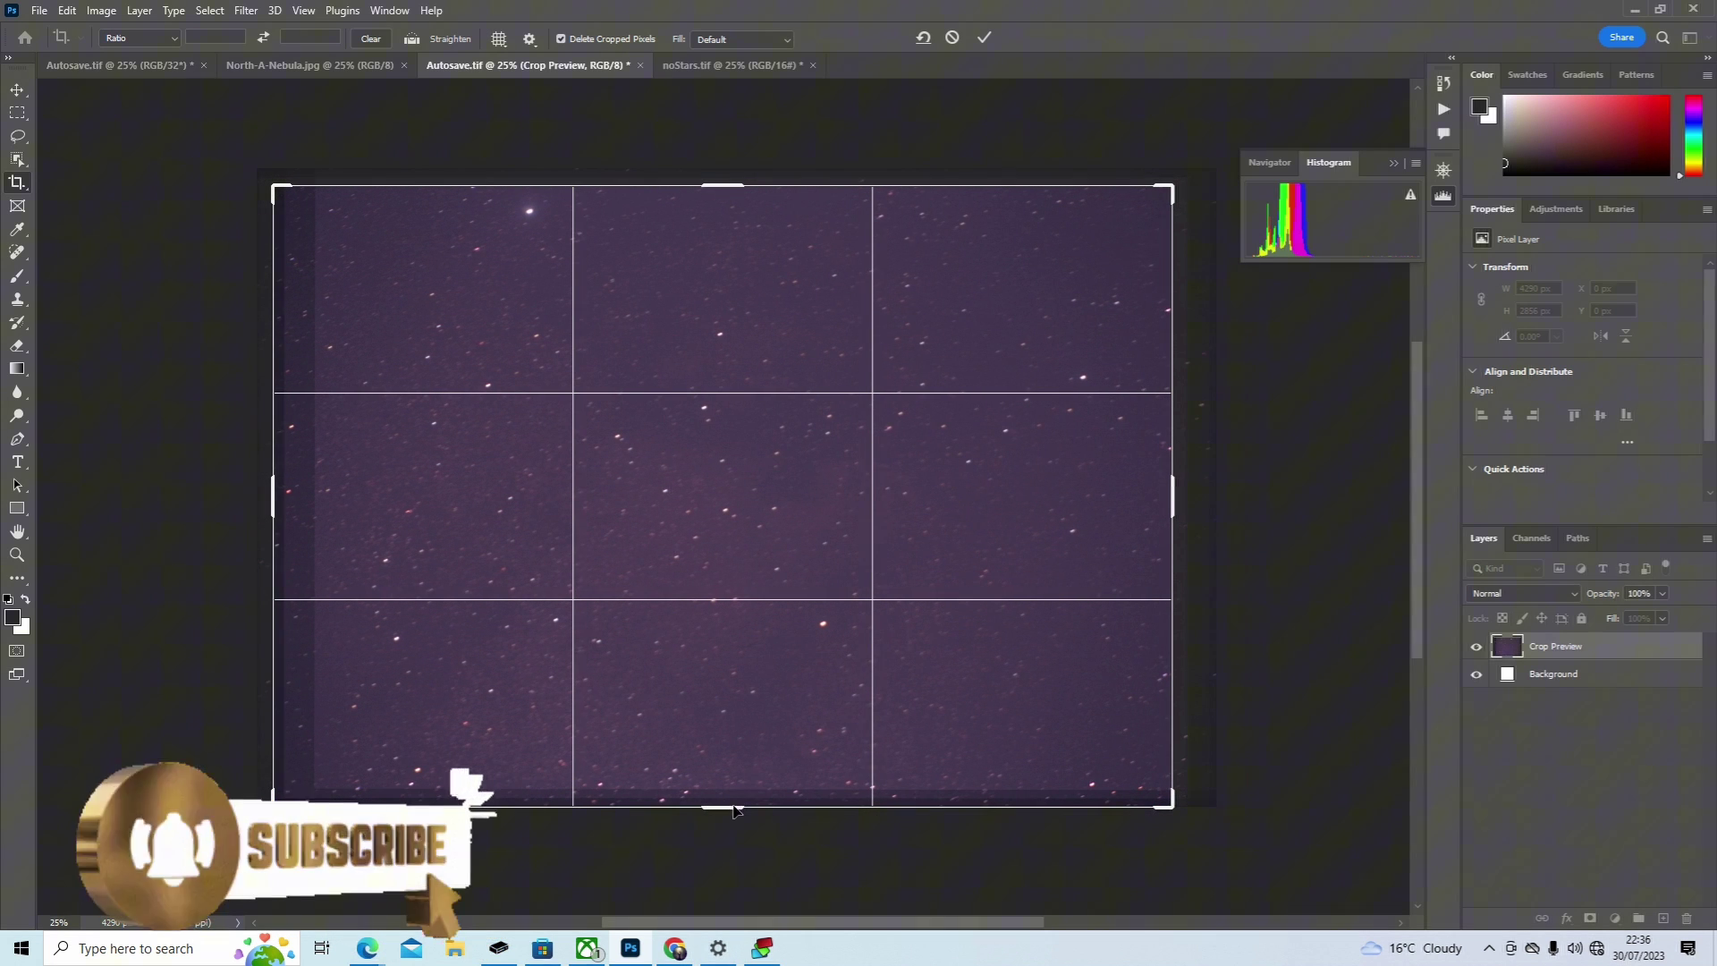
left_click_drag(733, 807, 733, 798)
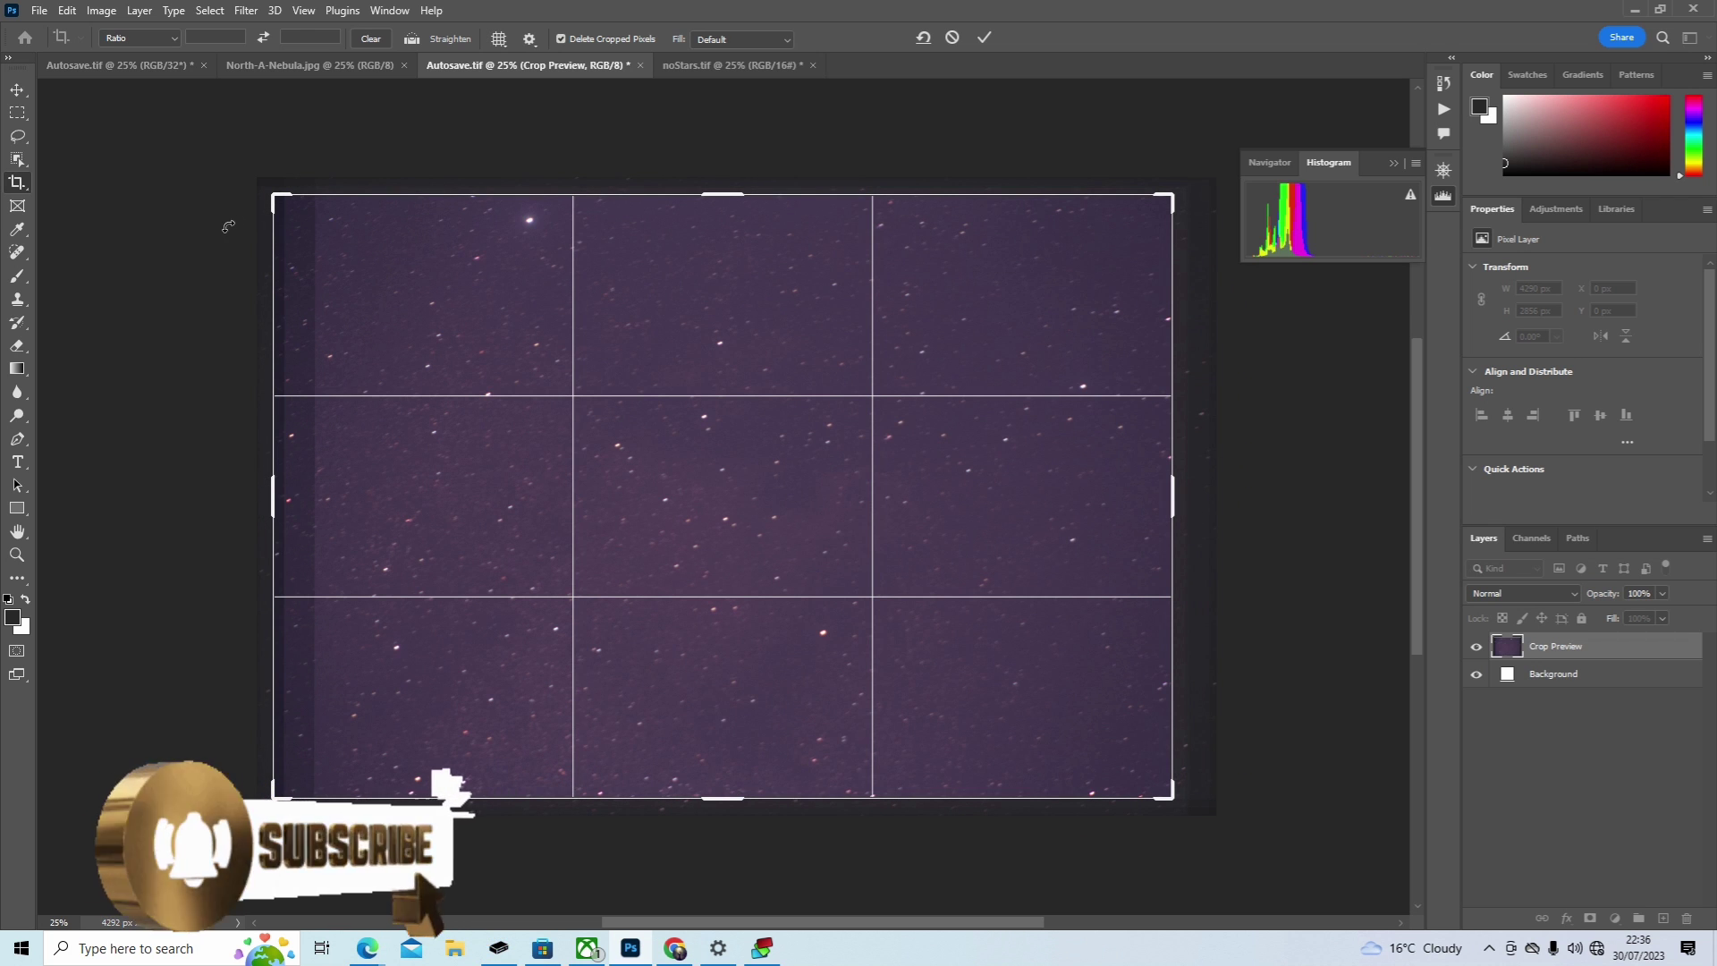
left_click_drag(267, 191, 298, 207)
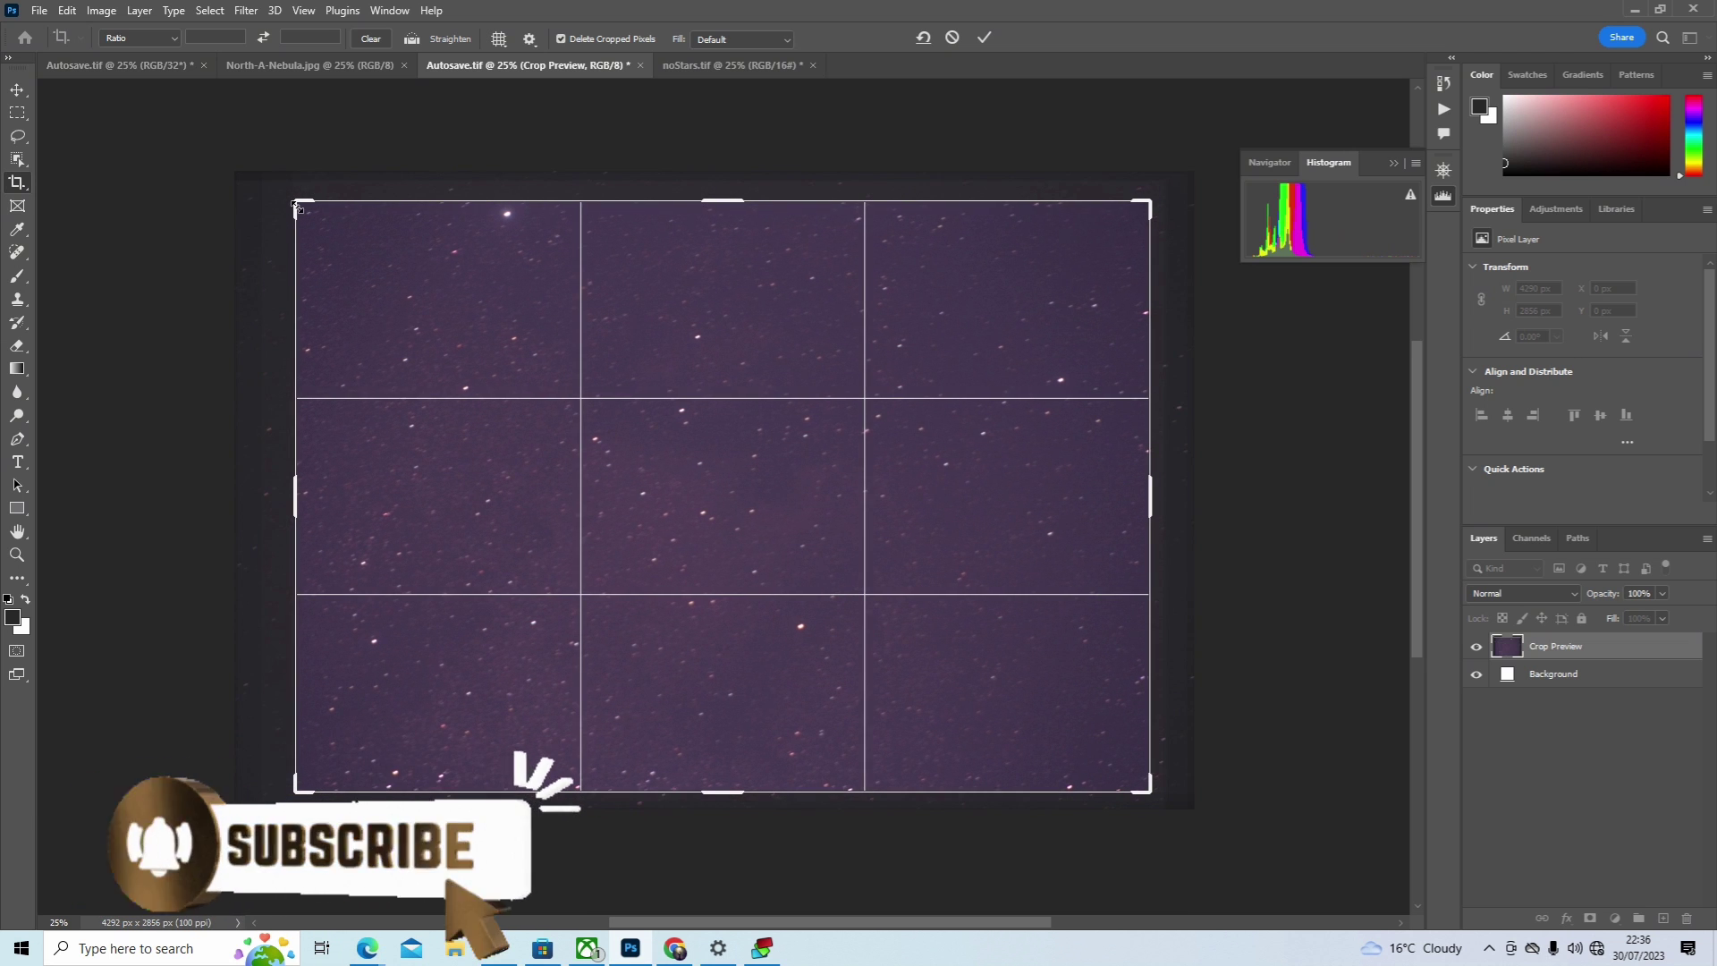
left_click(984, 36)
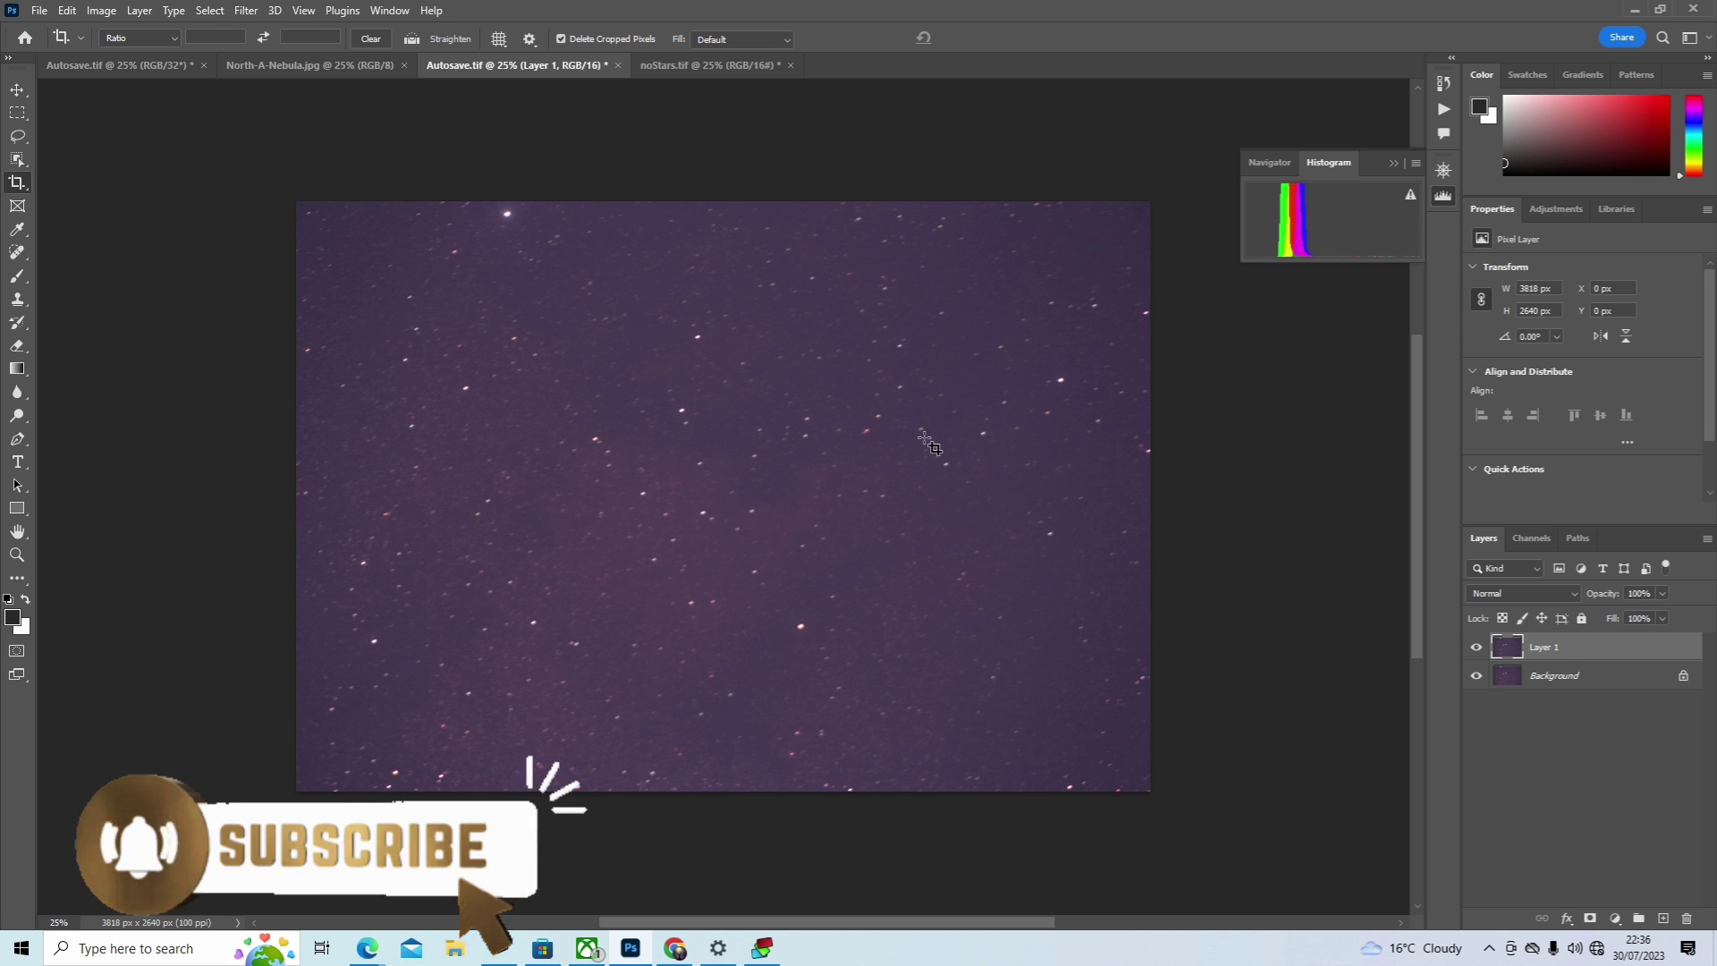
left_click(17, 89)
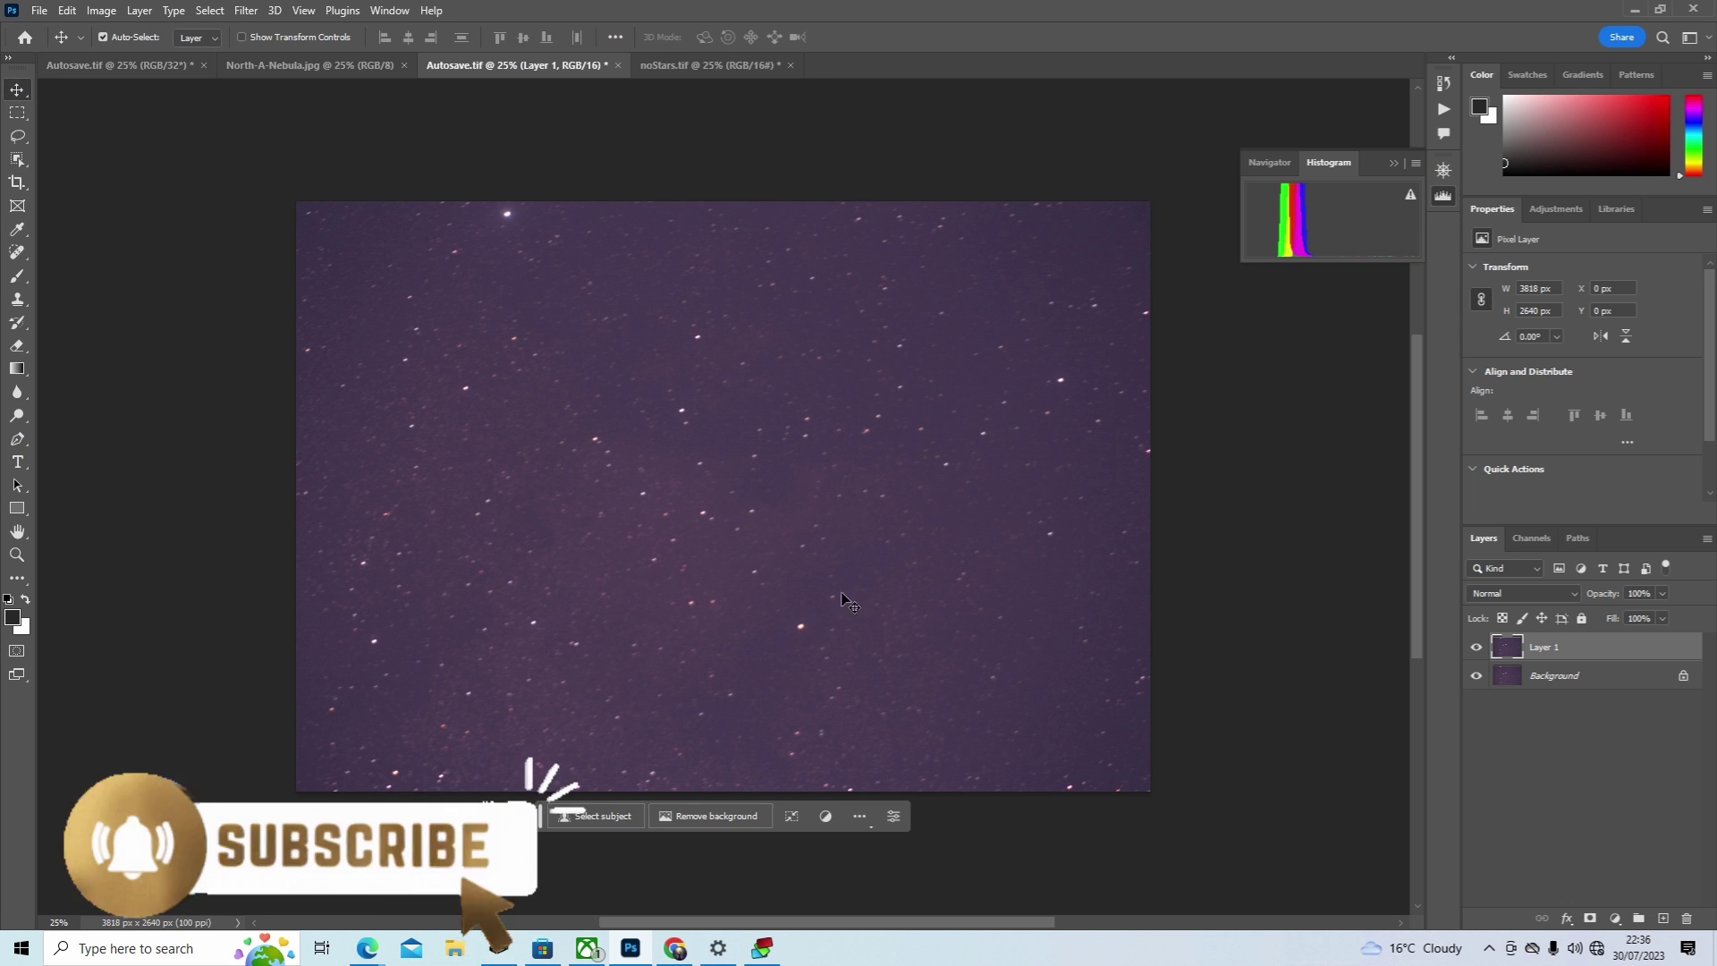
key("ctrl+l")
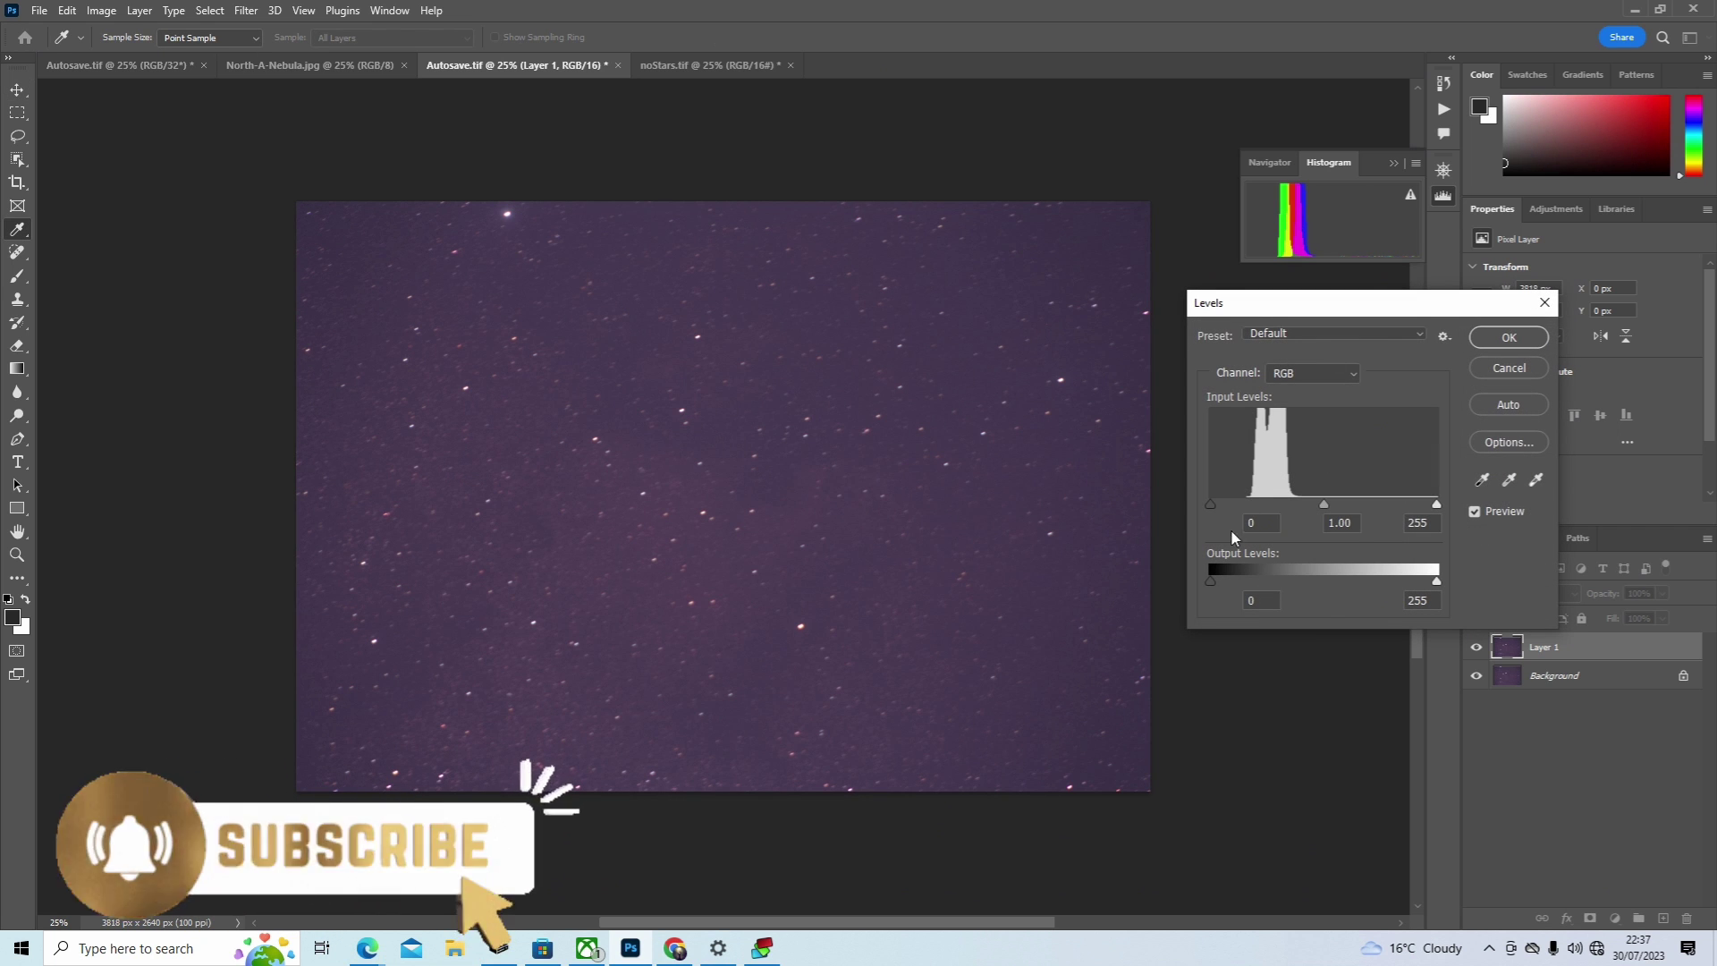
Step: Raise the RGB black point to 39, then set Red black point 44 and midtones 1.56
left_click_drag(1209, 502, 1248, 508)
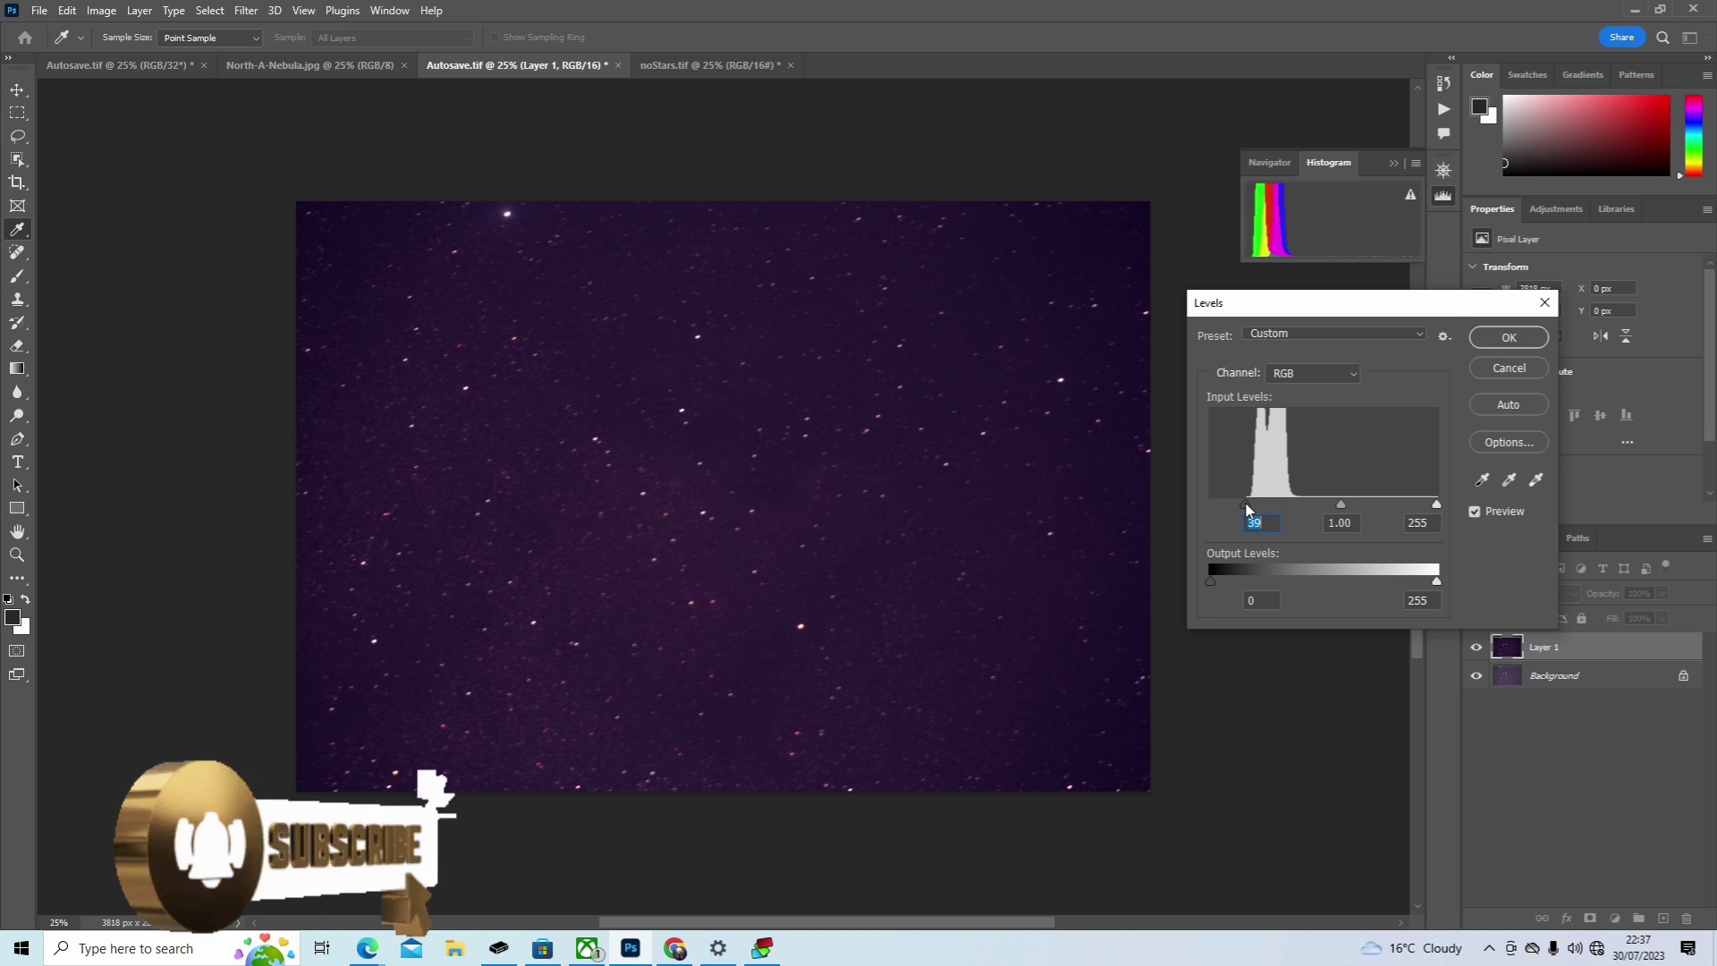
left_click(1323, 371)
left_click(1318, 393)
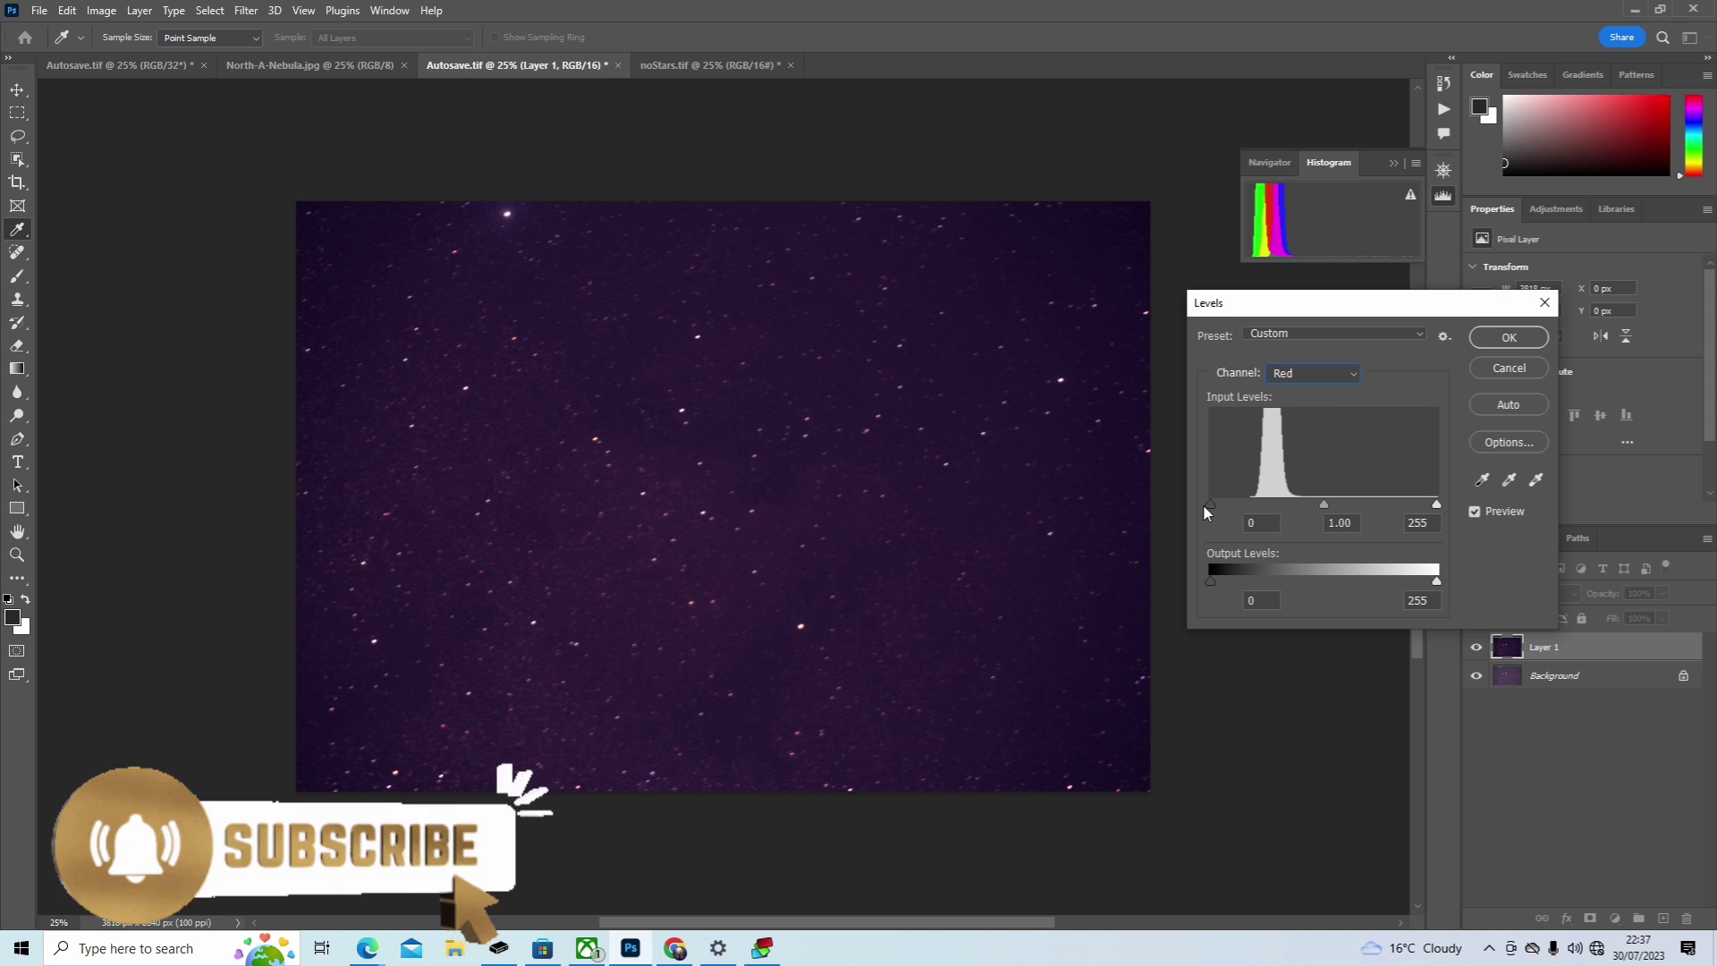
left_click_drag(1209, 503, 1318, 504)
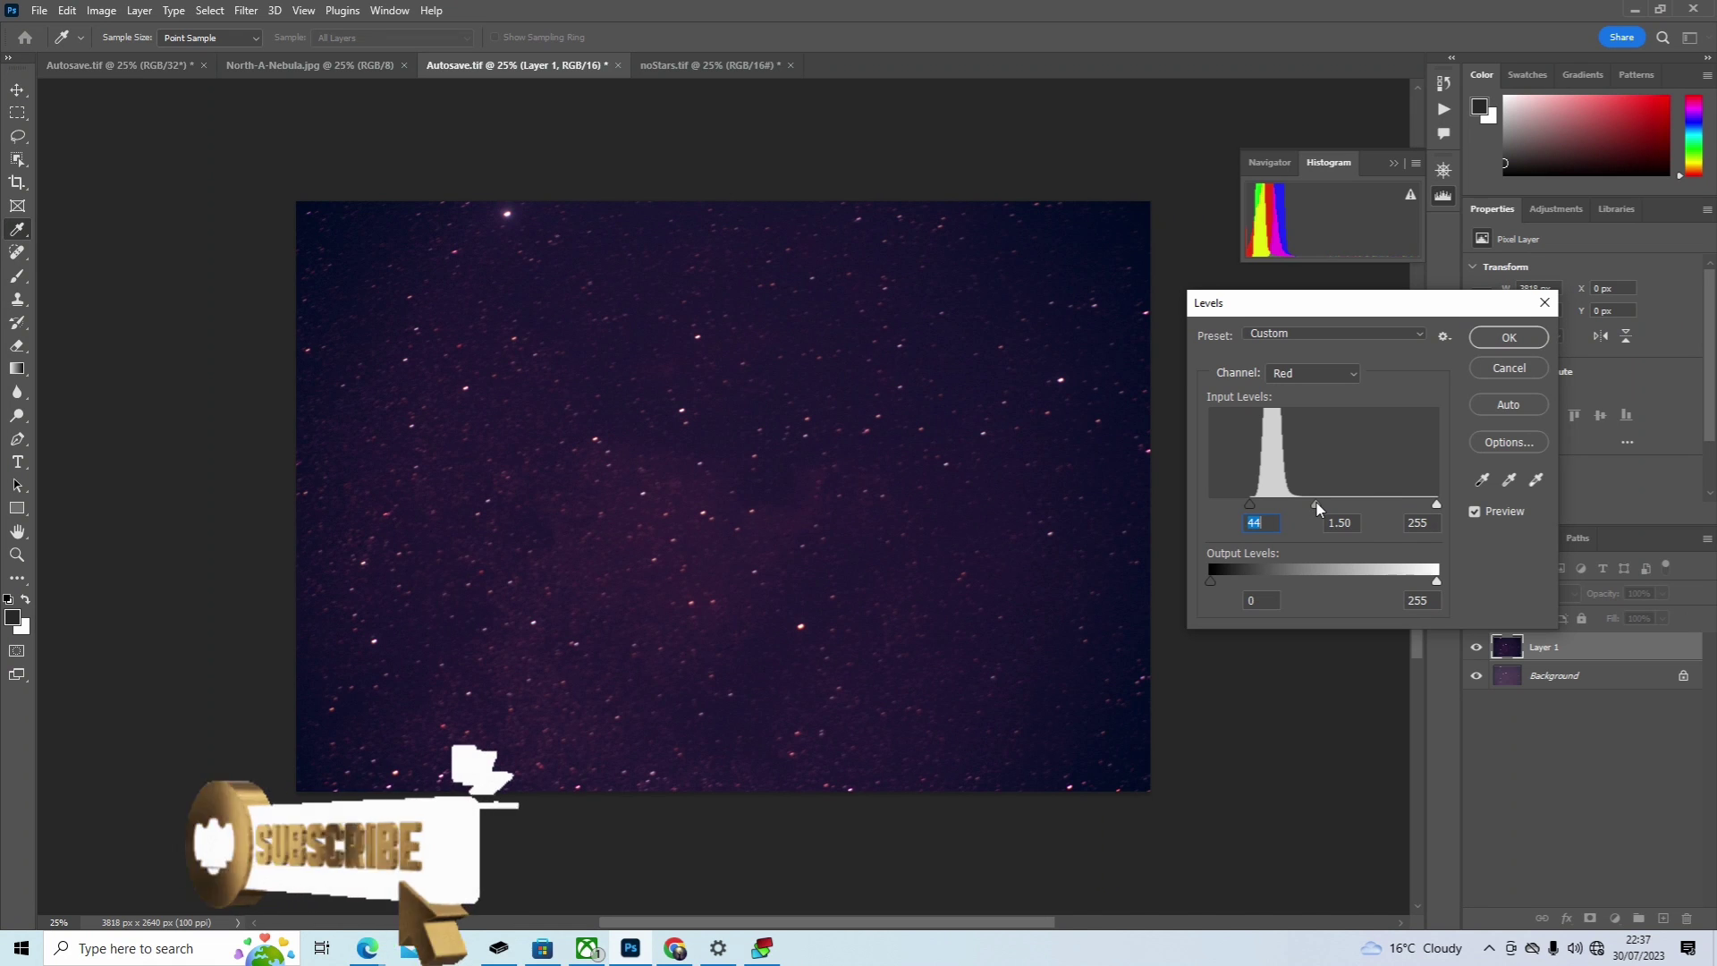
left_click_drag(1316, 502, 1313, 504)
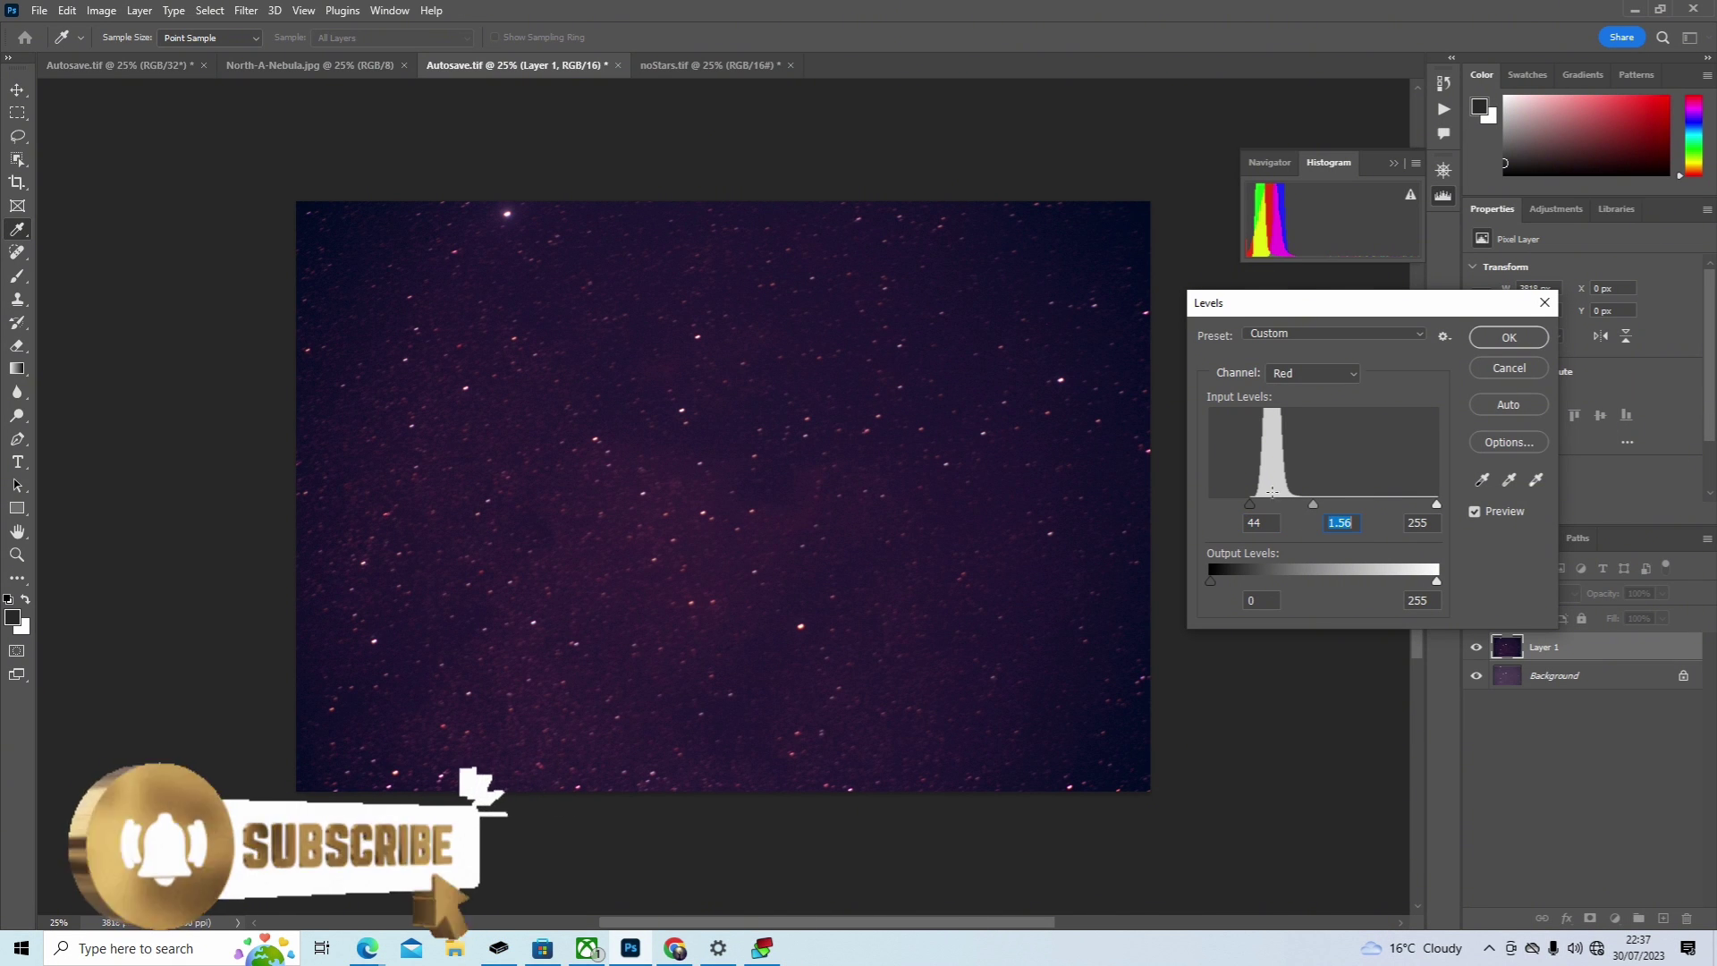
Step: Set Green to 41/1.59/220 and Blue black 58 with midtones 1.71, then apply Levels
left_click(1335, 383)
left_click(1310, 416)
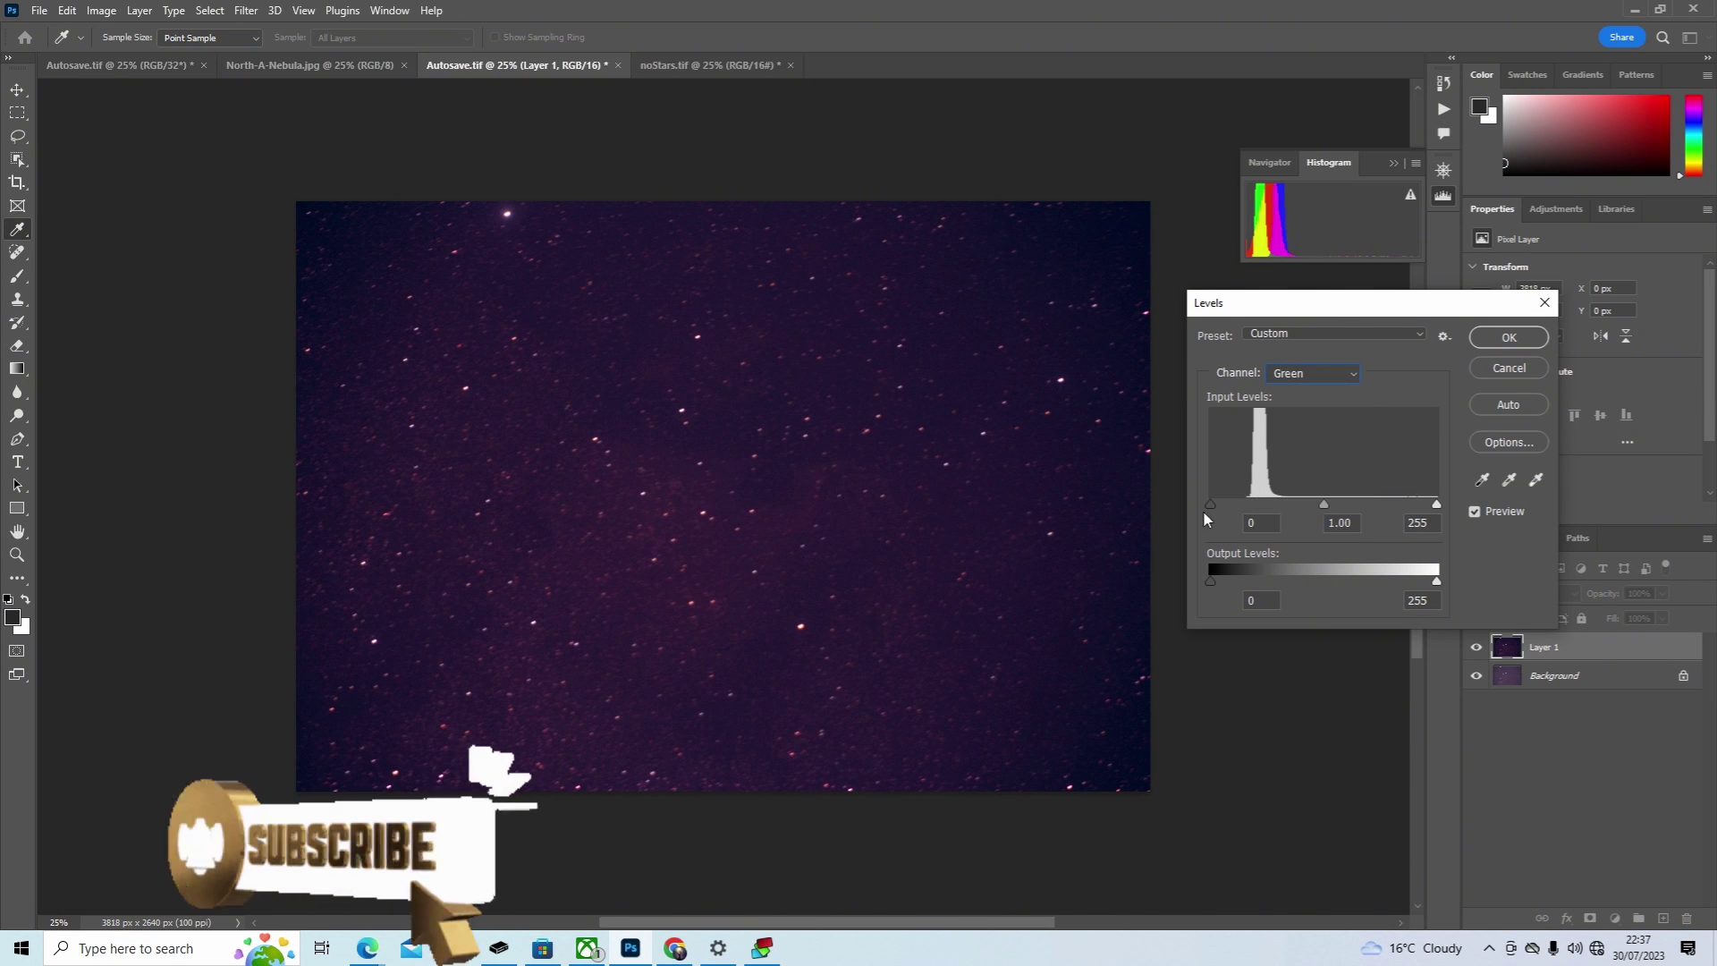
left_click_drag(1213, 511, 1250, 514)
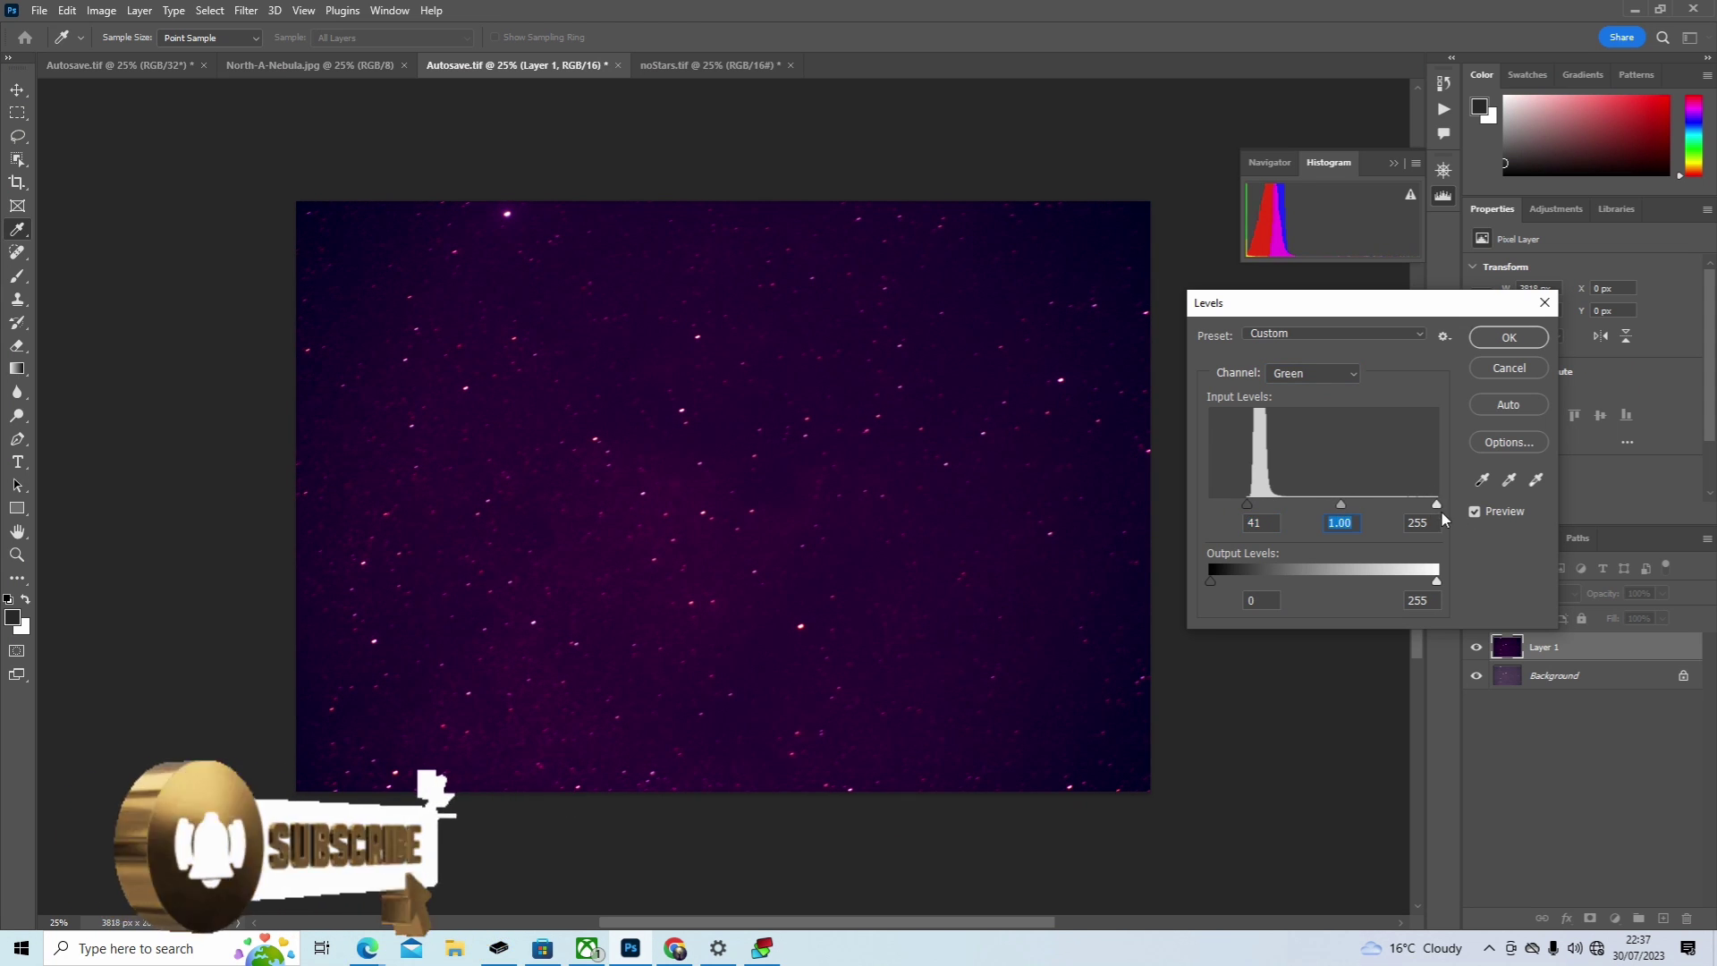
left_click_drag(1437, 505, 1300, 504)
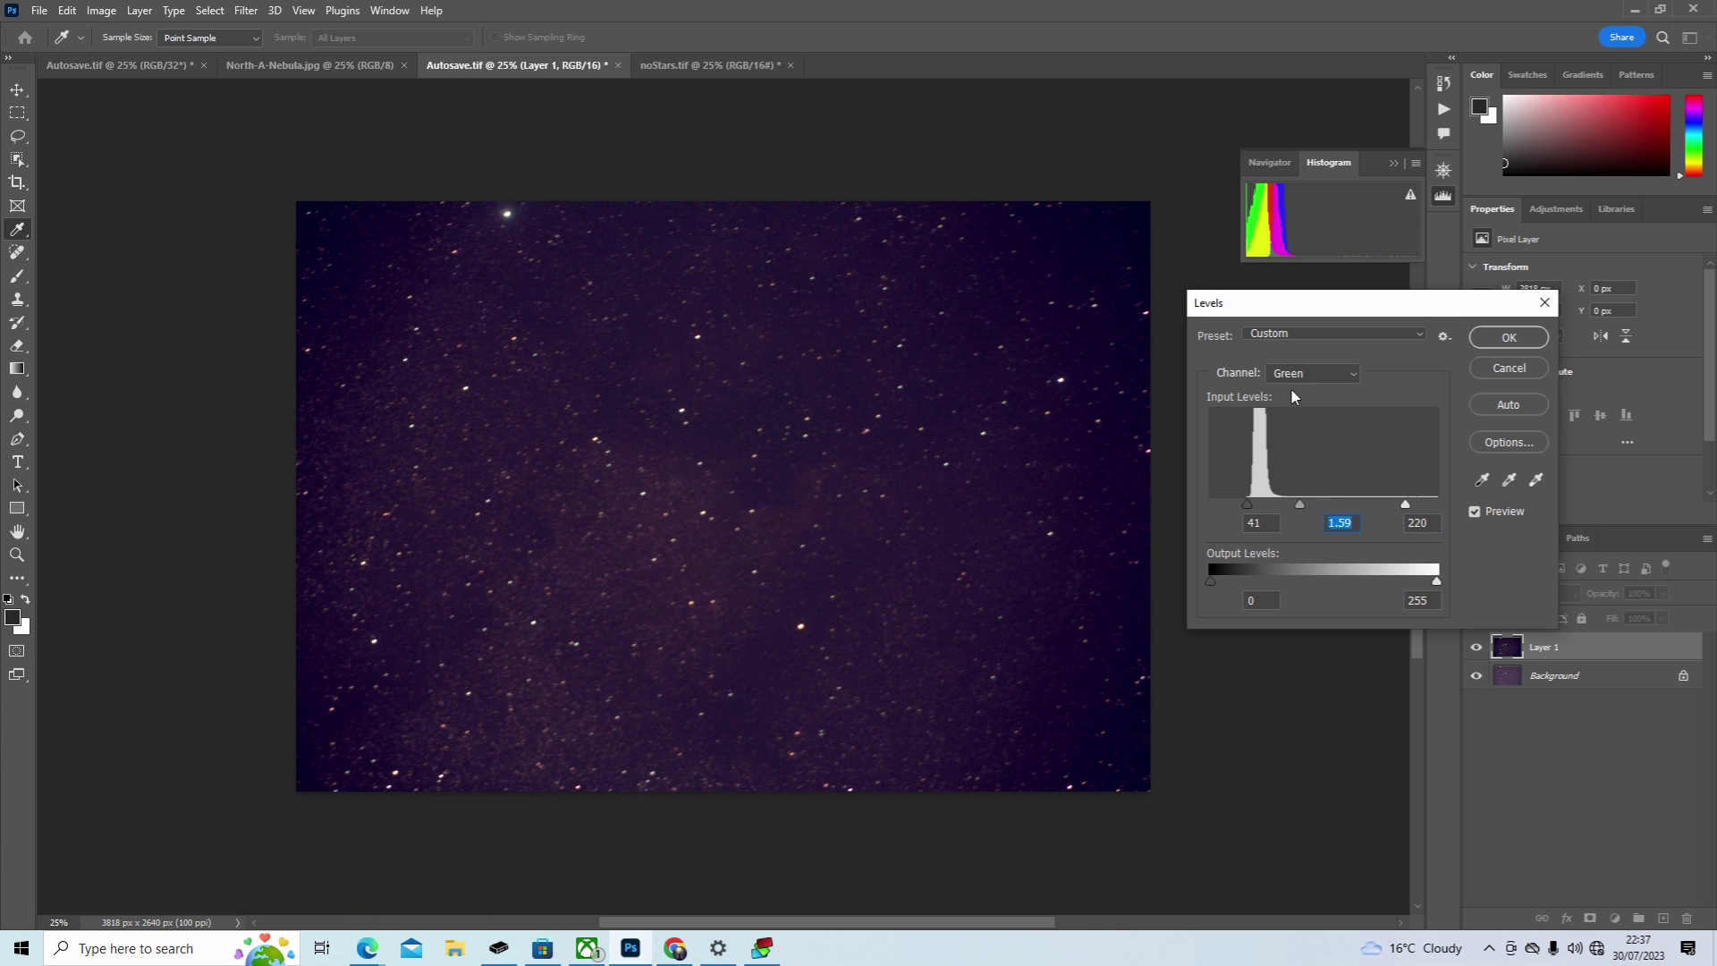
left_click(1318, 371)
left_click(1311, 436)
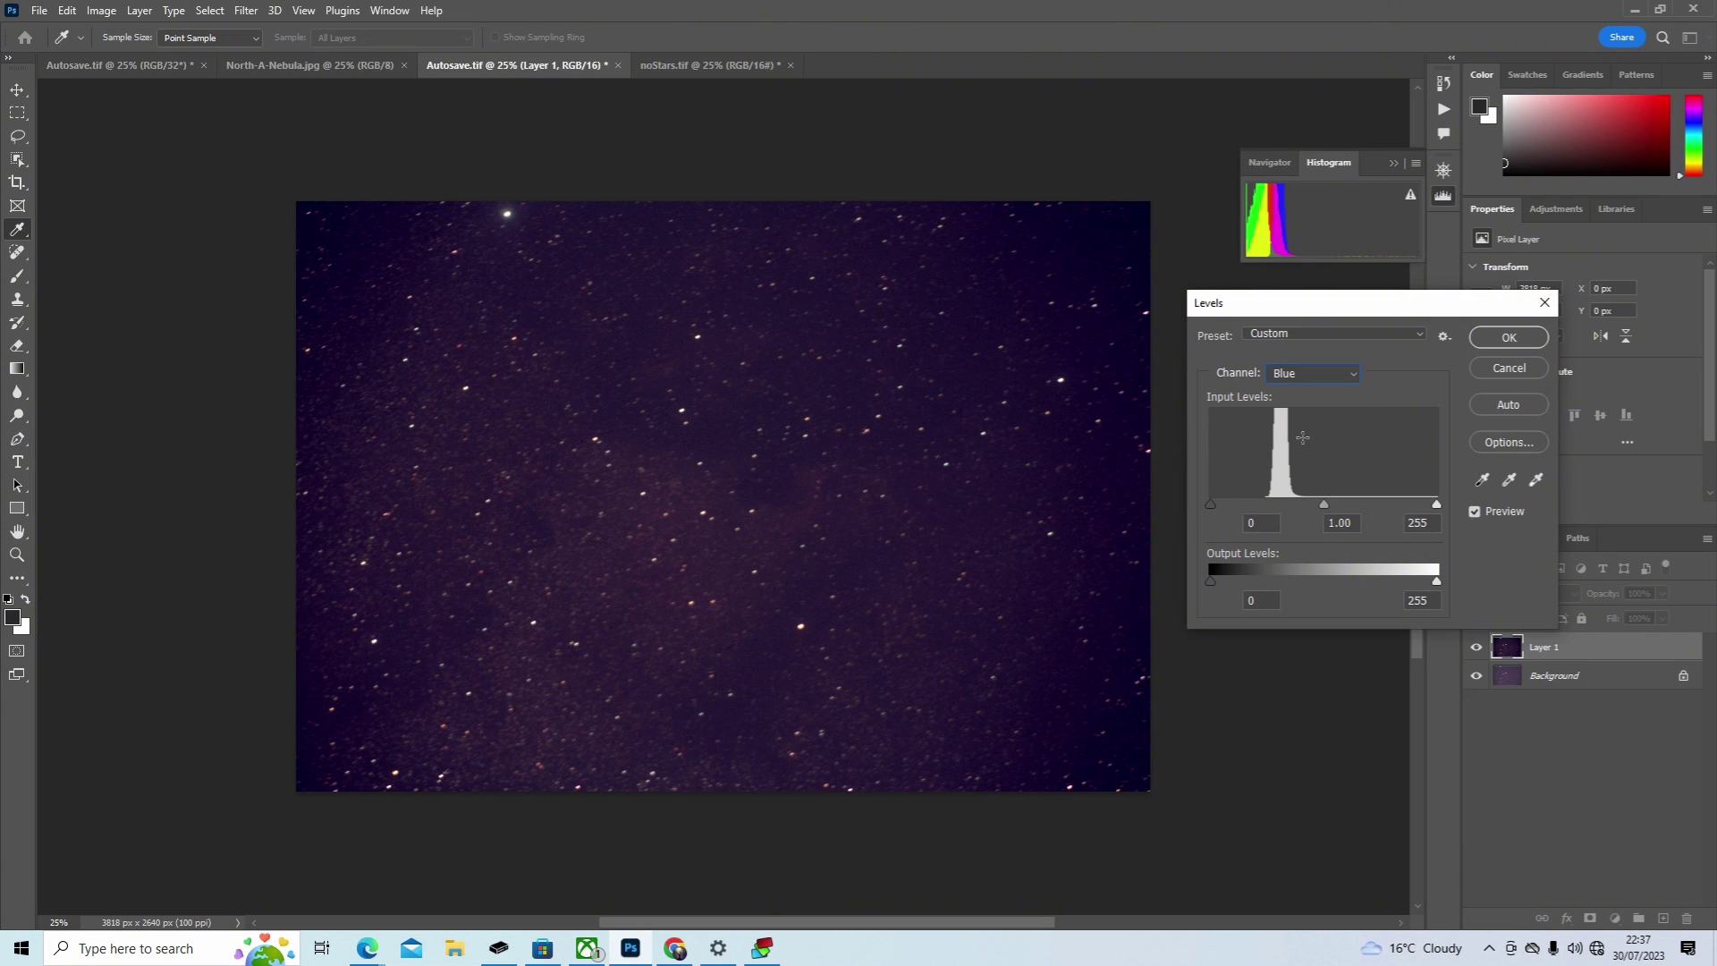
left_click_drag(1211, 503, 1317, 503)
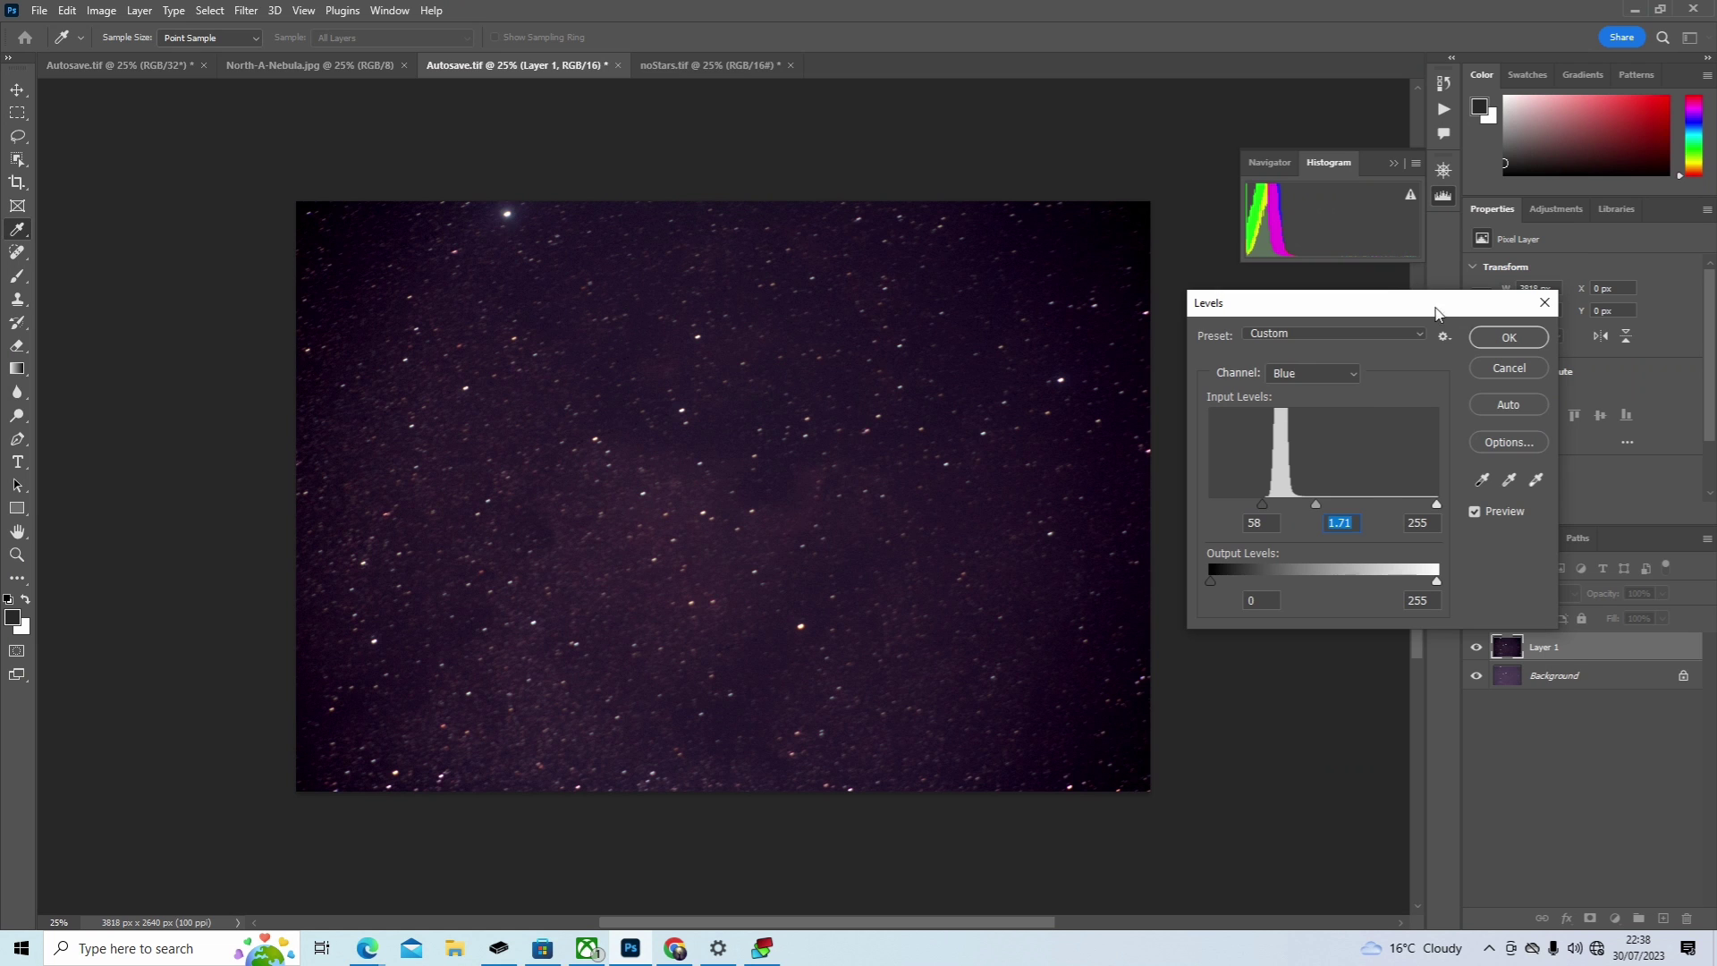
left_click(1505, 339)
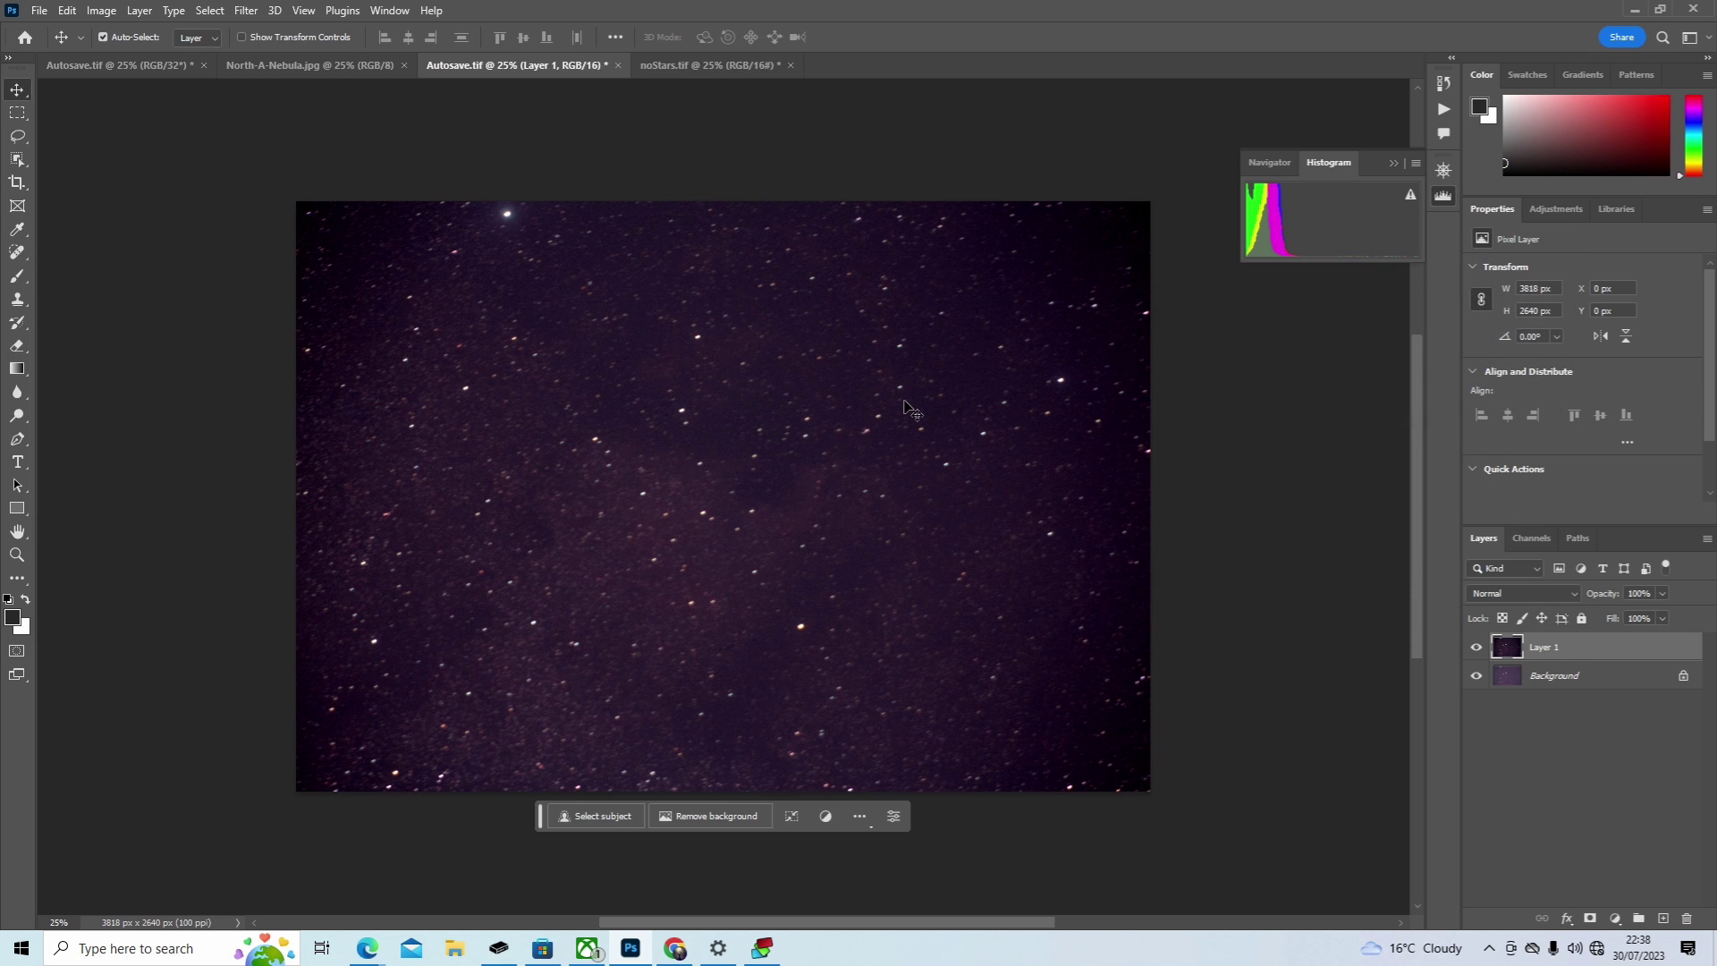
Step: In Curves, lift a faint-sky point to brighten background and nebula, then pull the darkest tones down
key("ctrl")
key("ctrl+m")
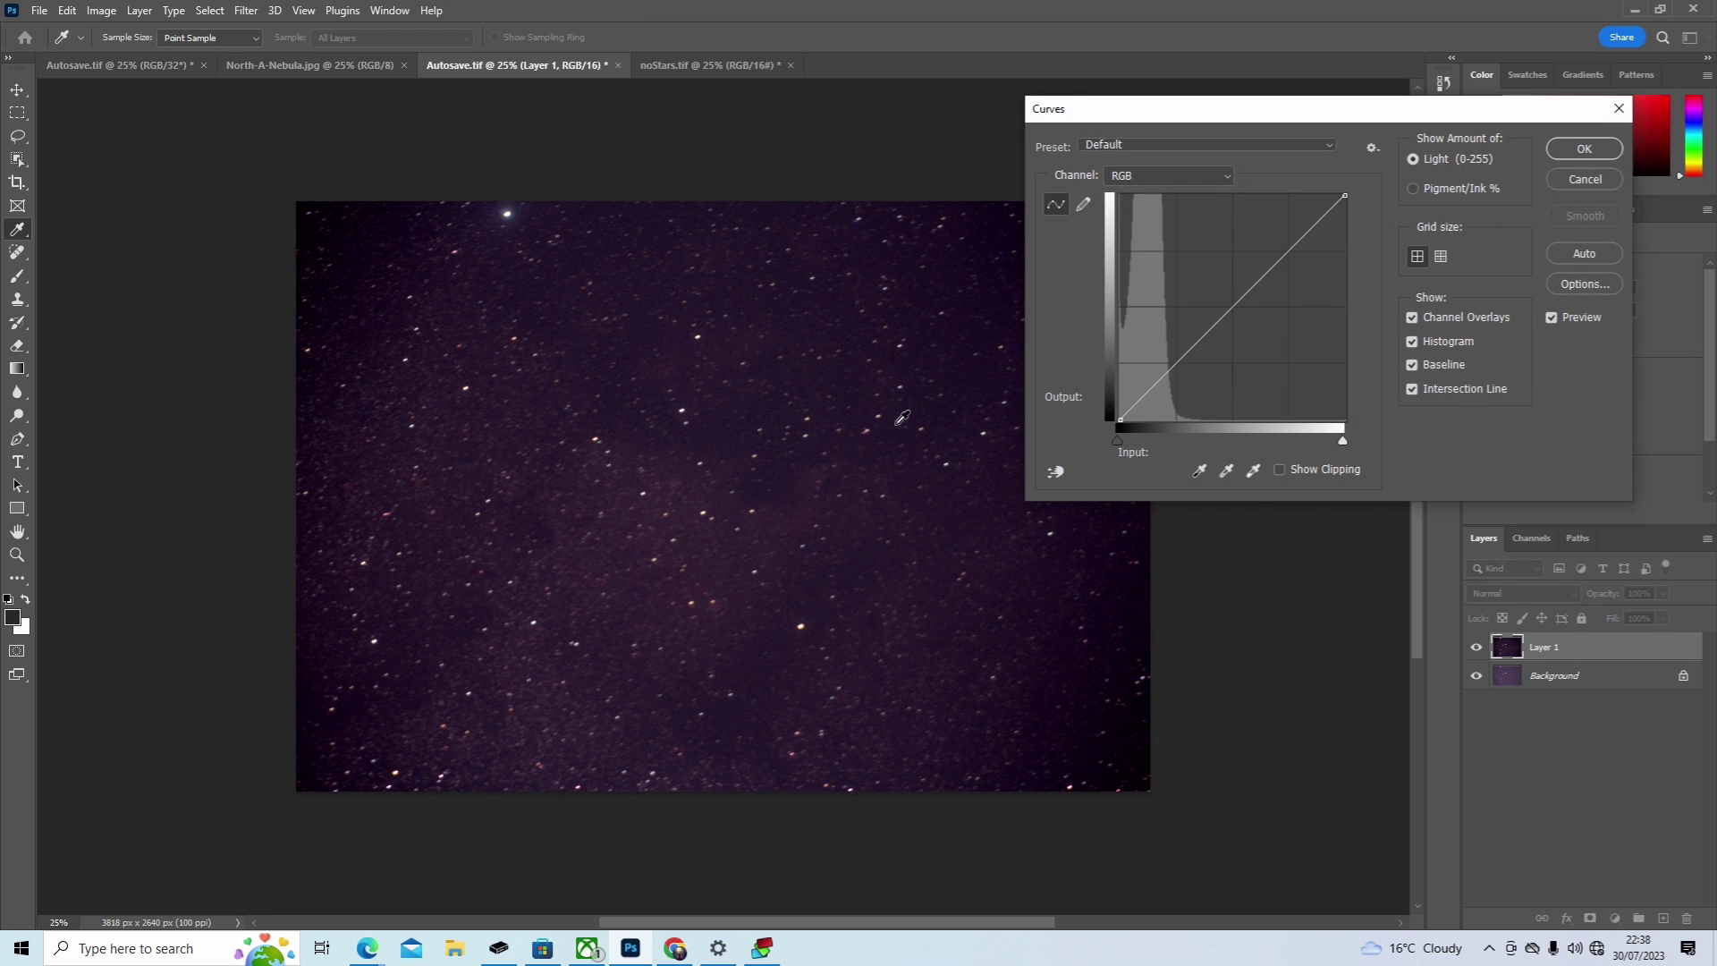
left_click(1056, 472)
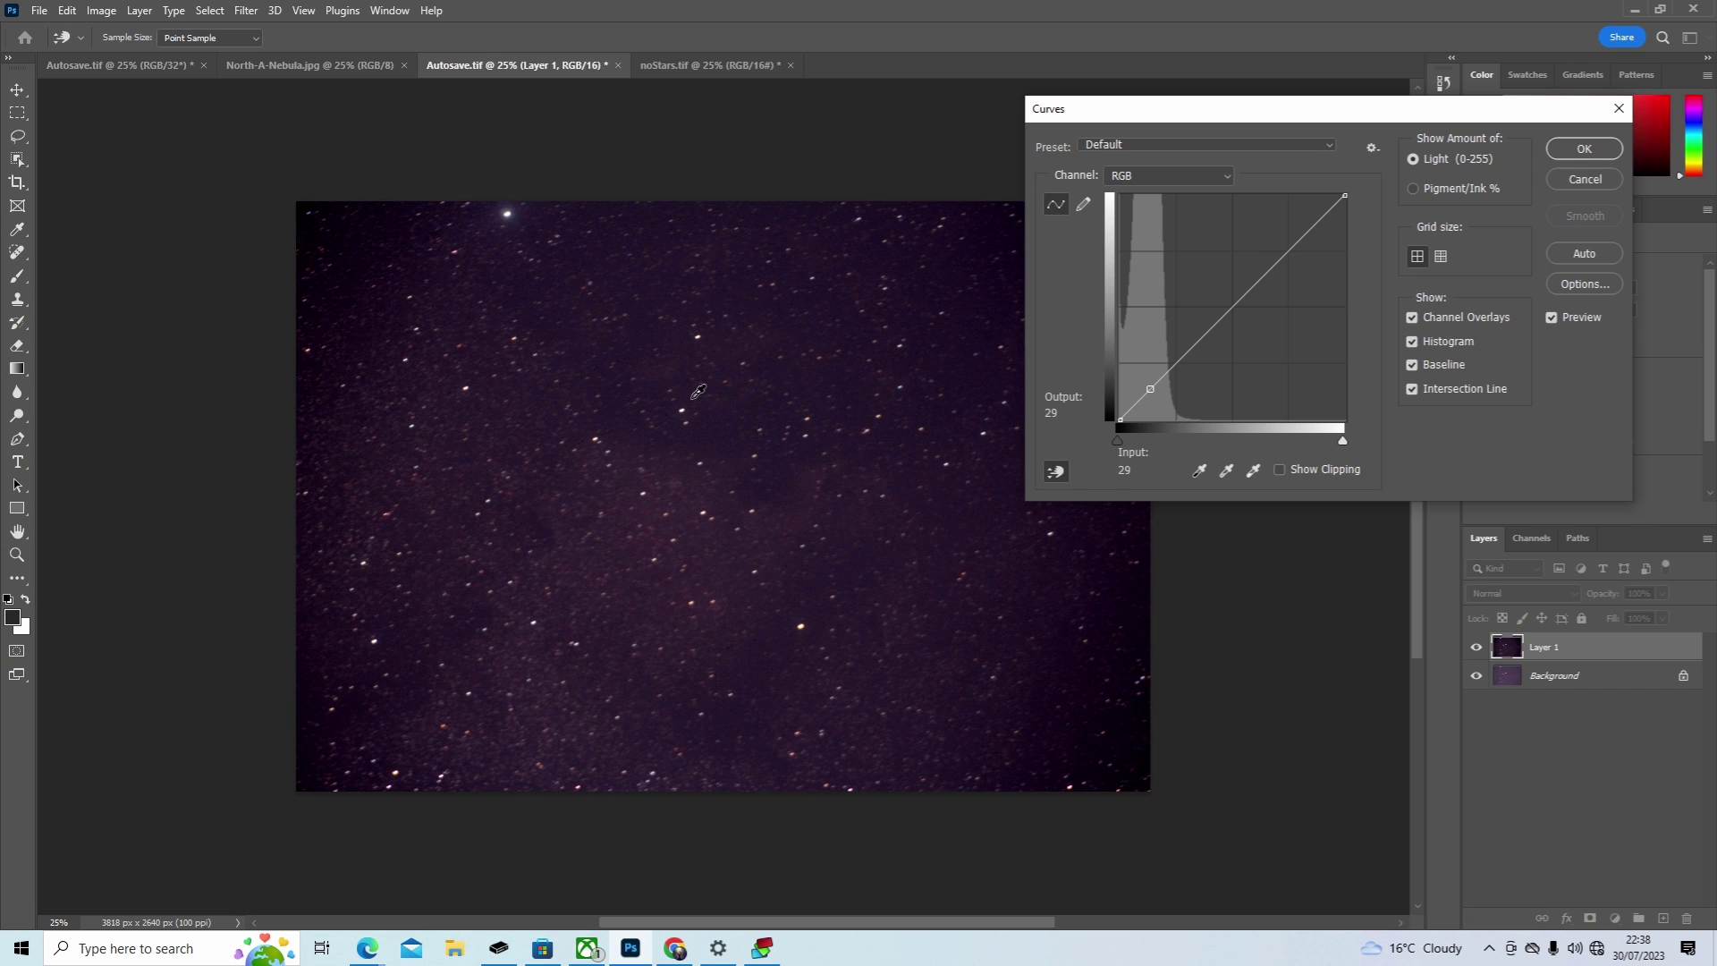
left_click(795, 510)
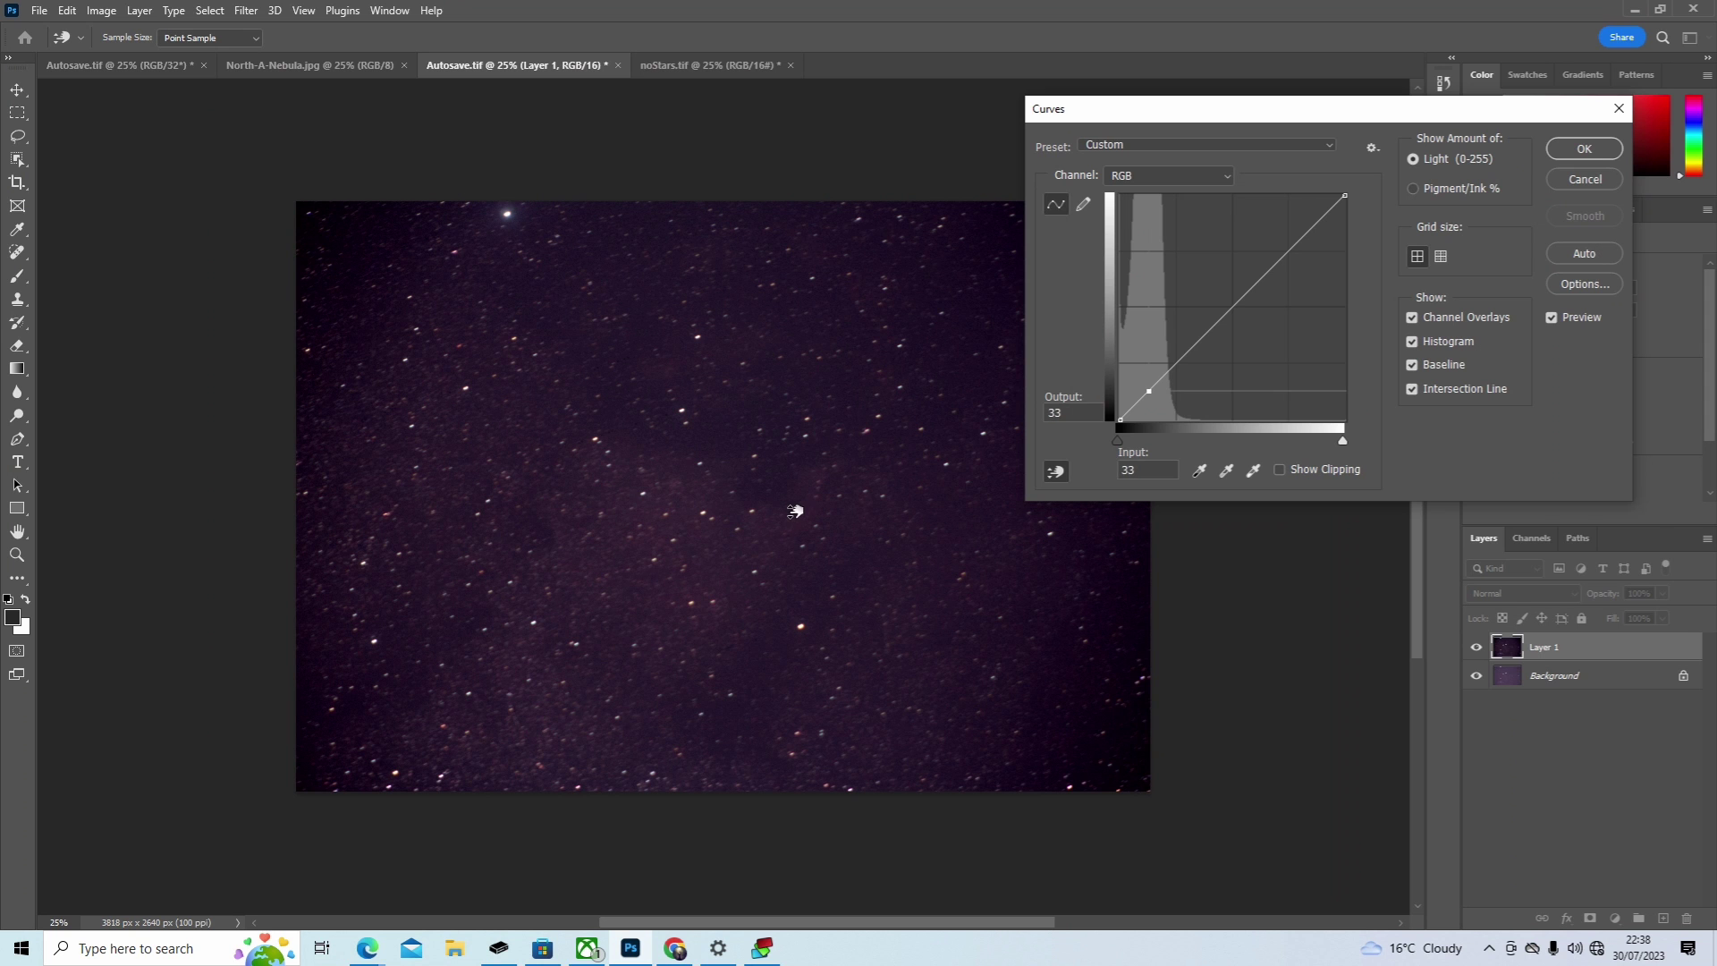
left_click_drag(795, 511, 795, 493)
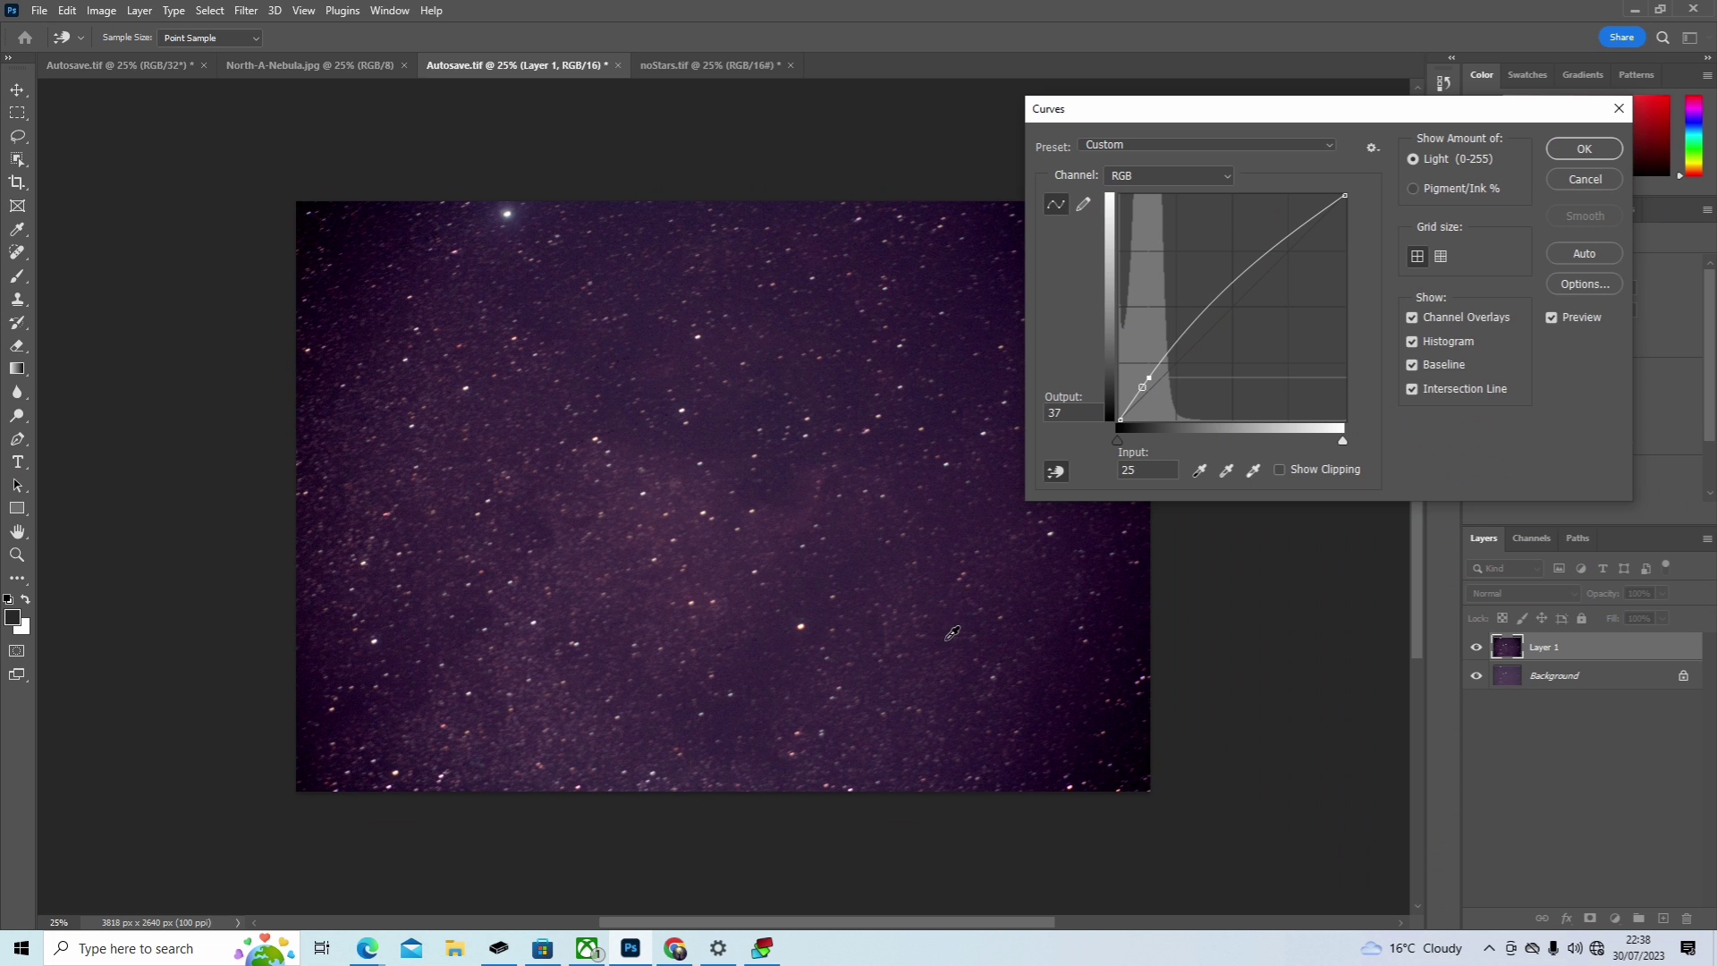
left_click(925, 385)
left_click_drag(923, 388, 925, 392)
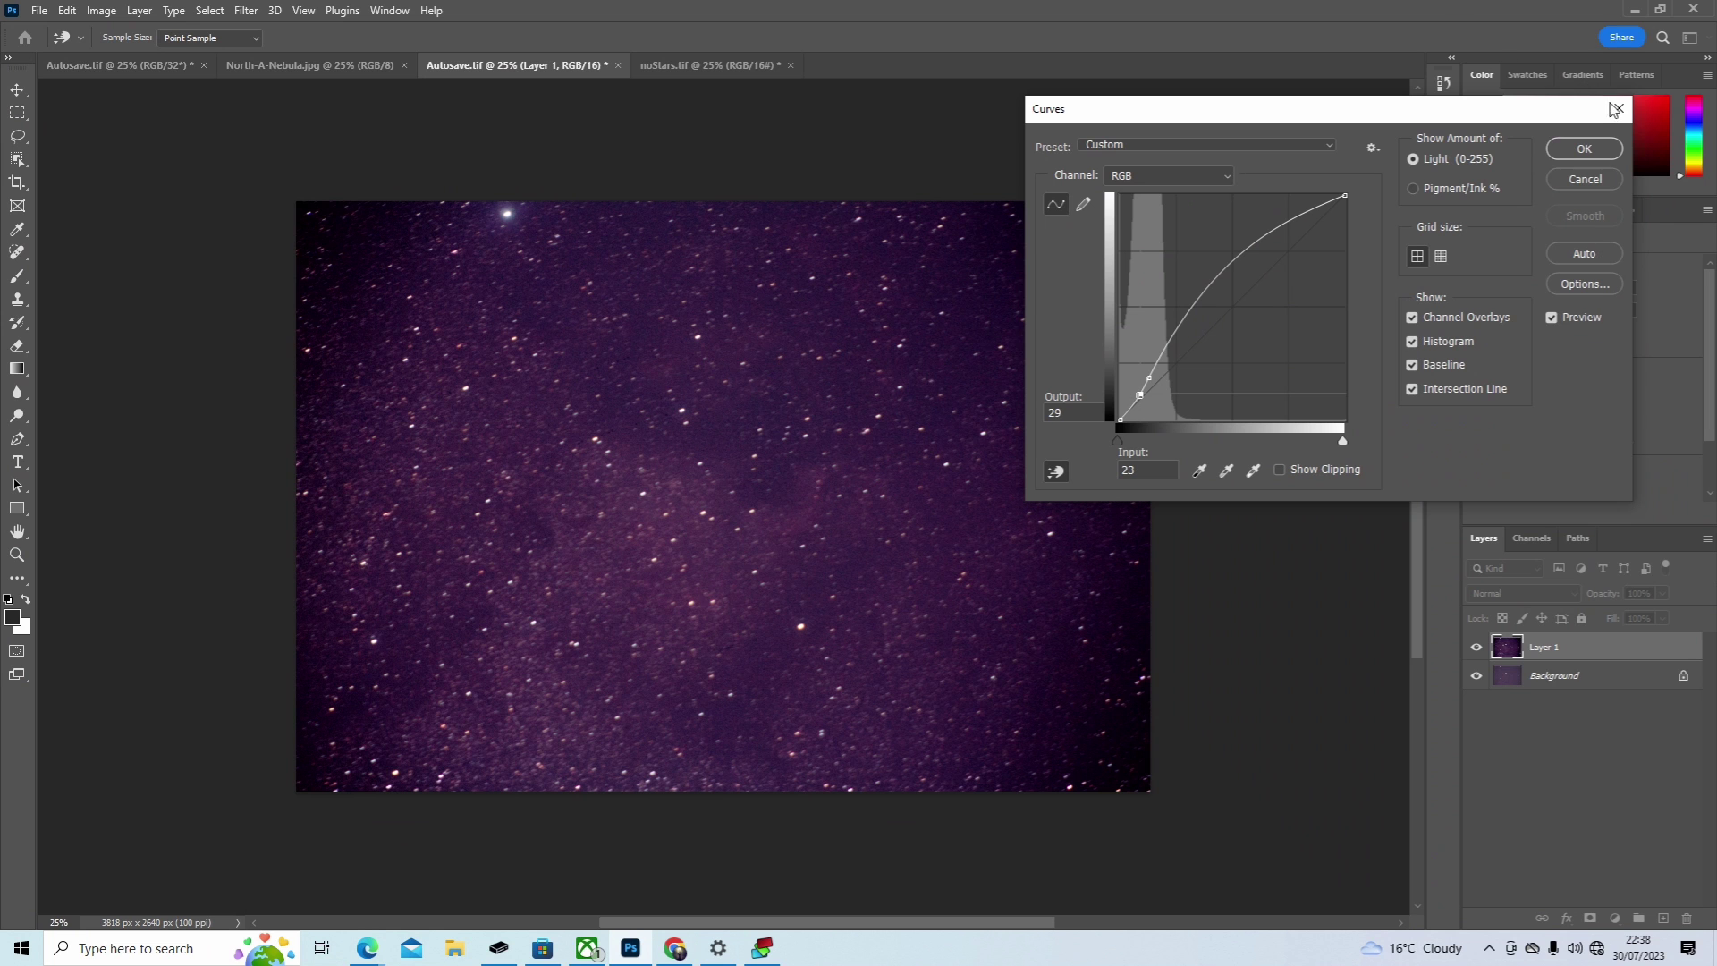
left_click(1596, 150)
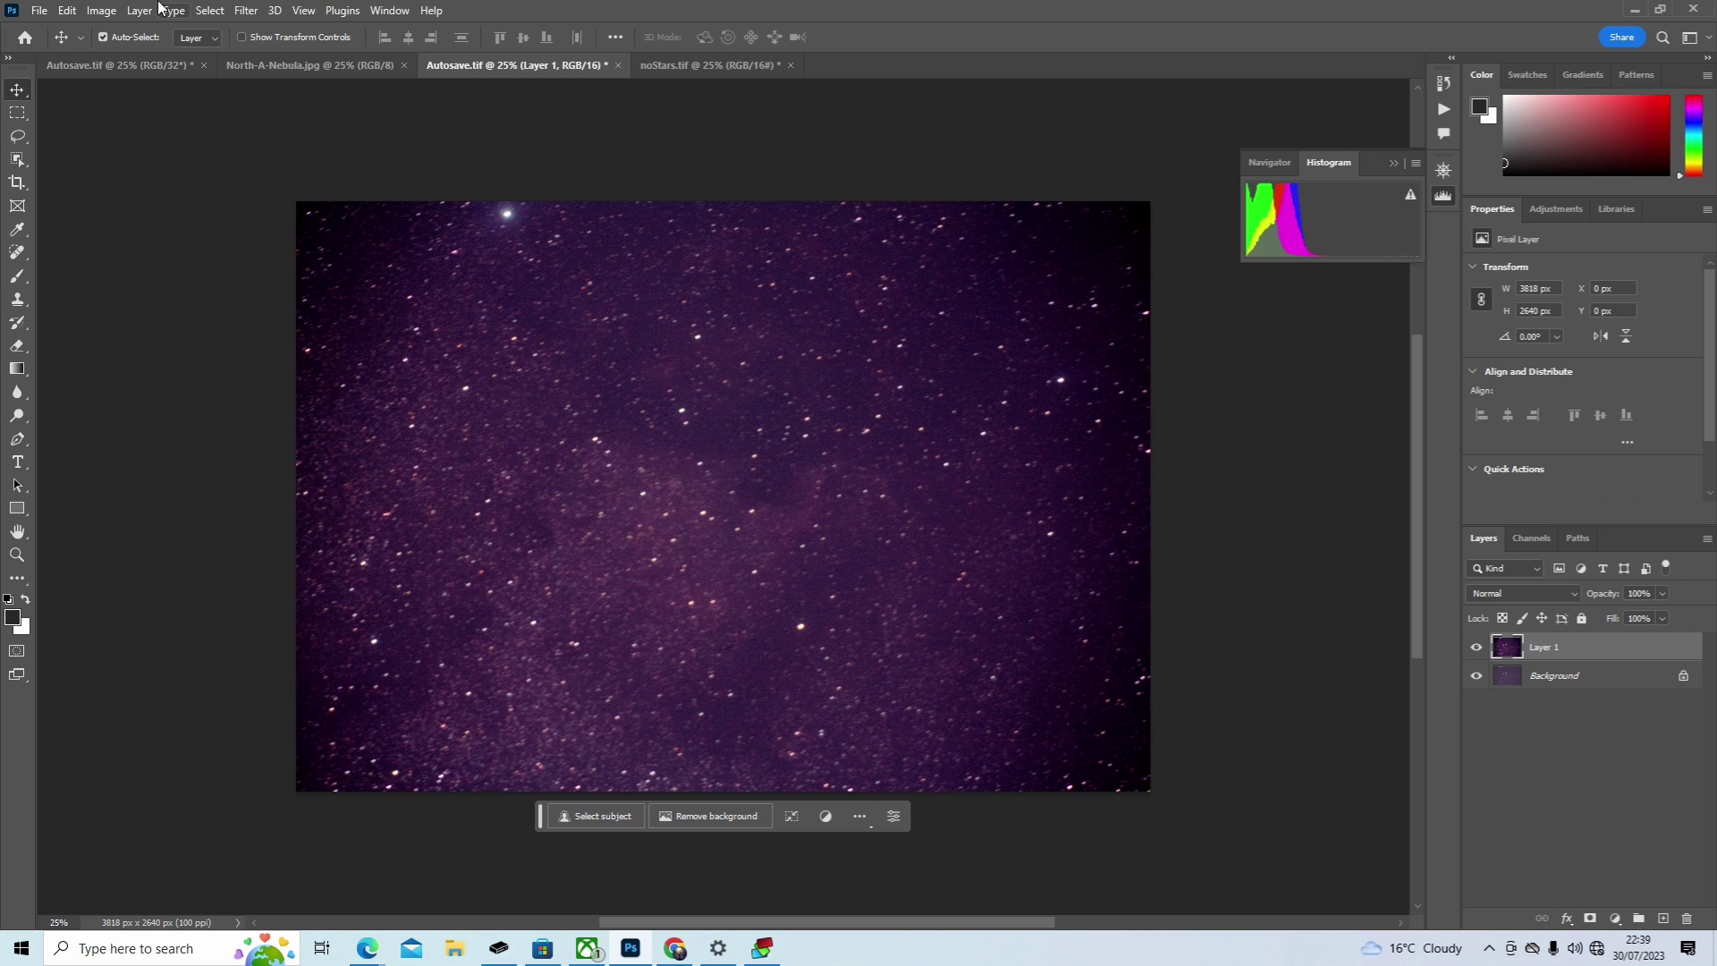
left_click(243, 11)
Step: In Camera Raw, set Exposure to -0.55 and adjust contrast, highlights, blacks, clarity and dehaze
left_click(317, 143)
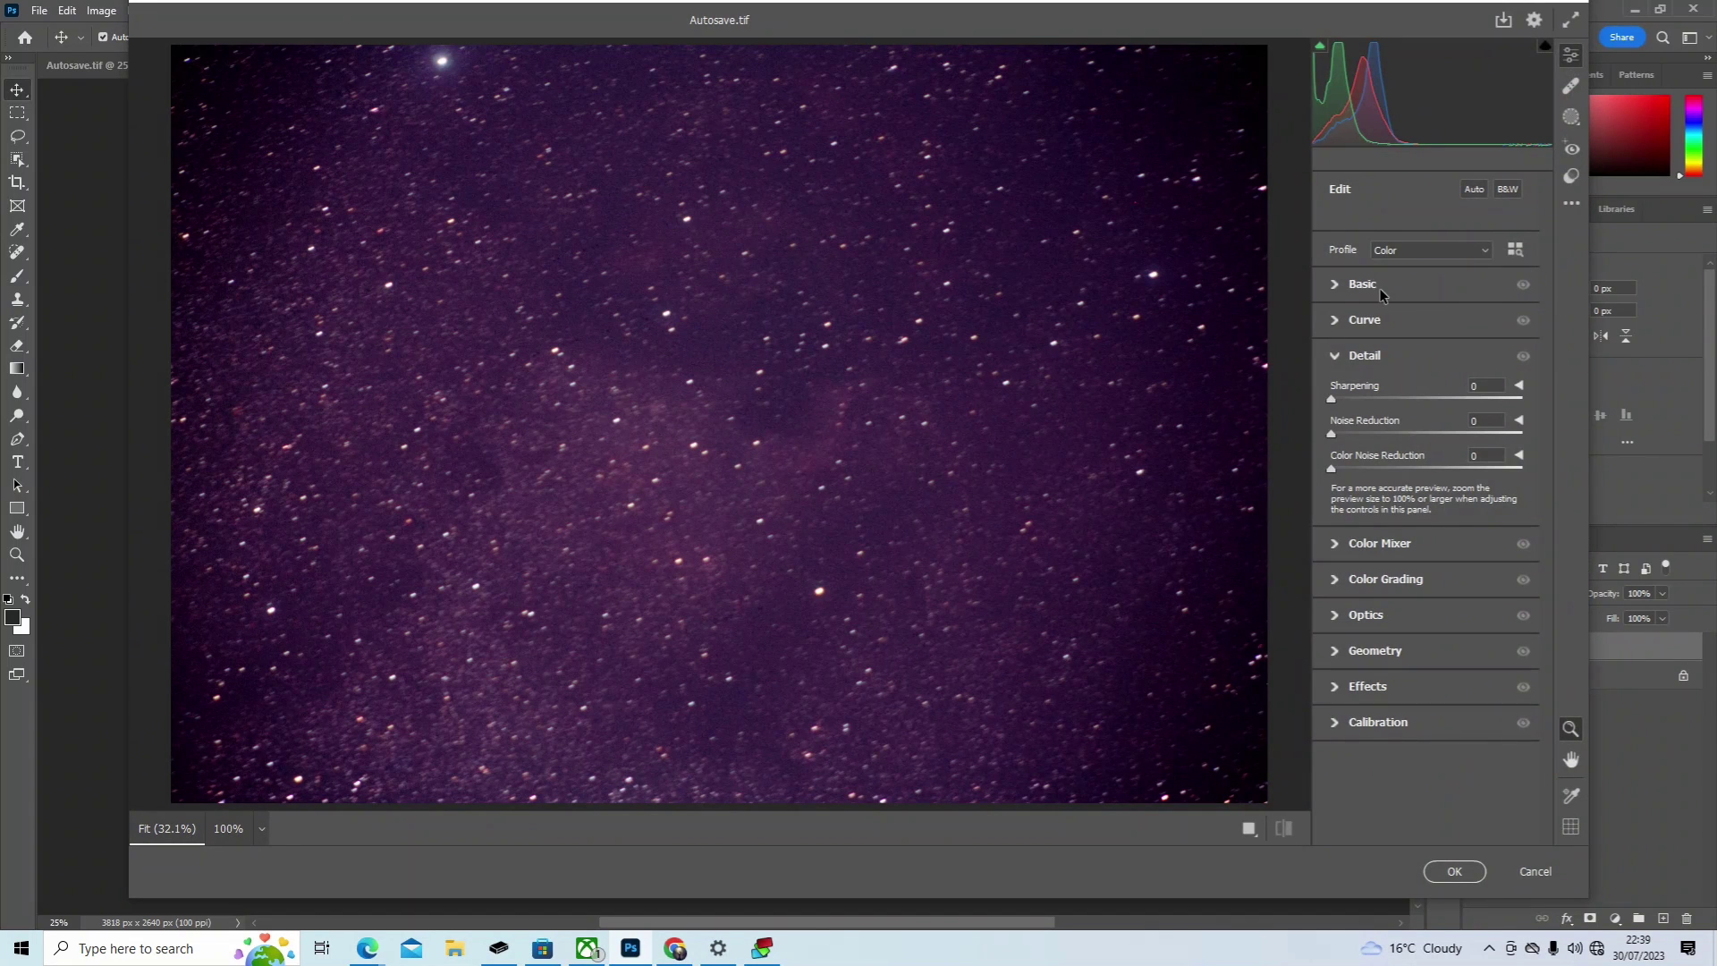
left_click(1377, 285)
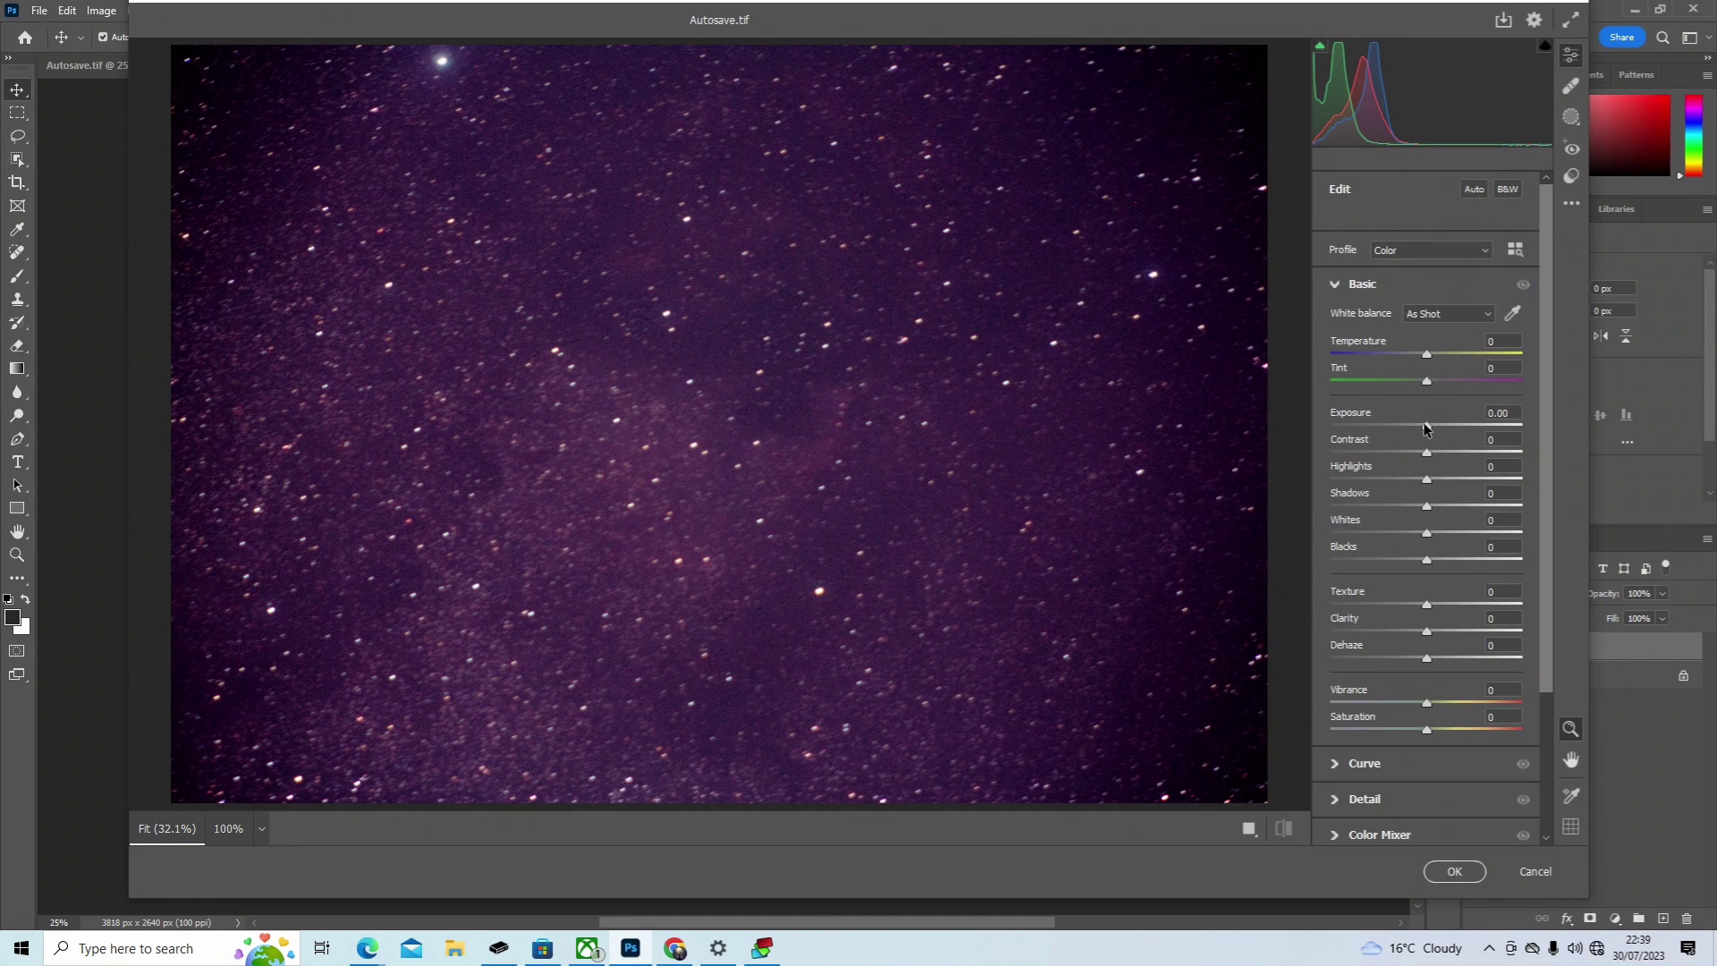
left_click_drag(1426, 427, 1414, 428)
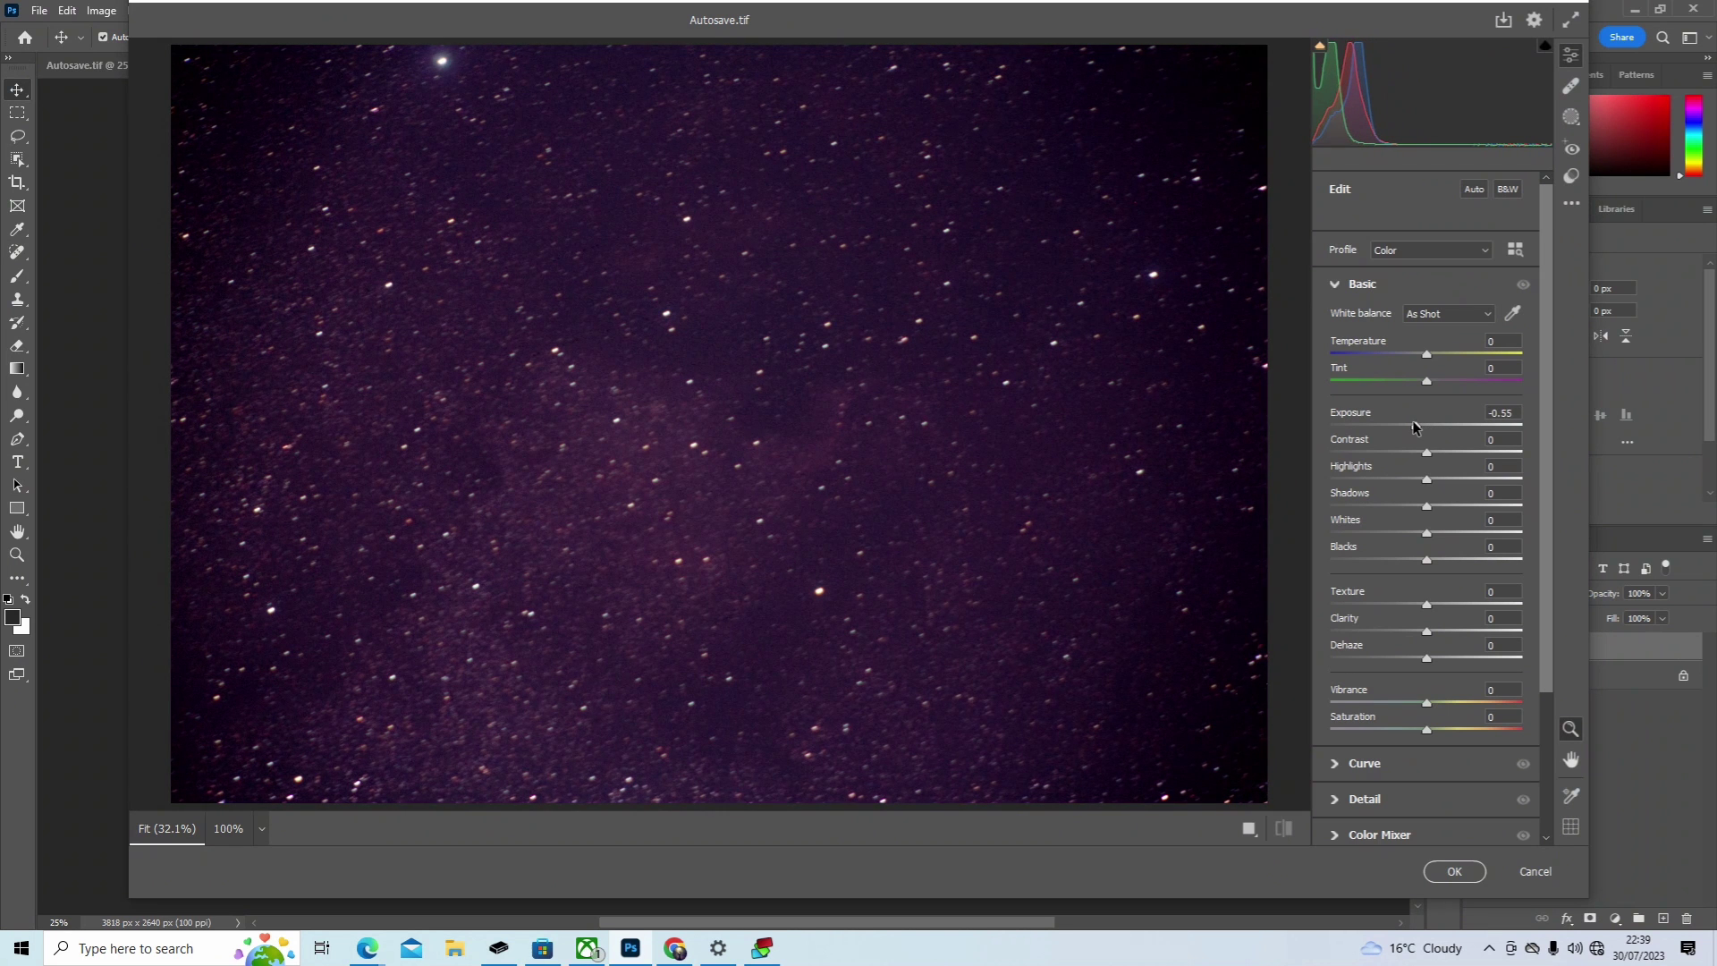
left_click(1428, 456)
left_click_drag(1428, 459, 1391, 492)
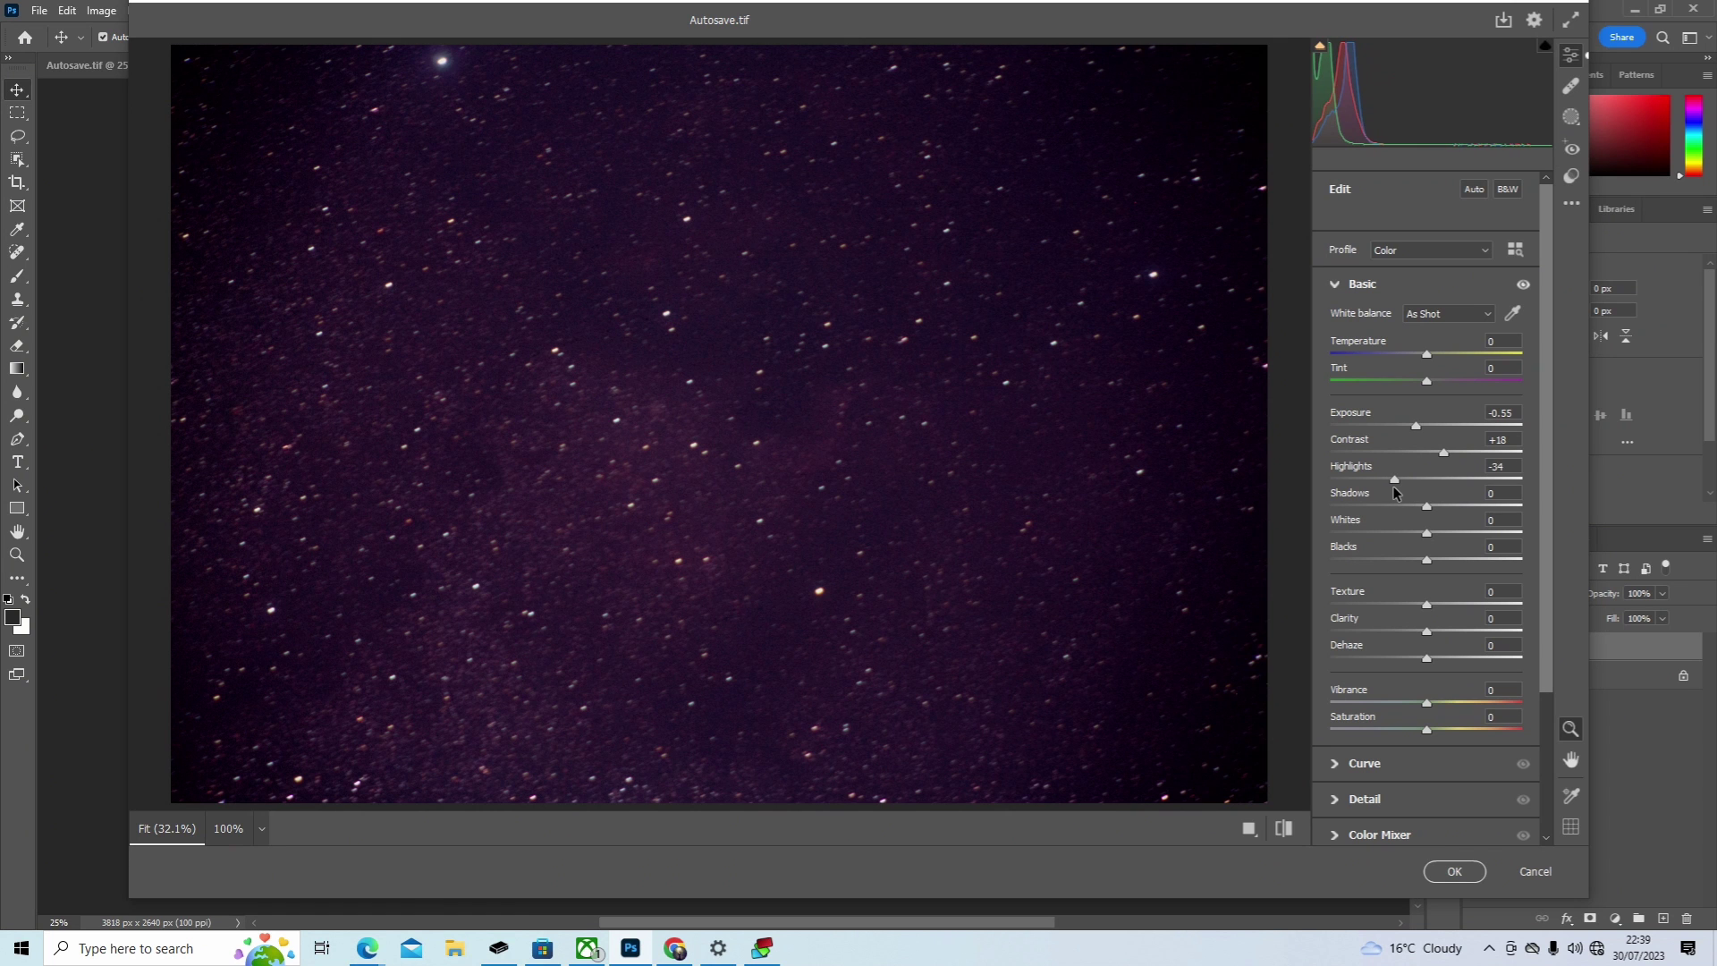
left_click_drag(1394, 492, 1435, 548)
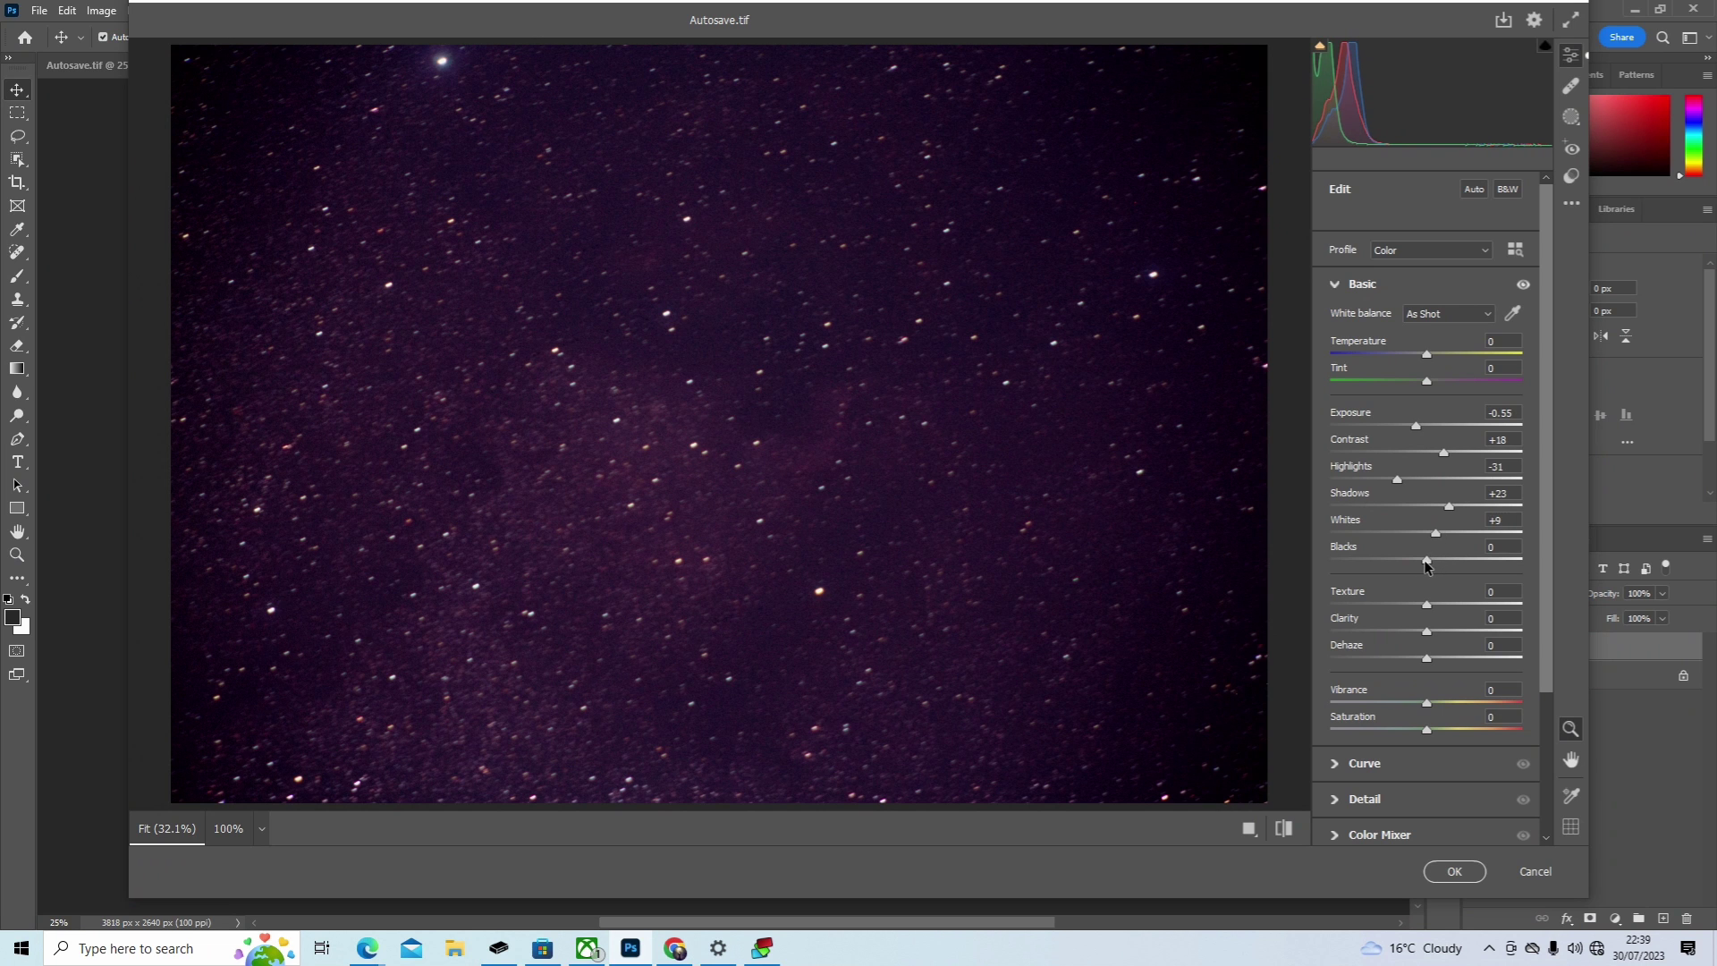
left_click_drag(1427, 565, 1403, 565)
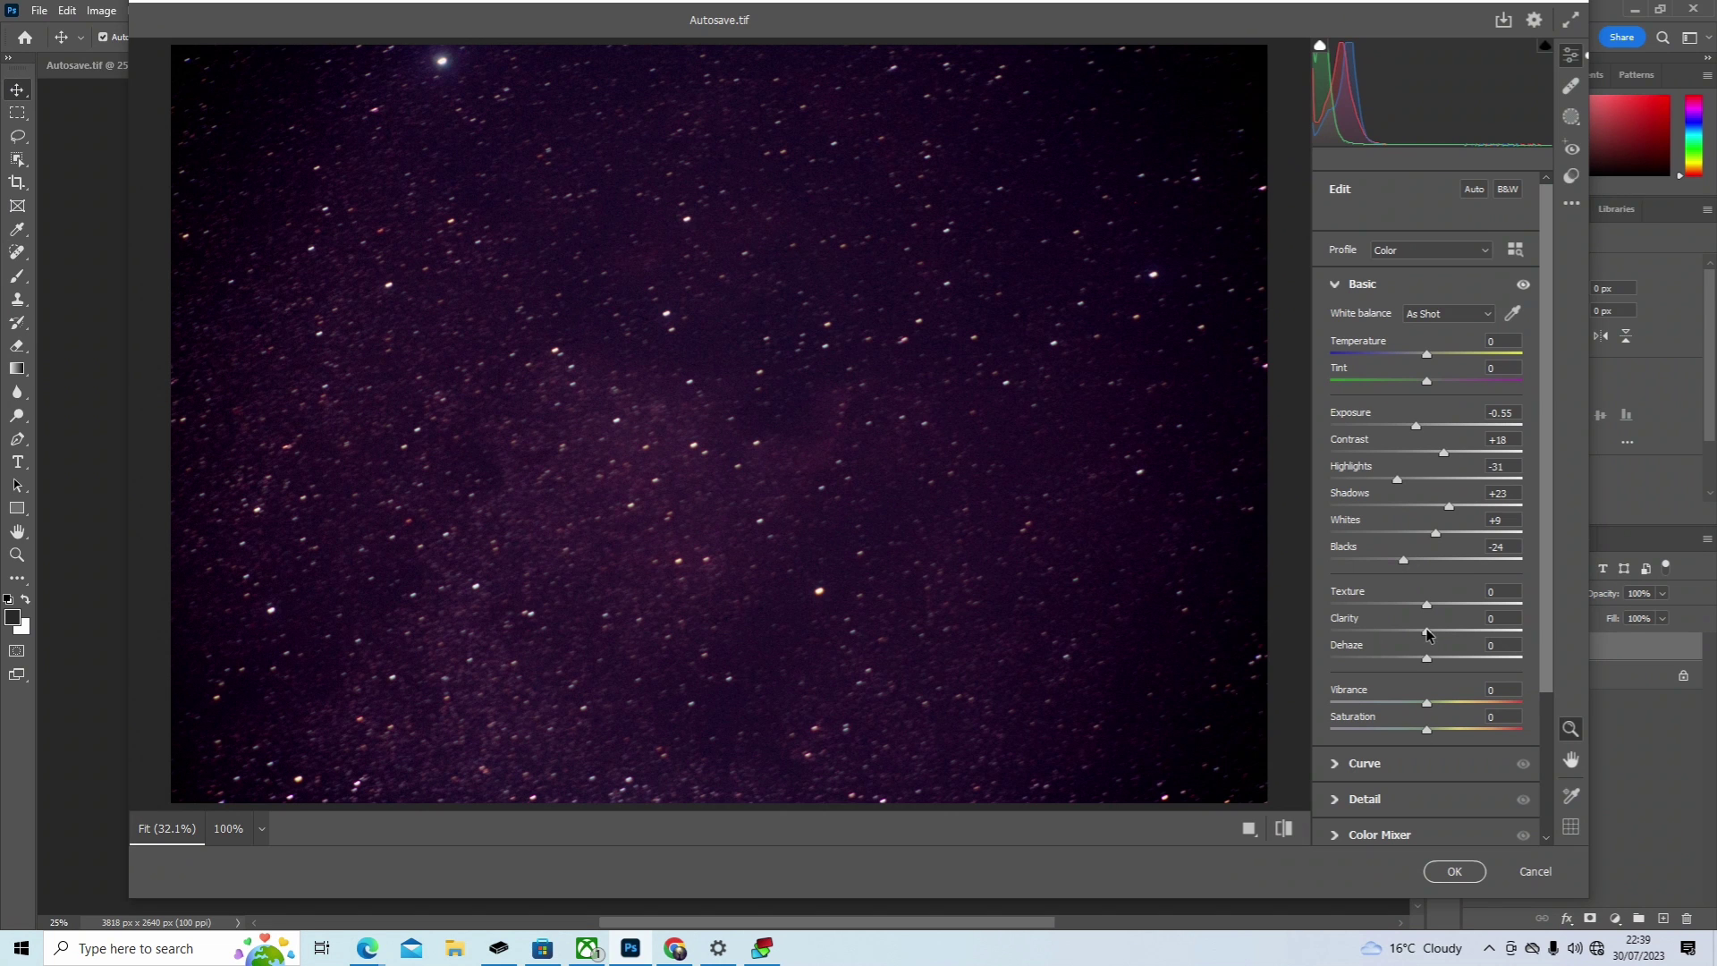
left_click_drag(1433, 632, 1412, 643)
left_click_drag(1426, 660, 1430, 662)
Step: Set Detail noise reduction to 18 and colour noise reduction to 42, then apply the filter
left_click(1390, 801)
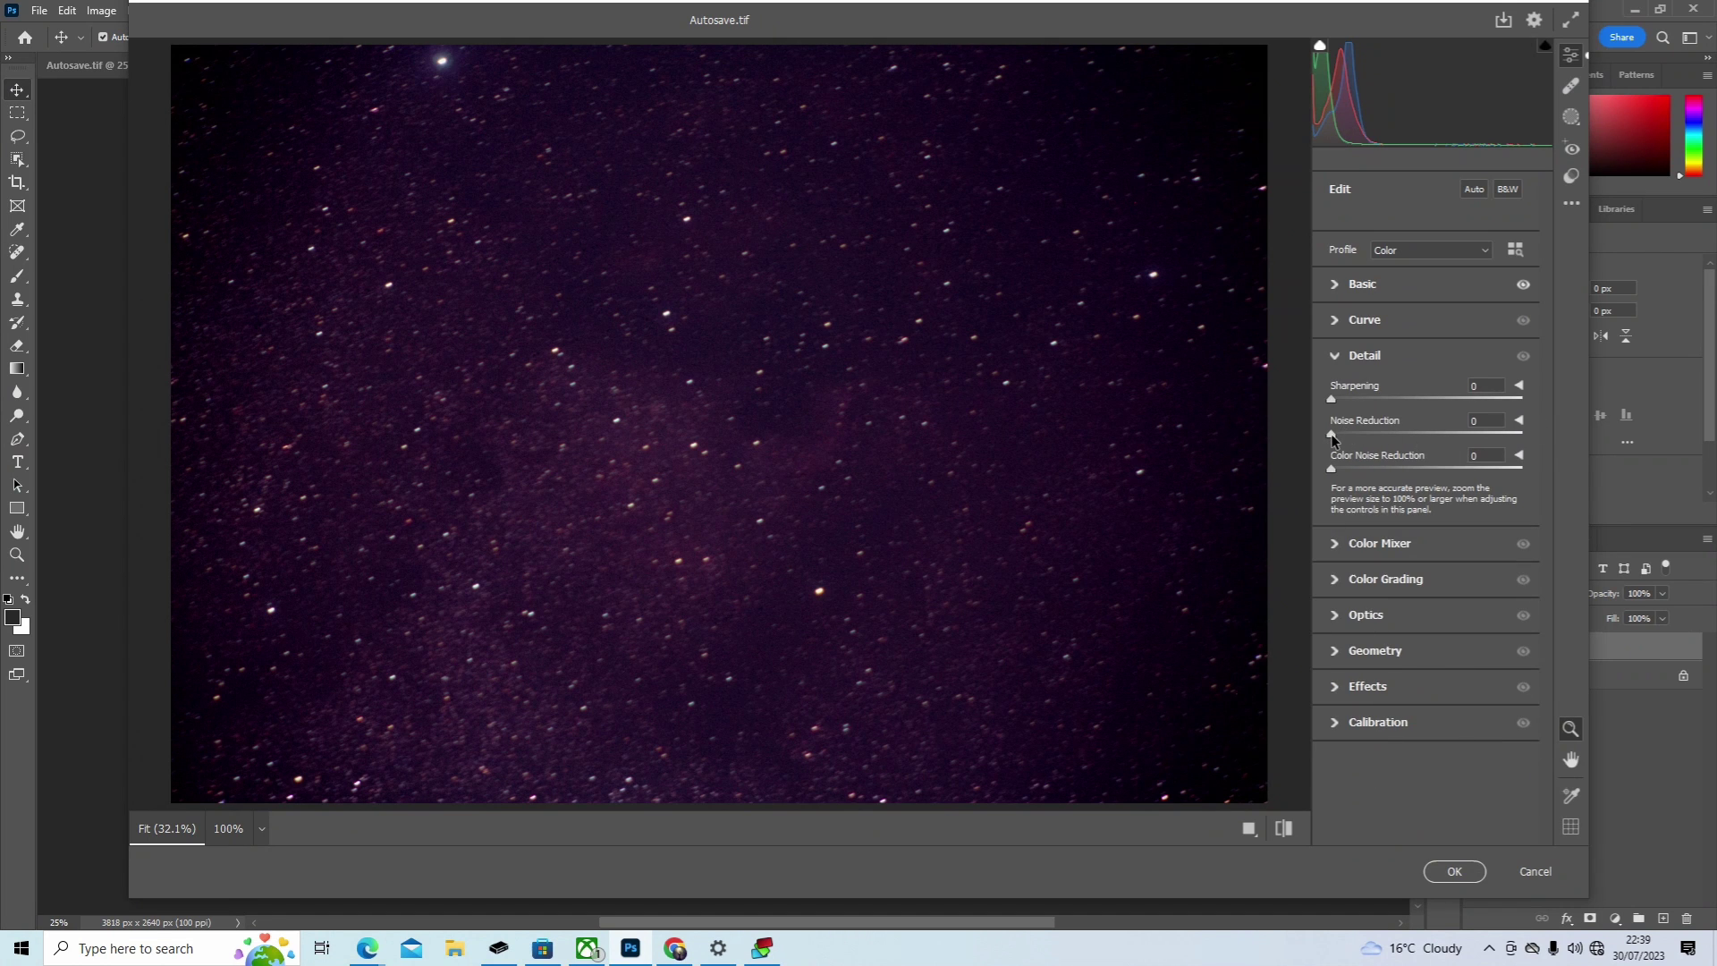
left_click_drag(1333, 438, 1362, 438)
left_click_drag(1362, 439, 1367, 441)
left_click_drag(1371, 441, 1434, 424)
left_click_drag(1334, 471, 1410, 475)
left_click(1443, 874)
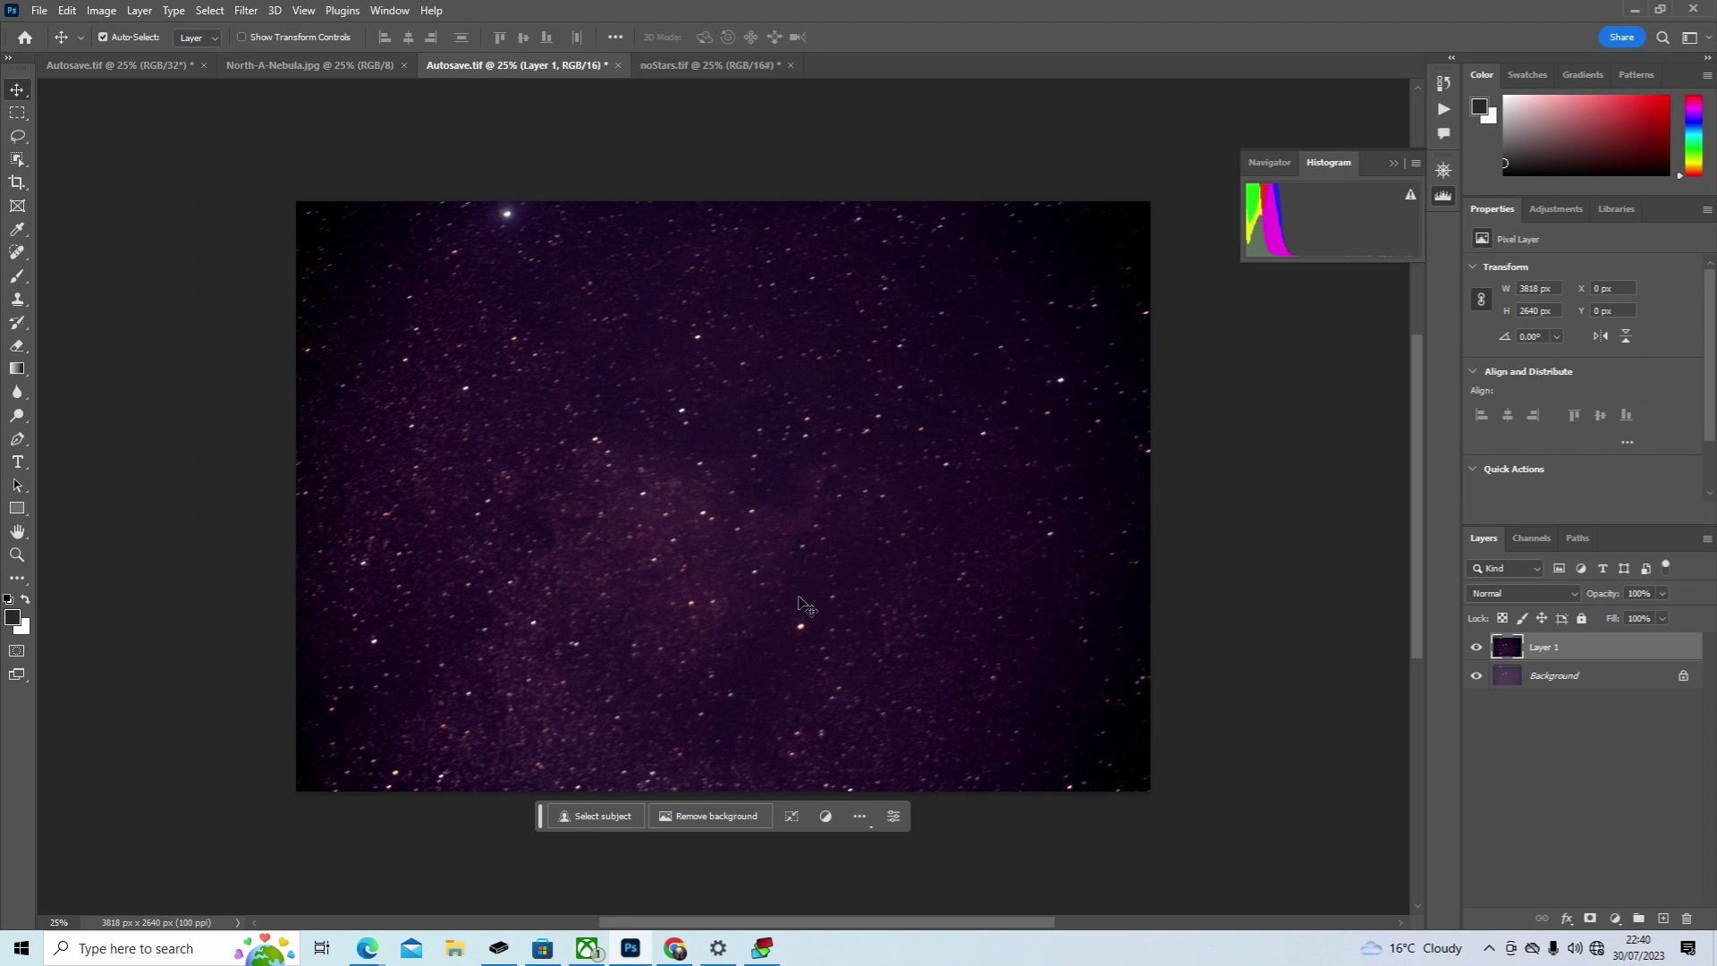
Step: In Levels, lower the Red channel's white point to 228
key("ctrl+l")
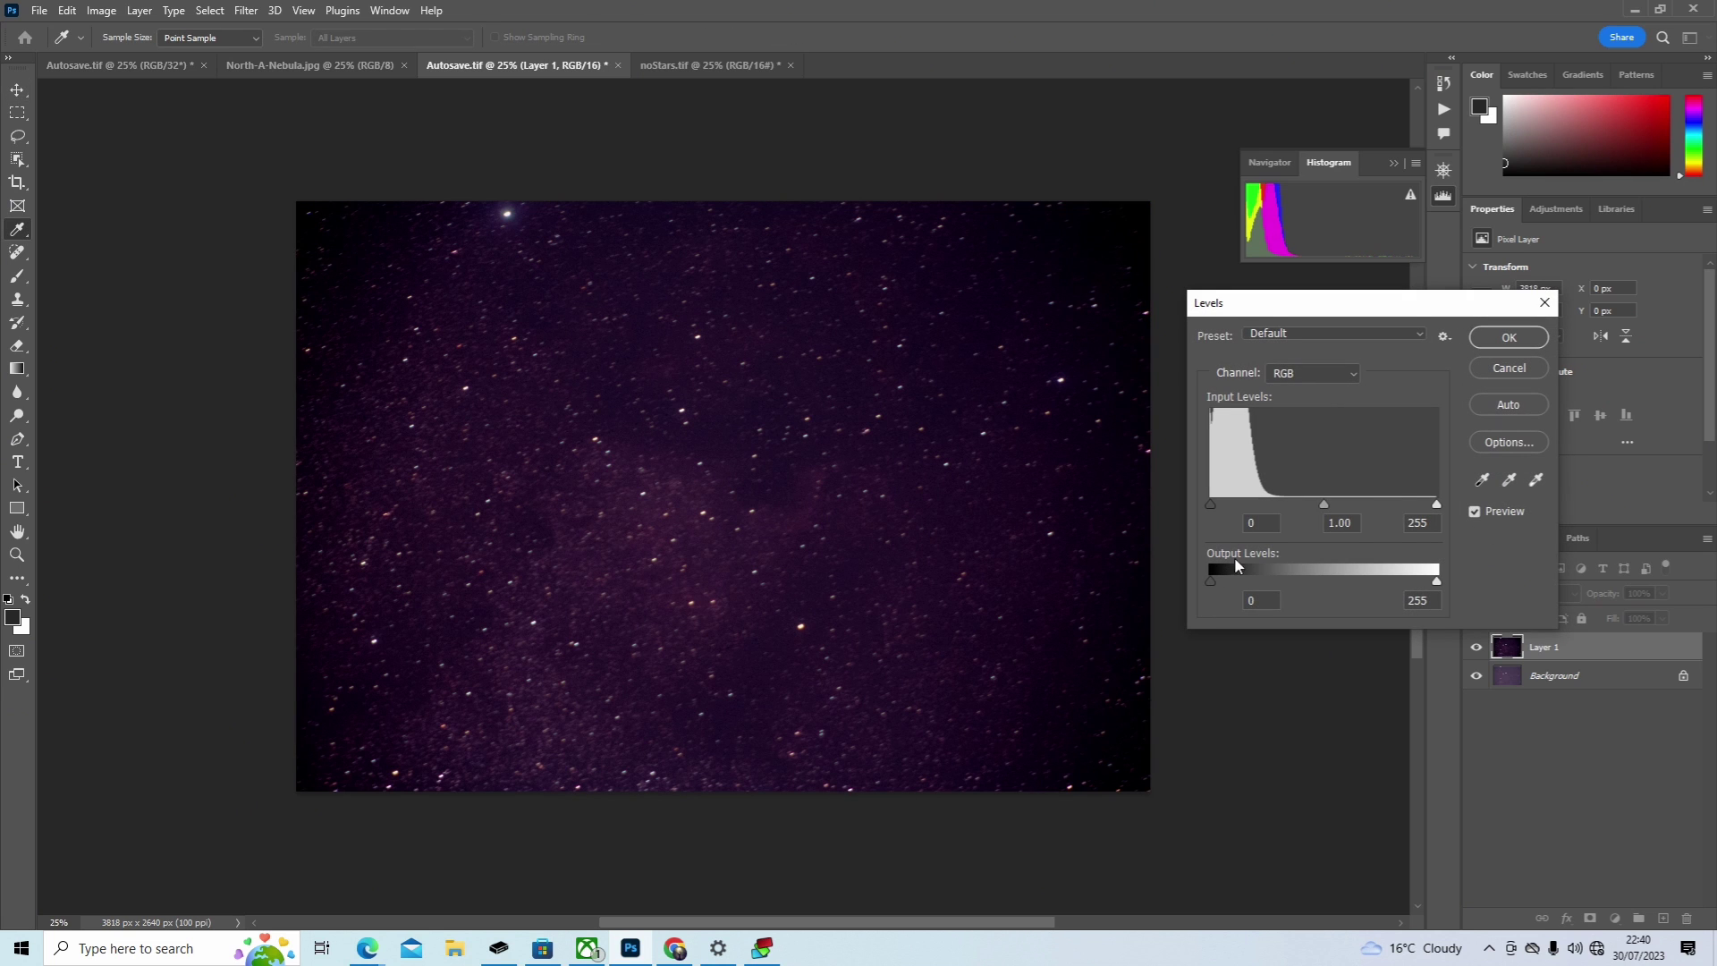
left_click(1330, 366)
left_click(1319, 395)
left_click_drag(1435, 501, 1311, 508)
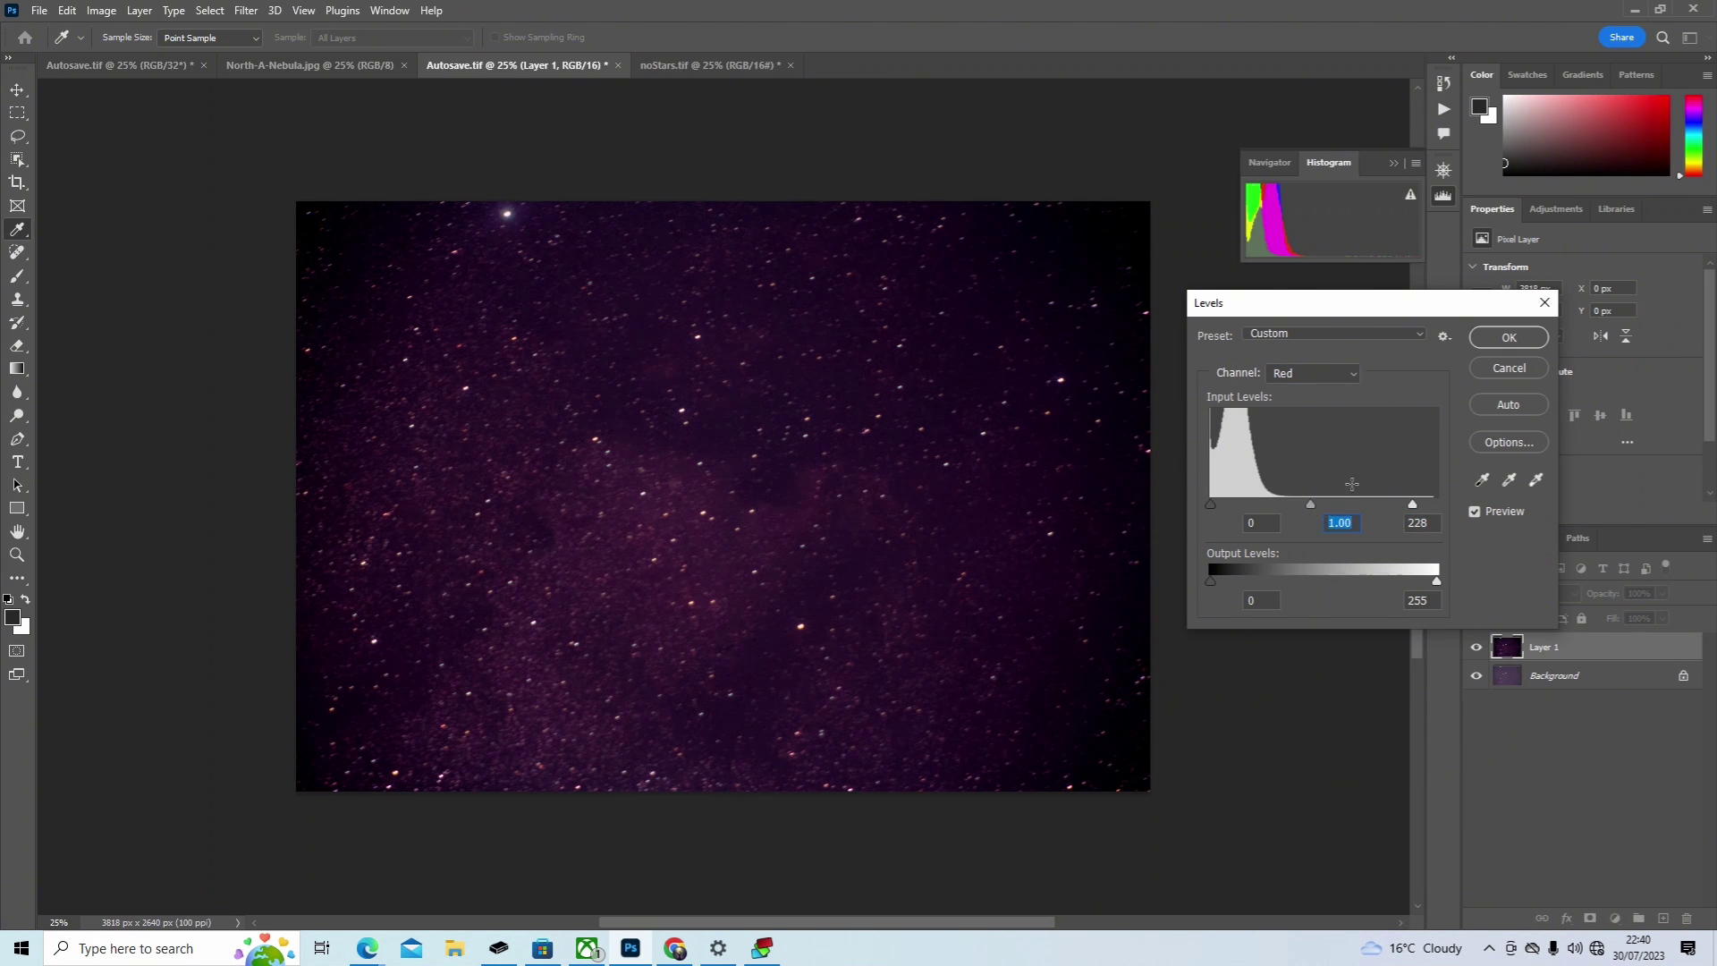
Step: Set Green midtones to 0.85 and Blue white point to 236, apply, and duplicate to Layer 2
left_click(1316, 382)
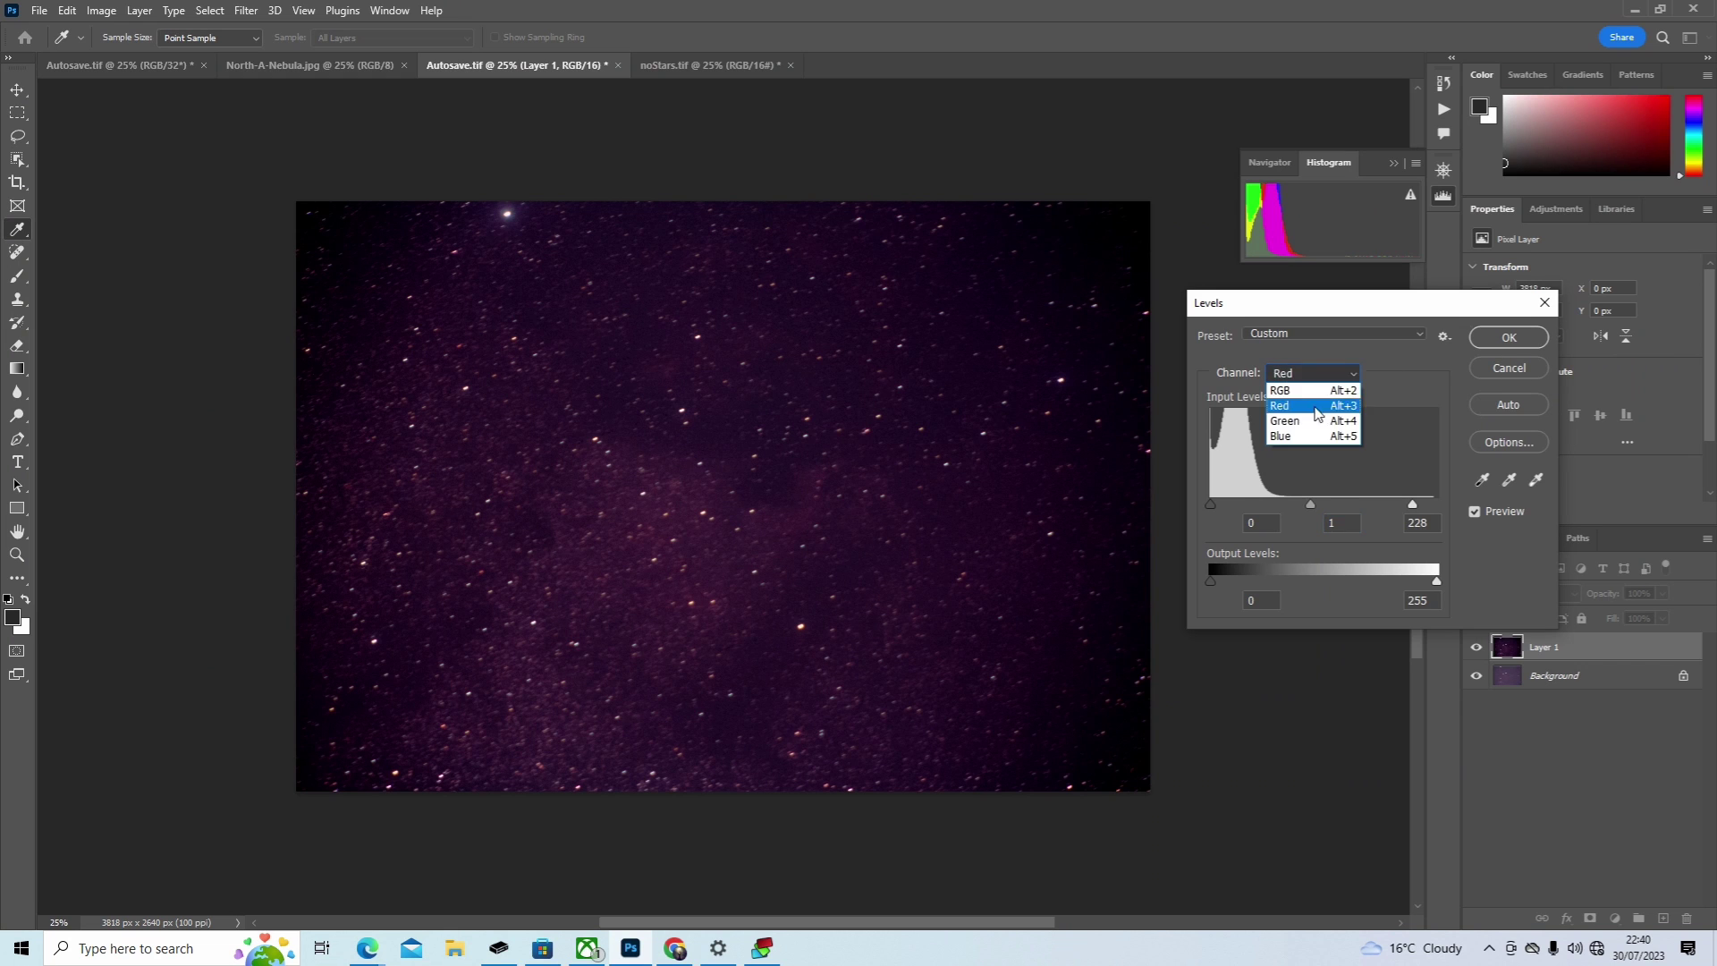
left_click(1312, 416)
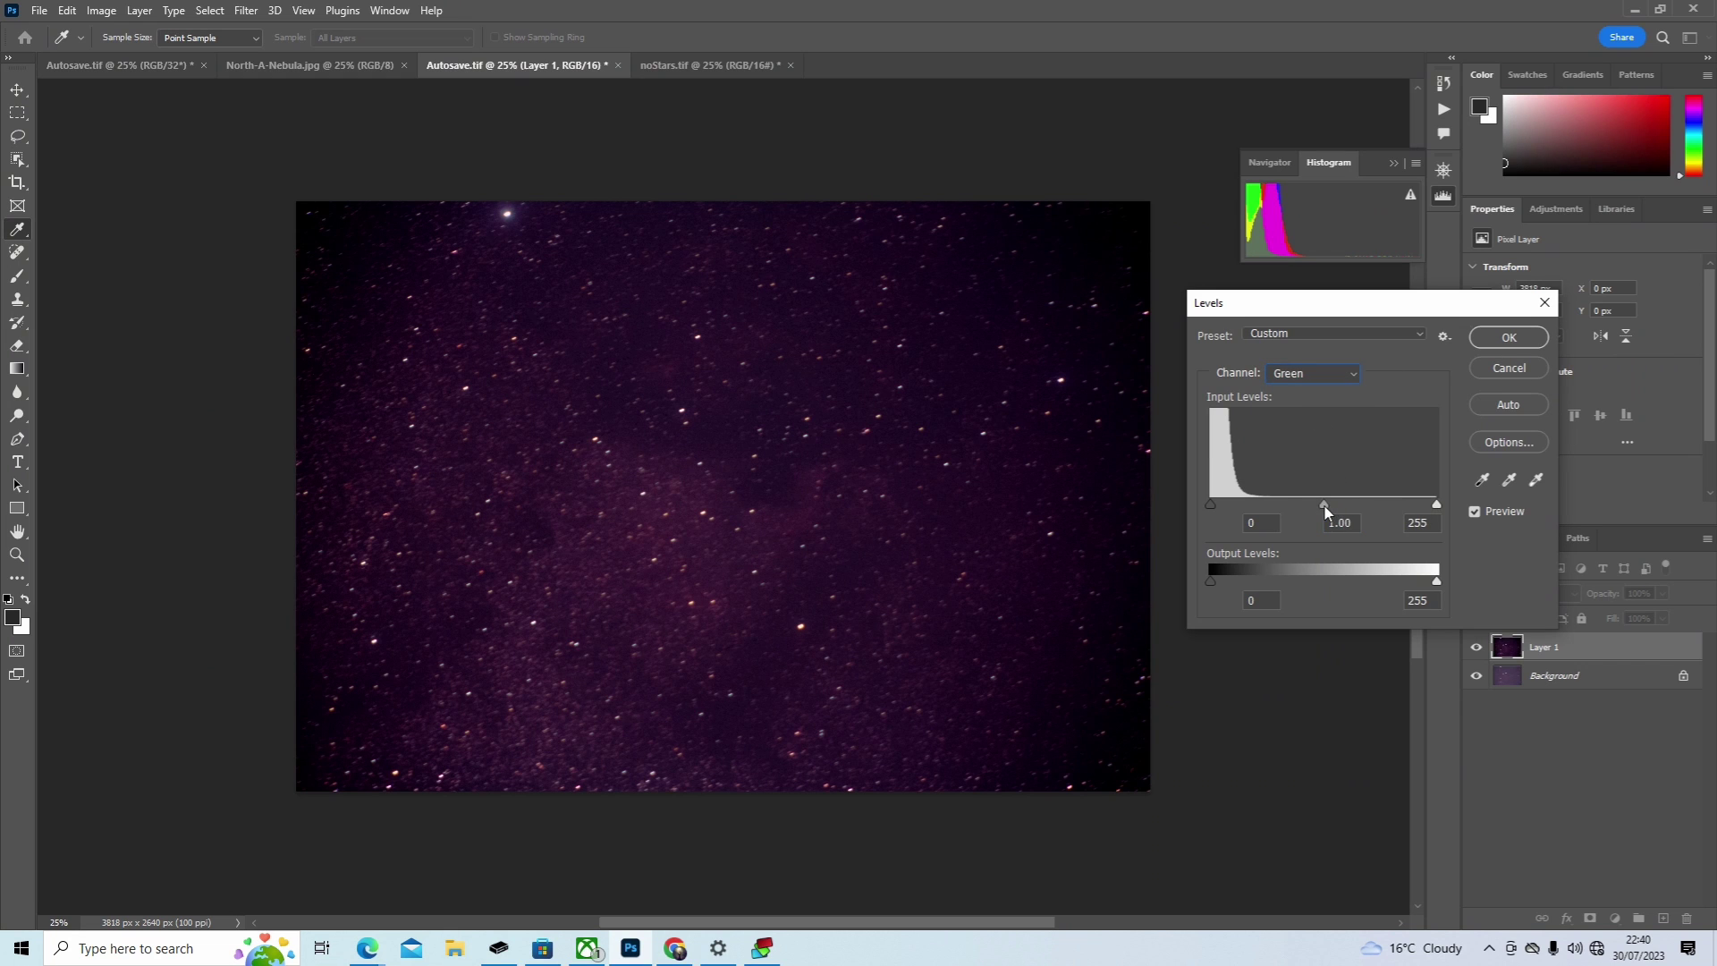
left_click_drag(1326, 508, 1338, 510)
left_click(1348, 373)
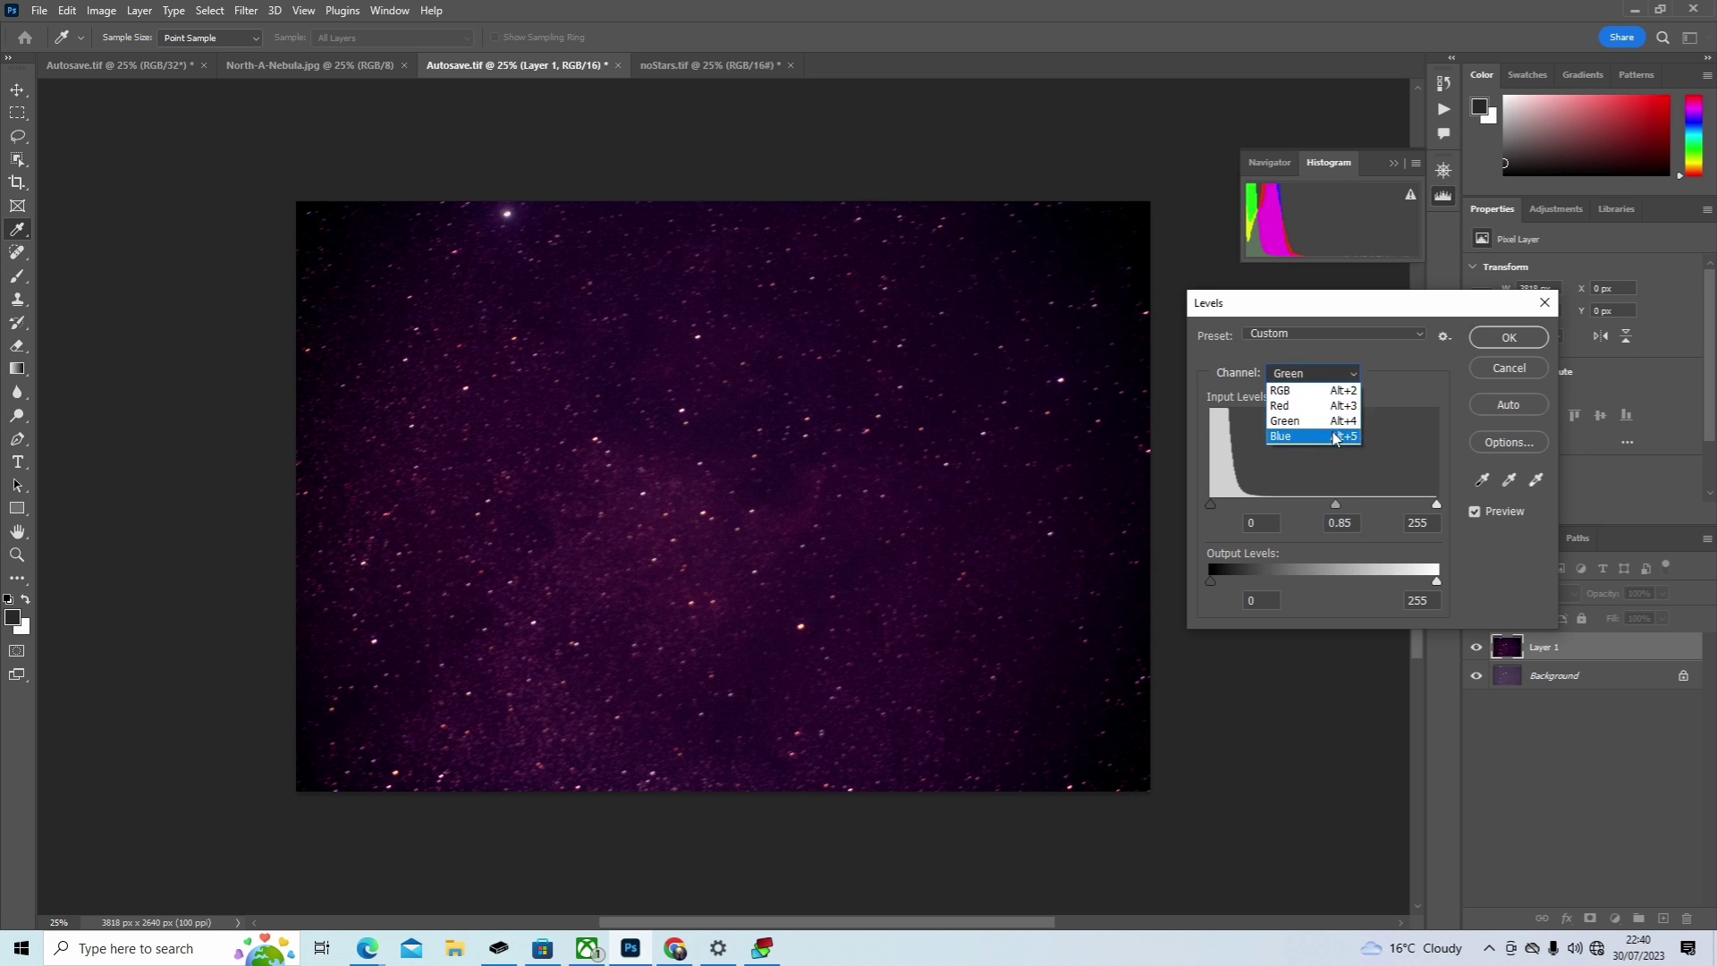
left_click(1332, 437)
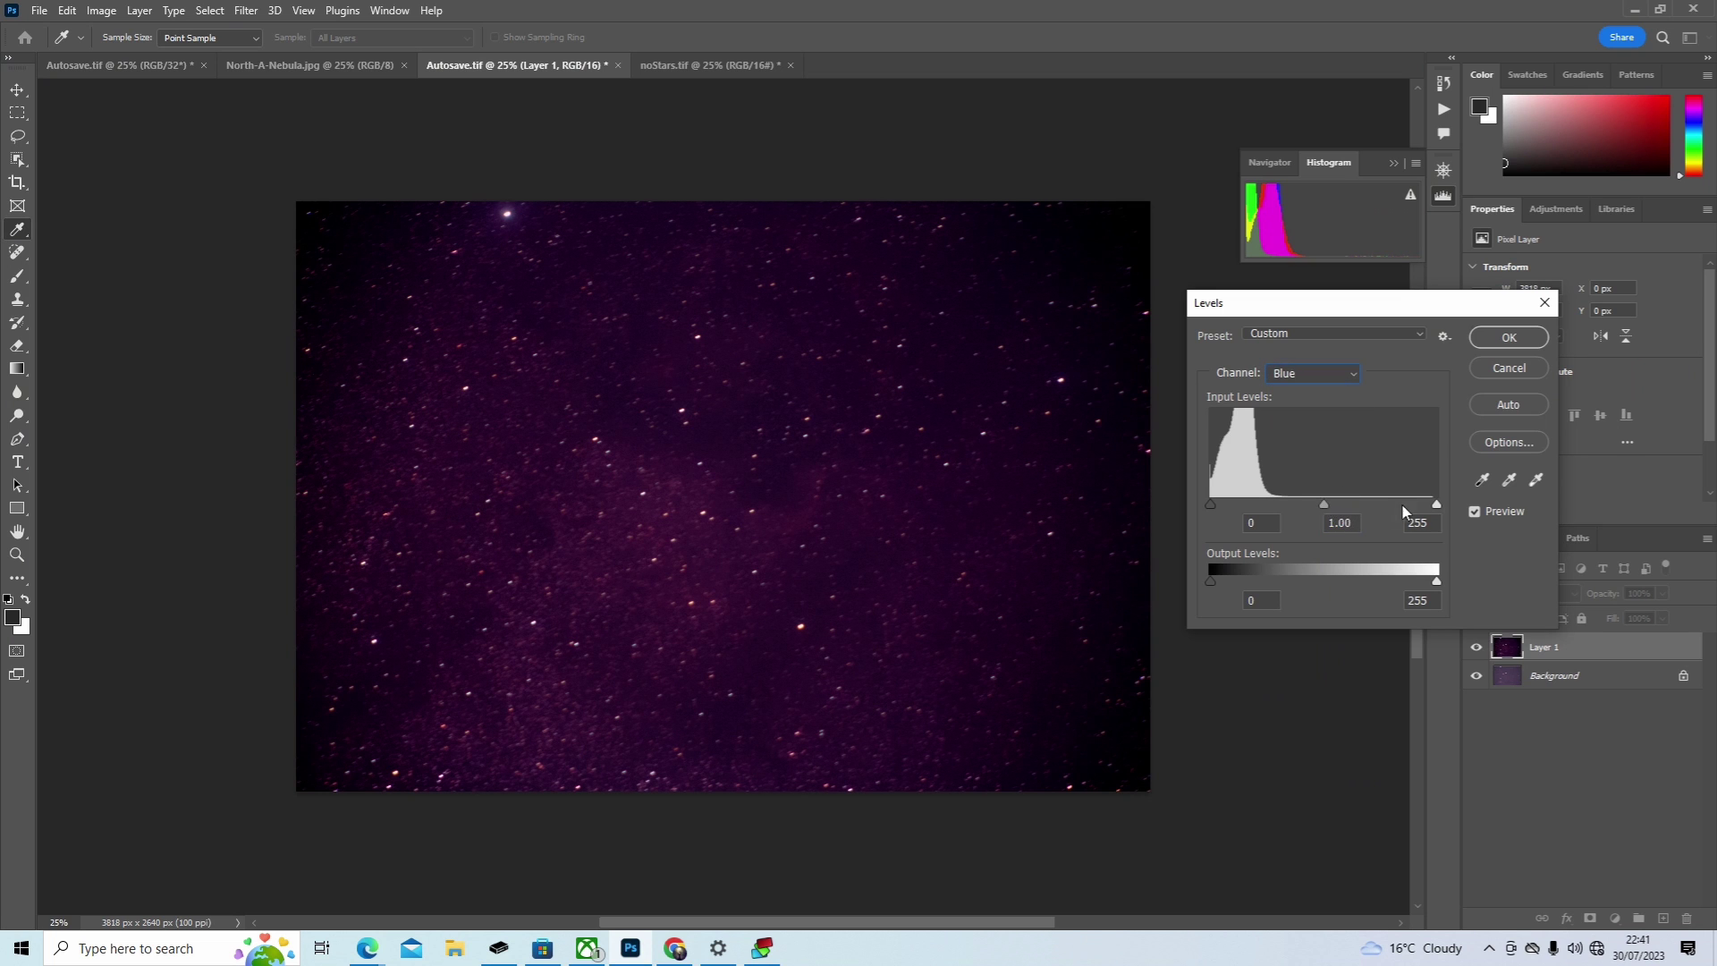
left_click_drag(1434, 504, 1333, 512)
left_click(1509, 337)
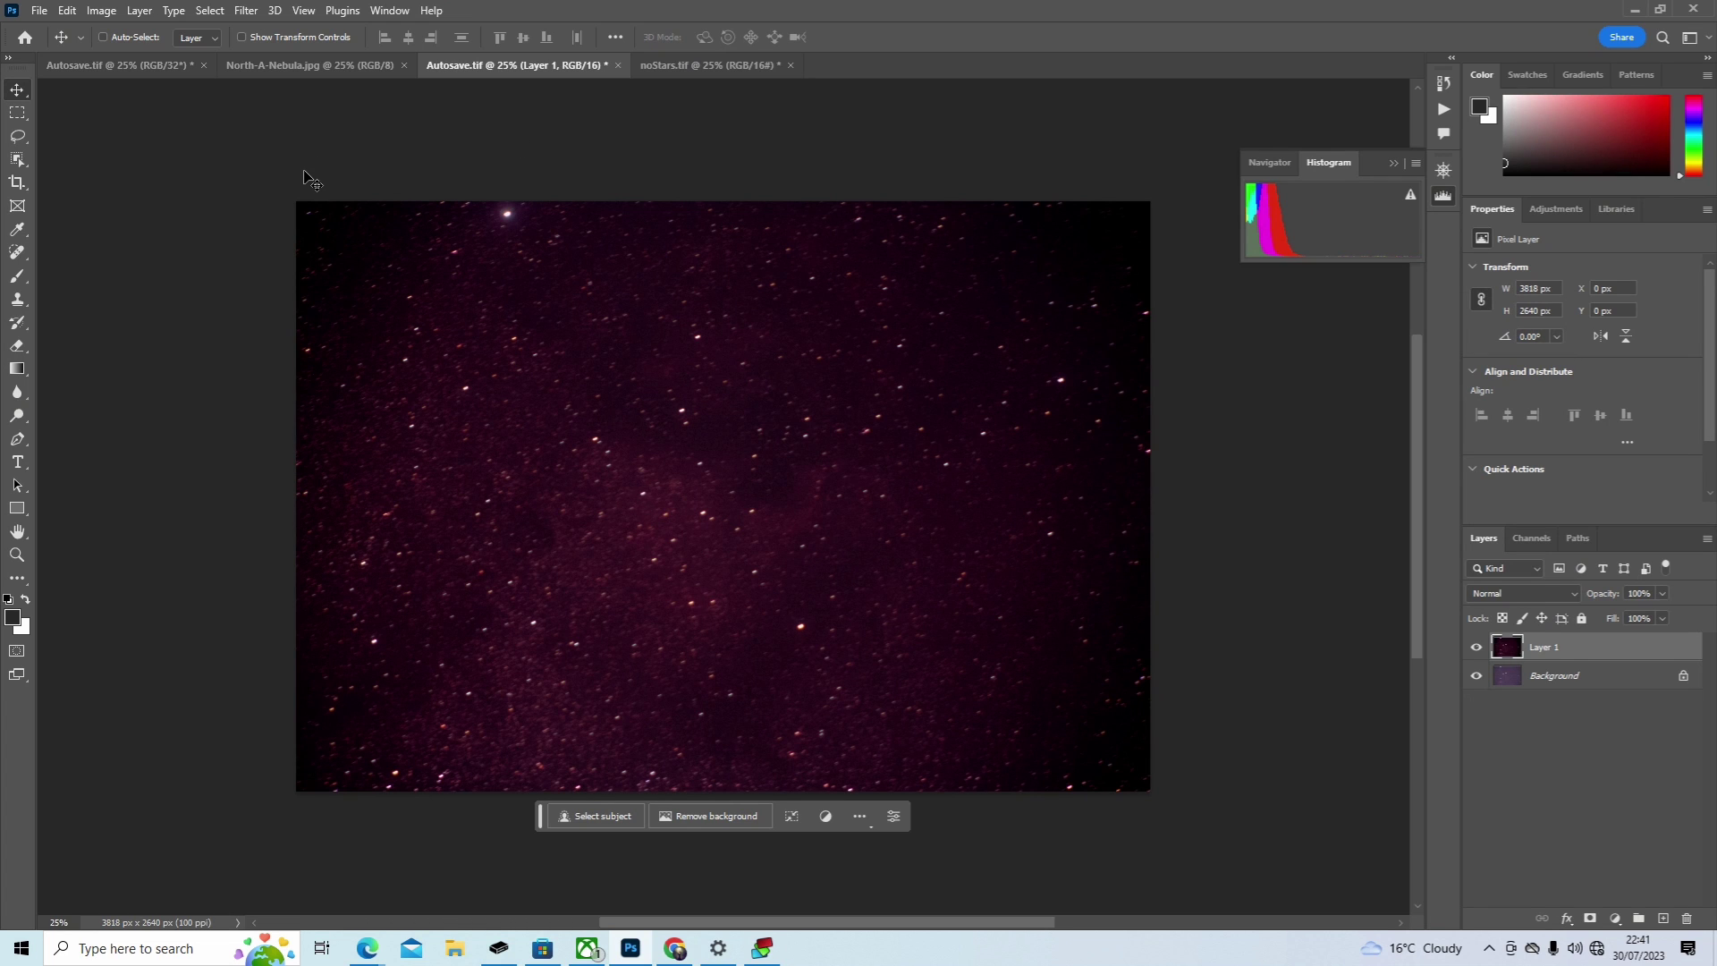
key("ctrl+j")
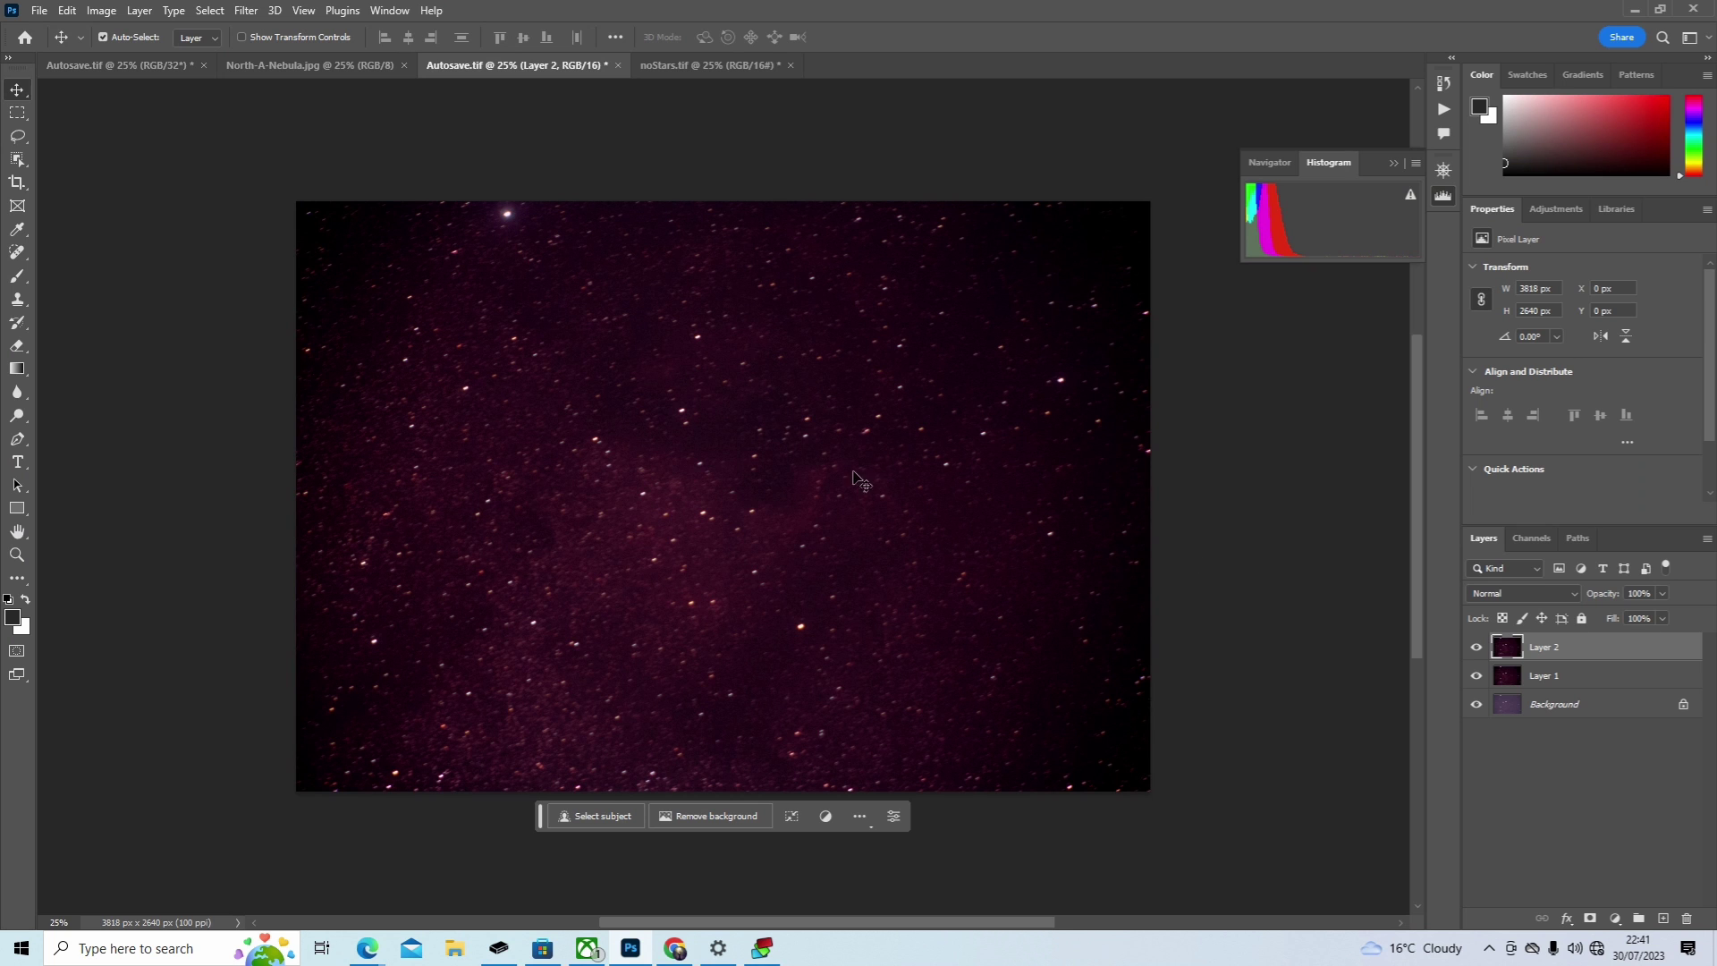
Step: Rotate the star field 90° clockwise into a 2640 × 3818 px portrait
left_click(140, 11)
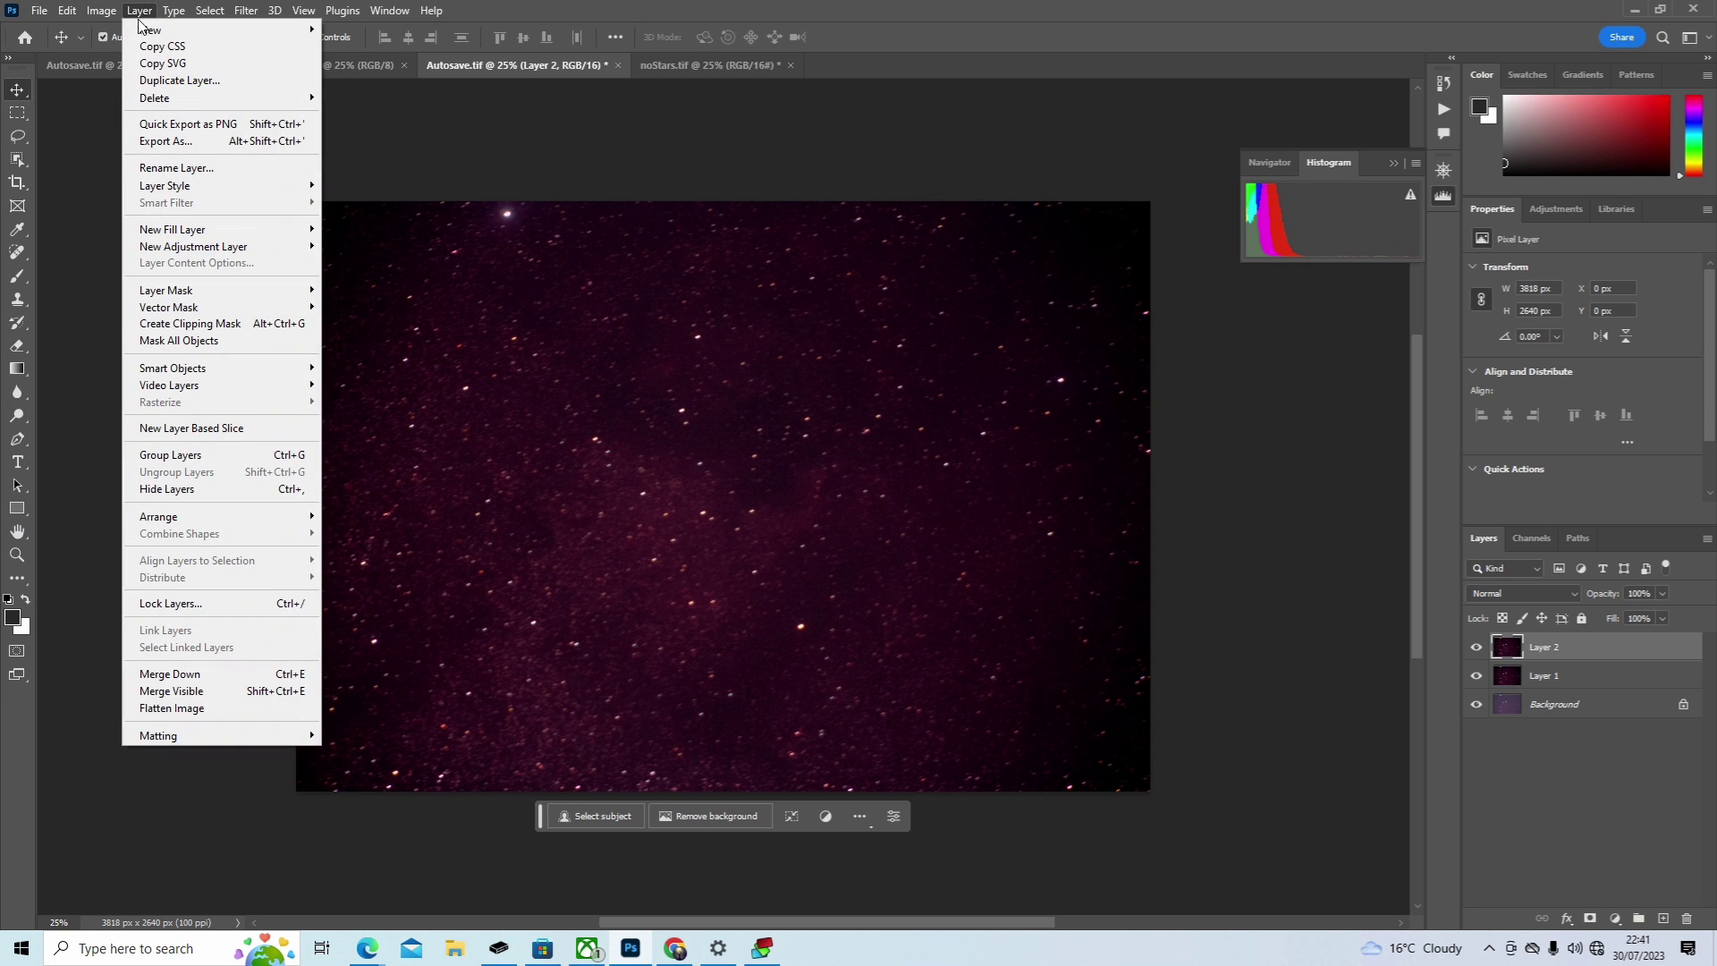
mouse_move(111, 20)
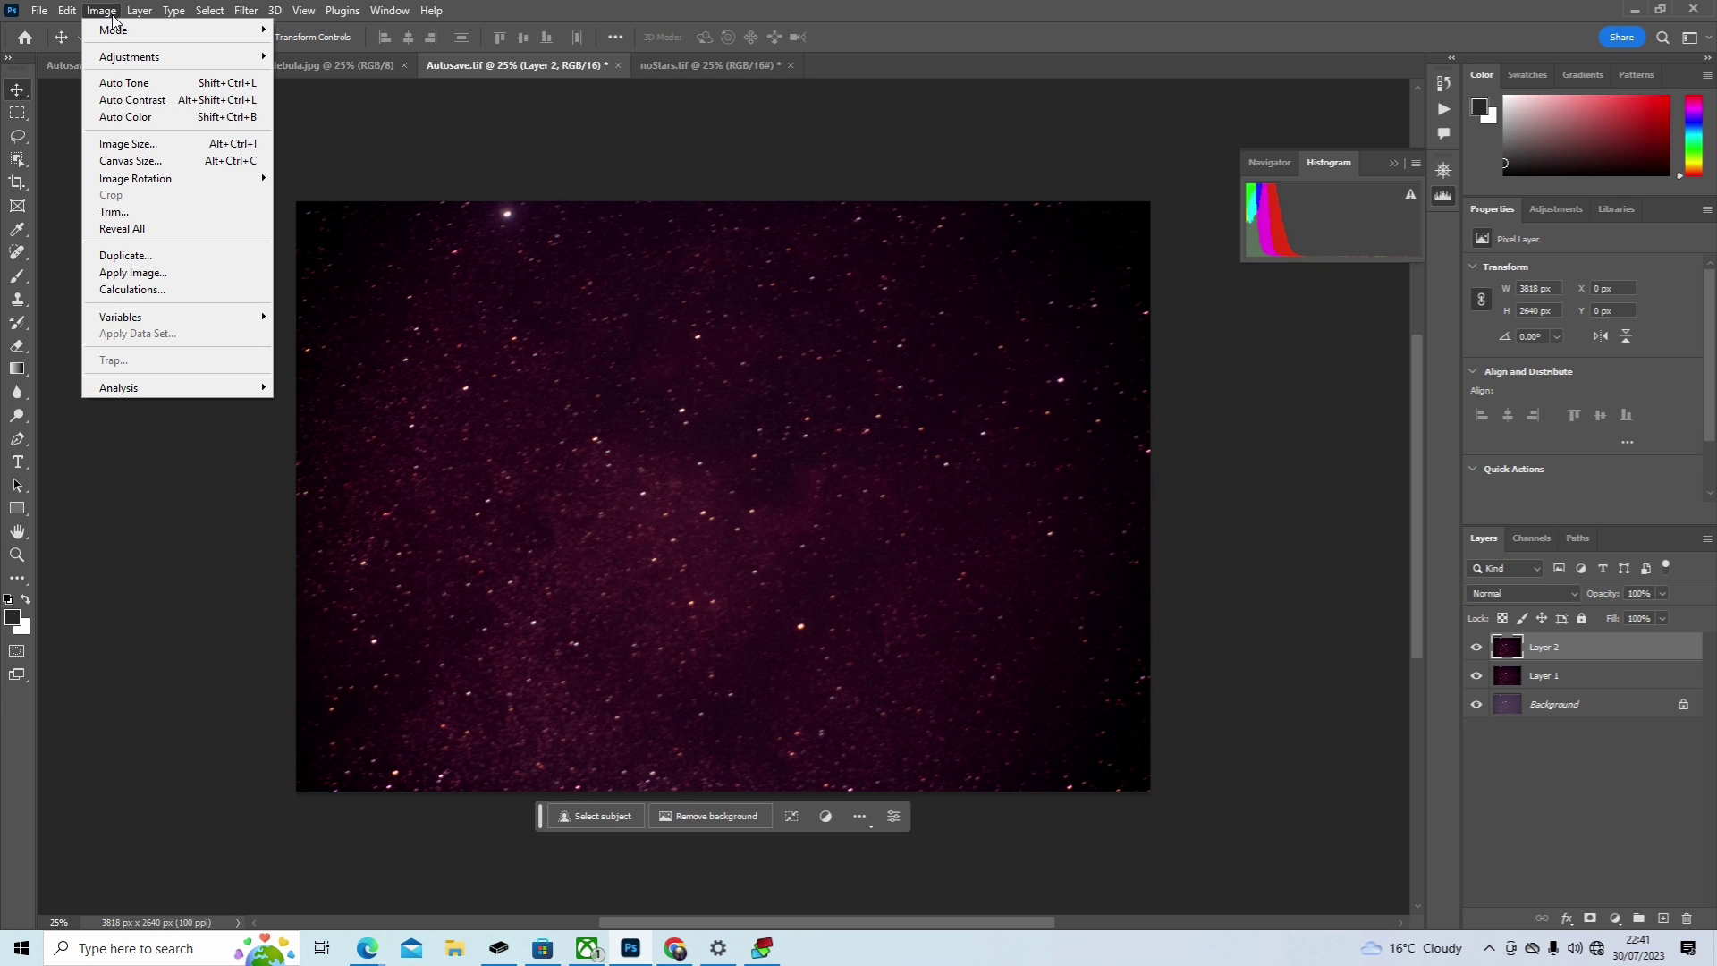
mouse_move(175, 179)
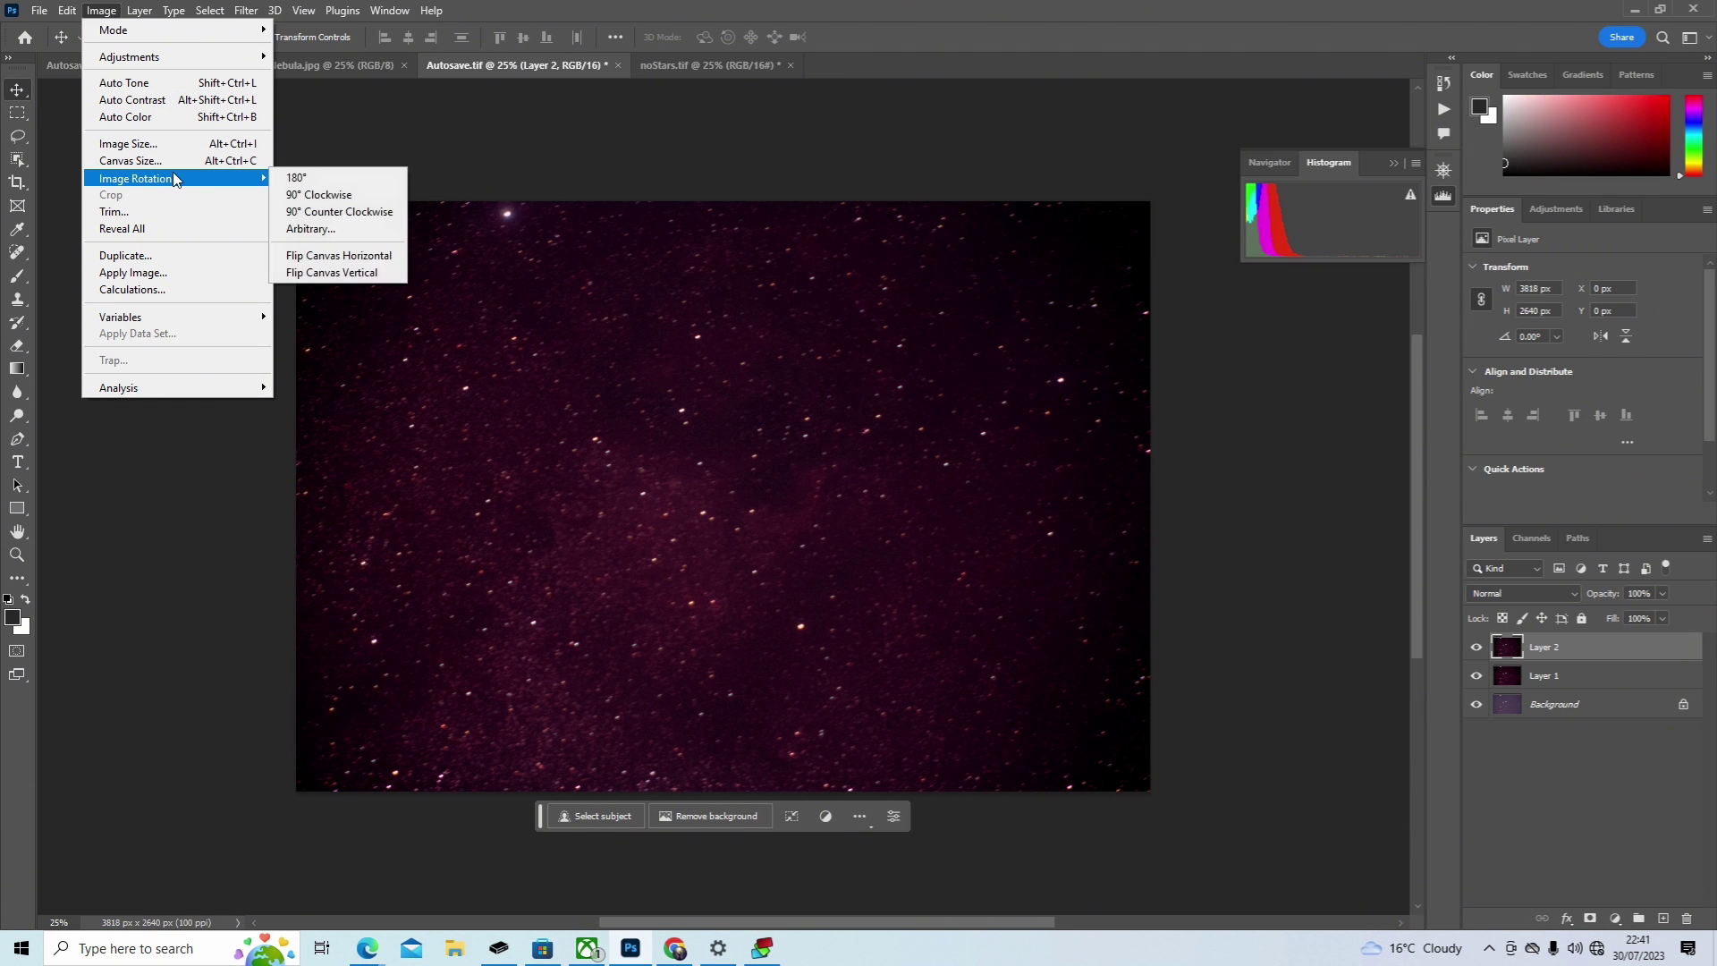
left_click(308, 197)
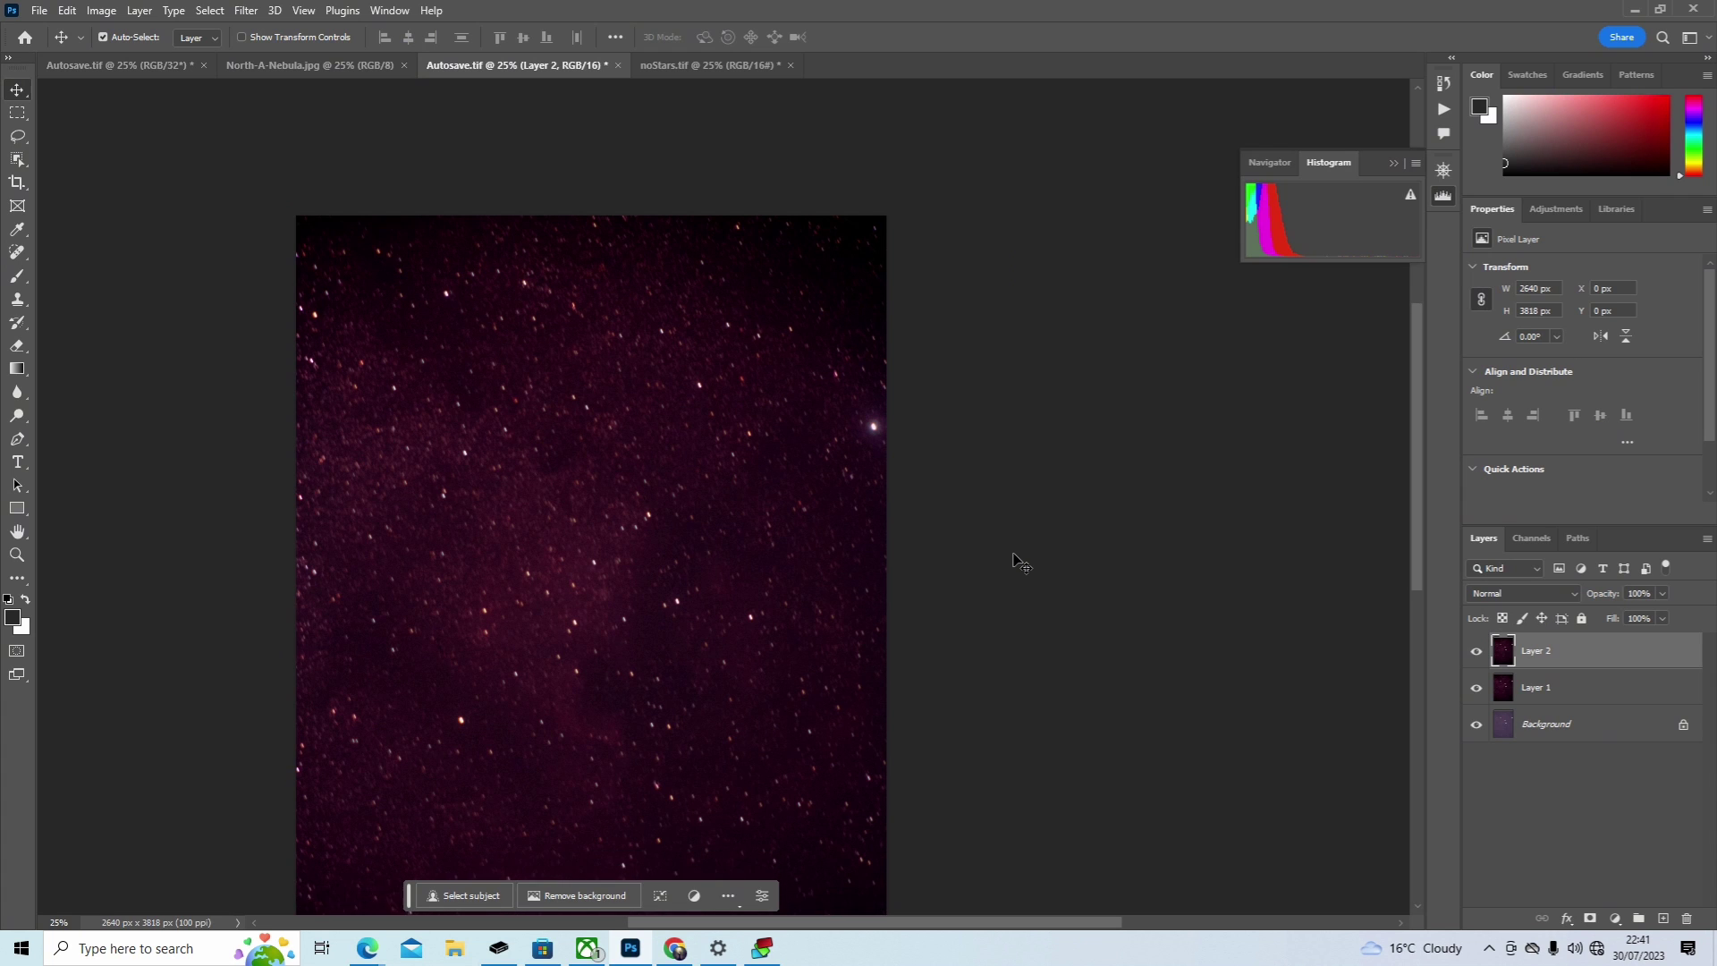
scroll(1020, 562, "down", 3)
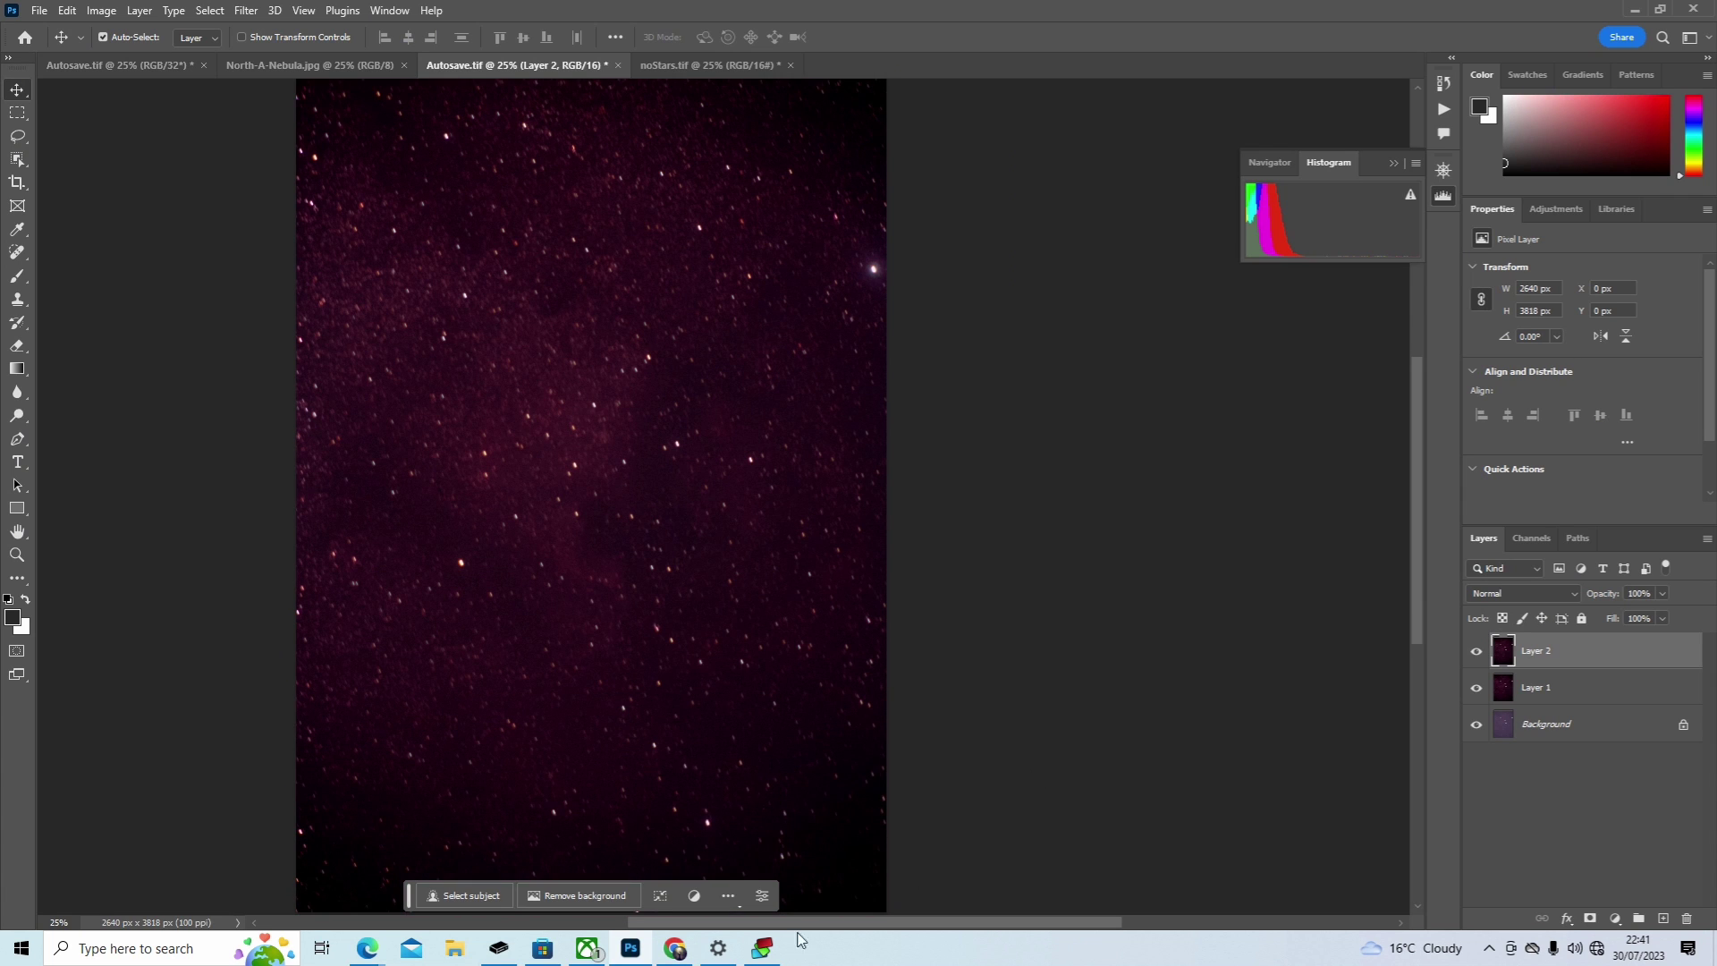
scroll(835, 922, "left", 3)
scroll(807, 912, "right", 2)
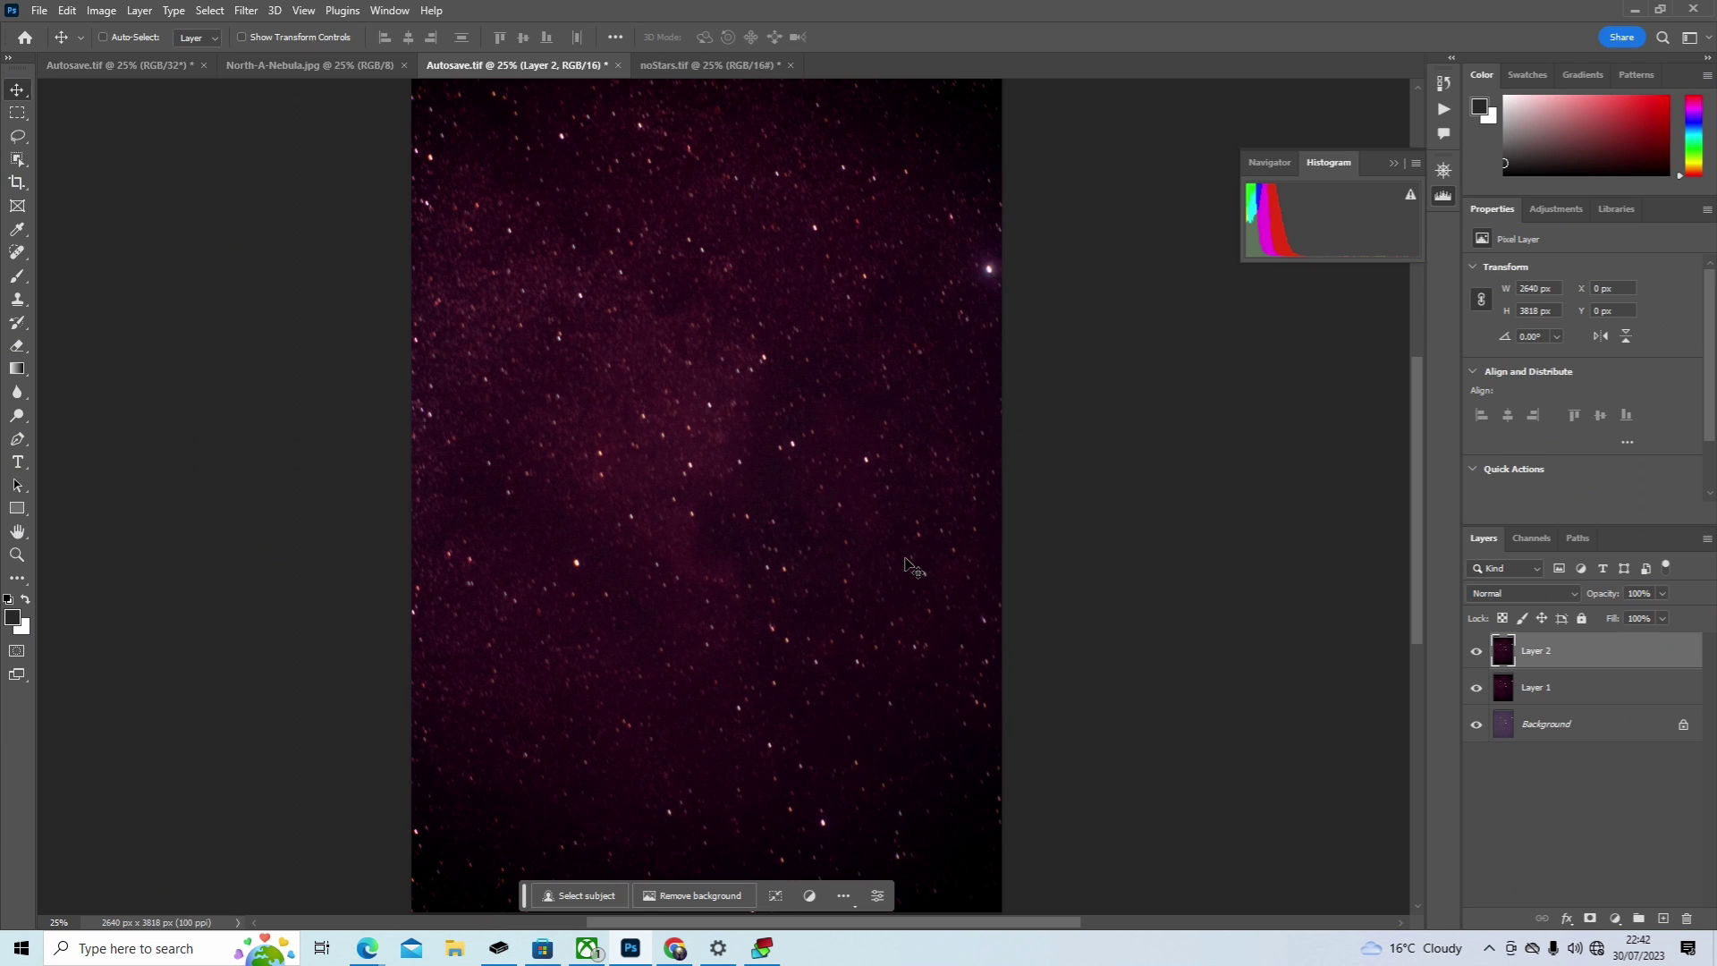
key("ctrl+m")
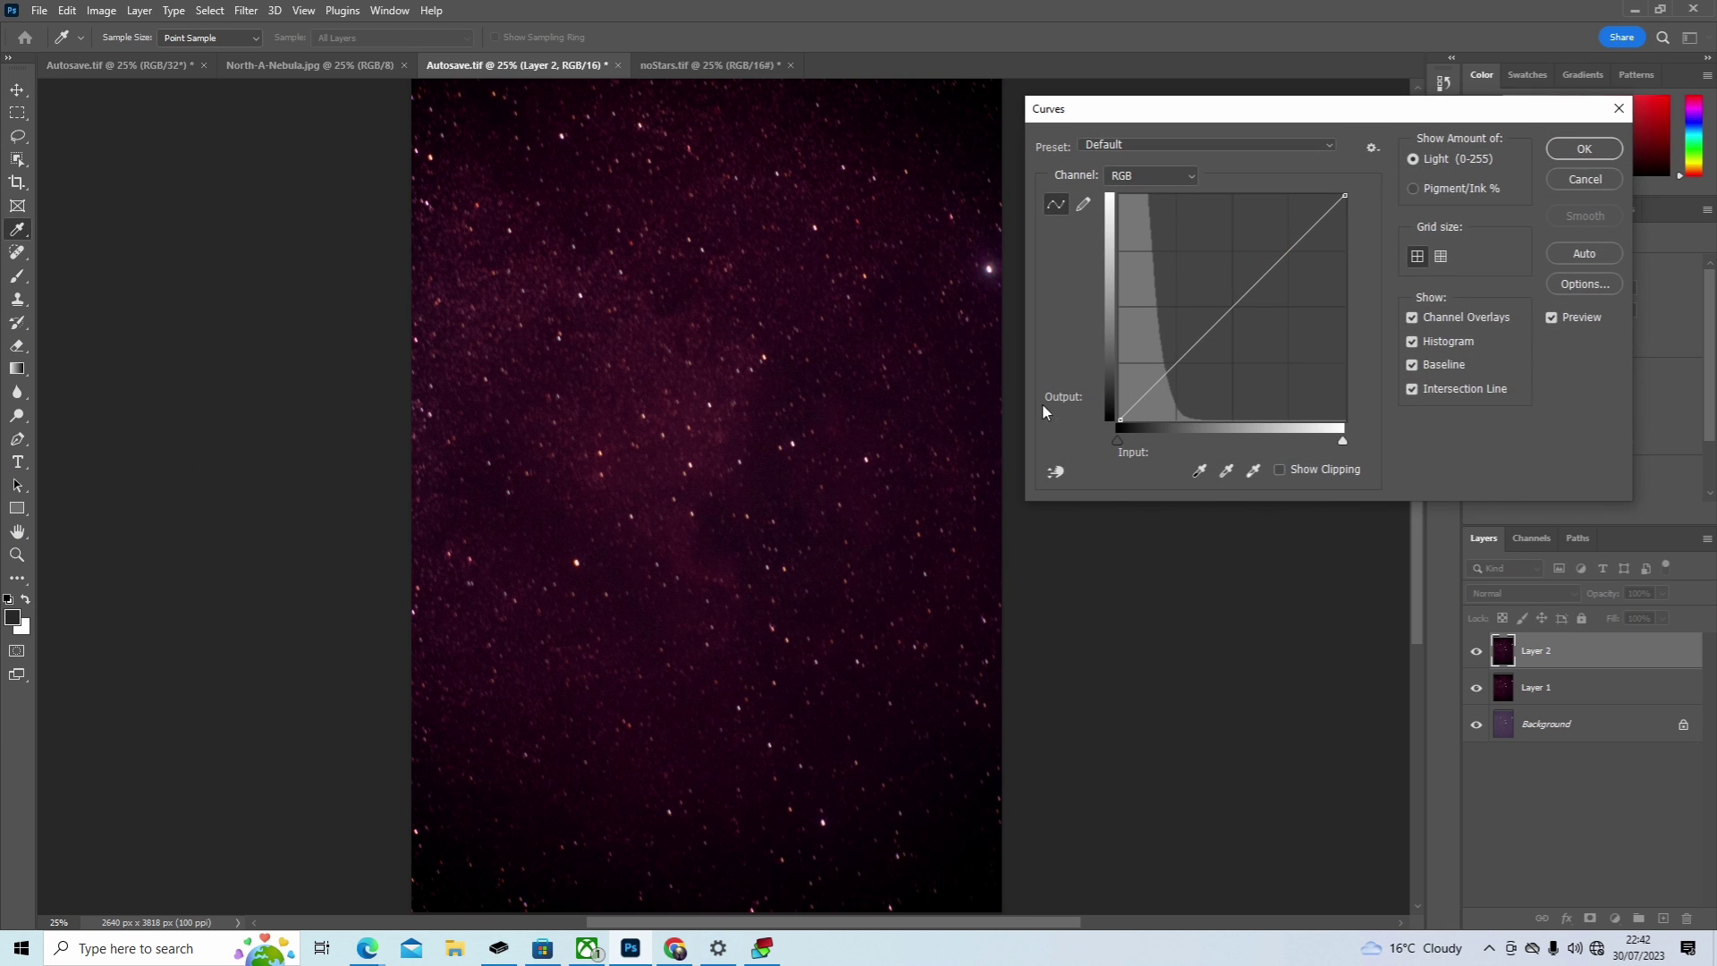
Step: Bow the curve upward from dark-sky points on the image, input 16 to output 27, and apply
left_click(1058, 475)
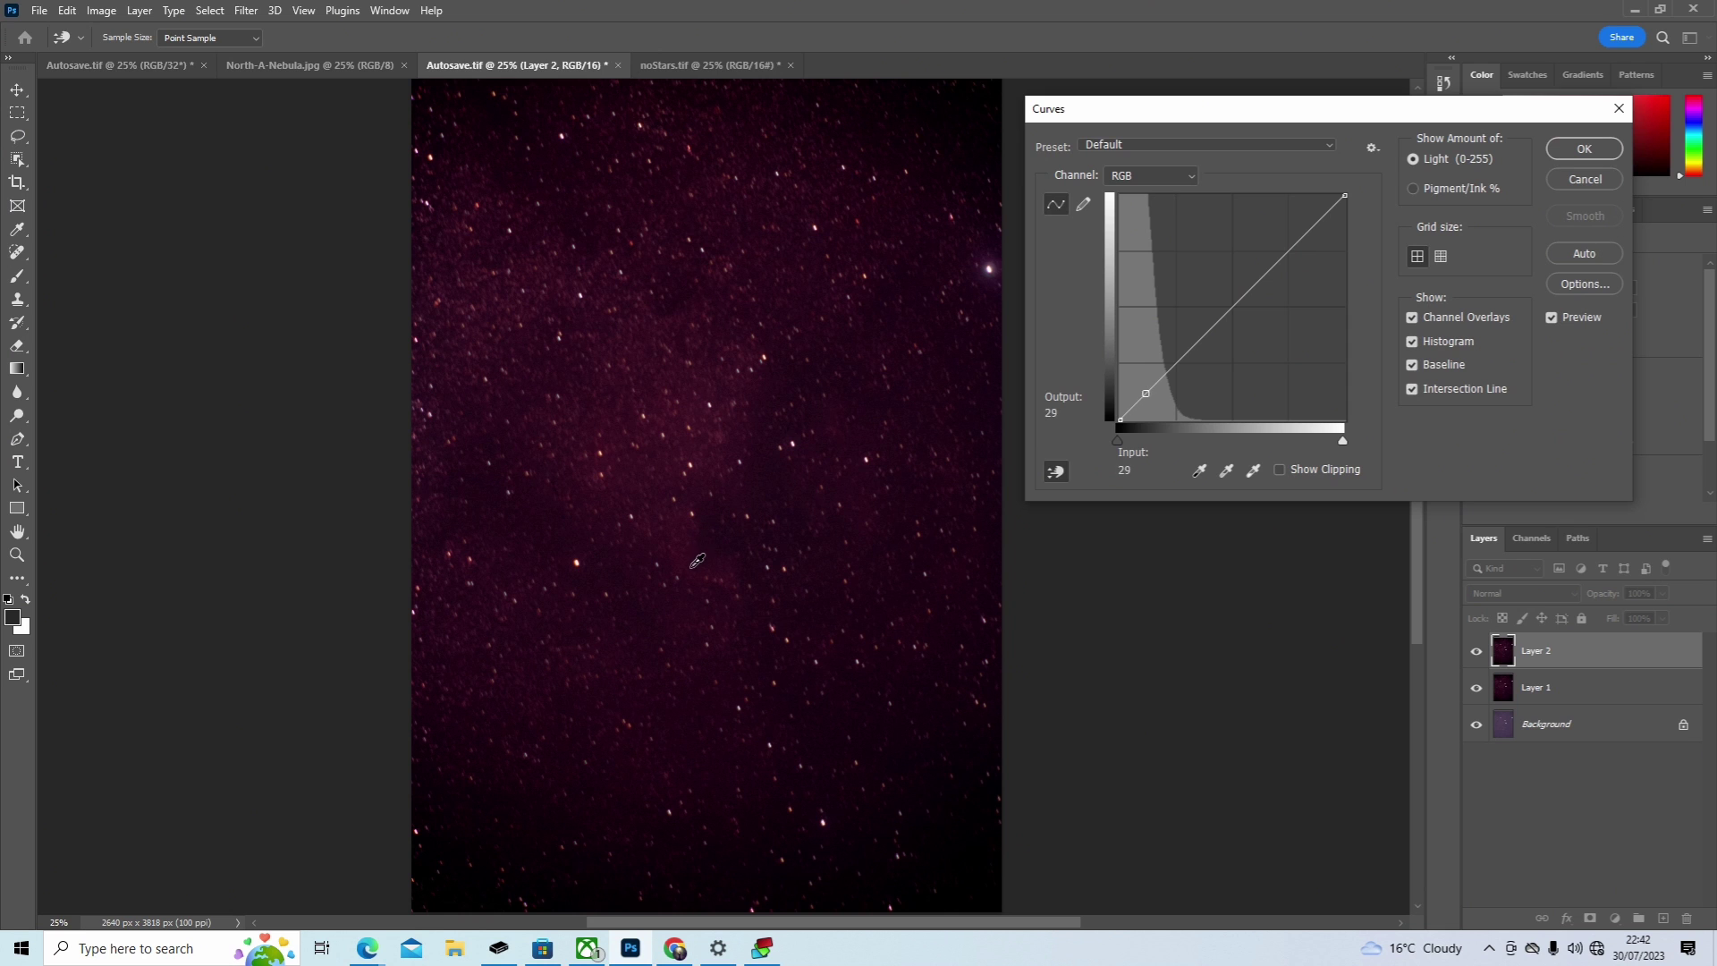
left_click(725, 561)
left_click_drag(726, 565, 723, 541)
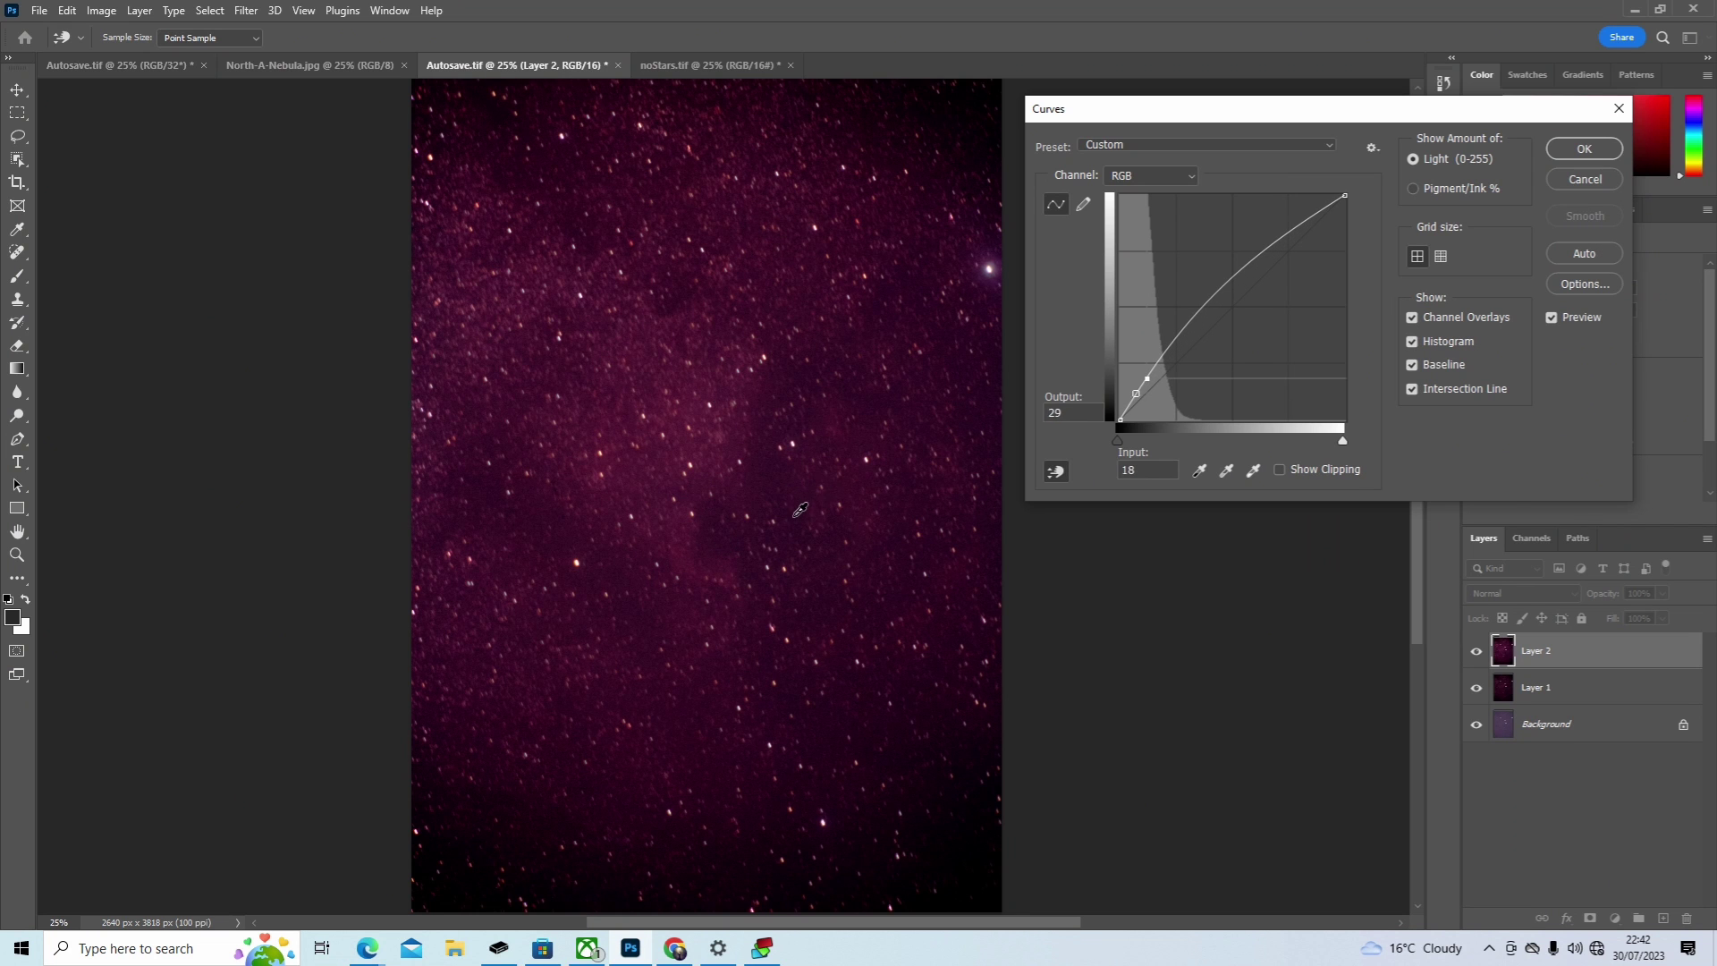
left_click_drag(800, 511, 796, 516)
left_click_drag(797, 516, 796, 514)
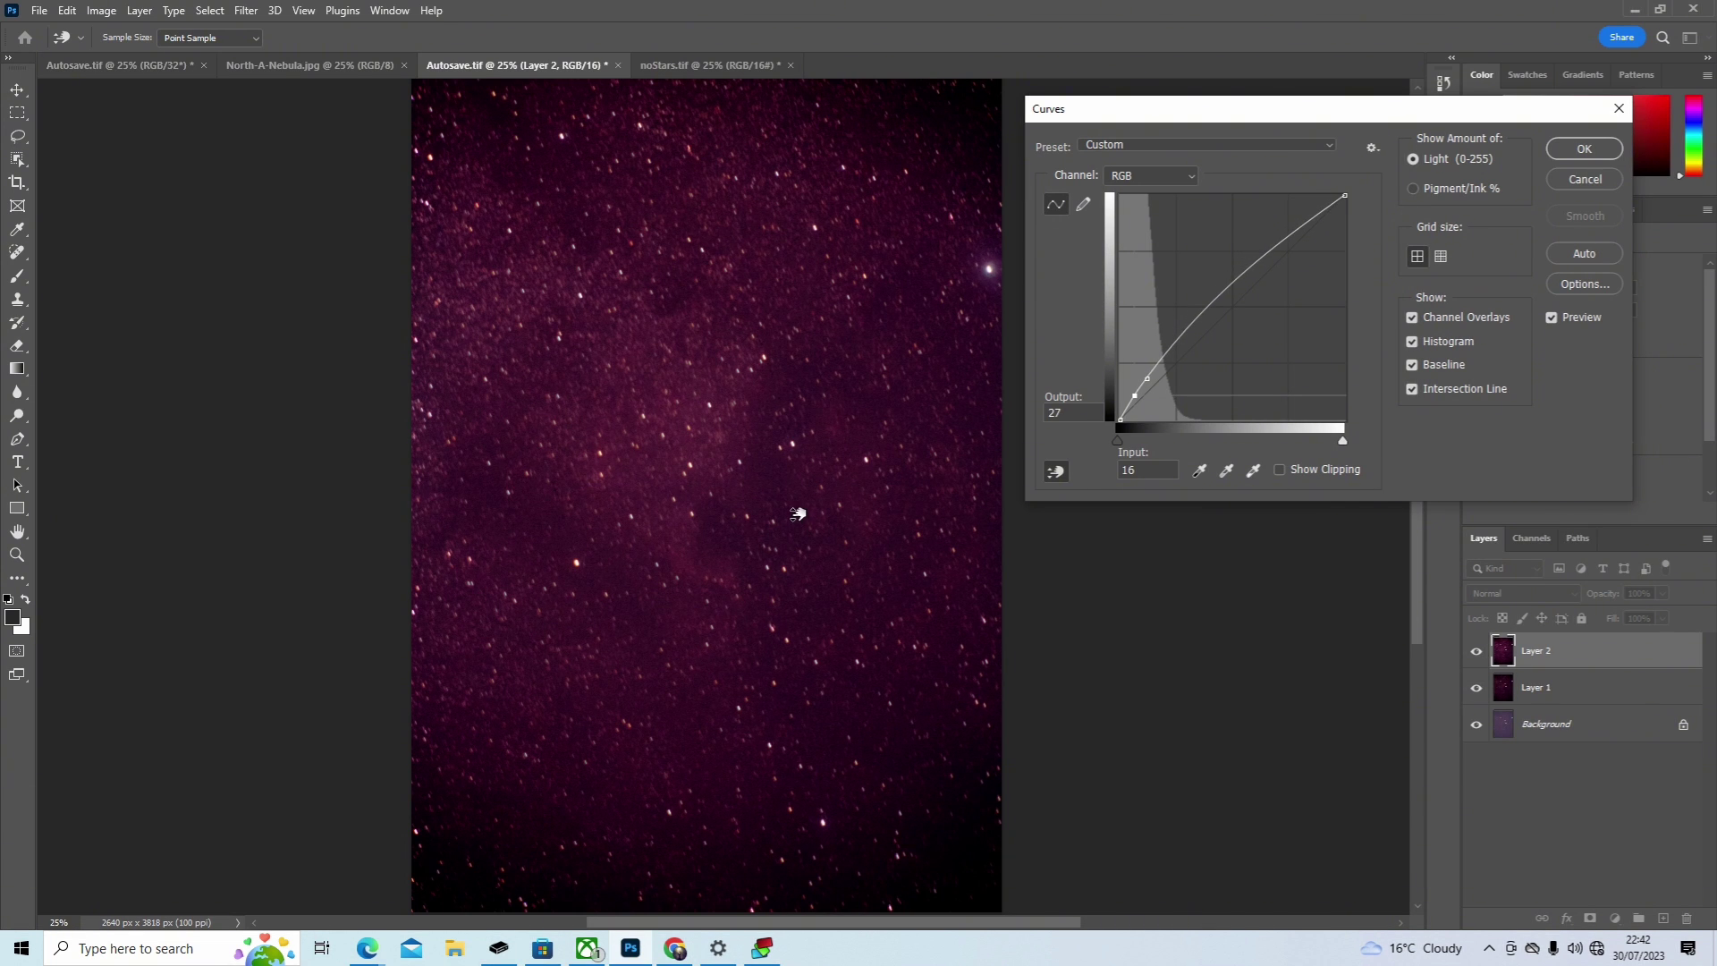
left_click_drag(797, 514, 796, 515)
left_click(1600, 152)
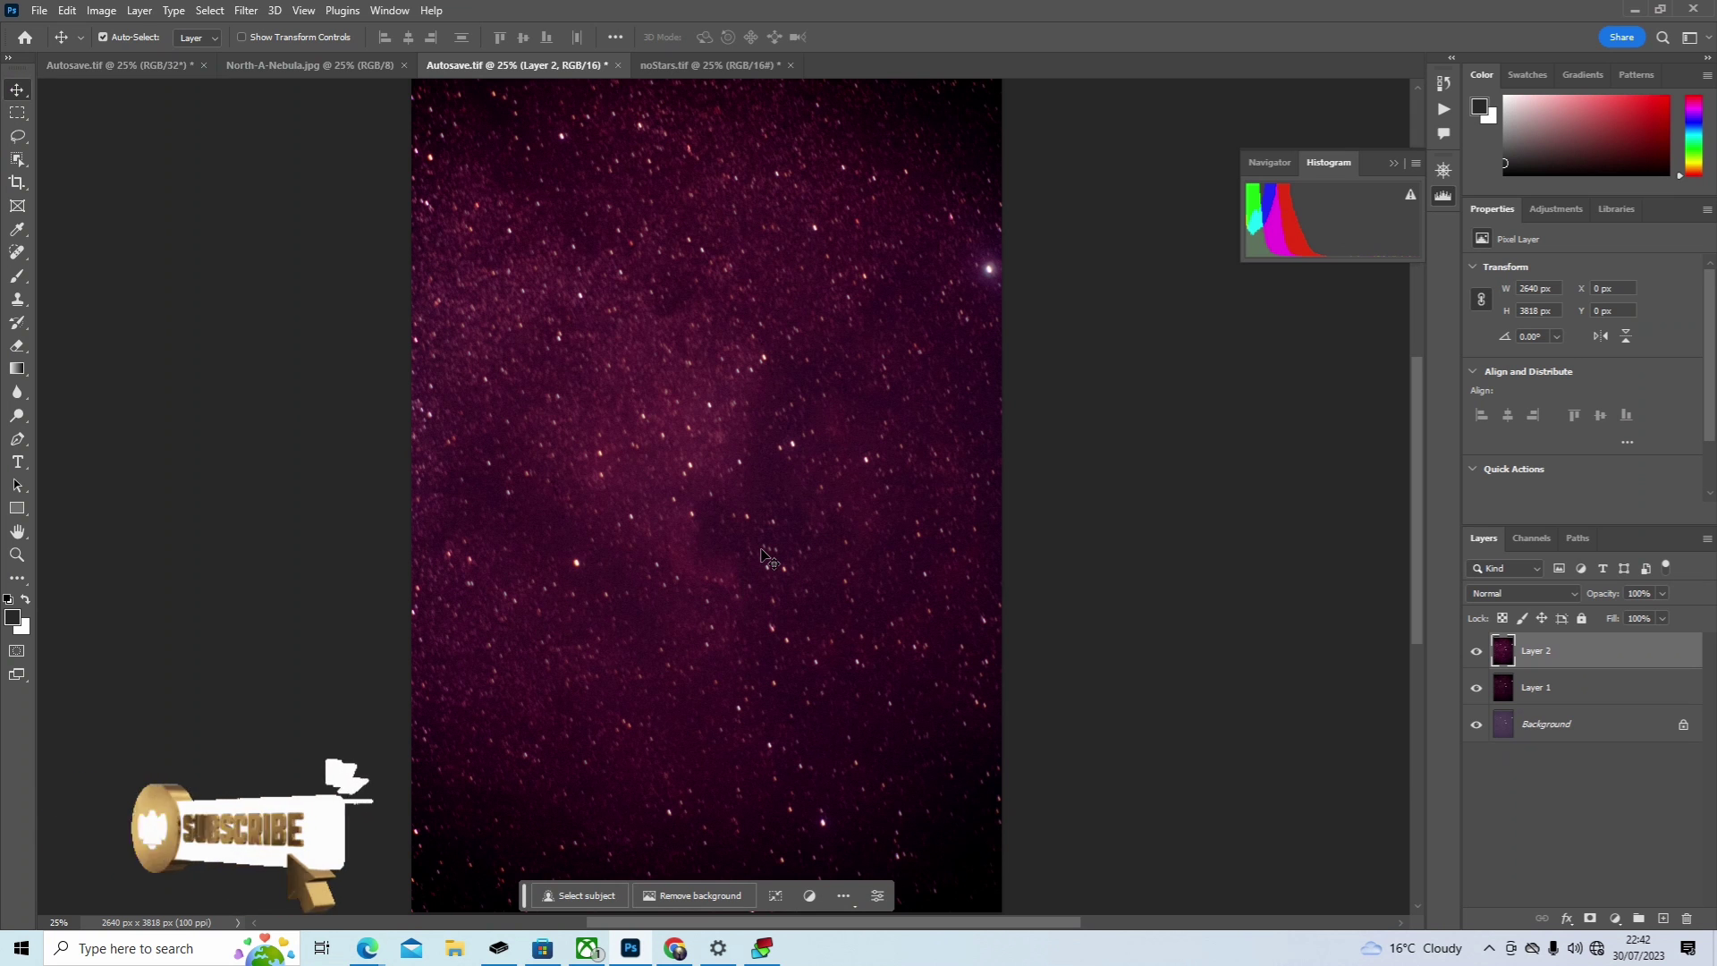
Step: In Levels, adjust the overall RGB midtone slider
key("ctrl+l")
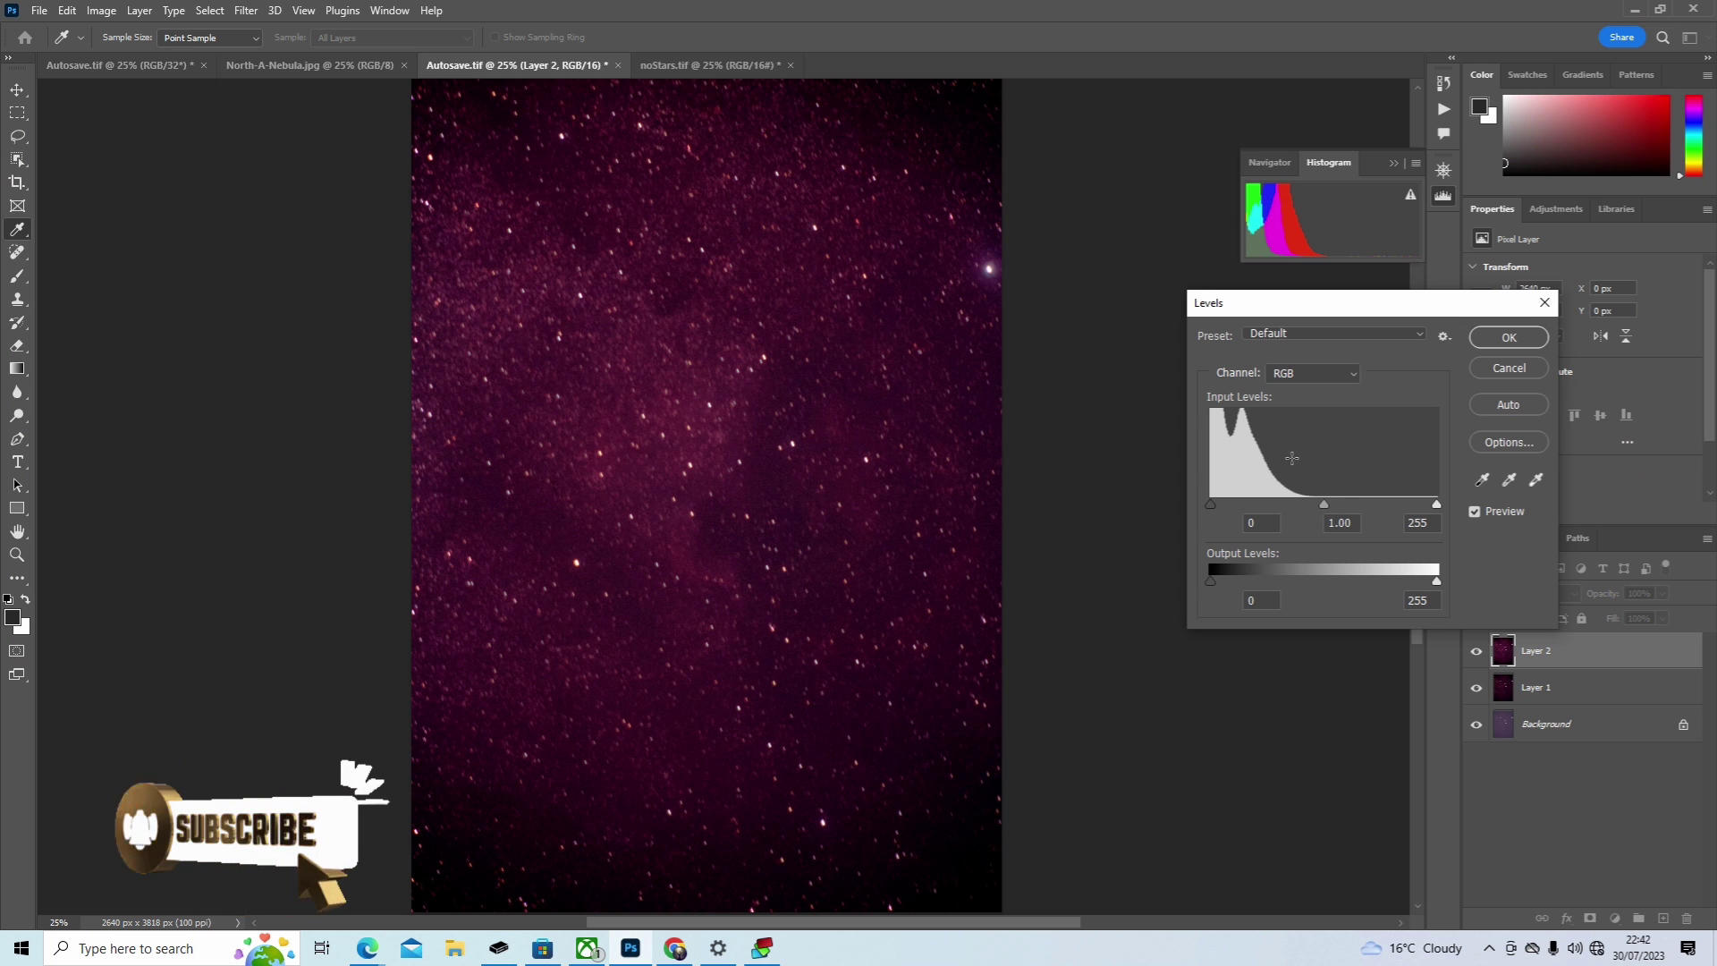
left_click(1325, 503)
mouse_move(1325, 503)
left_mouse_down()
mouse_move(1298, 506)
mouse_move(1343, 507)
left_mouse_up()
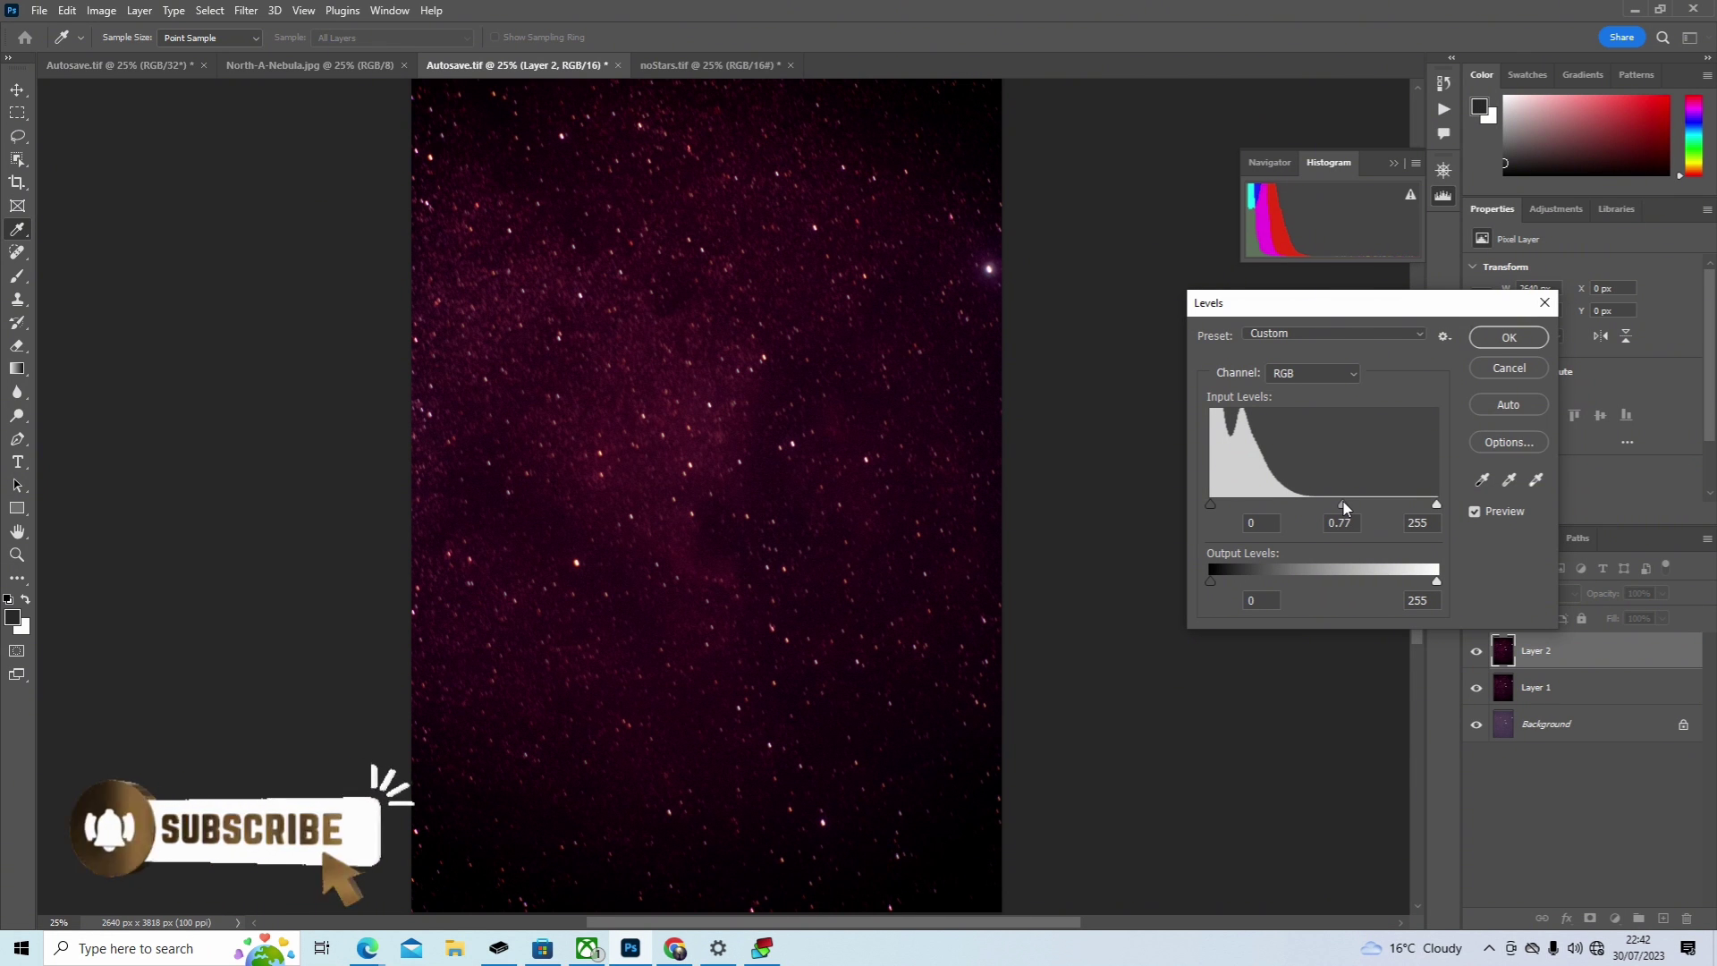
left_click_drag(1348, 501, 1336, 502)
Step: Darken the Red, Green and Blue channel midtones, then apply the Levels adjustment
left_click(1347, 375)
left_click(1341, 405)
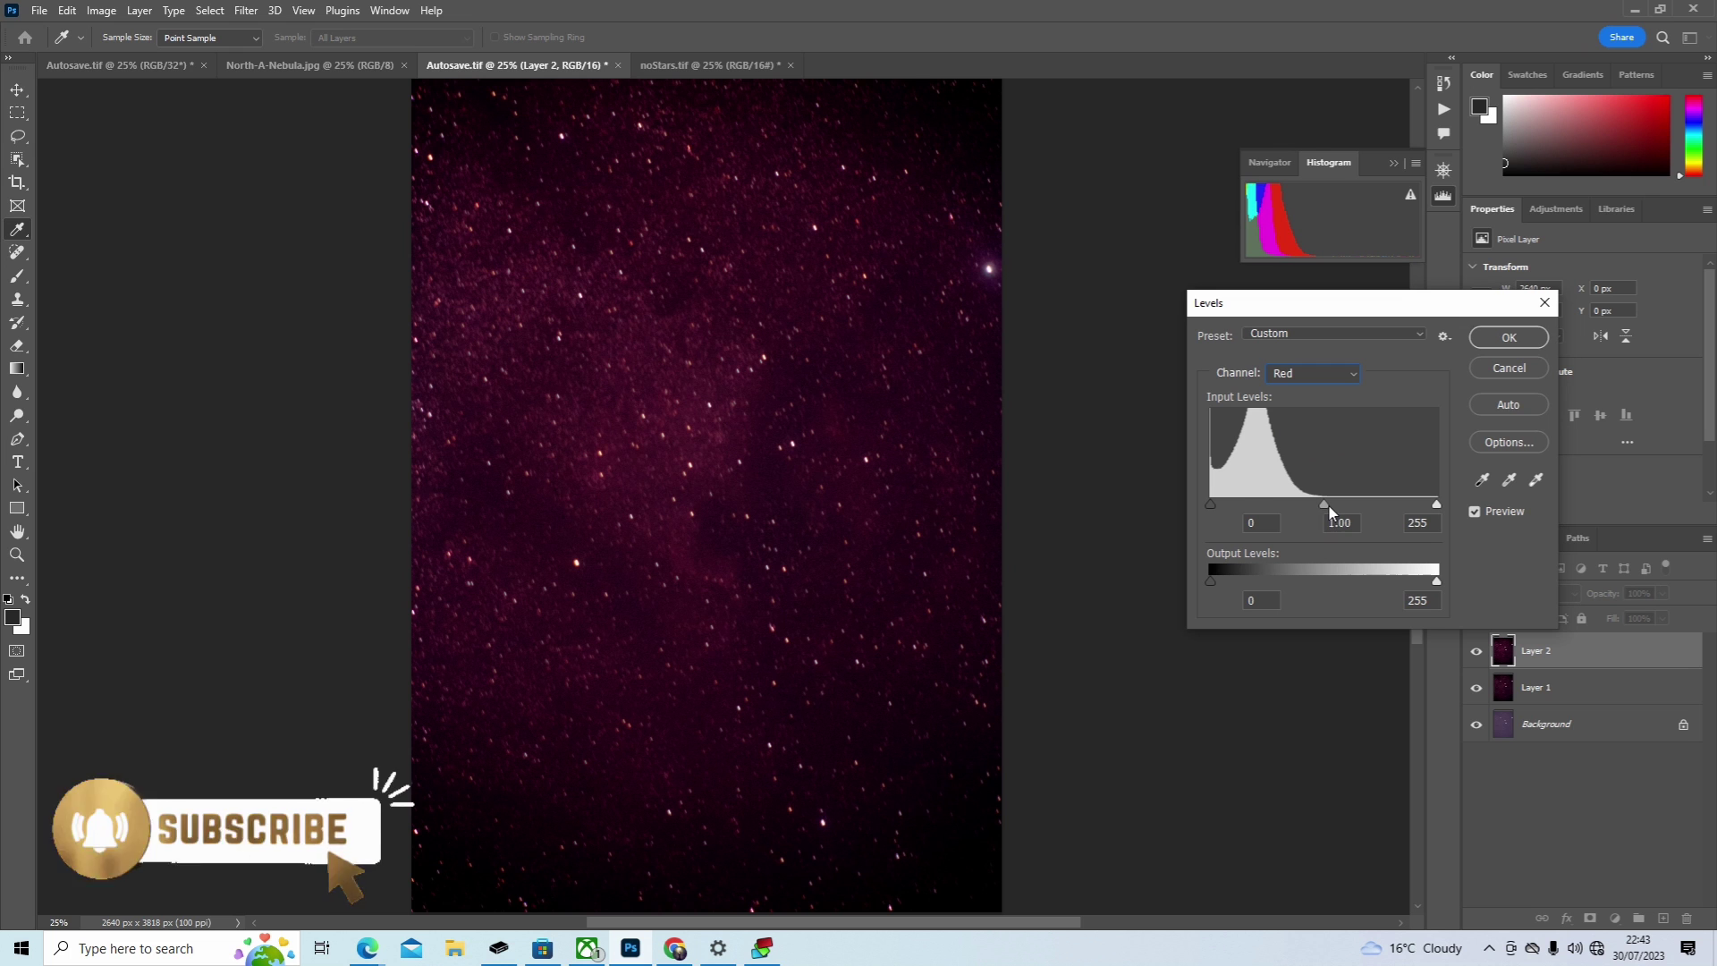
left_click_drag(1326, 506, 1343, 506)
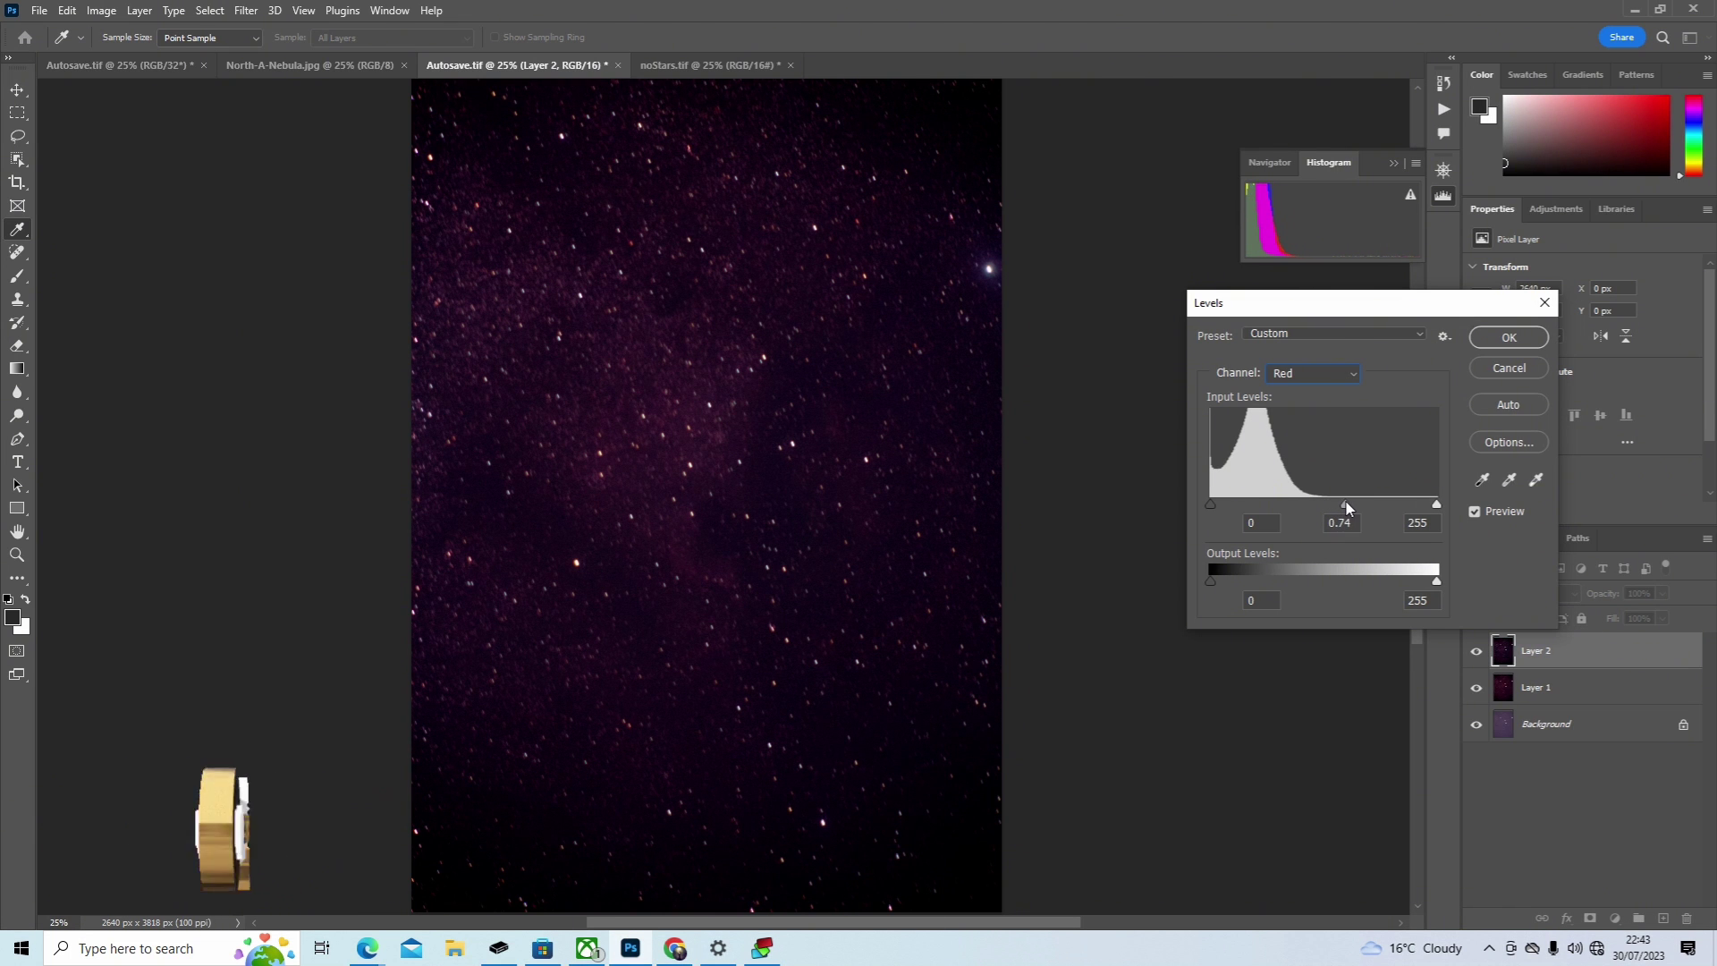
left_click_drag(1344, 507, 1339, 506)
left_click(1323, 370)
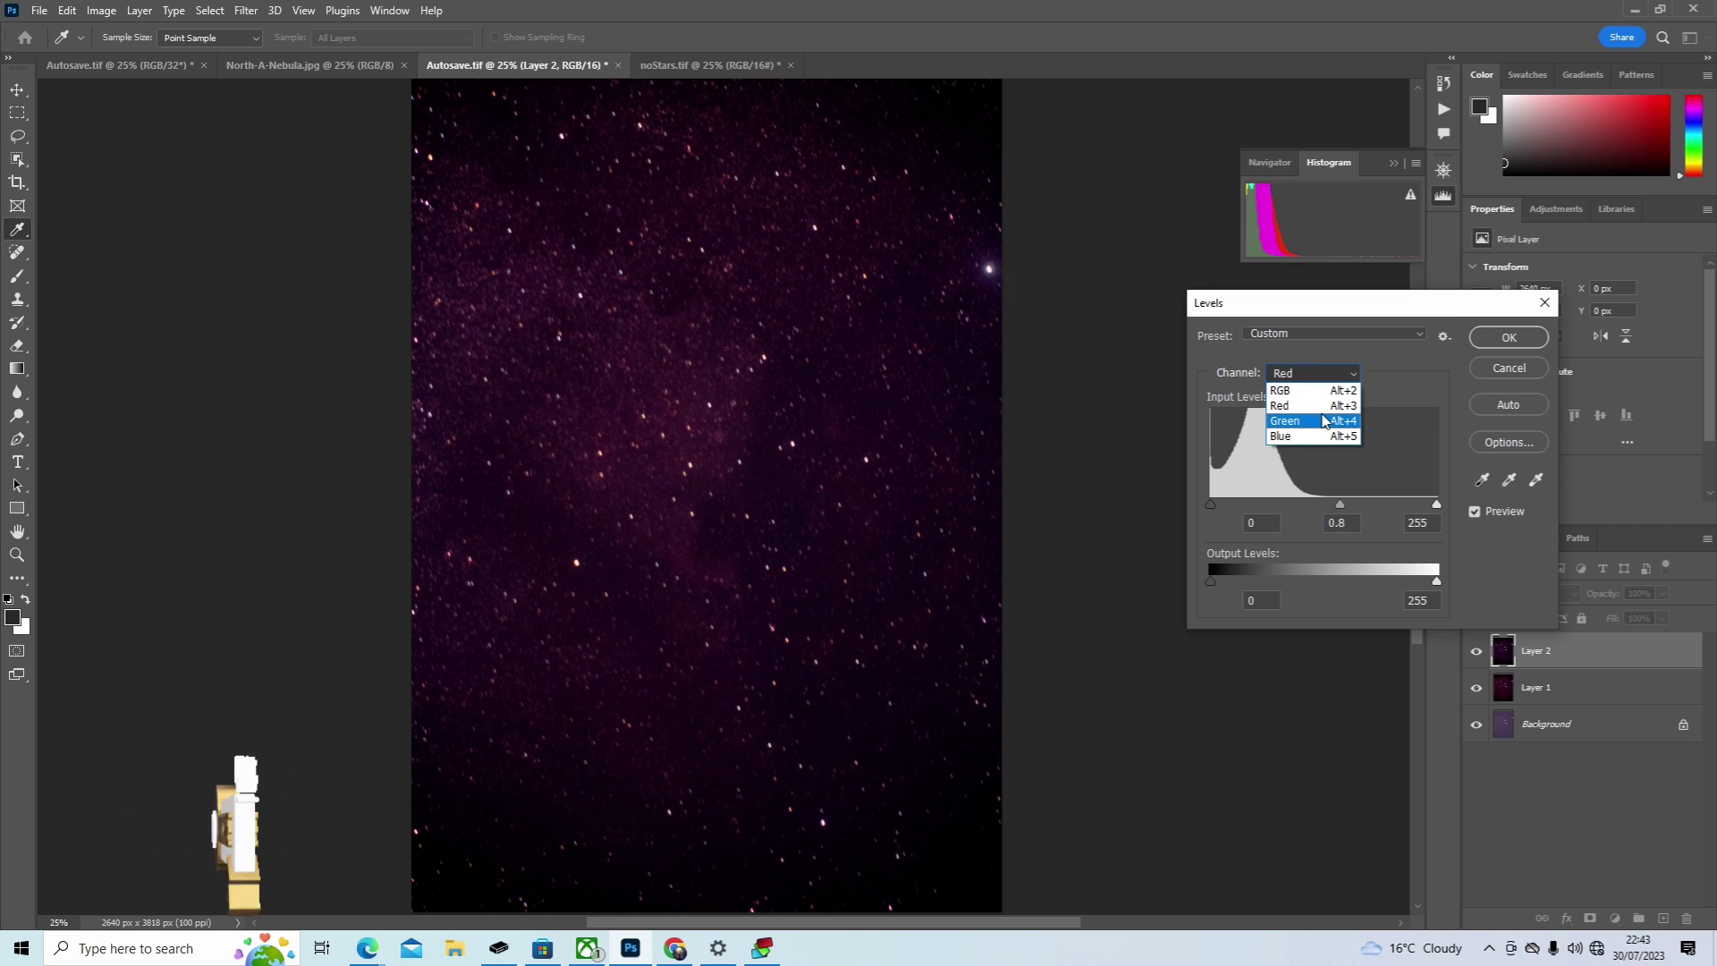
left_click(1314, 424)
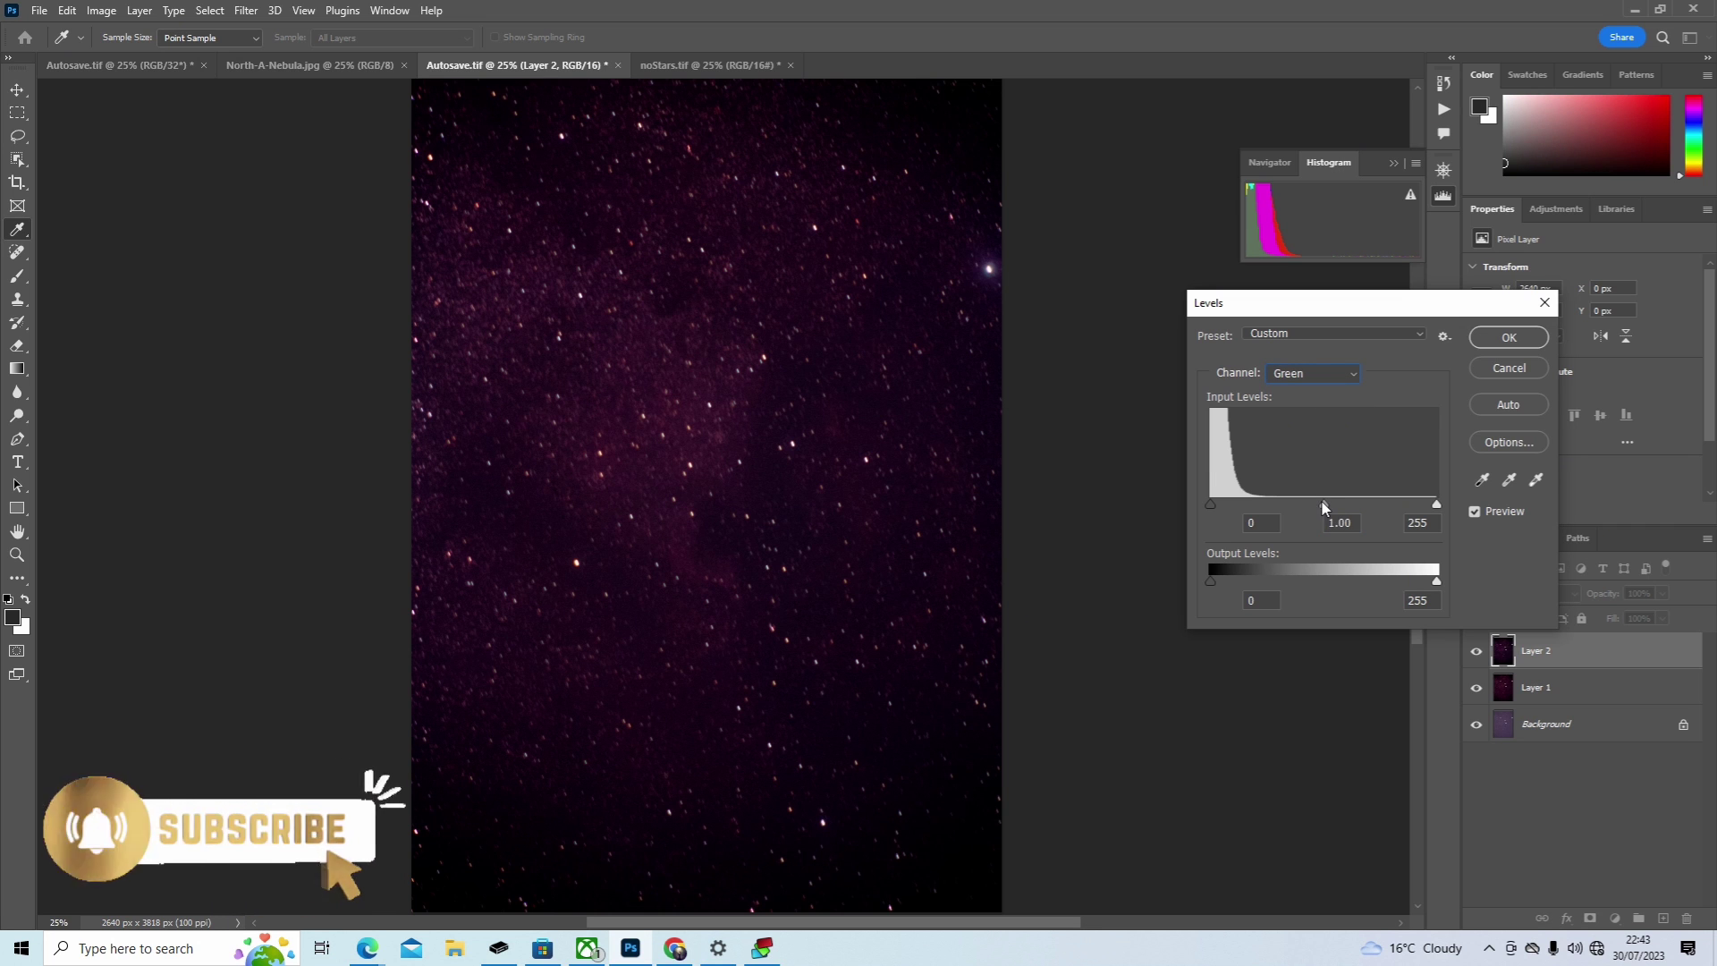
left_click_drag(1323, 503, 1338, 506)
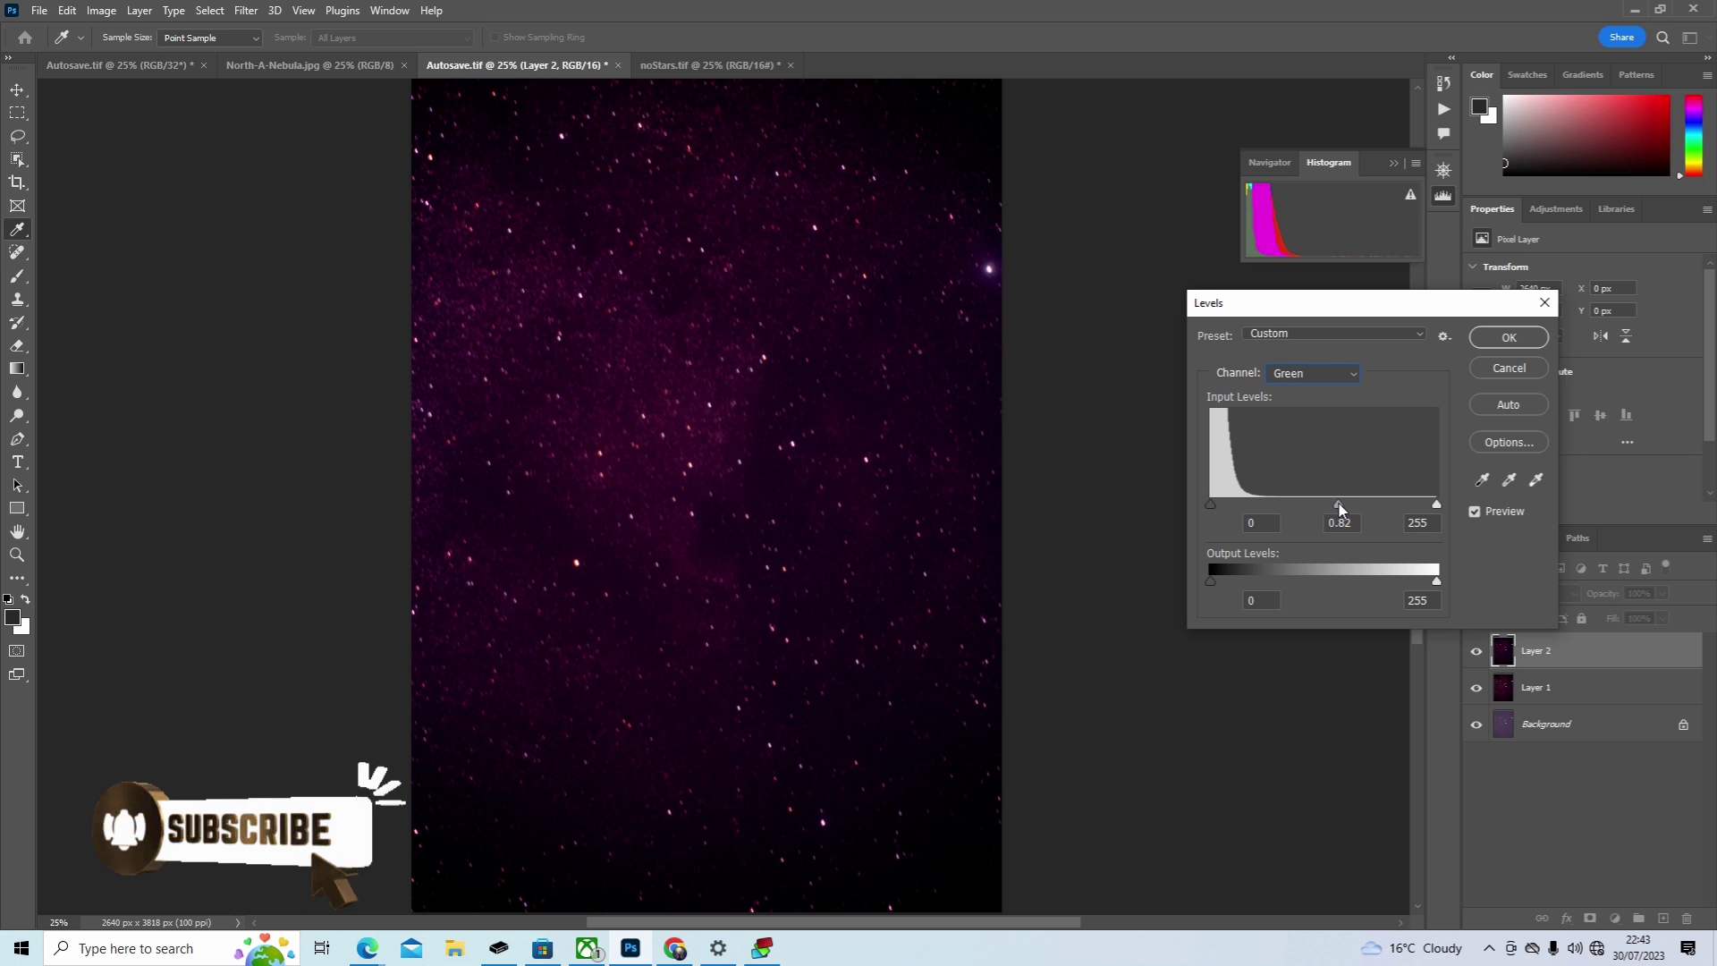
left_click(1338, 371)
left_click(1326, 438)
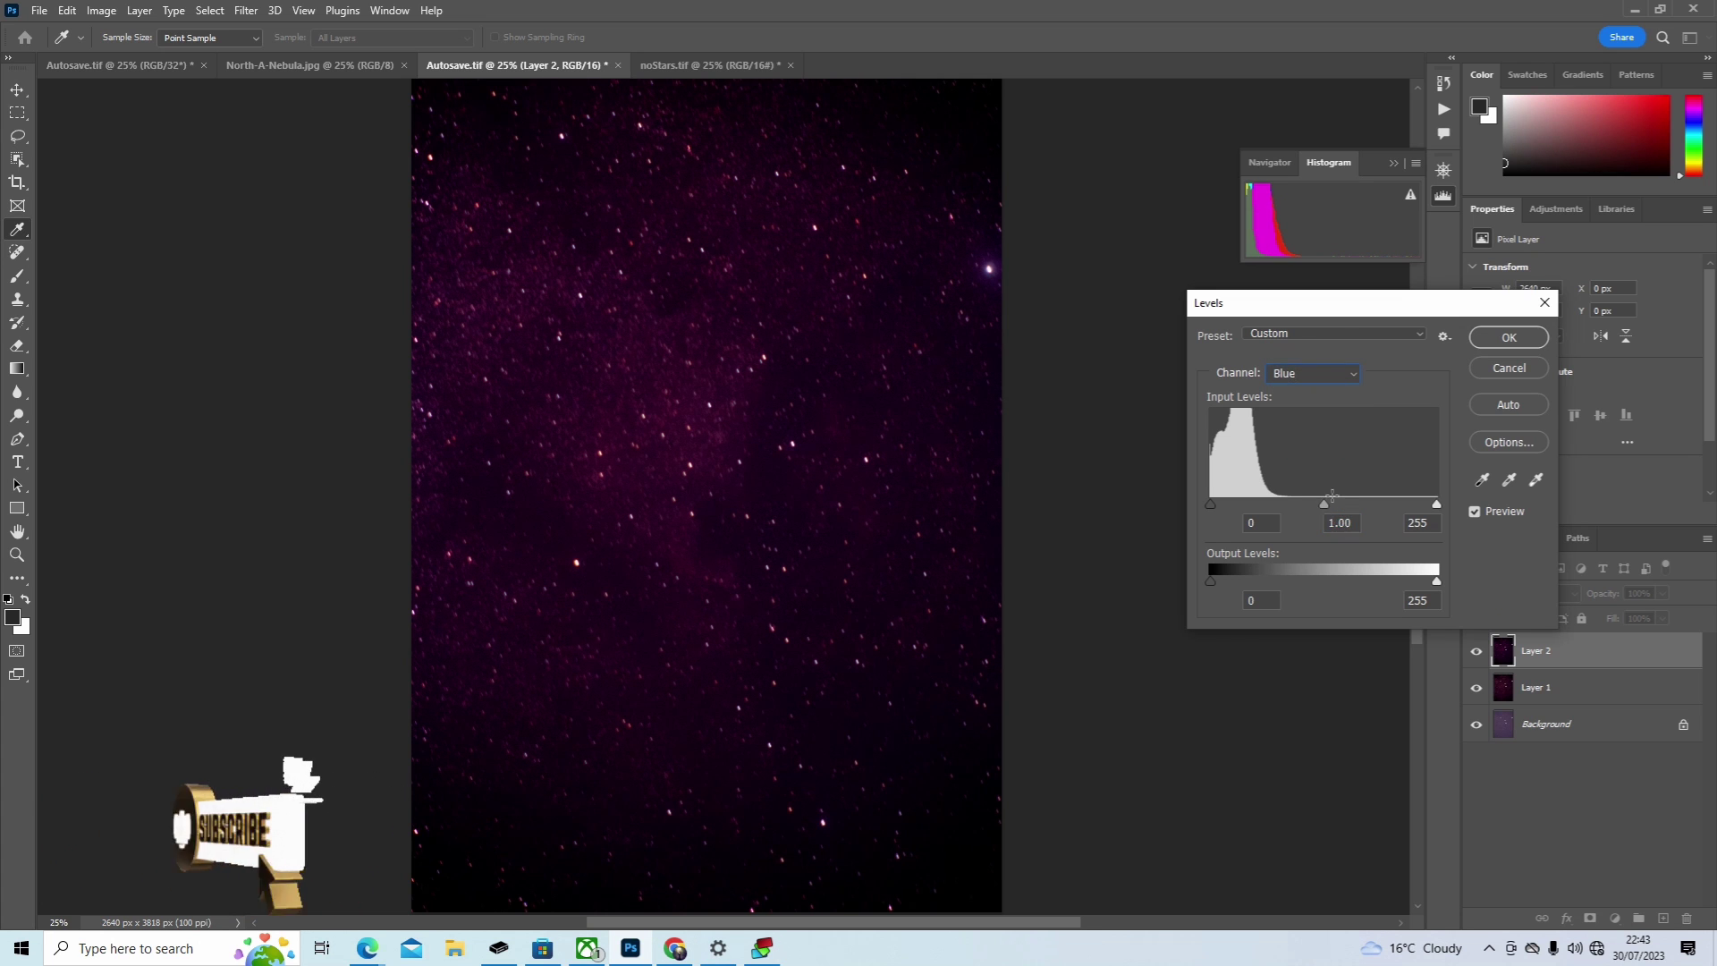
left_click_drag(1326, 506, 1340, 506)
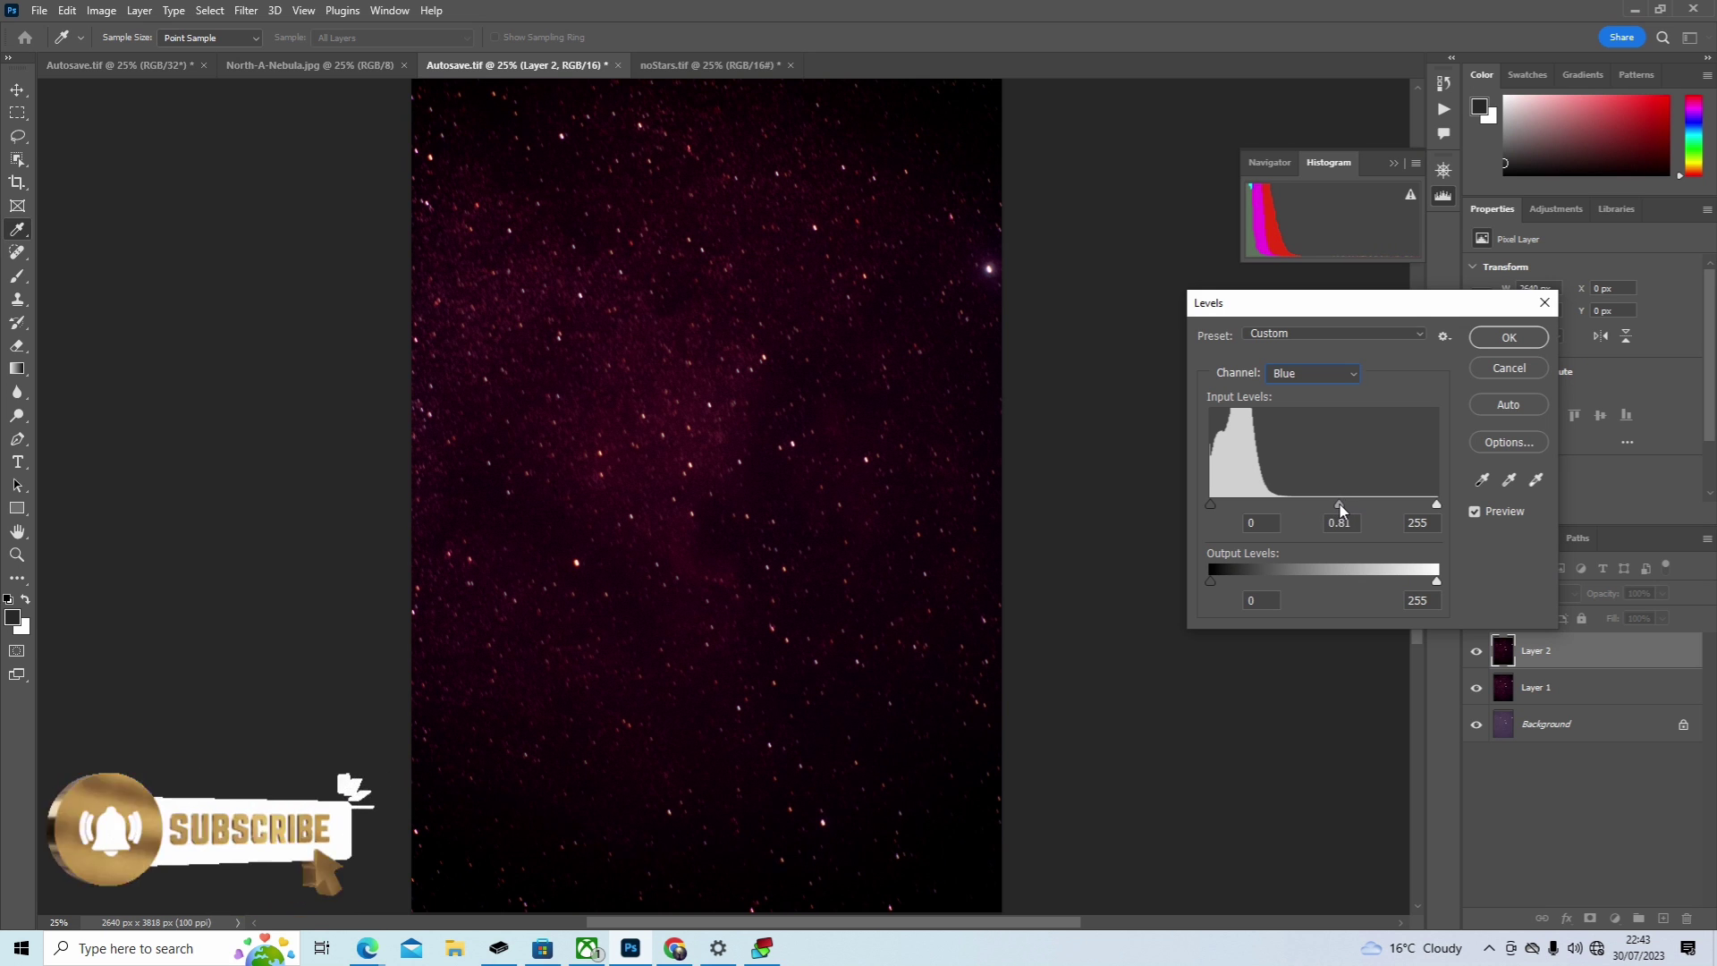
left_click(1486, 336)
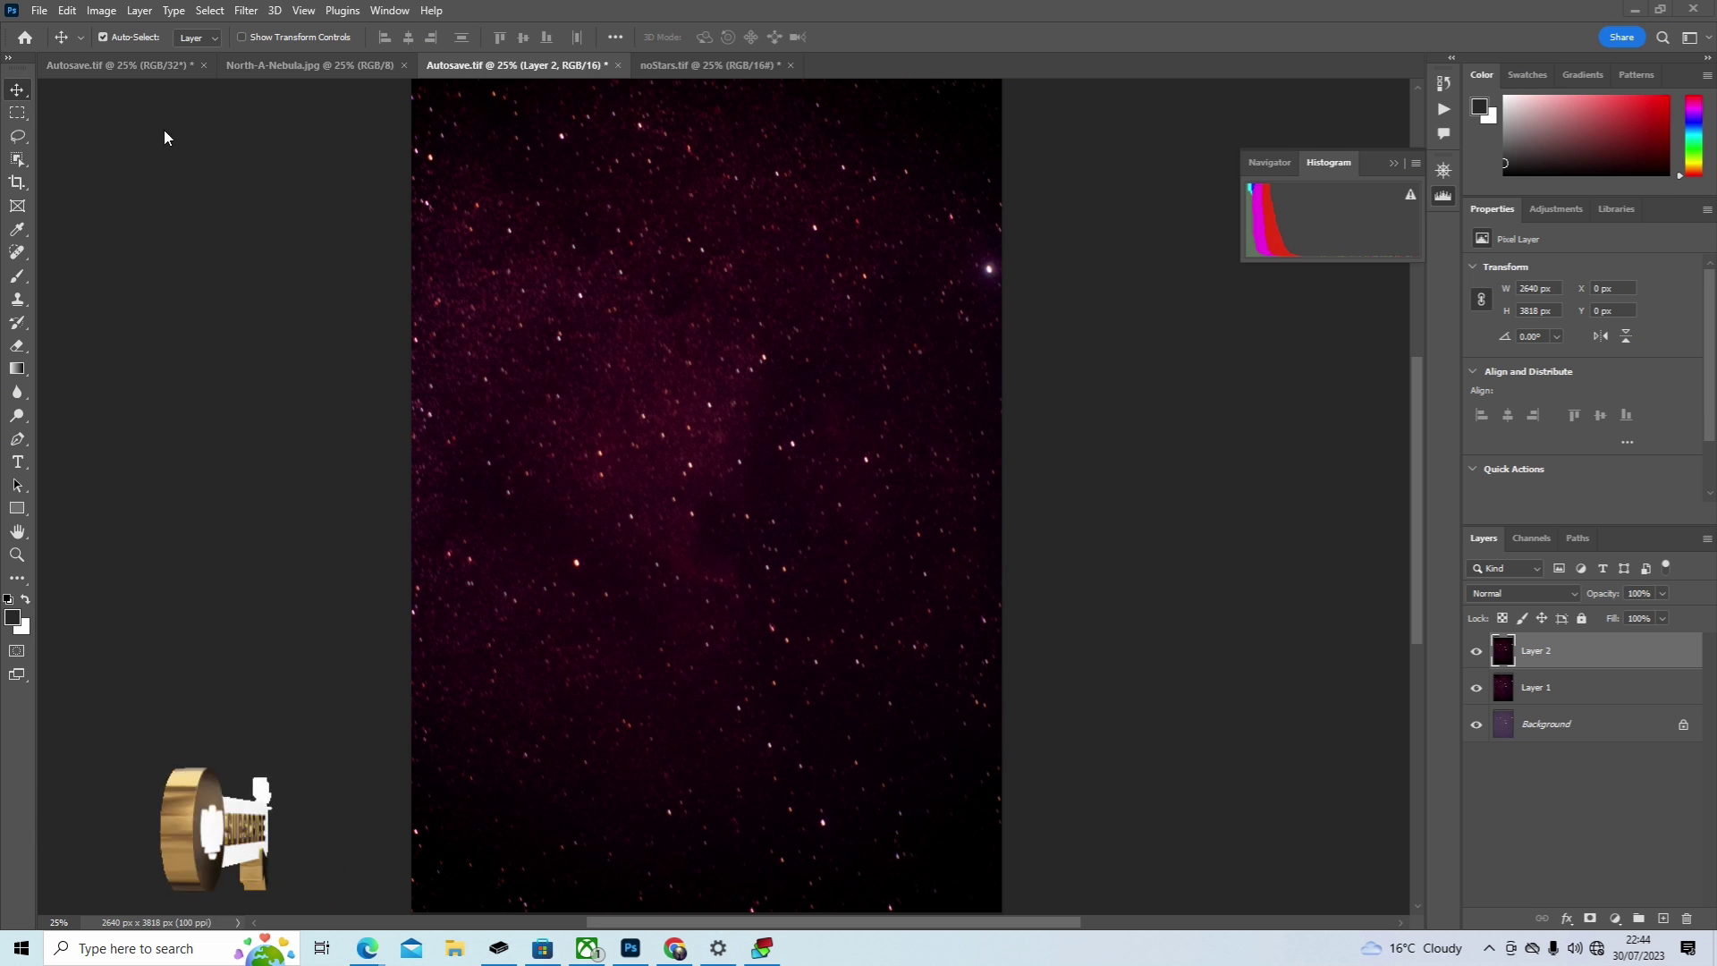
Step: Select the nebula's reddish glow with Color Range at fuzziness 20, then hide the selection outline
left_click(209, 11)
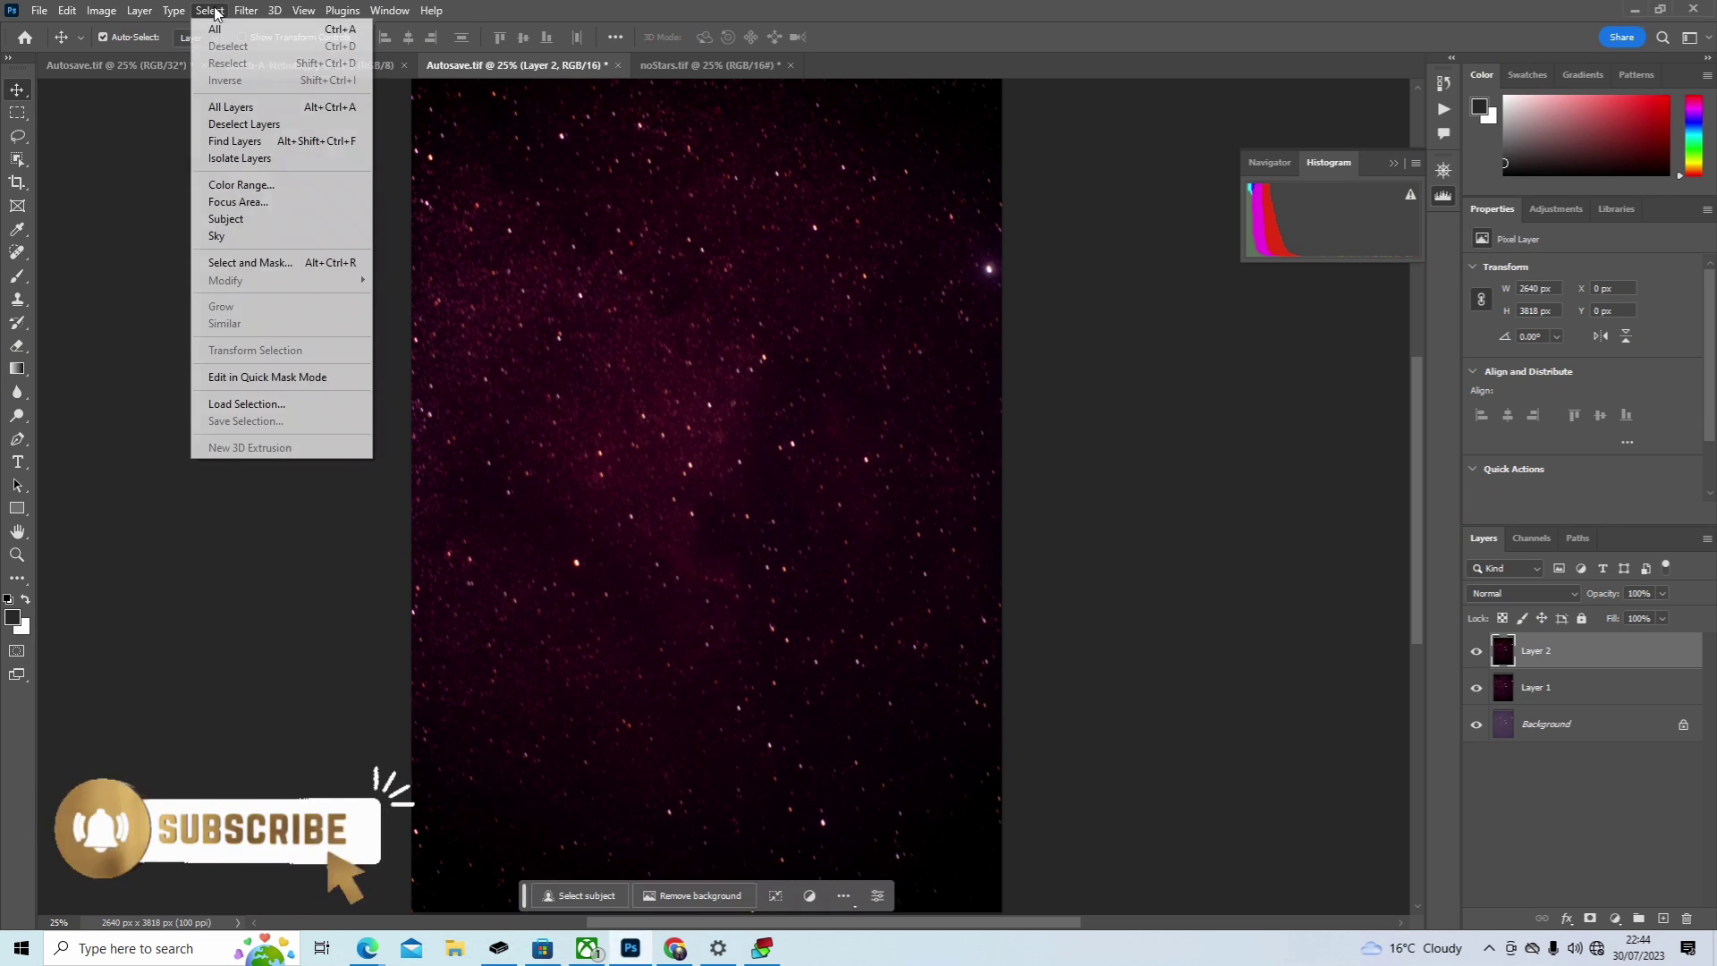
left_click(272, 185)
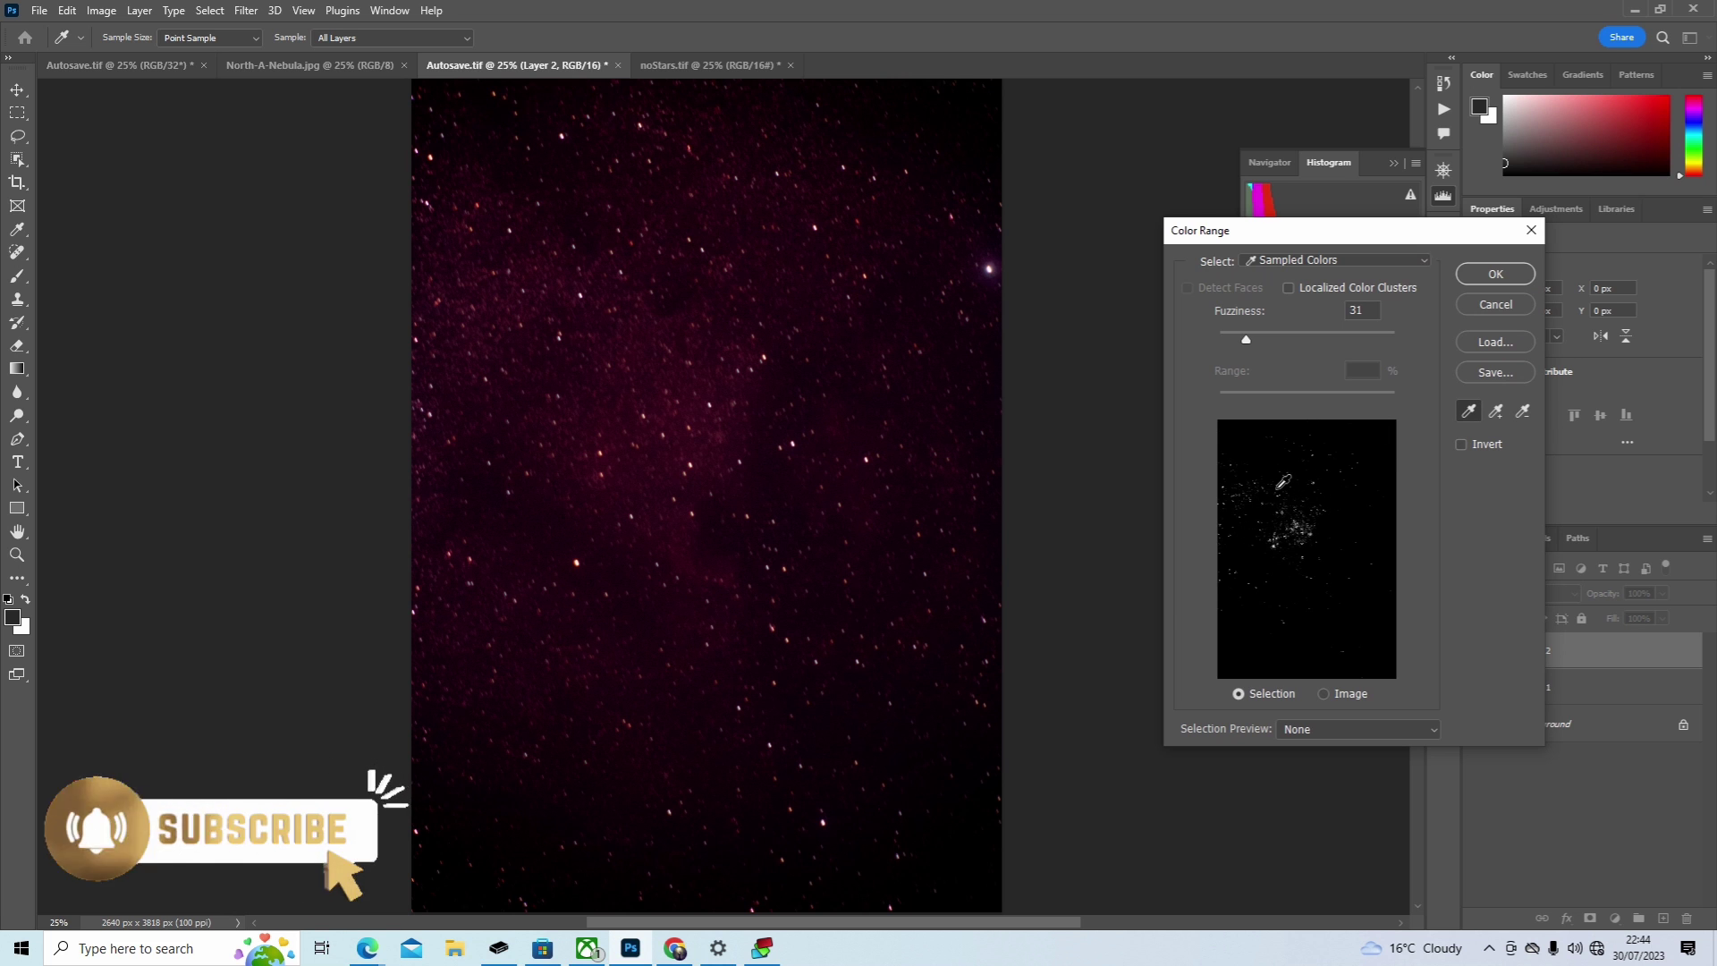
left_click(687, 511)
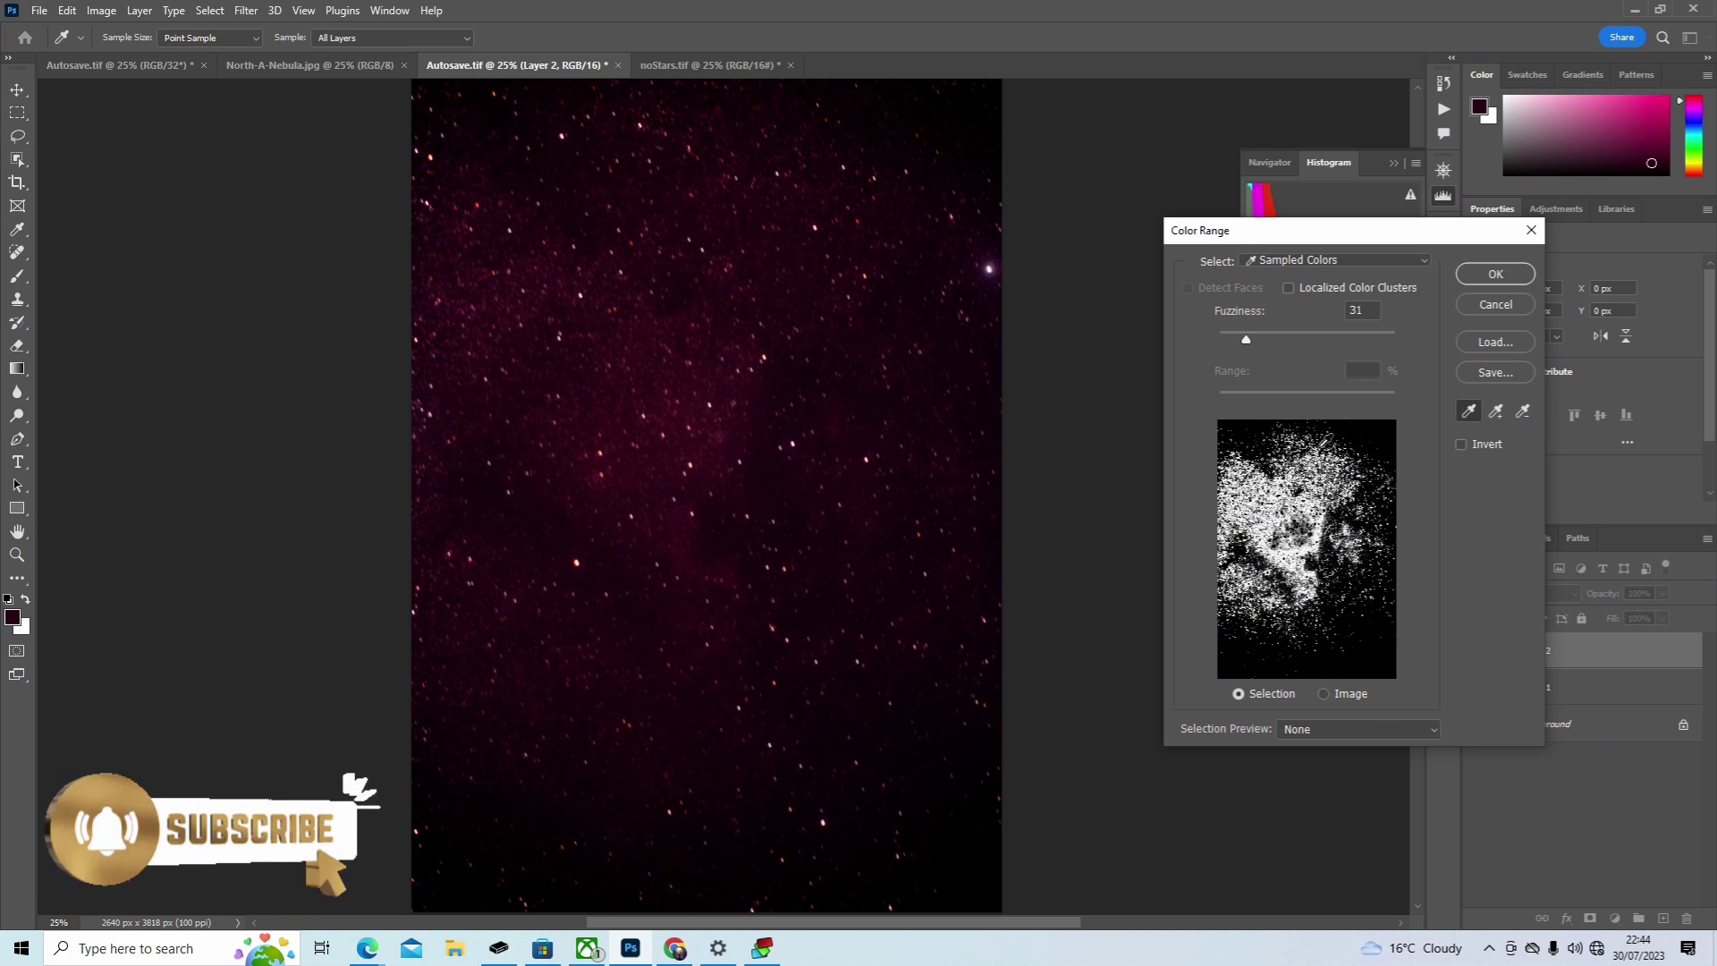
left_click_drag(1246, 344, 1238, 348)
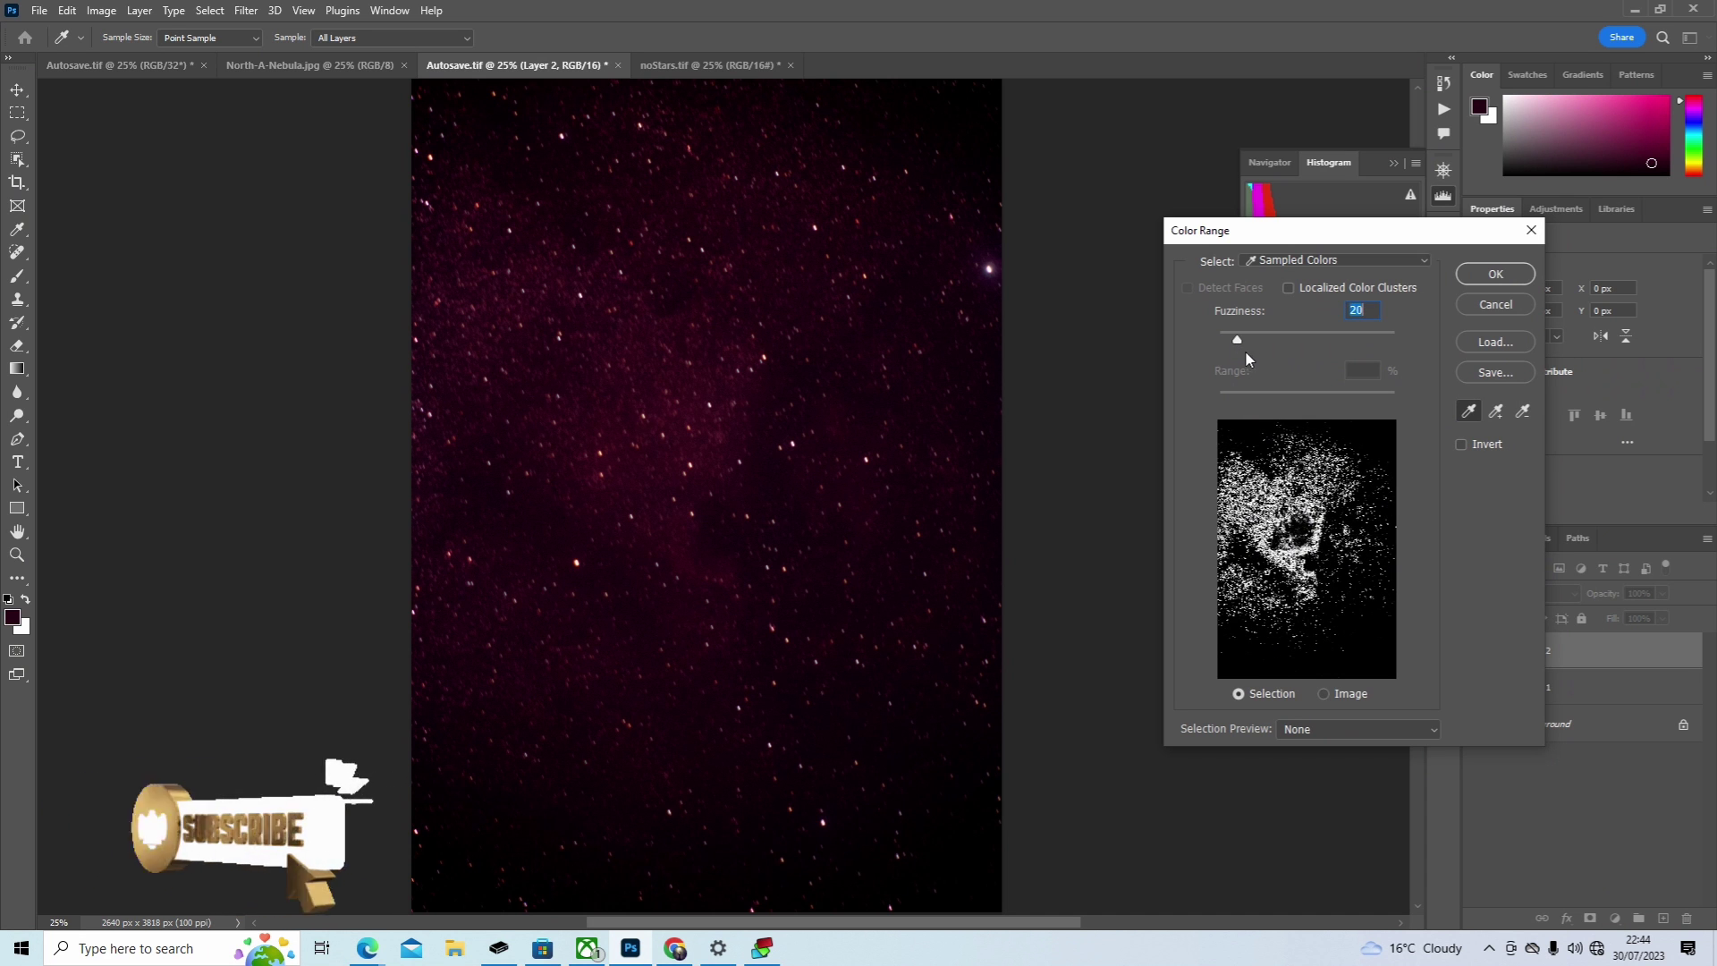
left_click(1495, 273)
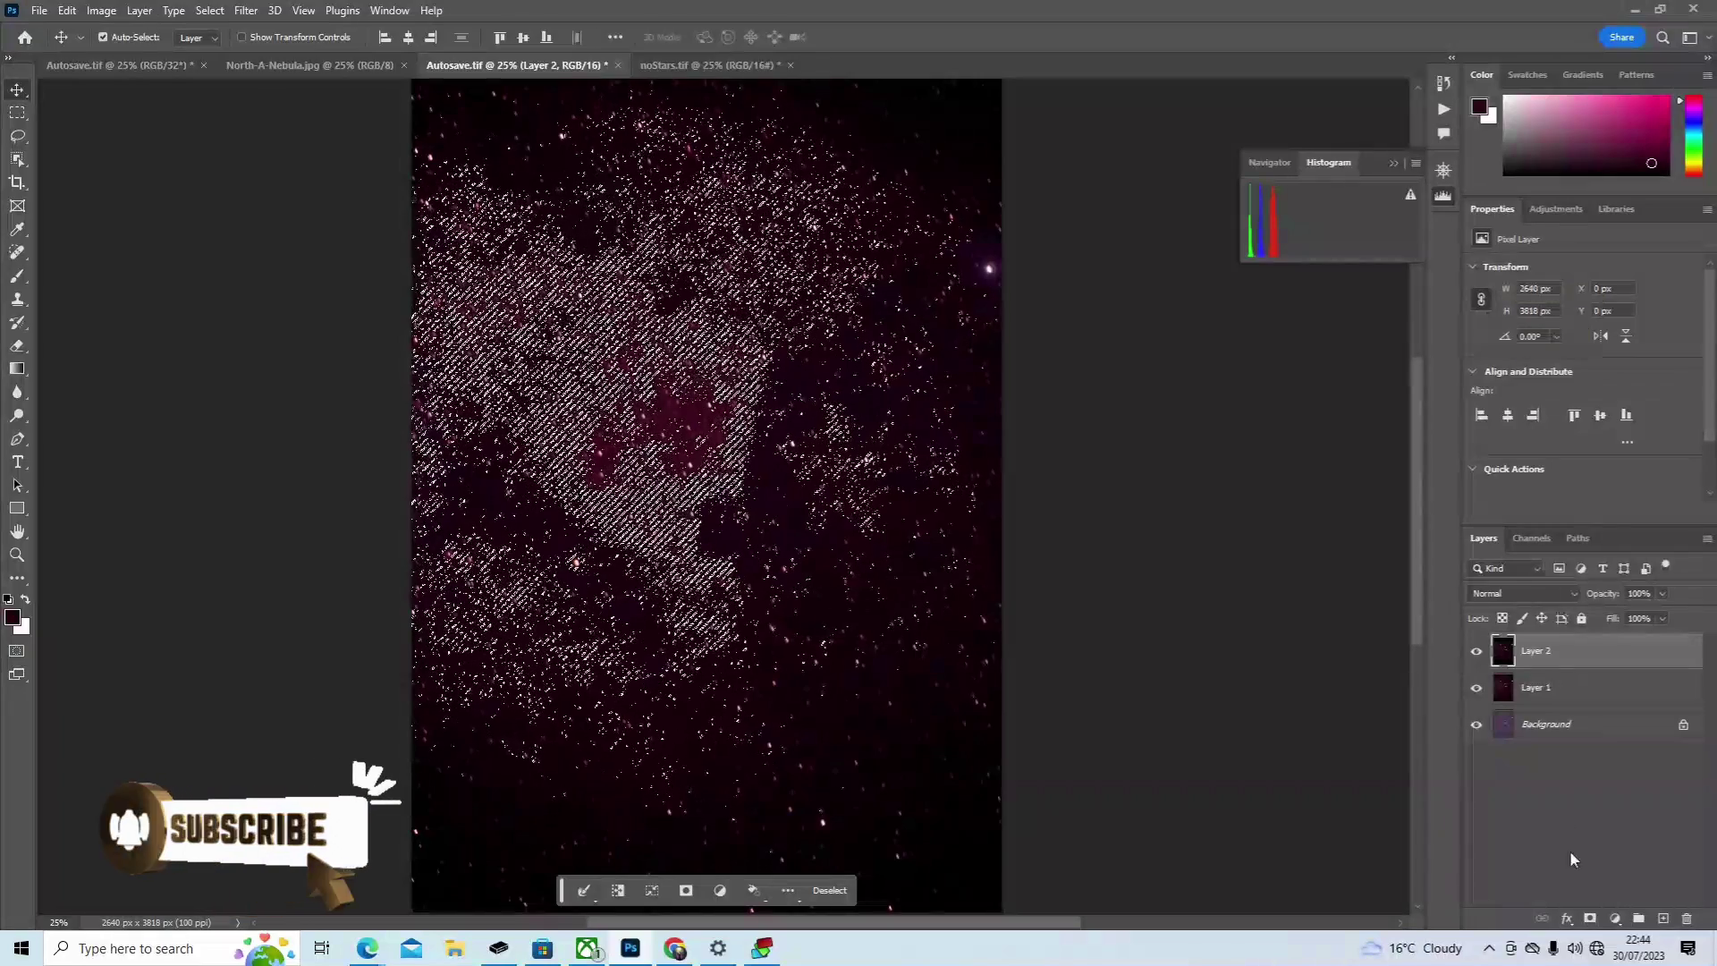
key("ctrl+d")
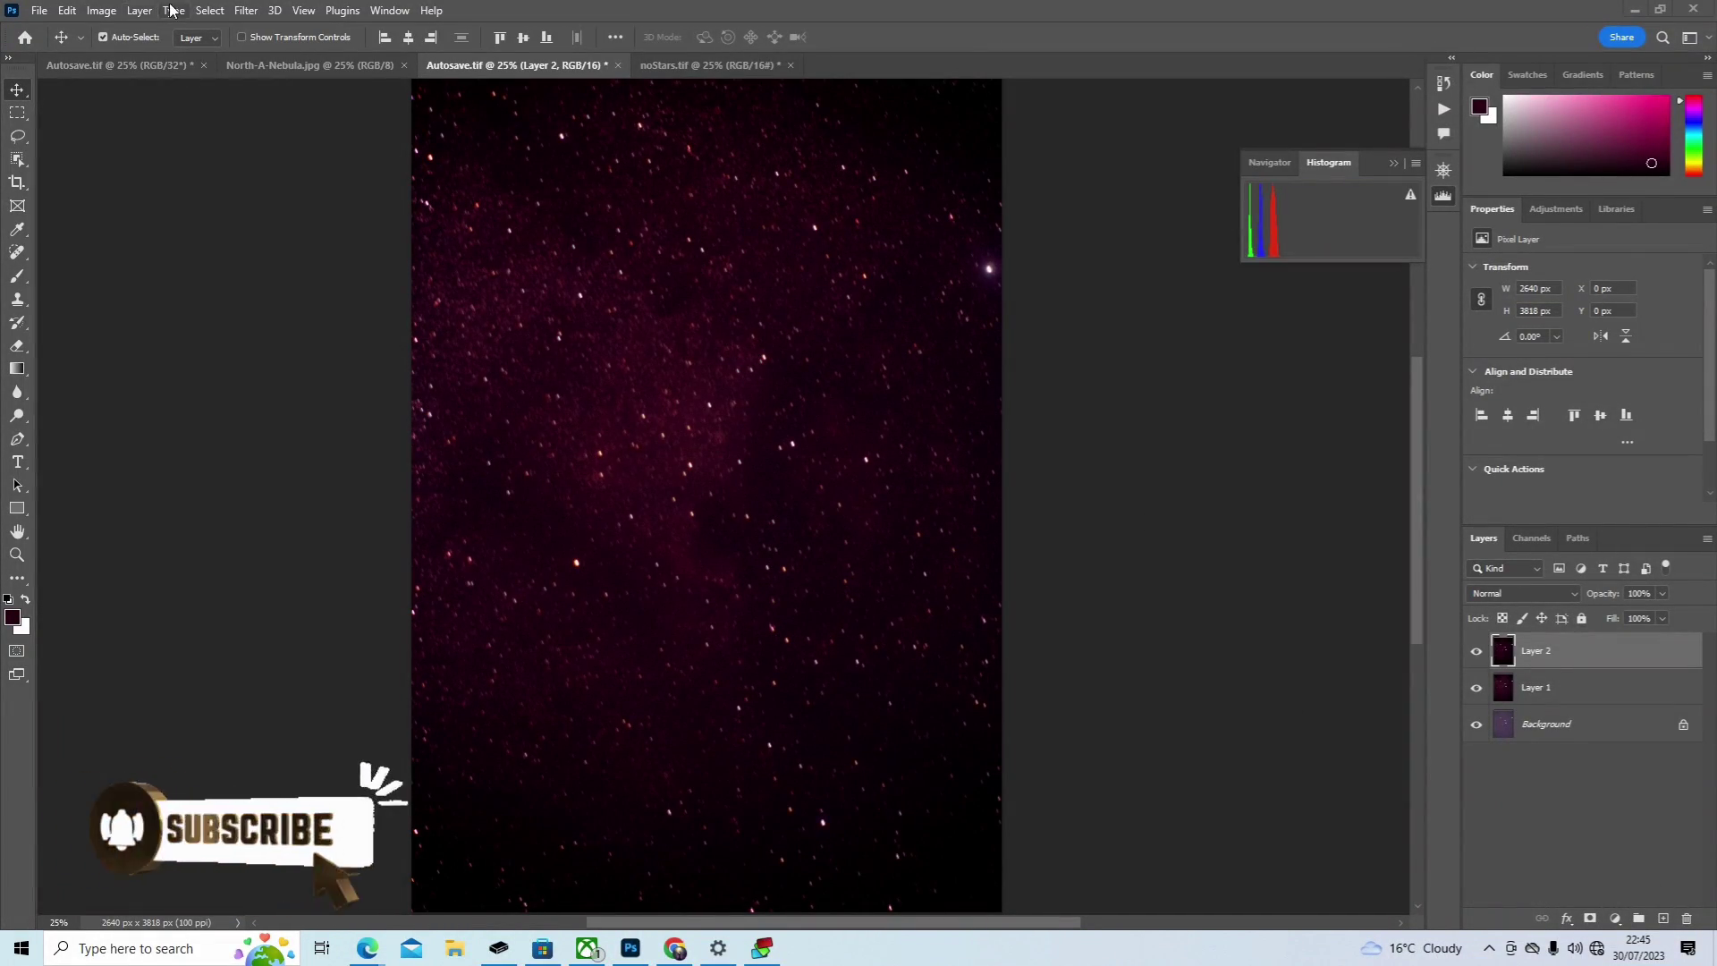
Step: Create a Vibrance adjustment layer named Vibrance 1 from the Layer menu
left_click(139, 10)
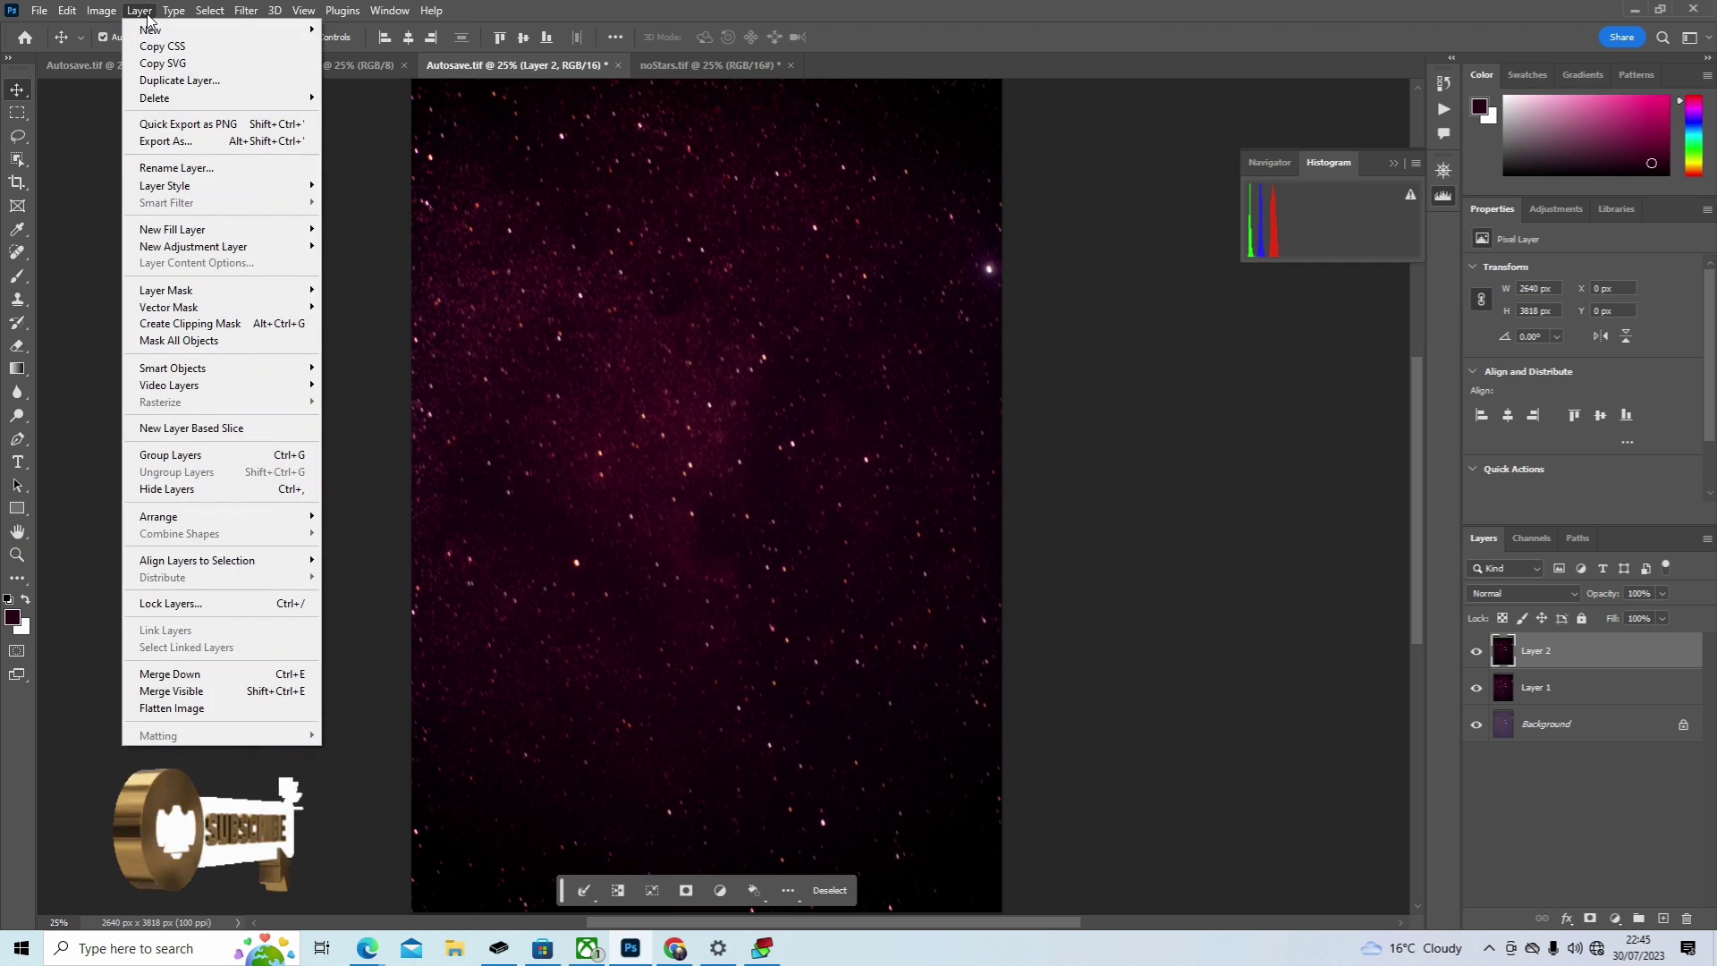
mouse_move(274, 246)
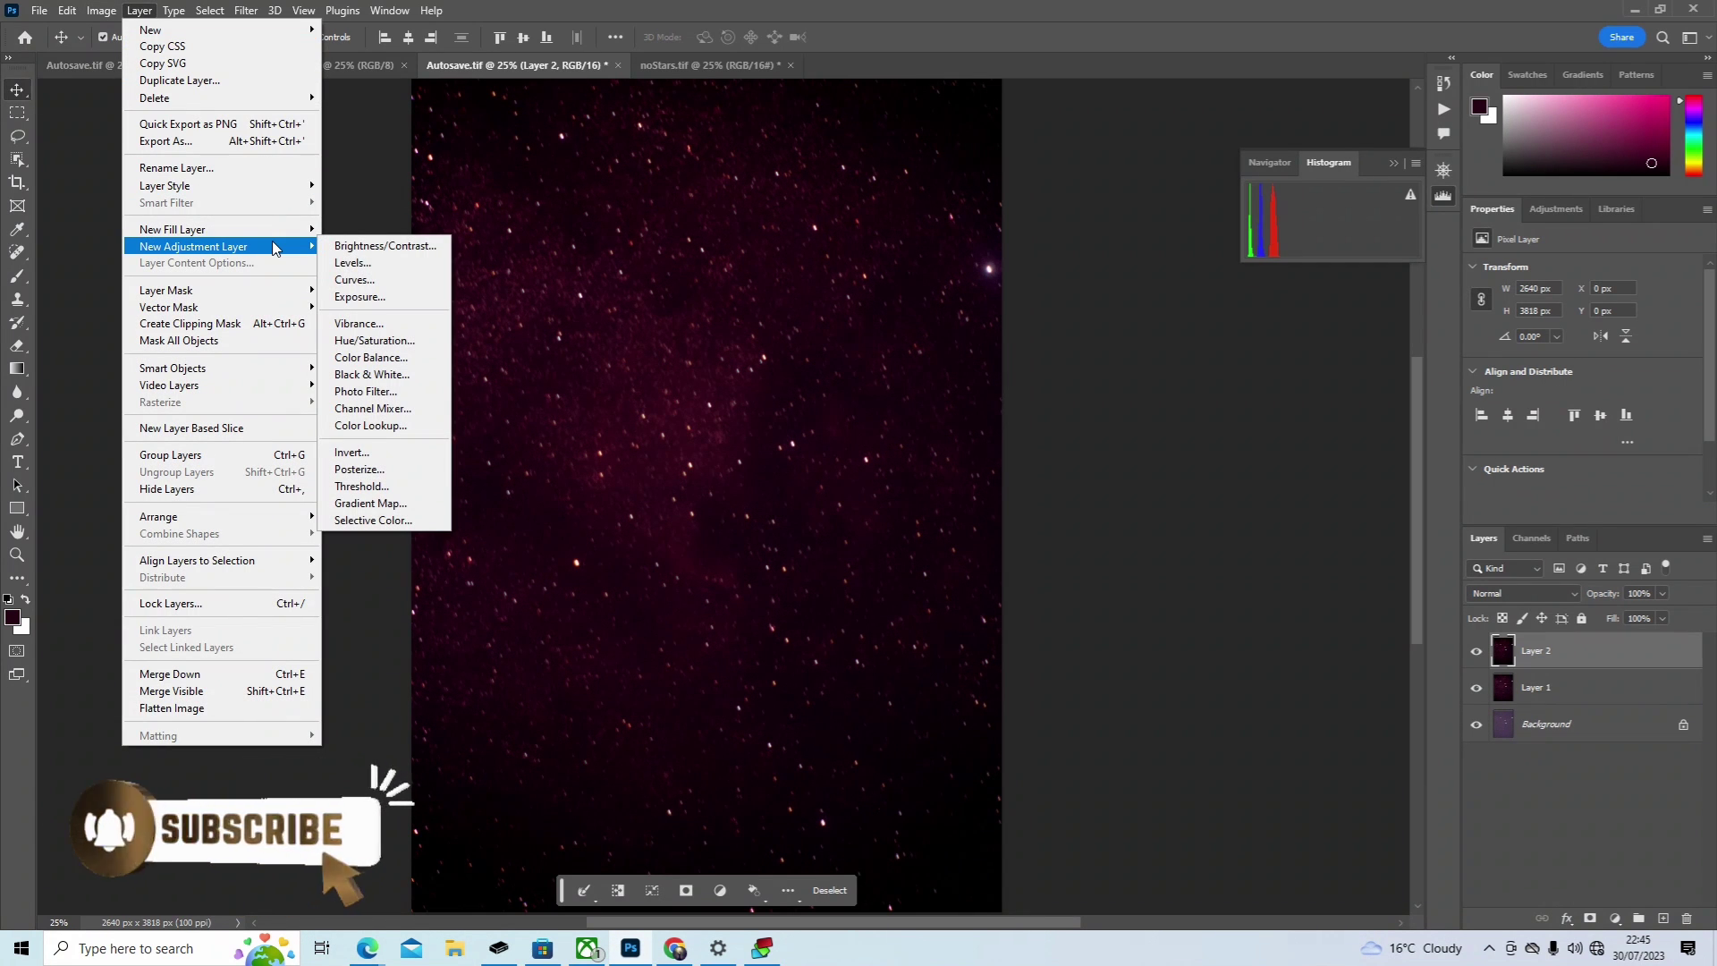
left_click(370, 322)
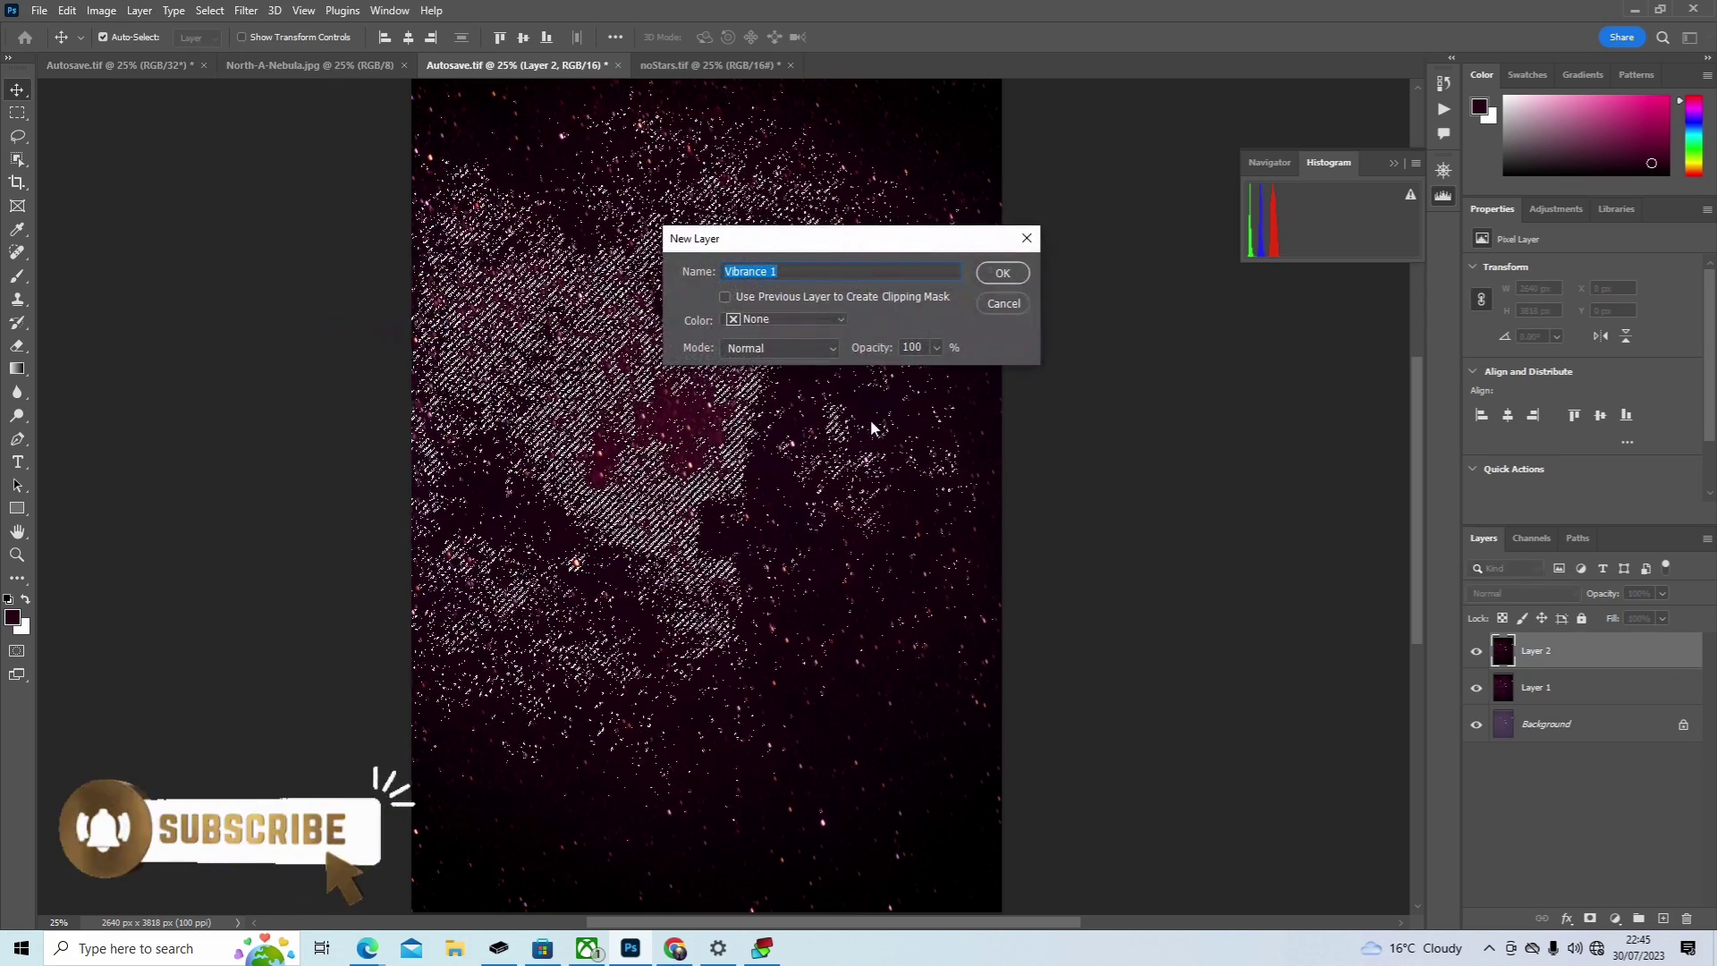
left_click(1001, 277)
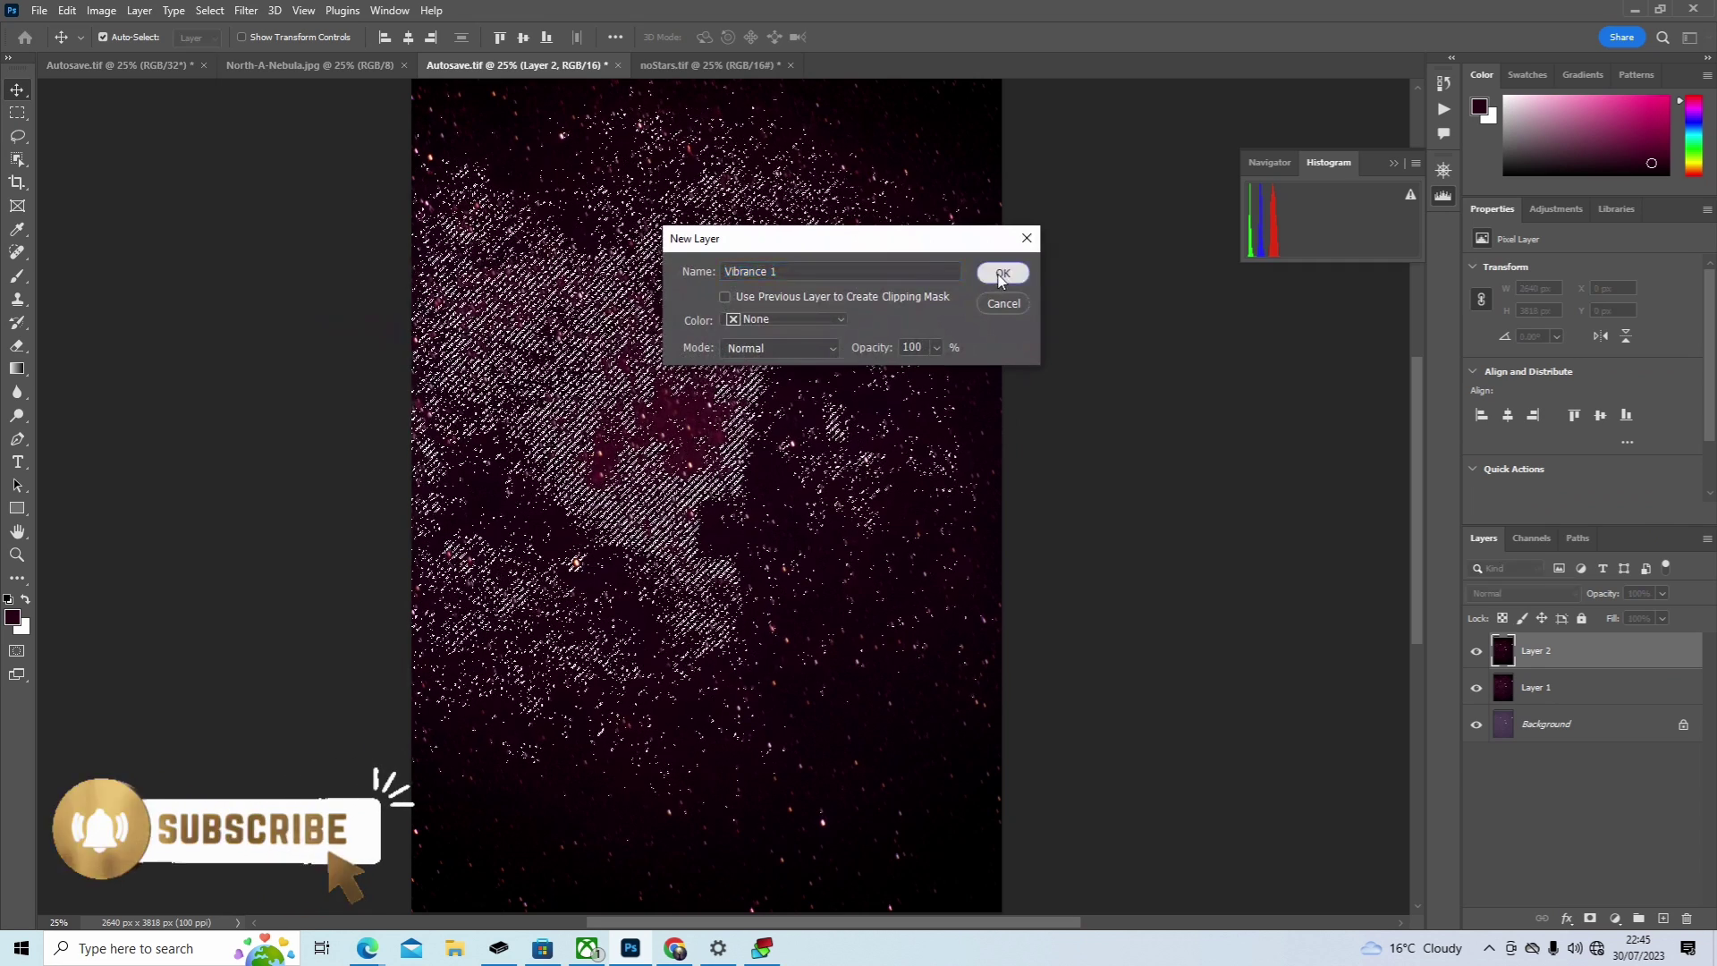
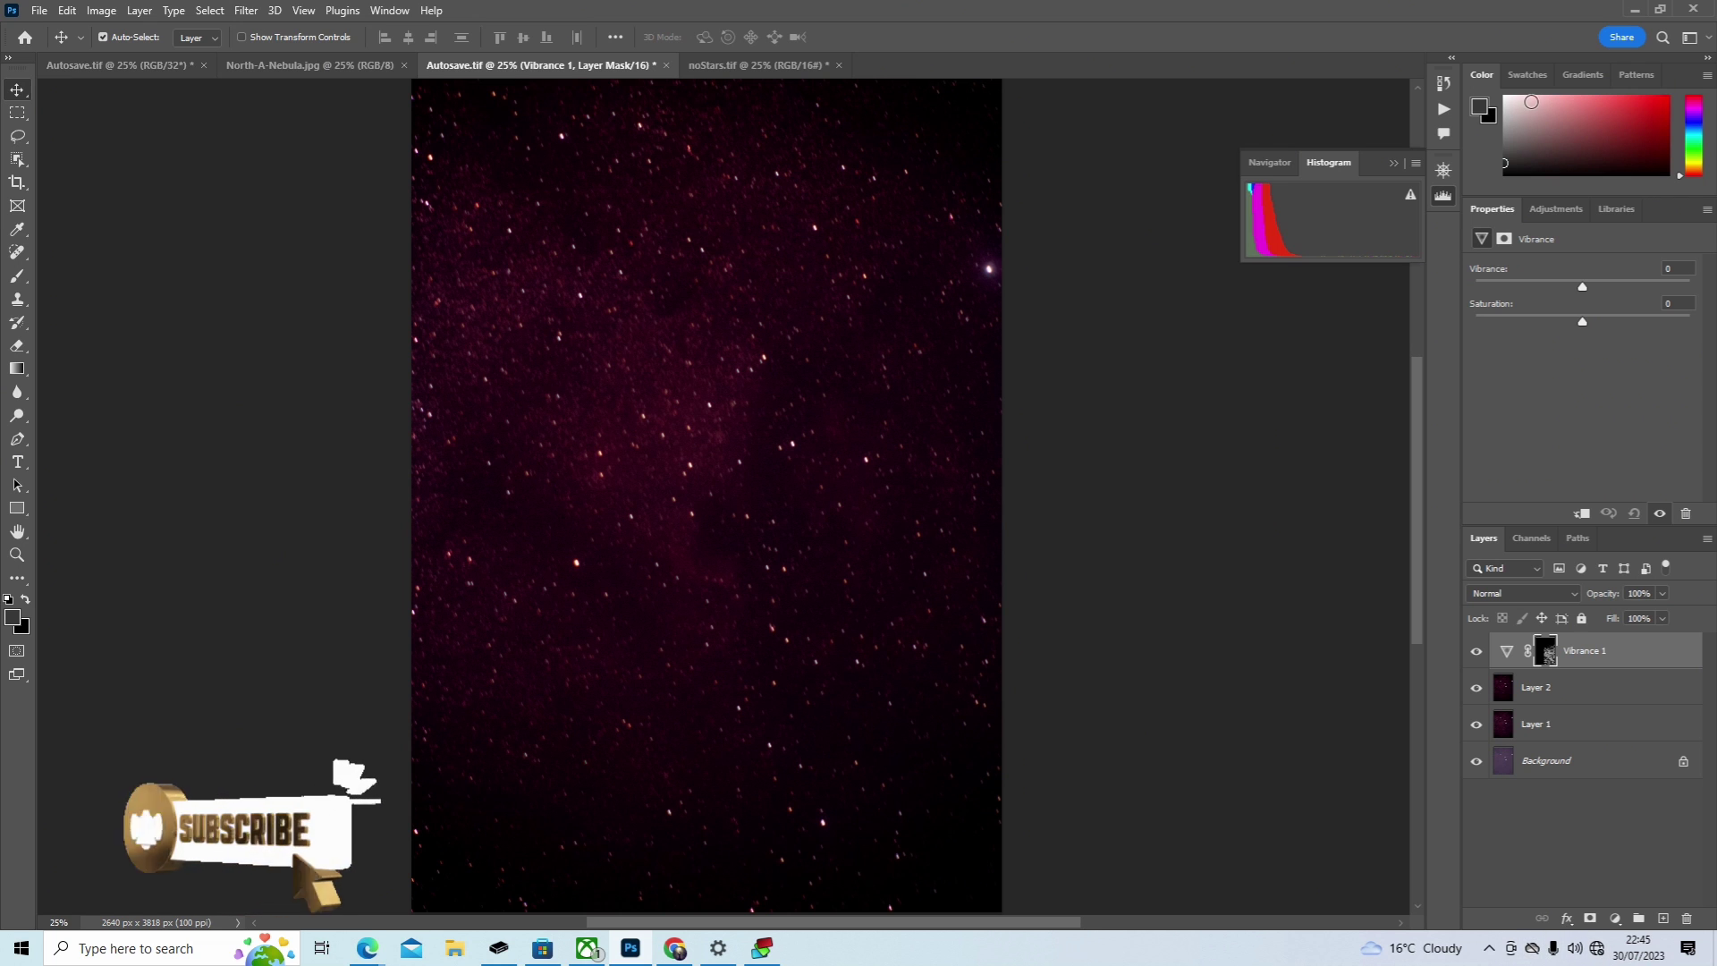
Step: Set Vibrance 1 to vibrance +33 and saturation +46, then select Layer 2
left_click_drag(1586, 286, 1584, 287)
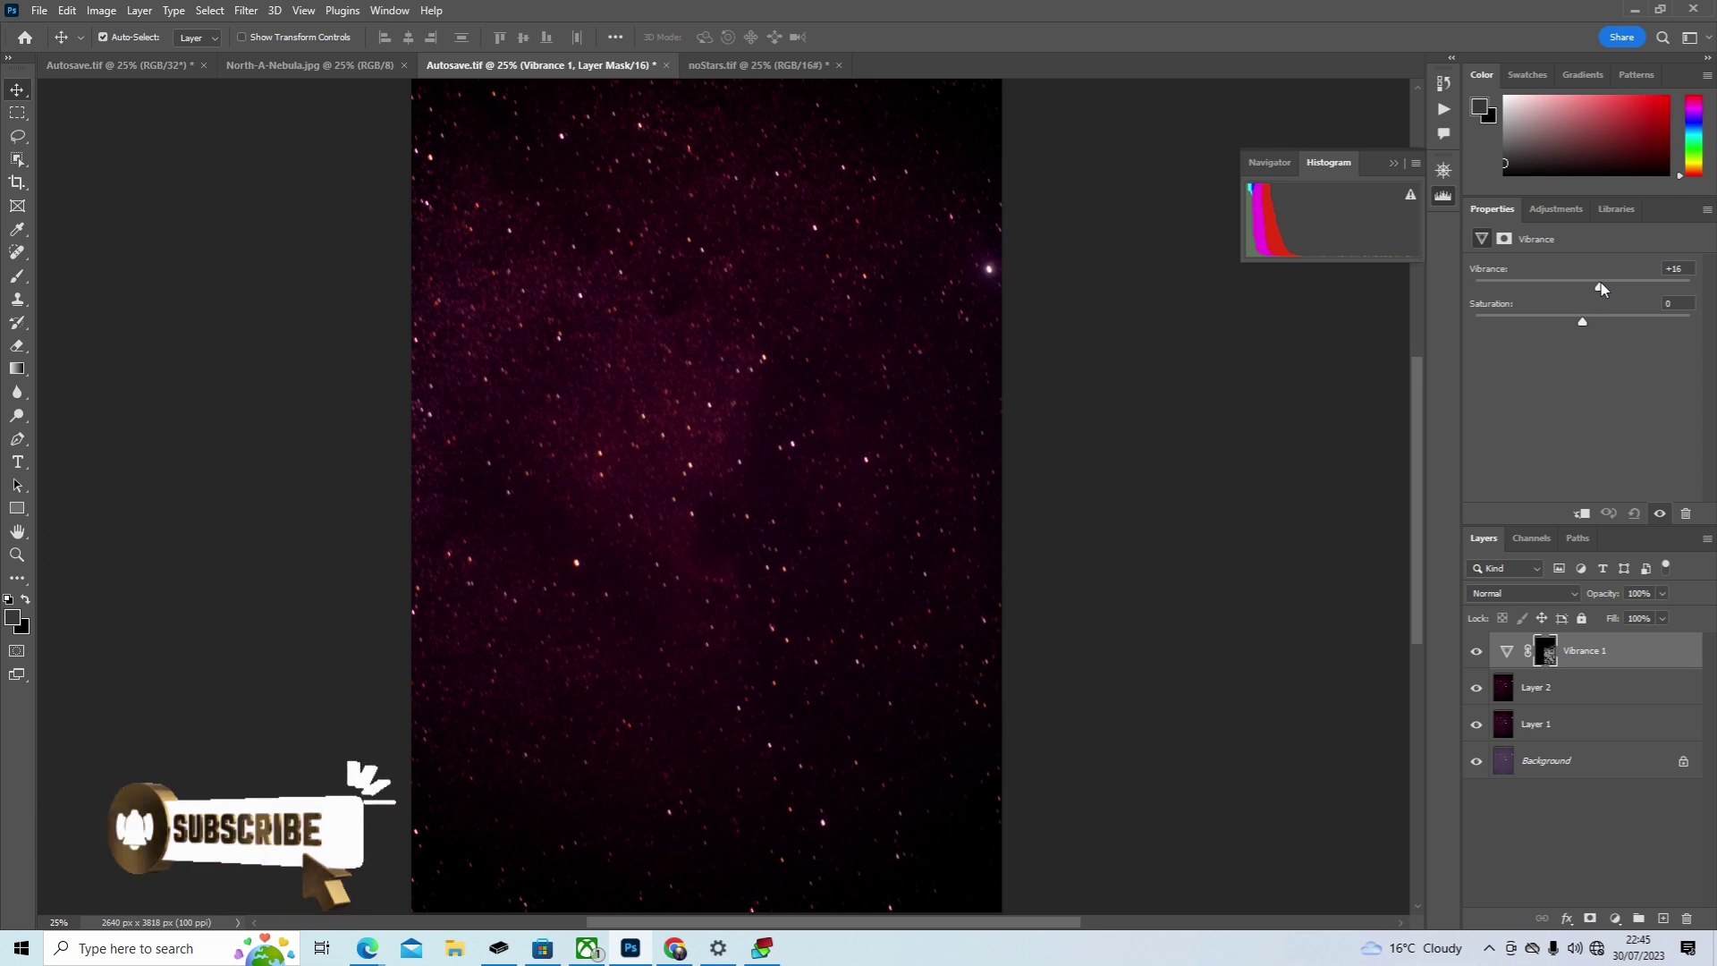
left_click_drag(1608, 286, 1614, 287)
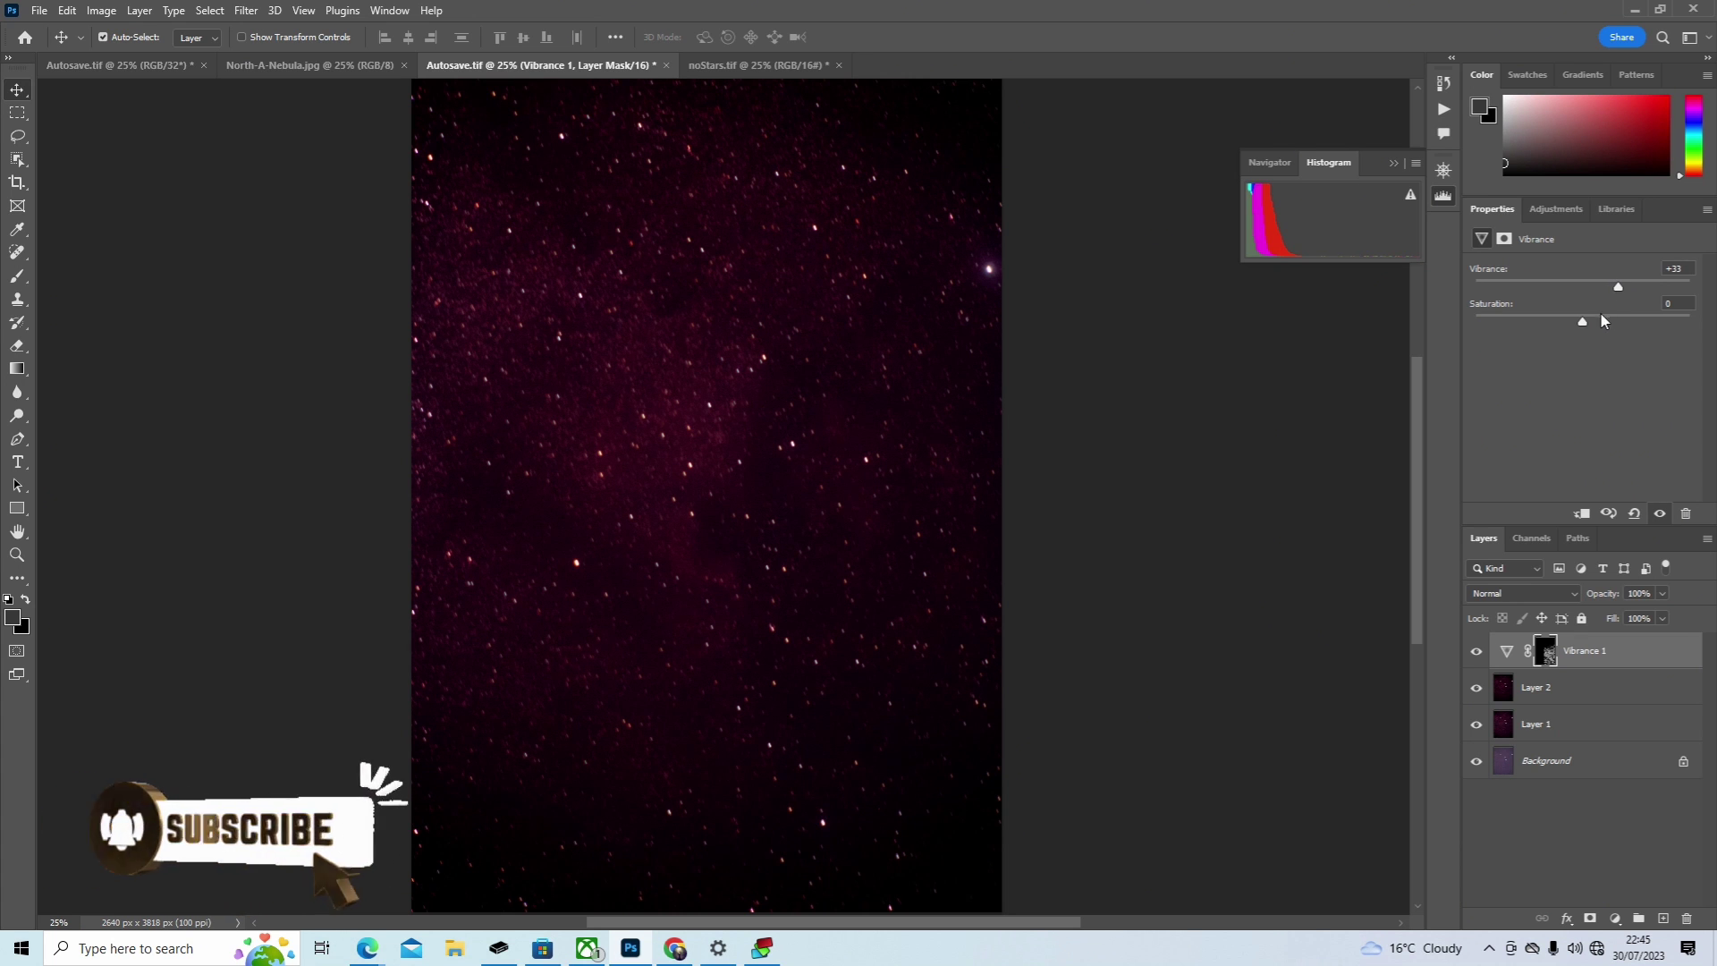
left_click_drag(1584, 320, 1588, 319)
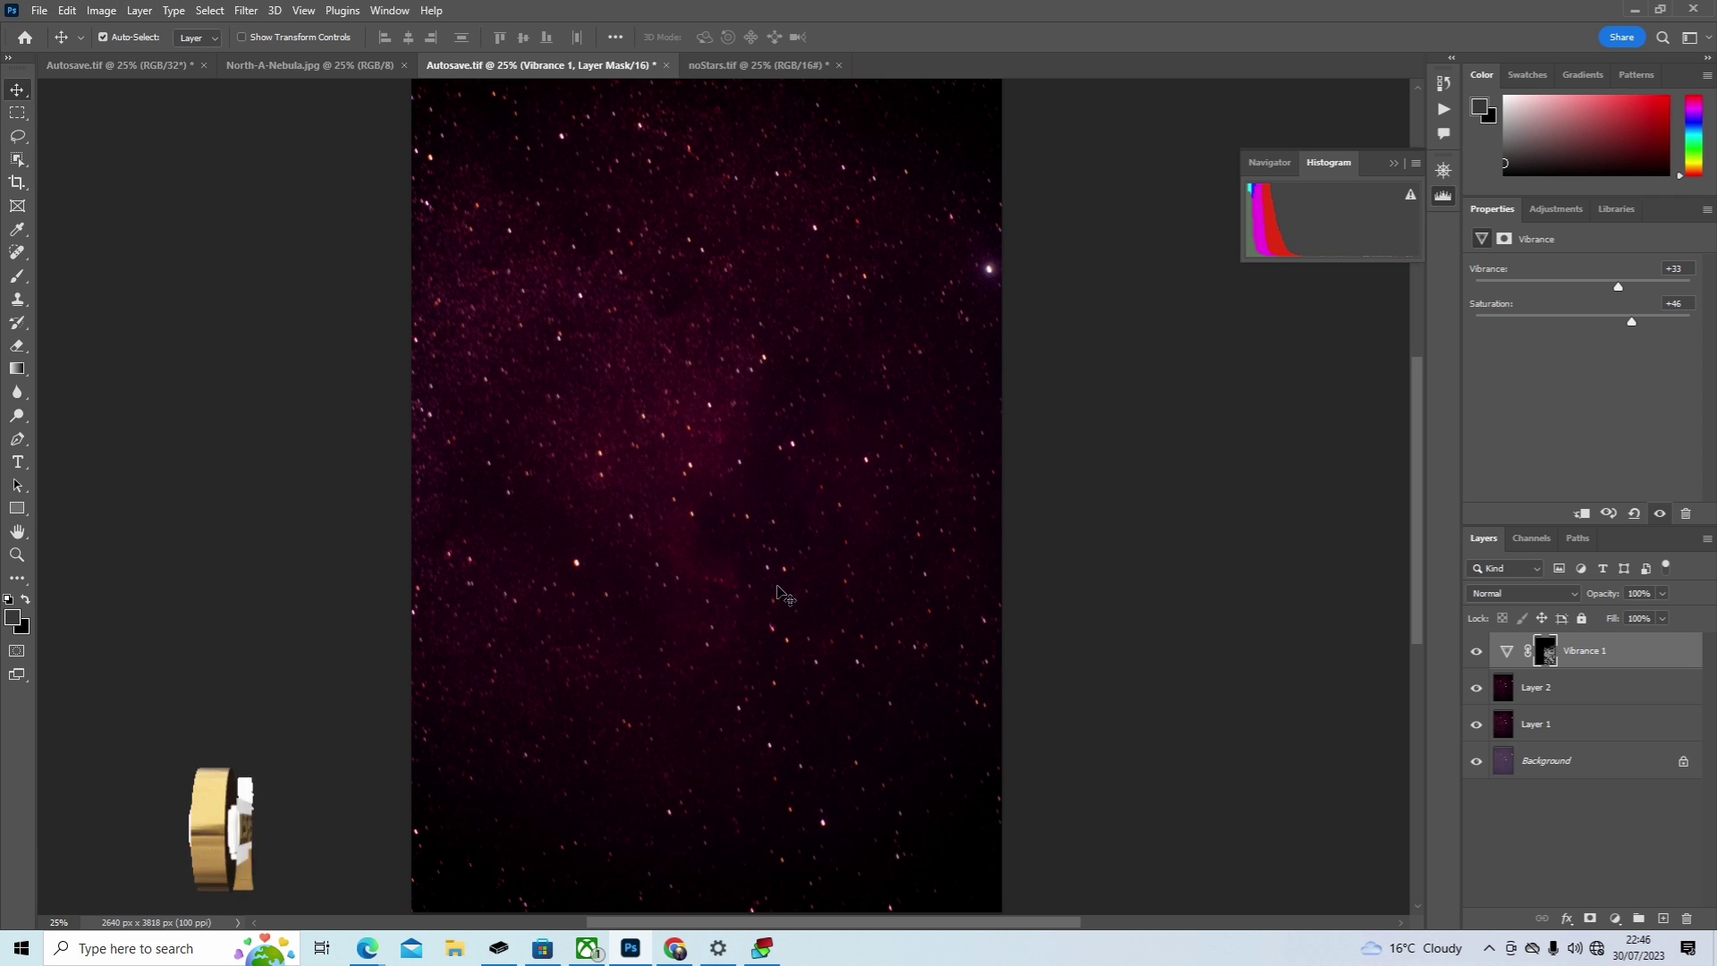
left_click(1544, 690)
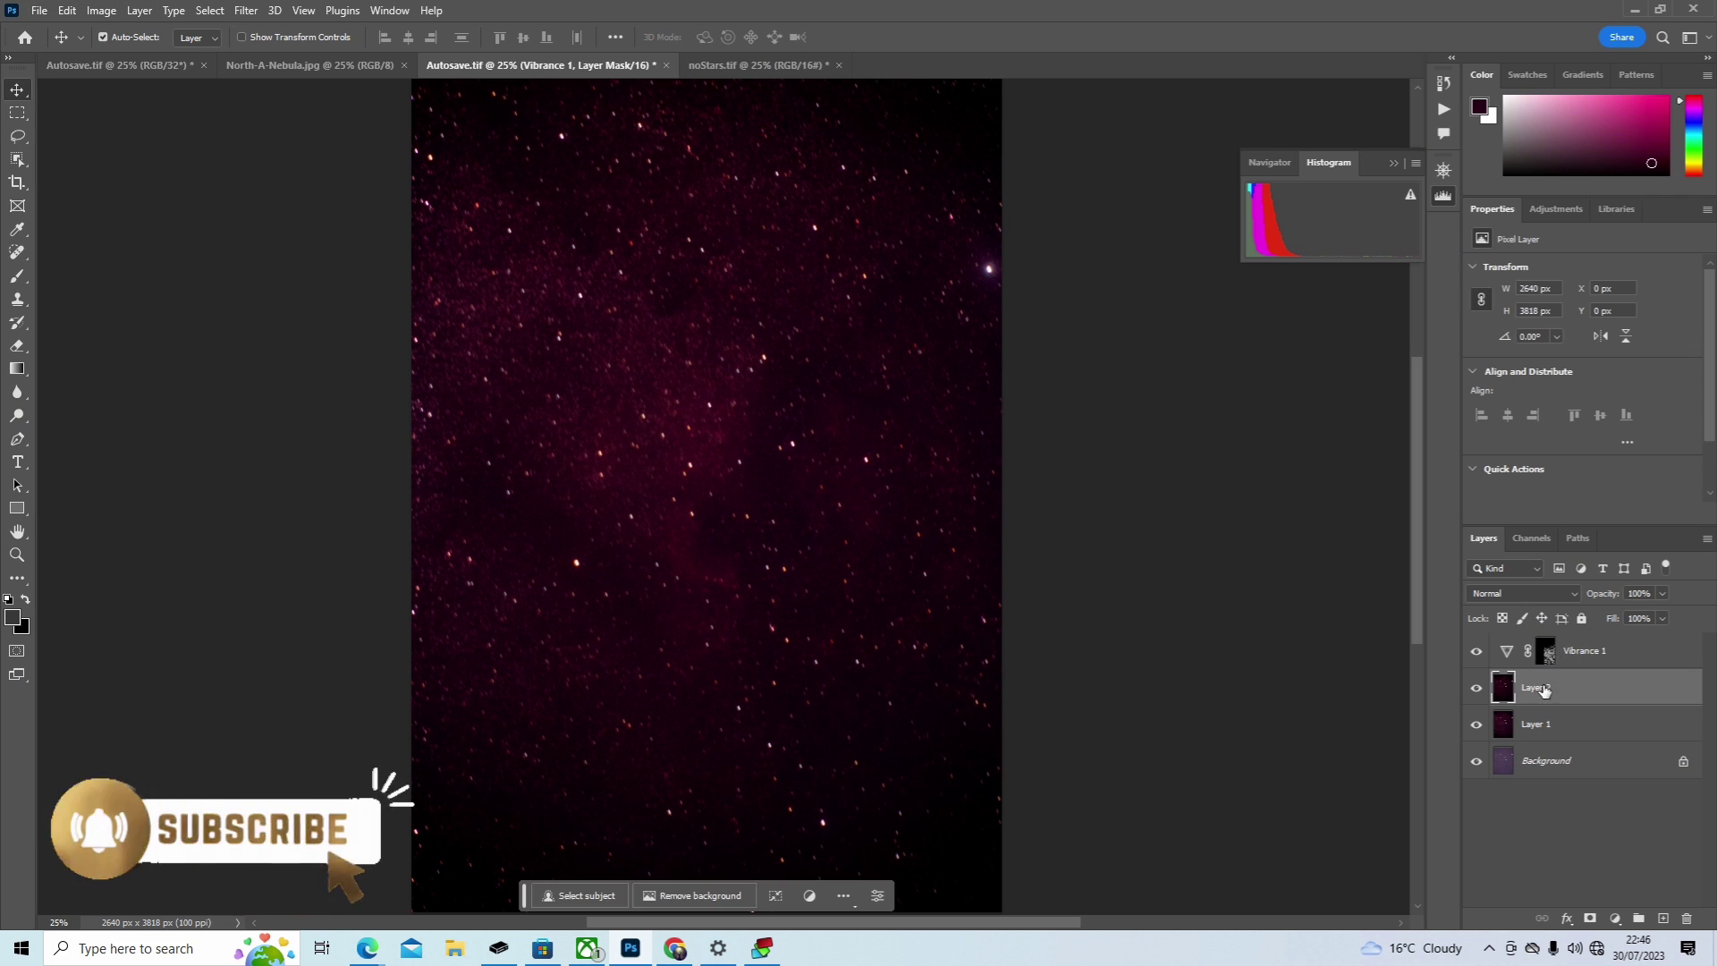
Step: Select the nebula on Layer 2 with Color Range by sampling its colour
left_click(209, 11)
left_click(240, 189)
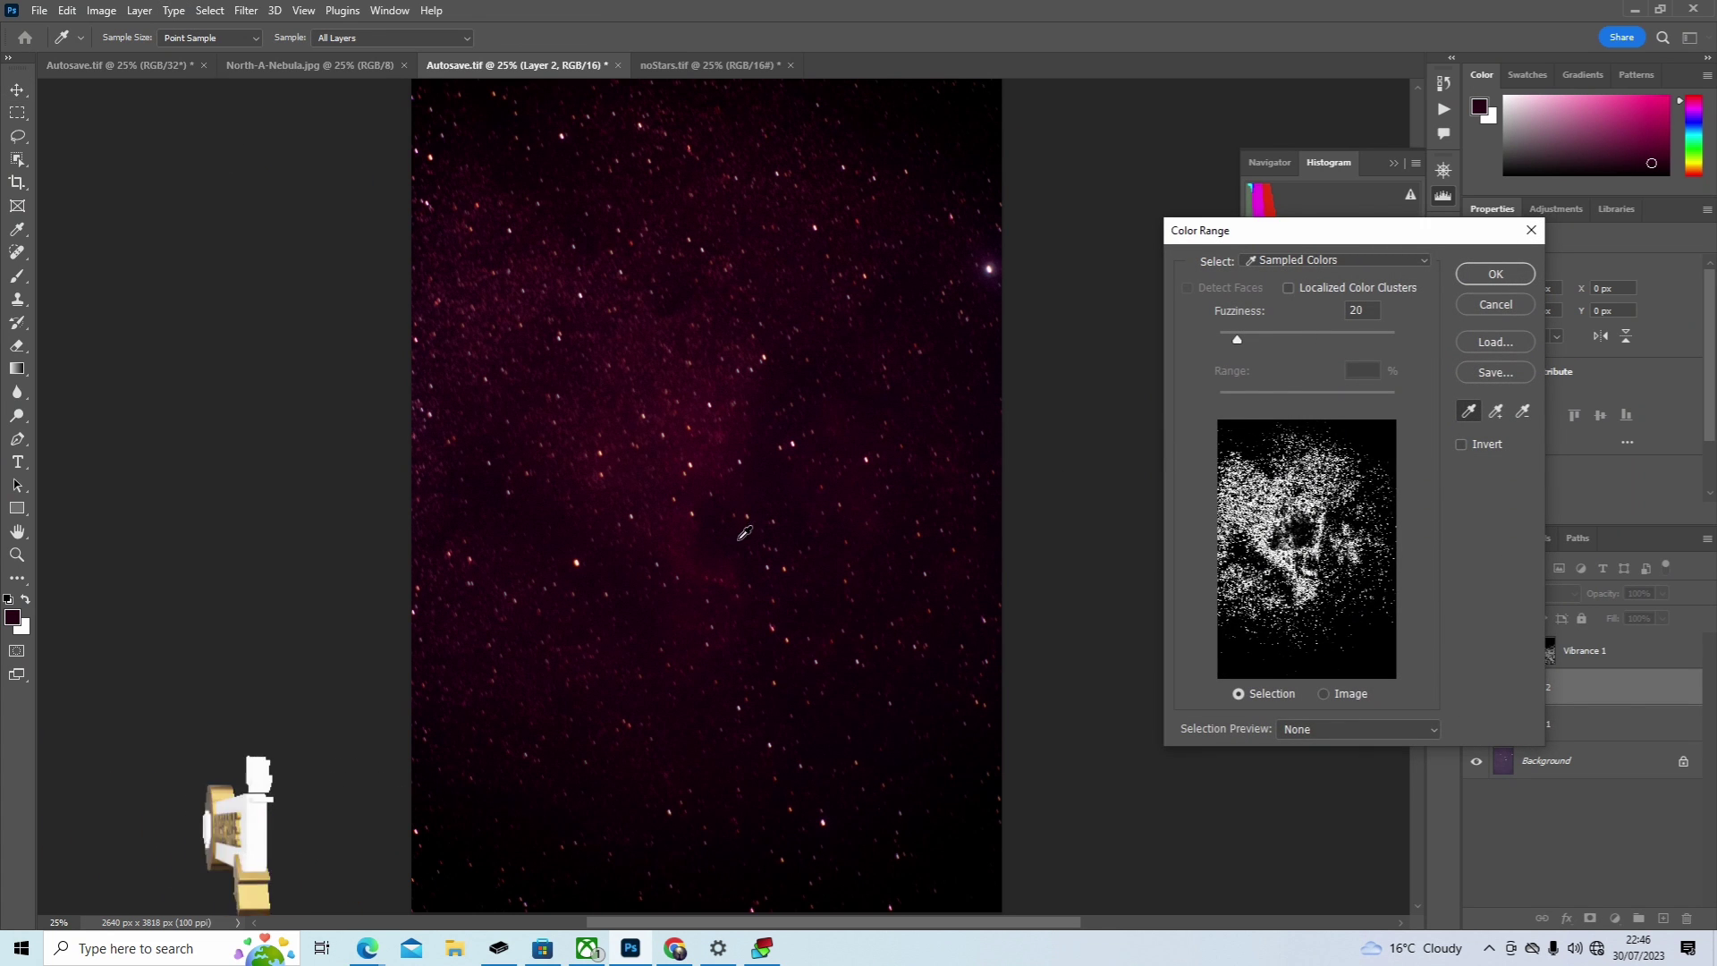
left_click(720, 505)
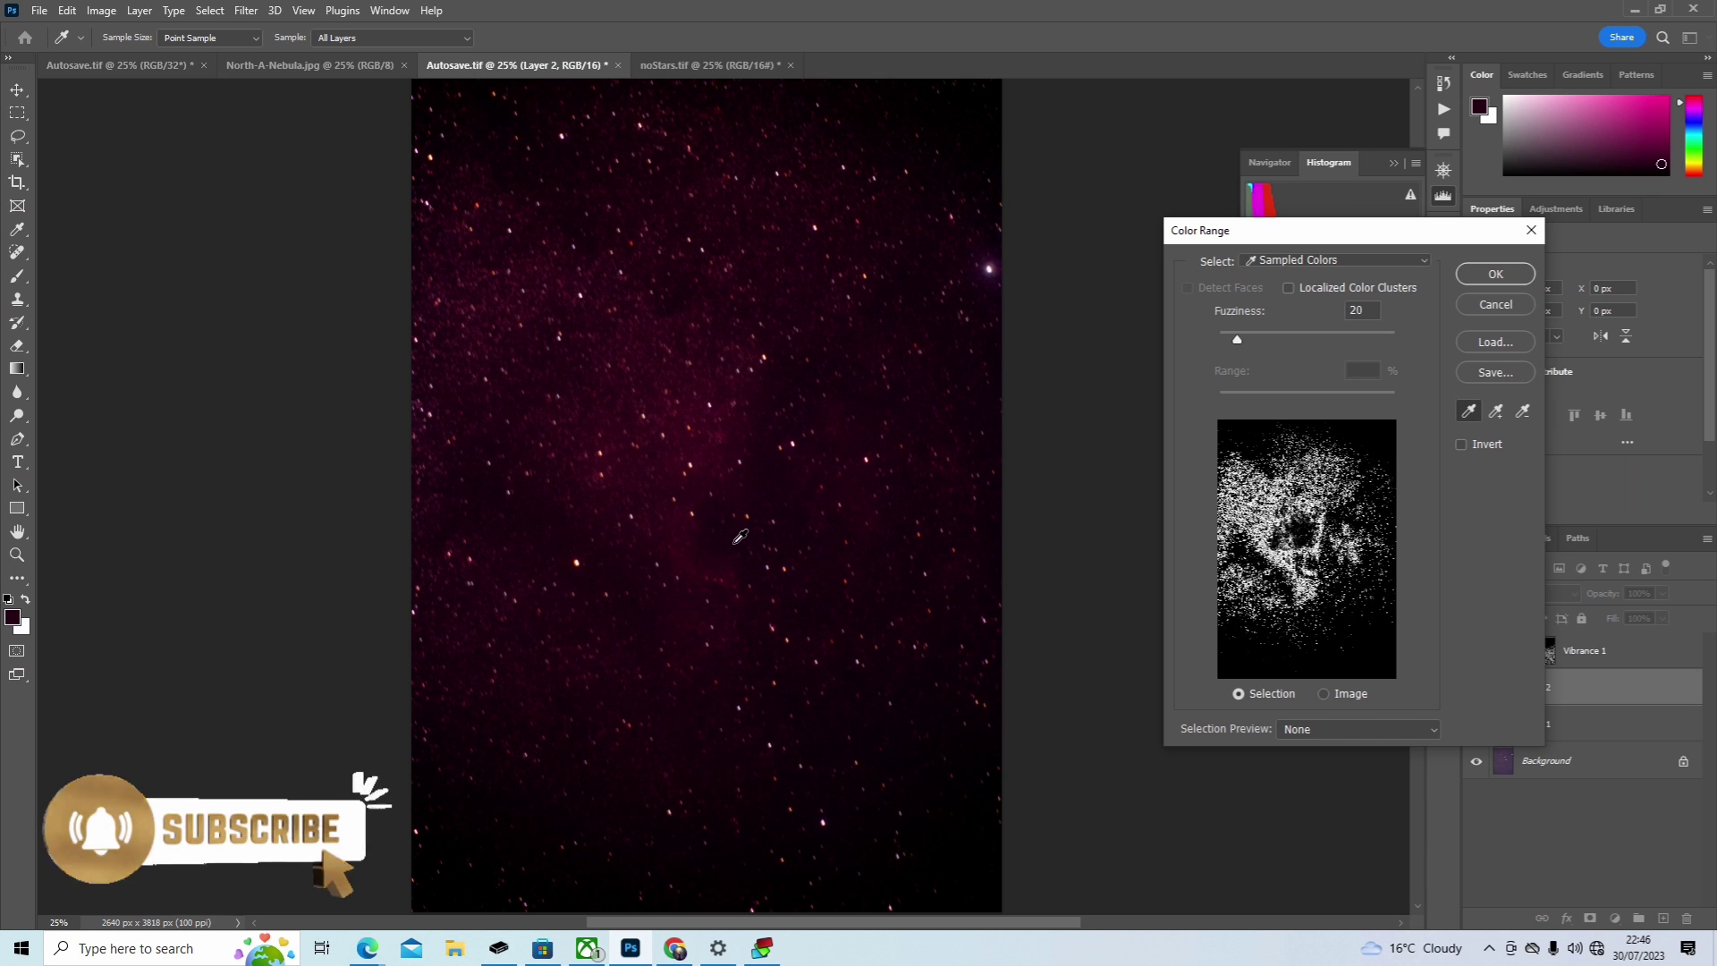
left_click(739, 537)
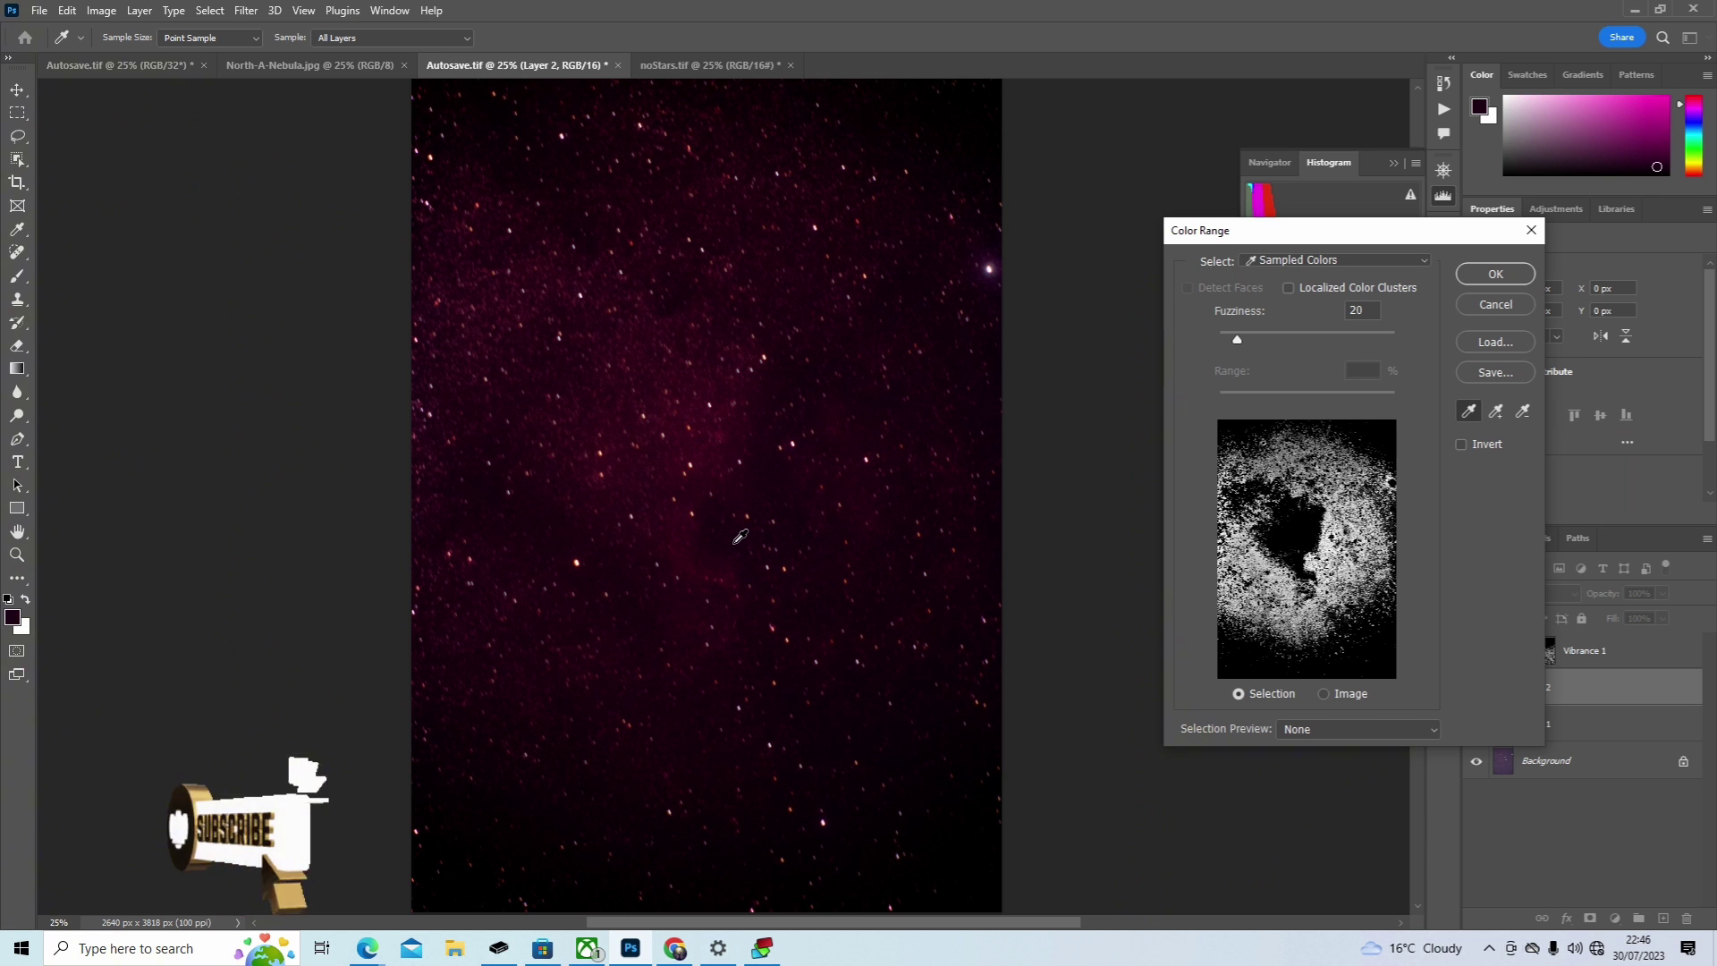
left_click(1494, 273)
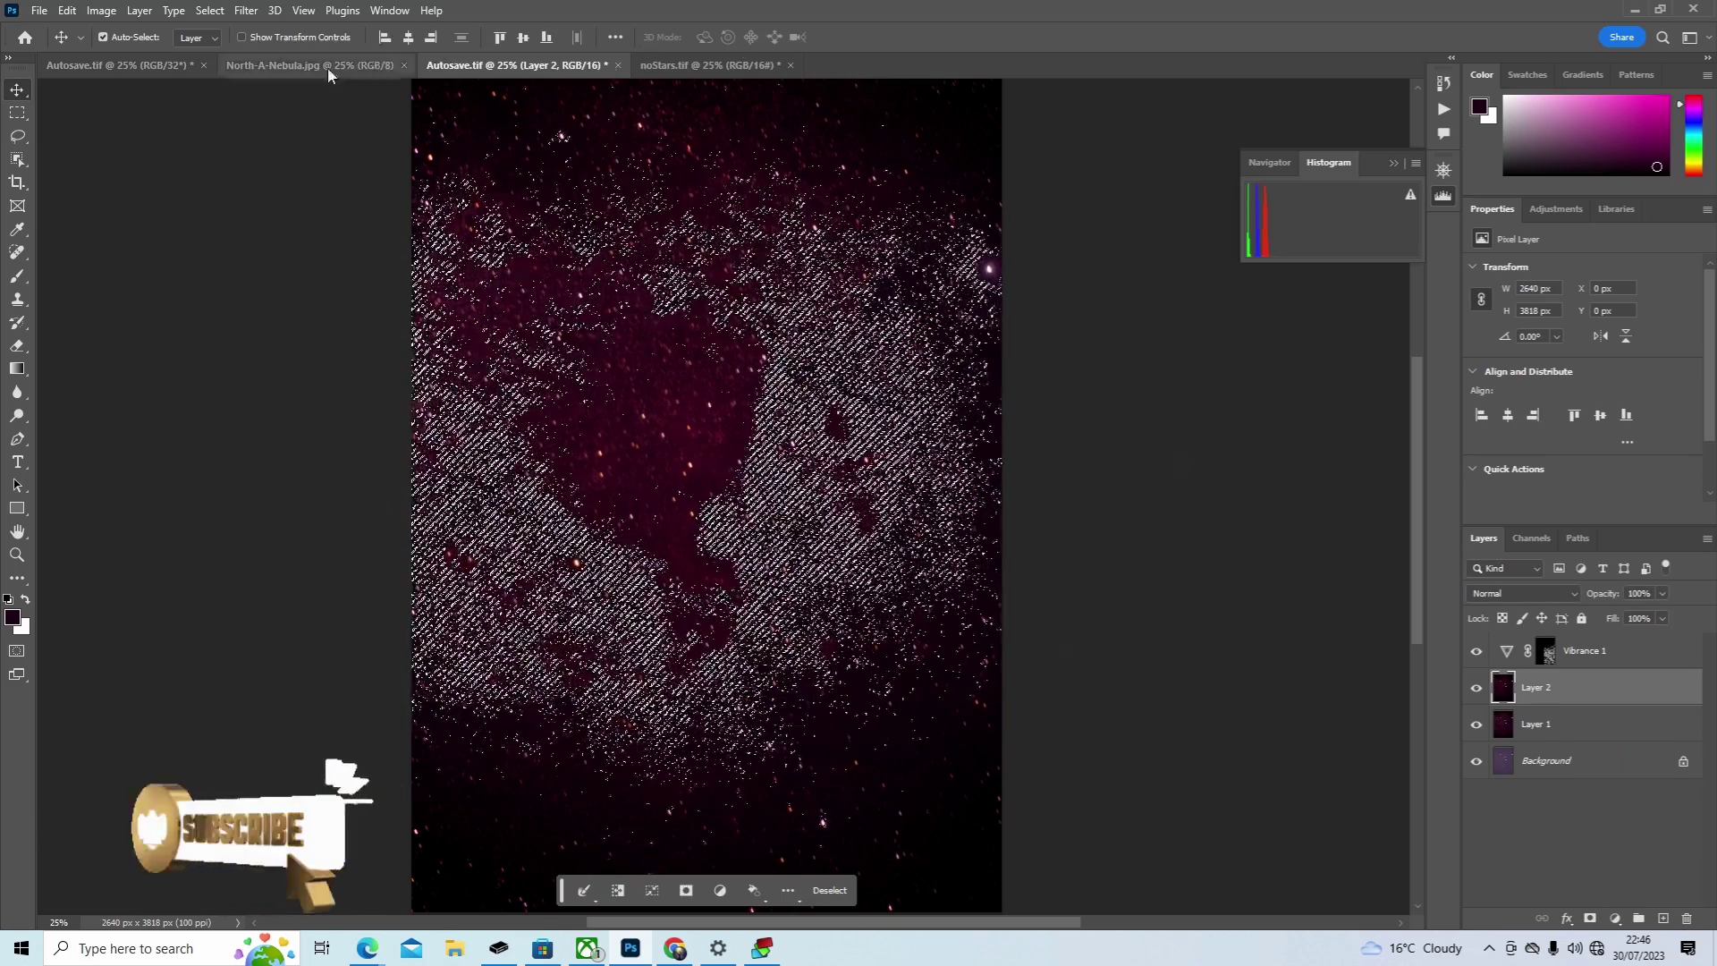
Step: Start a new Vibrance adjustment layer for the nebula selection
left_click(140, 11)
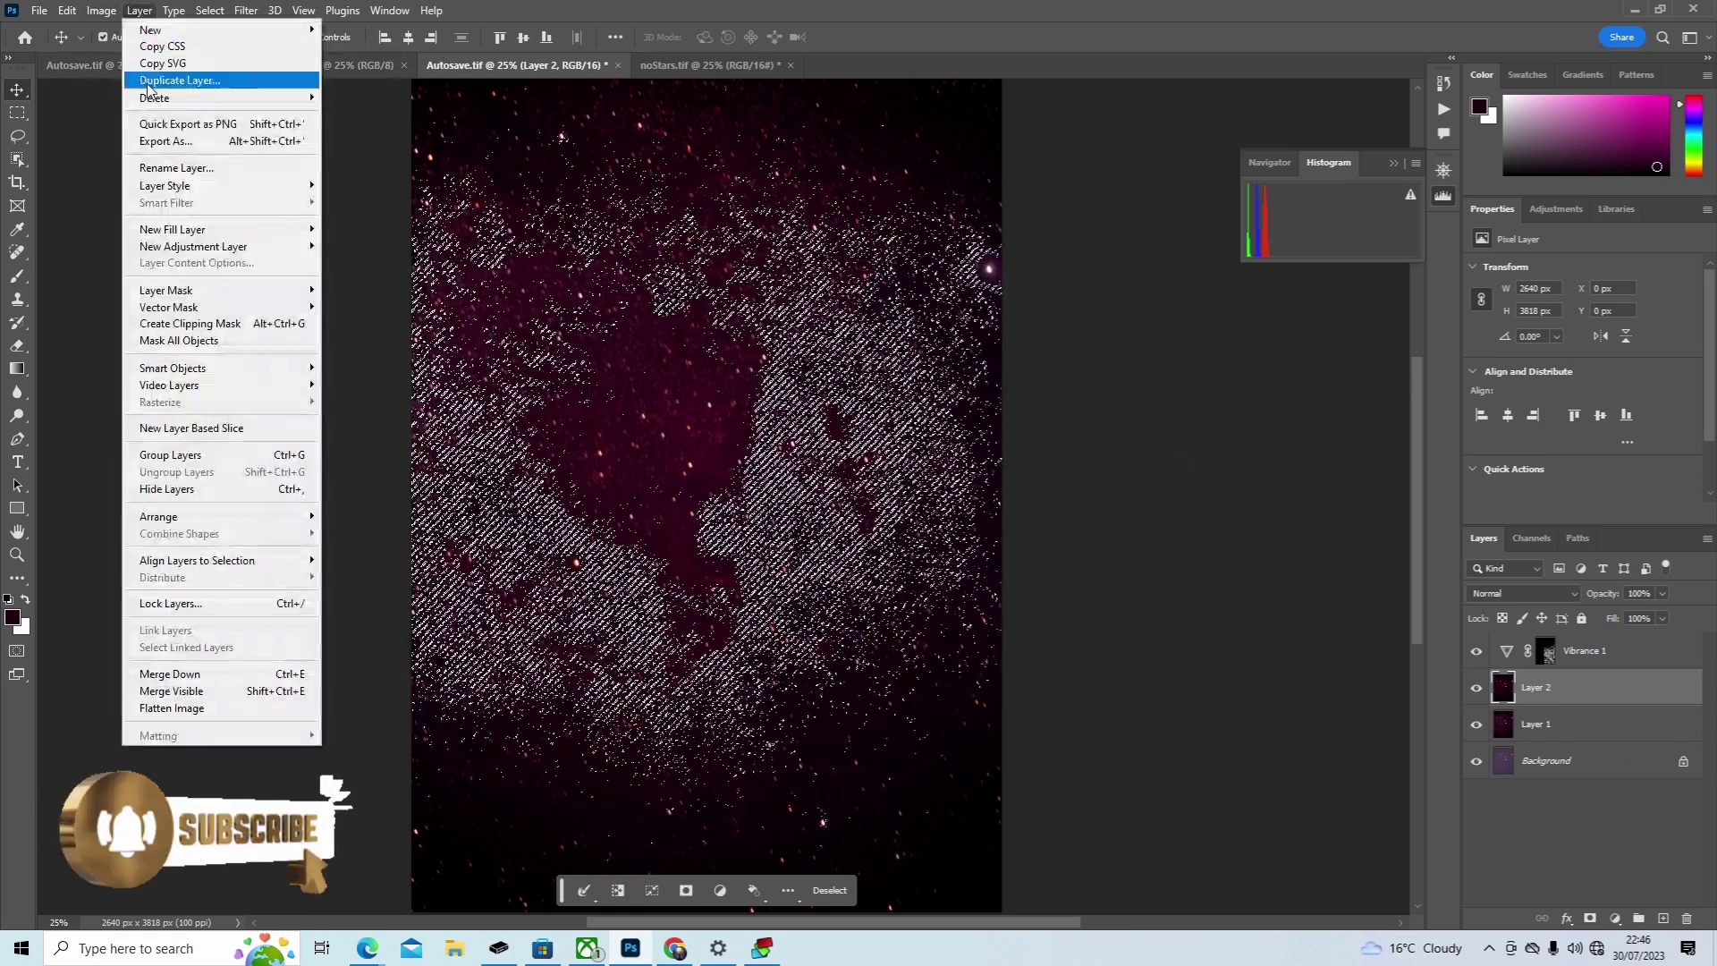
mouse_move(200, 248)
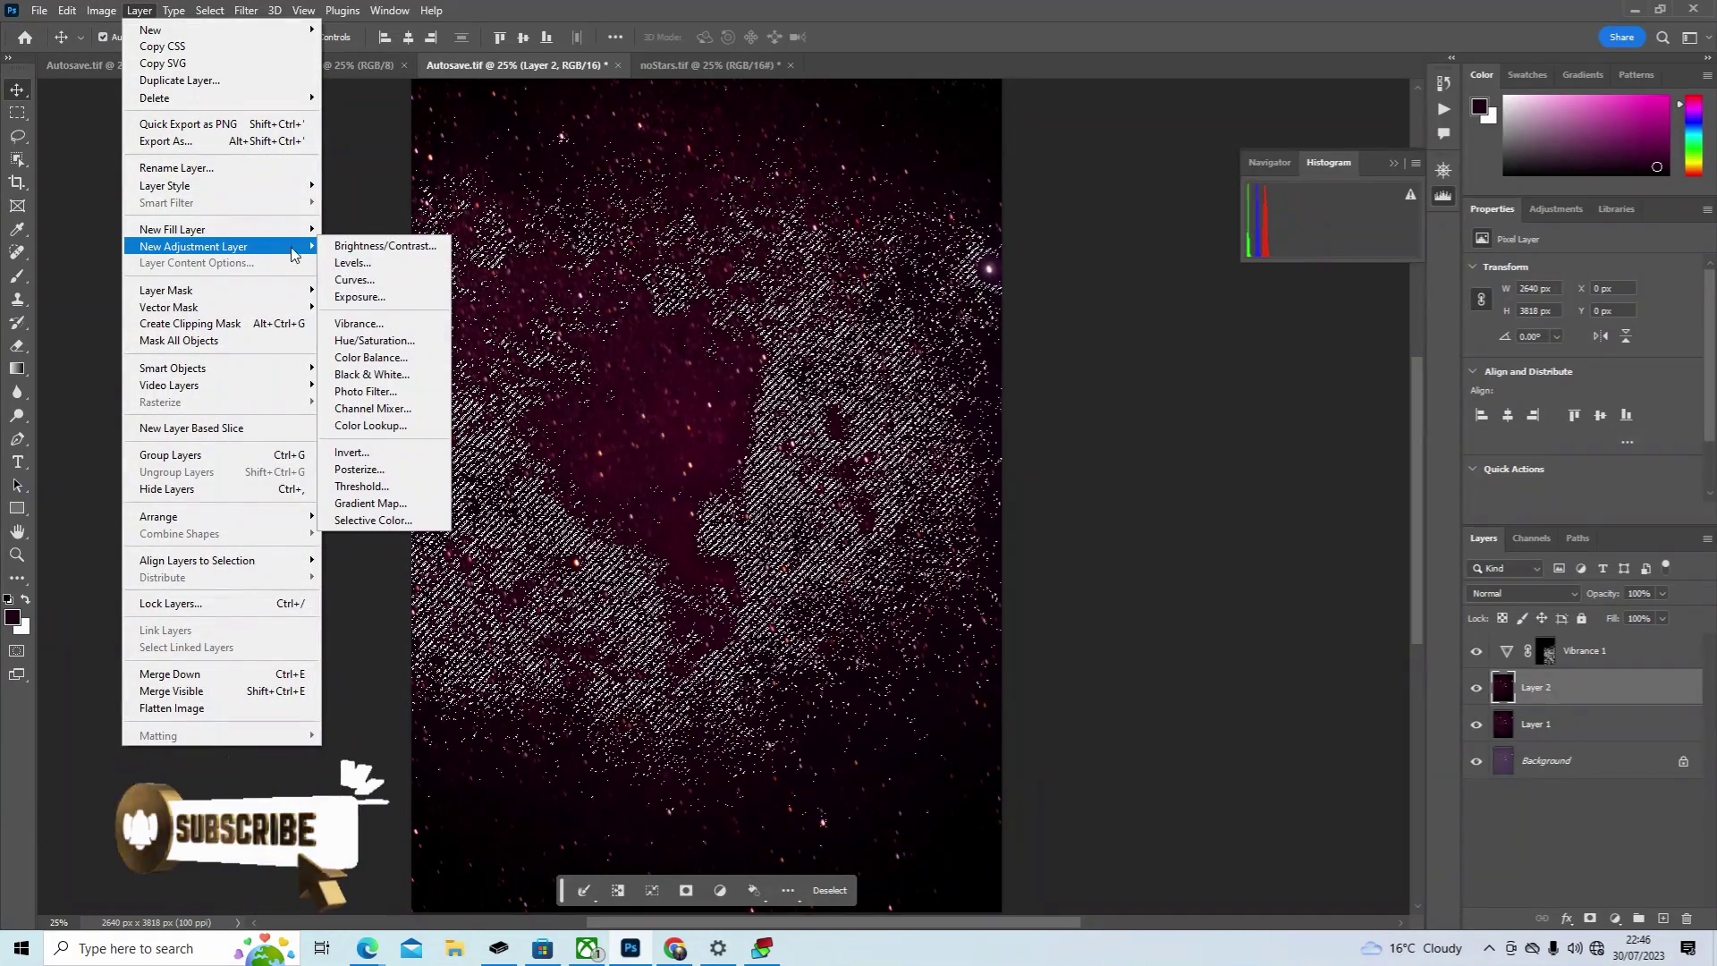
left_click(379, 325)
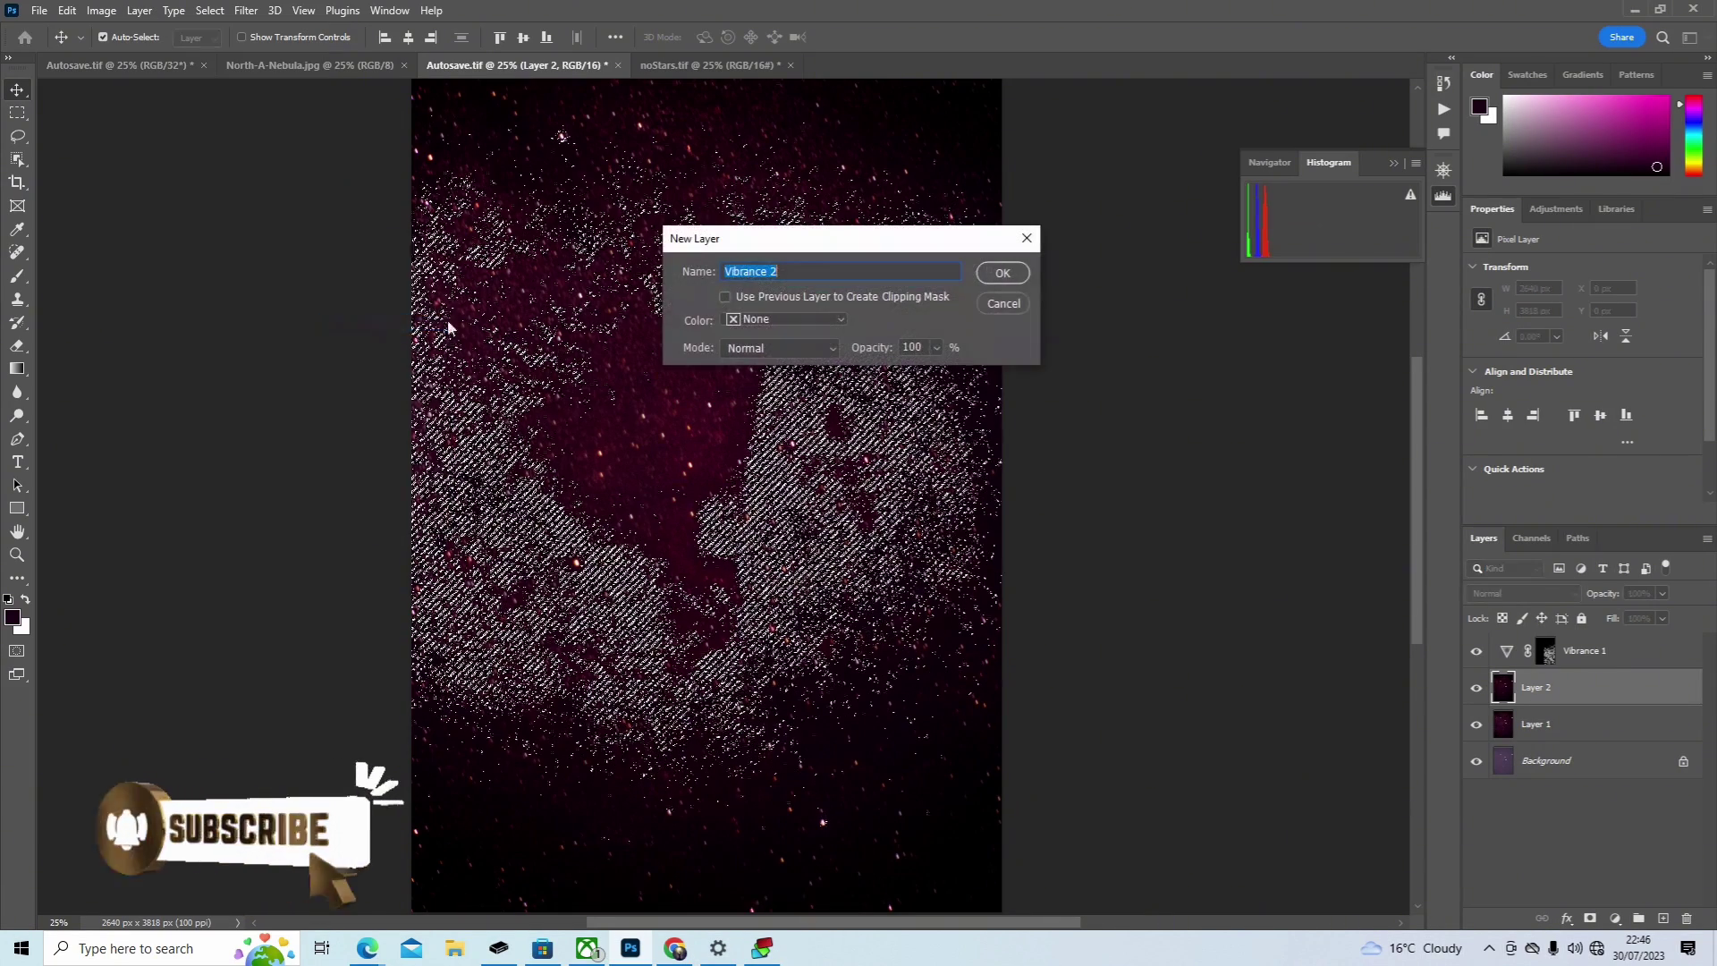
Step: Create the masked Vibrance 2 layer at vibrance +22 and saturation −38, then reselect Layer 2
left_click(1003, 272)
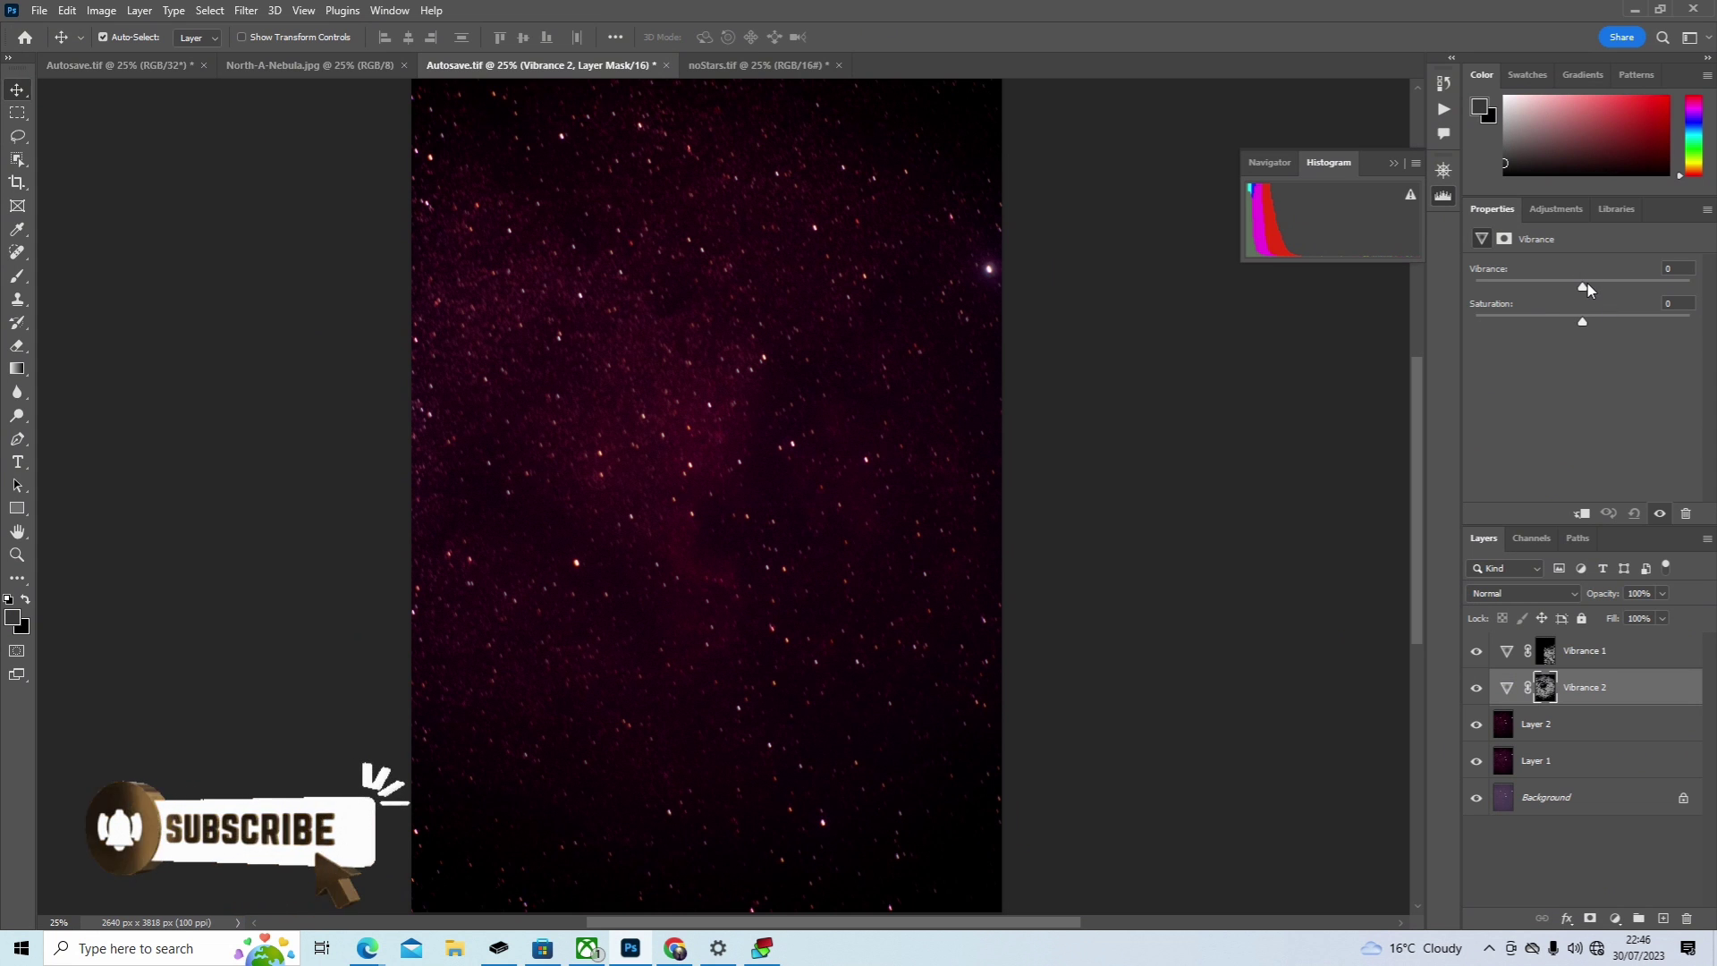
left_click_drag(1582, 286, 1593, 285)
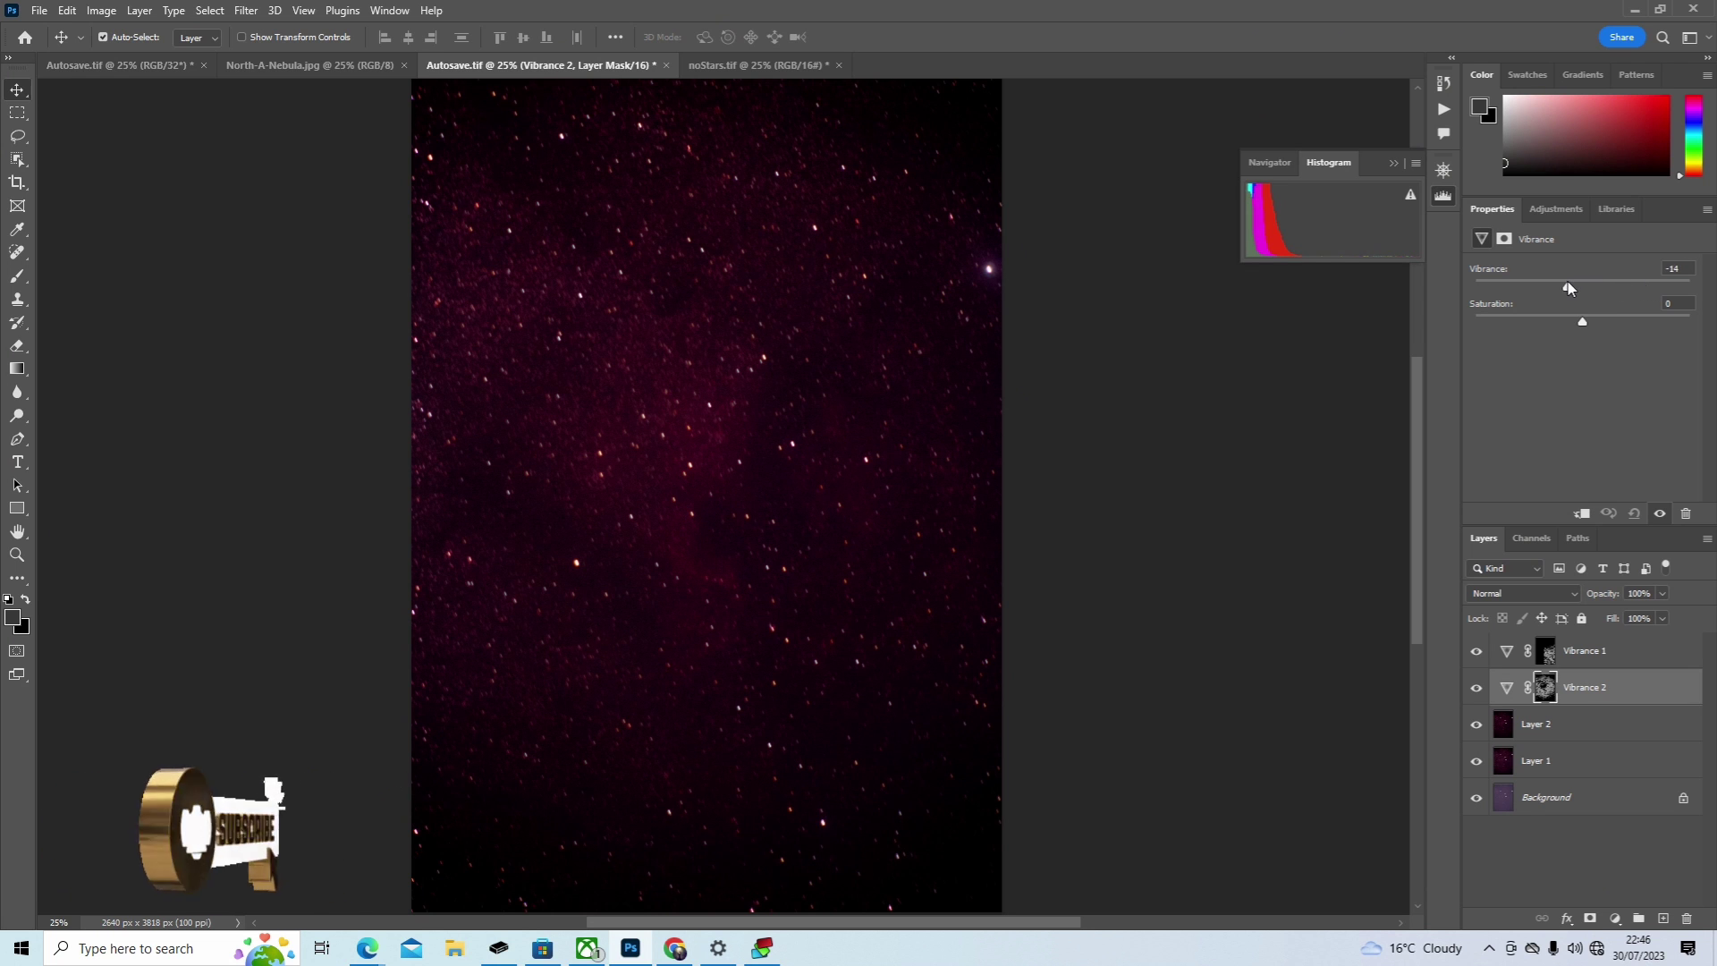
left_click_drag(1569, 283, 1697, 321)
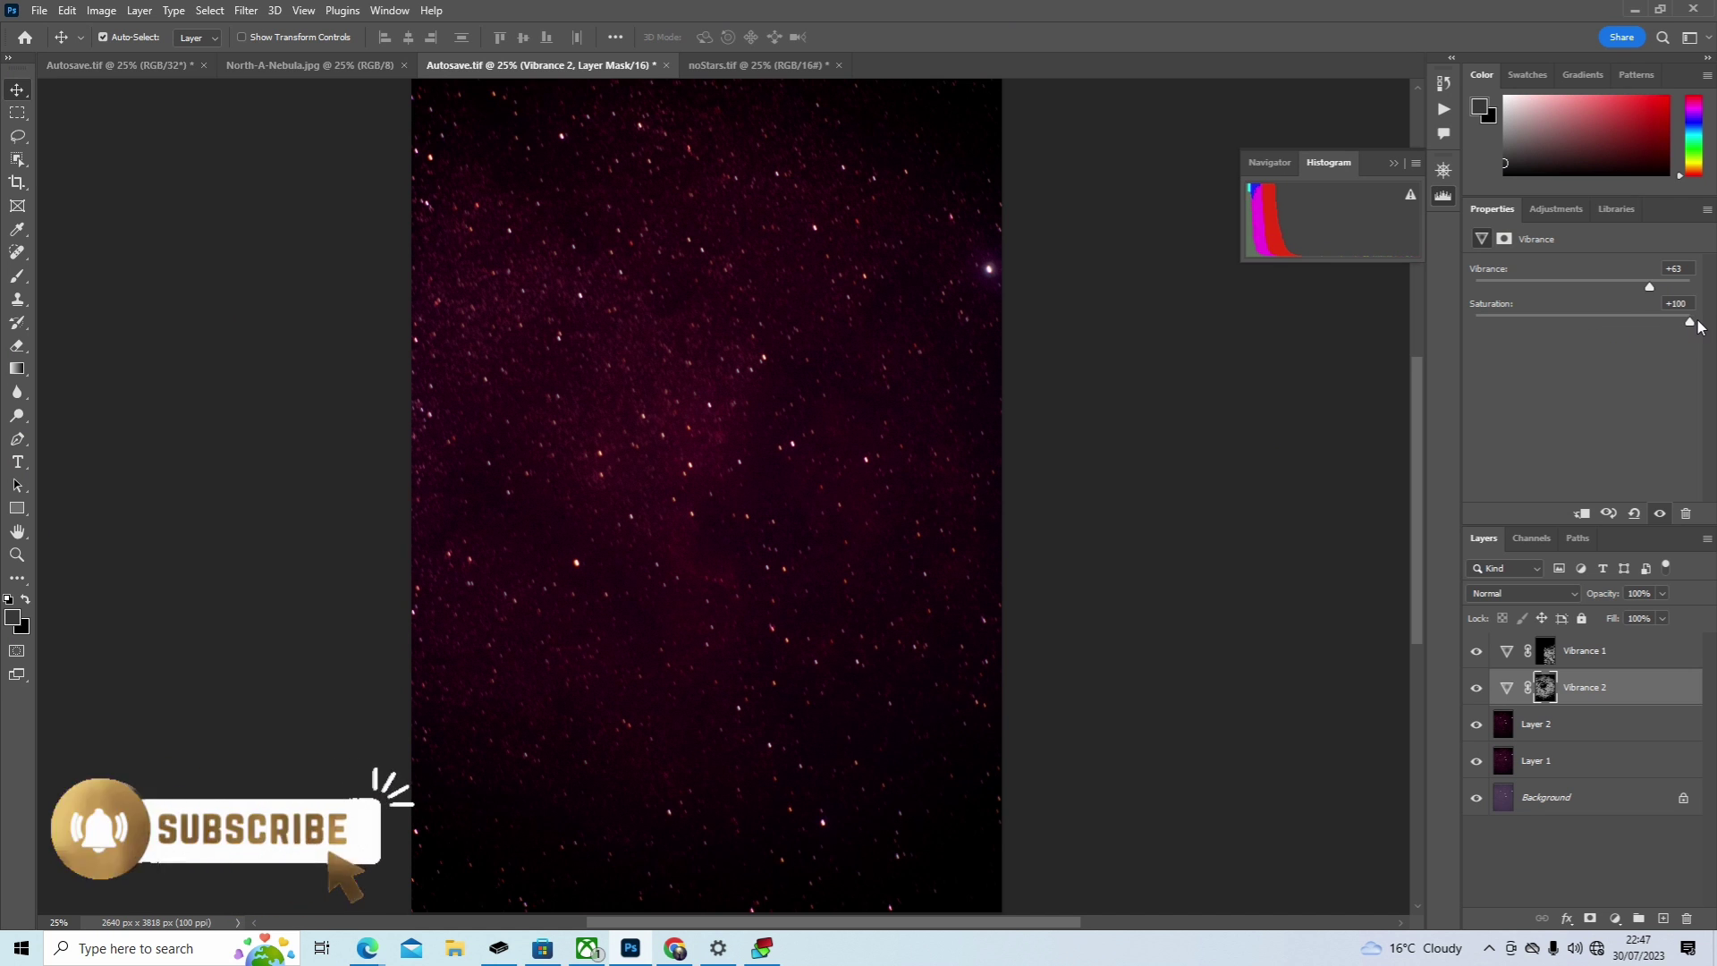
left_click_drag(1525, 329, 1512, 329)
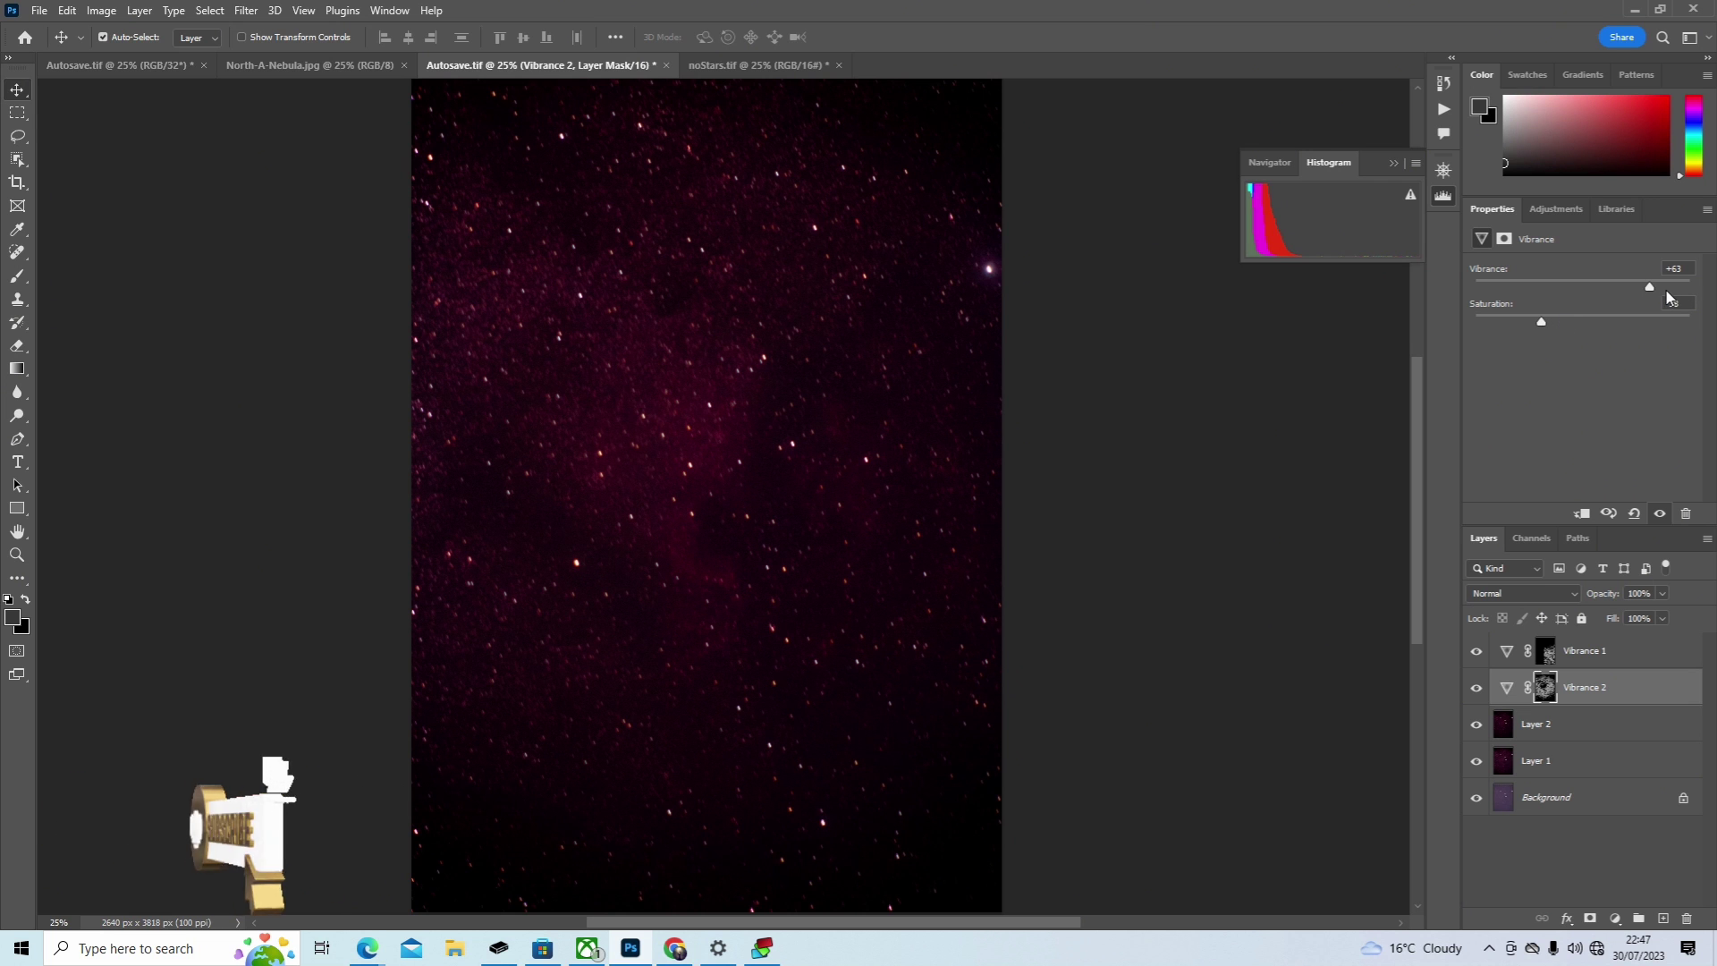
left_click_drag(1650, 284, 1632, 290)
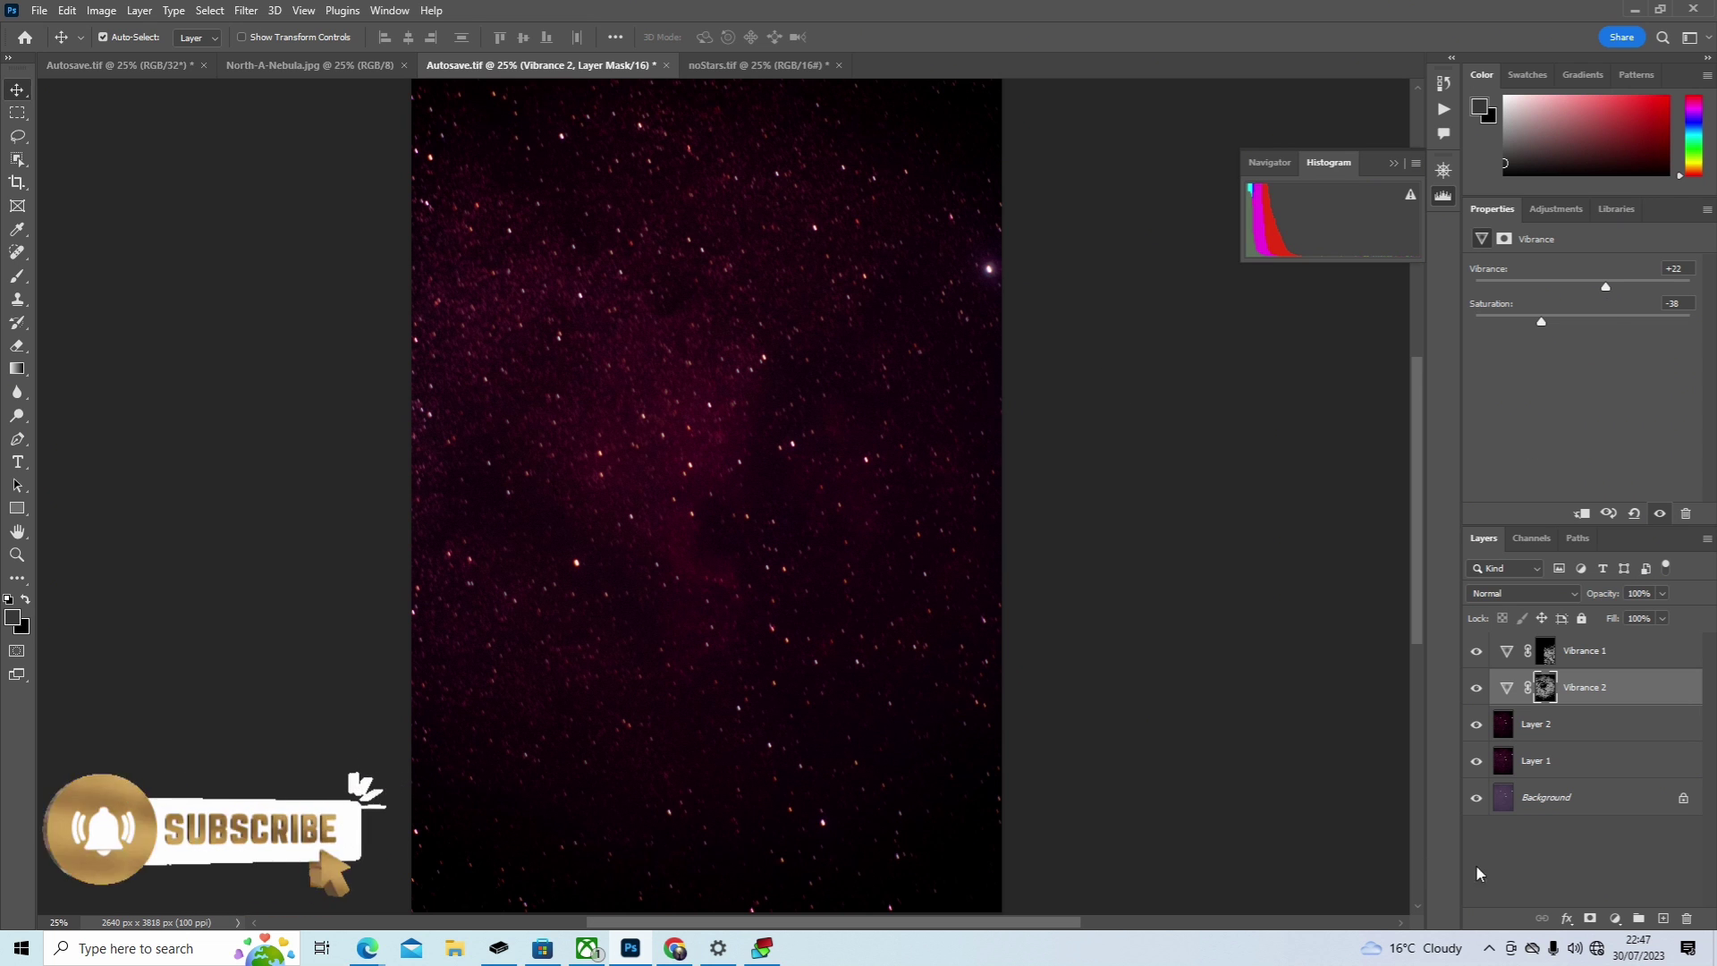
left_click(1551, 724)
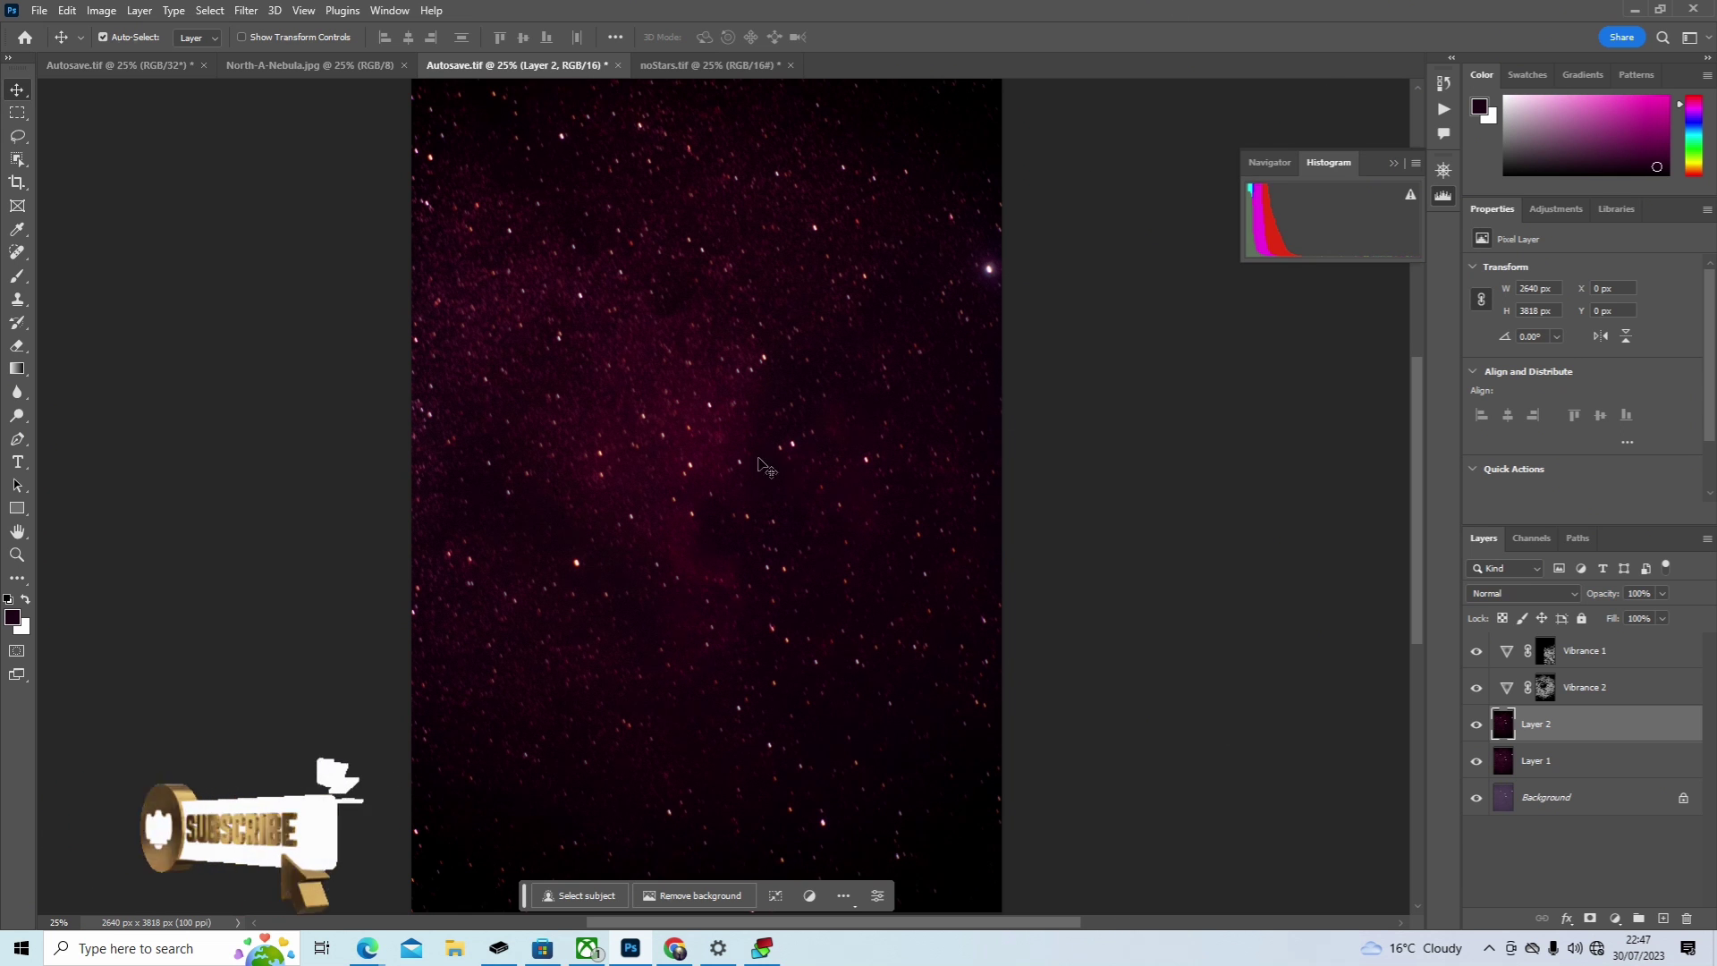
Step: Reselect the nebula with Color Range at fuzziness 34
left_click(204, 14)
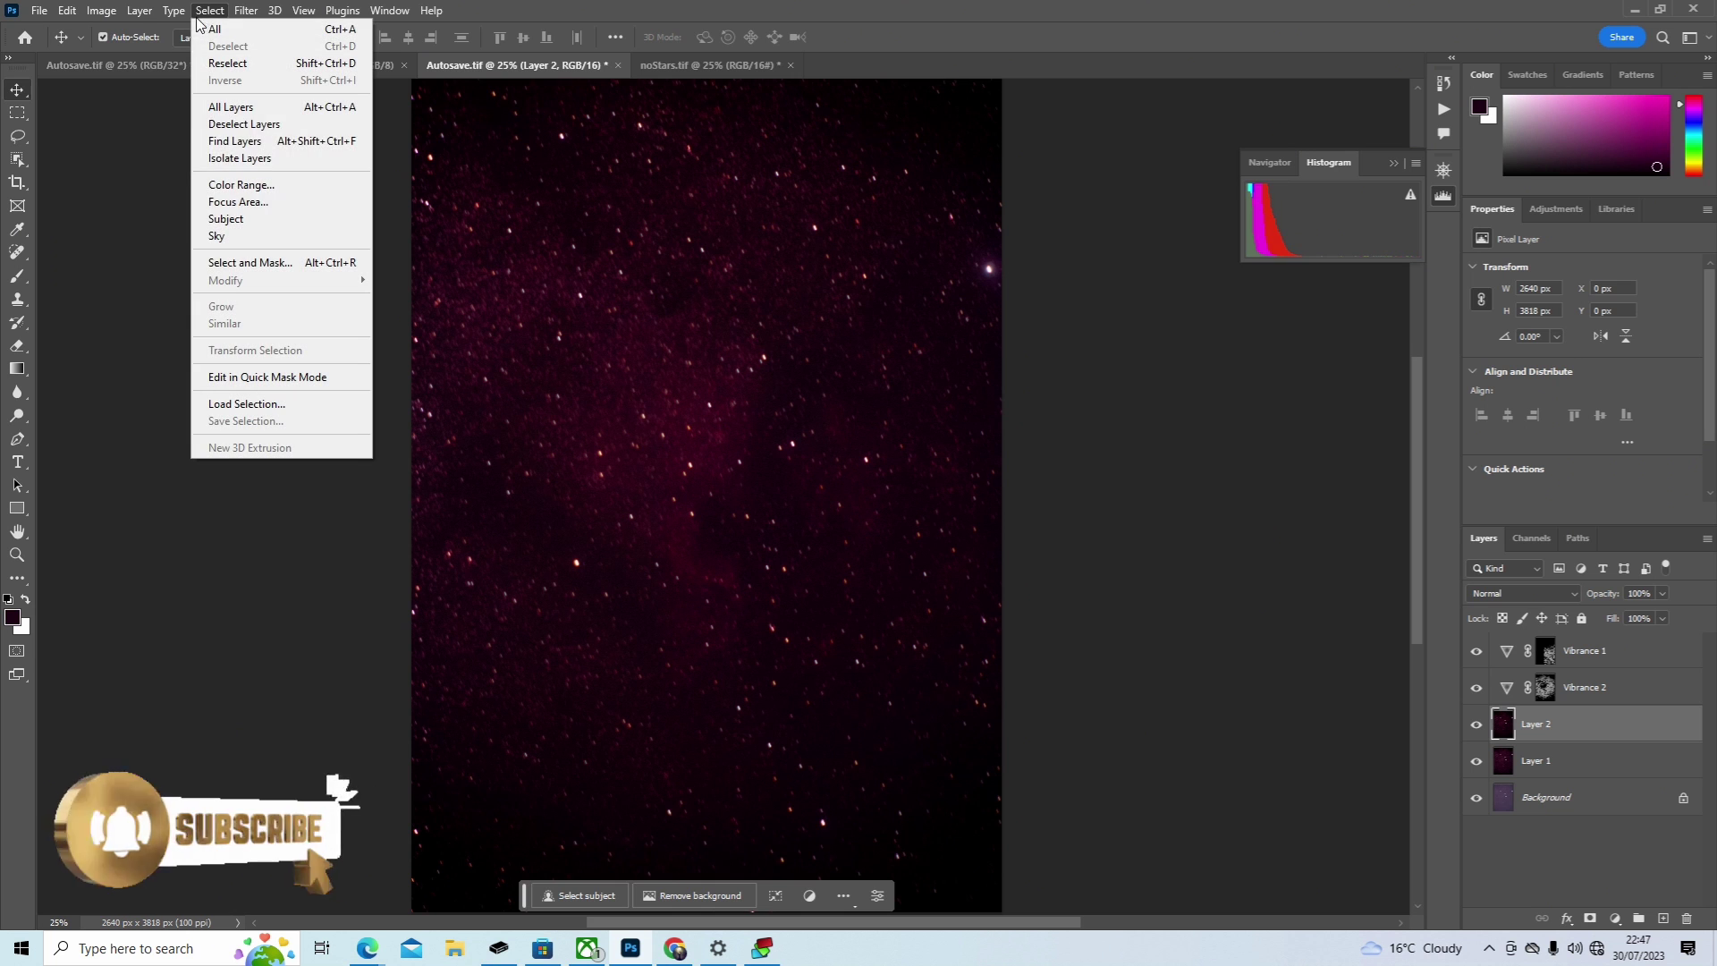
left_click(241, 185)
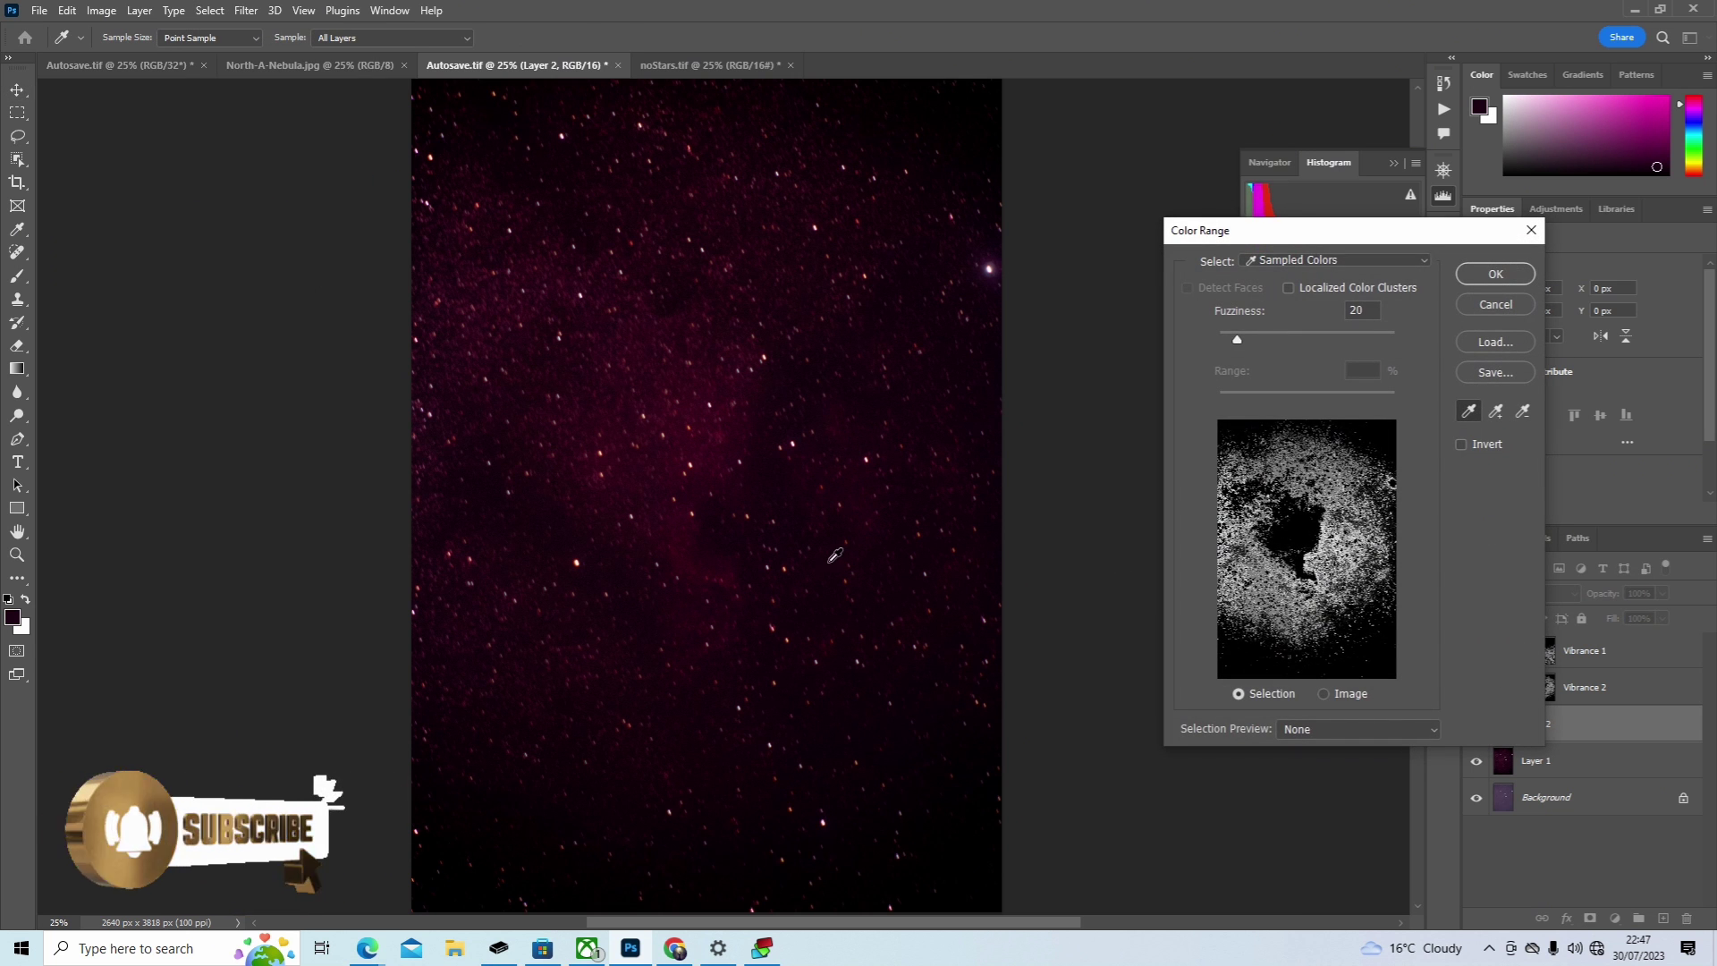
left_click(664, 737)
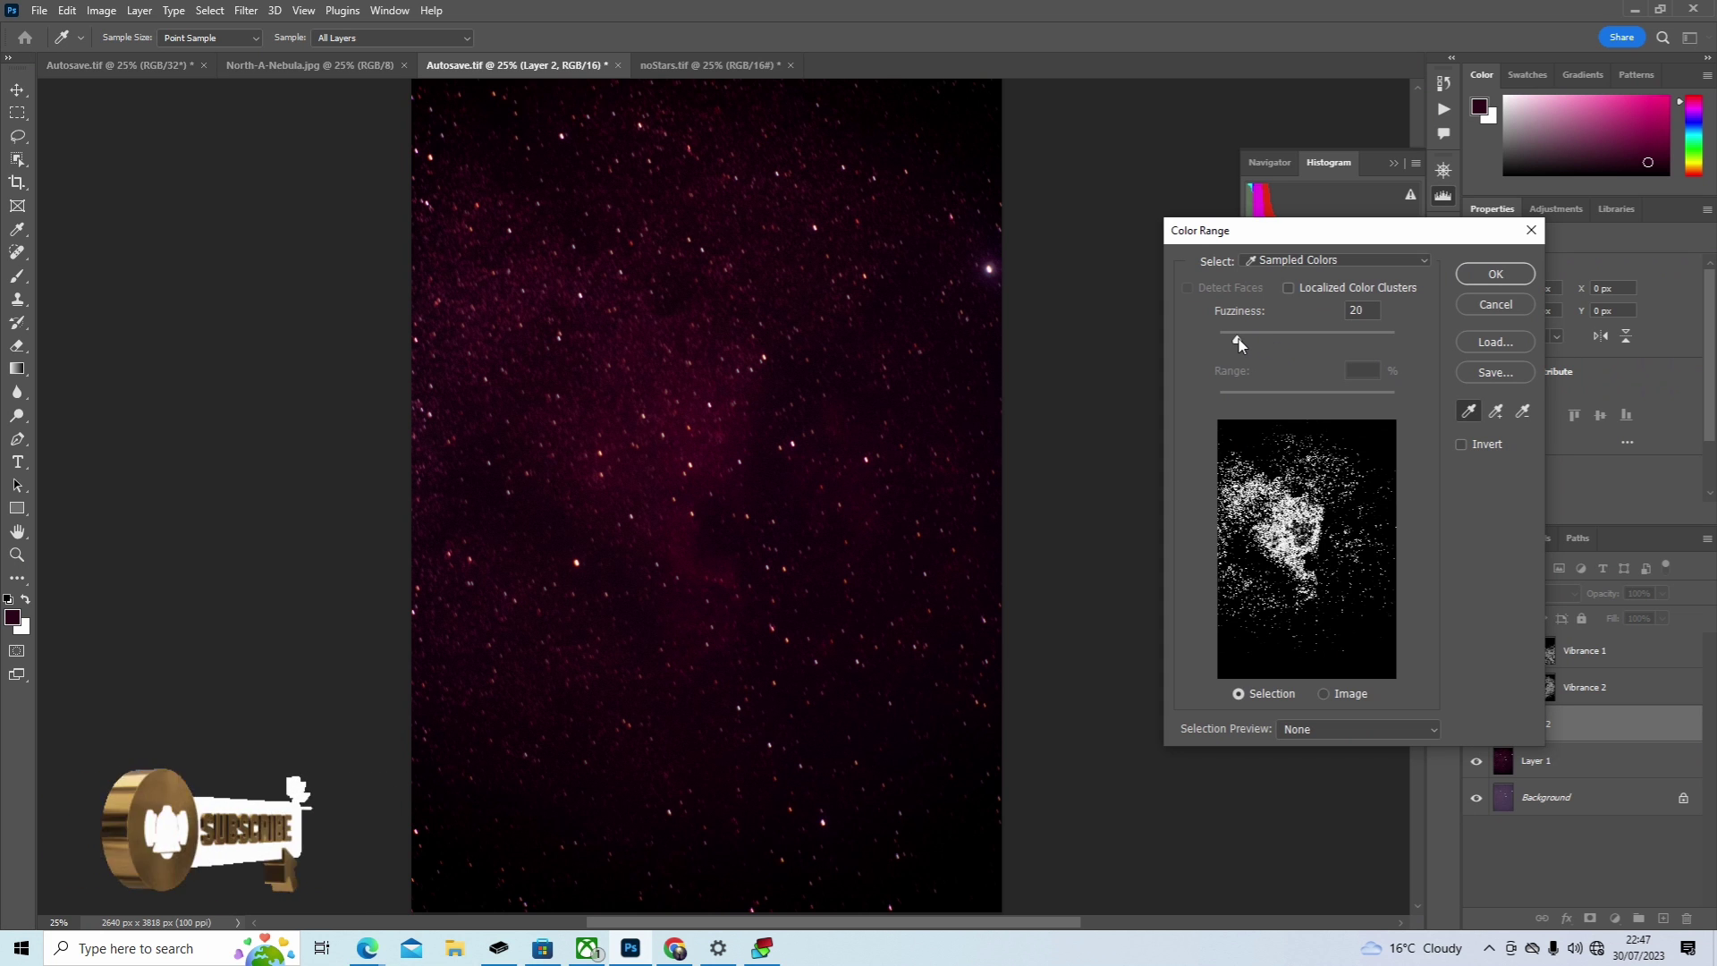
left_click_drag(1244, 340, 1250, 340)
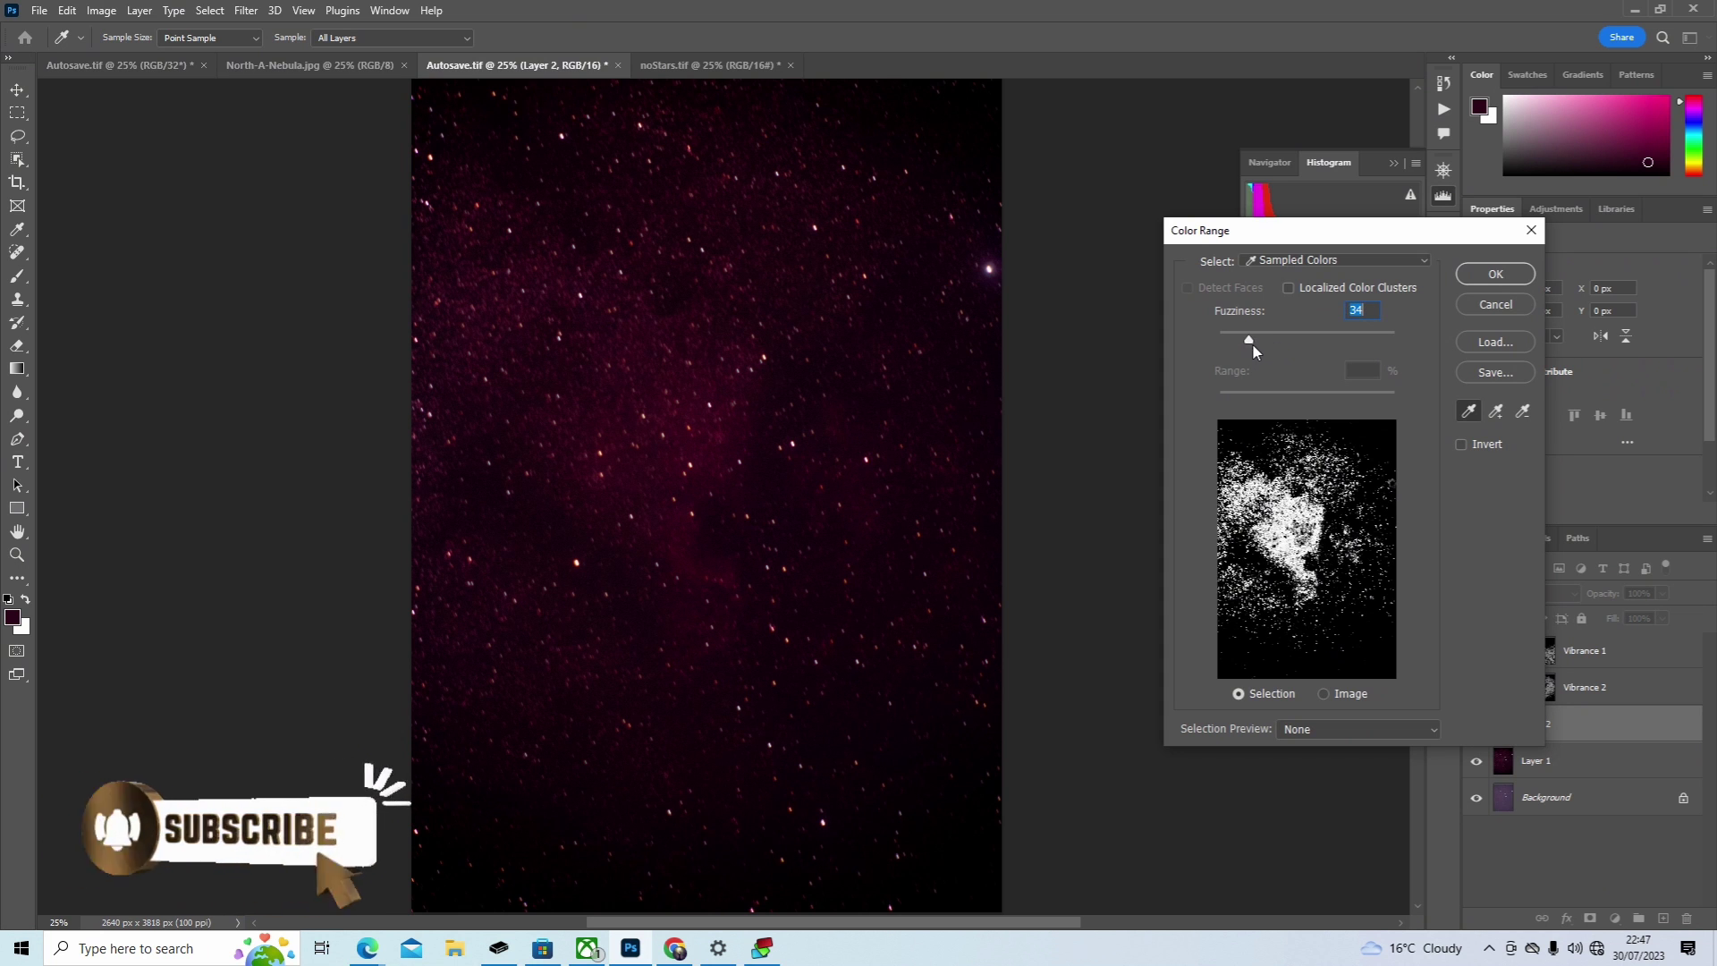
left_click(1495, 275)
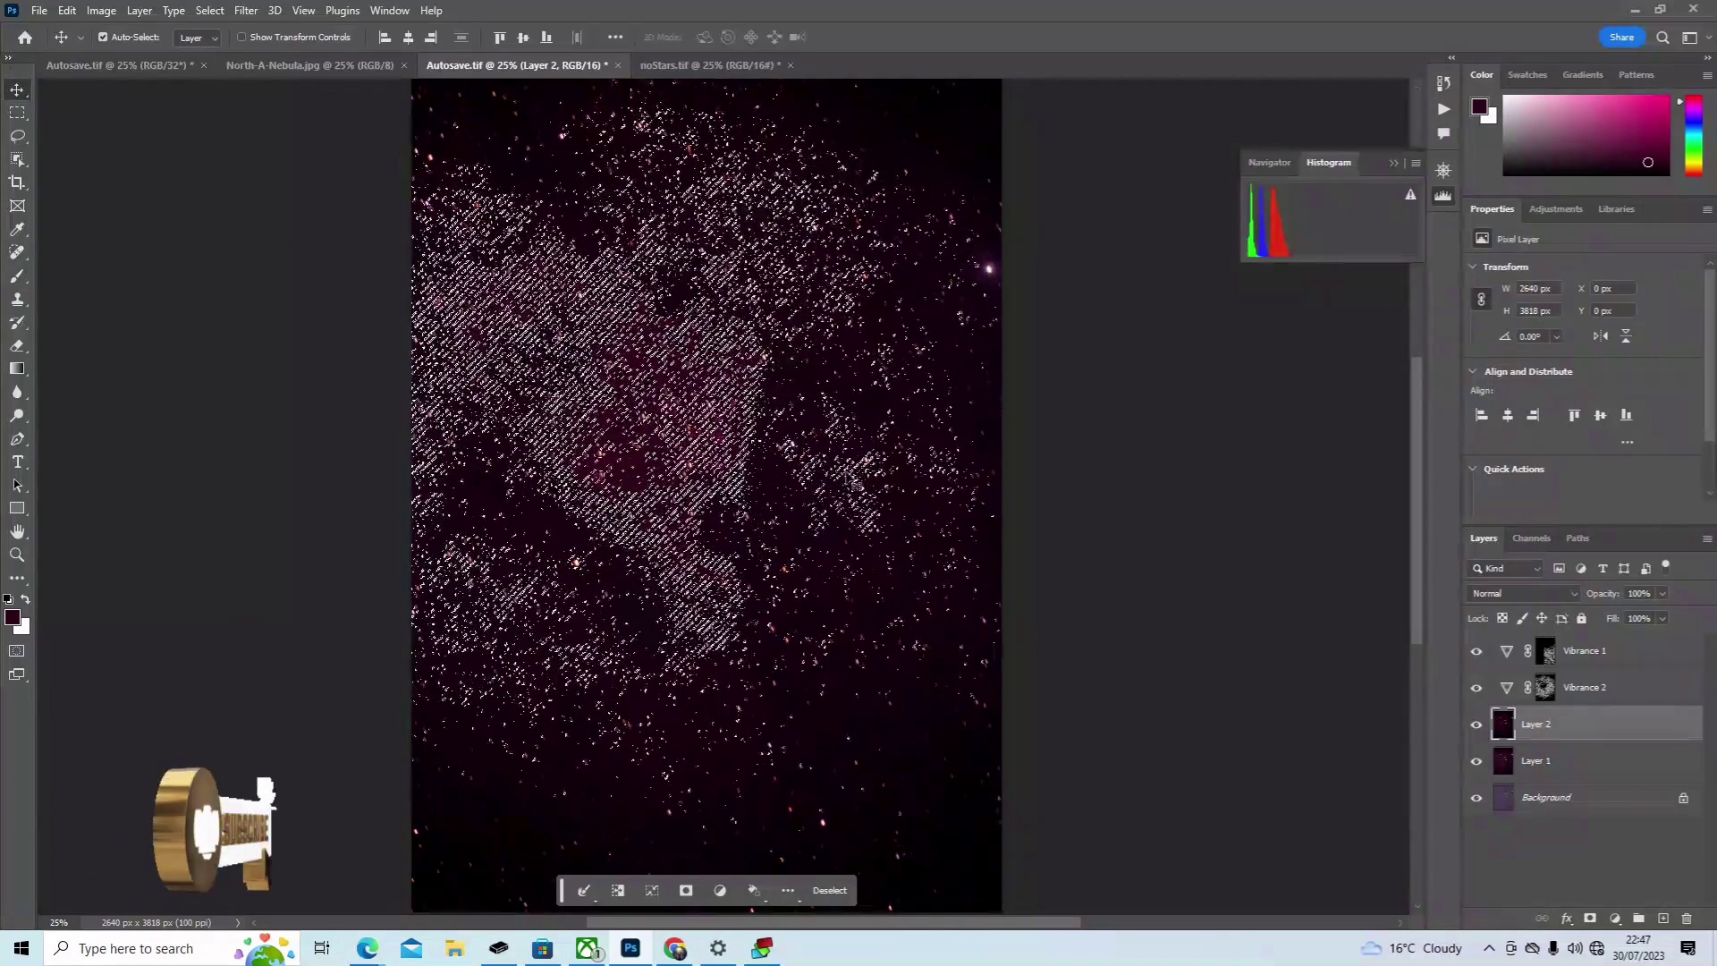
Step: Add a Brightness/Contrast 1 adjustment layer masked to the nebula selection
left_click(143, 17)
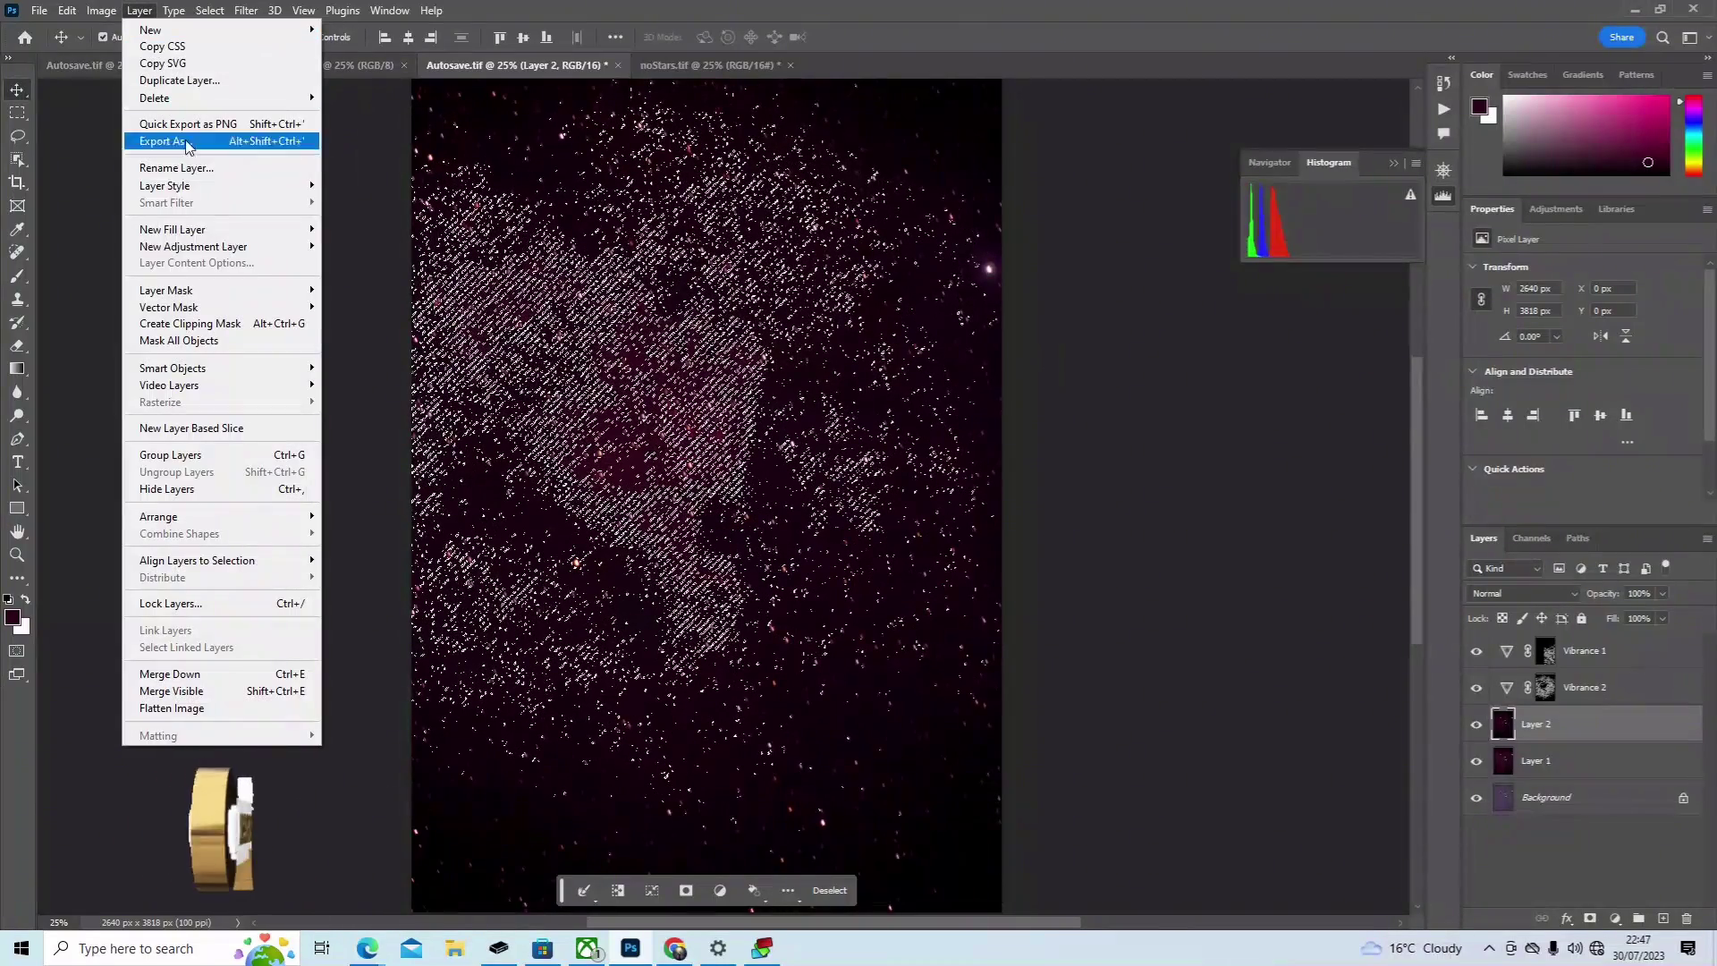
mouse_move(255, 255)
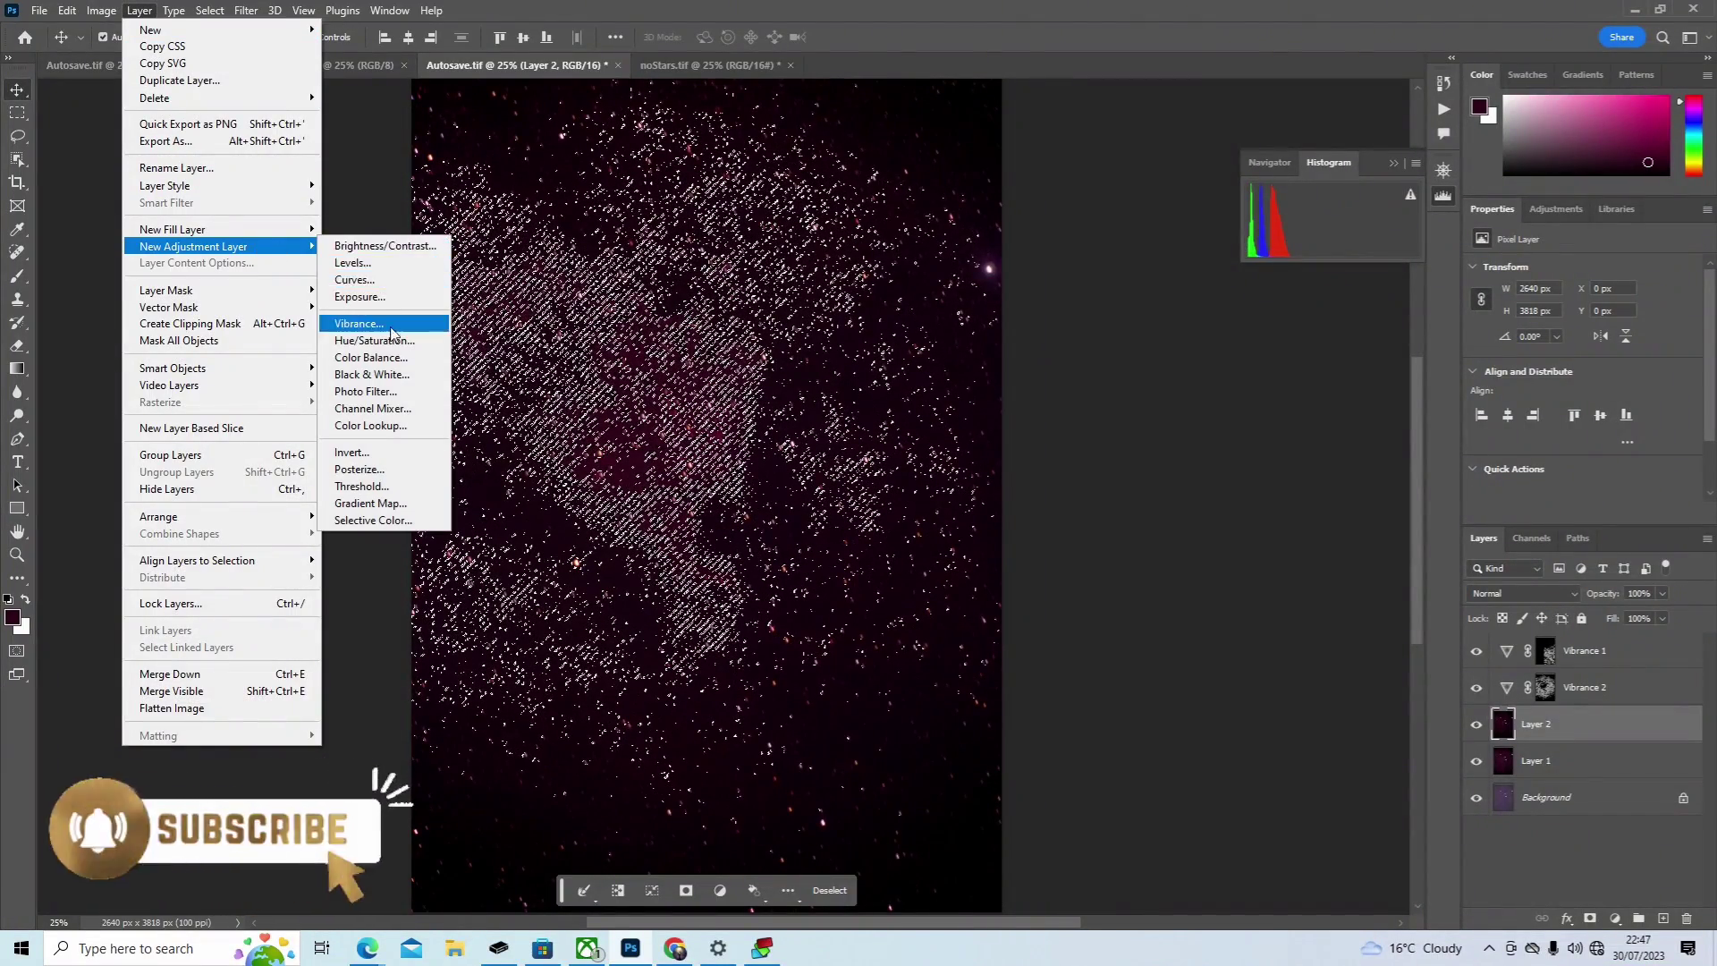
left_click(394, 251)
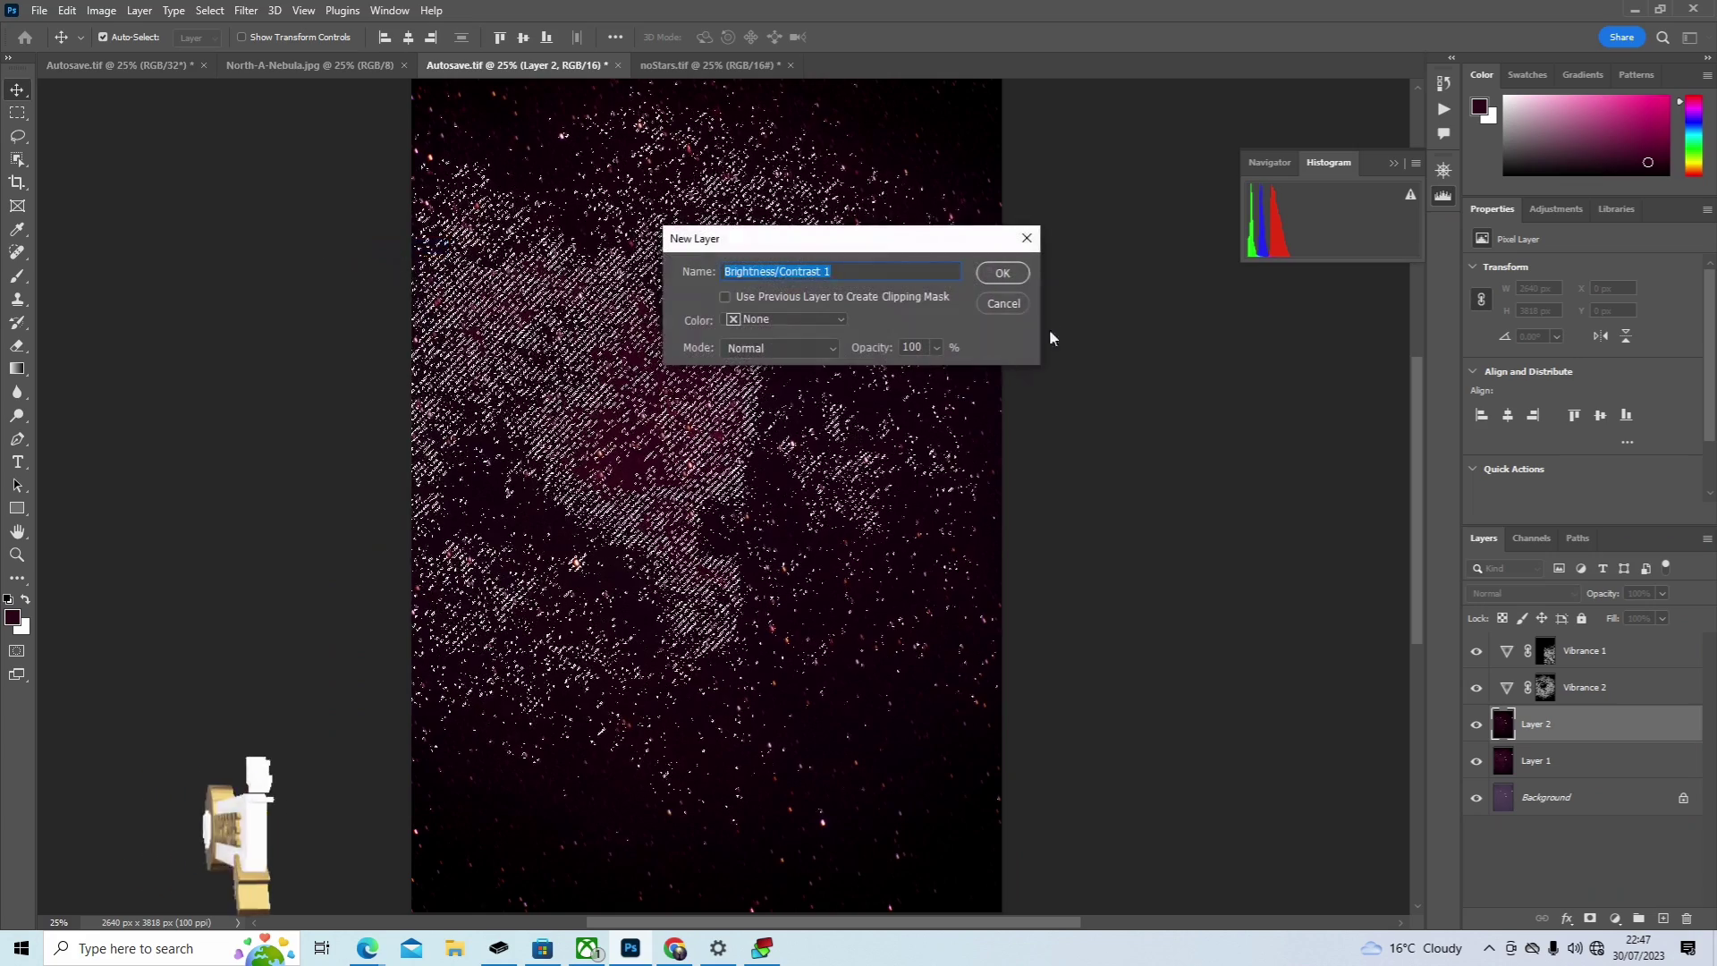
left_click(1019, 273)
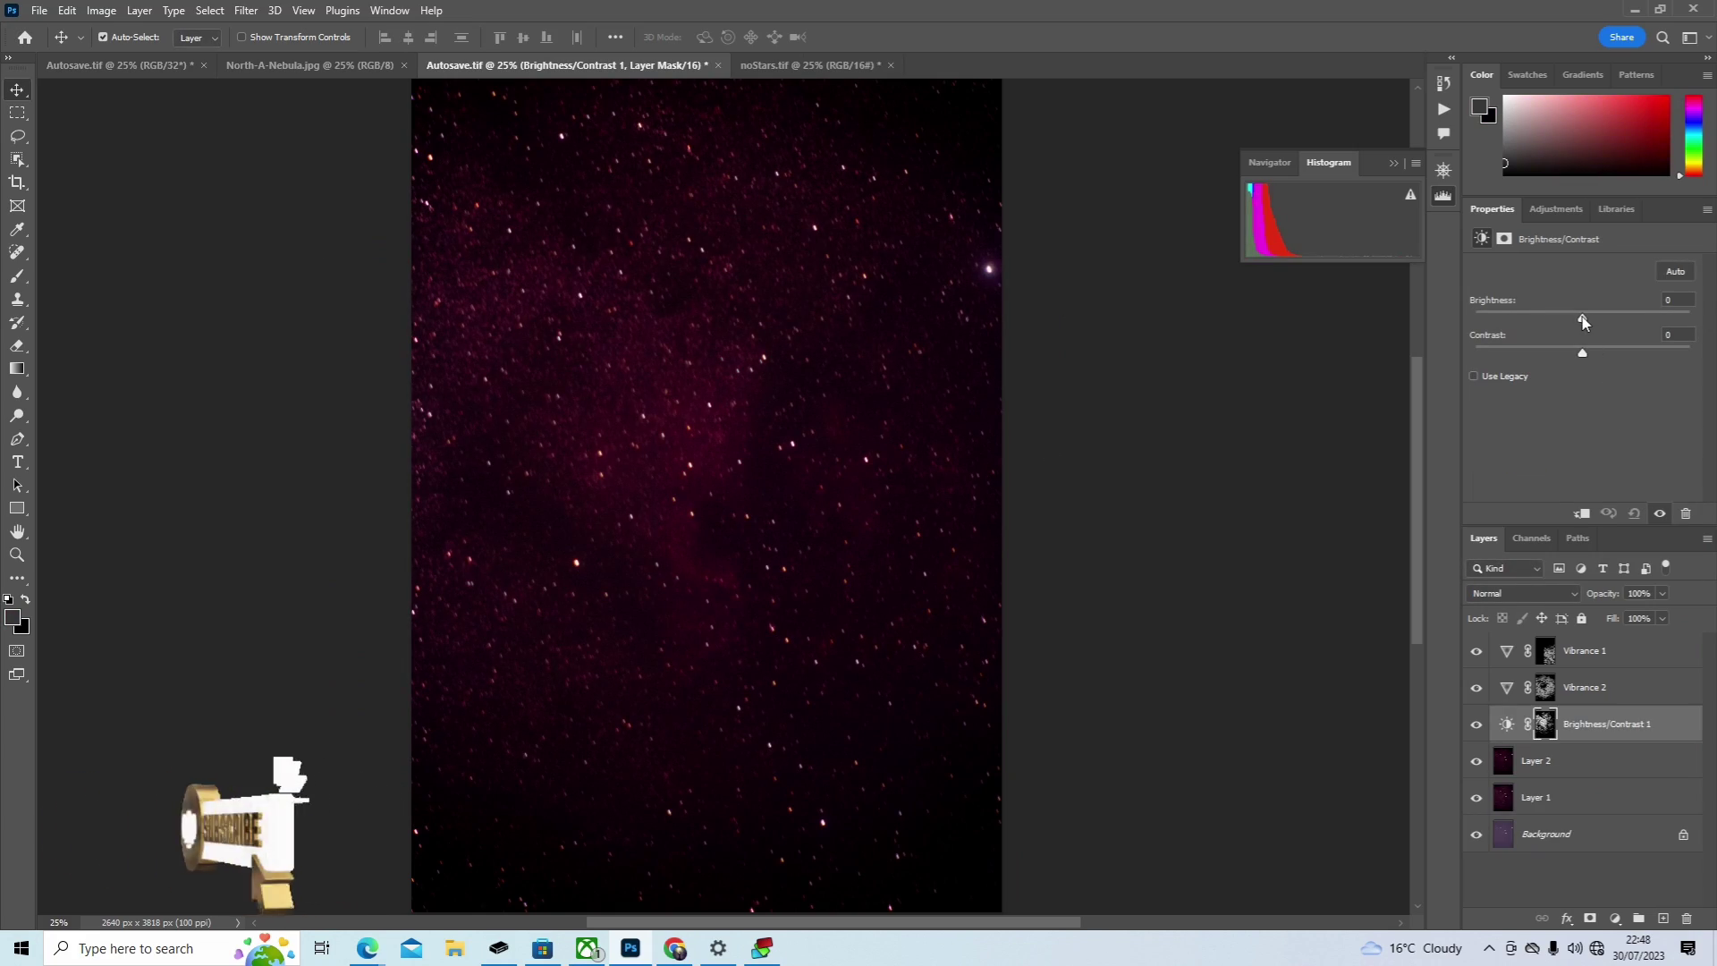
Step: Set Brightness/Contrast 1 to brightness 14 and contrast 17 on the nebula area
left_click_drag(1528, 320, 1591, 317)
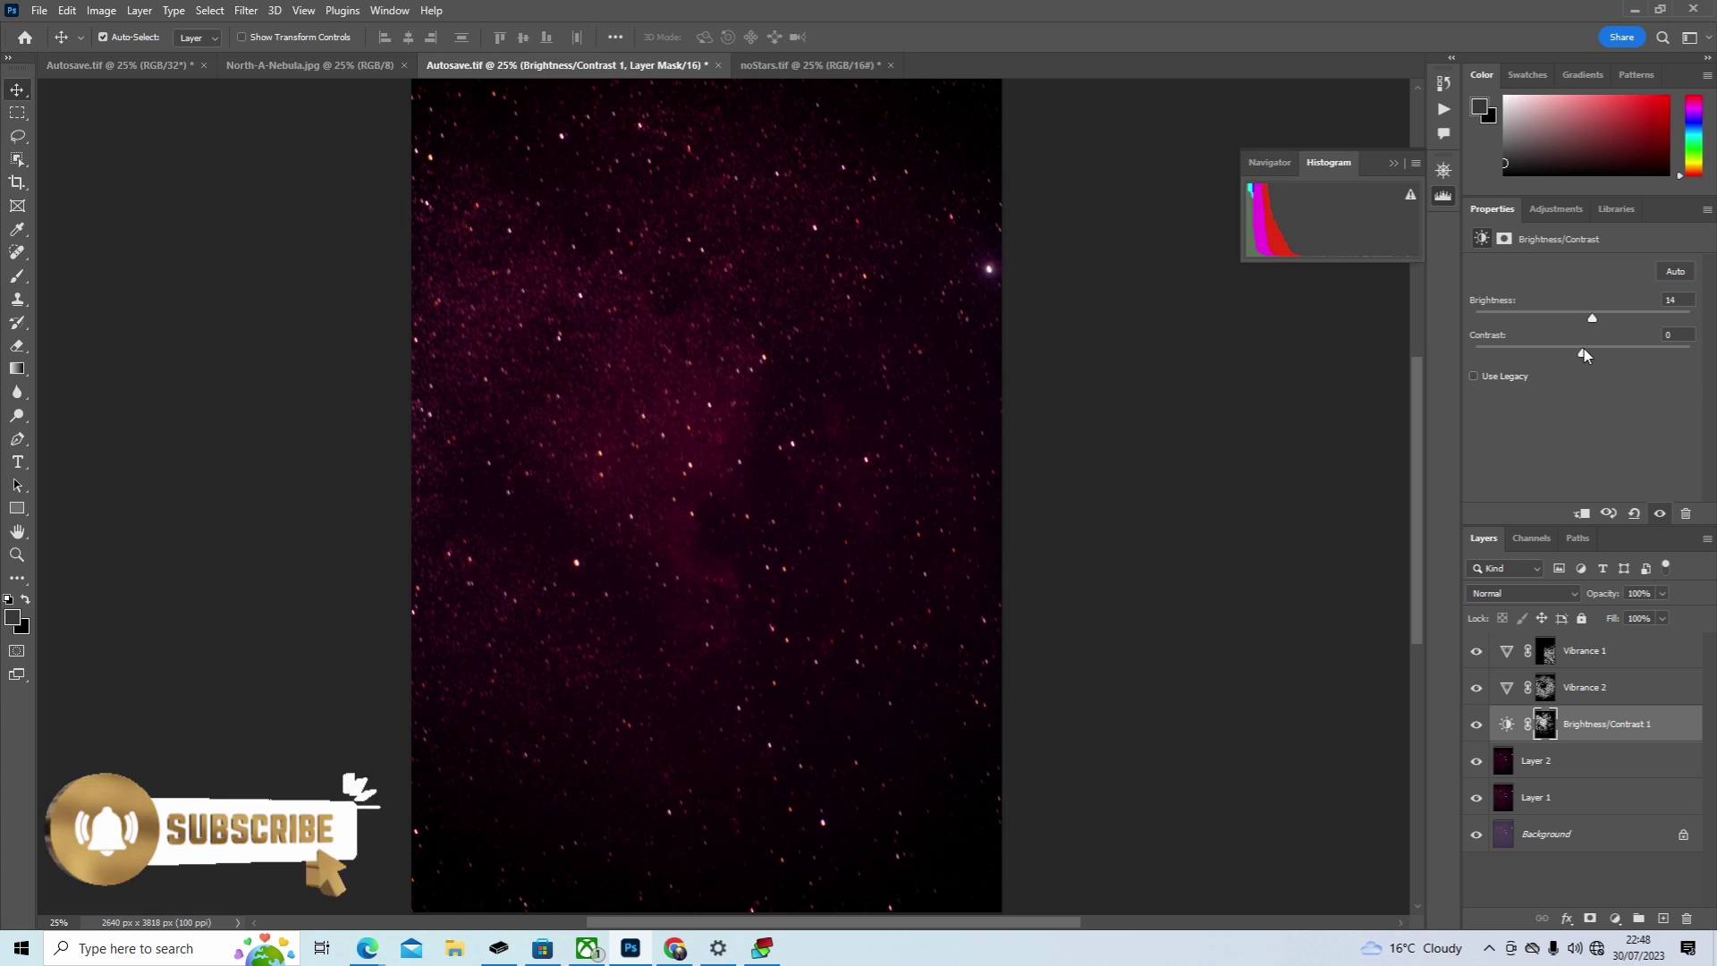
left_click_drag(1582, 354, 1553, 356)
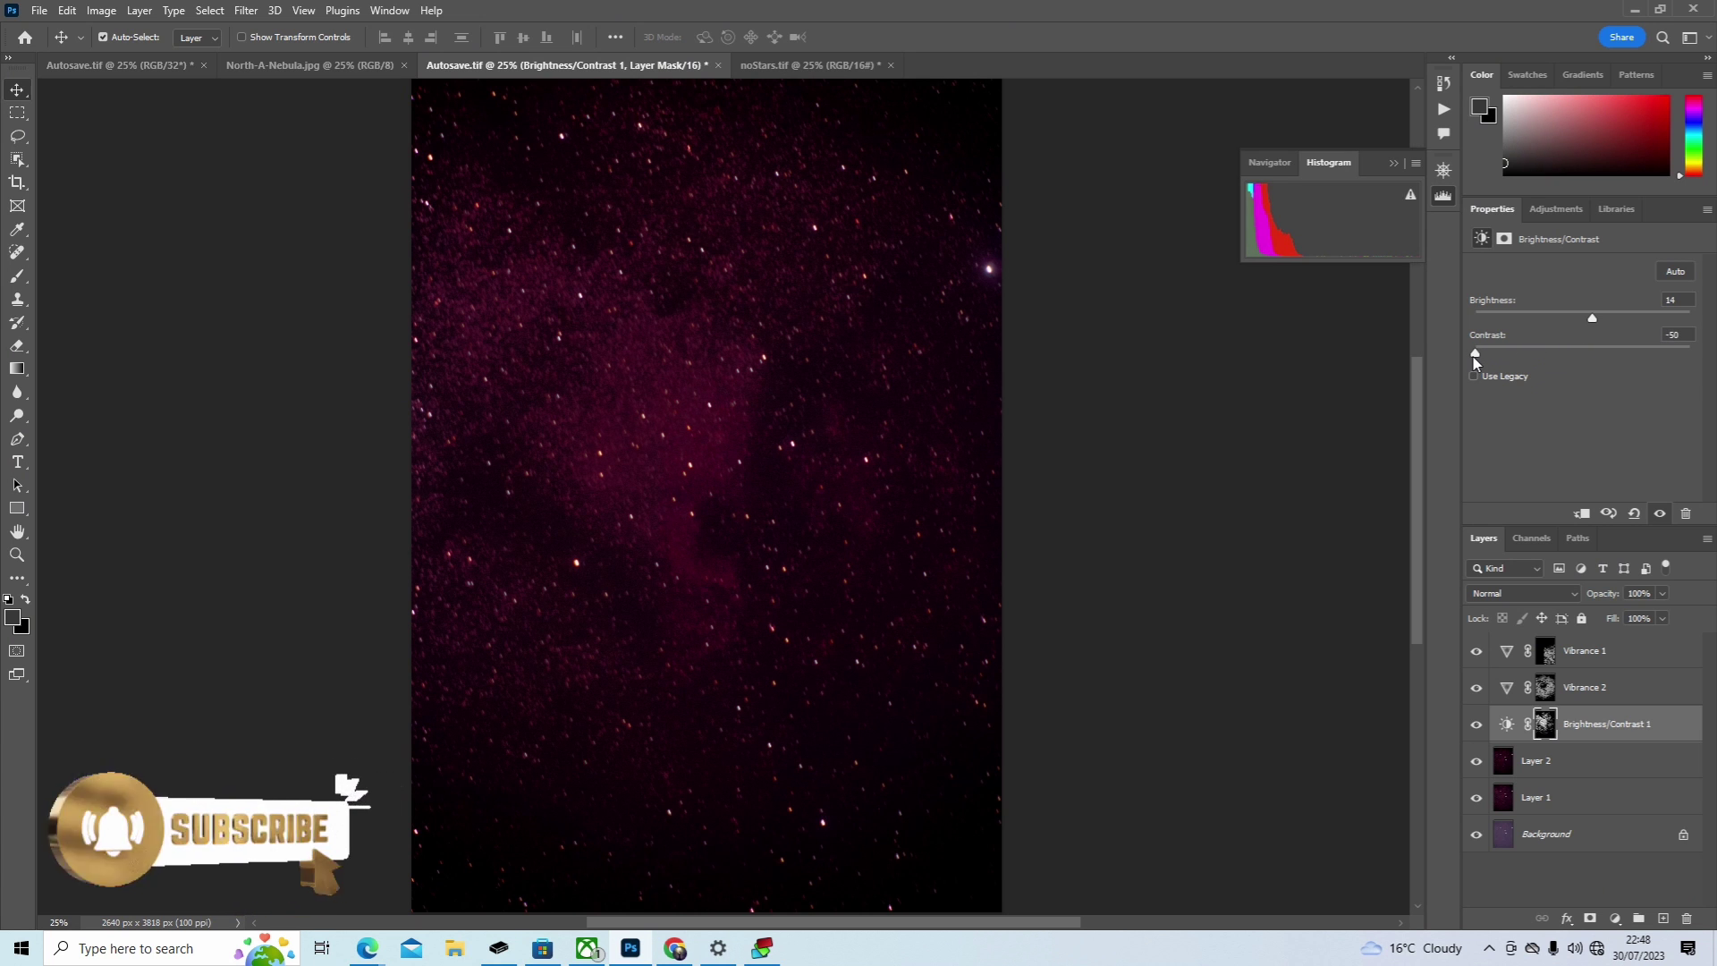
left_click_drag(1476, 360, 1527, 369)
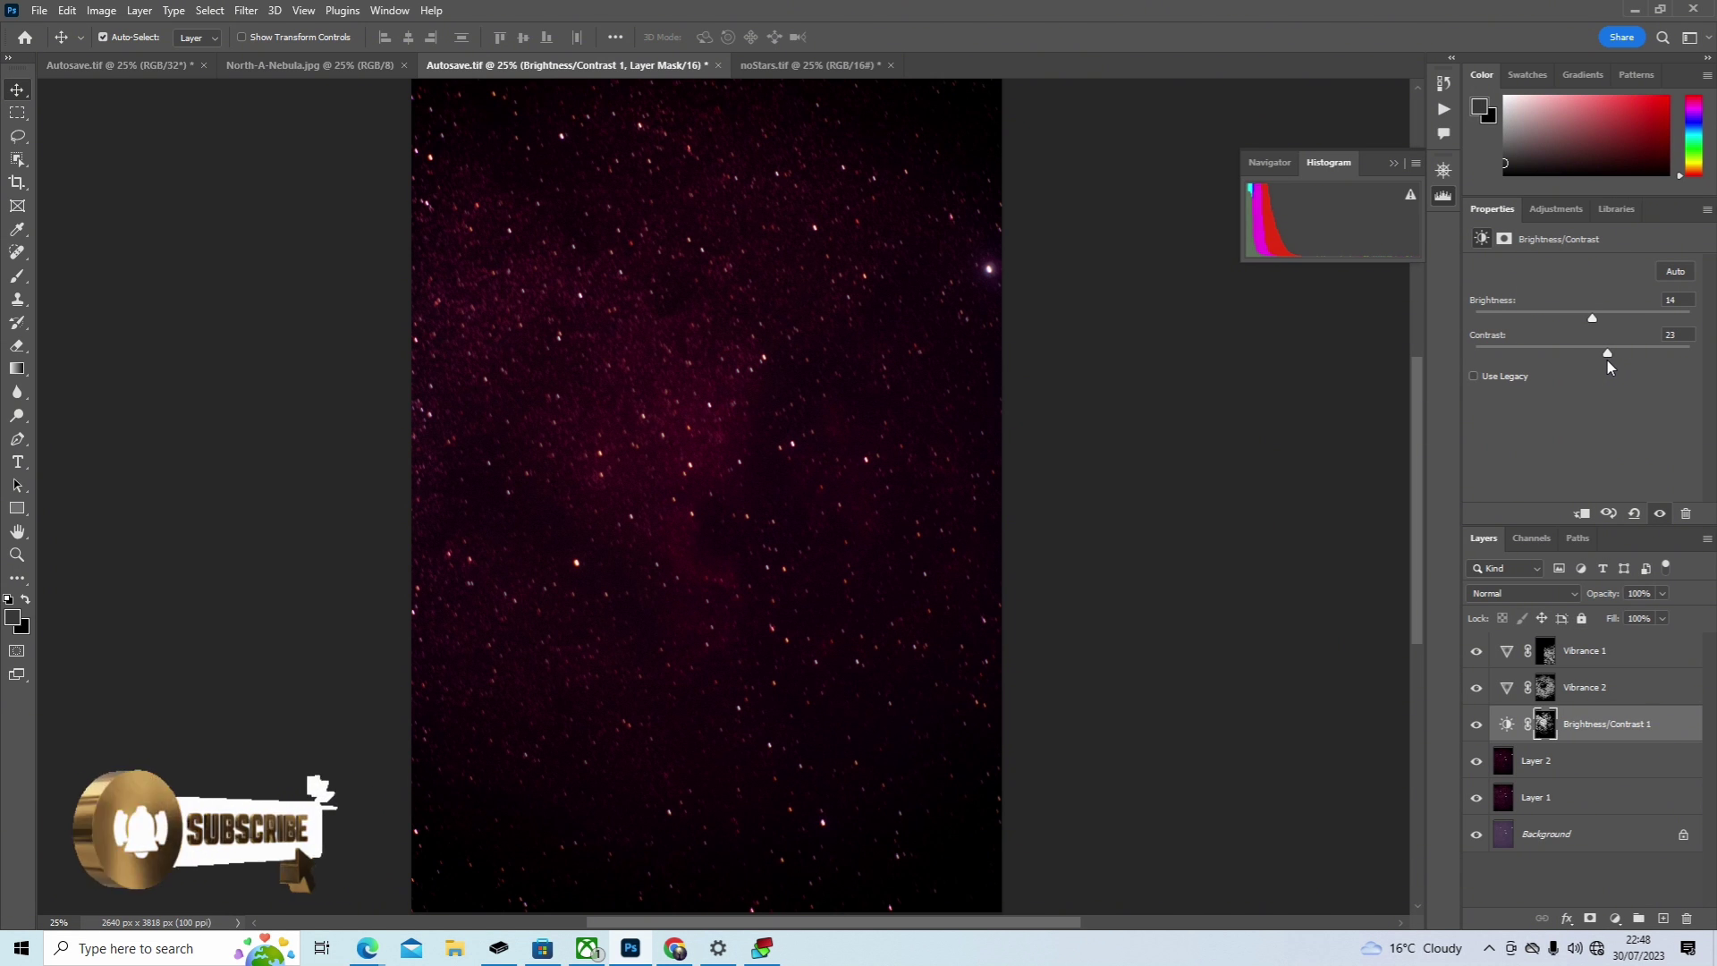
left_click_drag(1597, 367, 1588, 338)
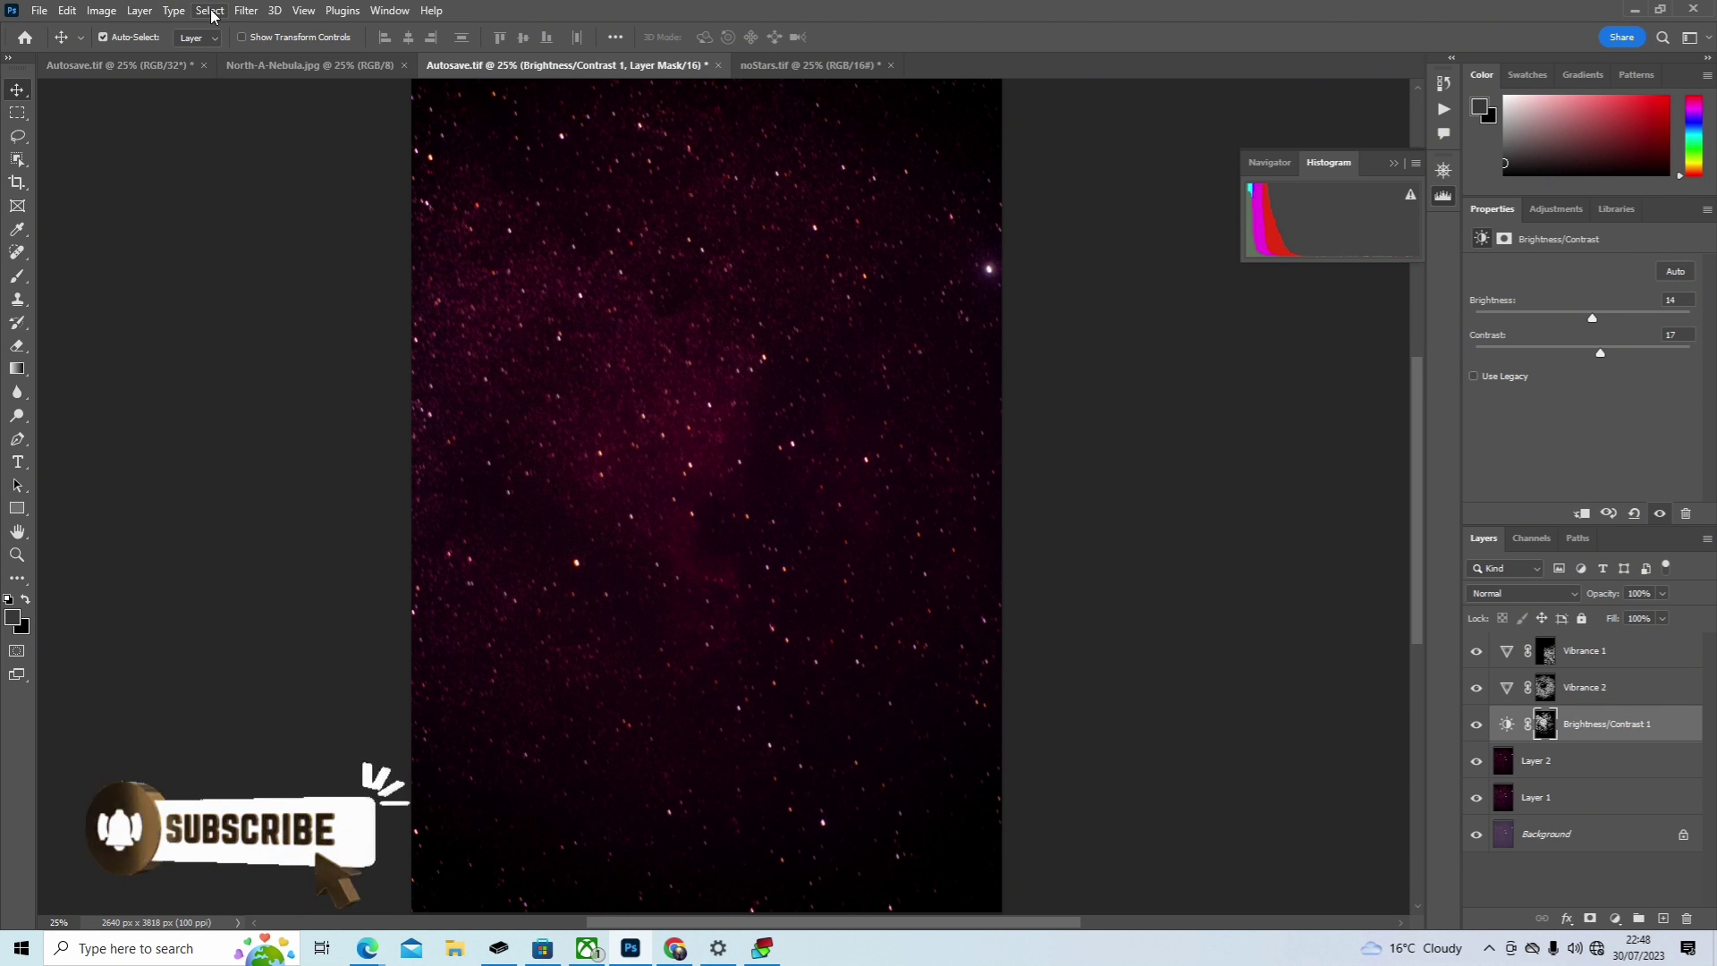
Step: On Layer 2, select the nebula's red glow with Color Range
left_click(1547, 756)
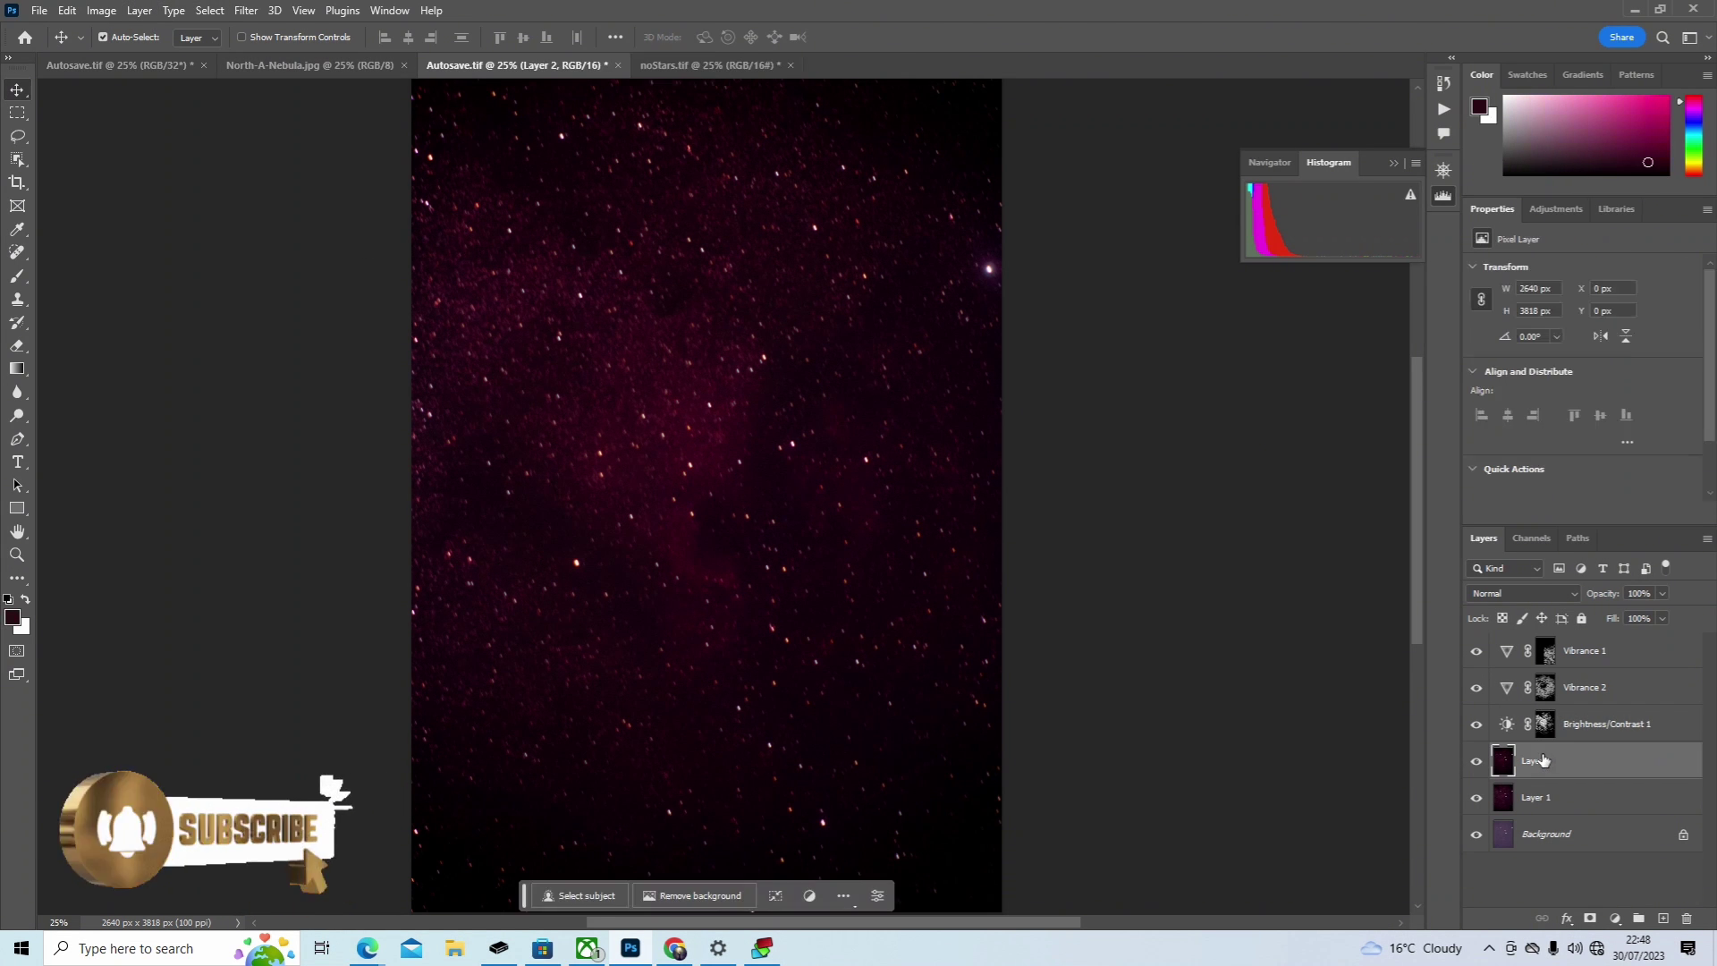
left_click(207, 10)
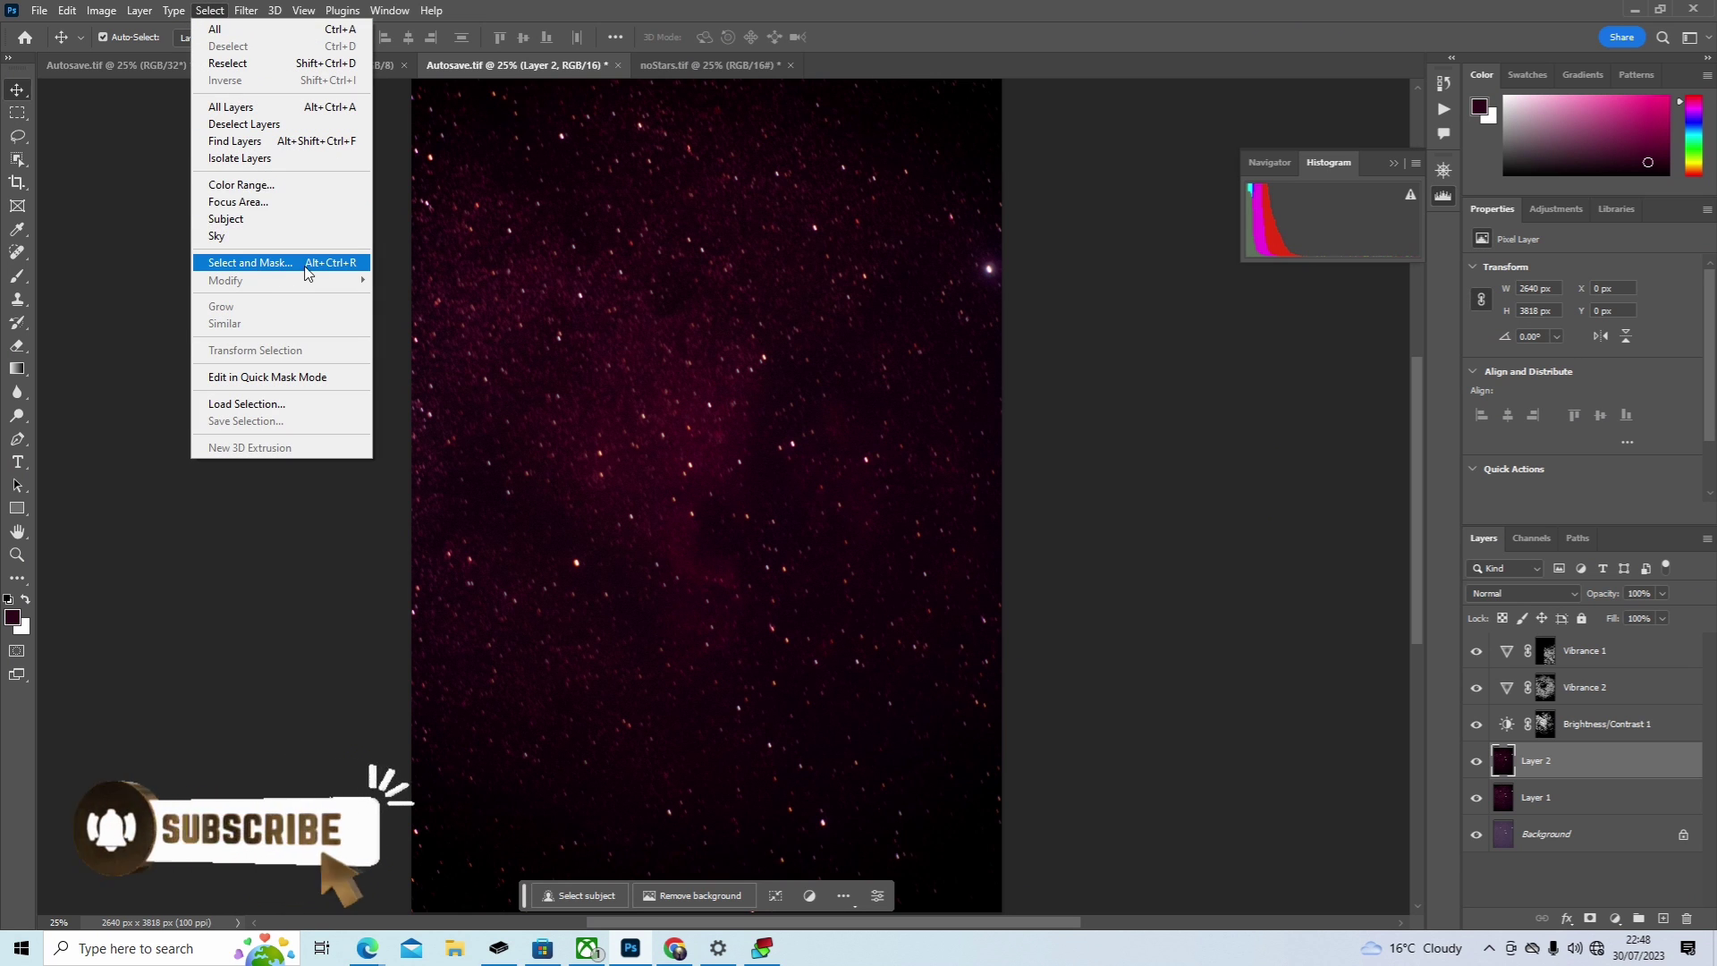
left_click(259, 186)
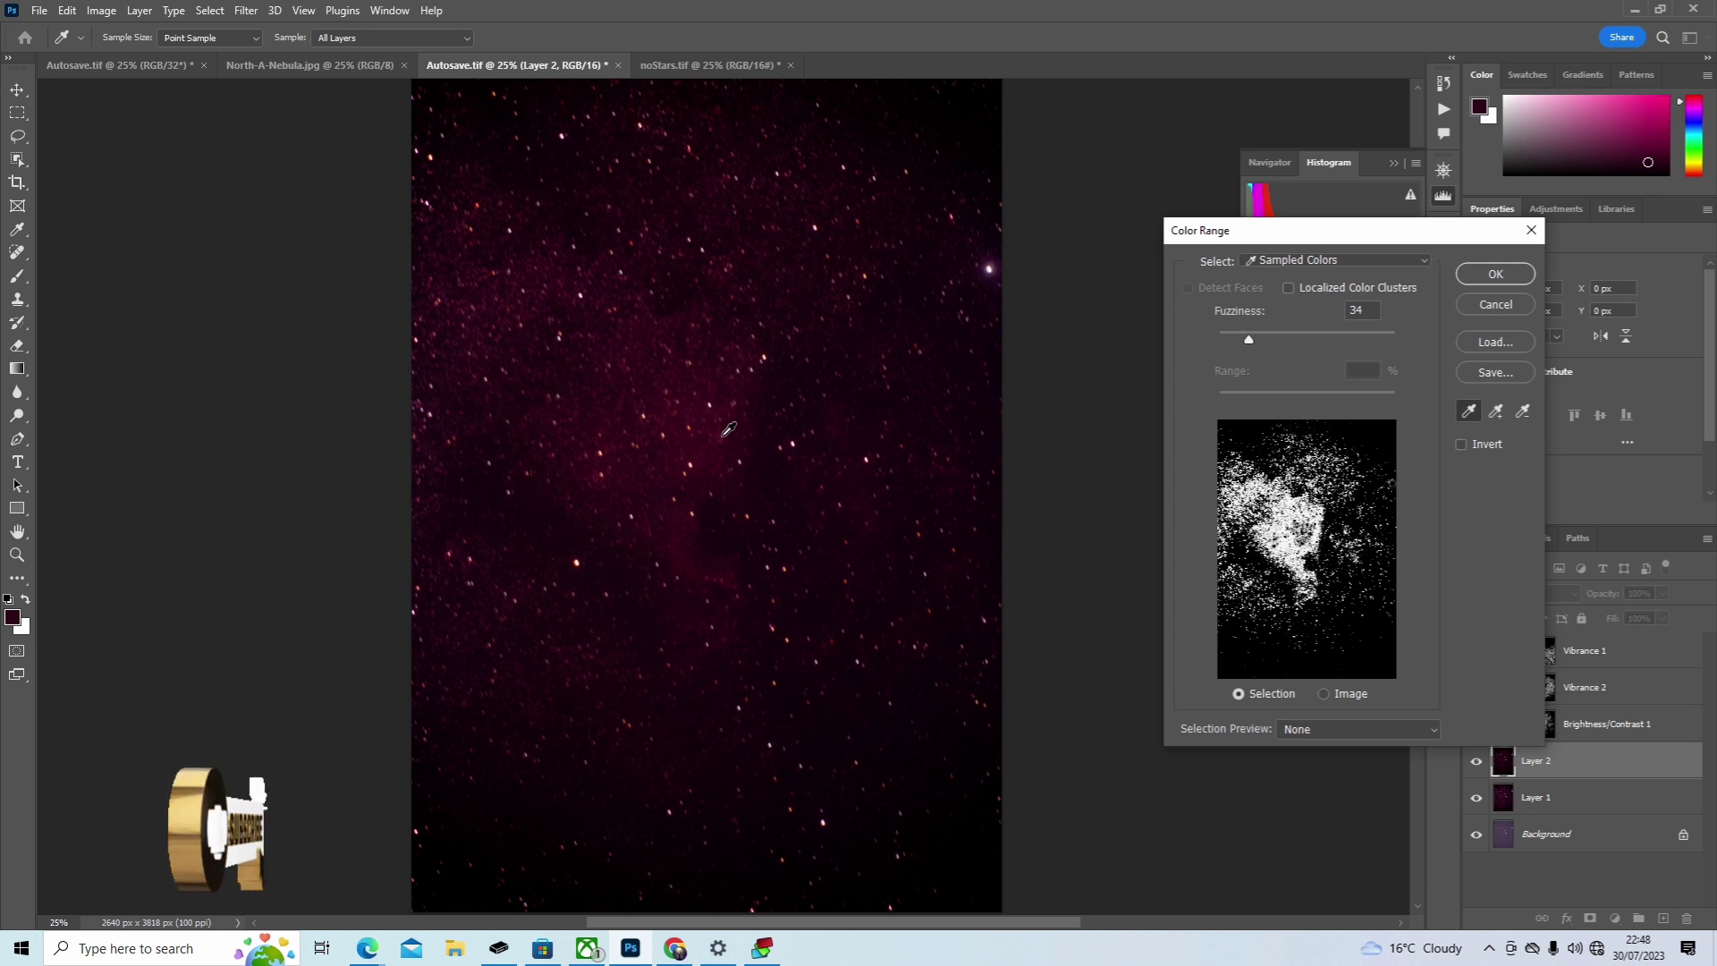
left_click(724, 431)
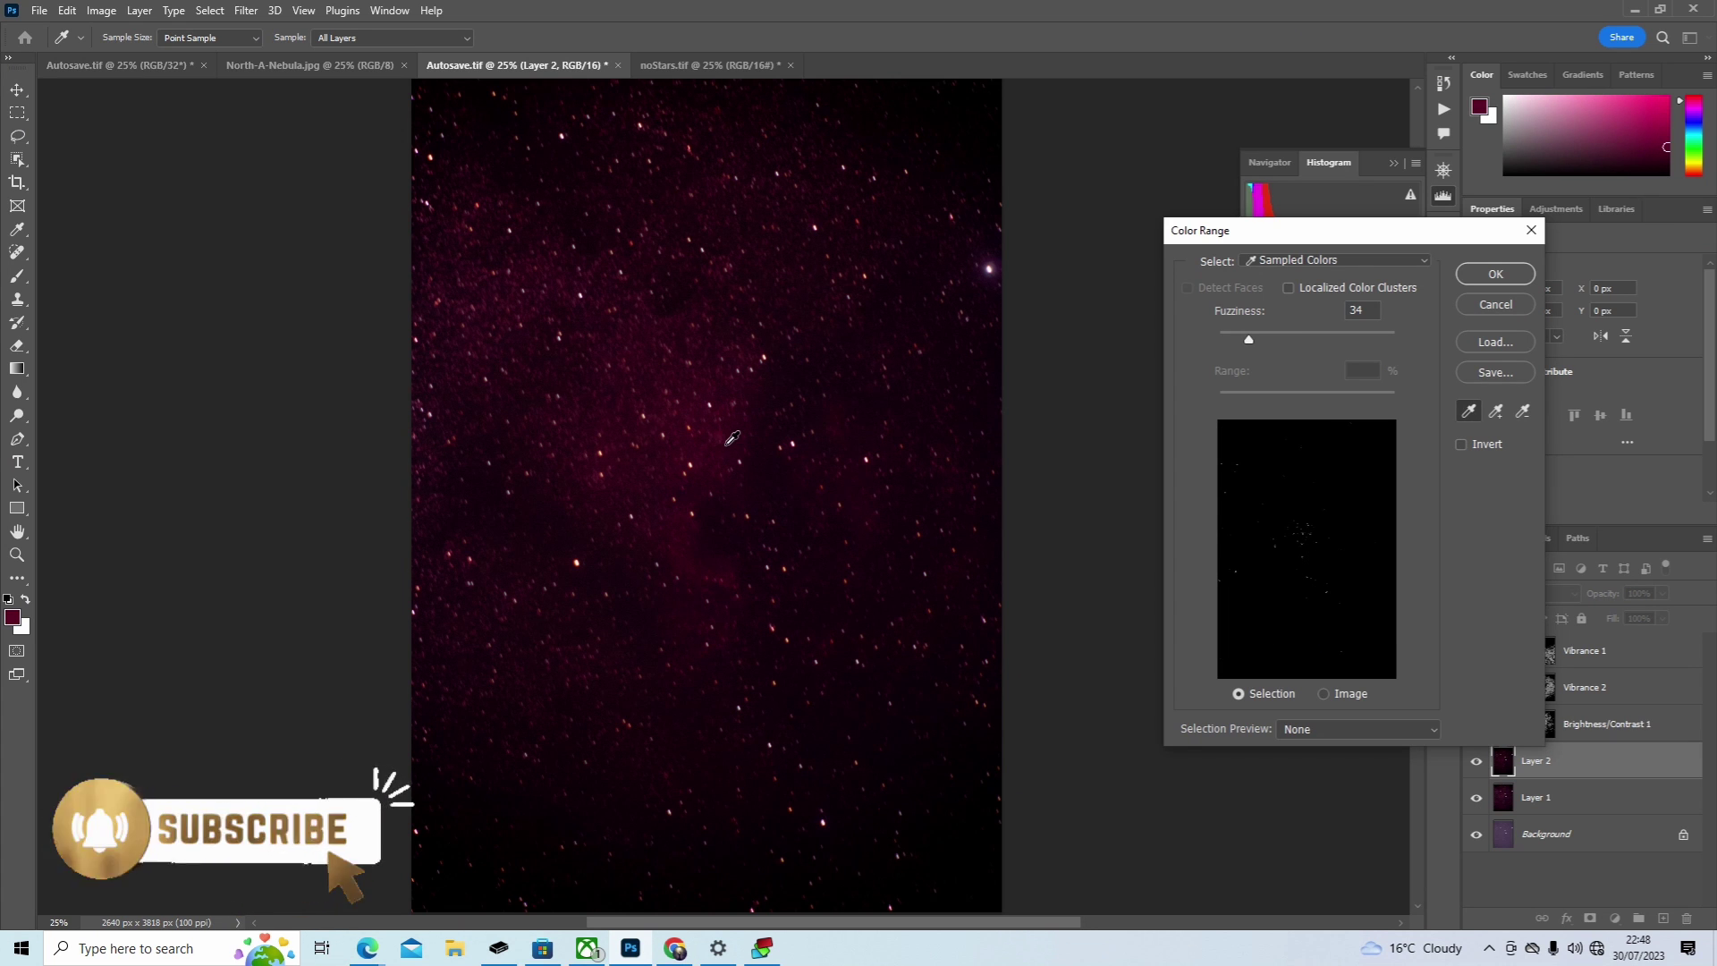
left_click(727, 443)
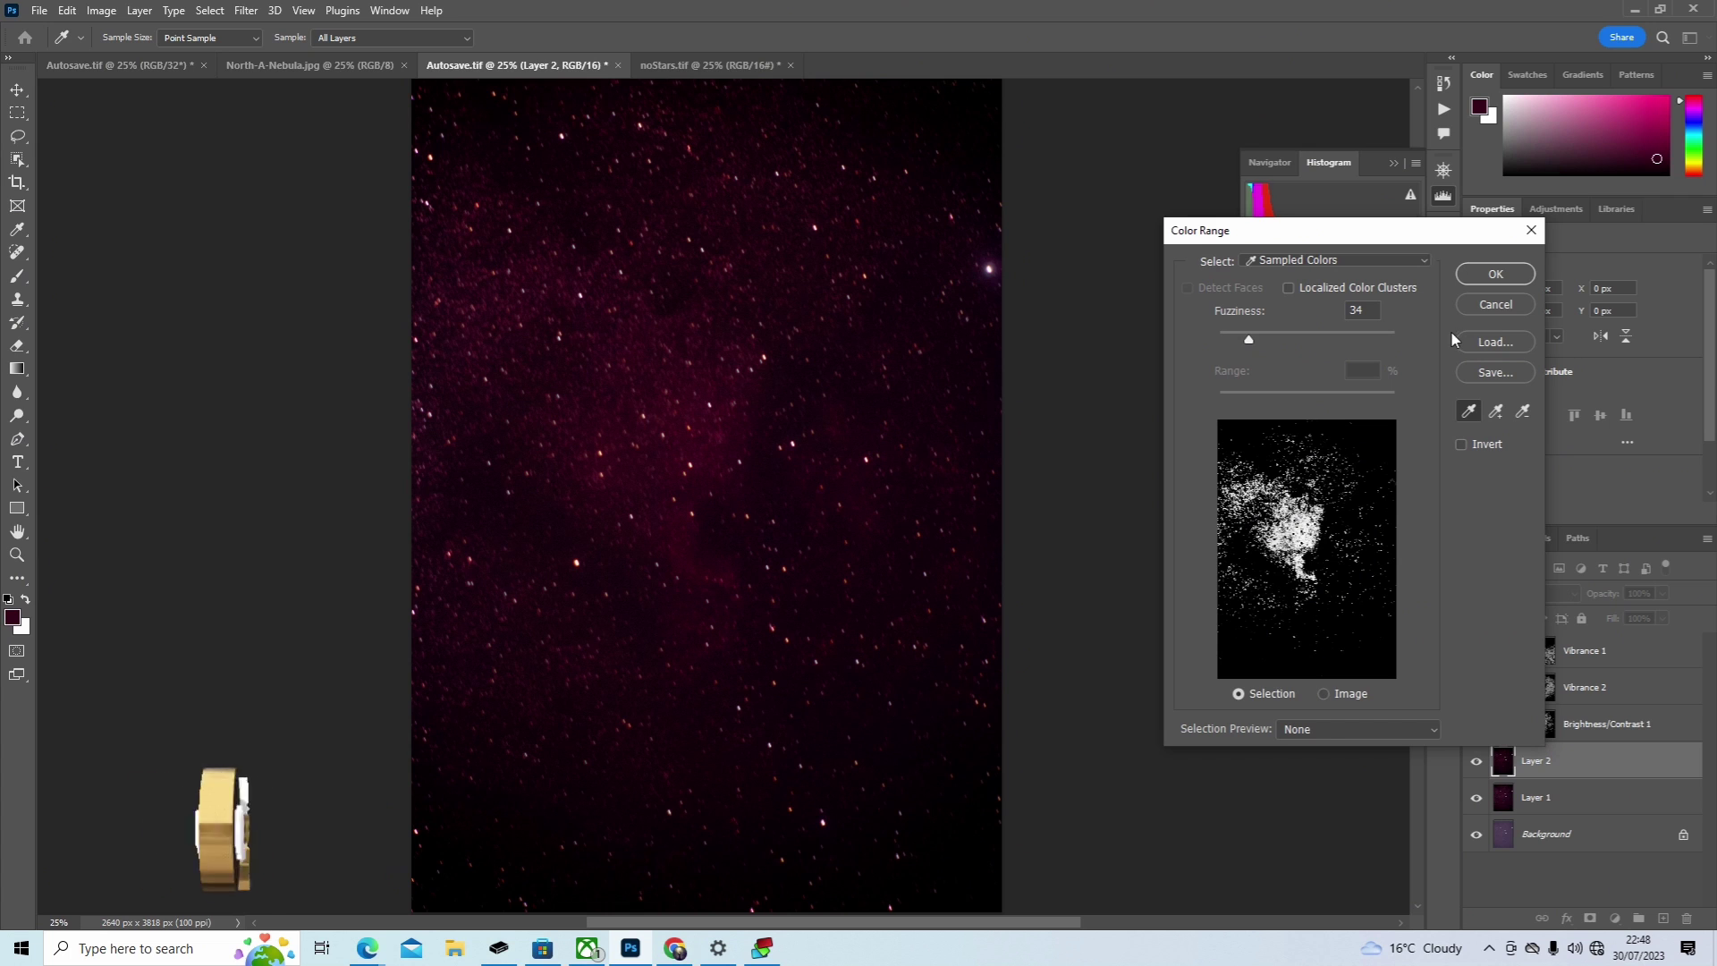
left_click(1491, 274)
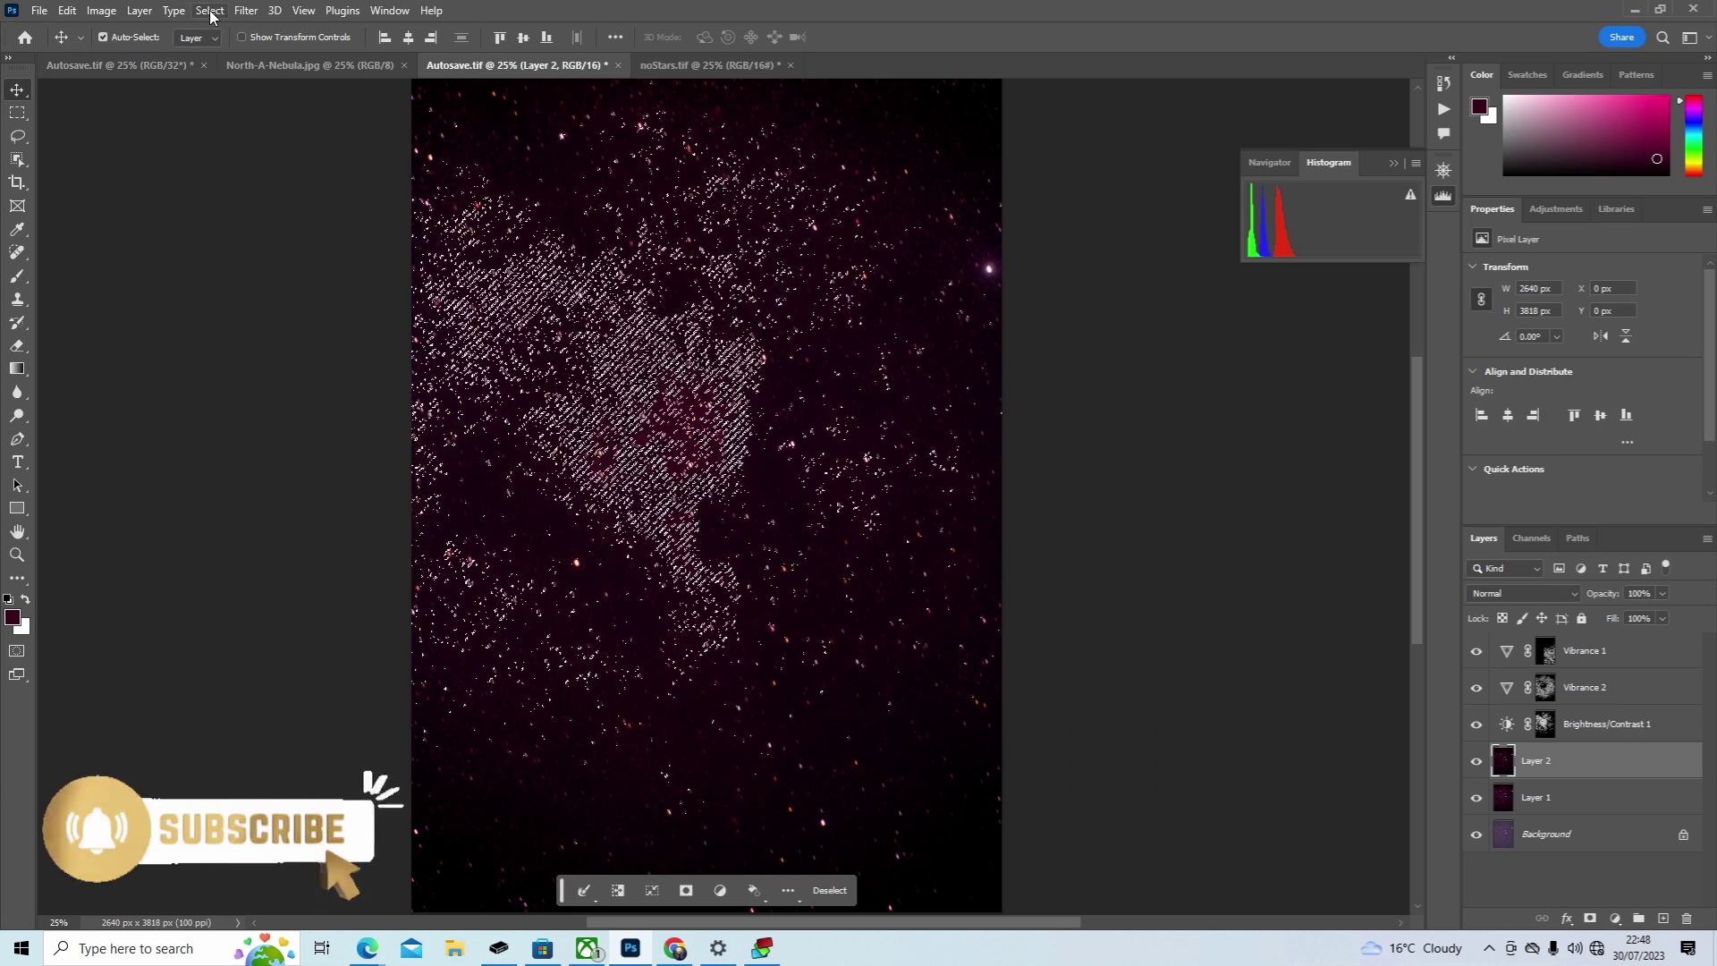
Step: Start a new Vibrance adjustment layer for the red glow selection
left_click(143, 10)
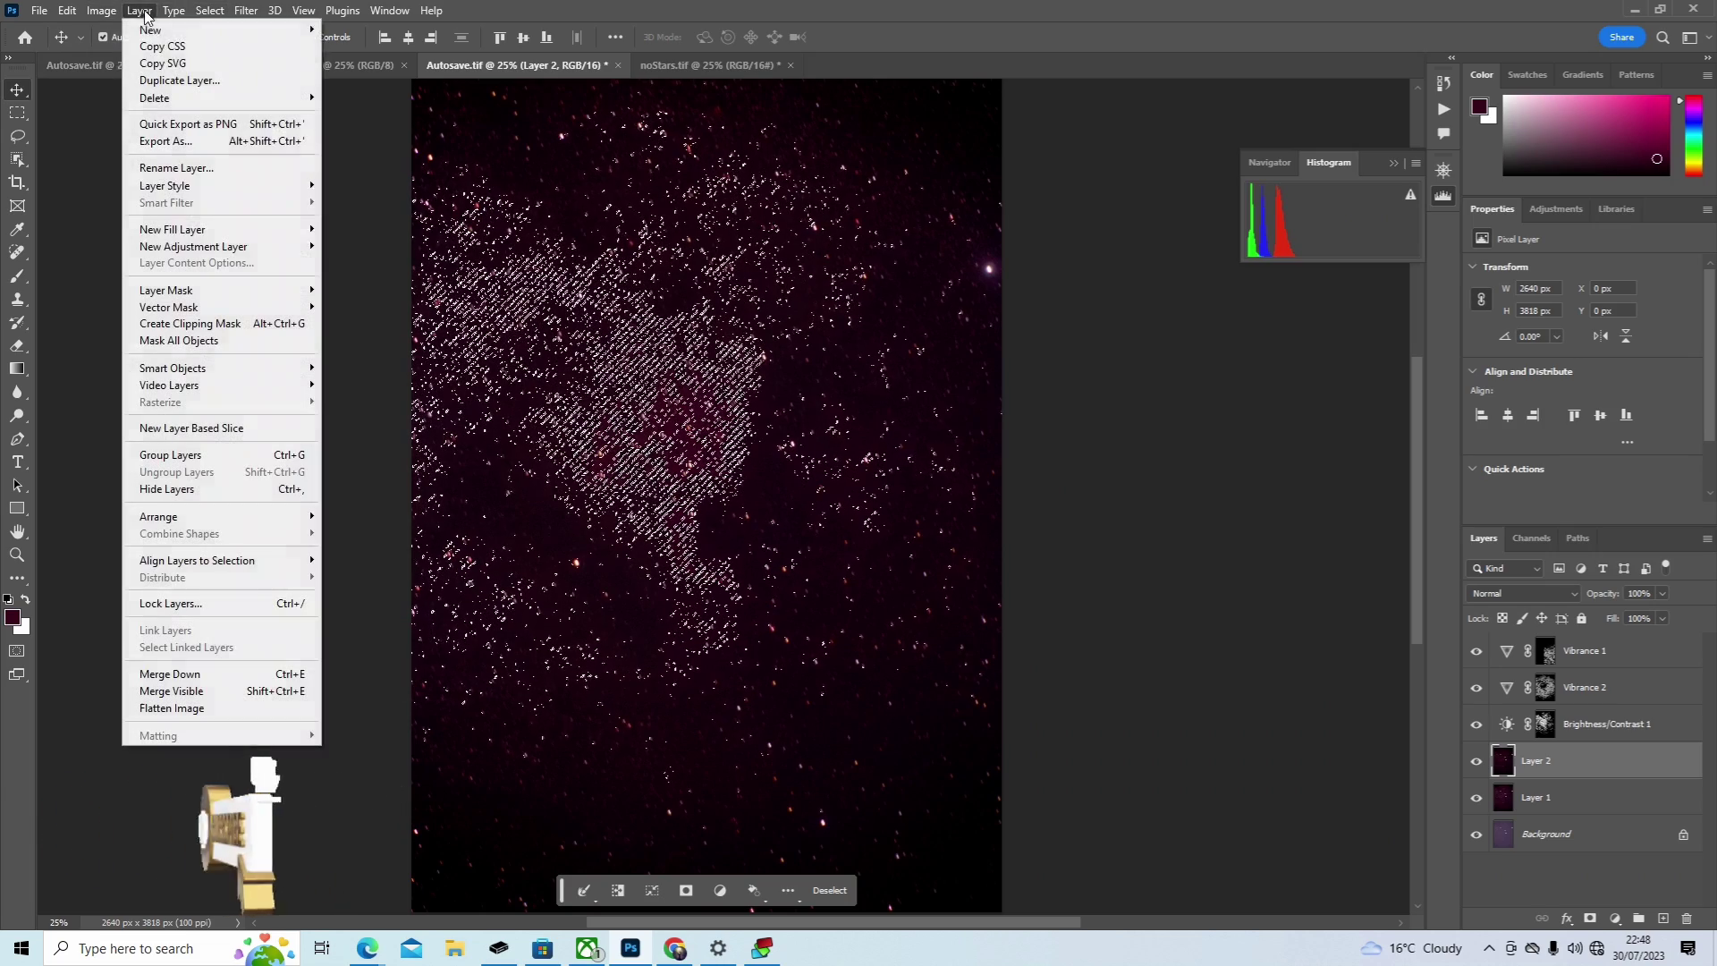
mouse_move(252, 257)
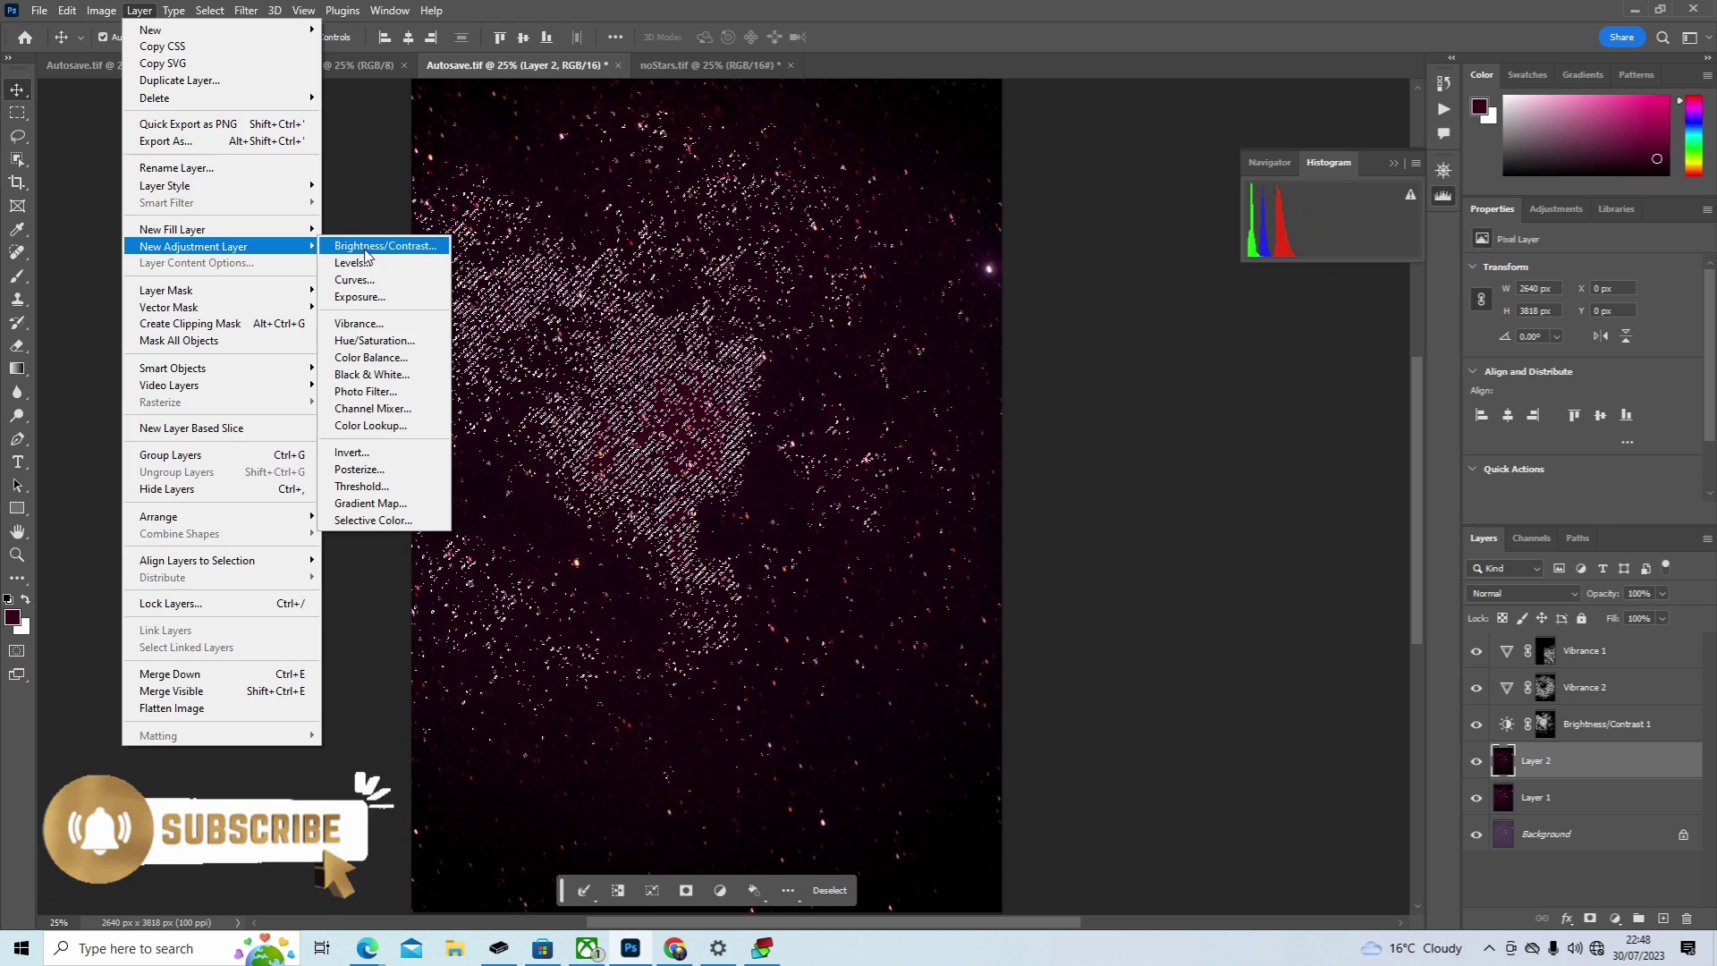
left_click(375, 323)
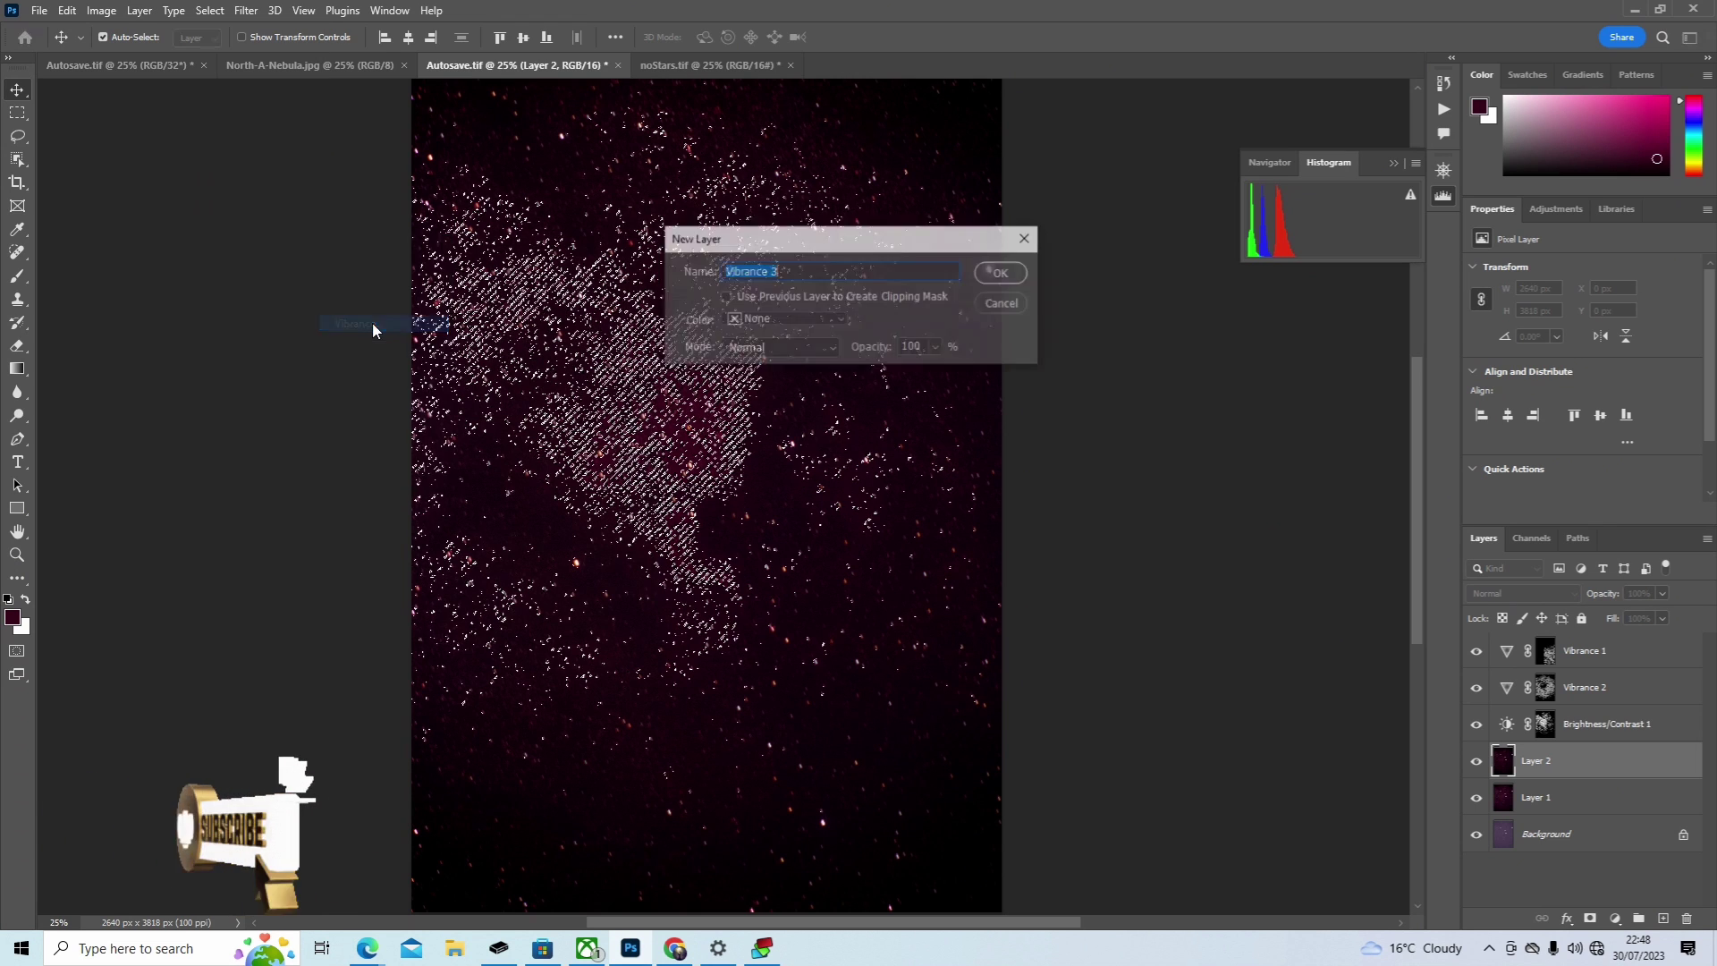
Step: Create the masked Vibrance 3 layer at vibrance +40 and saturation +31, then select Layer 2
left_click(1000, 272)
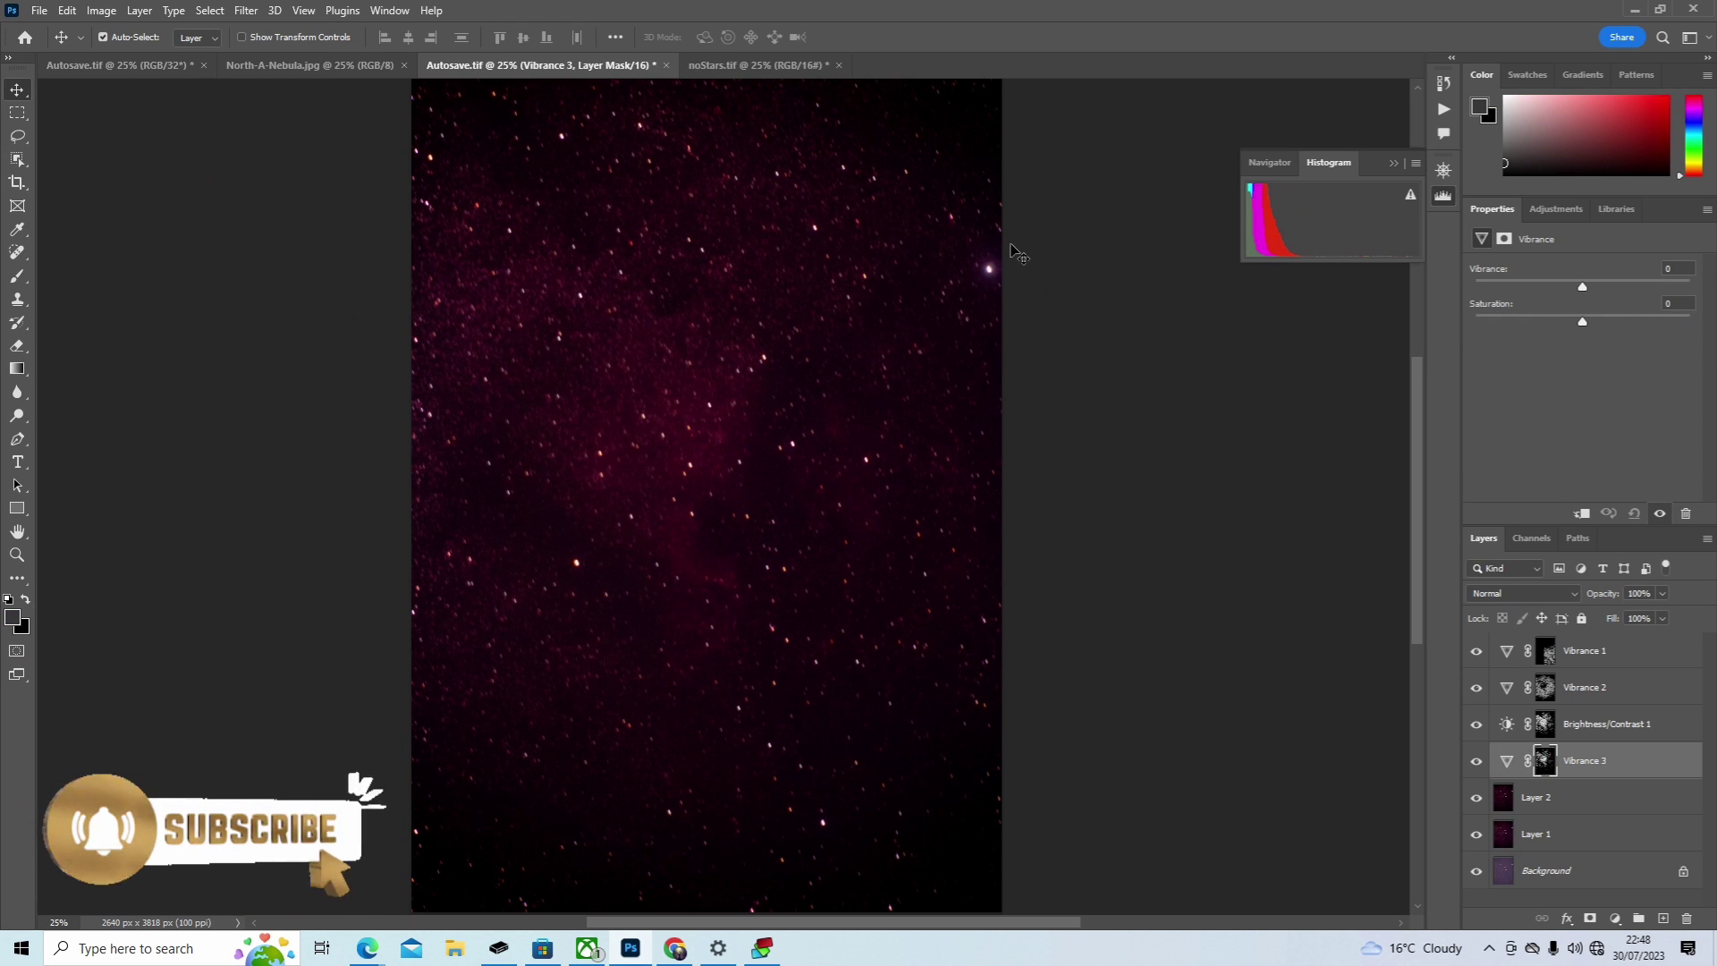
left_click_drag(1585, 287, 1587, 286)
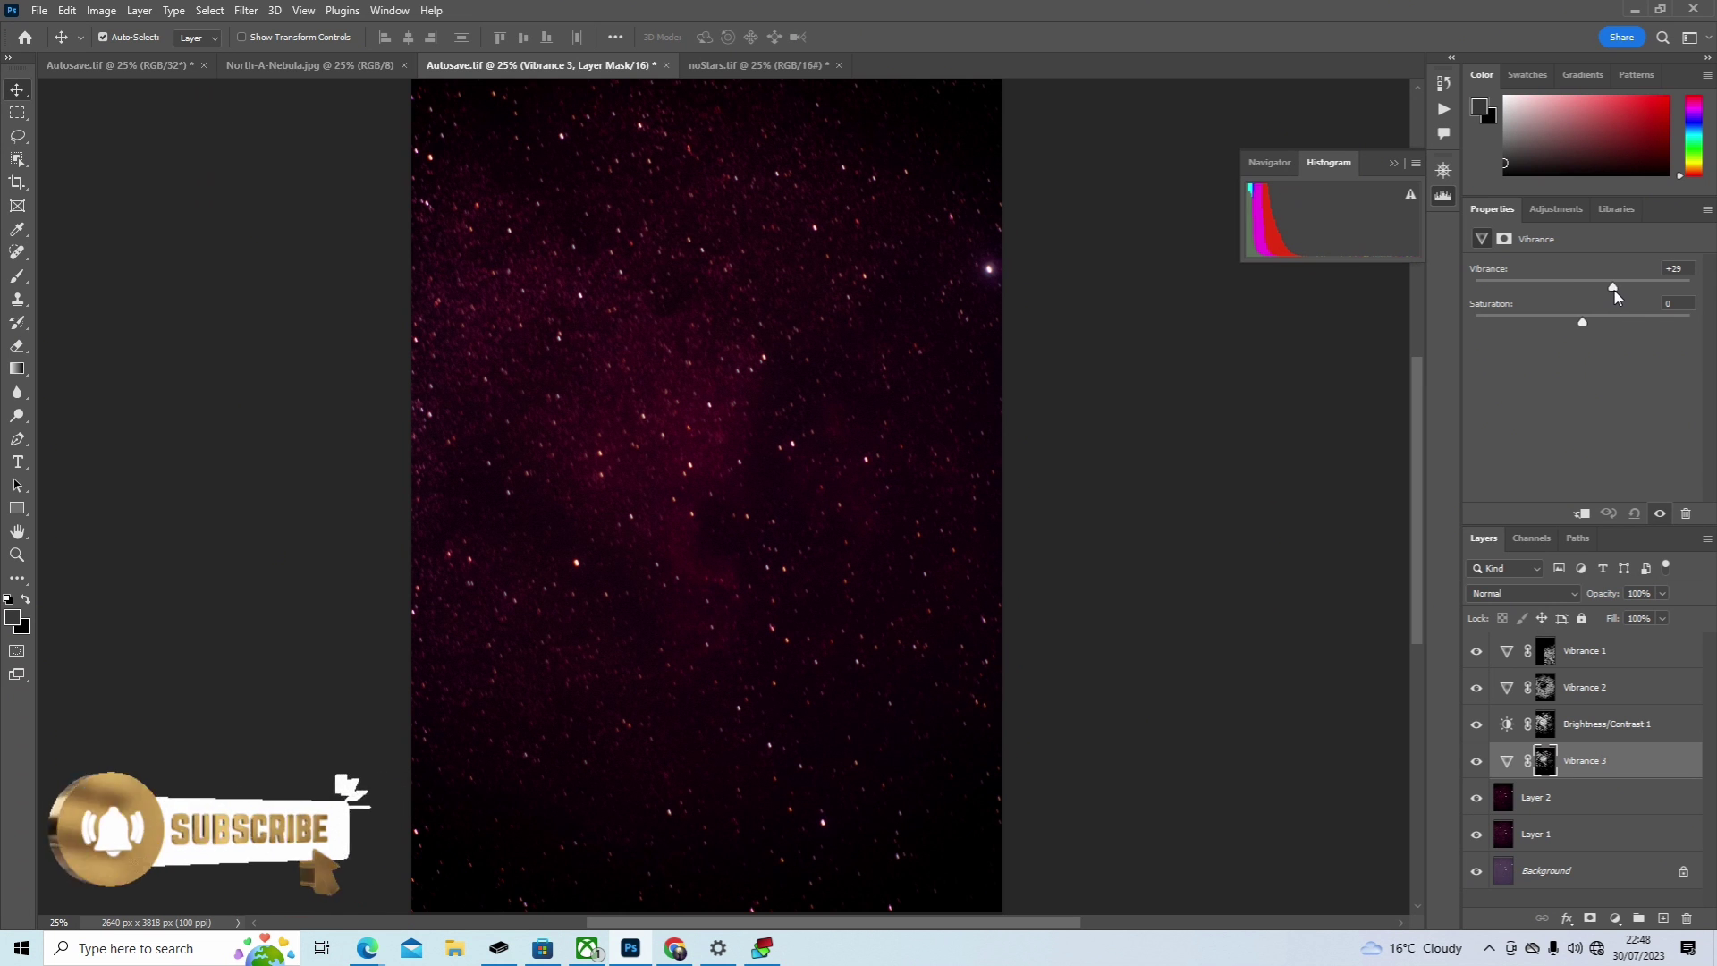
left_click_drag(1625, 298, 1589, 328)
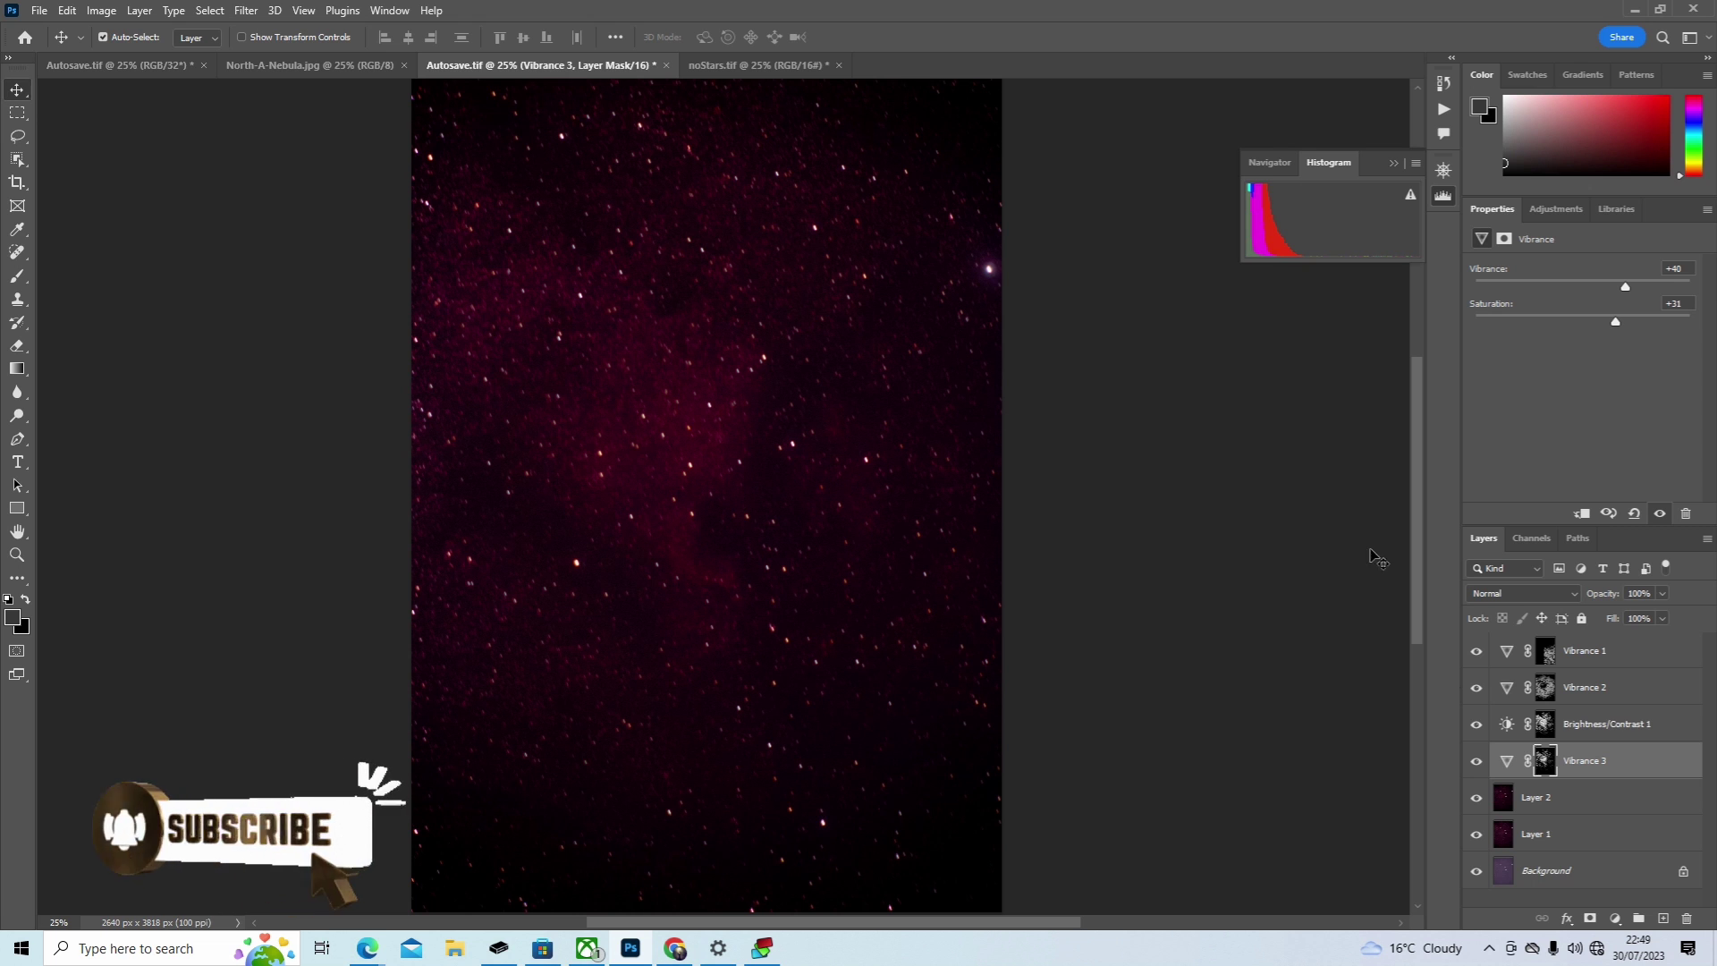
left_click(1546, 798)
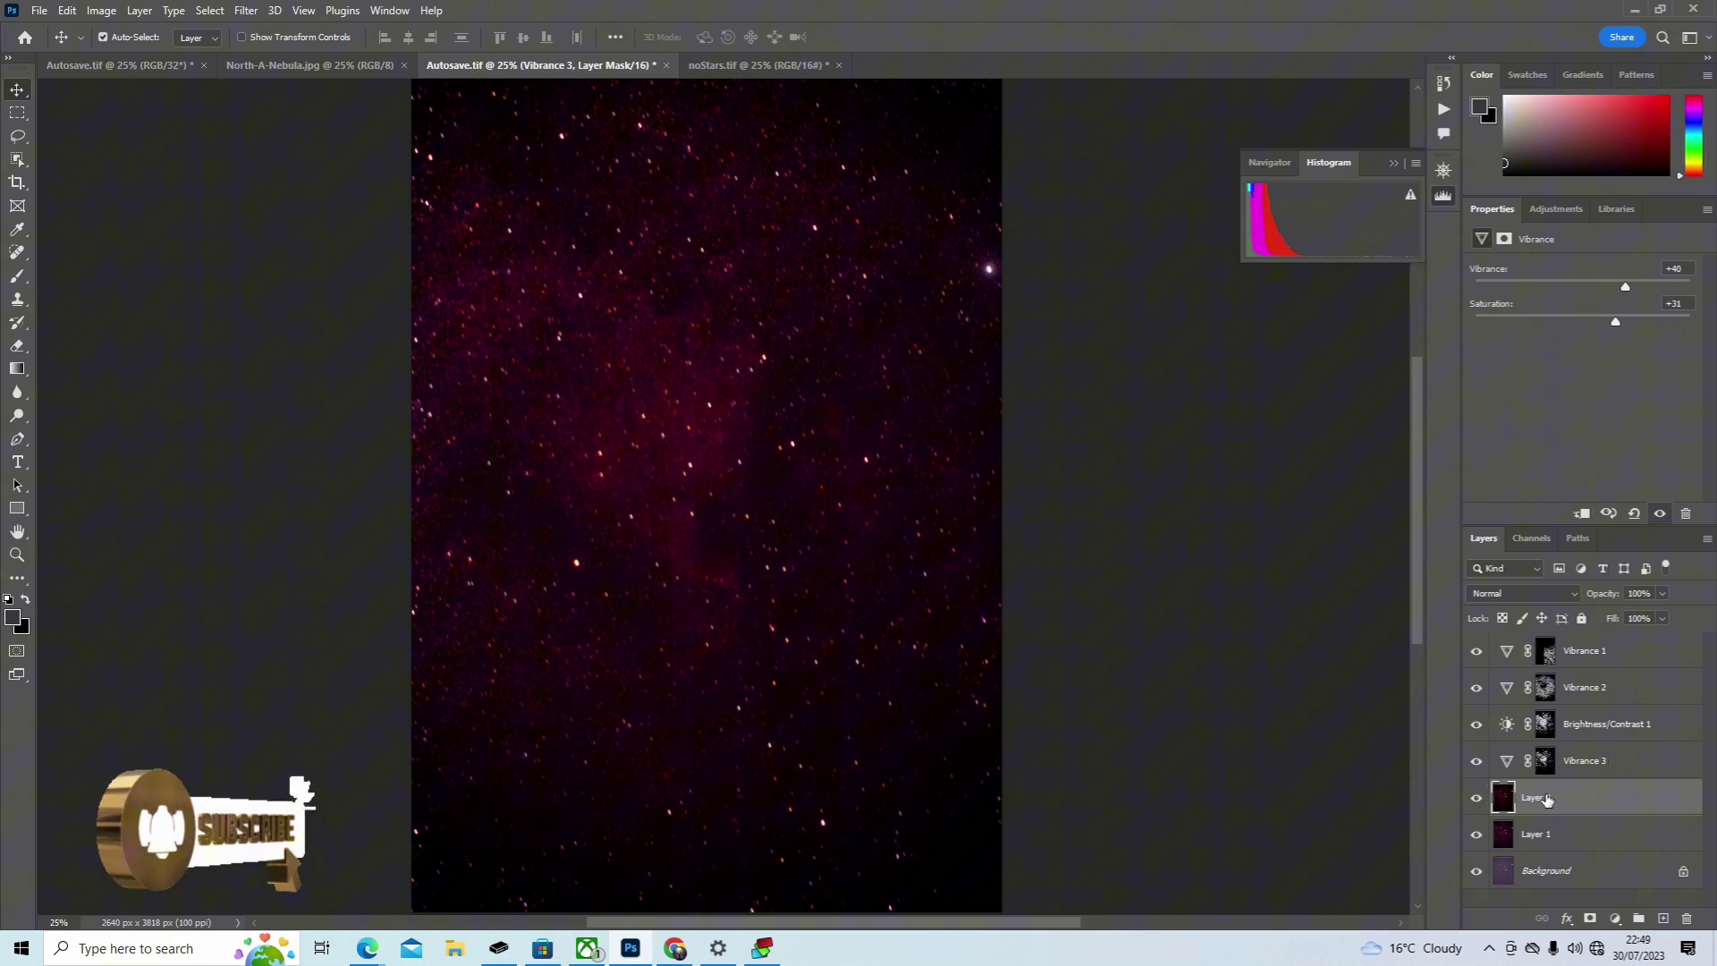
Step: Flatten Image from the Layer menu to merge everything into the Background
left_click(140, 12)
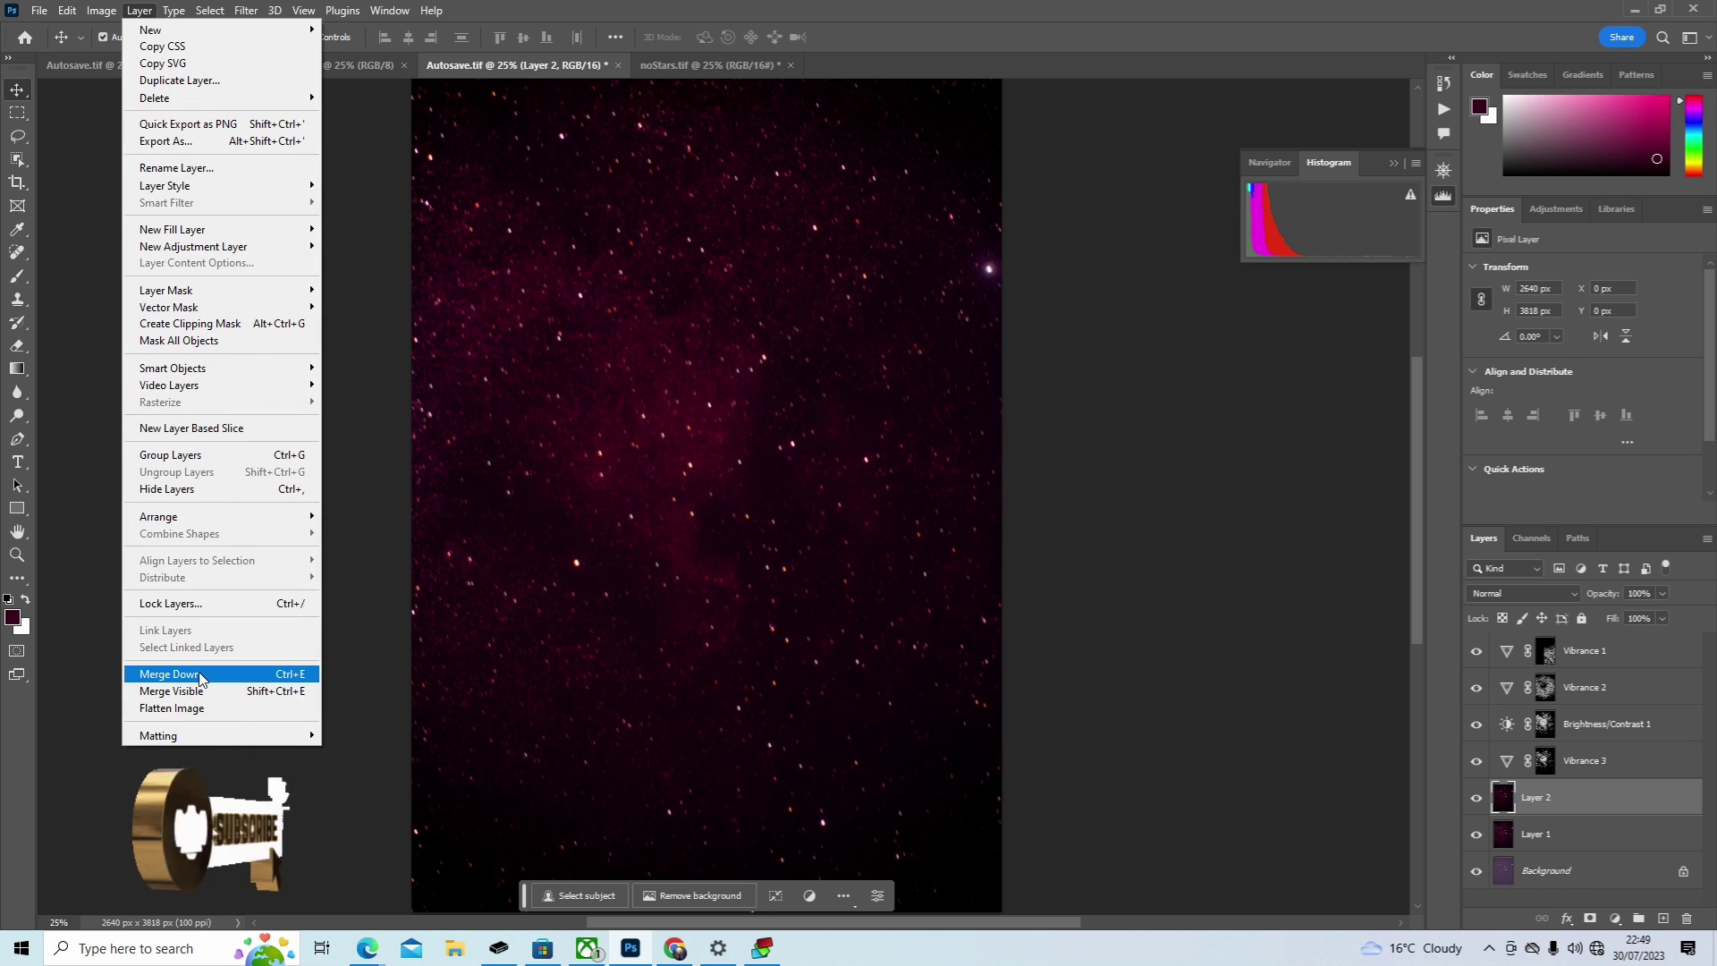
left_click(204, 708)
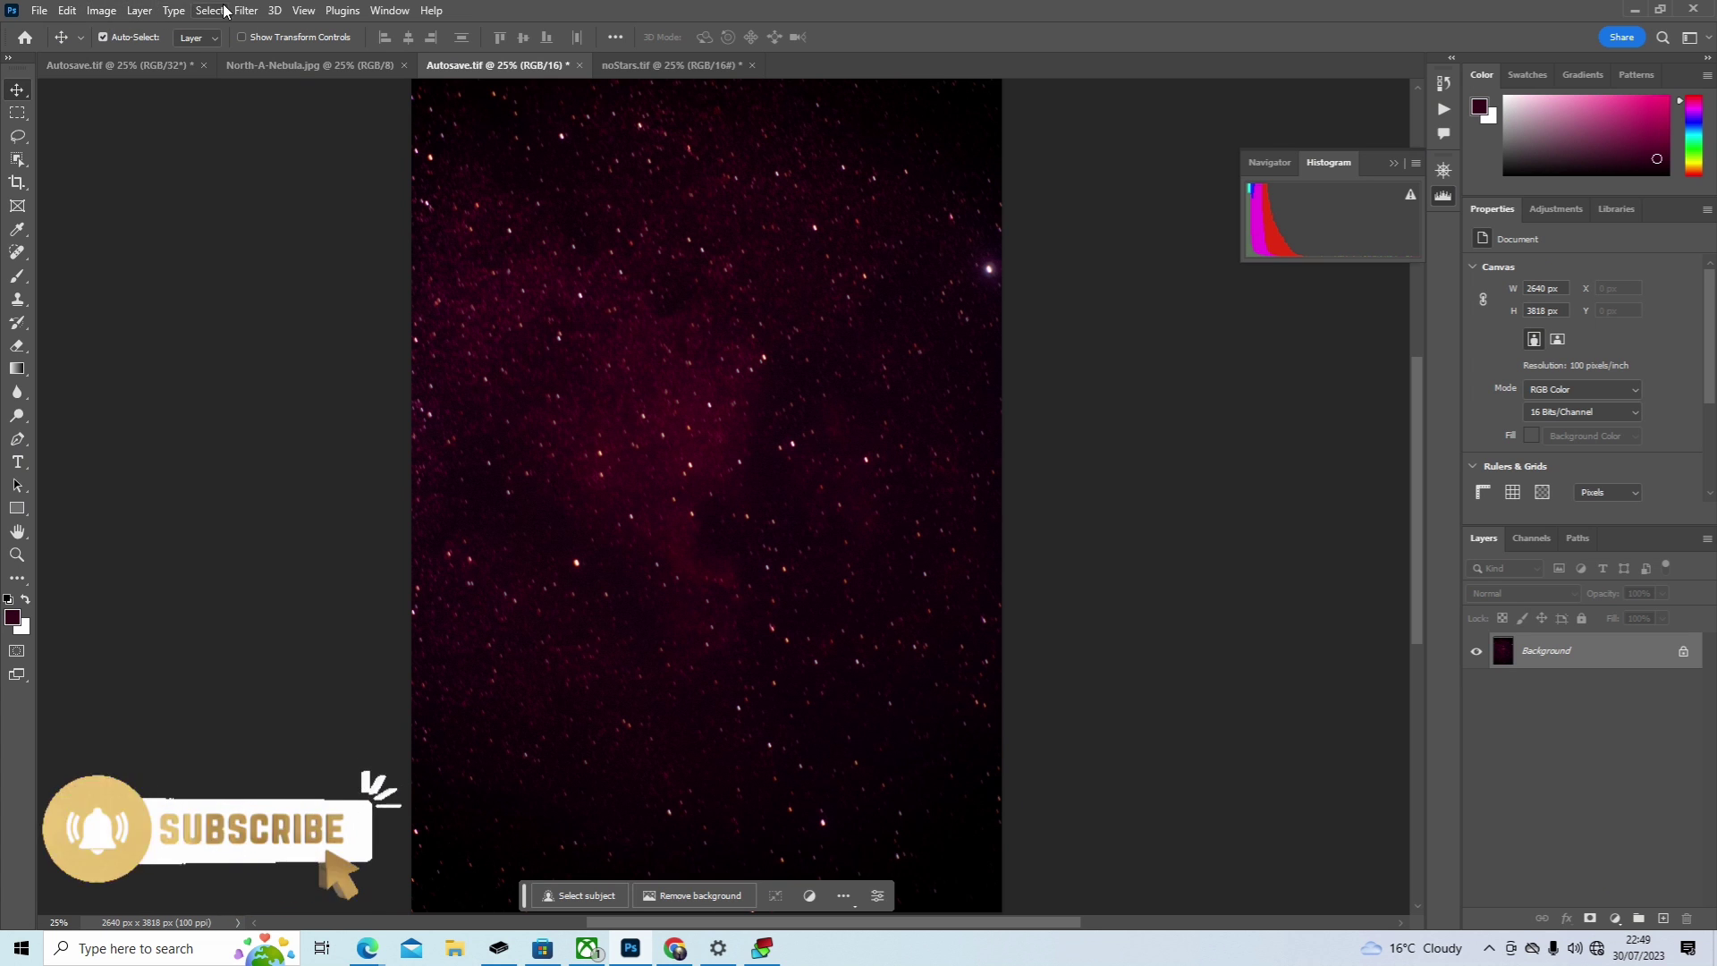
Step: Apply Levels with the Red midtone at 1.10 and the Green midtone at 0.96
key("i")
key("ctrl+l")
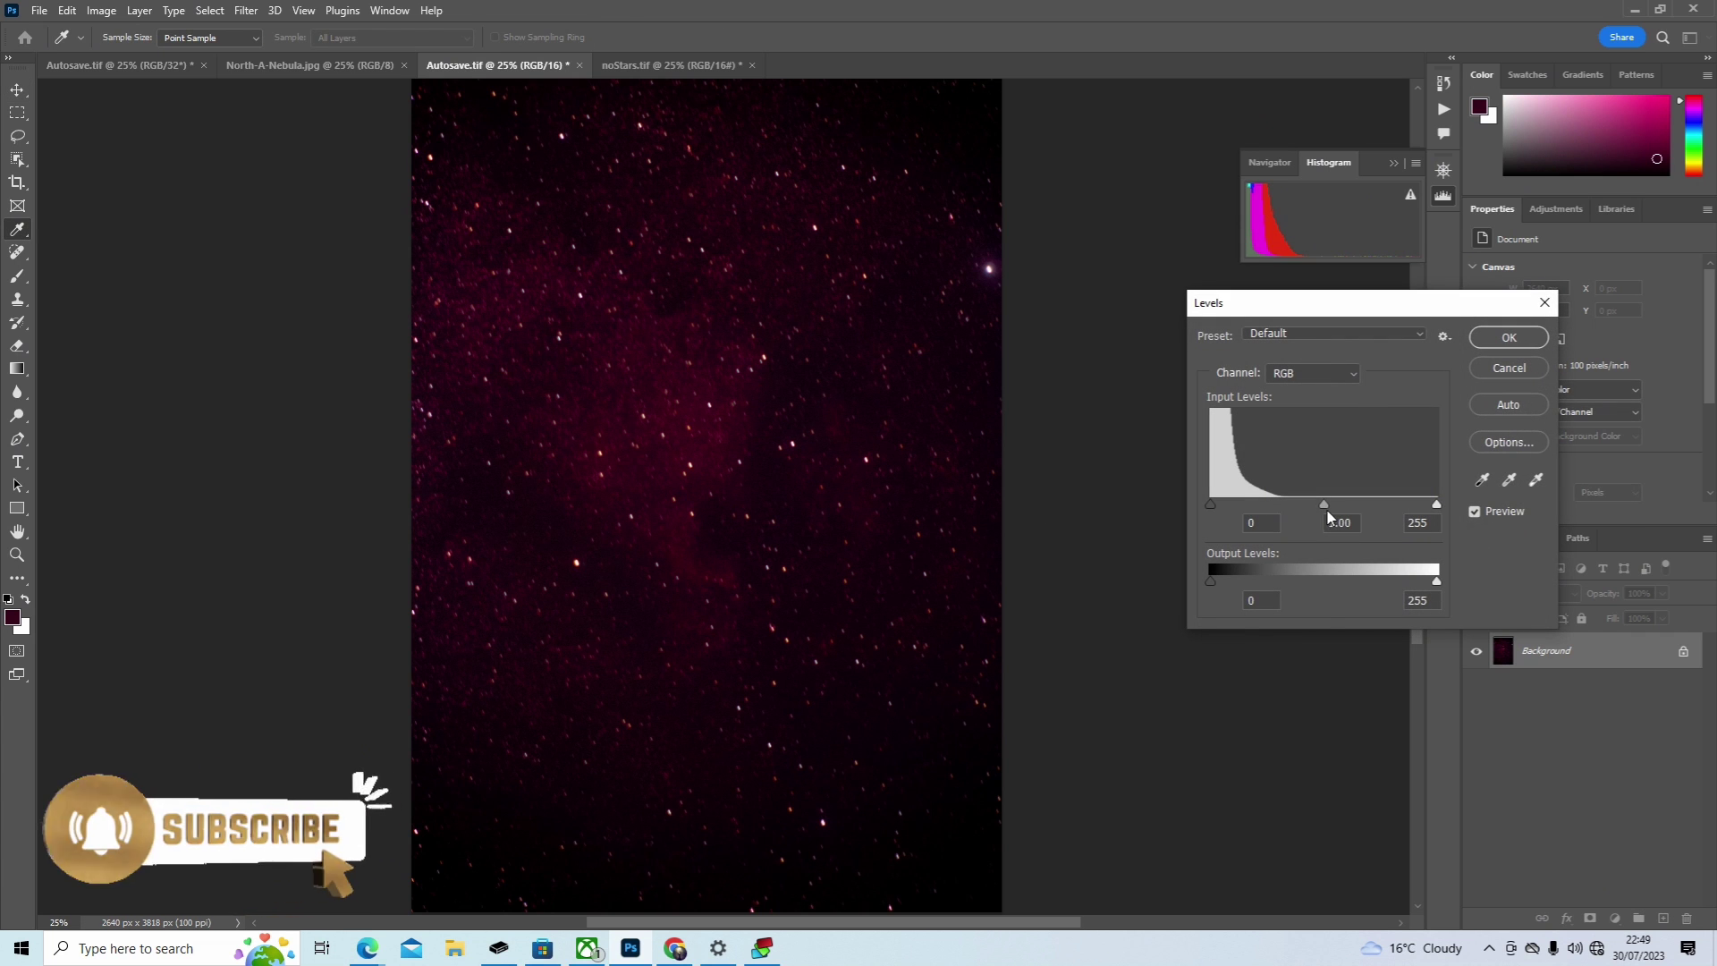
left_click(1311, 376)
left_click(1314, 391)
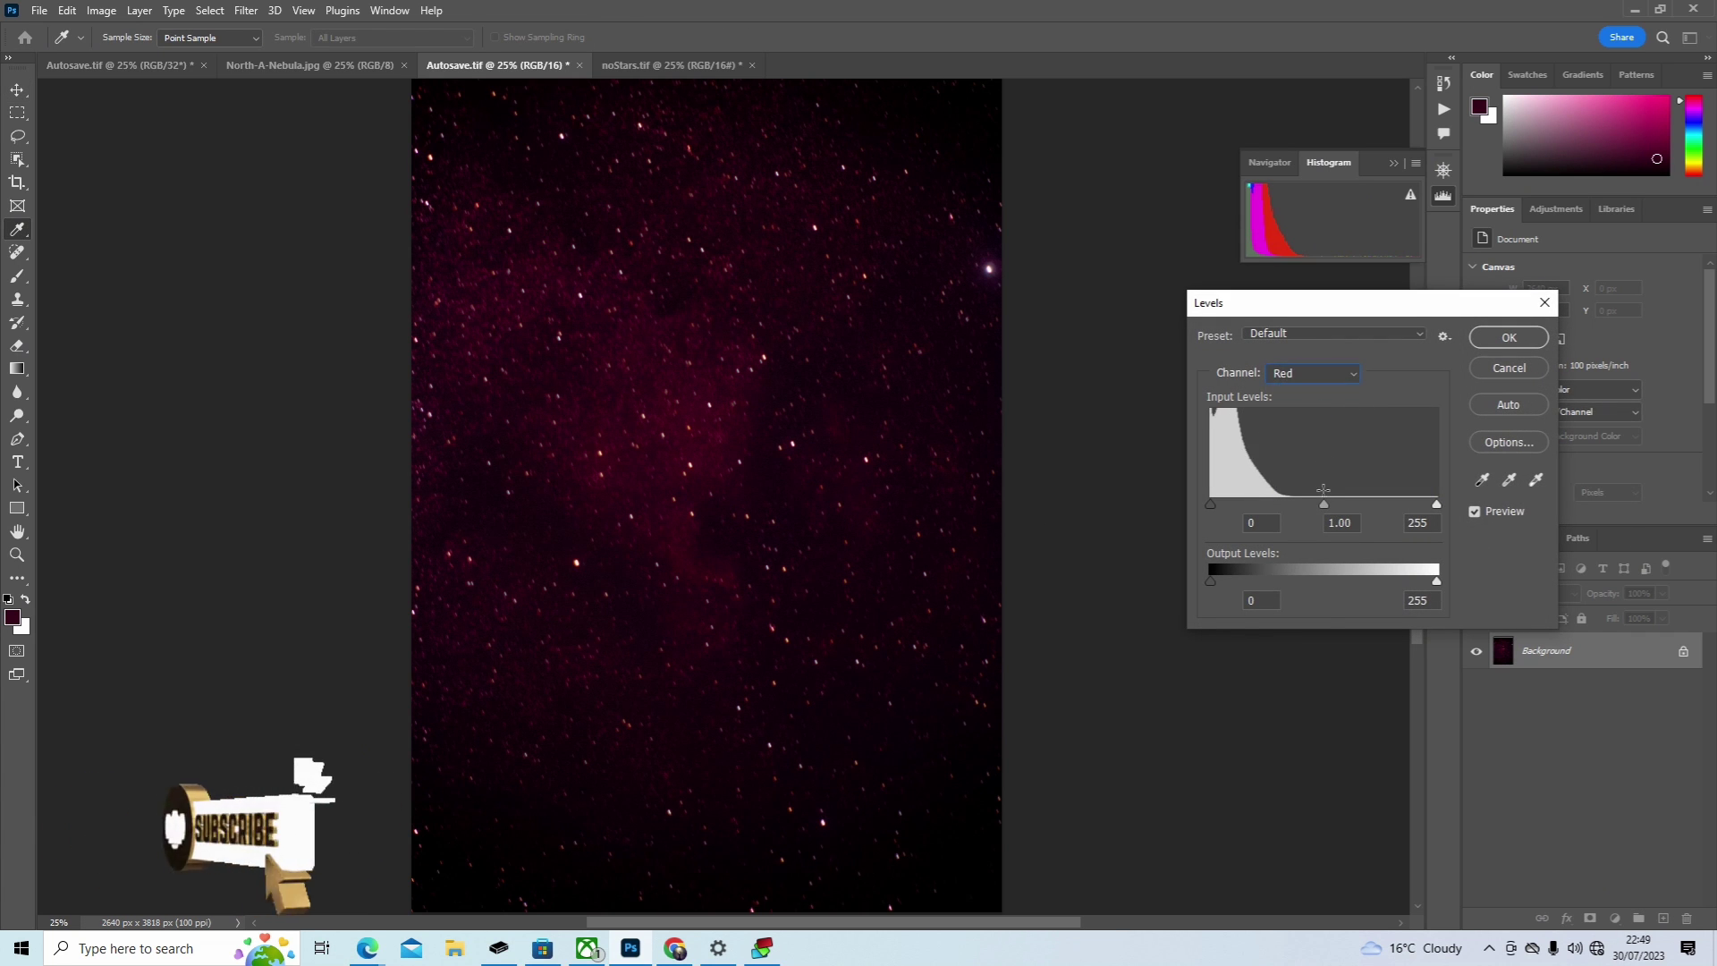
left_click_drag(1322, 506, 1311, 506)
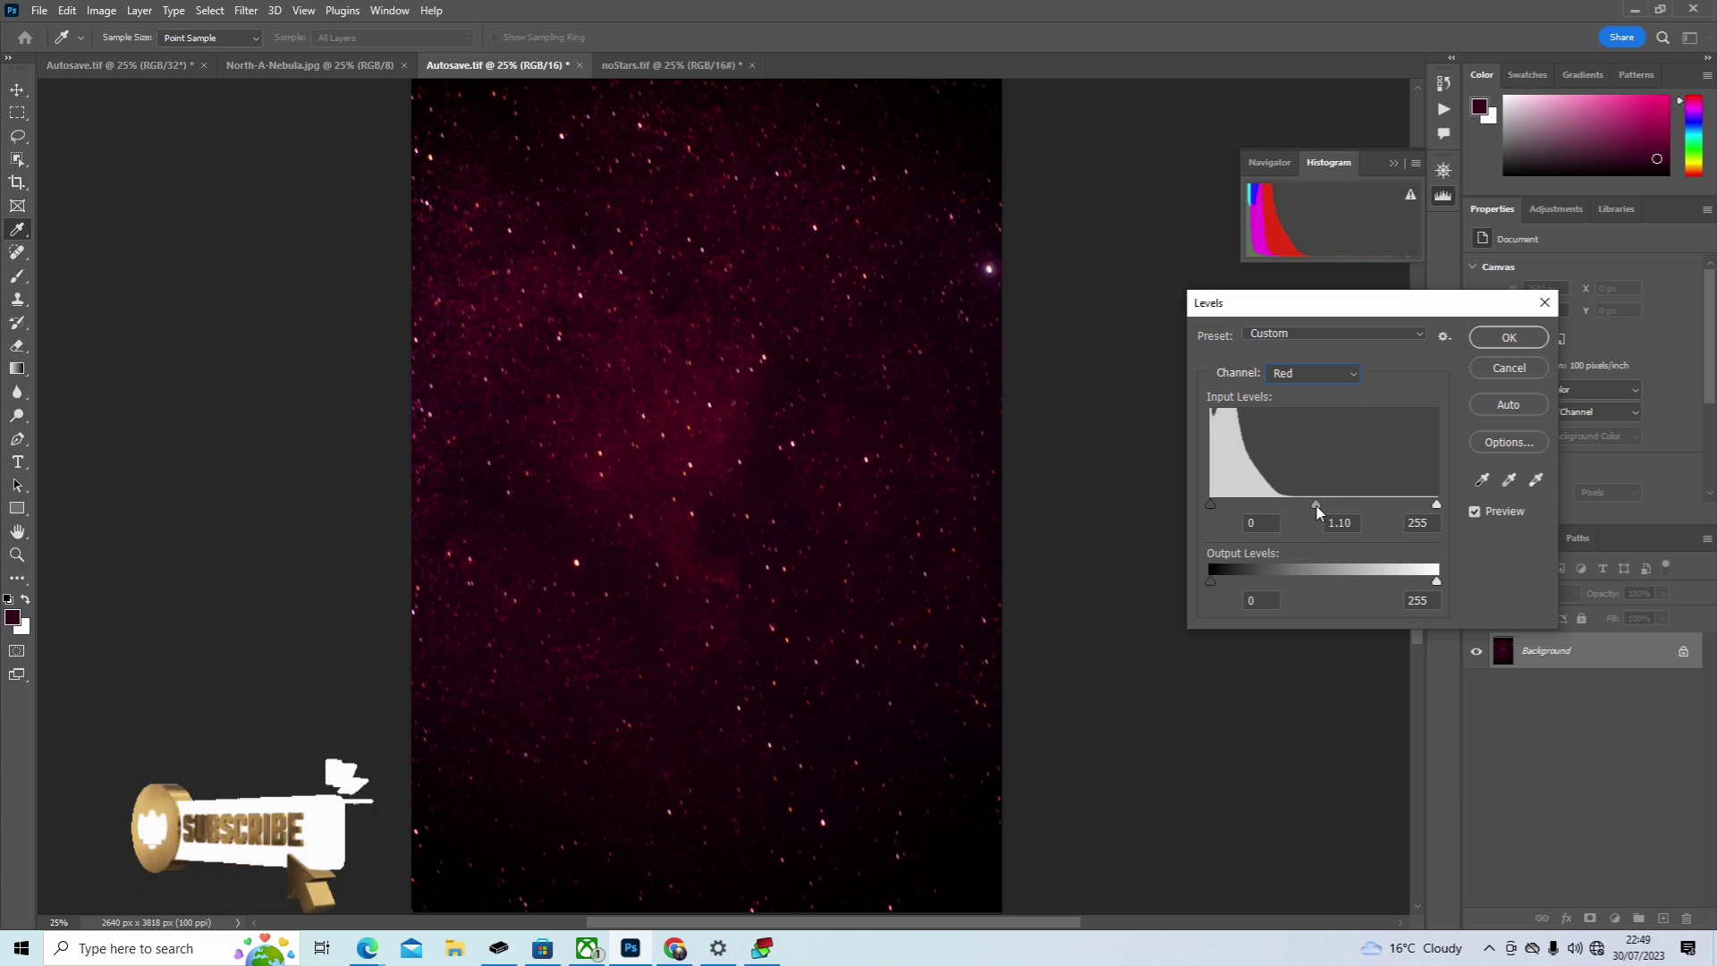
left_click(1316, 506)
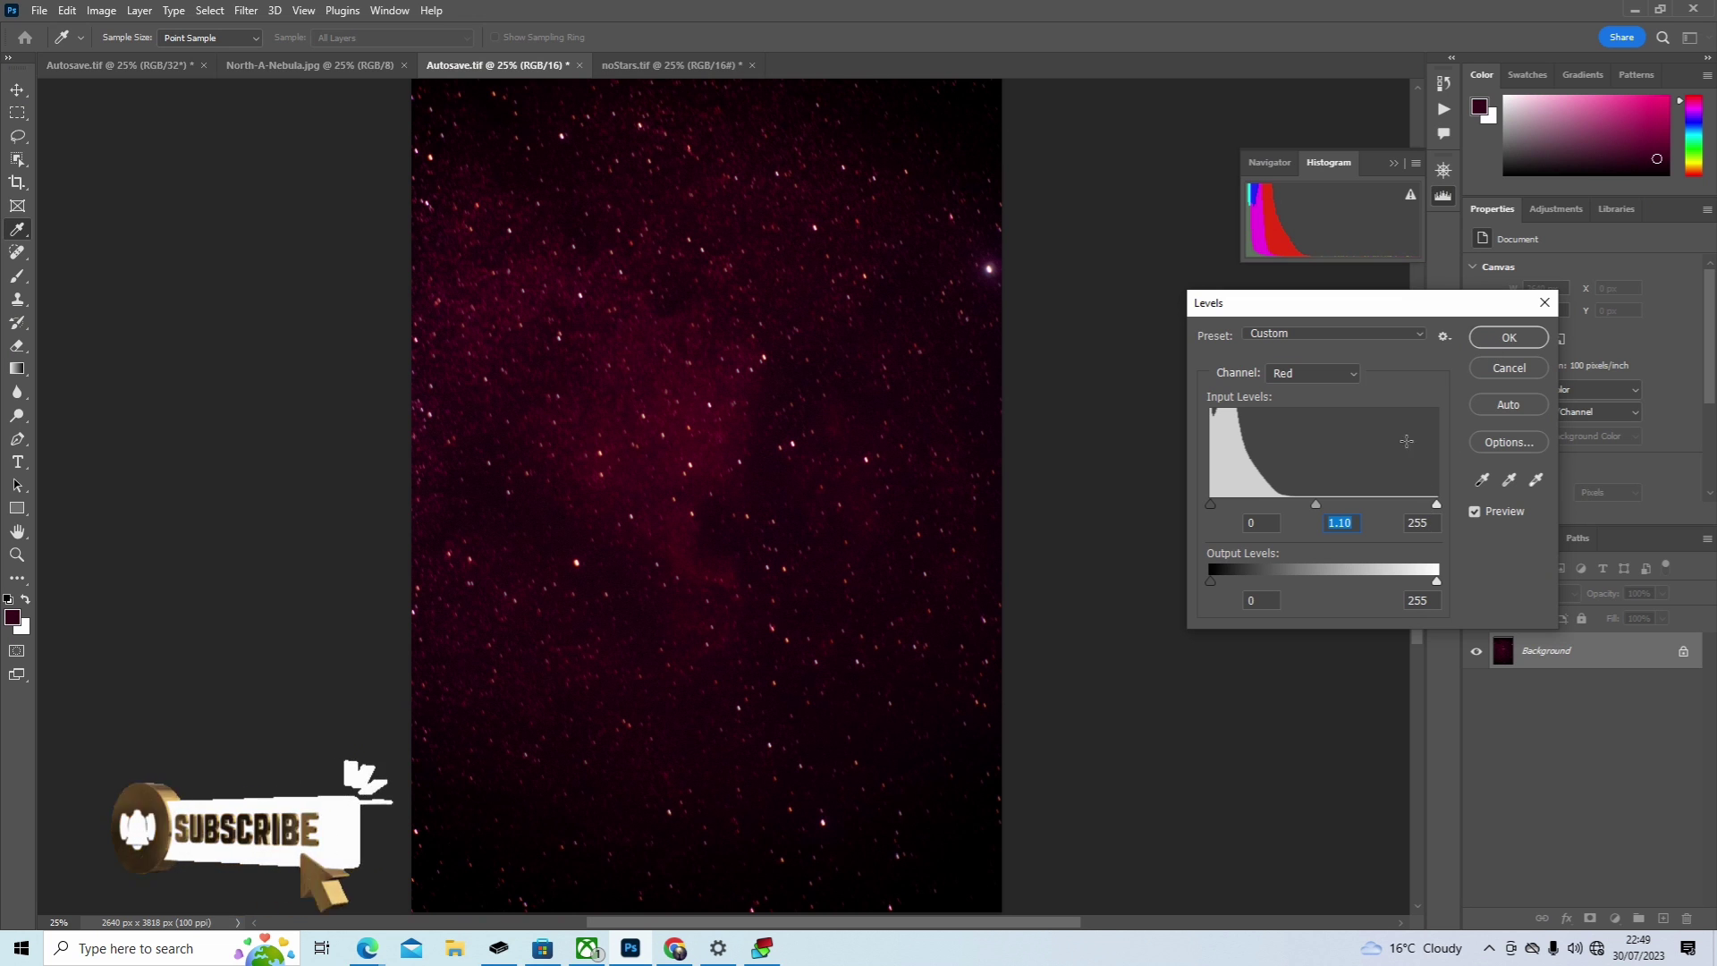
left_click(1360, 373)
left_click(1332, 417)
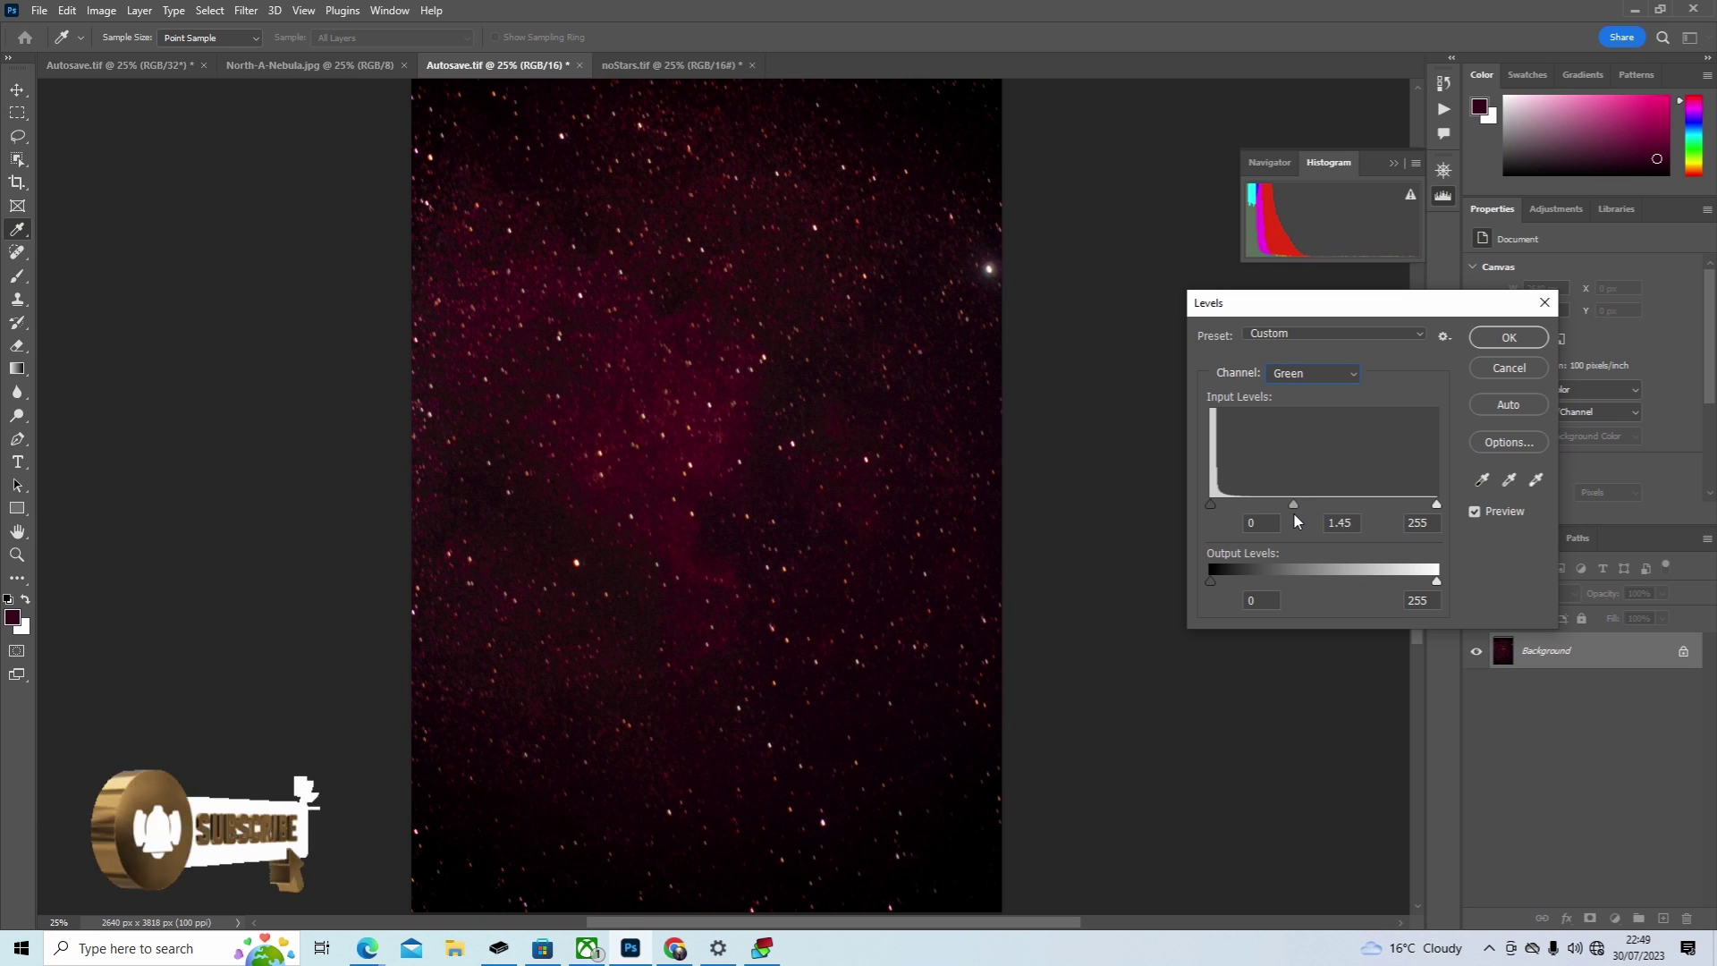
left_click_drag(1286, 517, 1337, 516)
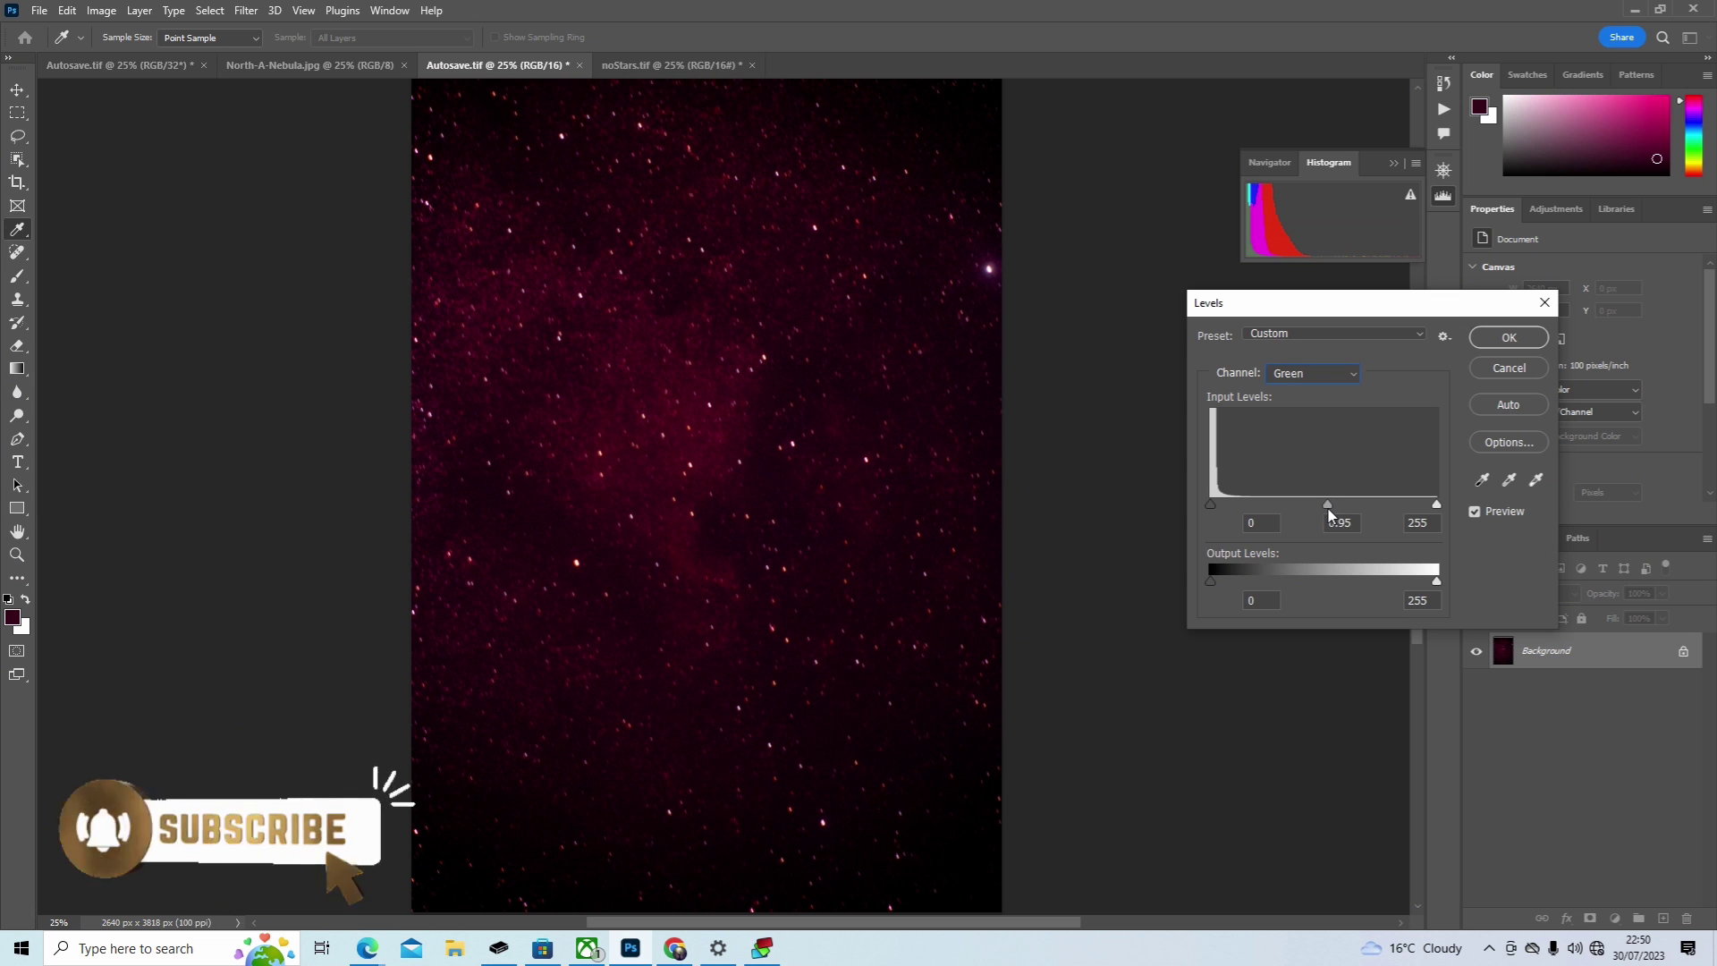
left_click_drag(1329, 514, 1327, 514)
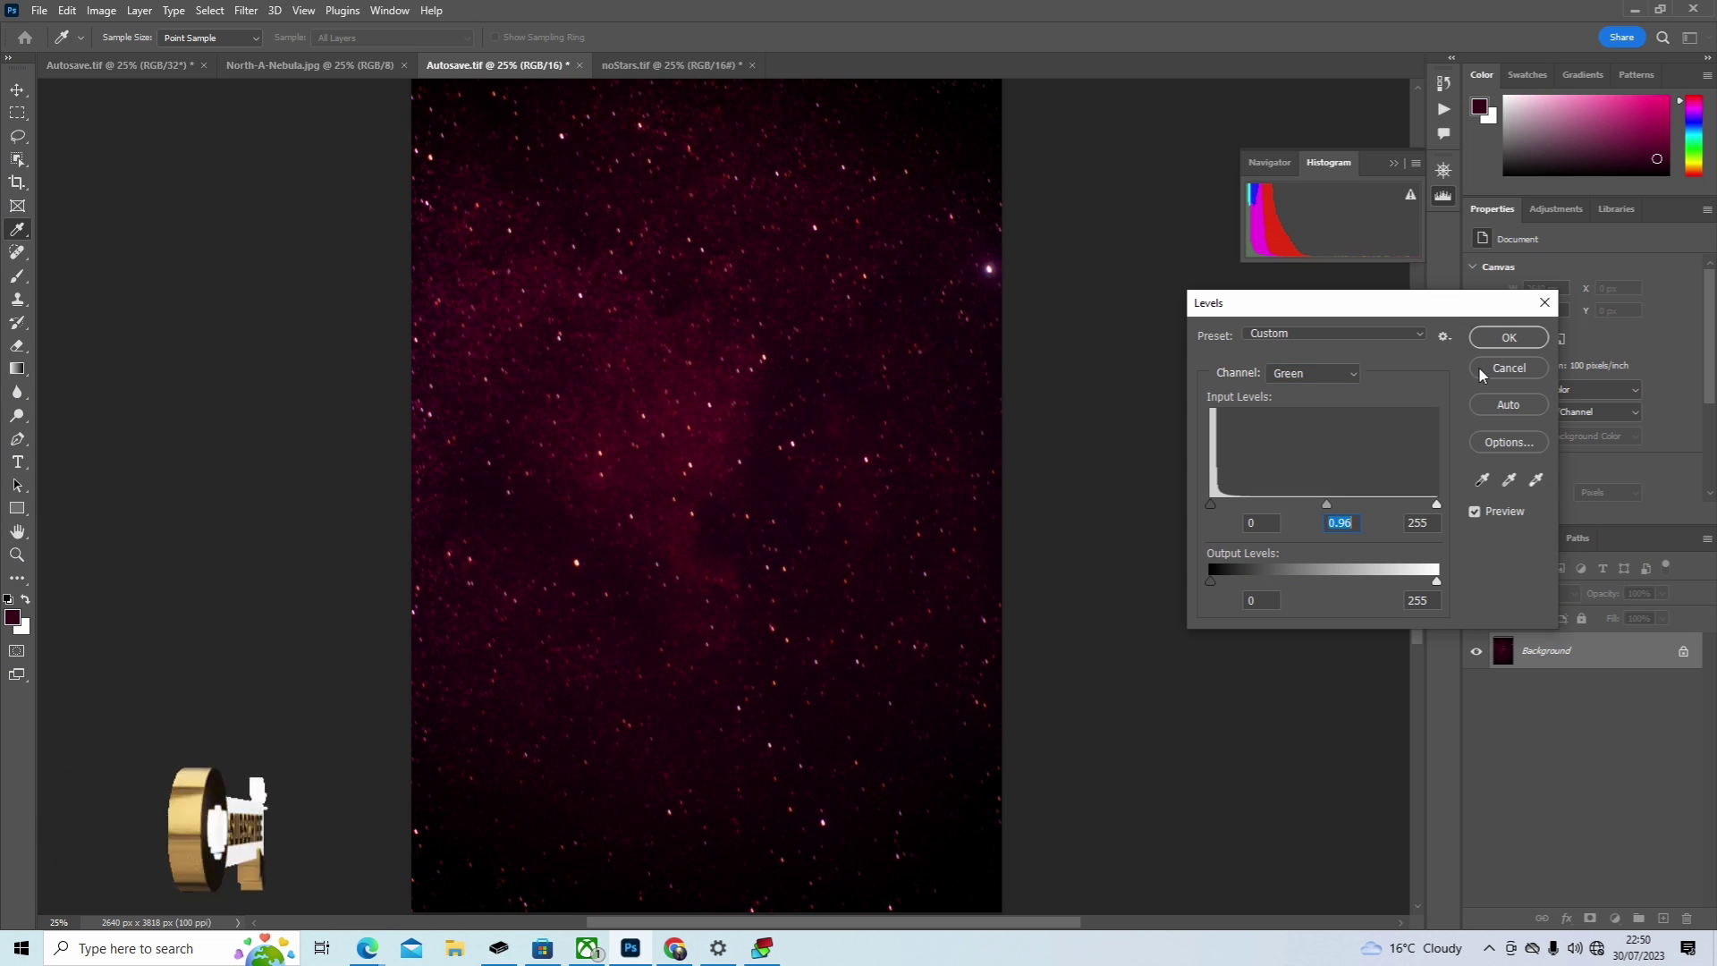
left_click(1511, 337)
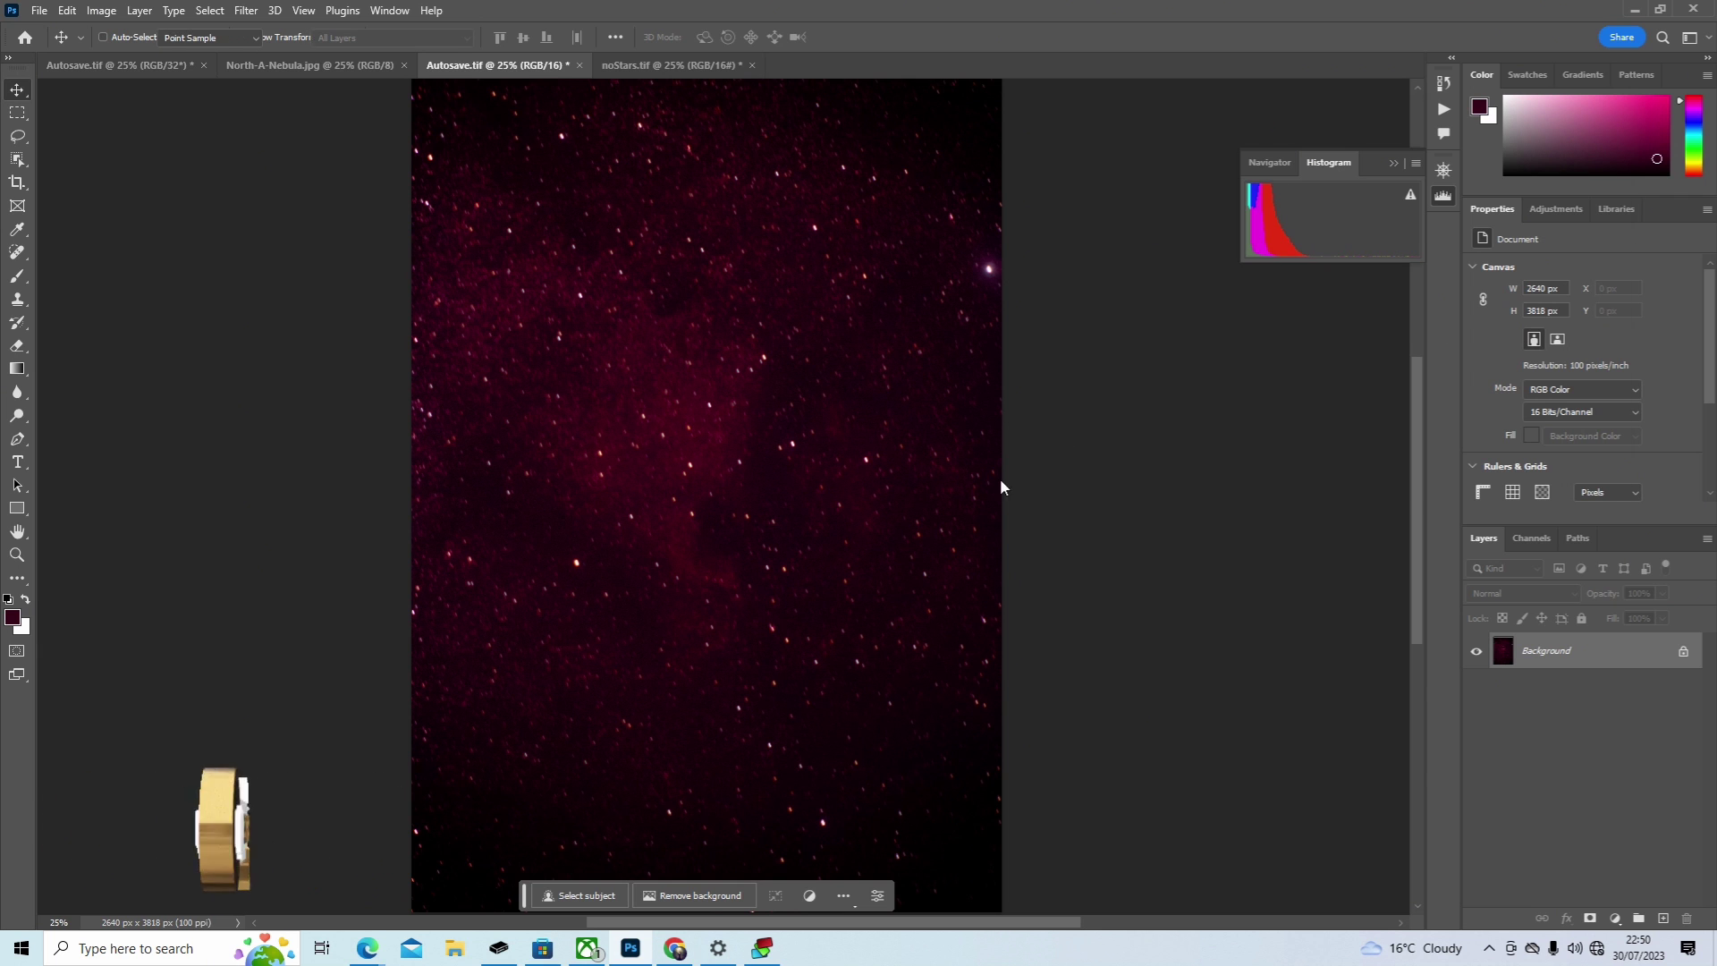
Step: Apply Curves with a shadow point sampled from the dark sky, set to about 14→15
key("ctrl+m")
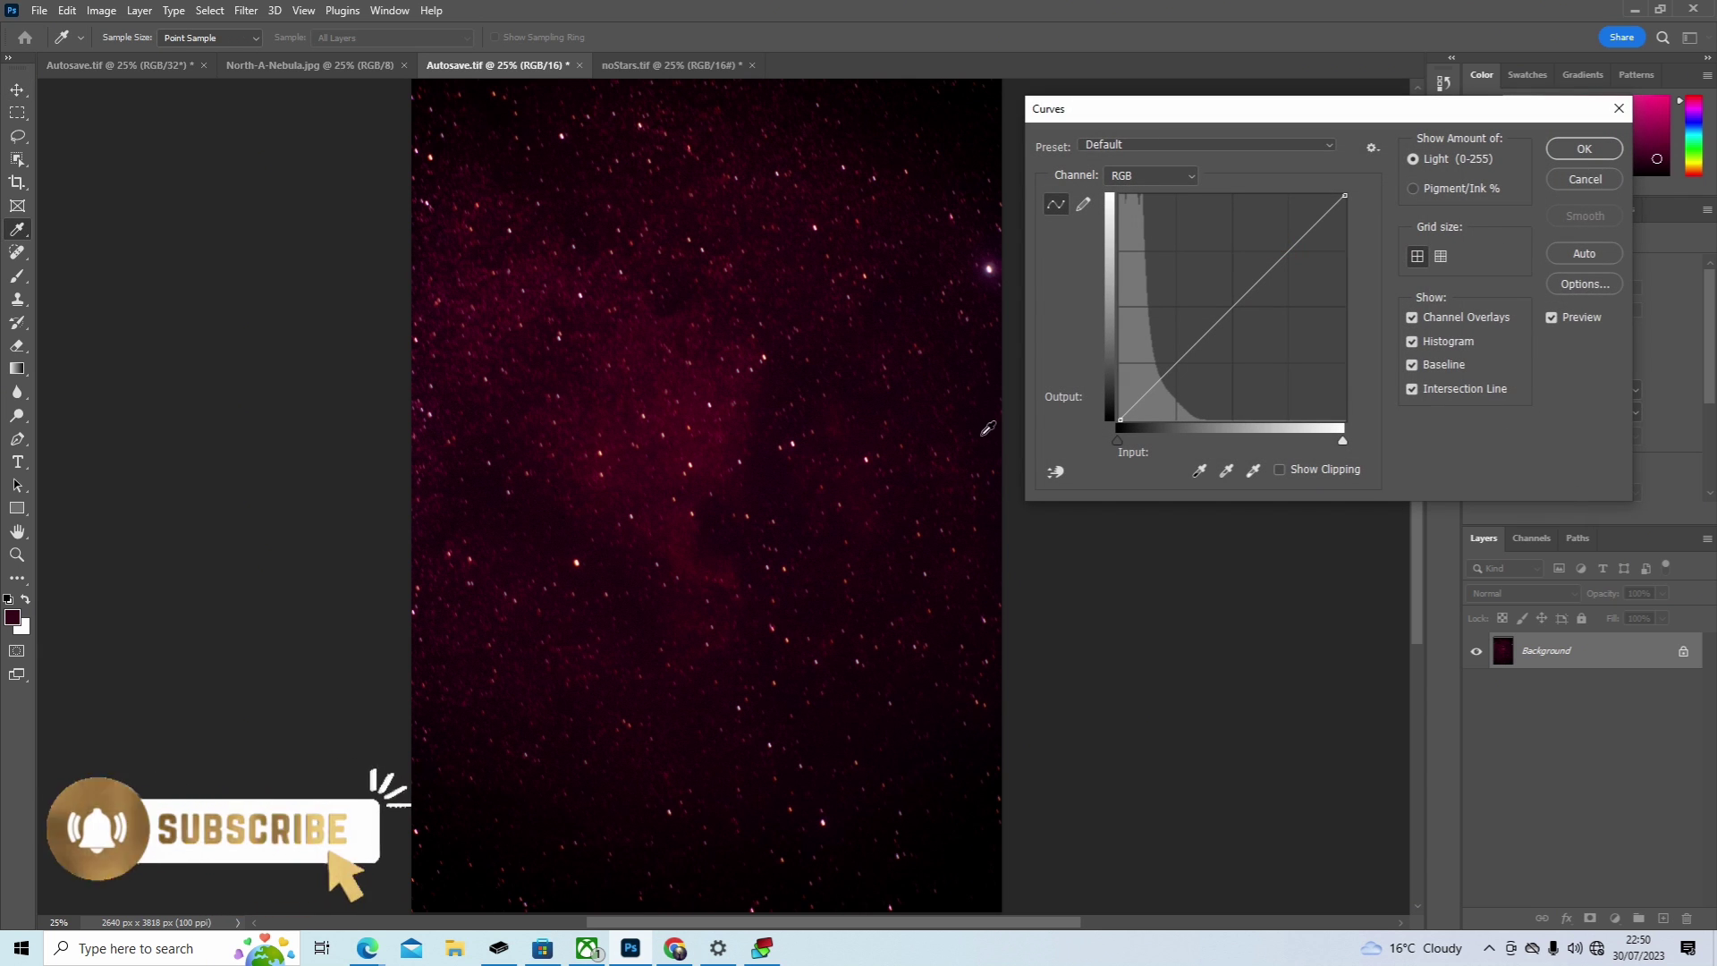
left_click(1055, 471)
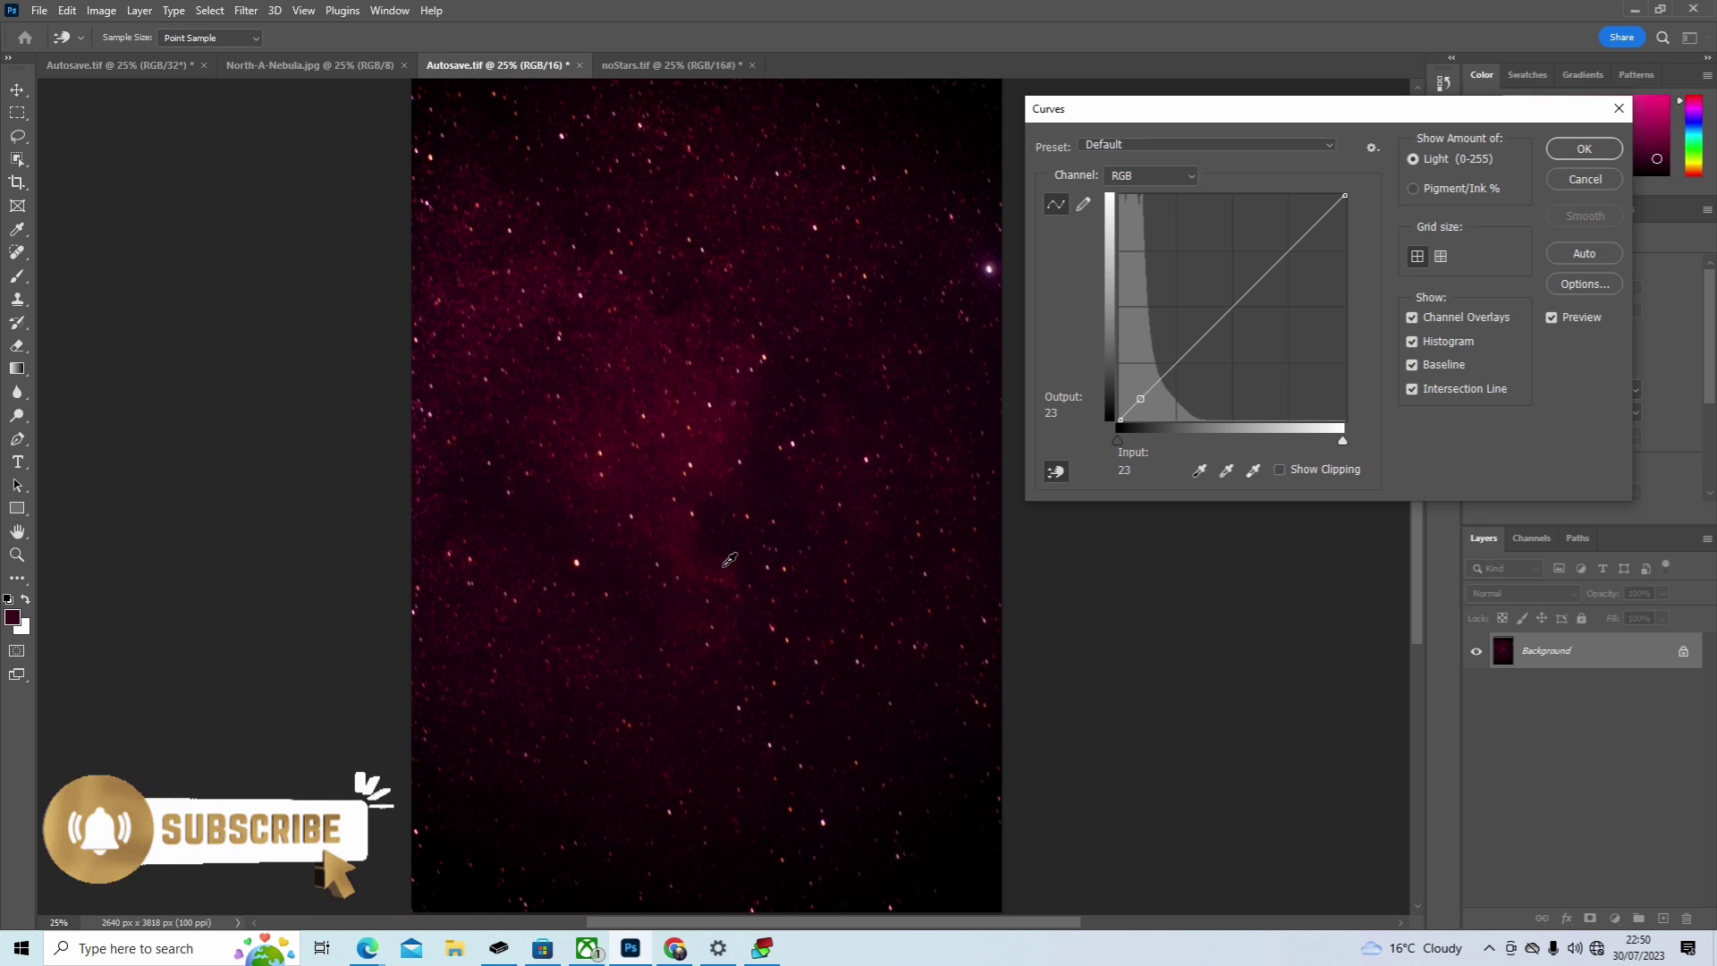
left_click(727, 566)
left_click_drag(727, 567, 729, 552)
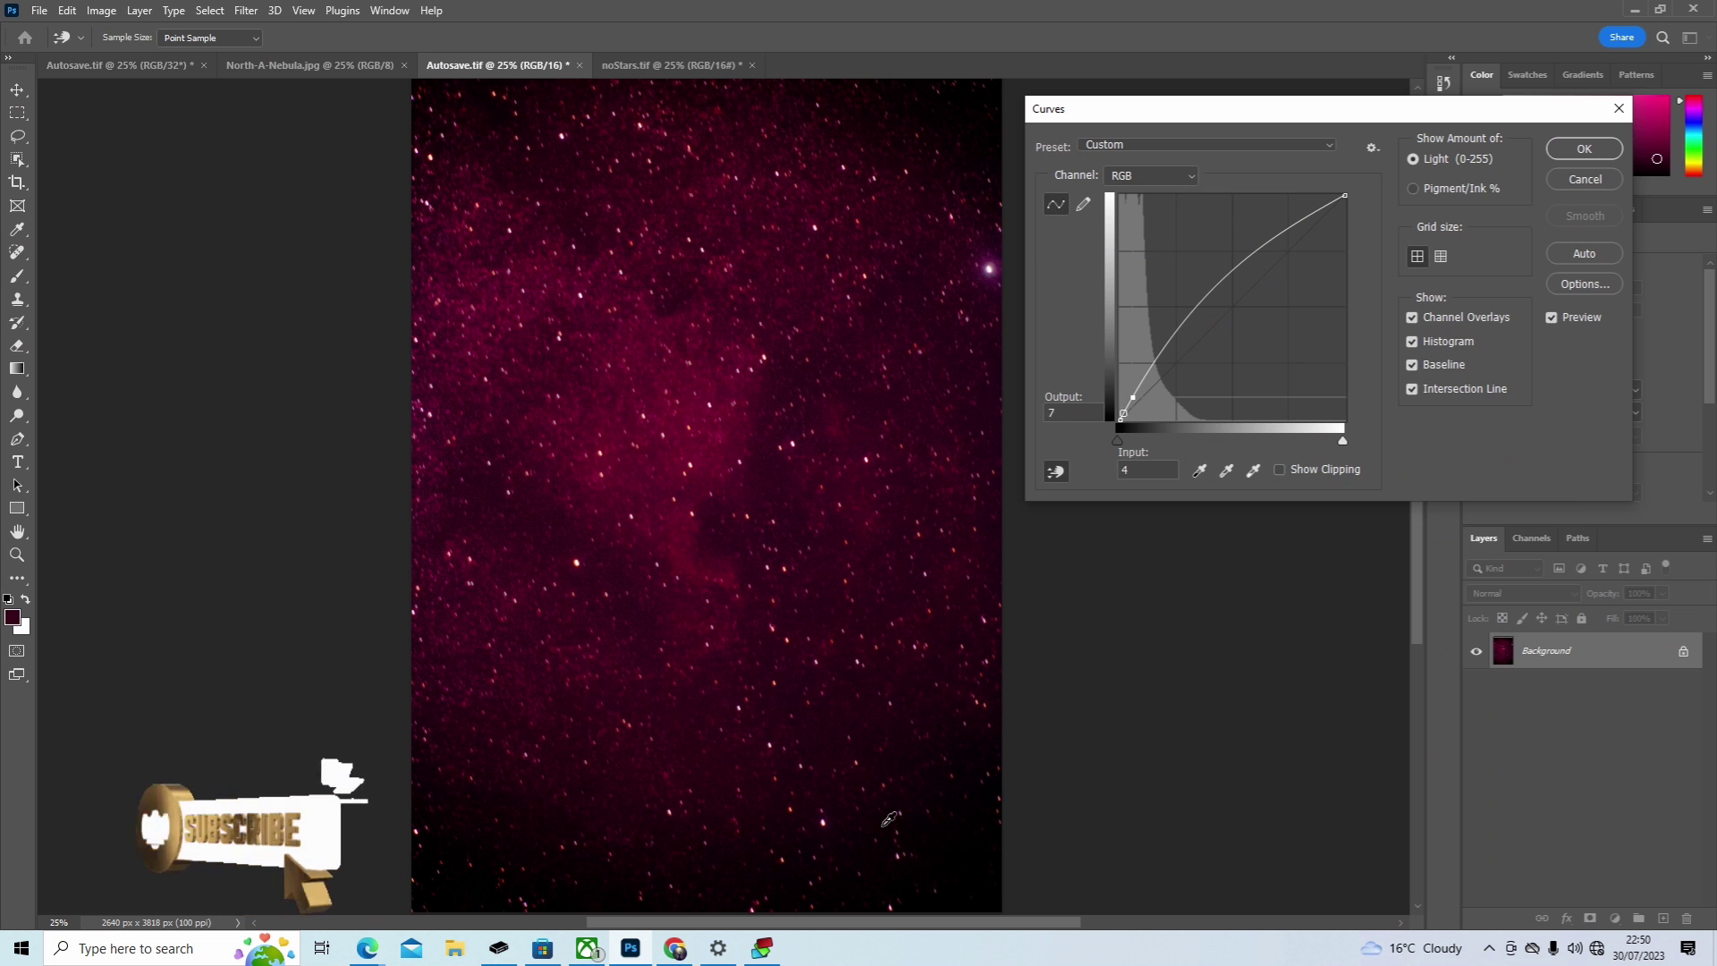
left_click(675, 304)
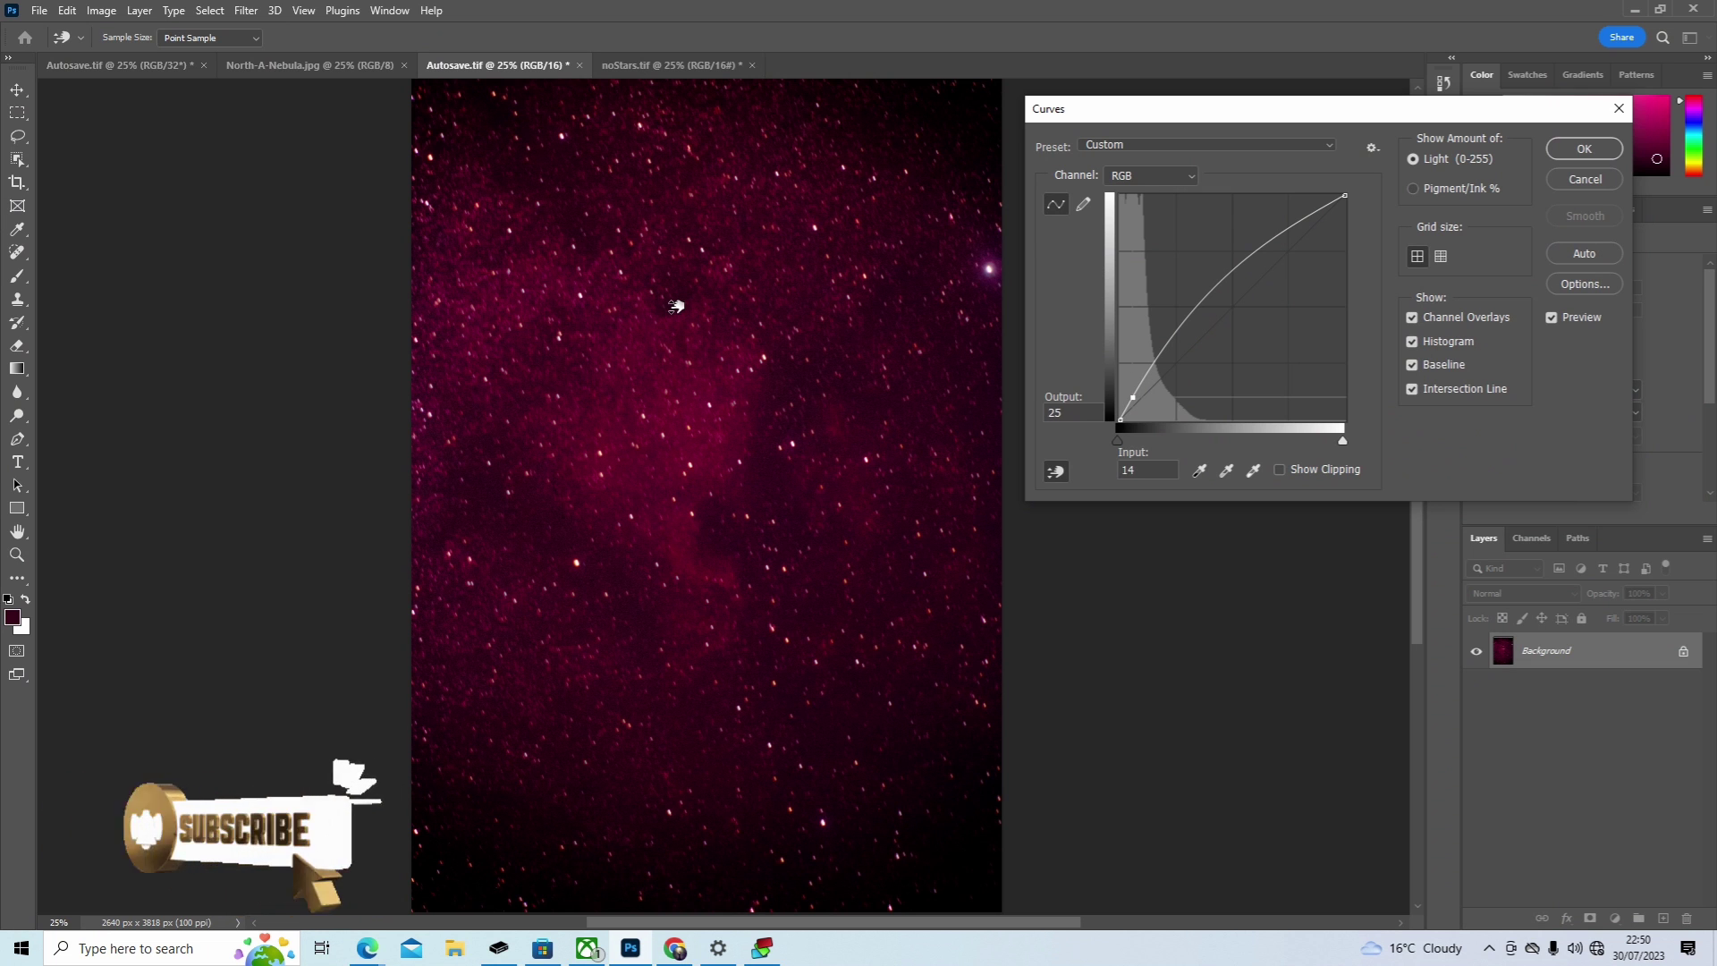
left_click_drag(675, 306, 675, 318)
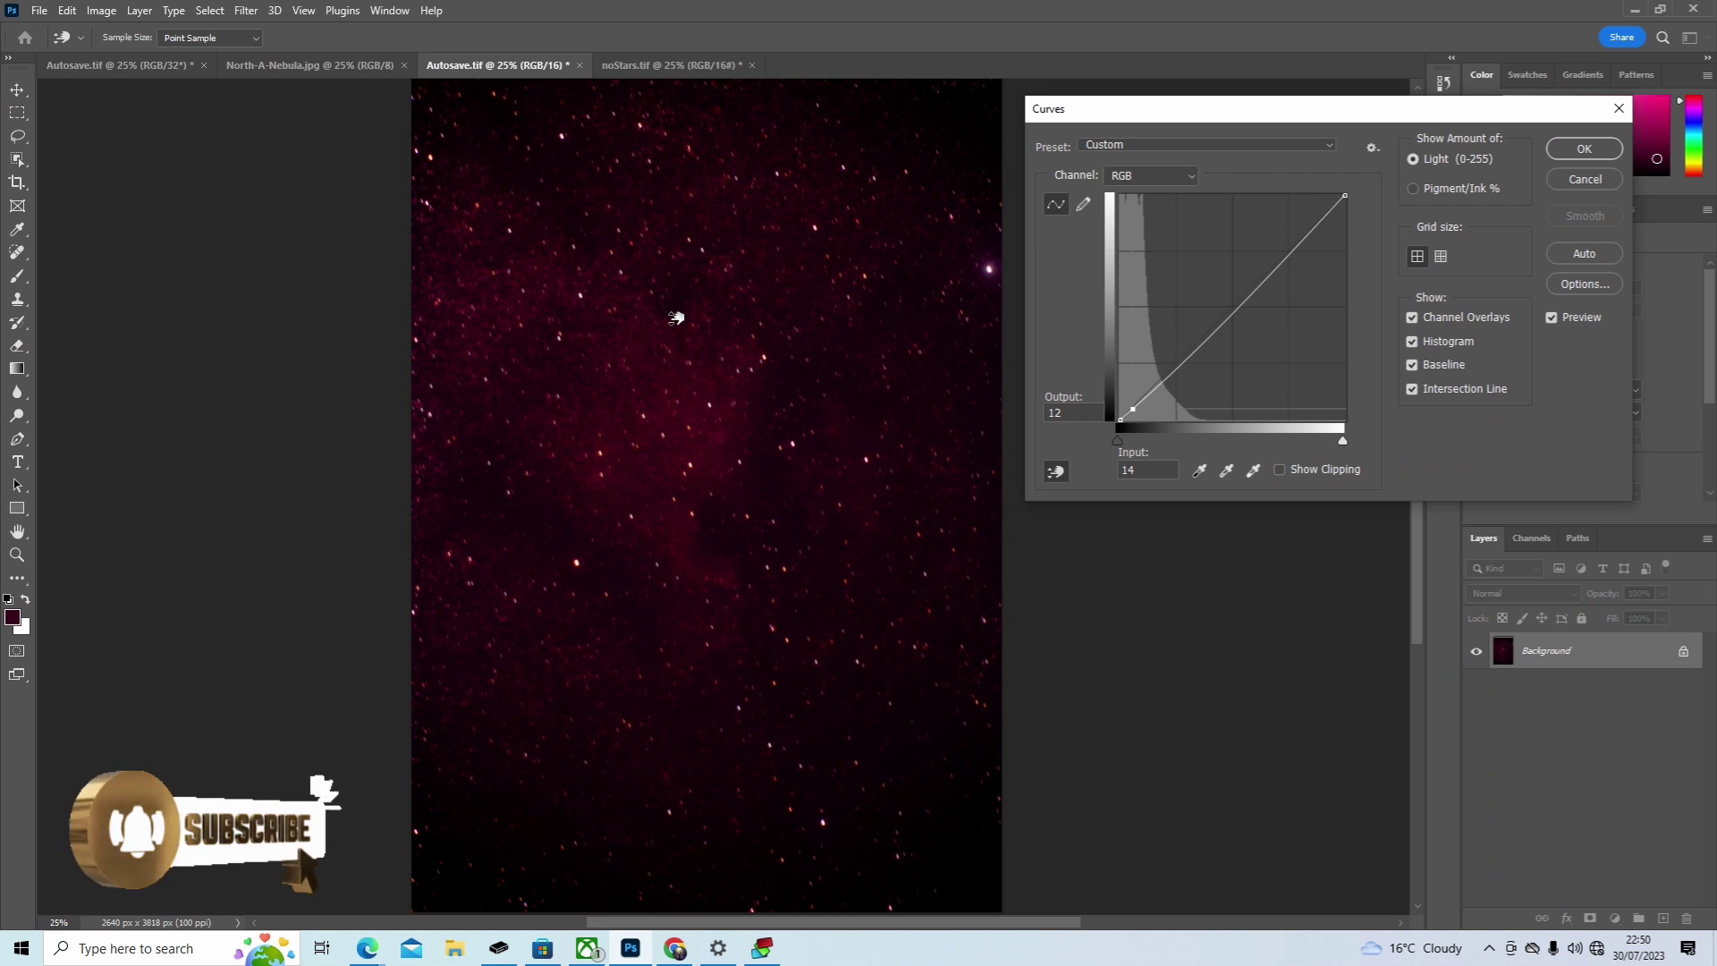
left_click_drag(675, 317, 677, 313)
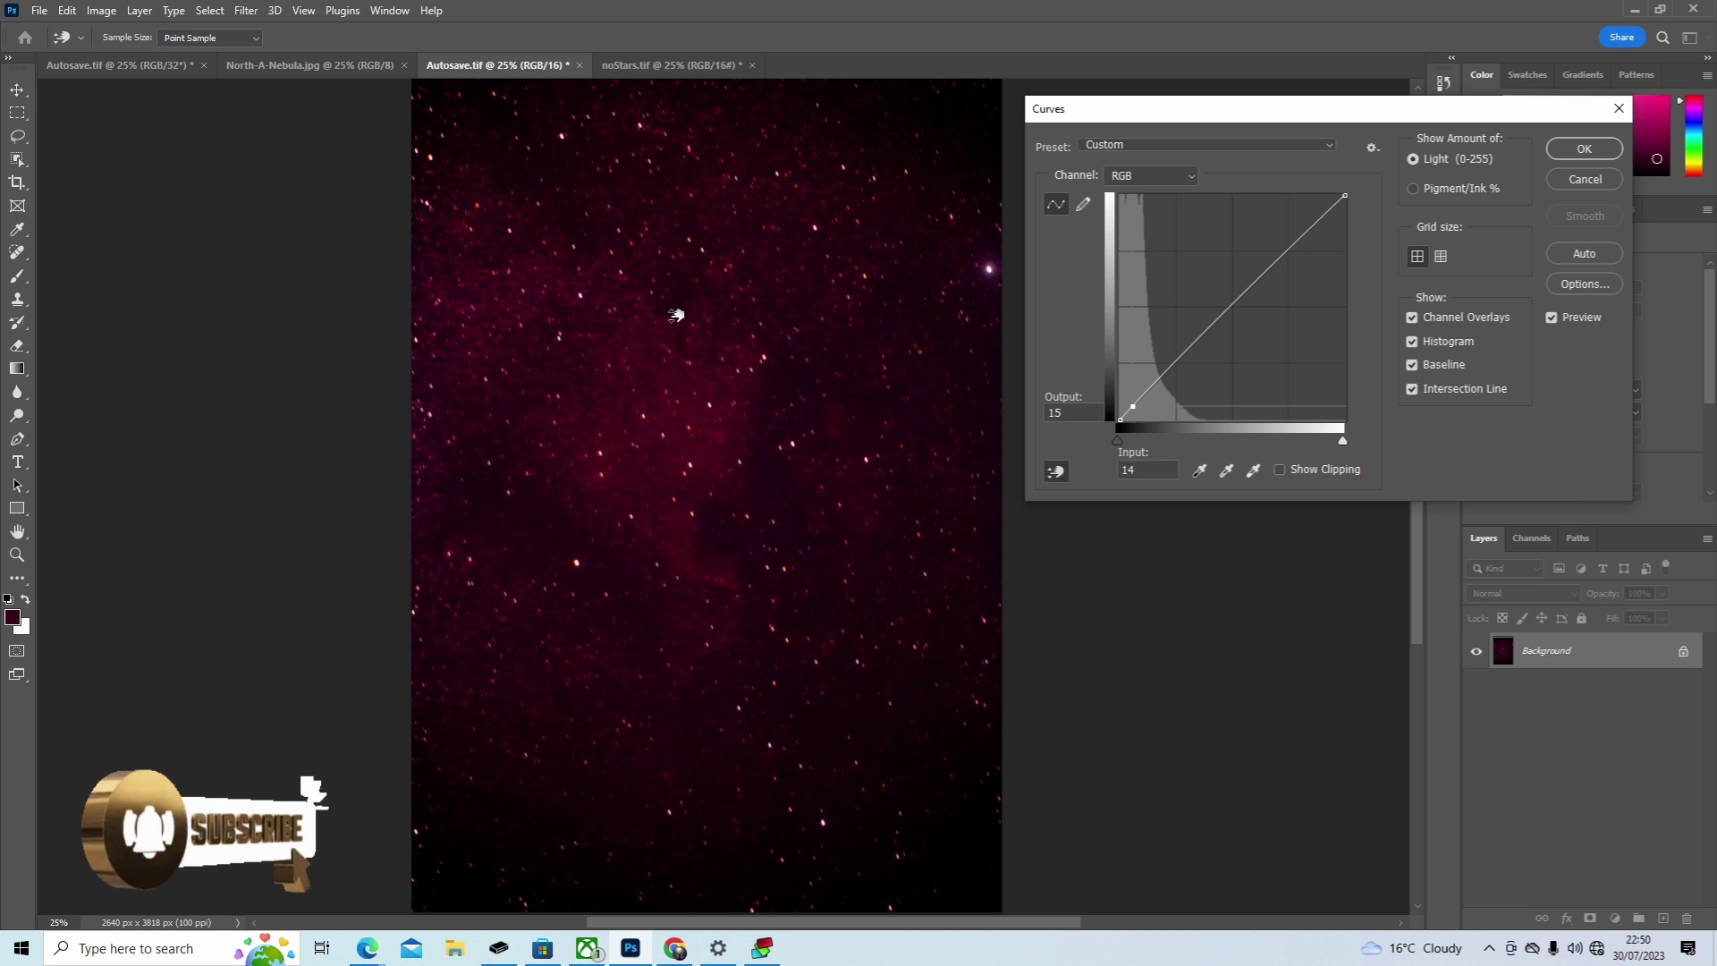
left_click(1588, 148)
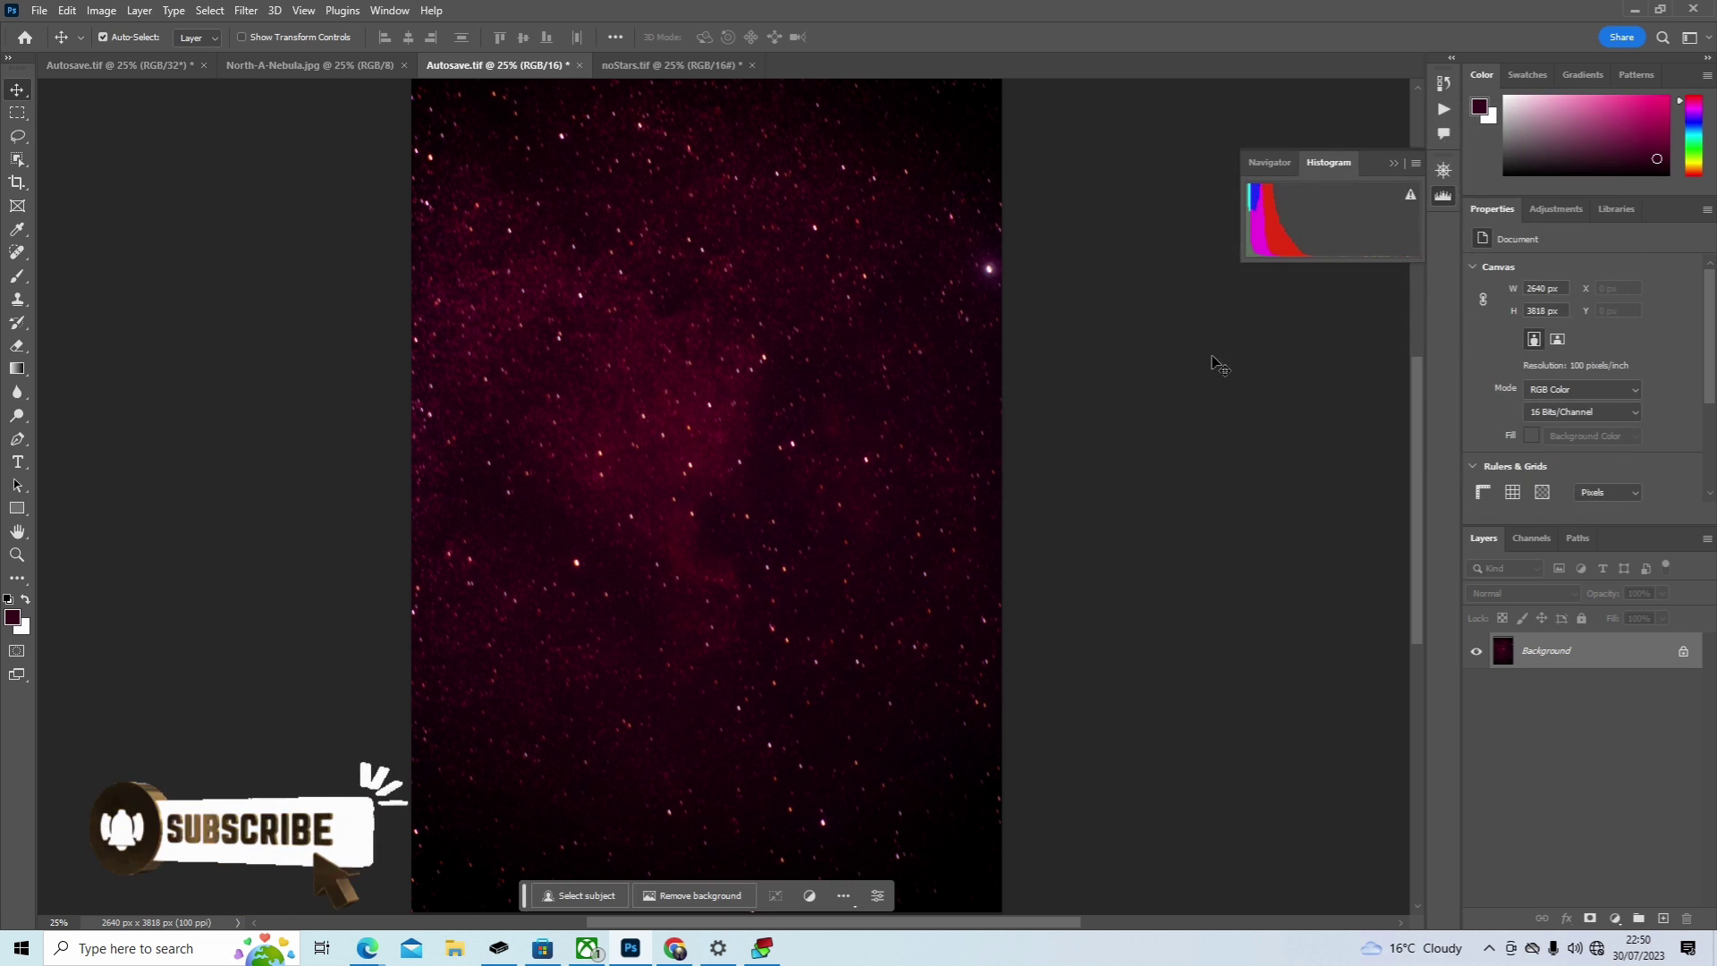
Step: Open the Camera Raw Filter and expand its Basic panel
left_click(246, 11)
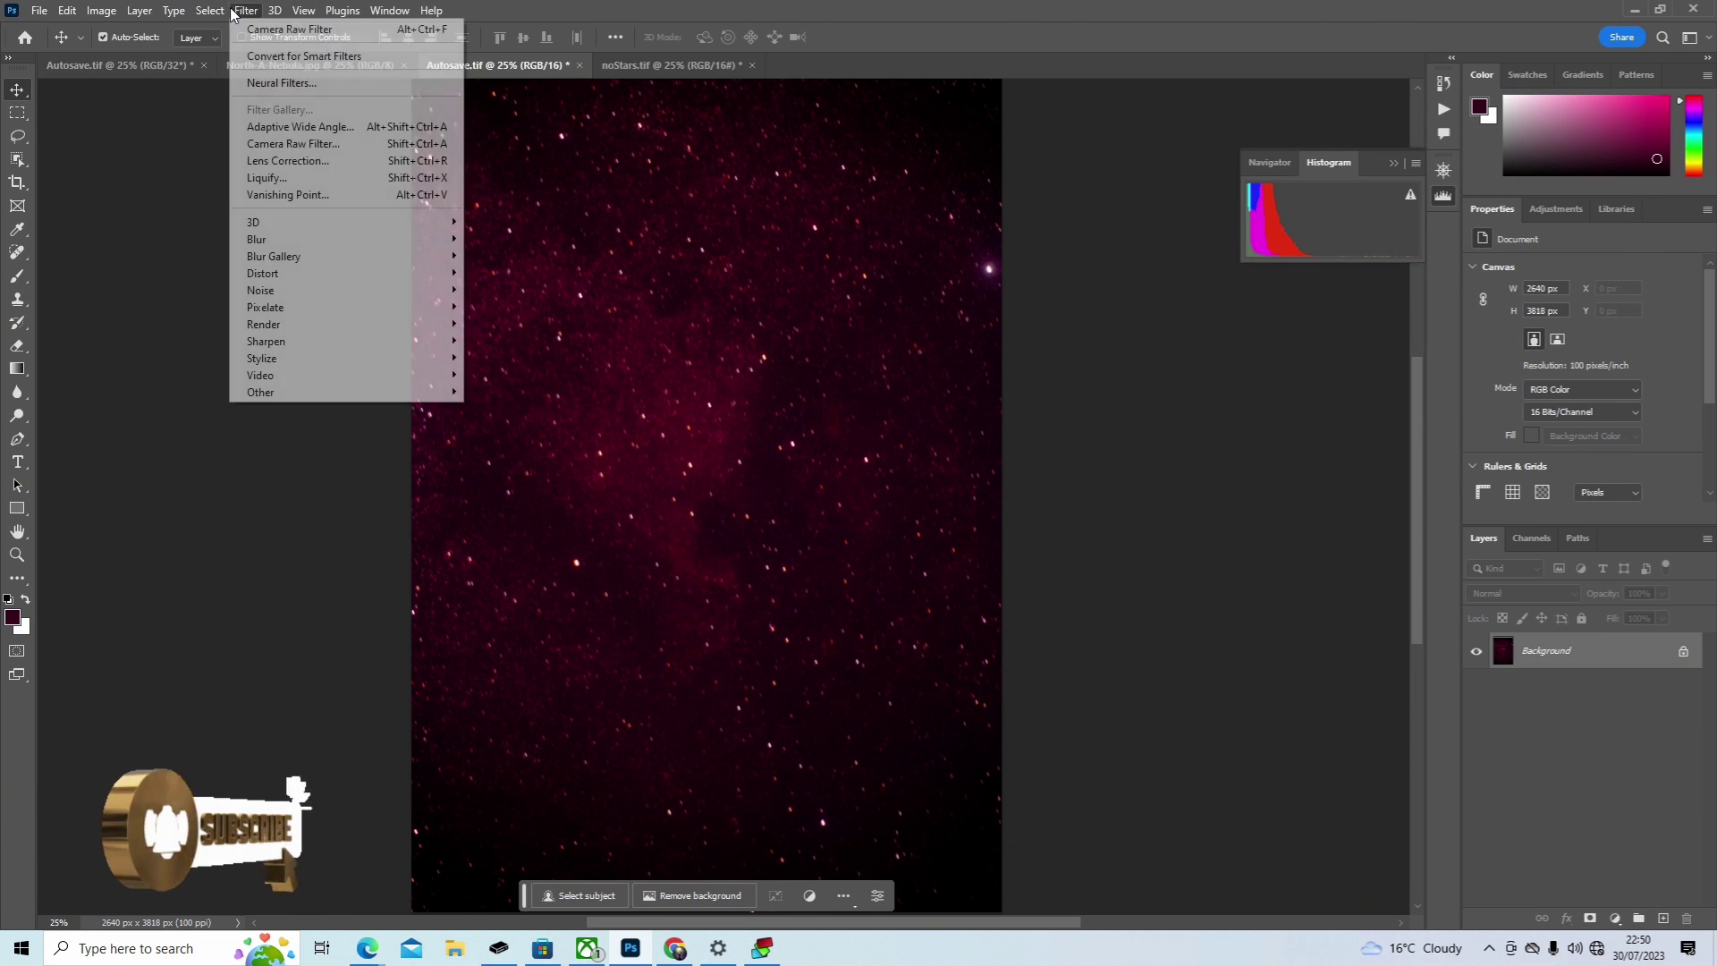
left_click(271, 30)
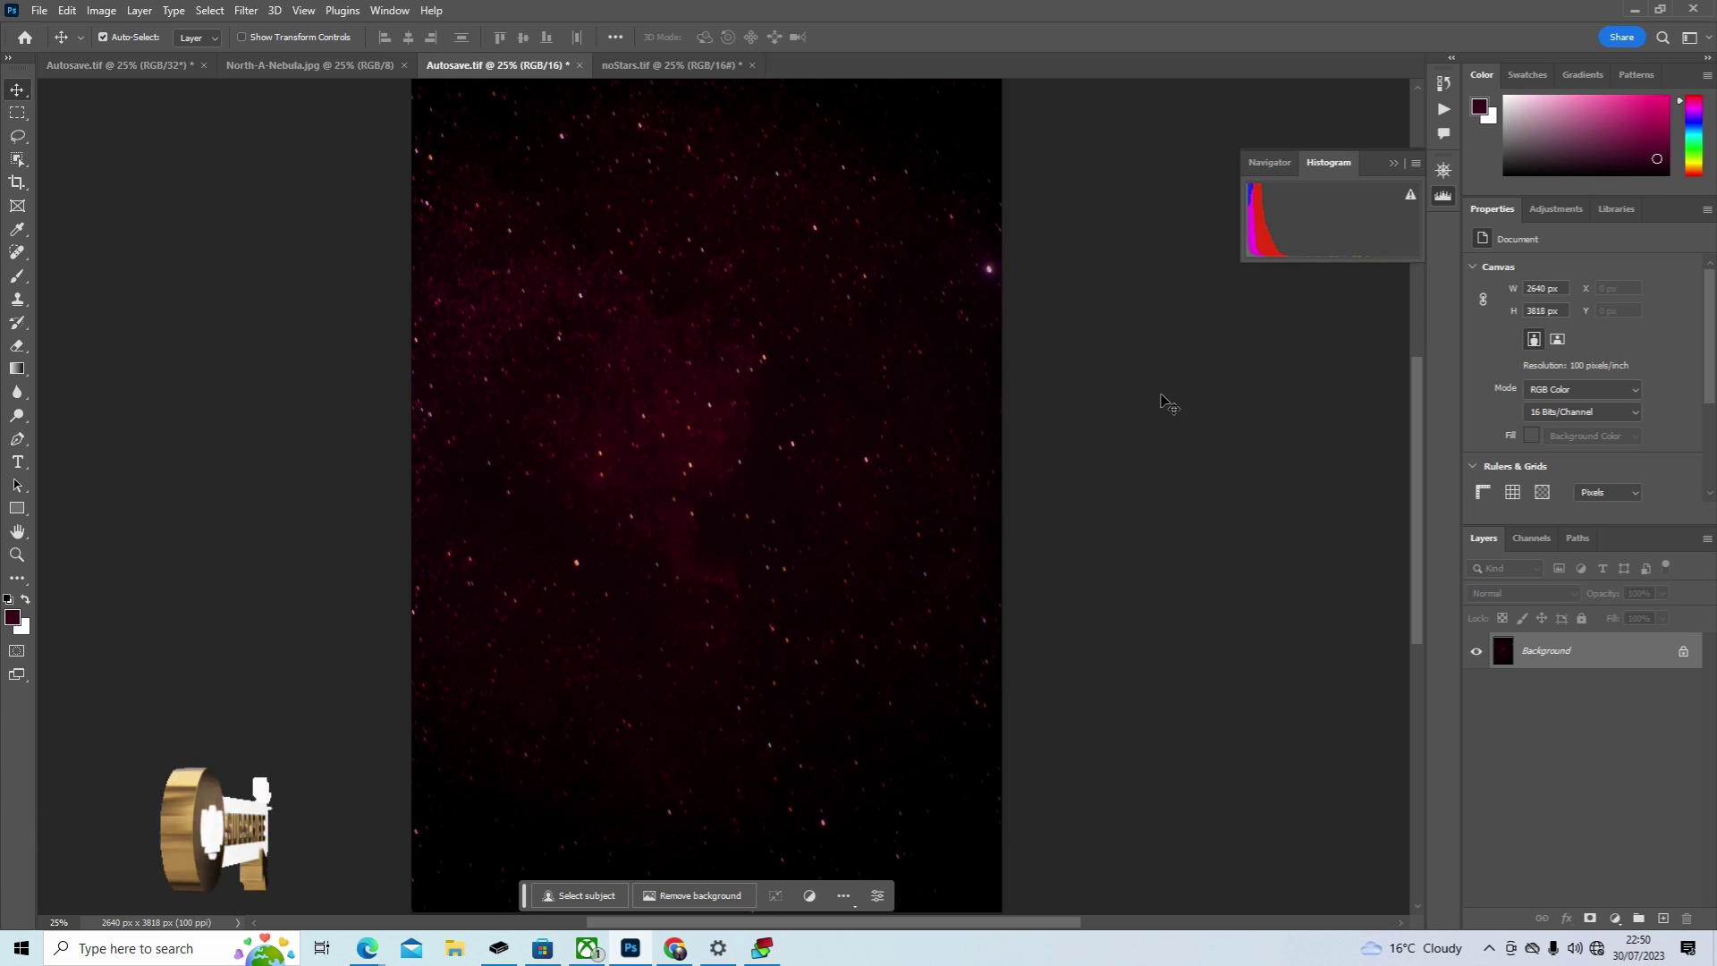
left_click(243, 11)
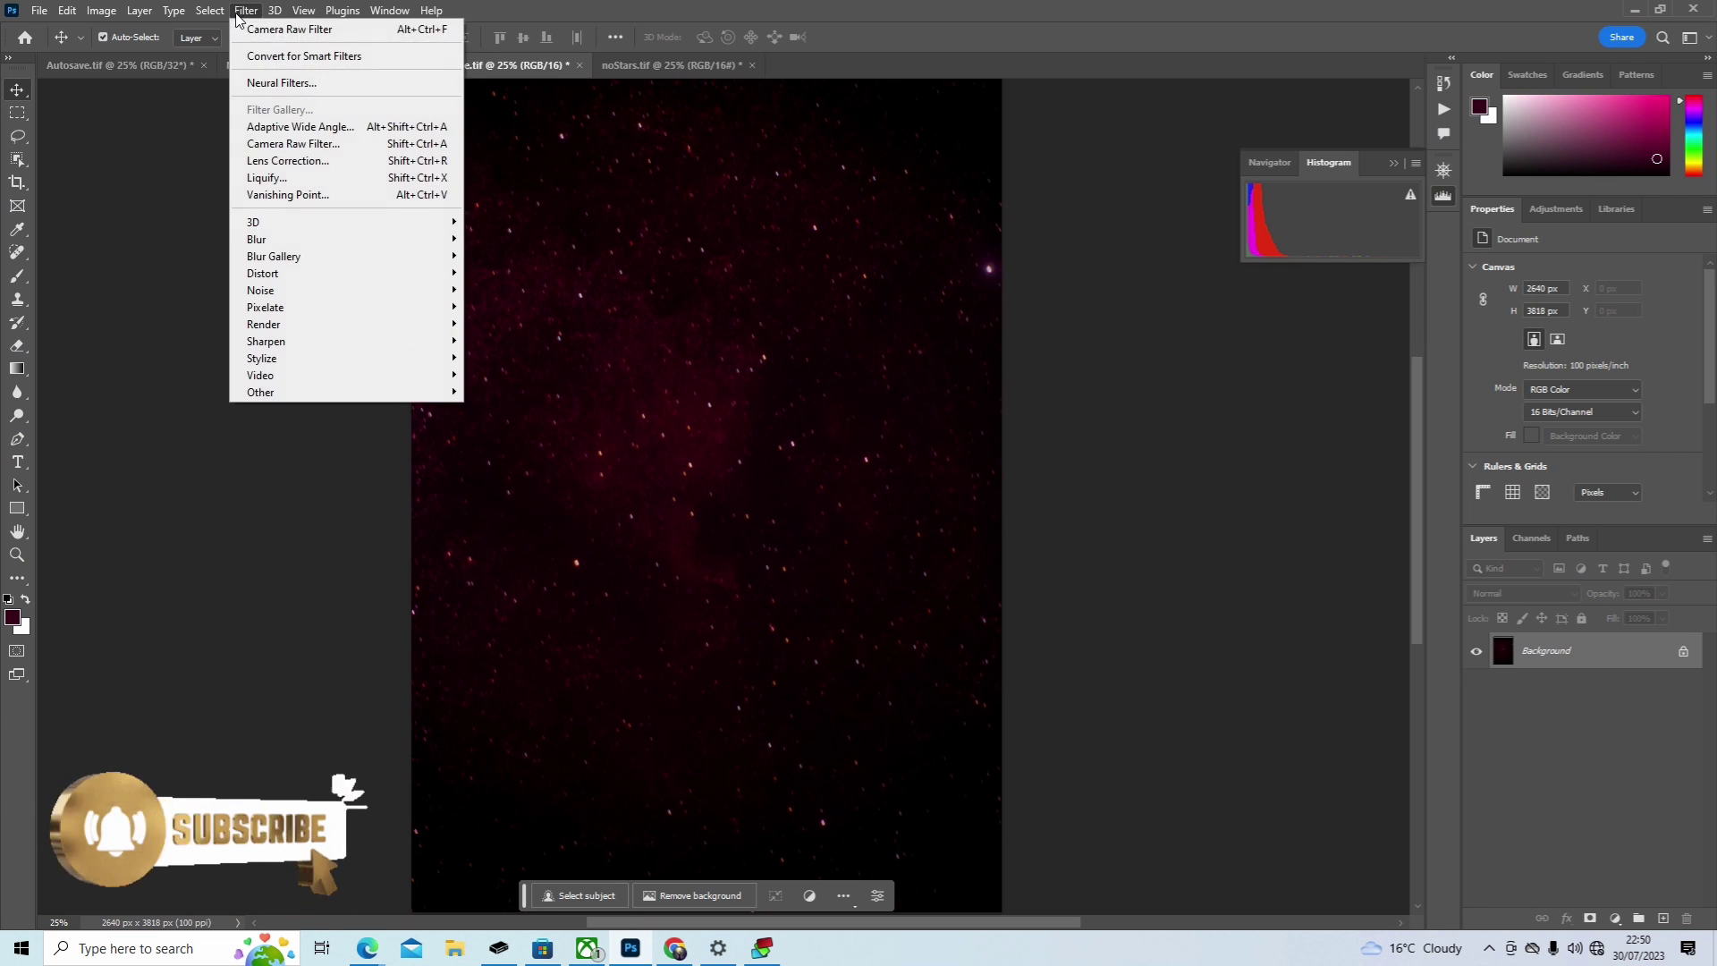
left_click(322, 150)
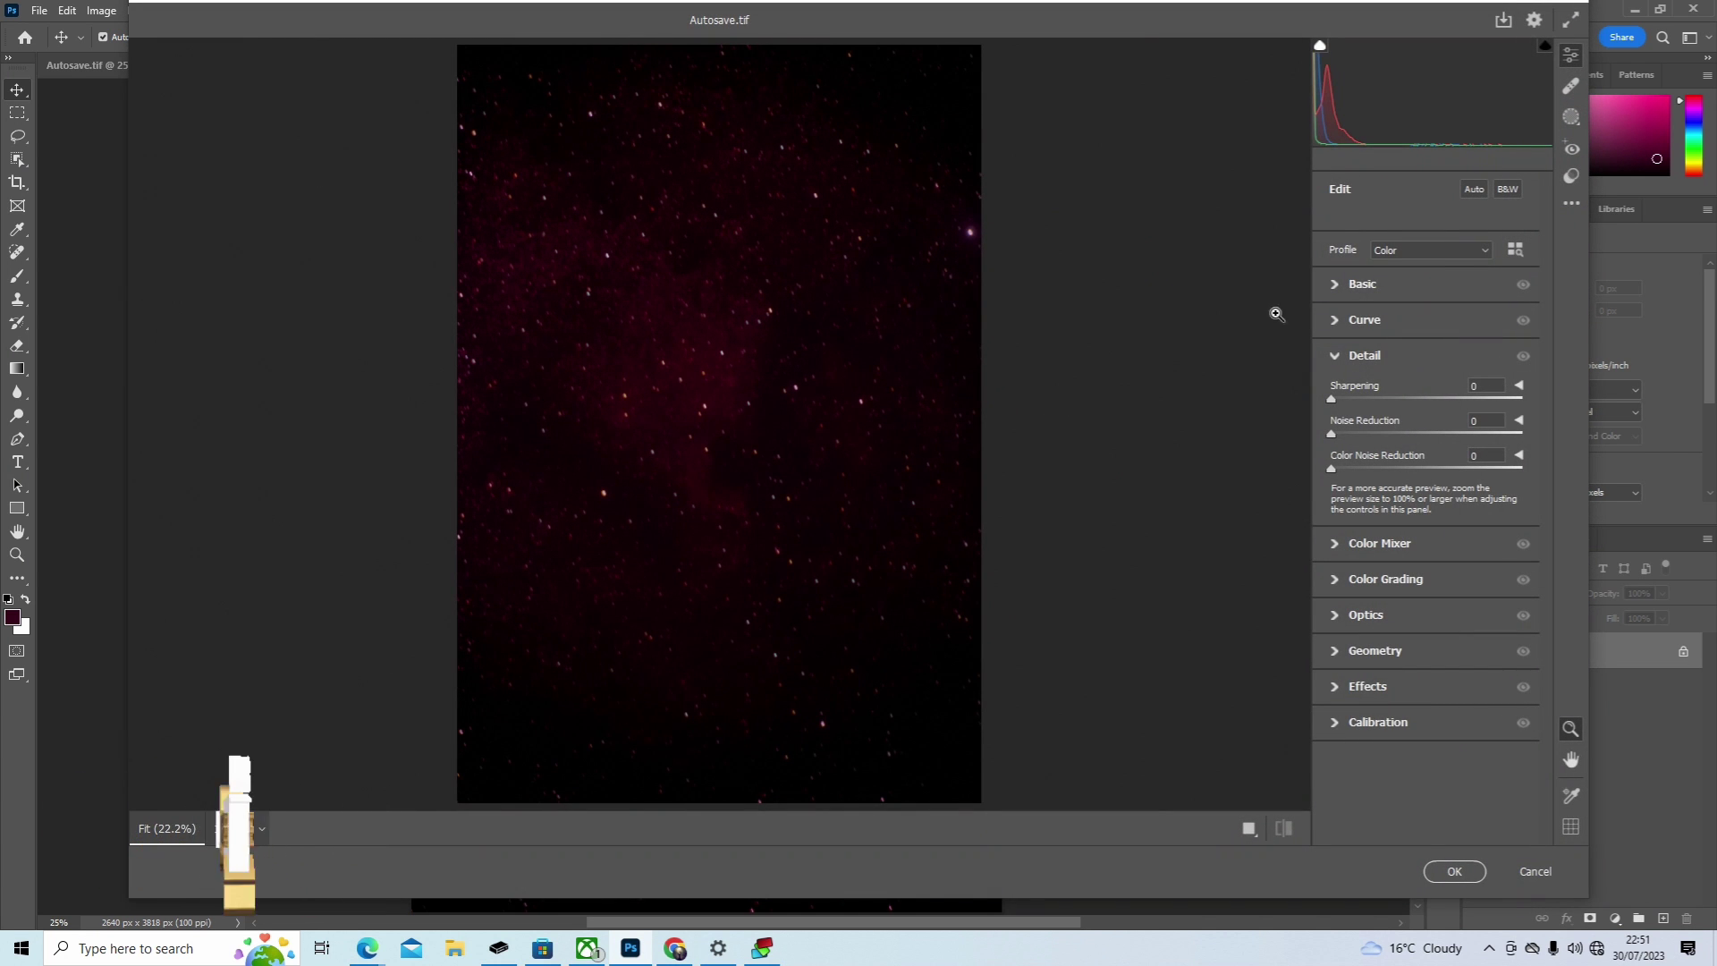
left_click(1363, 284)
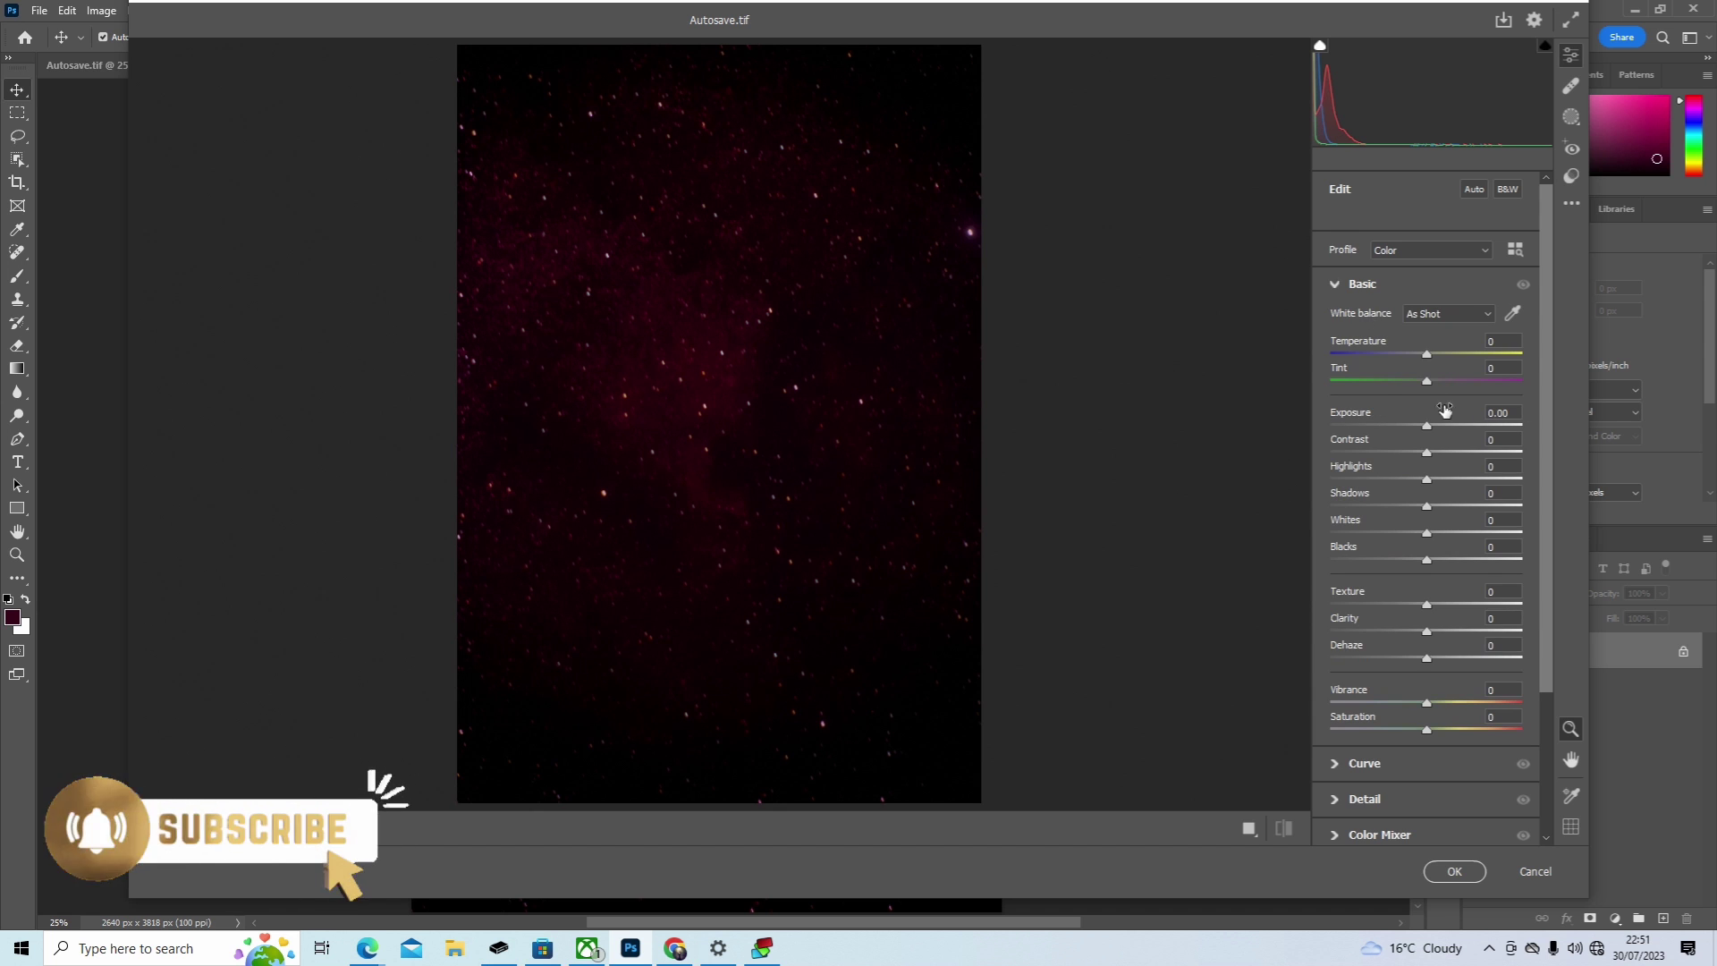
Step: Raise Exposure to +0.70, lower Contrast to -10, adjust Highlights, and set Whites +24, Blacks +14
left_click_drag(1427, 428, 1440, 431)
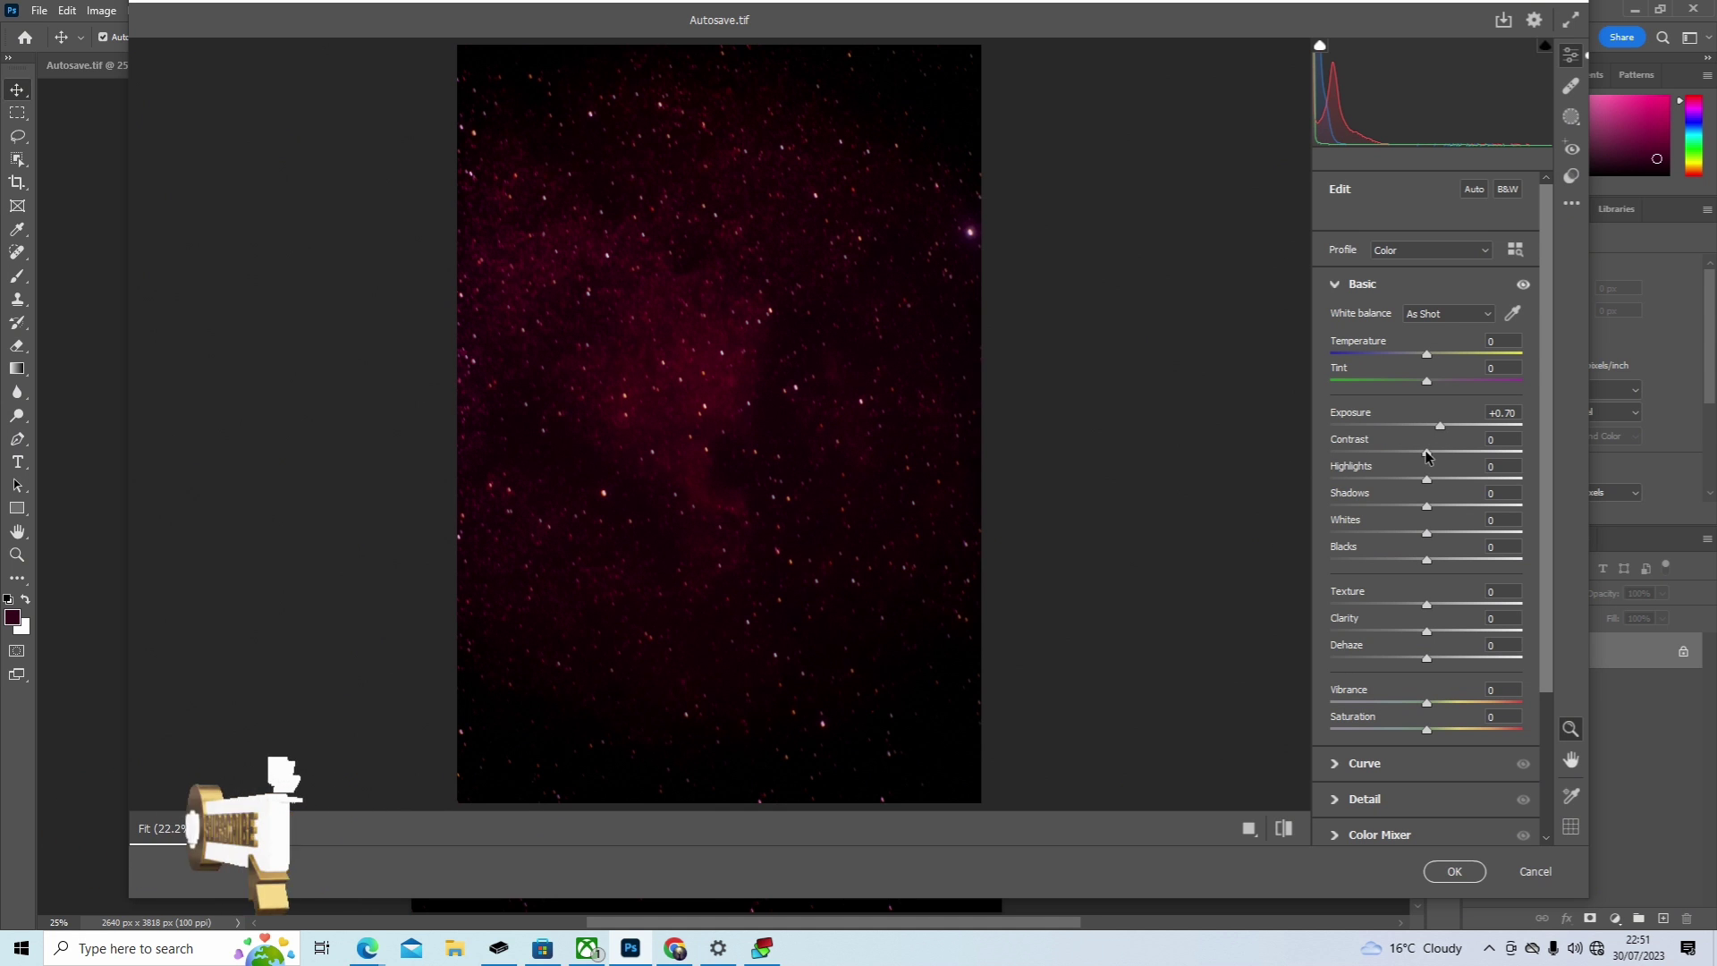
left_click_drag(1426, 457, 1415, 464)
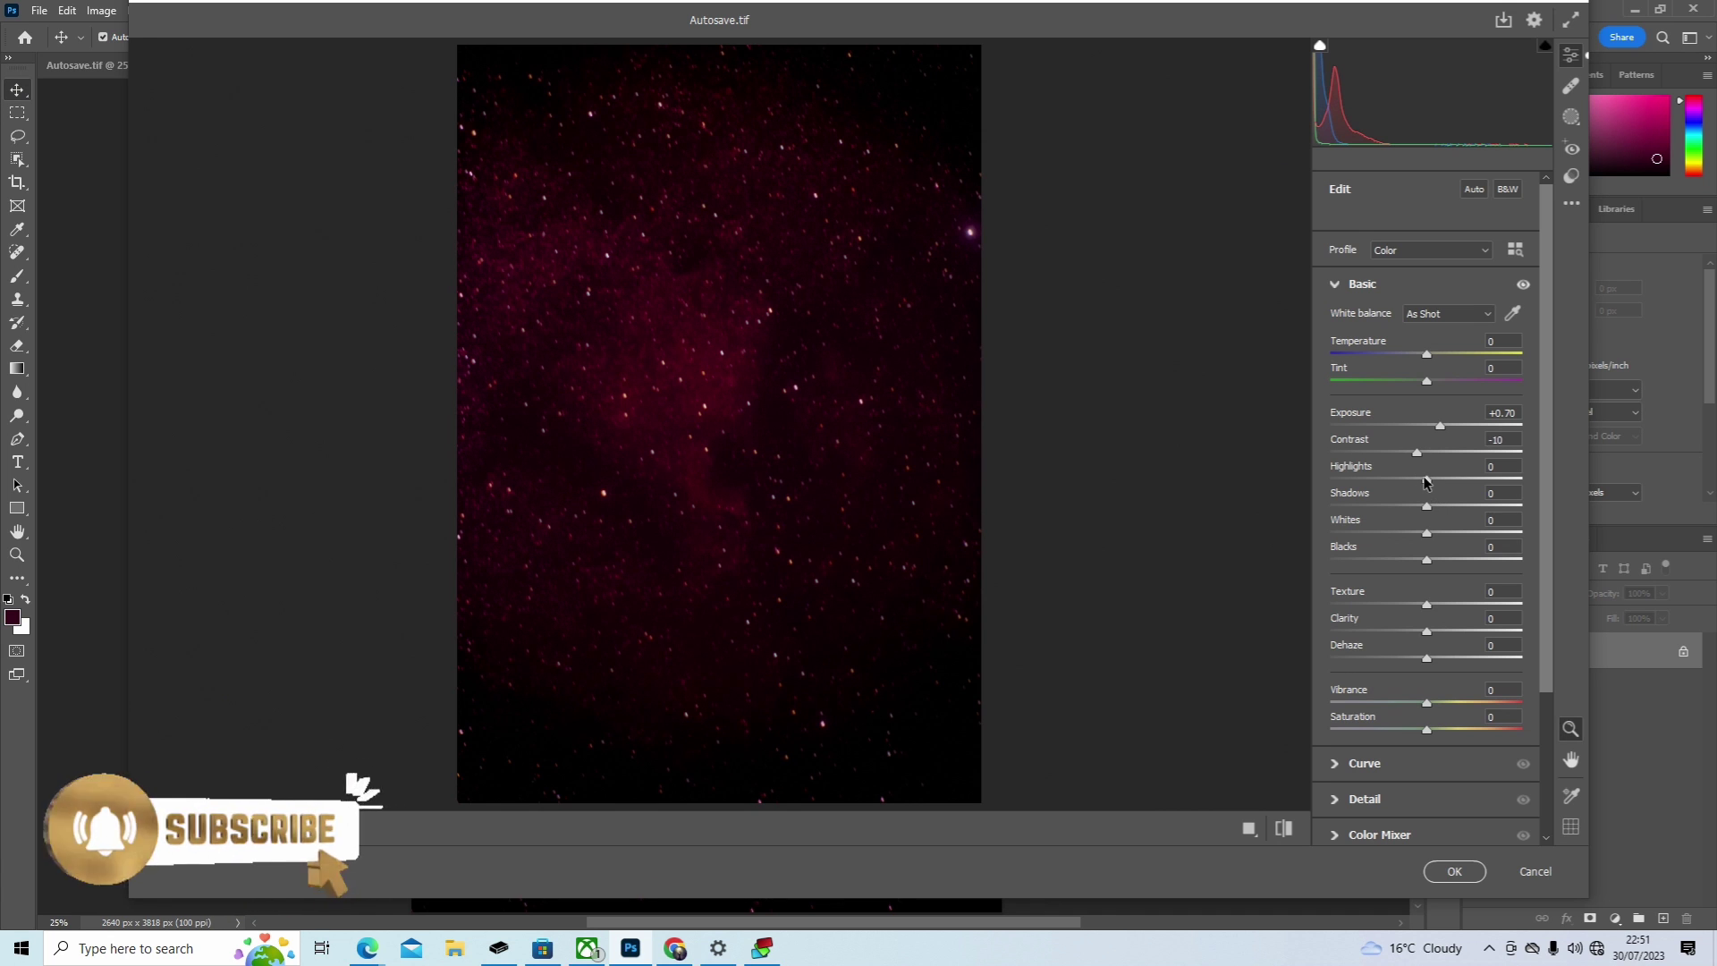
left_click_drag(1429, 485, 1463, 537)
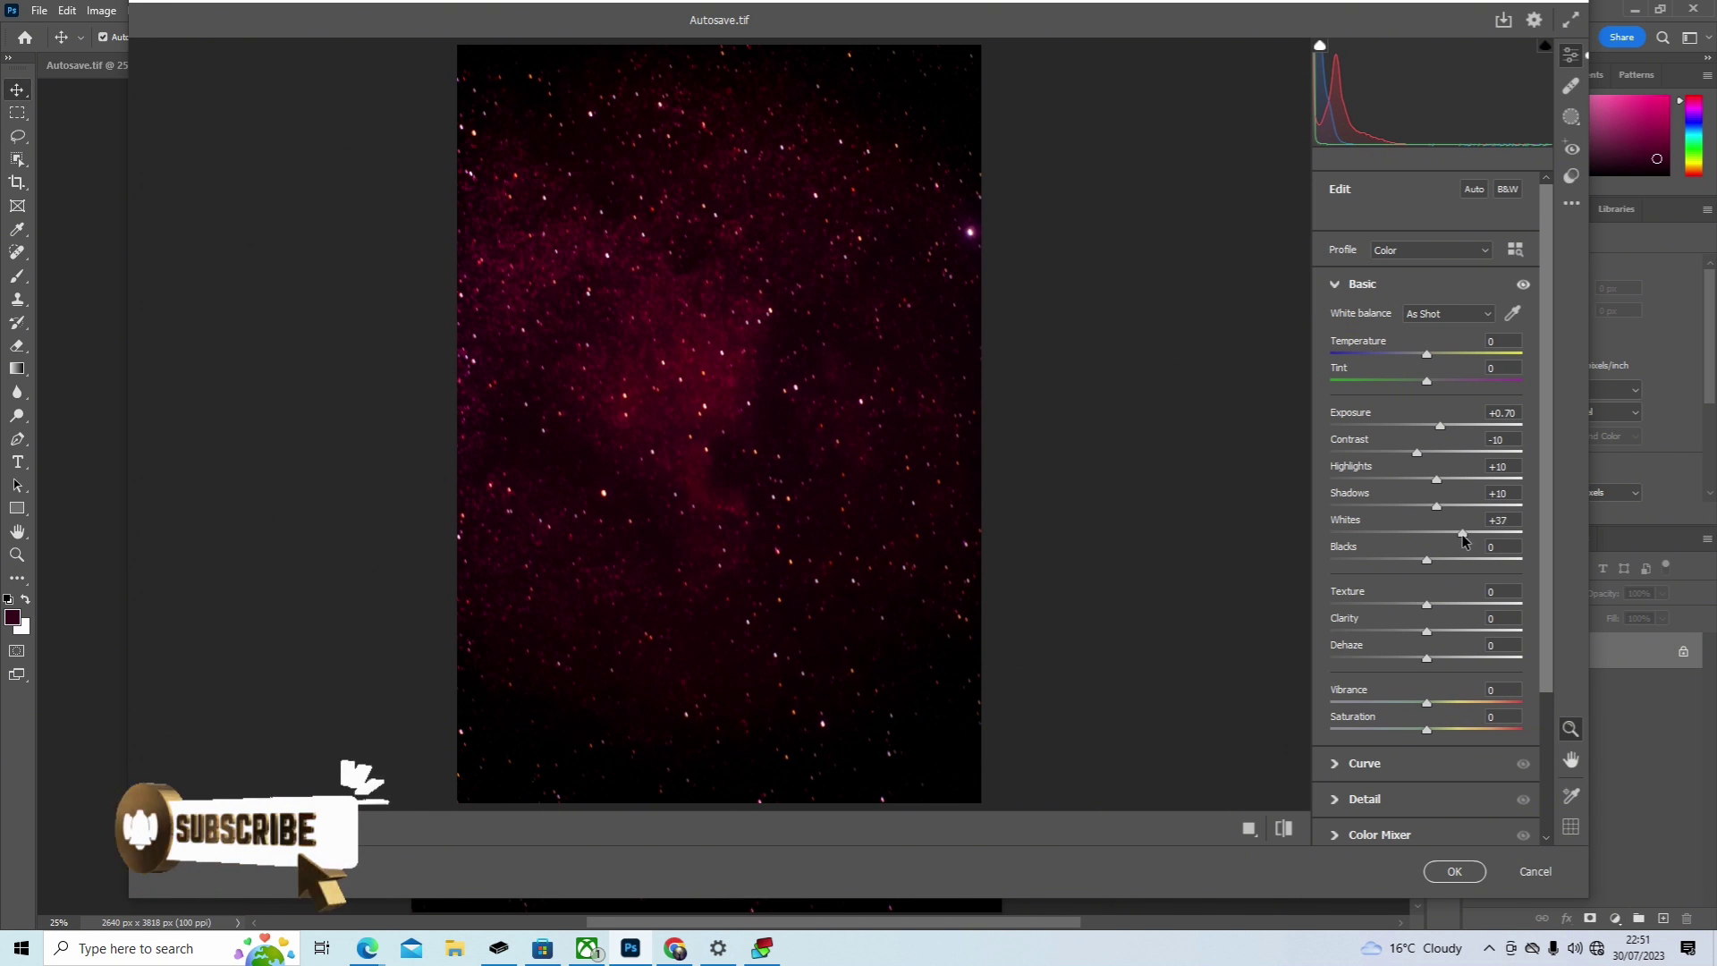
mouse_move(1457, 537)
left_mouse_down()
mouse_move(1417, 567)
mouse_move(1455, 561)
left_mouse_up()
left_click_drag(1451, 564, 1444, 563)
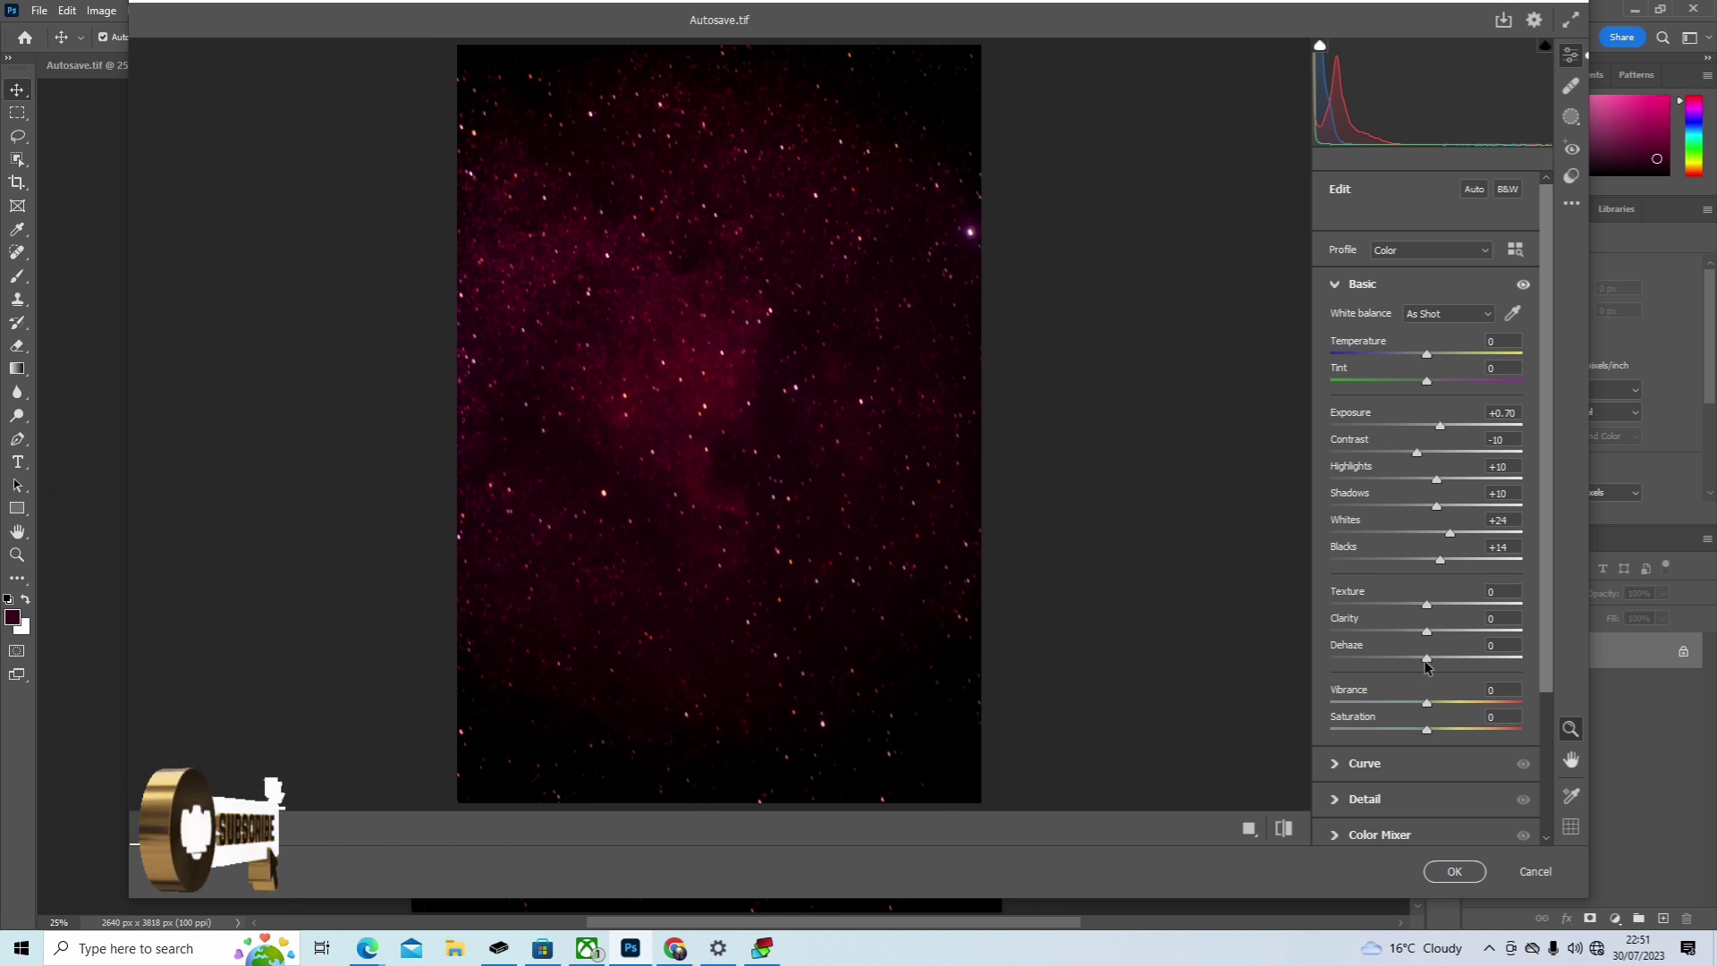
Step: Set Texture +10, Clarity -23 and Dehaze +19 in Camera Raw
left_click_drag(1428, 610, 1443, 622)
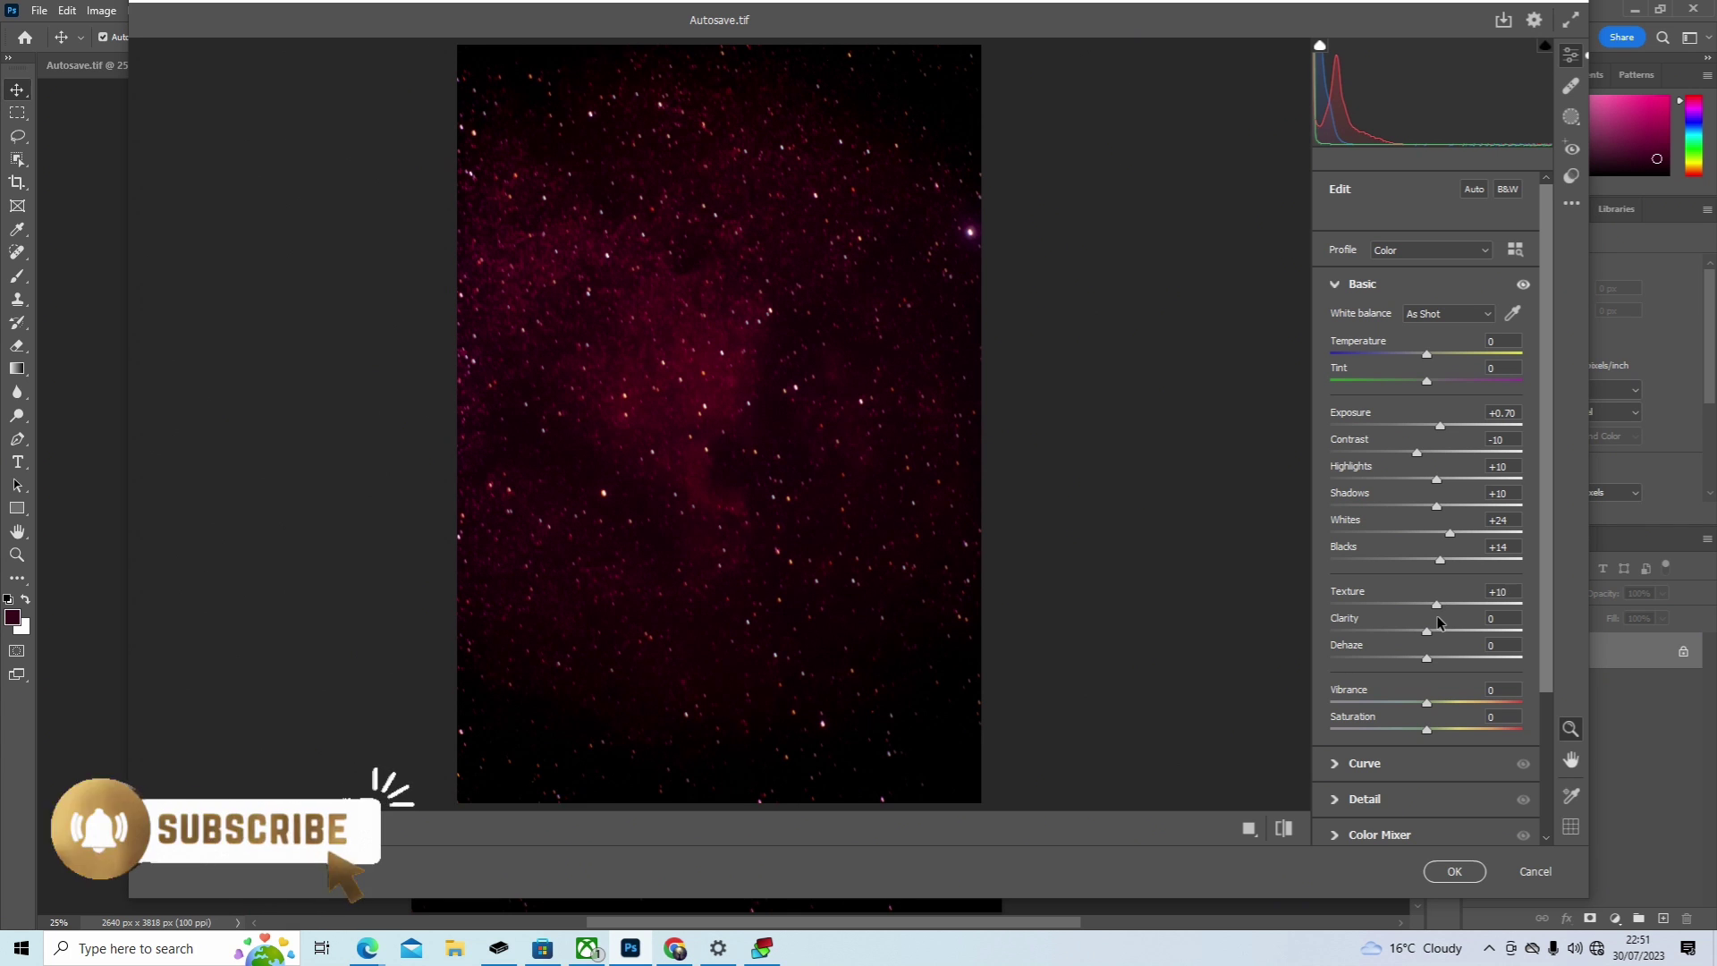
left_click_drag(1427, 635, 1398, 635)
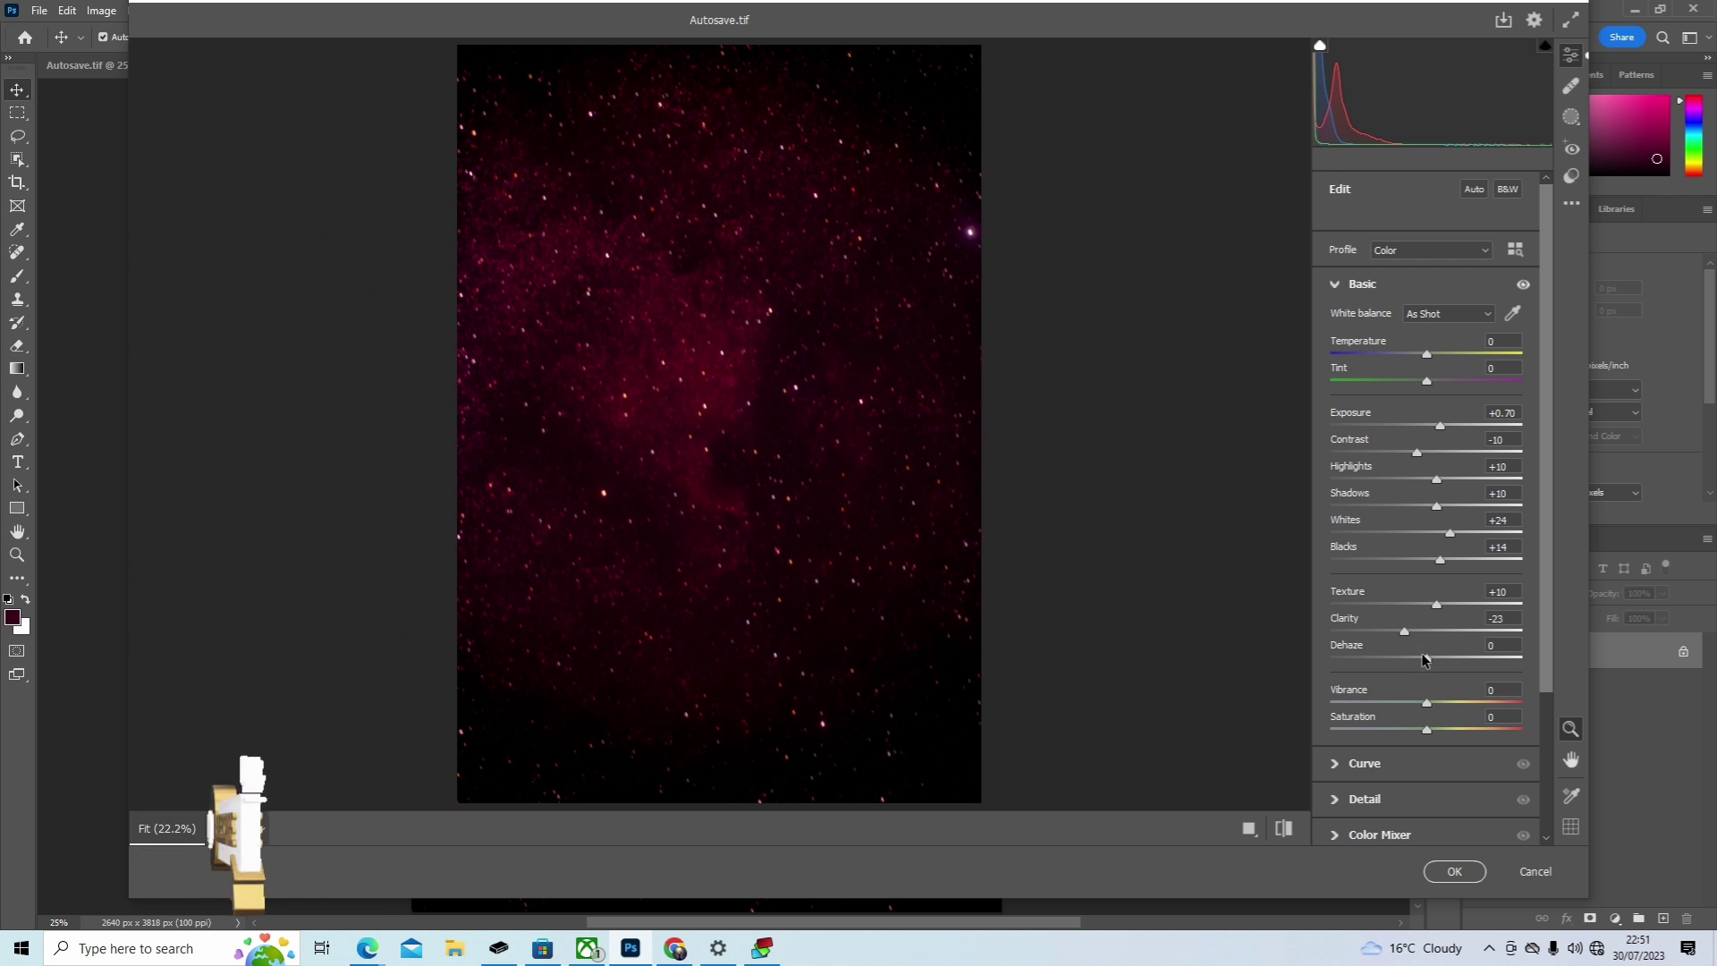
left_click_drag(1427, 658, 1434, 658)
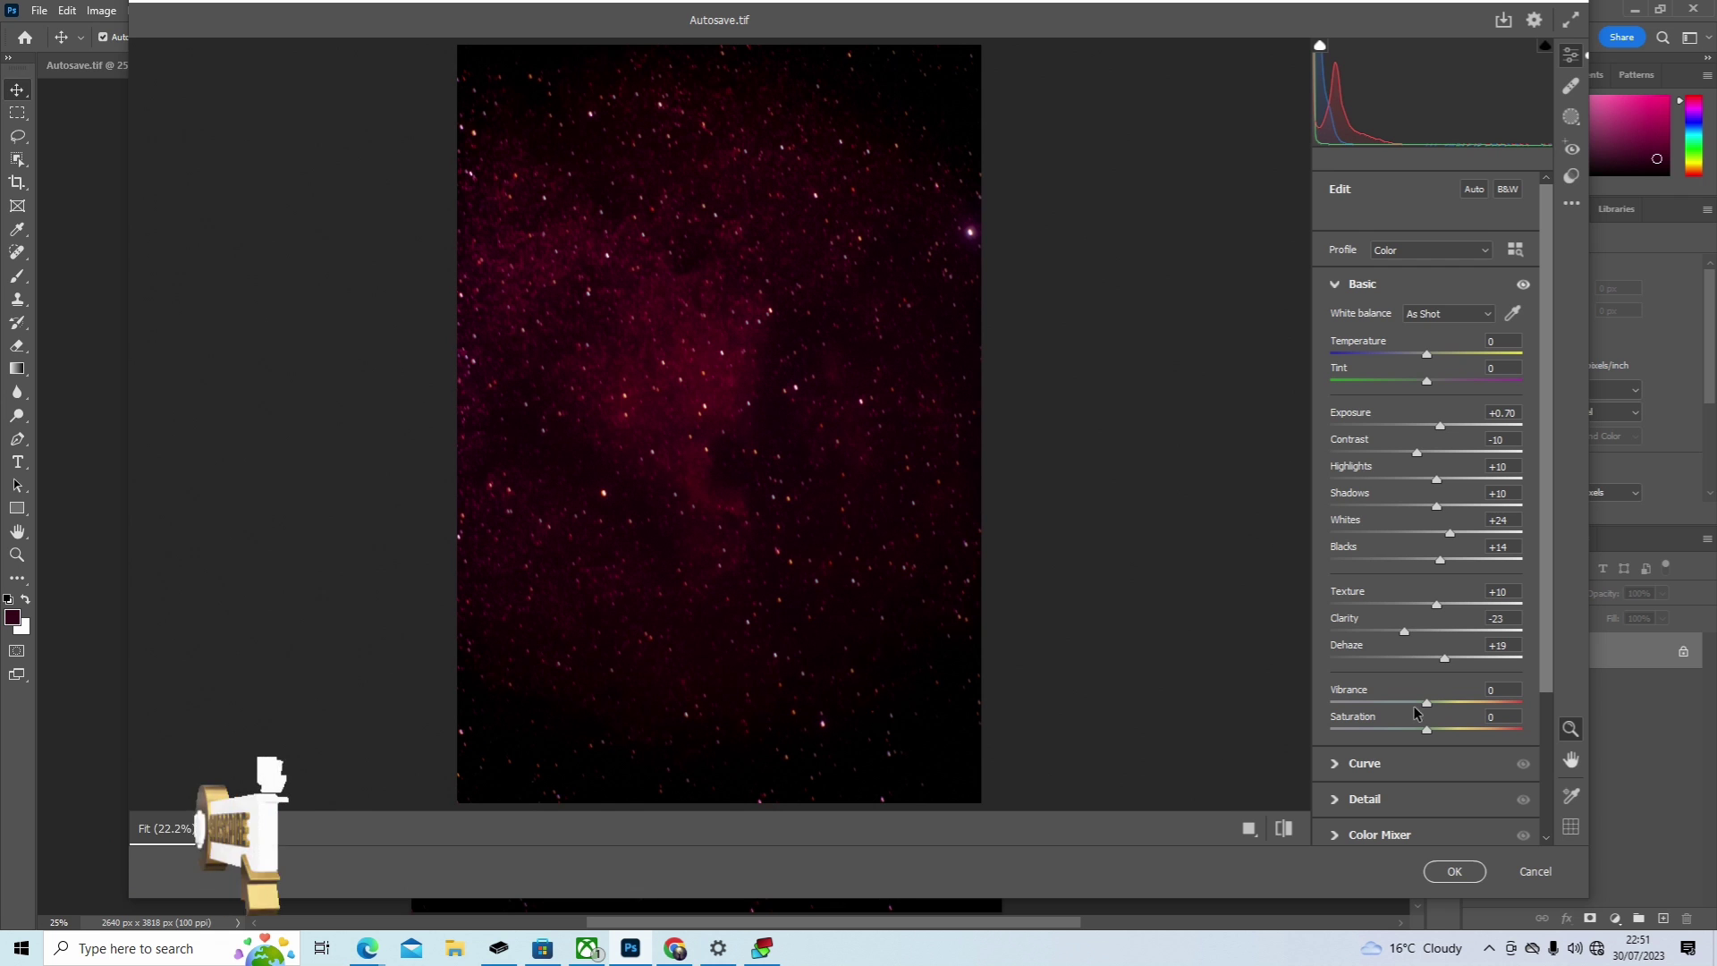
left_click(1365, 802)
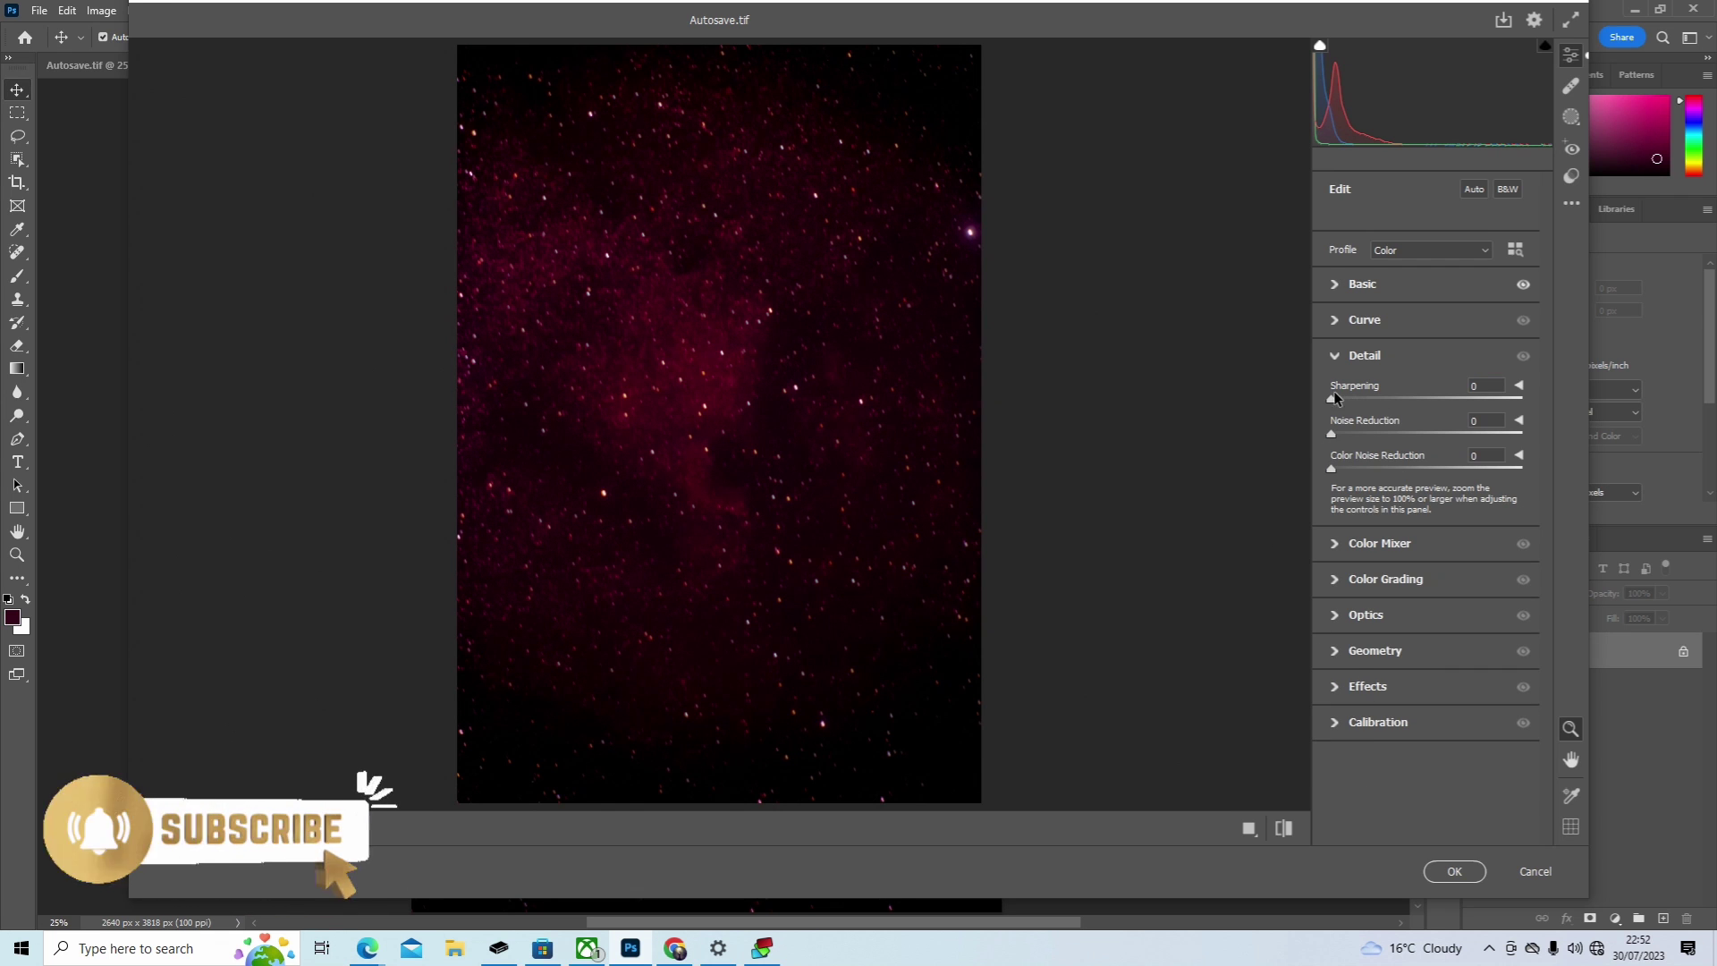
Step: In Detail, set Noise Reduction 72, Color Noise Reduction 77 and Sharpening 122, then apply the filter
left_click_drag(1332, 435, 1372, 439)
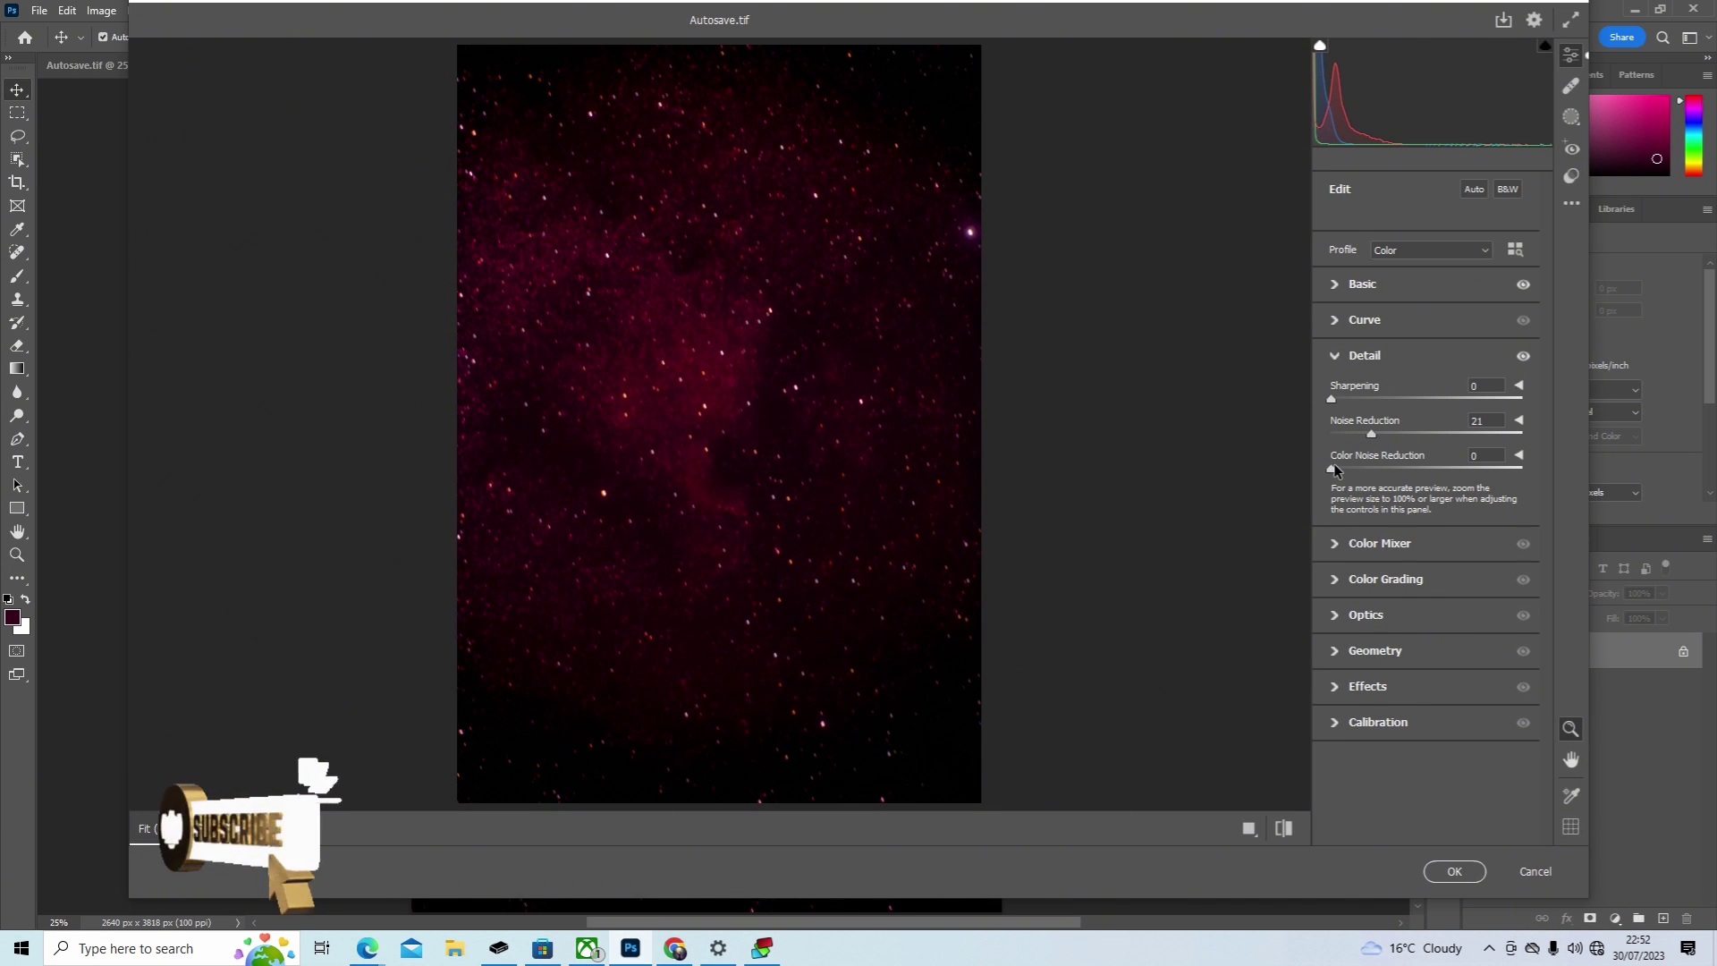
left_click_drag(1336, 469, 1490, 481)
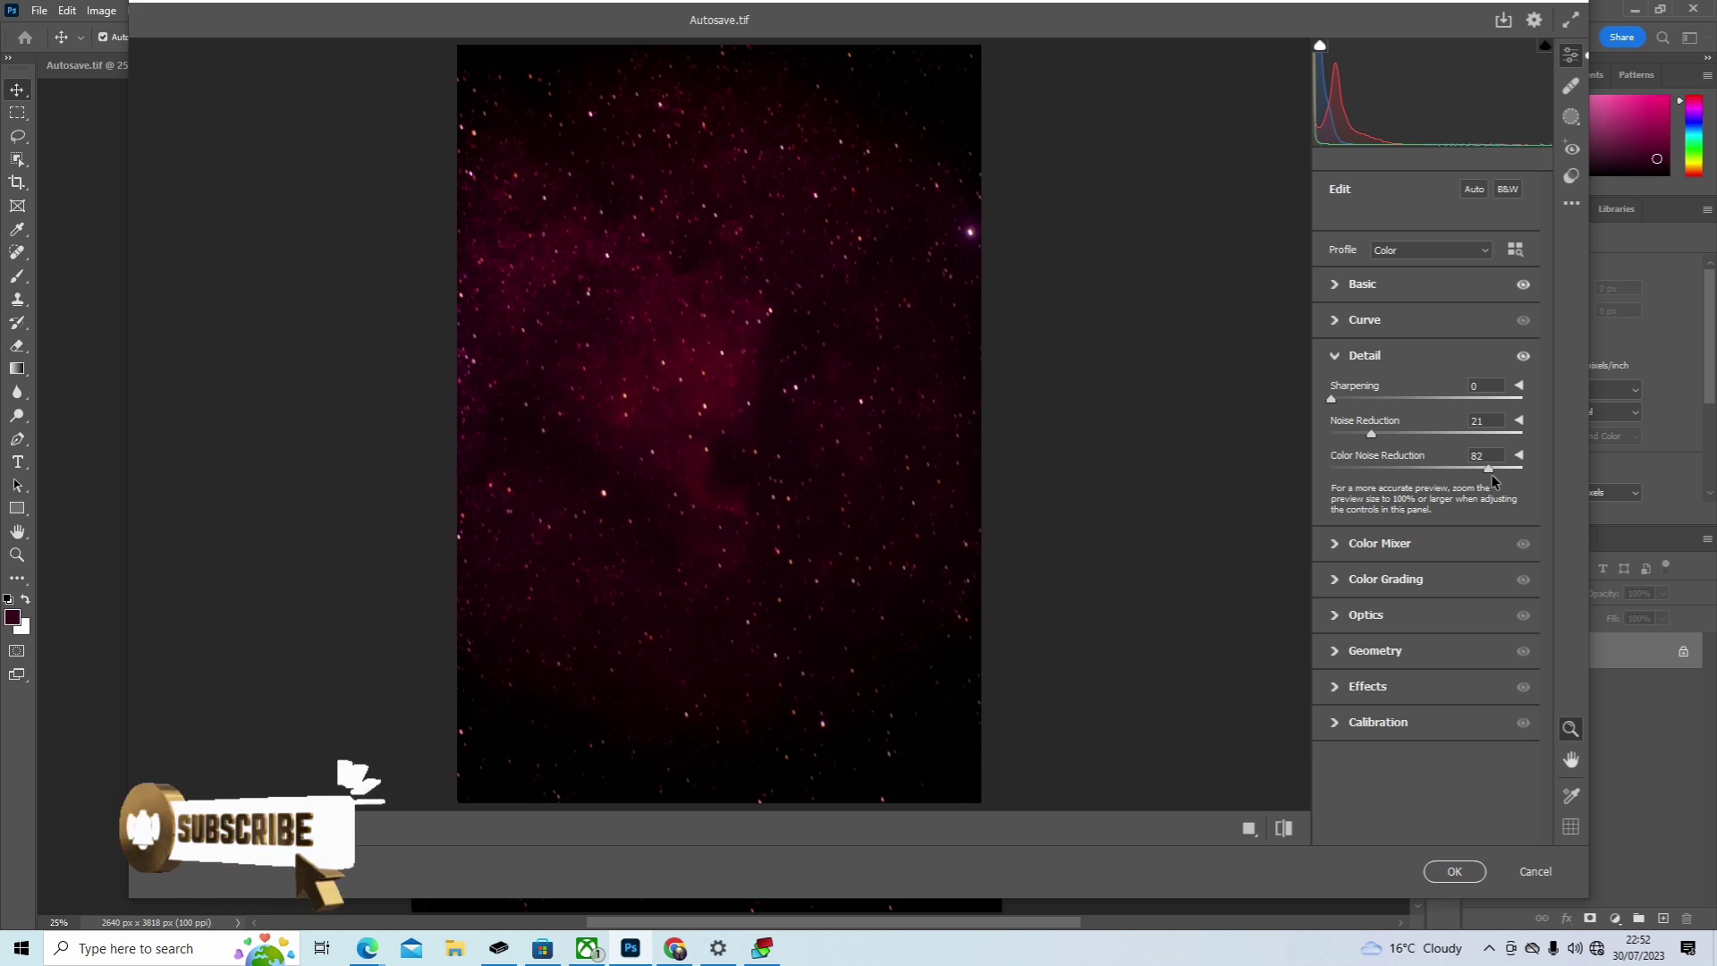
left_click_drag(1491, 483, 1476, 482)
left_click_drag(1370, 435, 1476, 441)
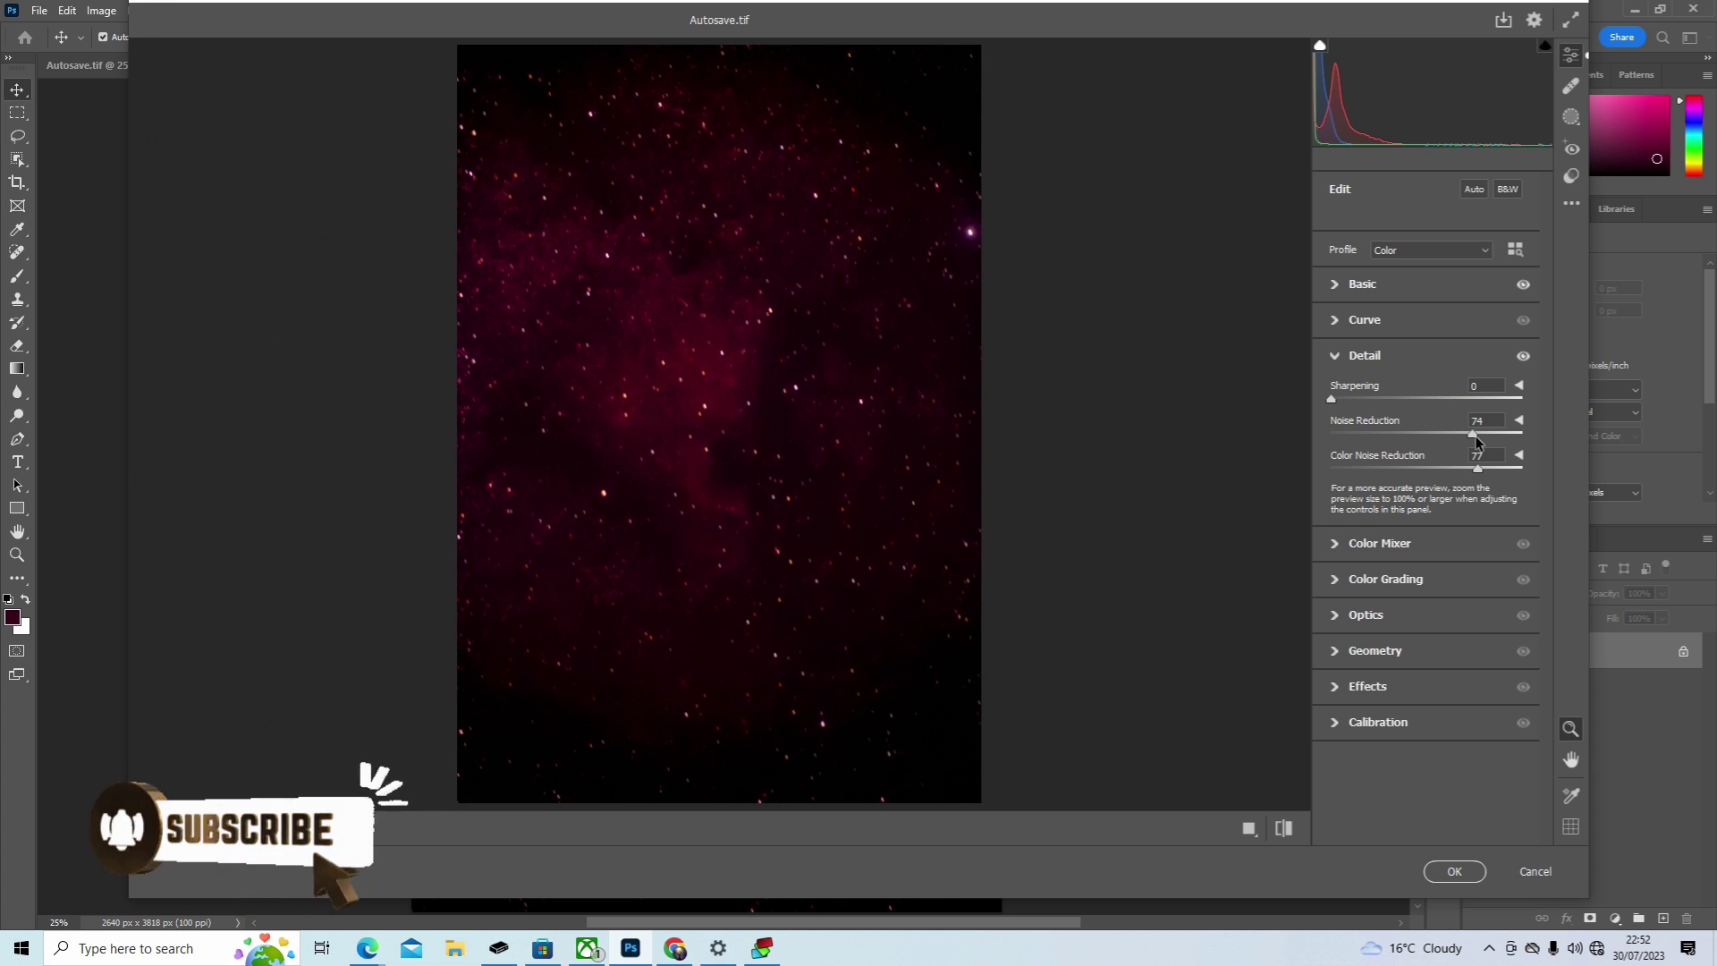
mouse_move(1476, 441)
left_mouse_down()
mouse_move(1498, 441)
mouse_move(1473, 436)
left_mouse_up()
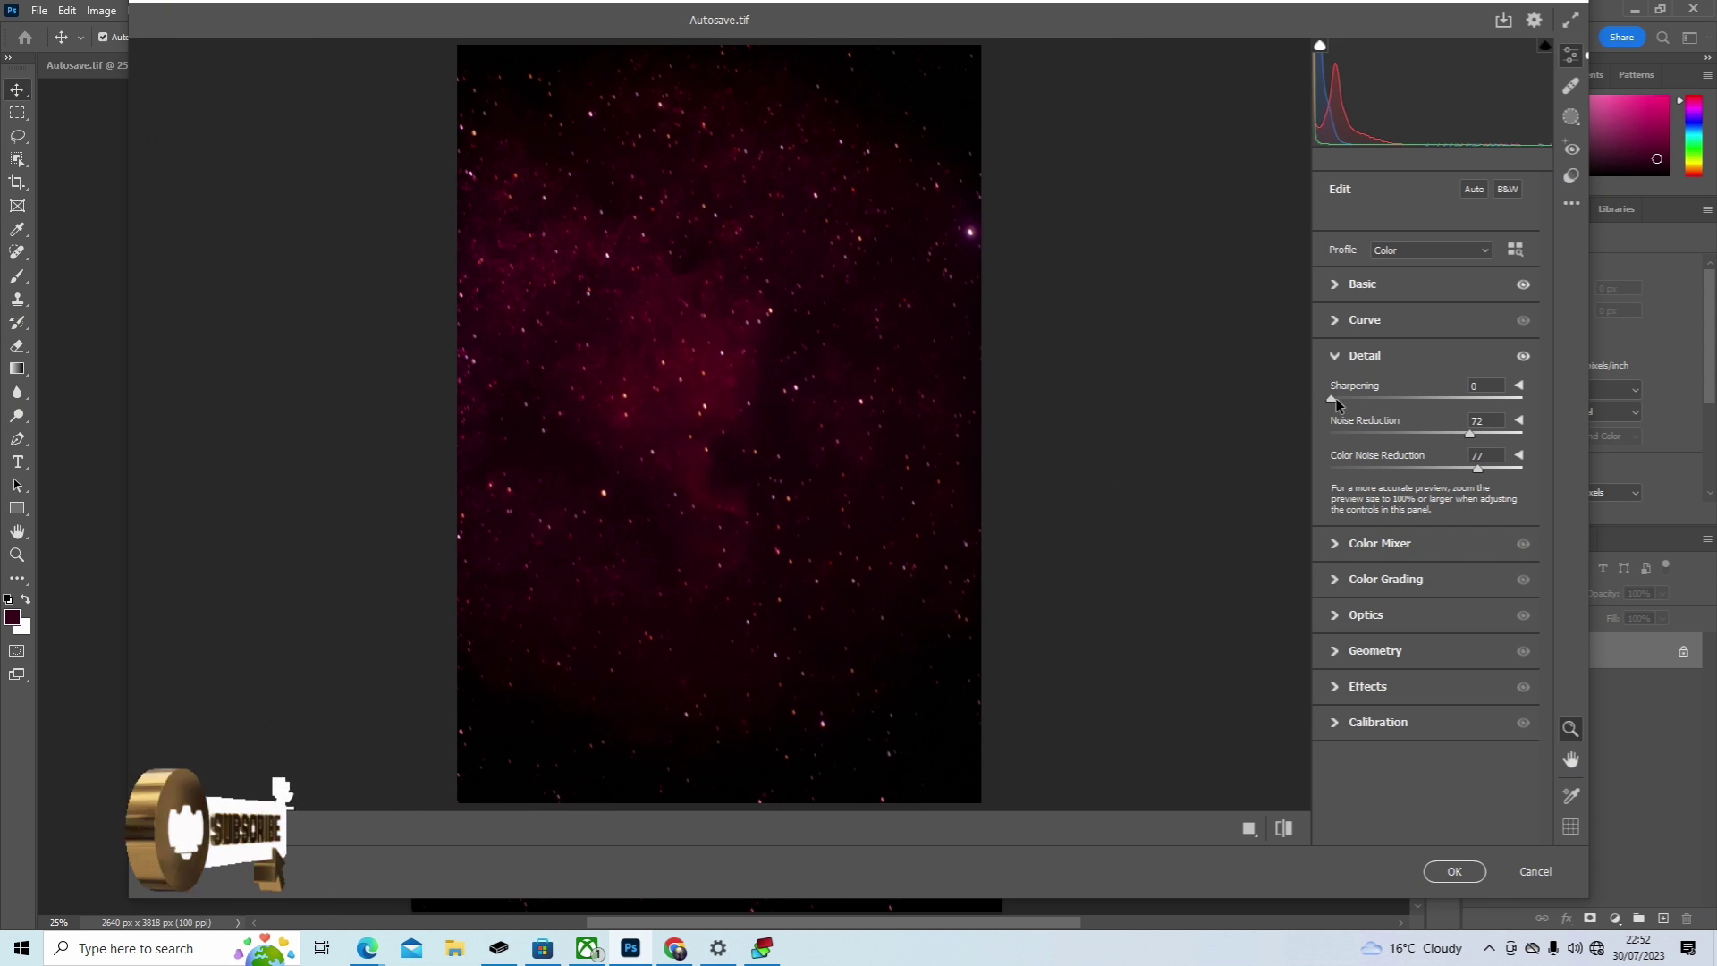
left_click_drag(1338, 402, 1490, 408)
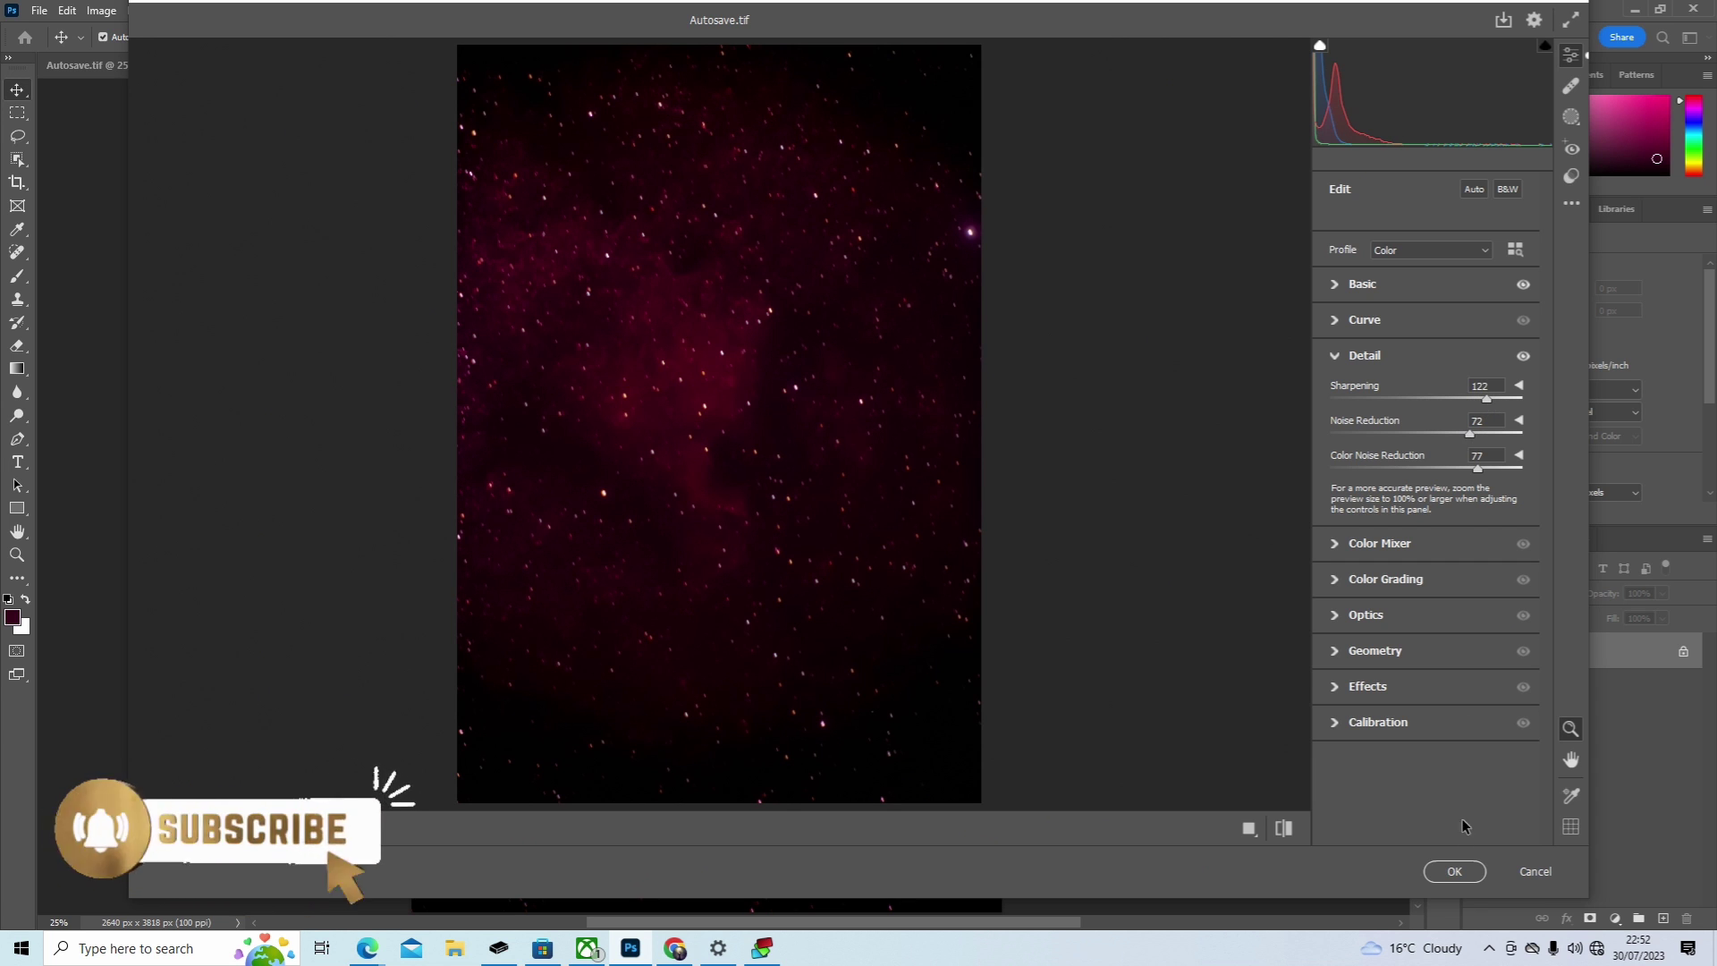
left_click(1455, 871)
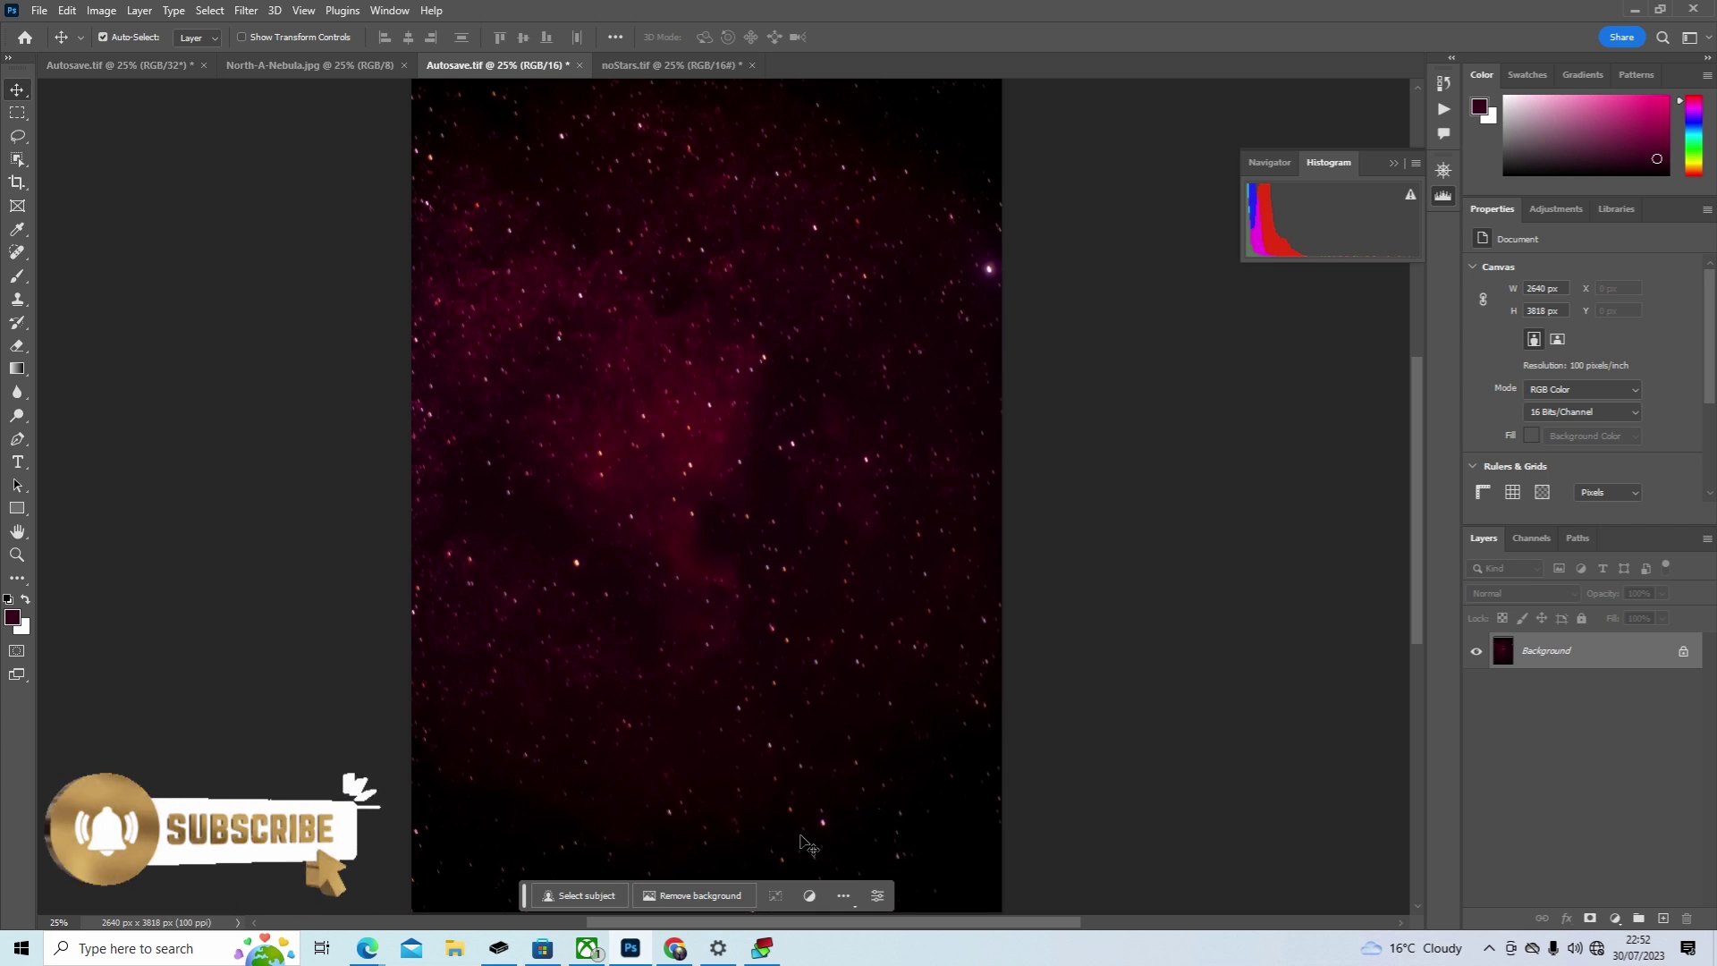
Step: Compare the Autosave.tif, noStars.tif and red nebula documents, ending on the red nebula
left_click(130, 66)
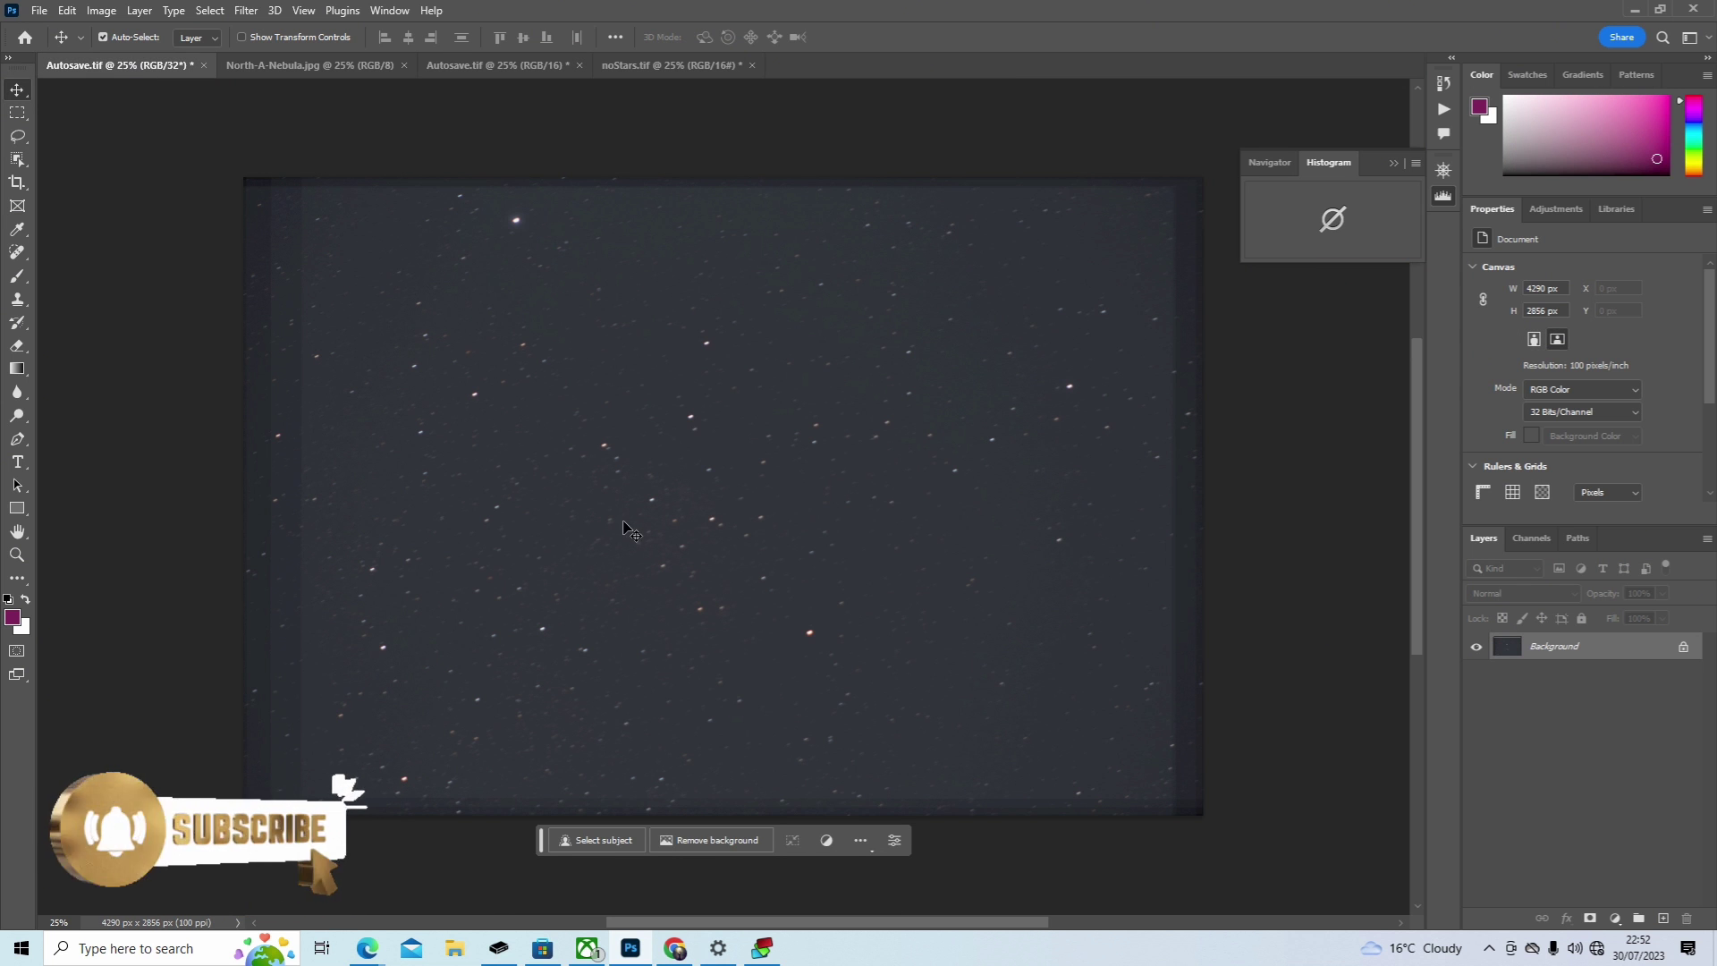
left_click(728, 61)
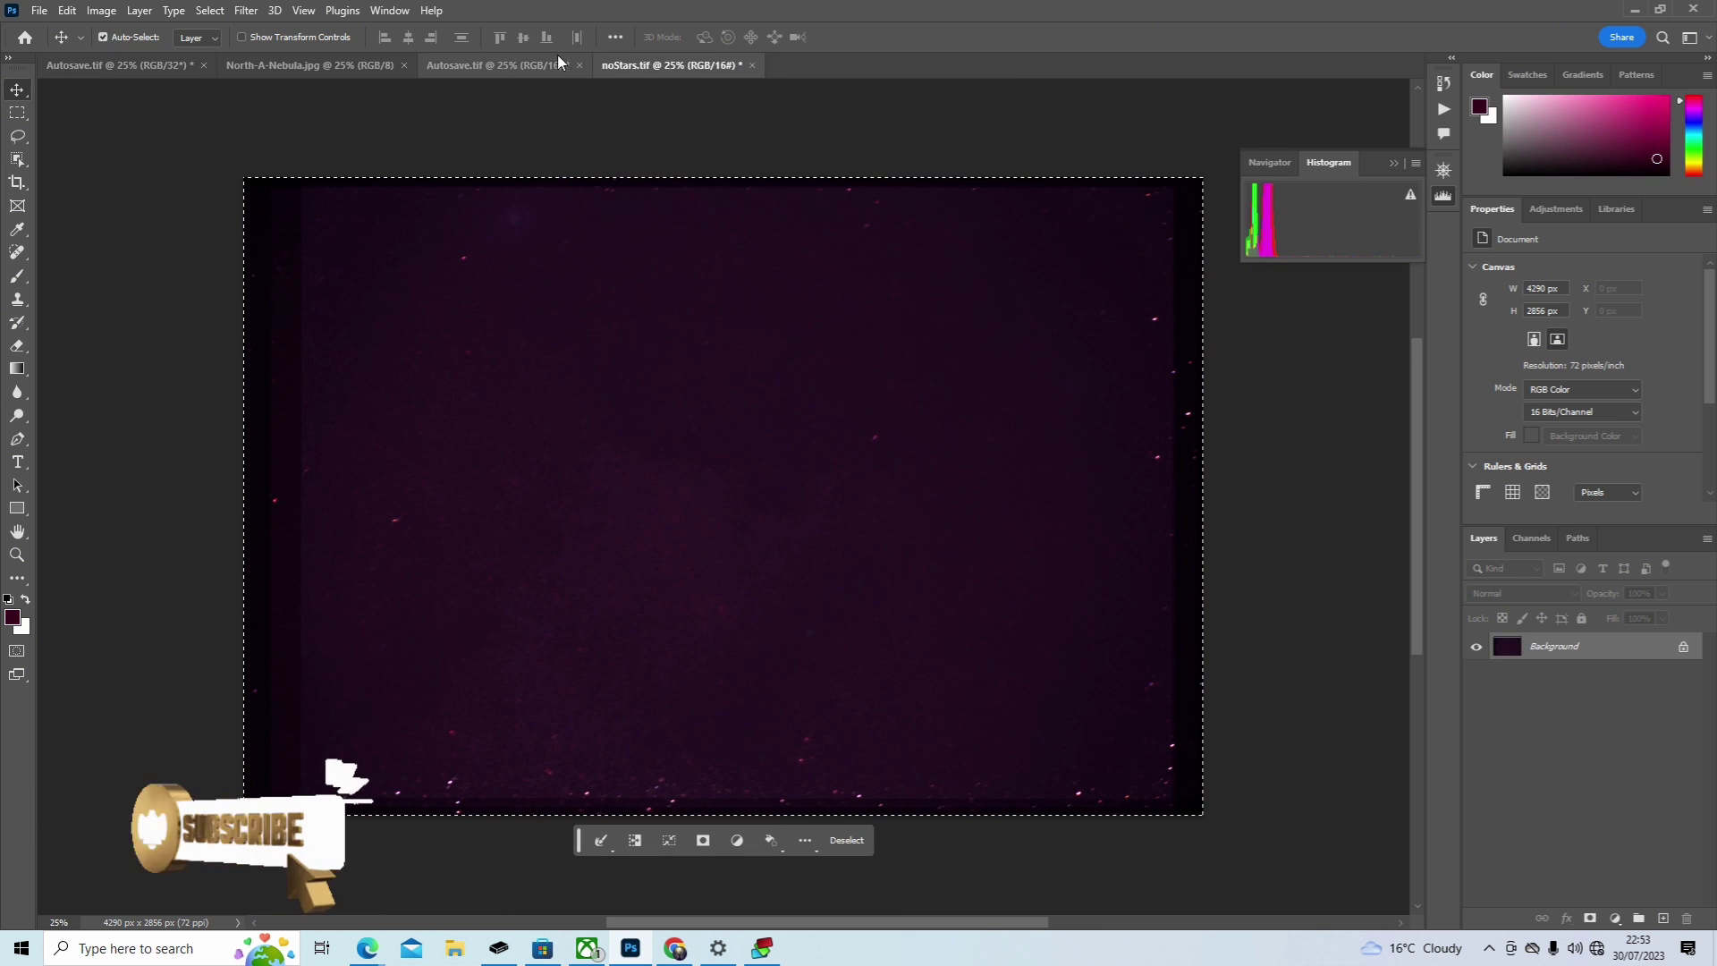
left_click(528, 68)
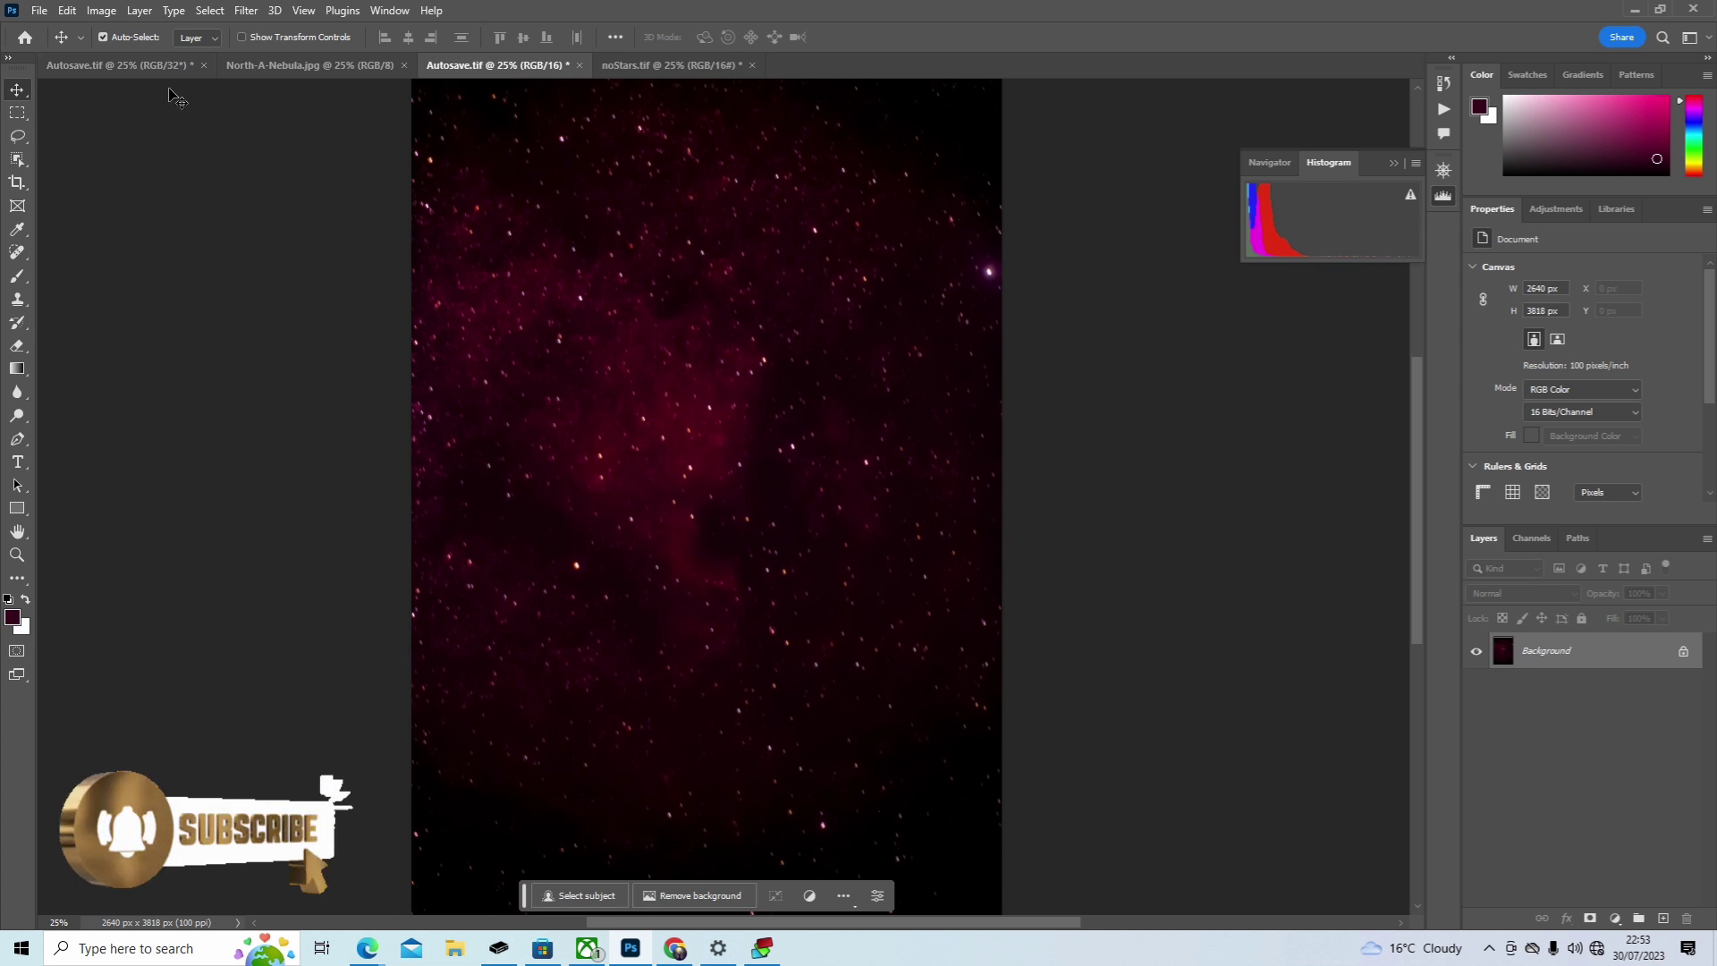
left_click(154, 63)
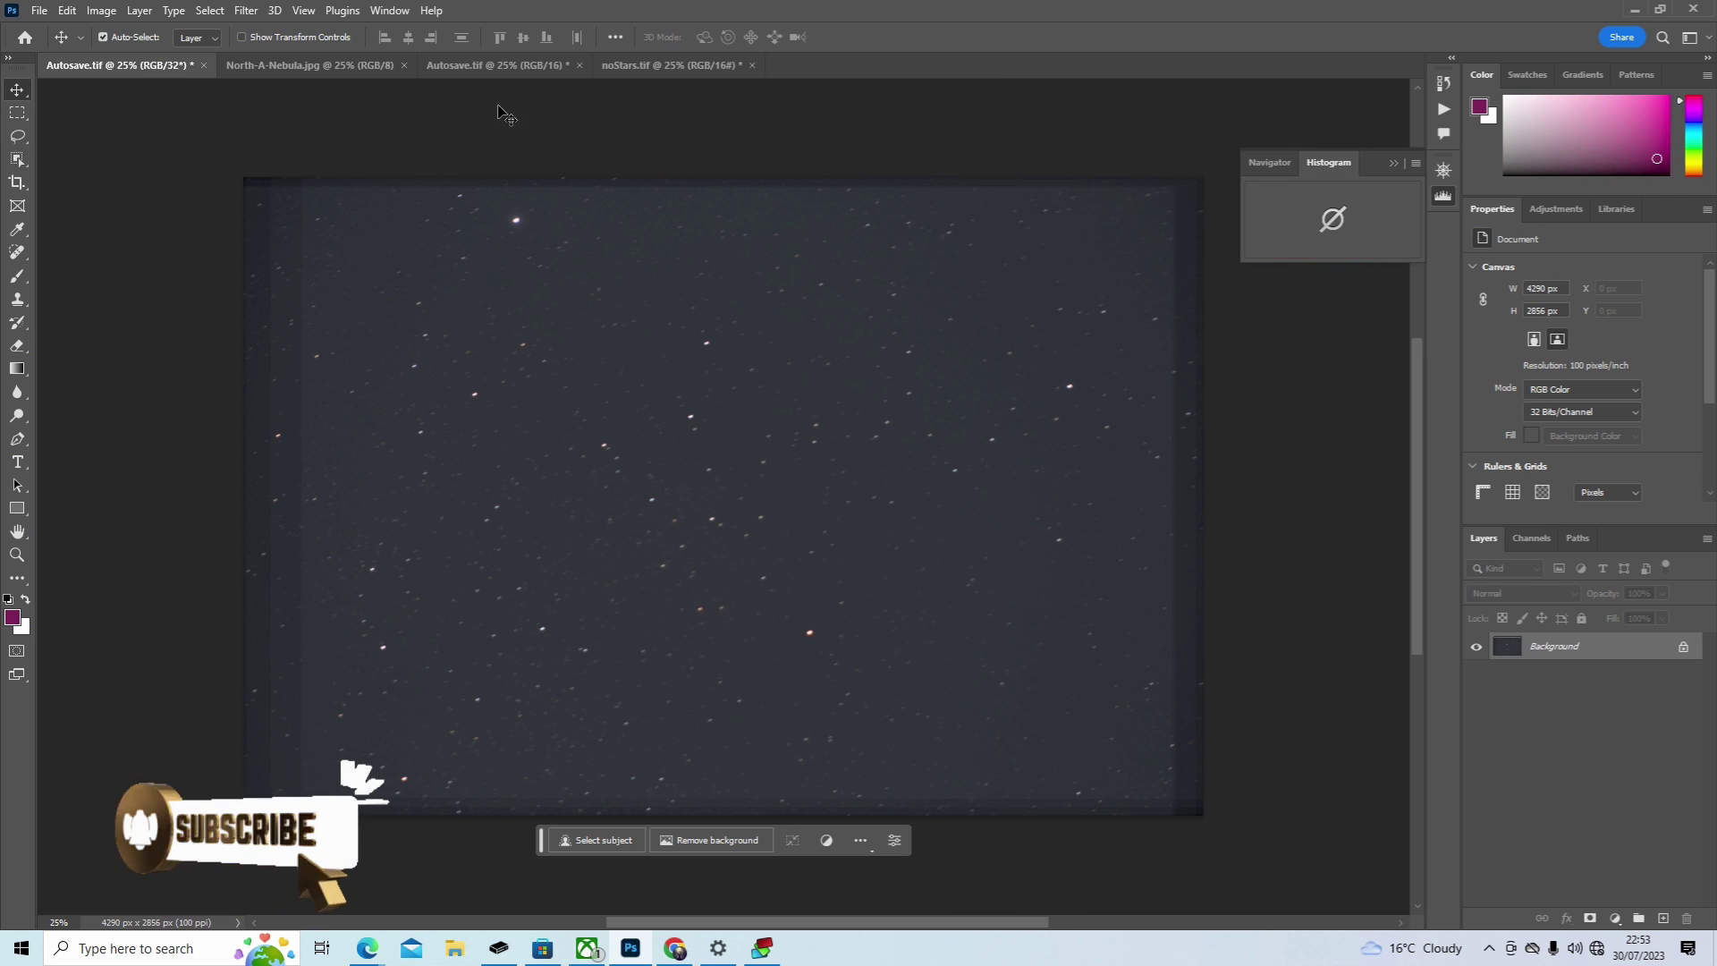
left_click(514, 69)
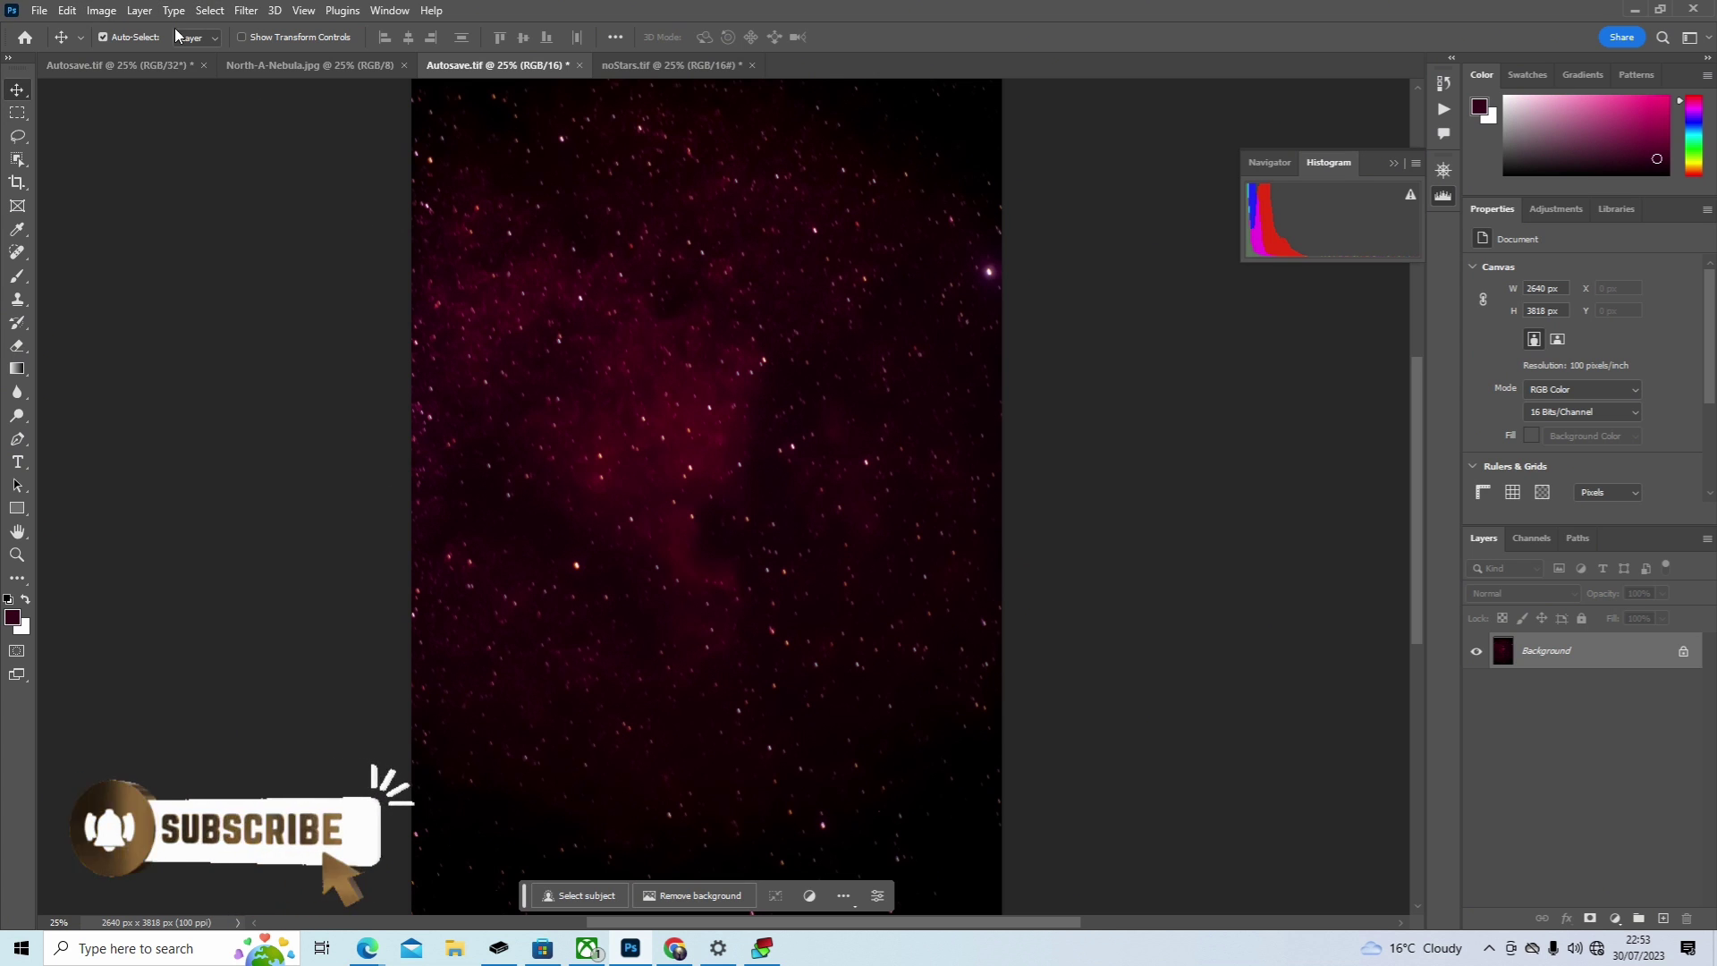
Step: Select the reddish nebula clouds with Color Range, sampling the nebula colour at Fuzziness 34
left_click(210, 11)
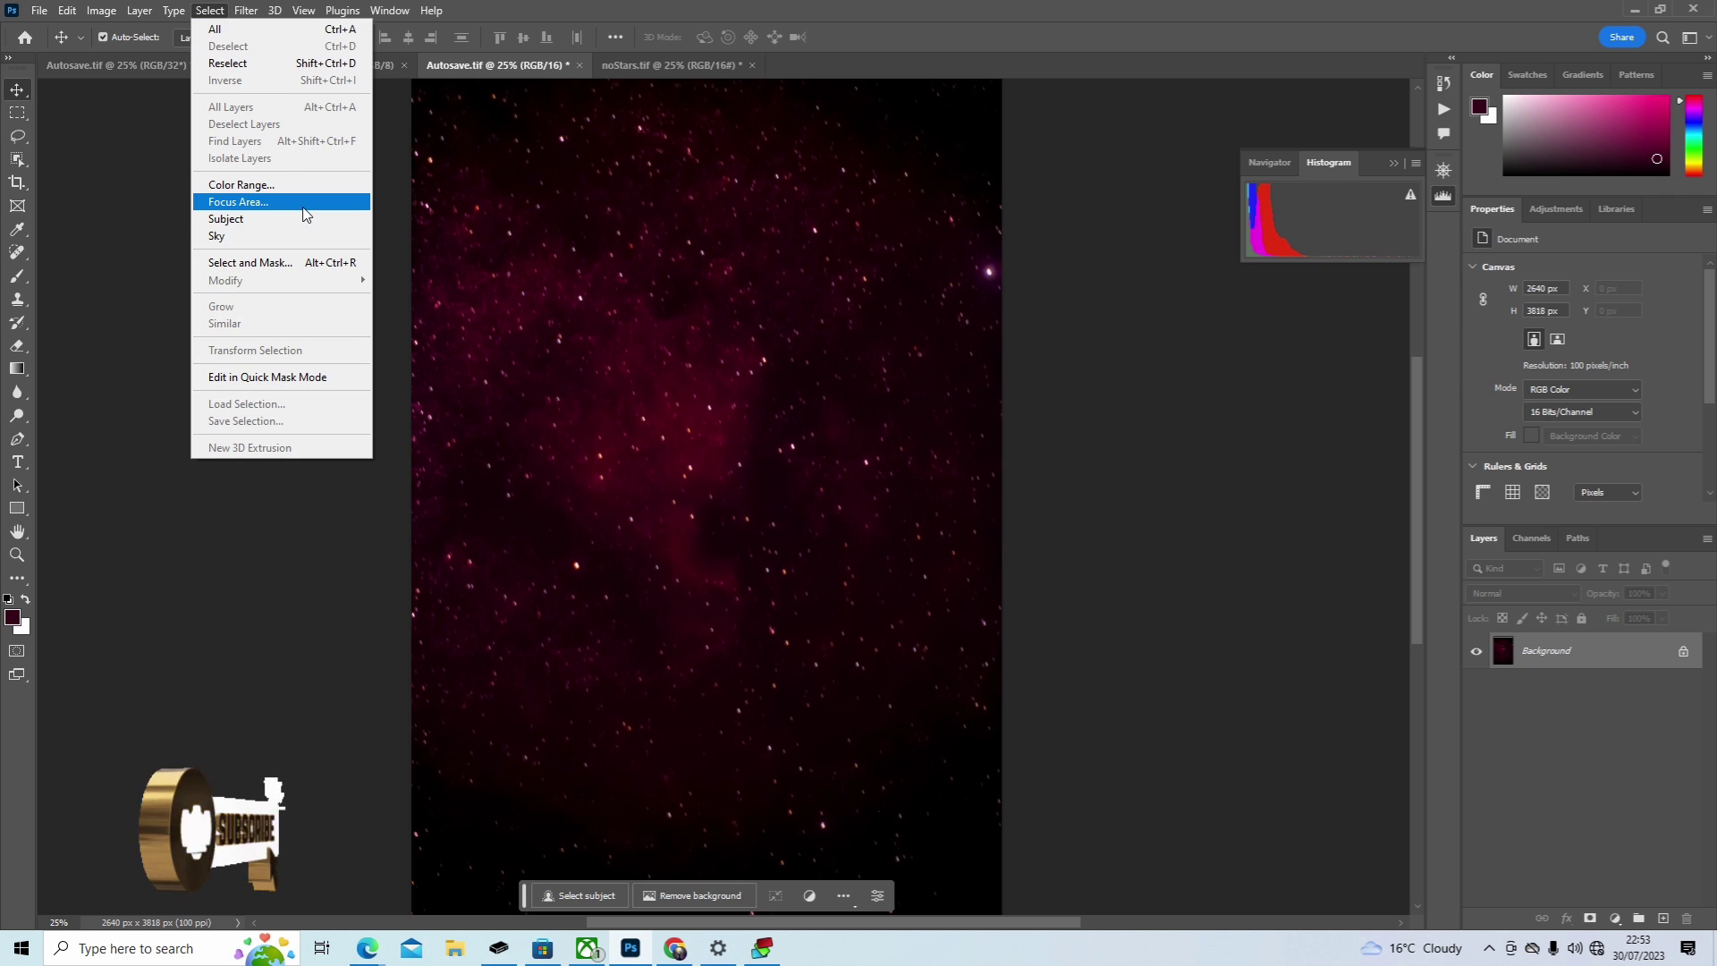
left_click(267, 186)
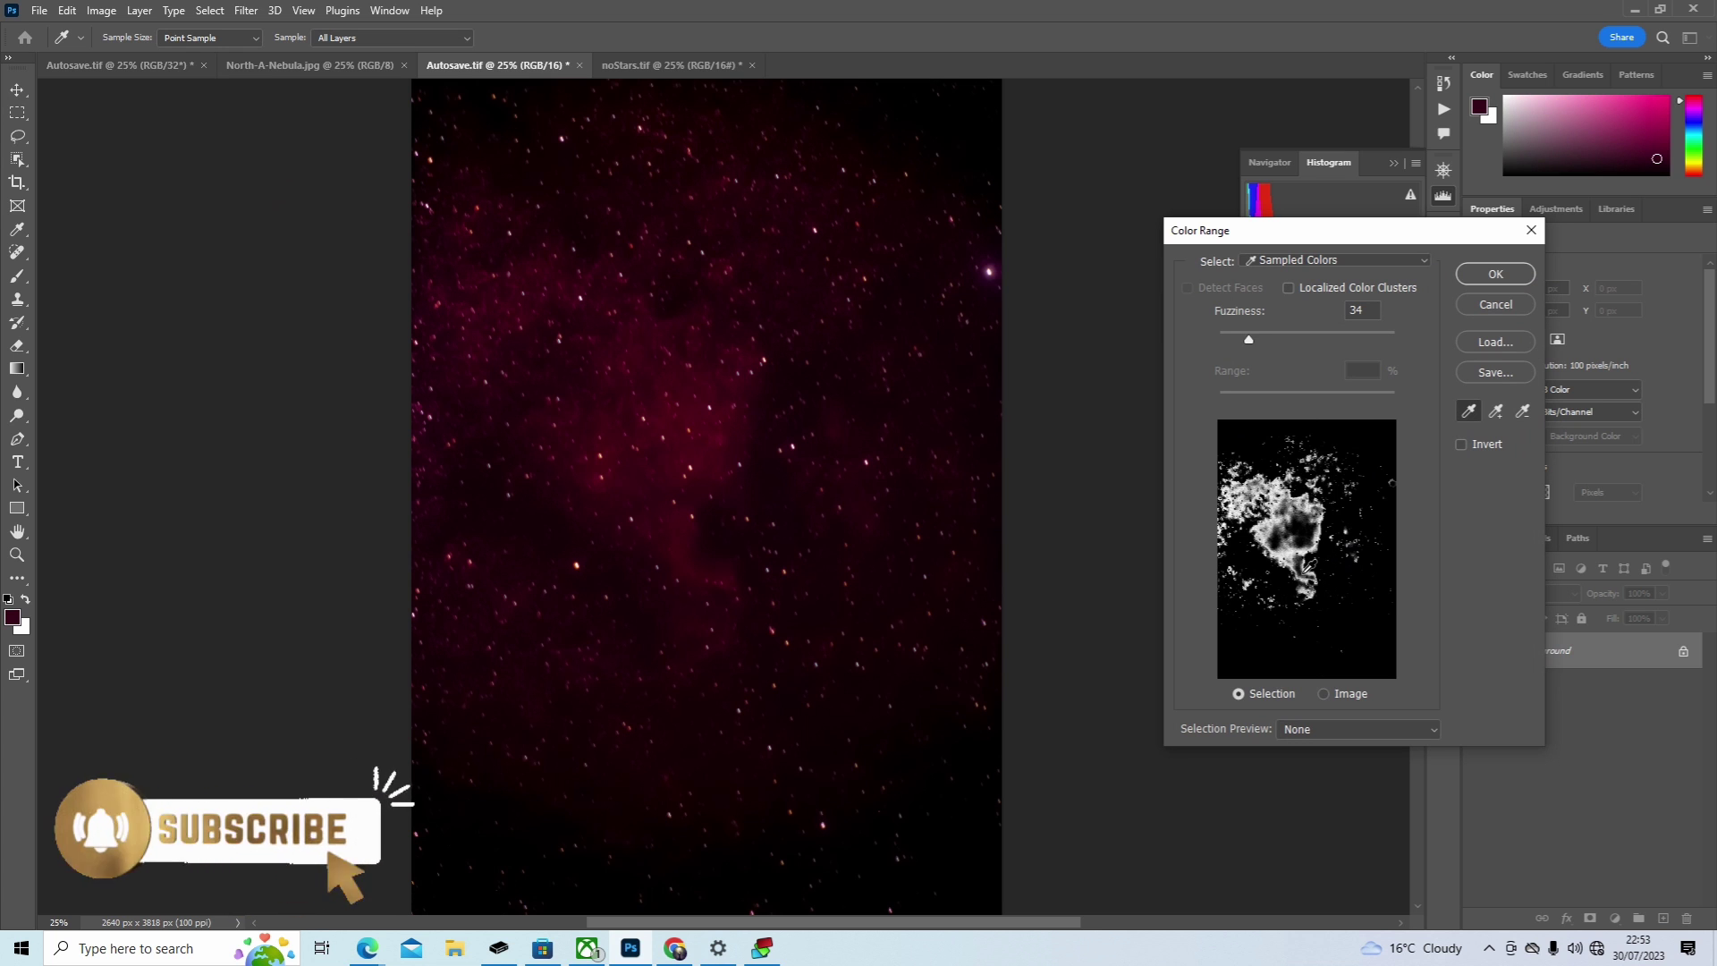
left_click(540, 695)
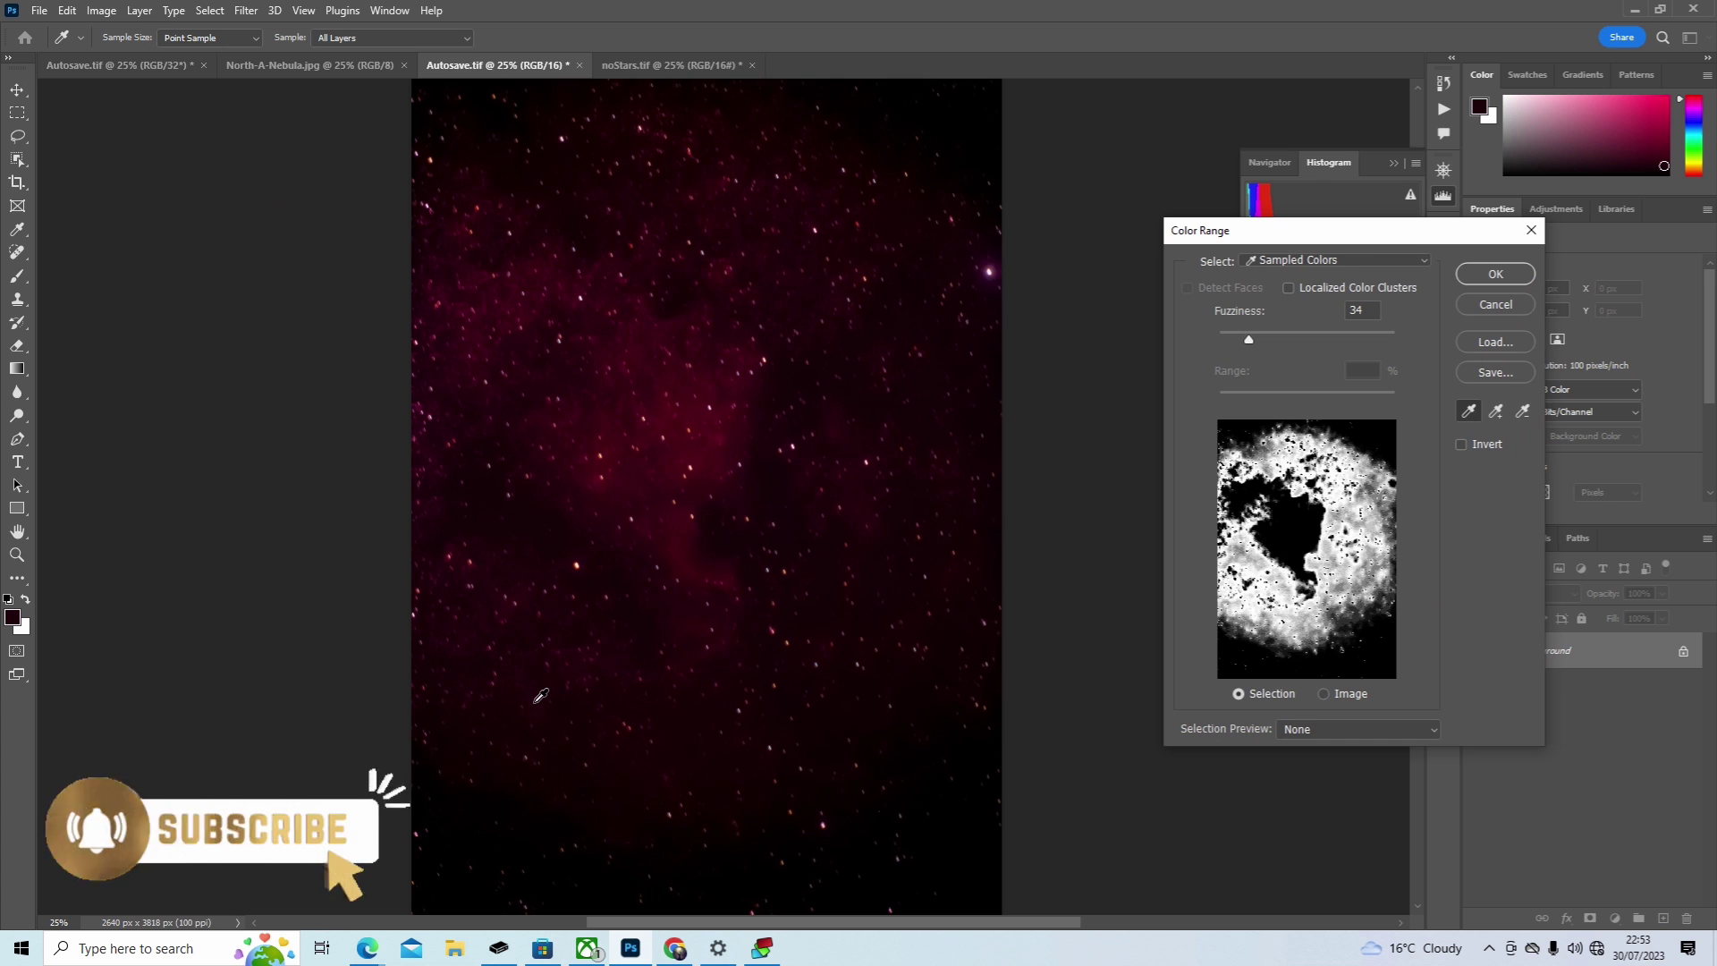
left_click(1507, 274)
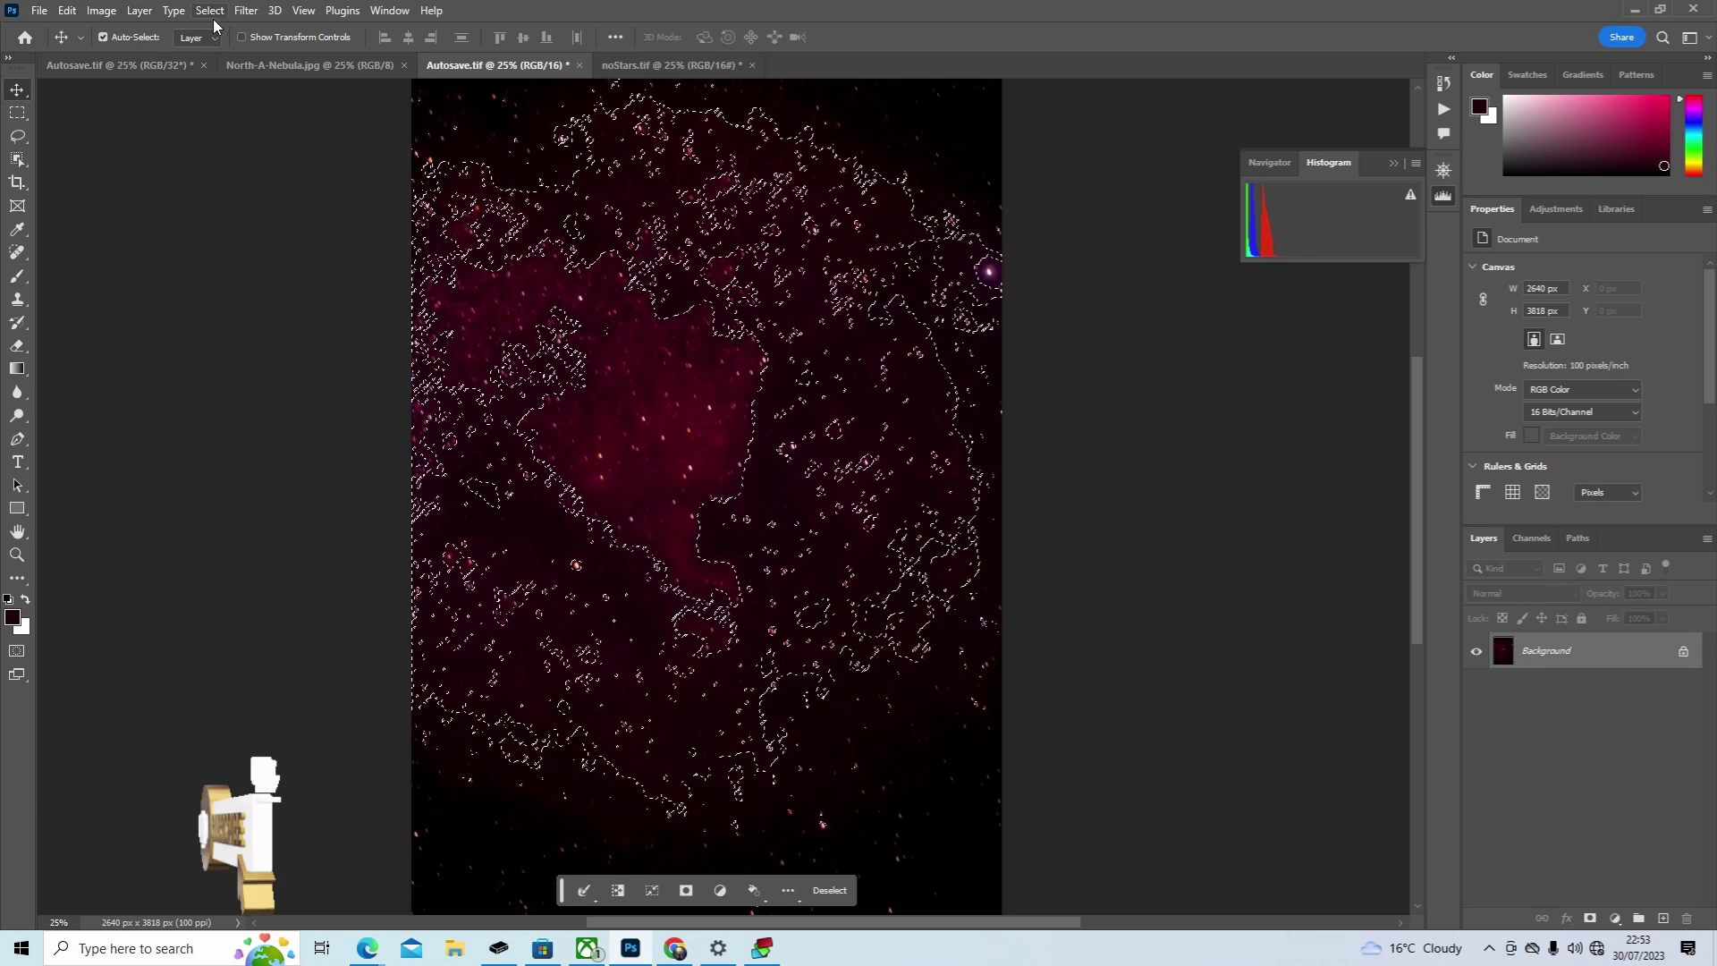
left_click(140, 11)
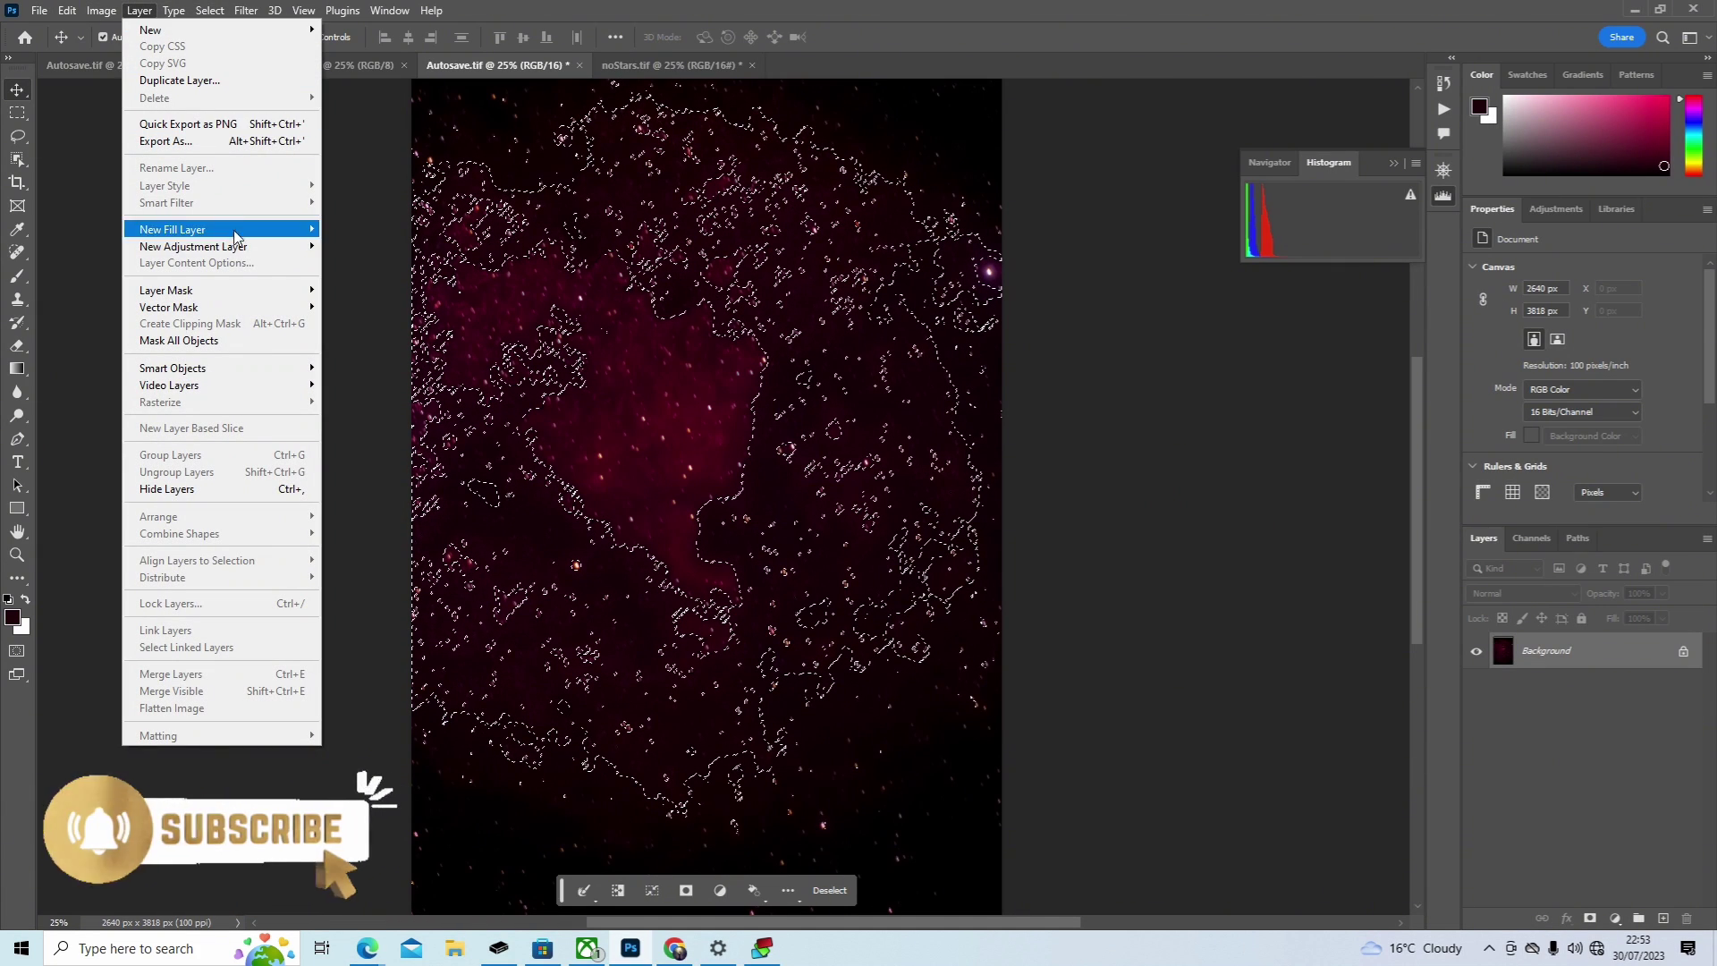
Step: Add a Vibrance 1 adjustment layer on the nebula selection with Saturation -11 and Vibrance +8
mouse_move(247, 253)
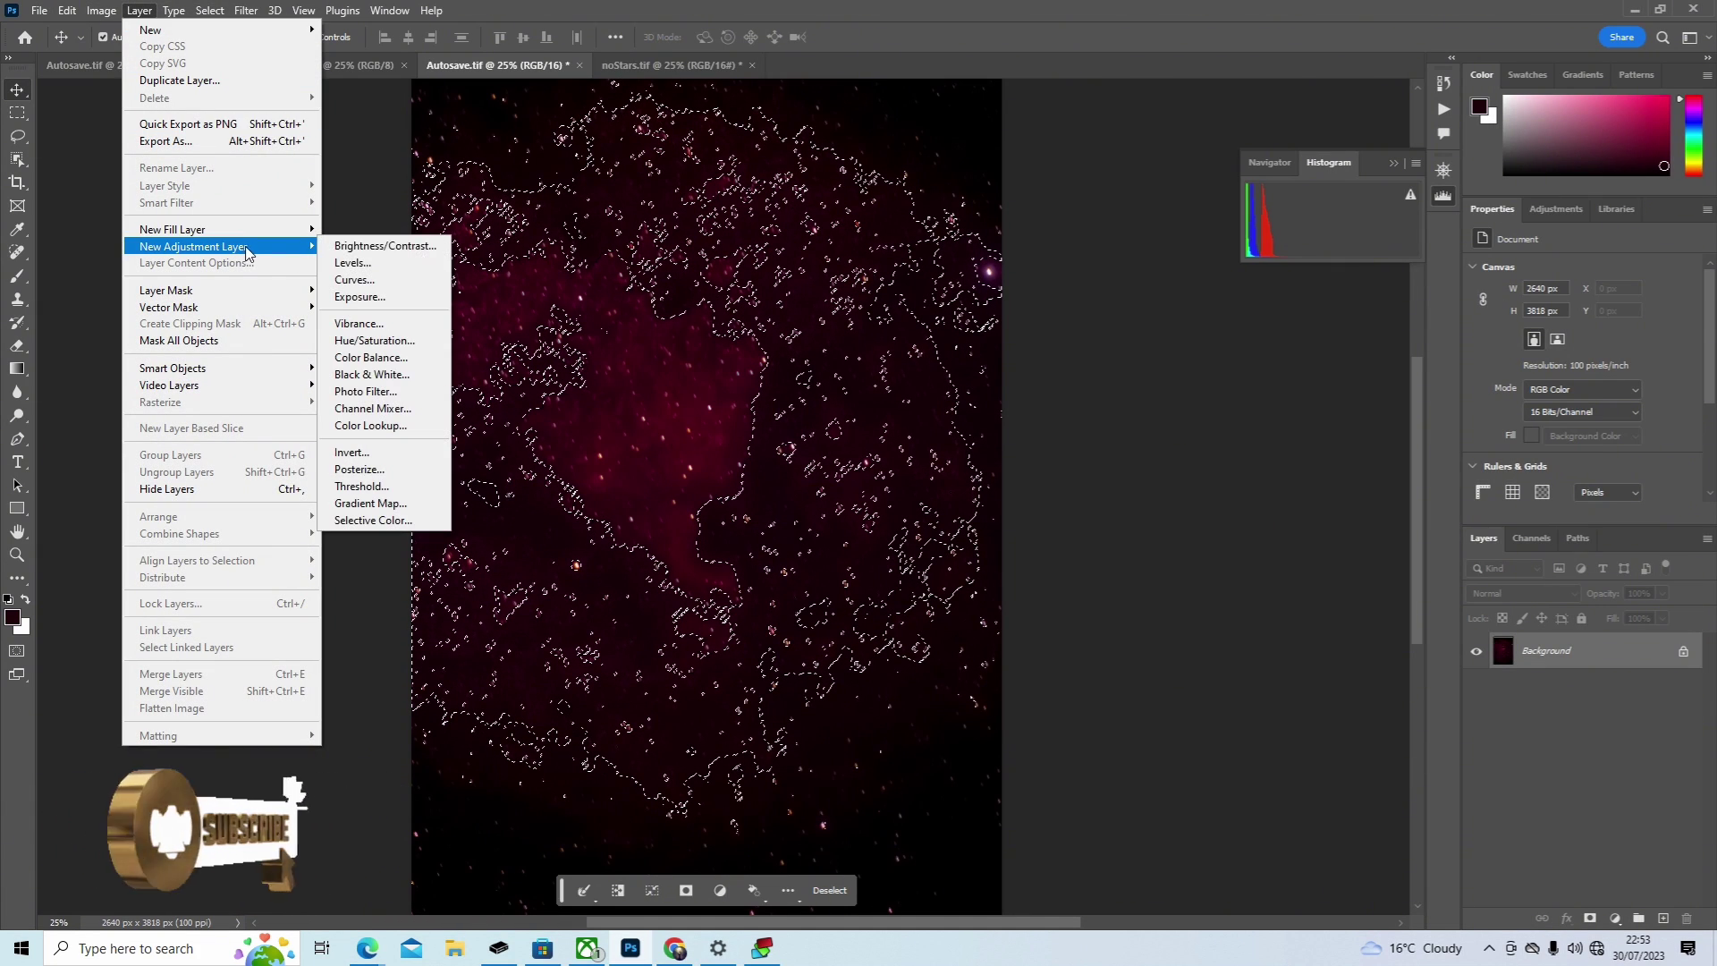
left_click(399, 333)
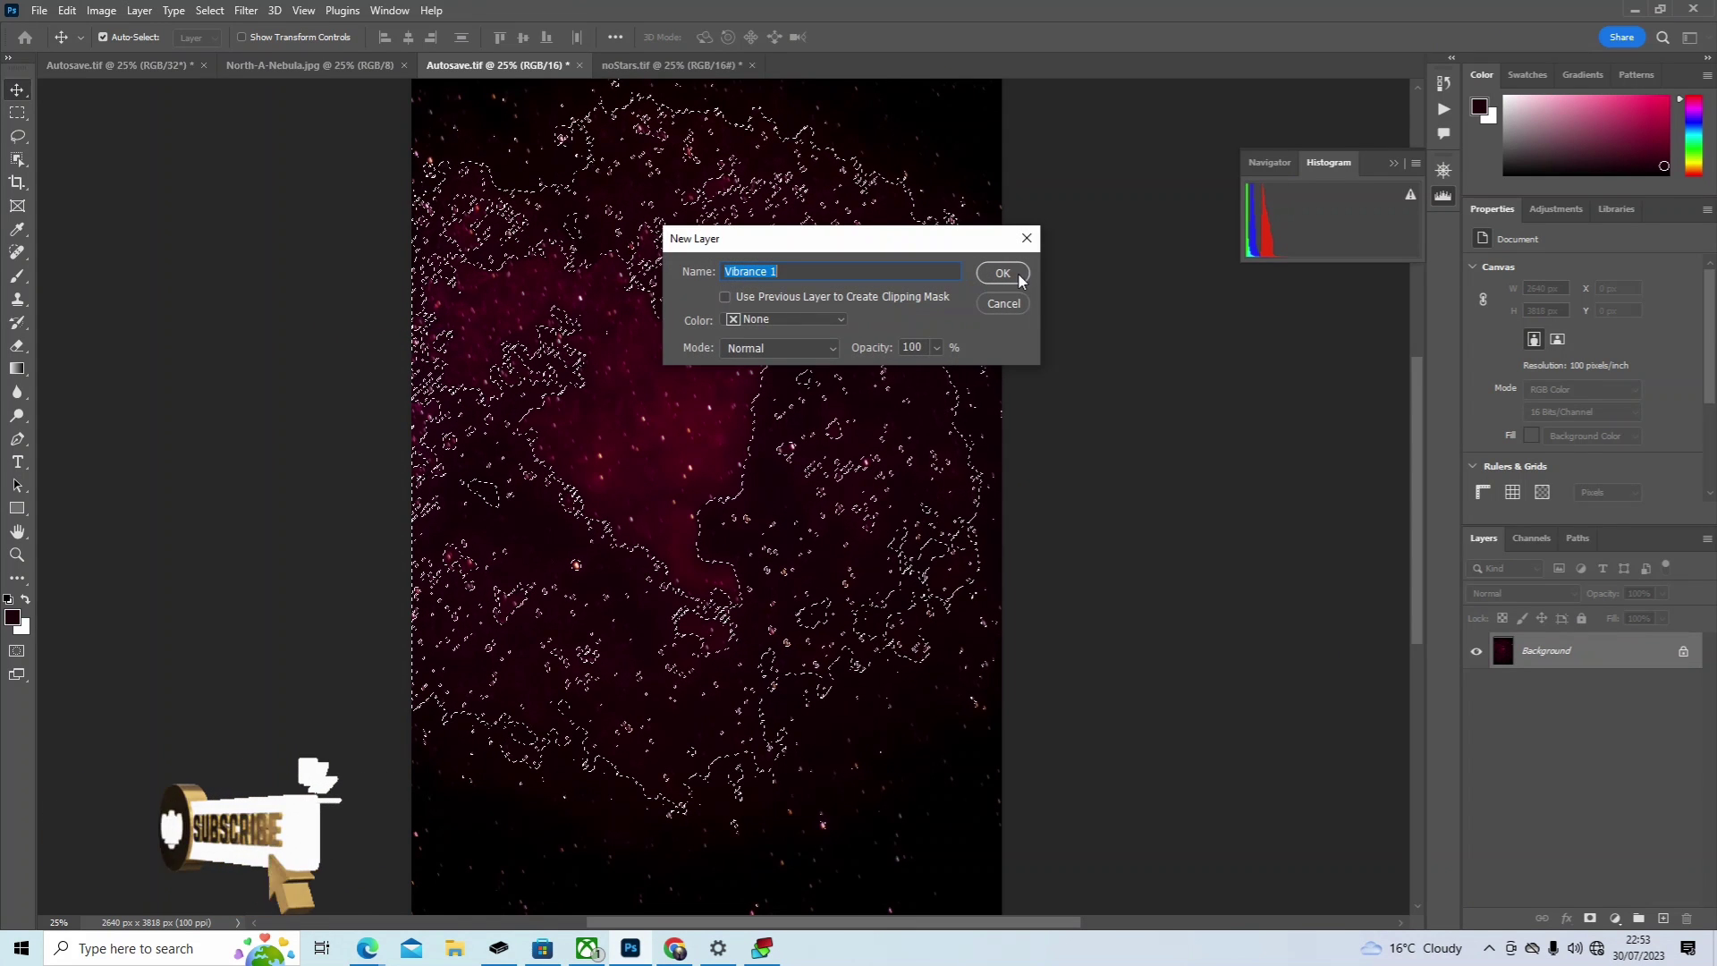
left_click(1018, 275)
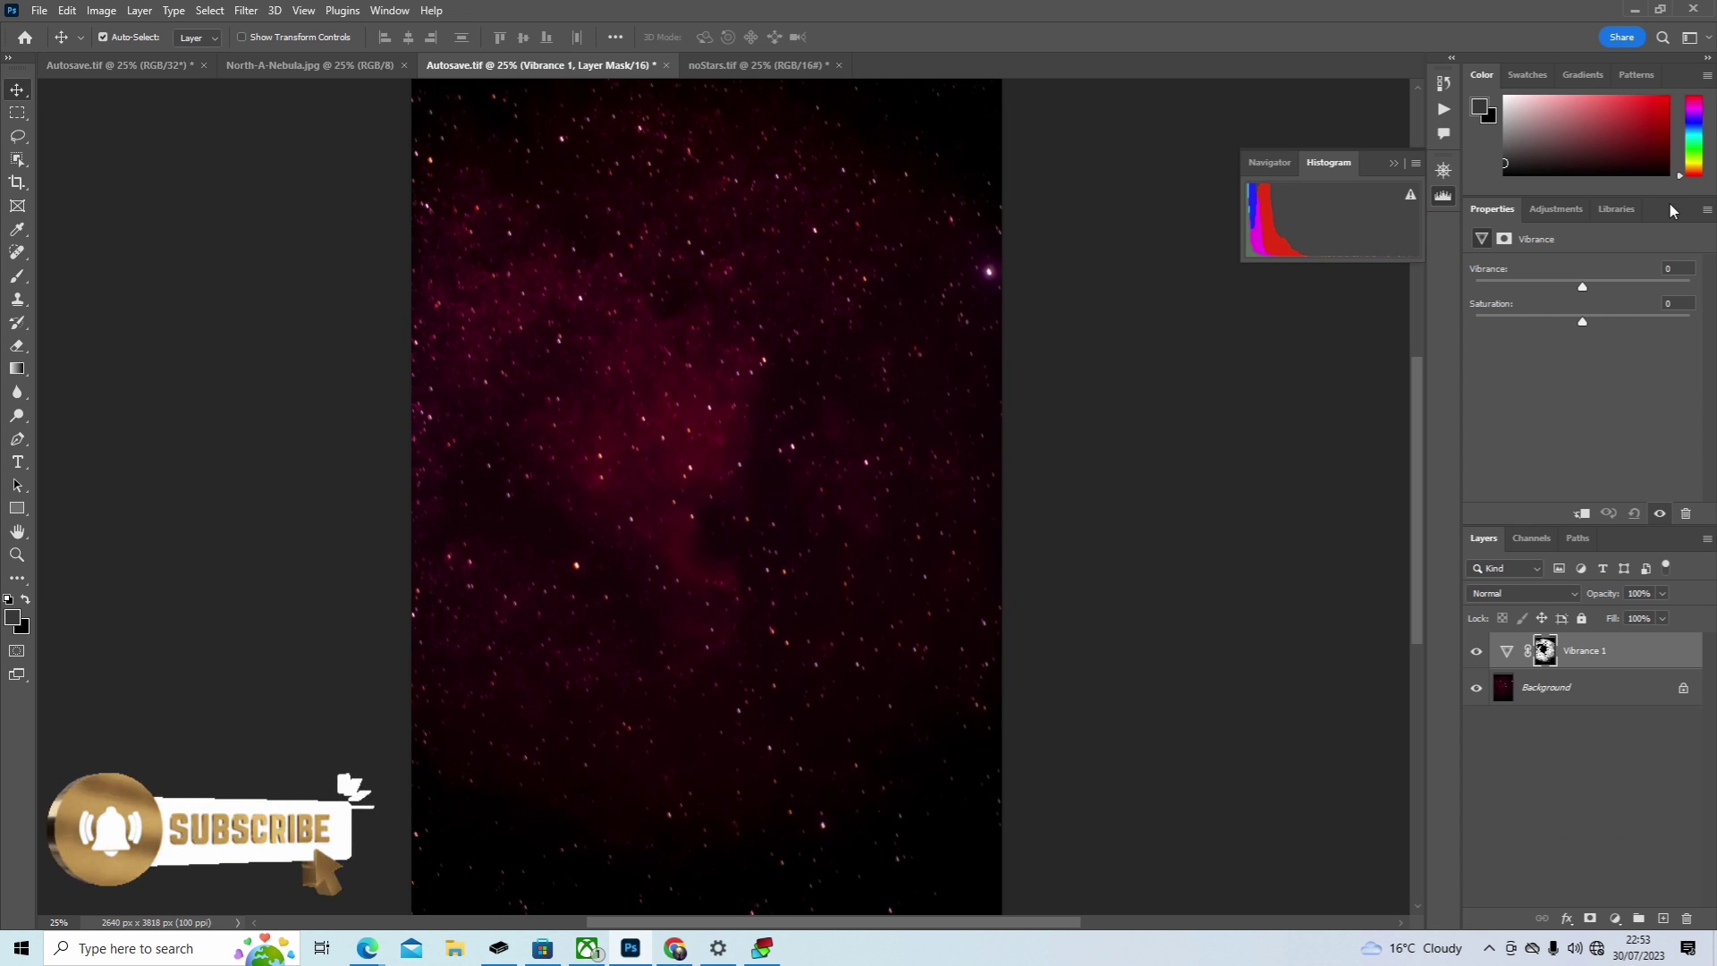
mouse_move(1582, 320)
left_mouse_down()
mouse_move(1511, 322)
mouse_move(1570, 325)
mouse_move(1584, 287)
mouse_move(1445, 318)
mouse_move(1579, 308)
left_mouse_up()
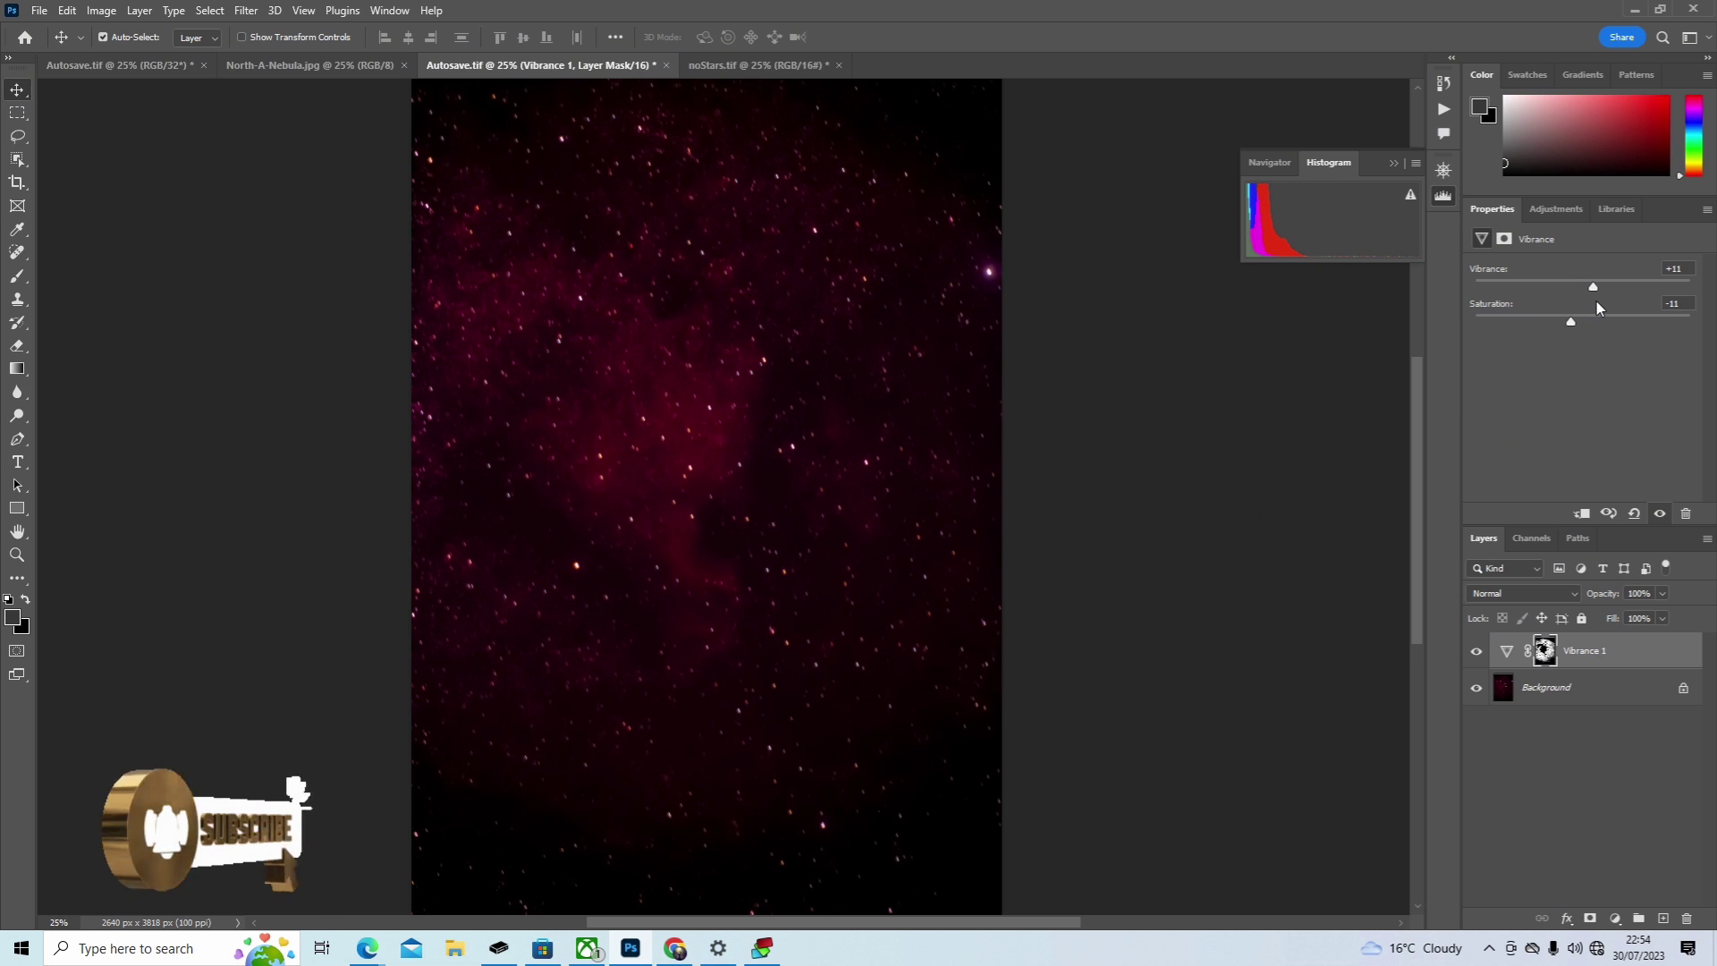
left_click_drag(1592, 286, 1607, 287)
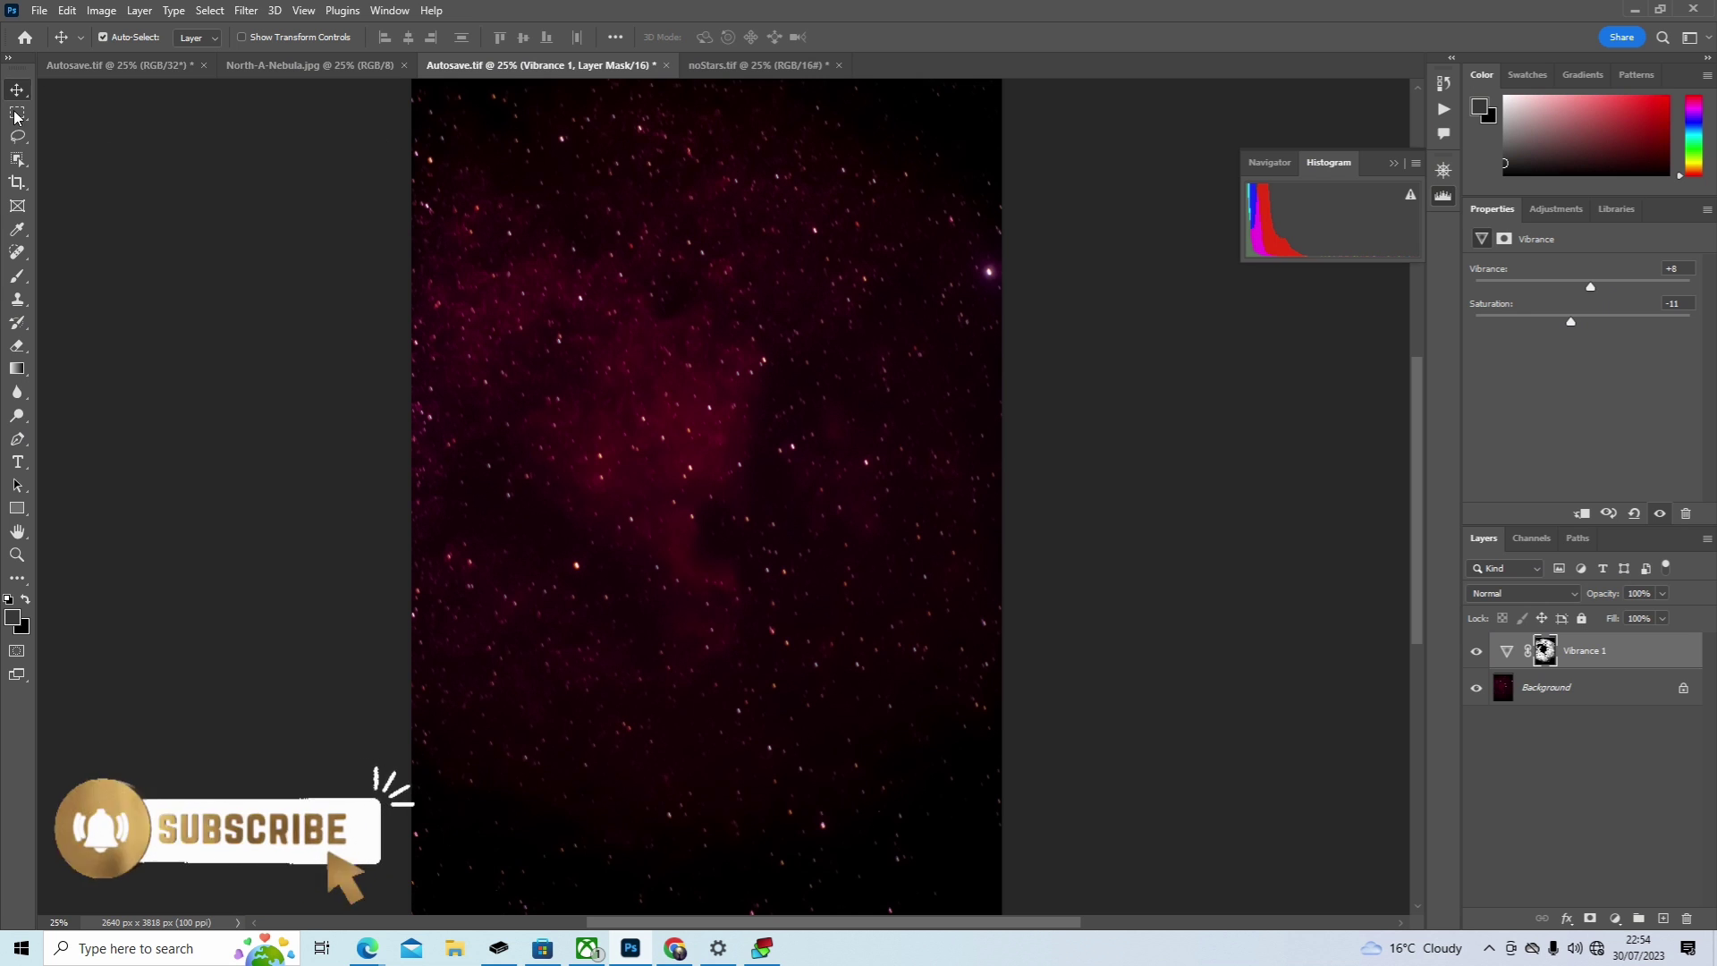
left_click(373, 12)
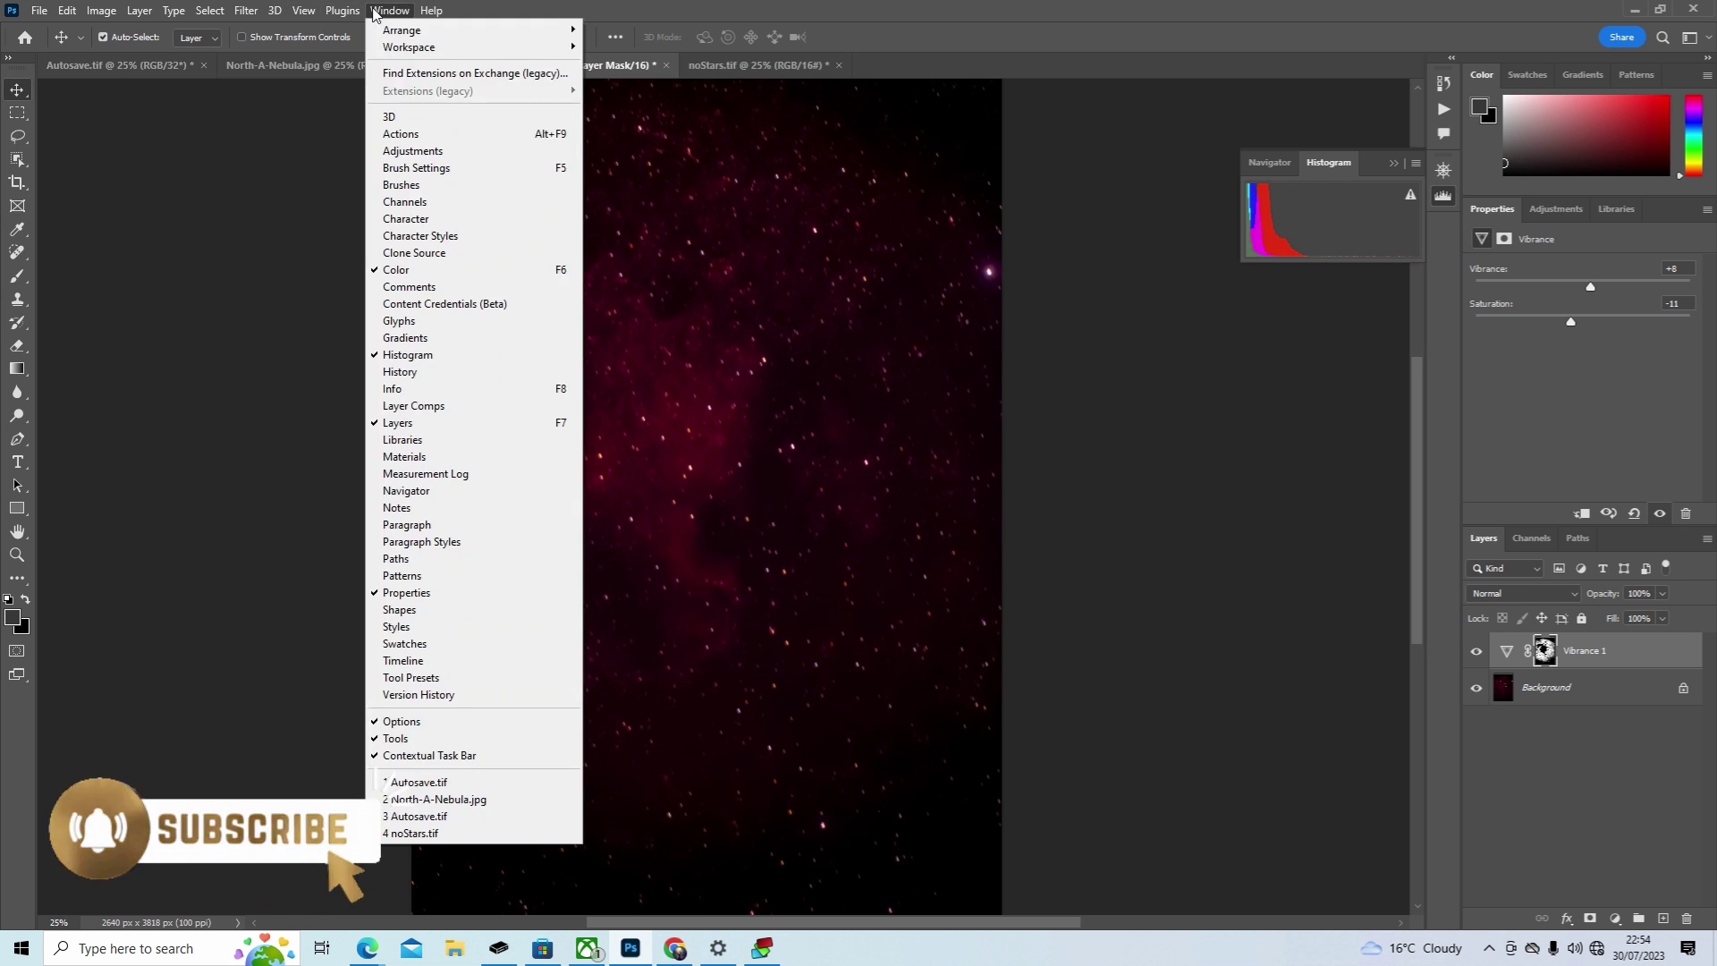
Step: Run the Hard Color Gradient Removal action and stop it at the Hue/Saturation error
left_click(445, 138)
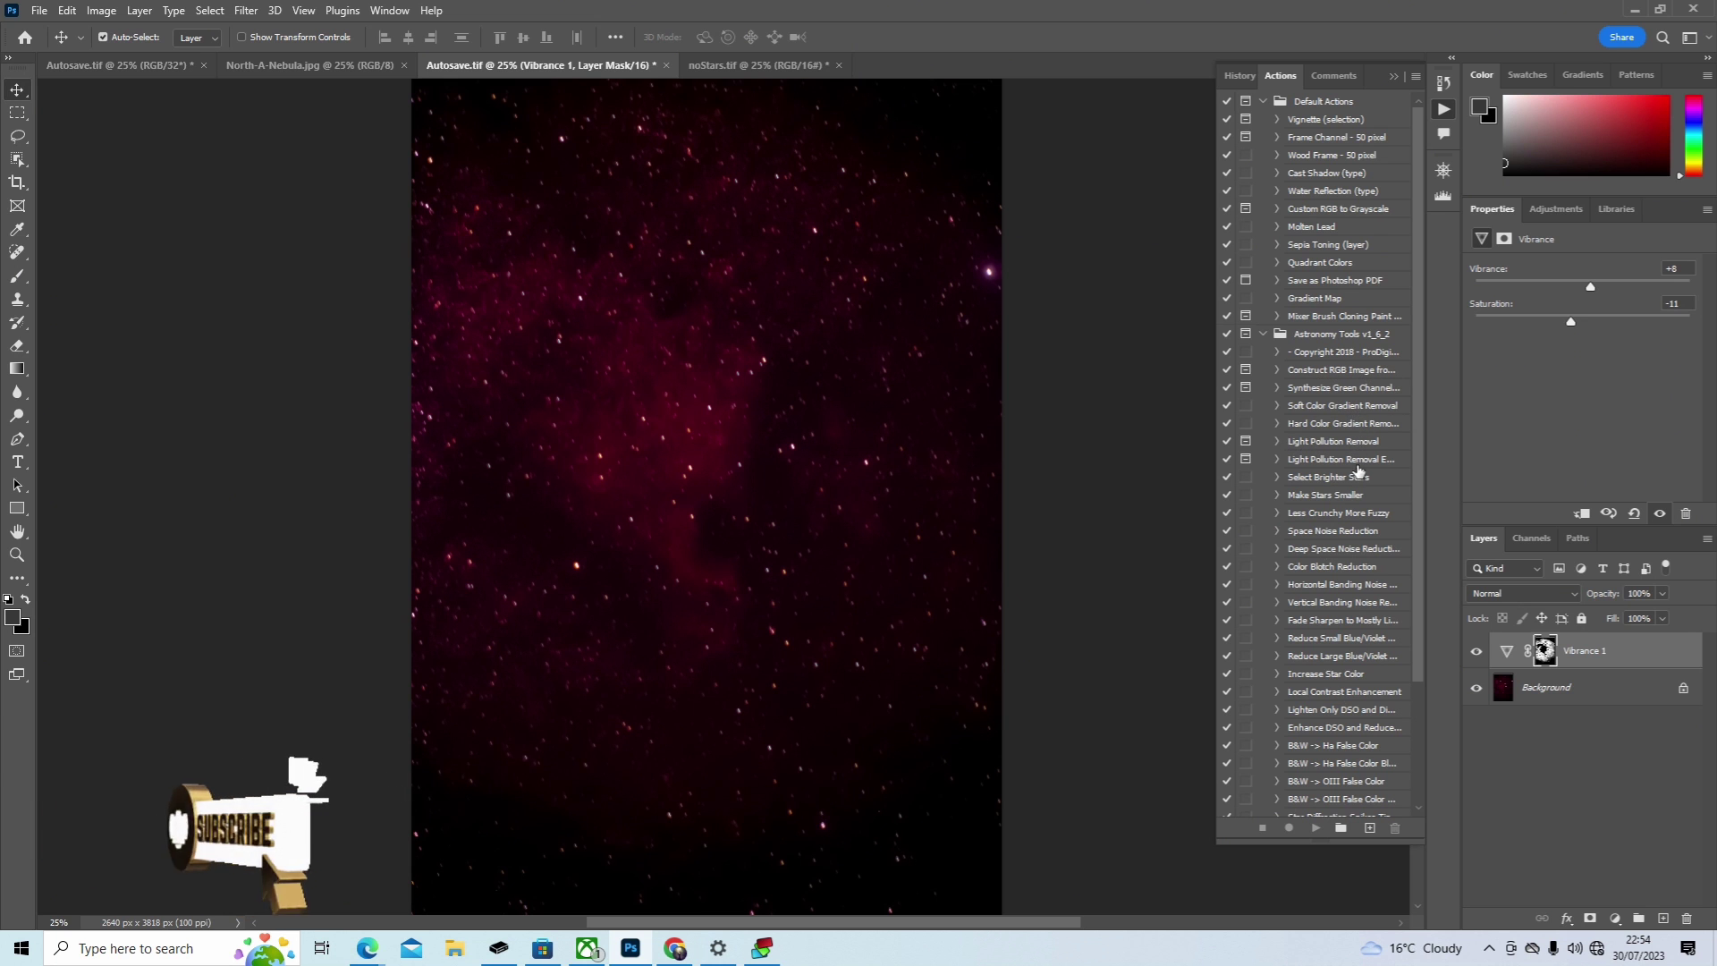
left_click(1329, 423)
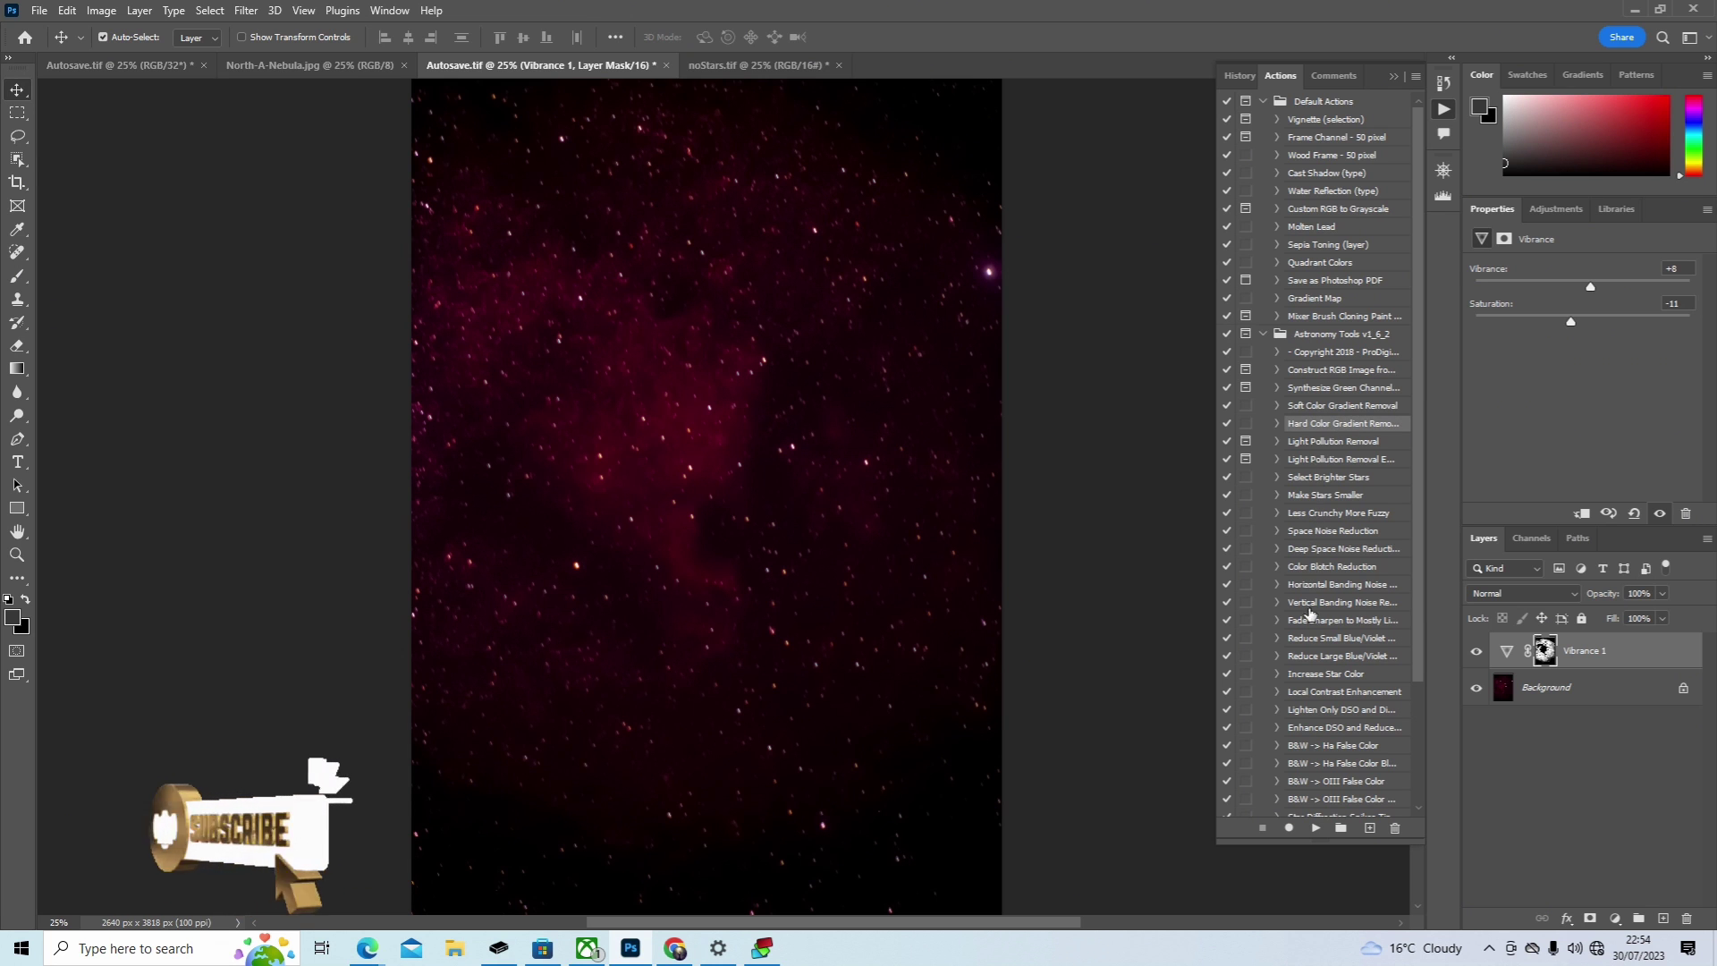
left_click(1314, 827)
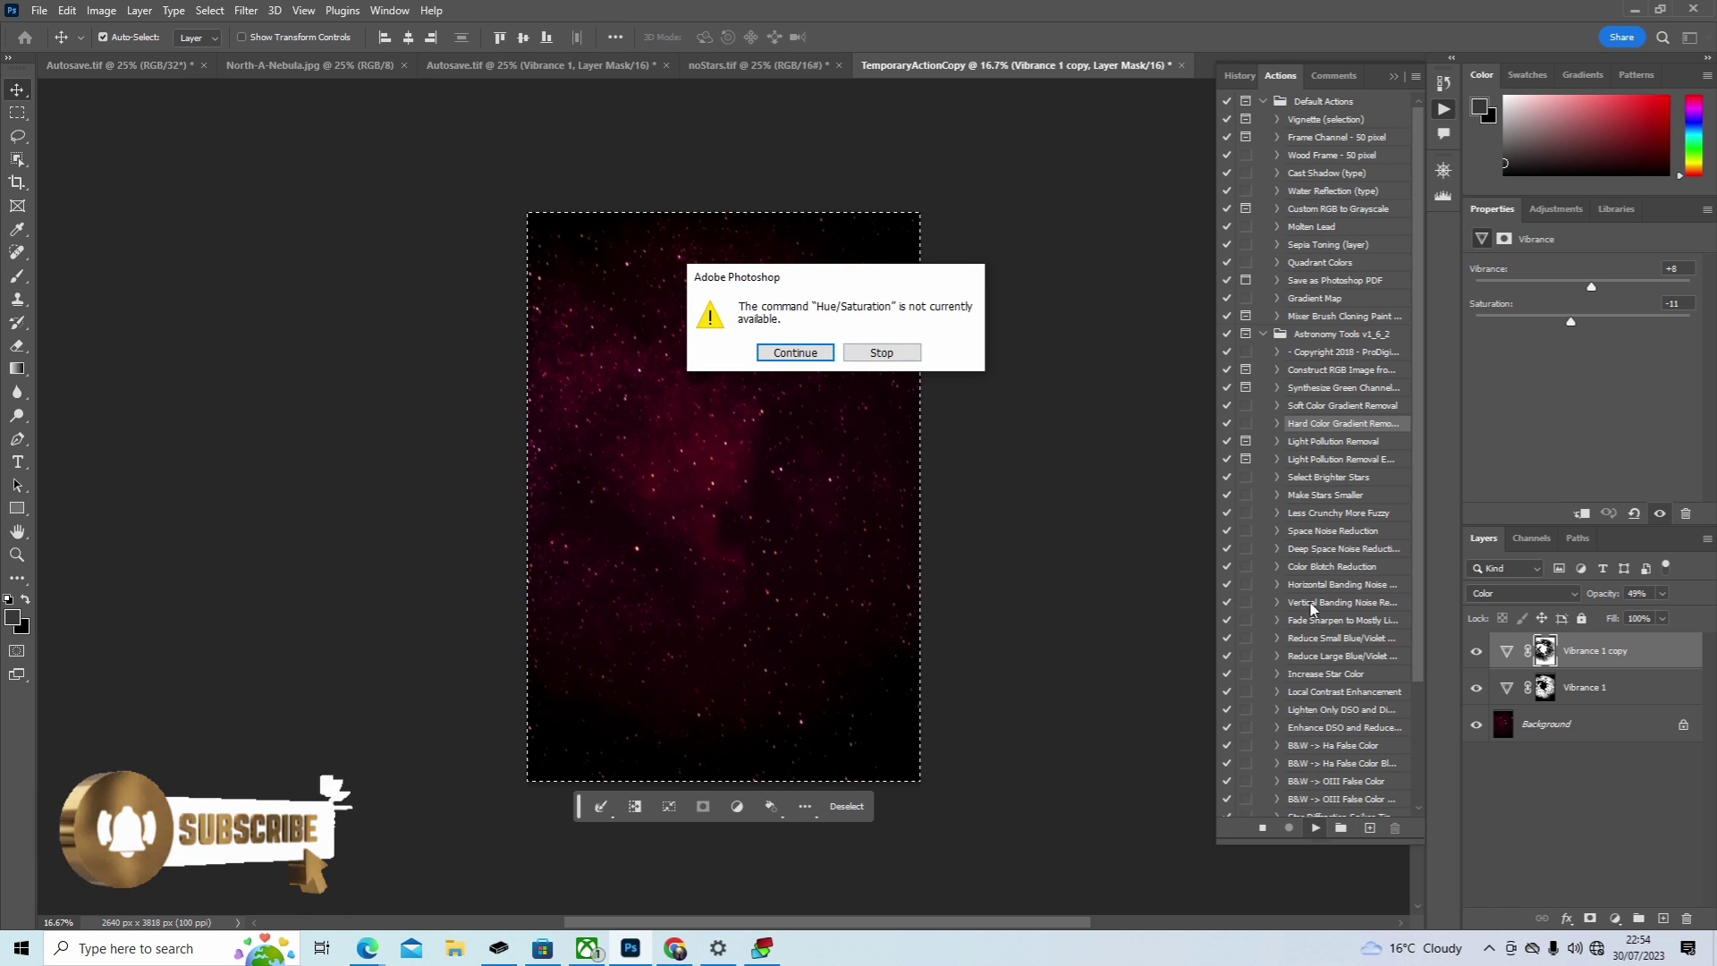
left_click(876, 356)
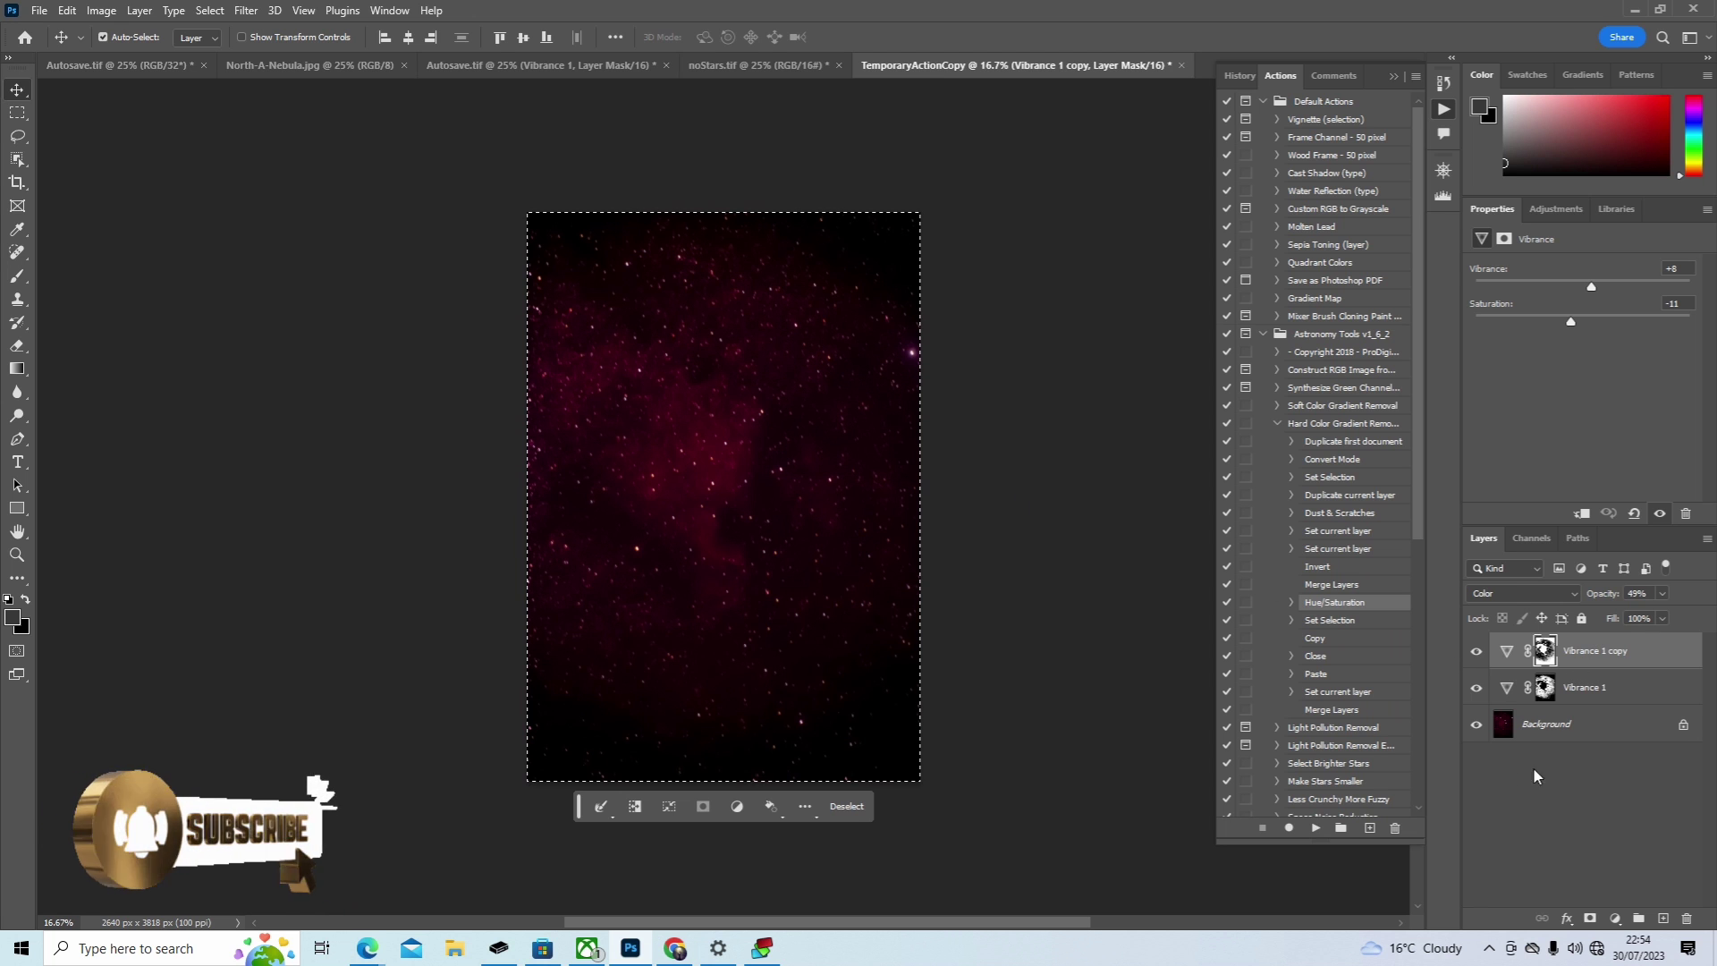
Step: Flatten the TemporaryActionCopy into a single Background layer
left_click(1569, 735)
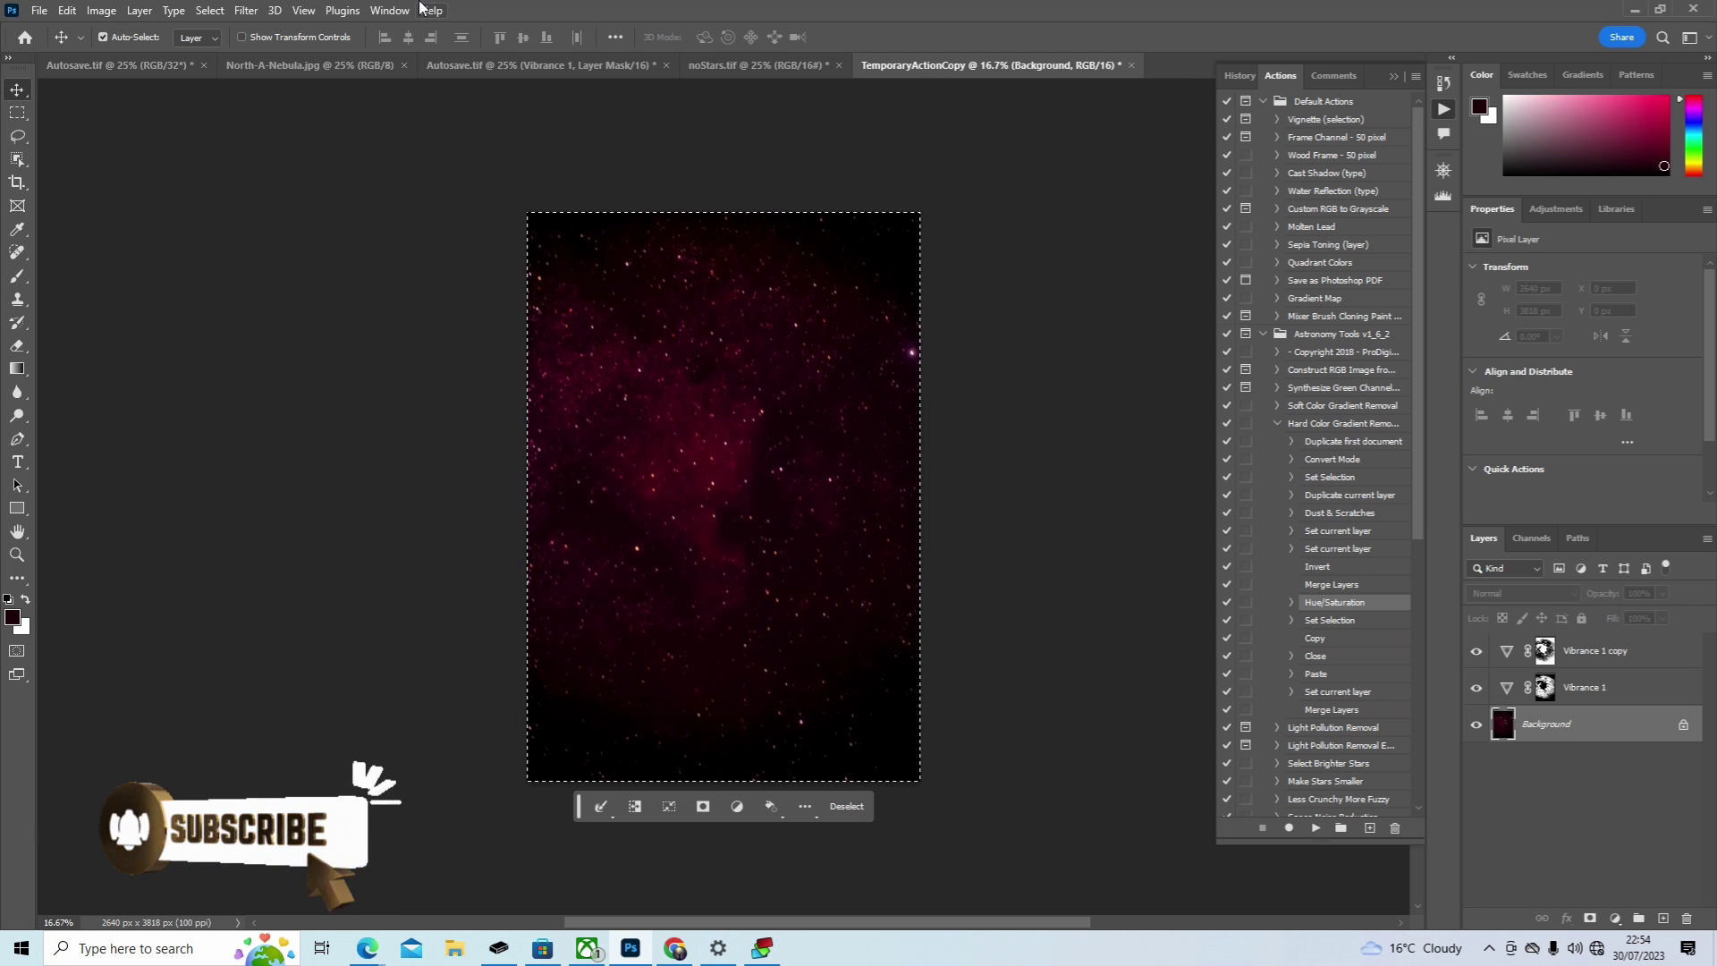
left_click(141, 10)
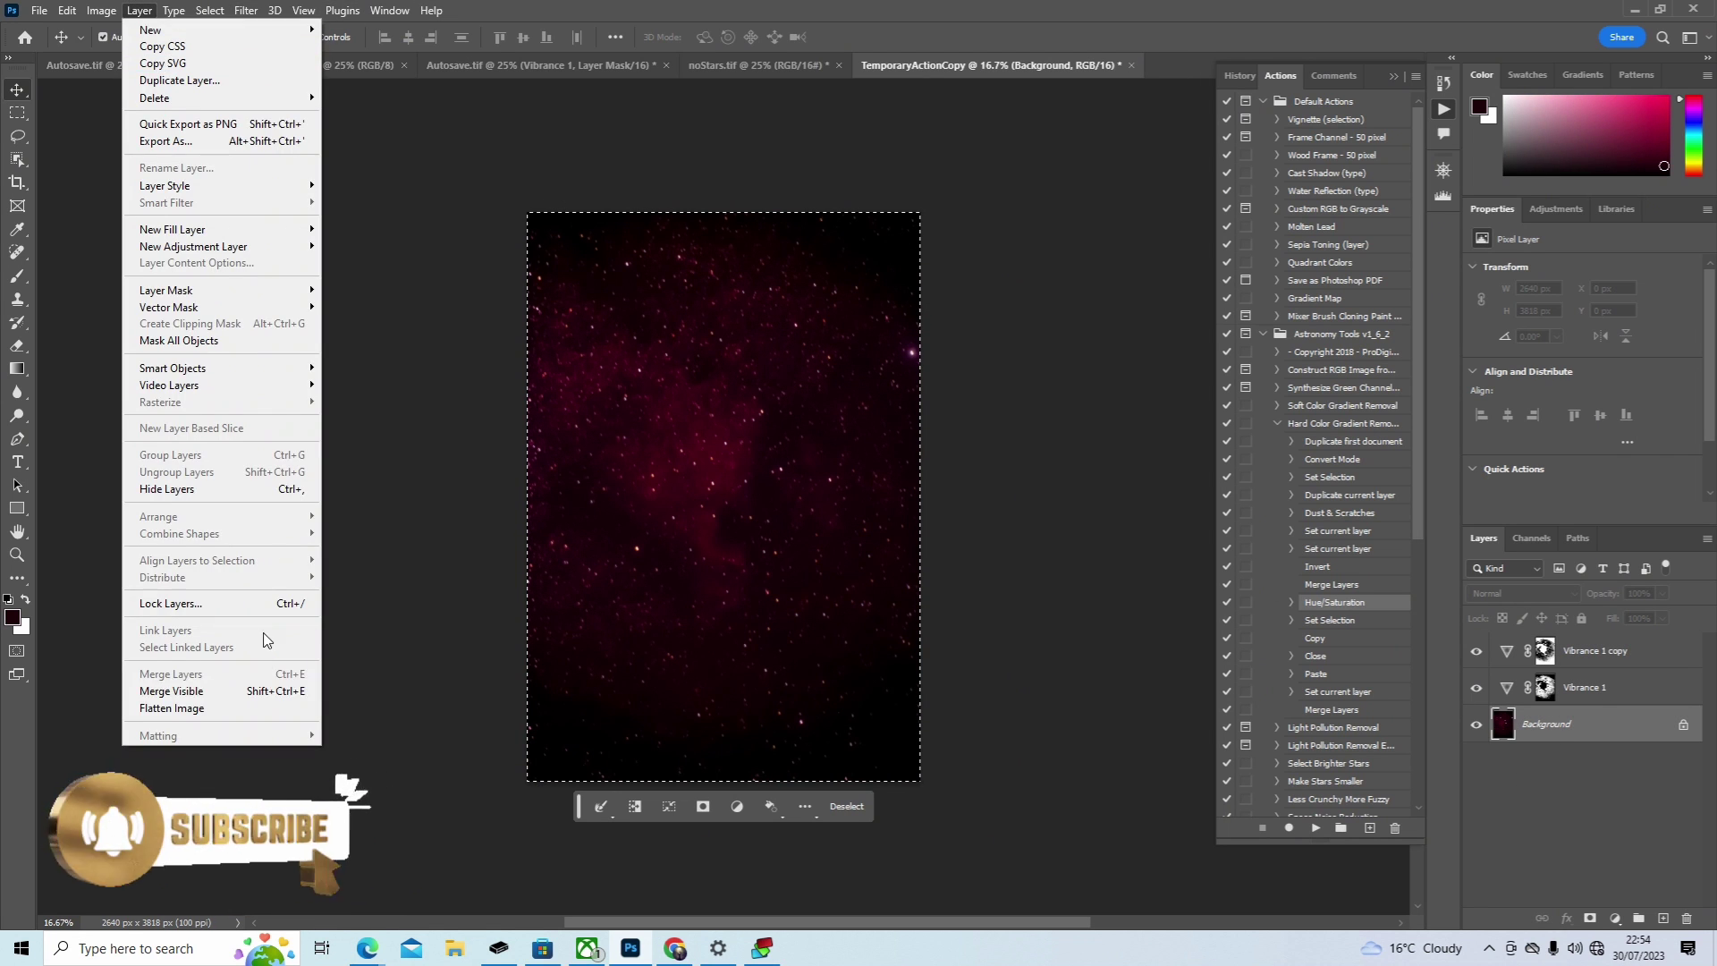
left_click(222, 710)
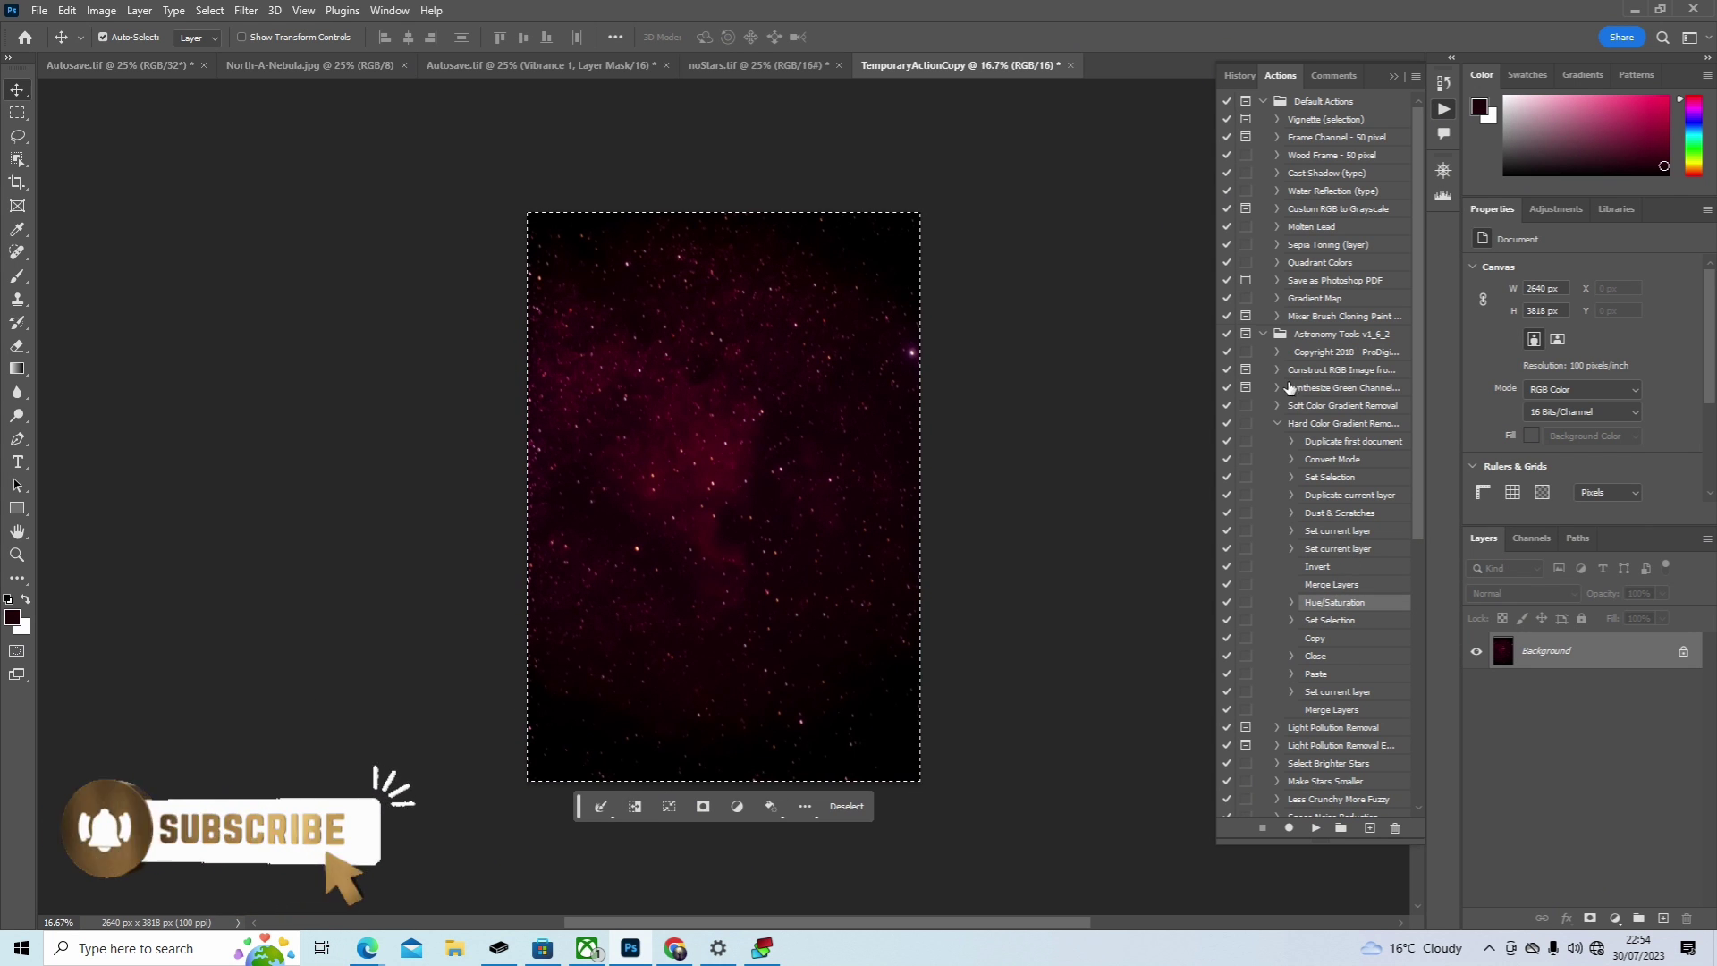
left_click(1304, 425)
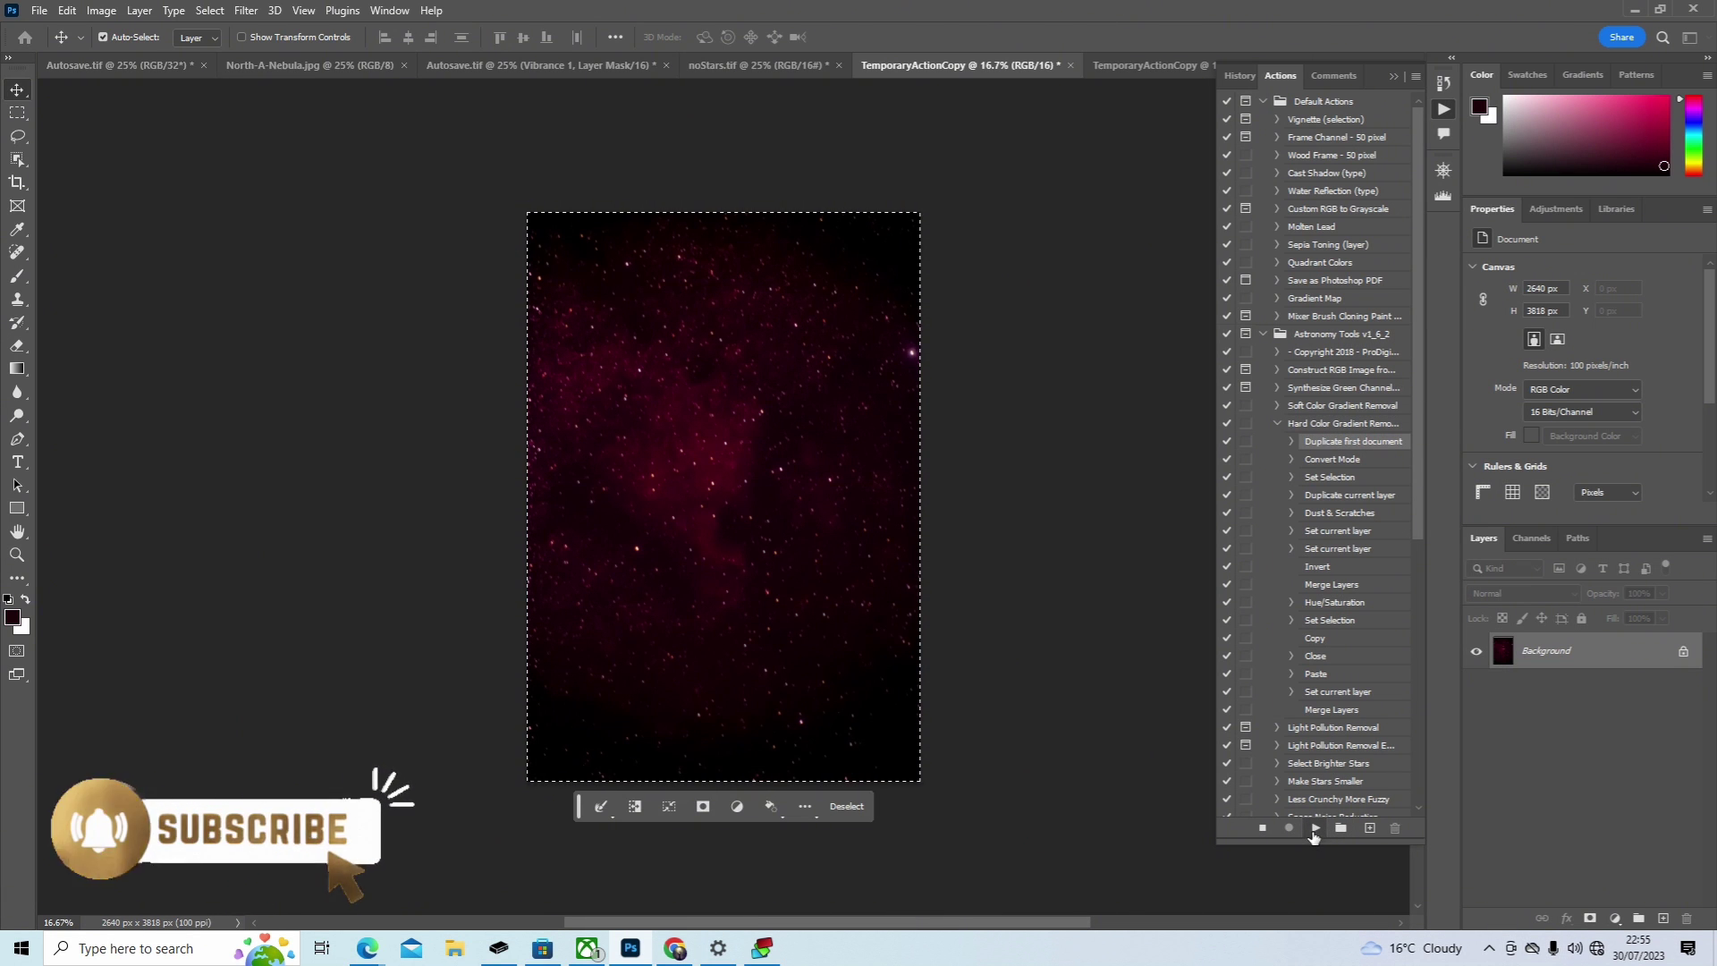
left_click(1315, 829)
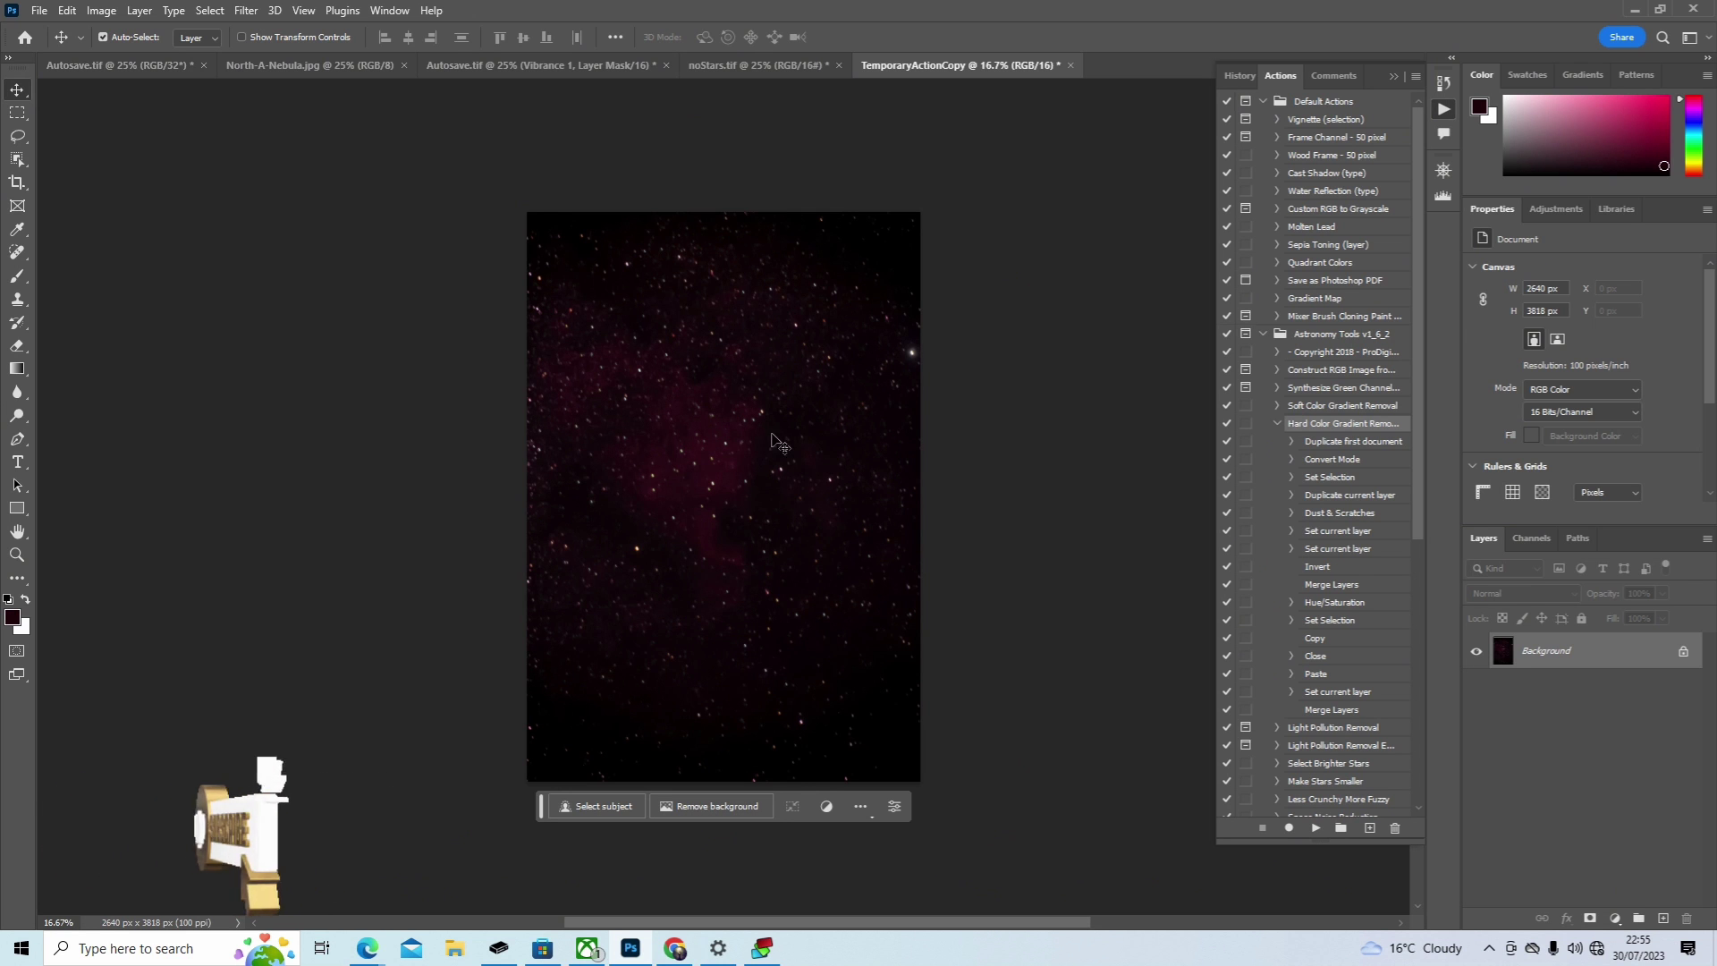
left_click(67, 10)
left_click(111, 27)
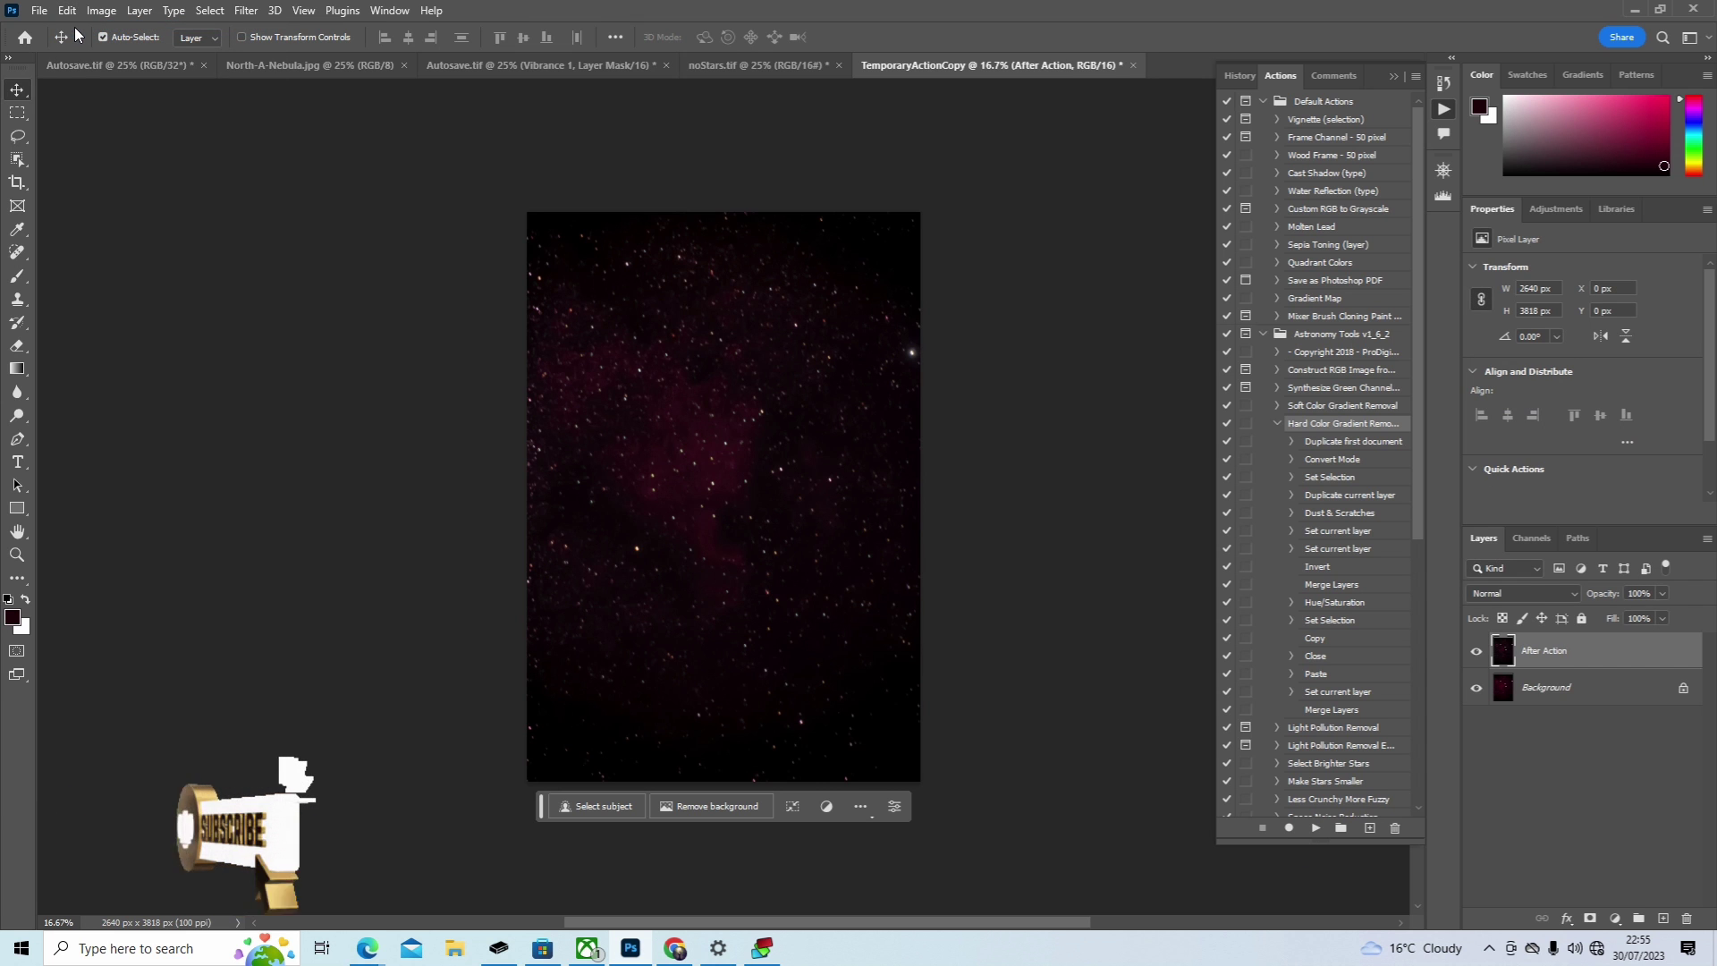
left_click(69, 10)
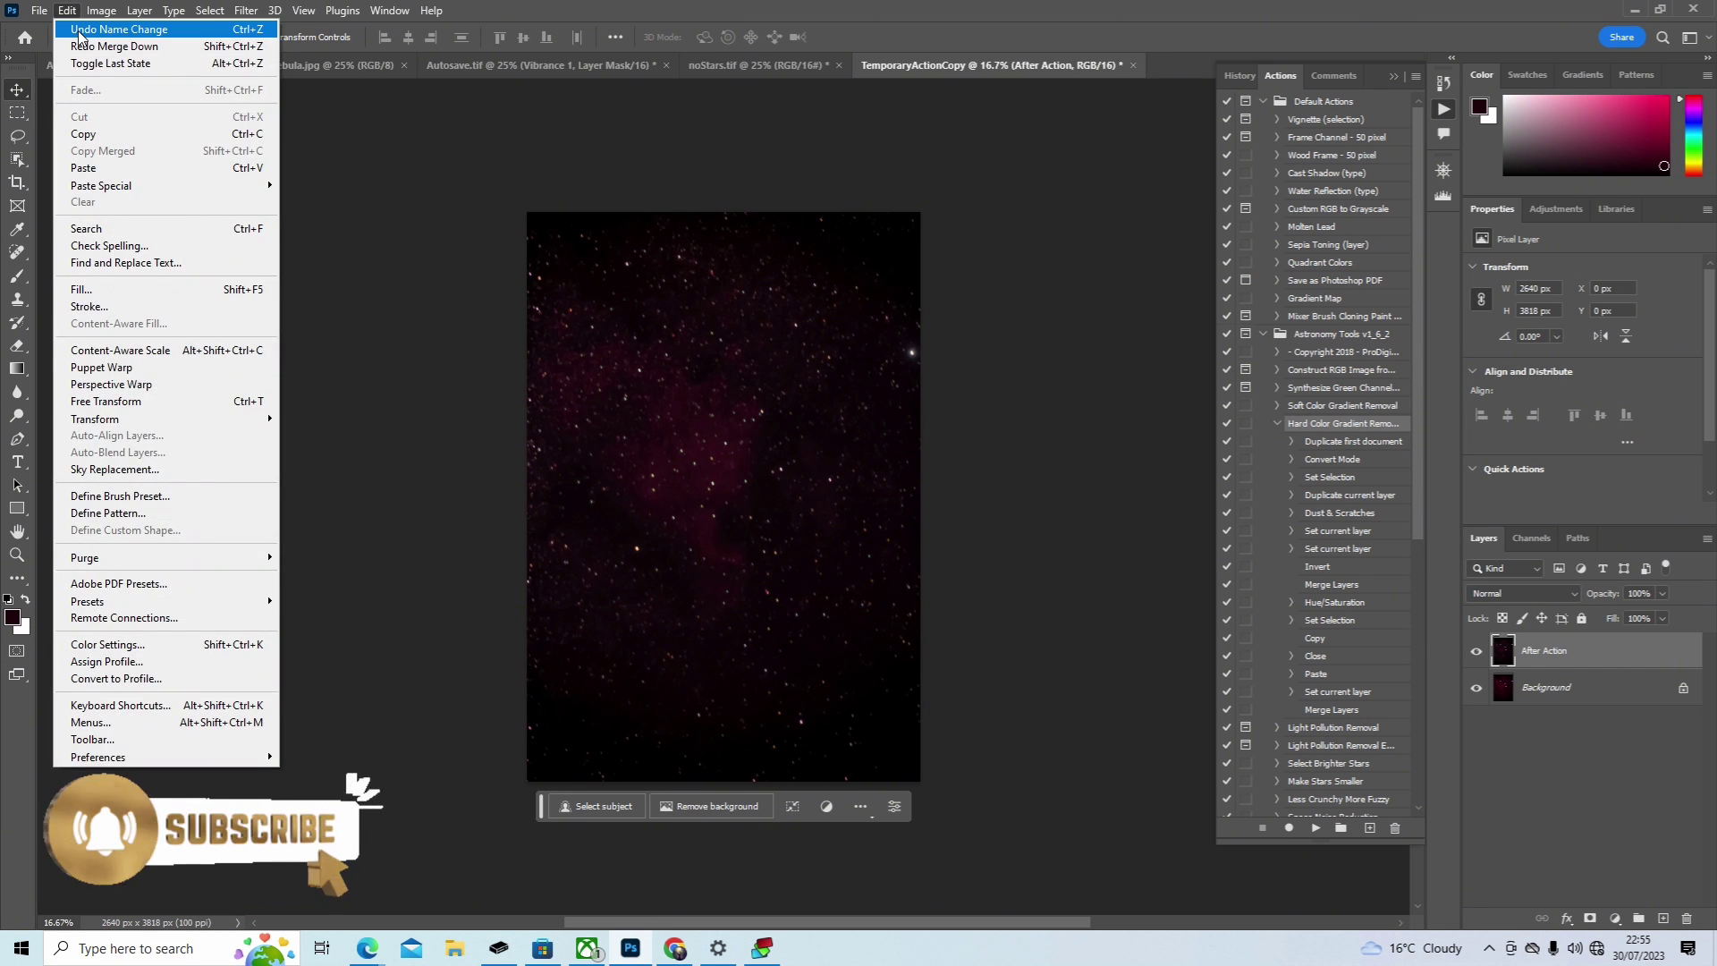
left_click(82, 28)
left_click(68, 11)
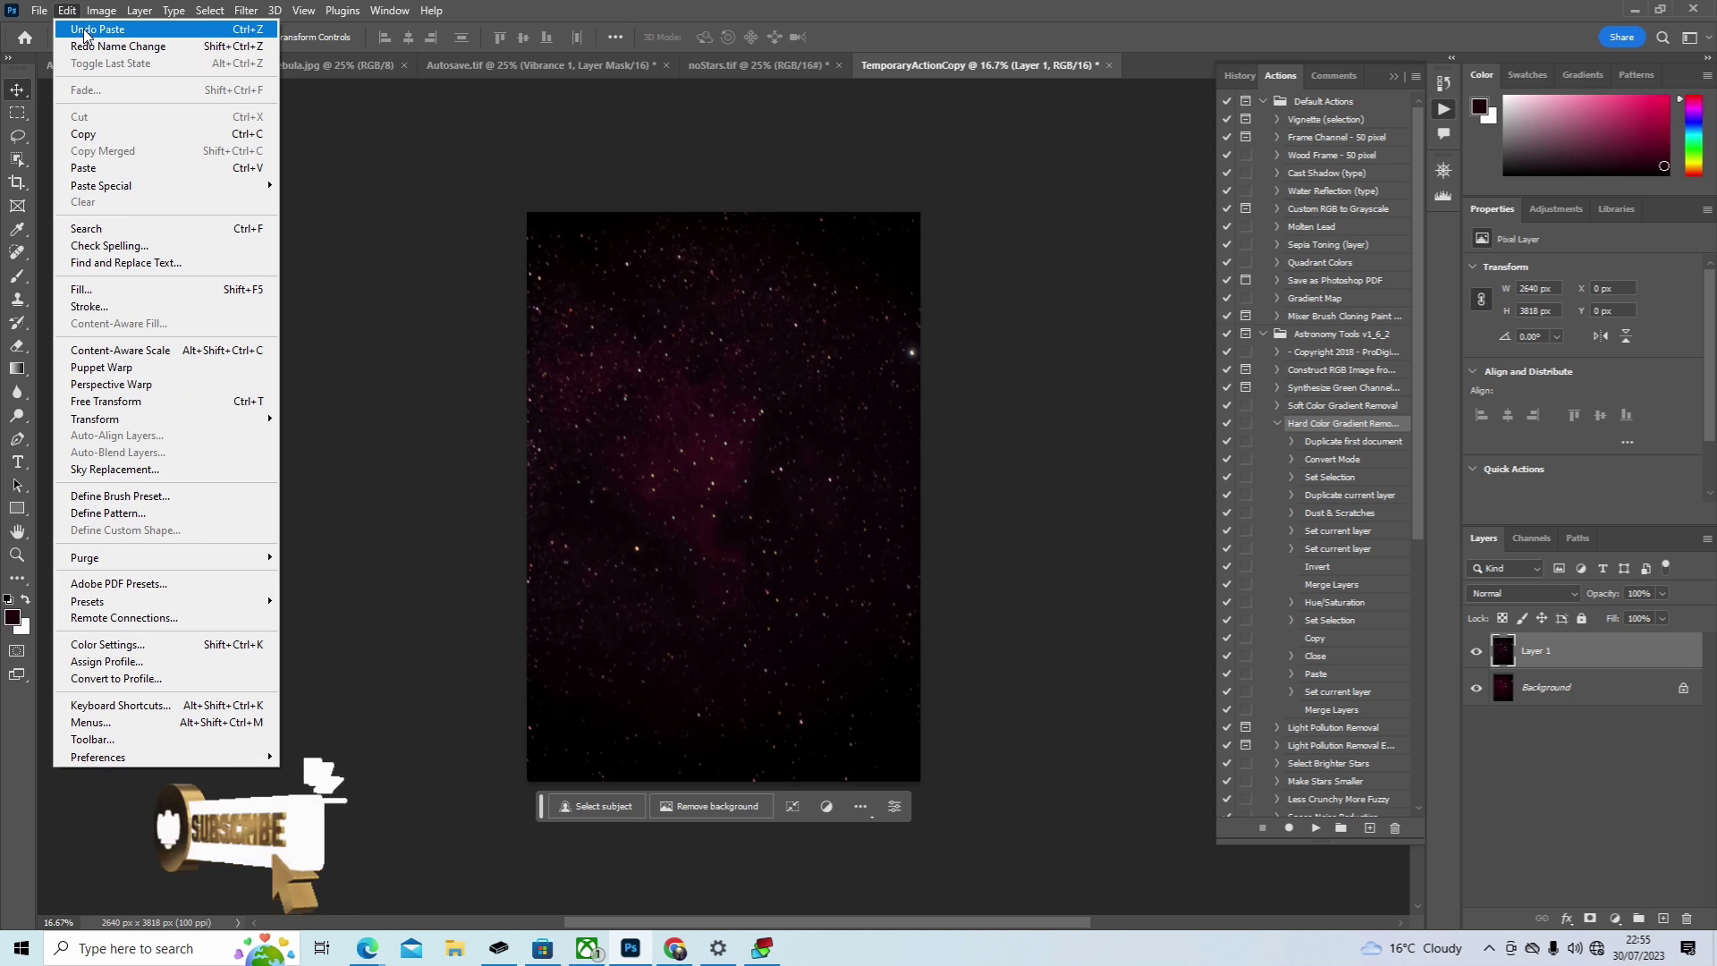
left_click(85, 30)
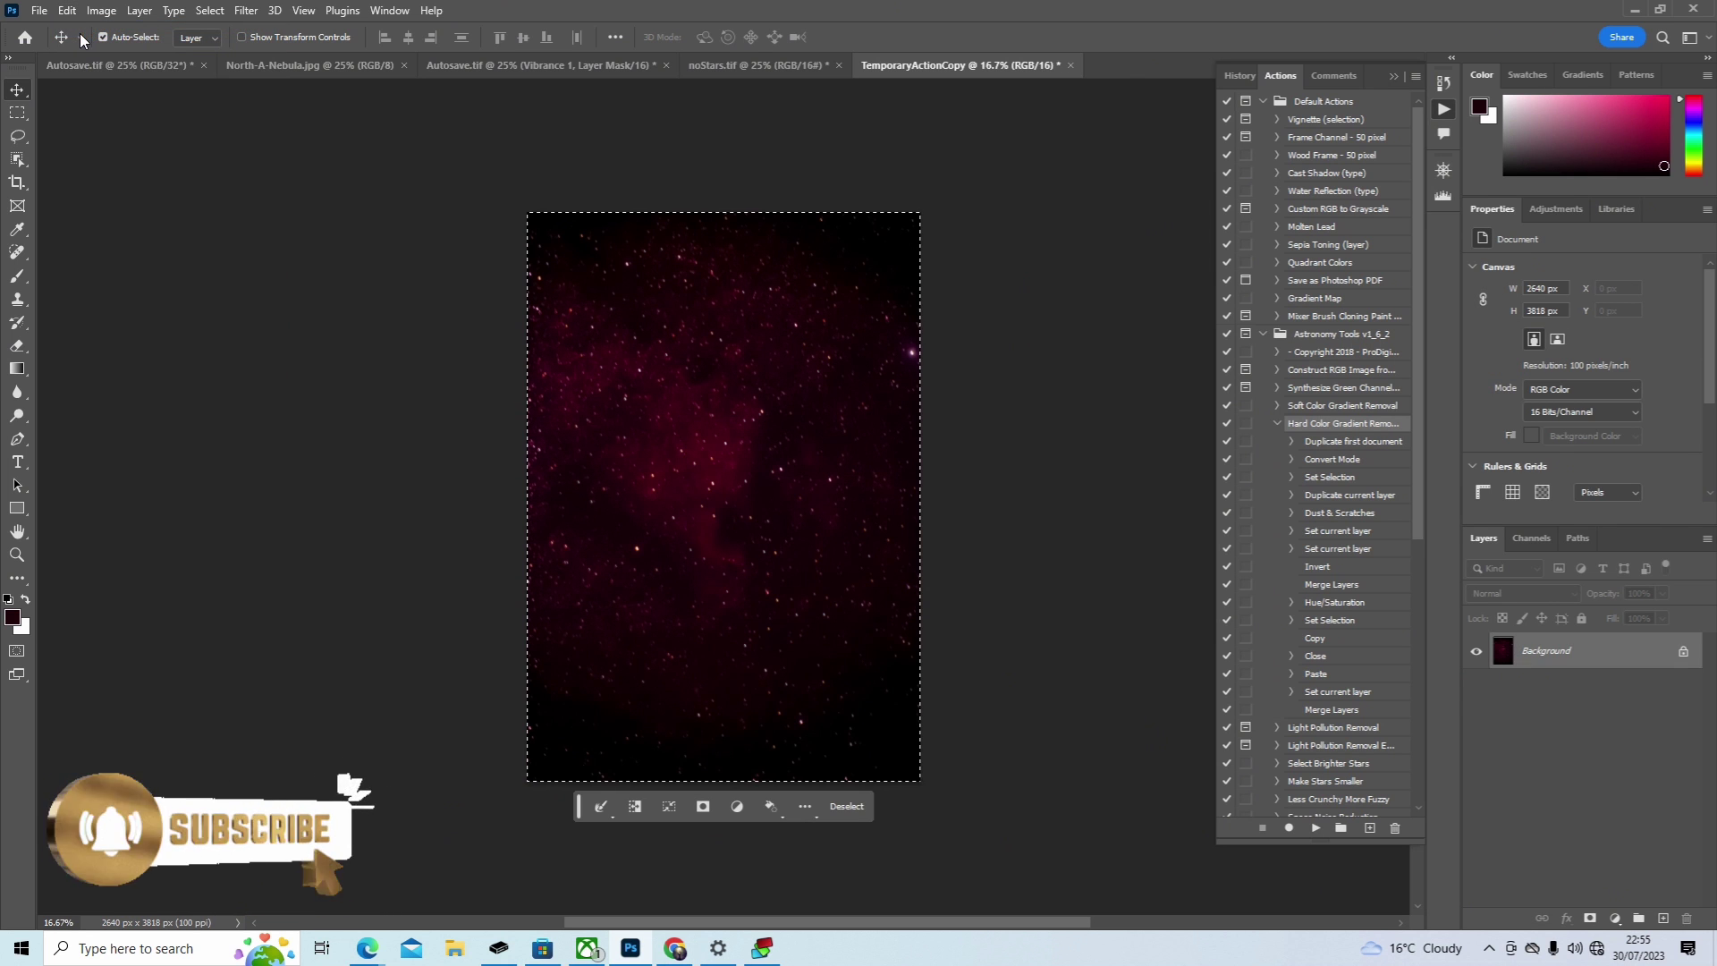
scroll(1040, 581, "up", 1)
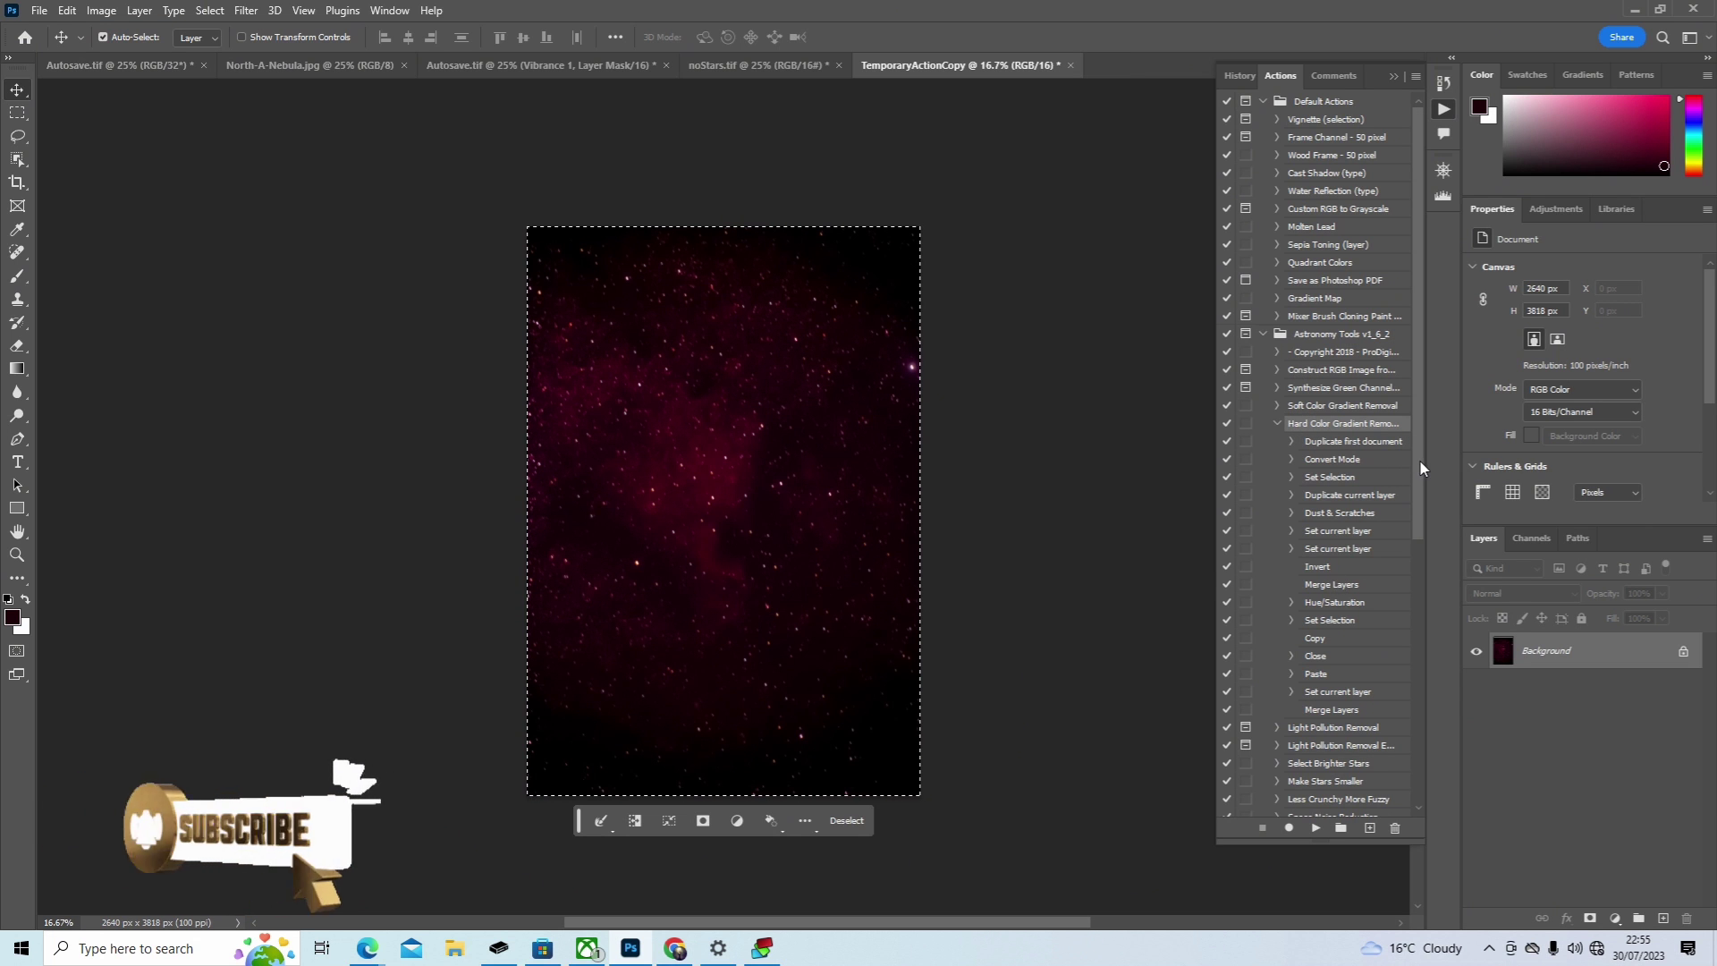
scroll(1406, 483, "down", 5)
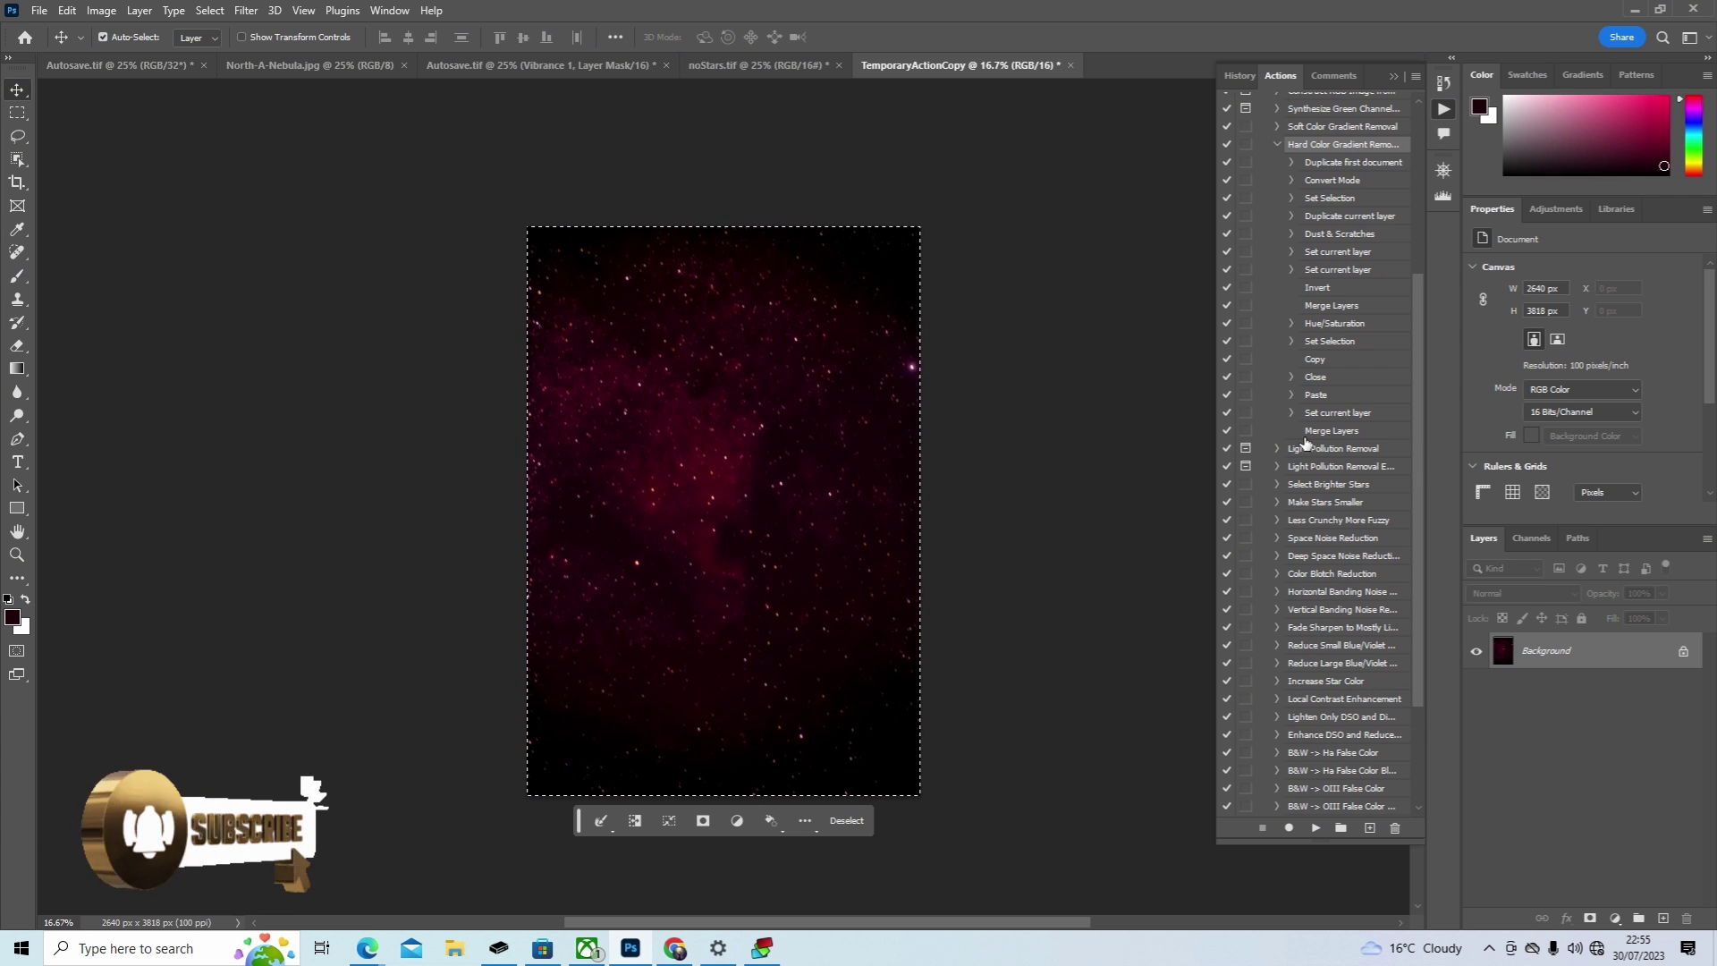
left_click(1277, 144)
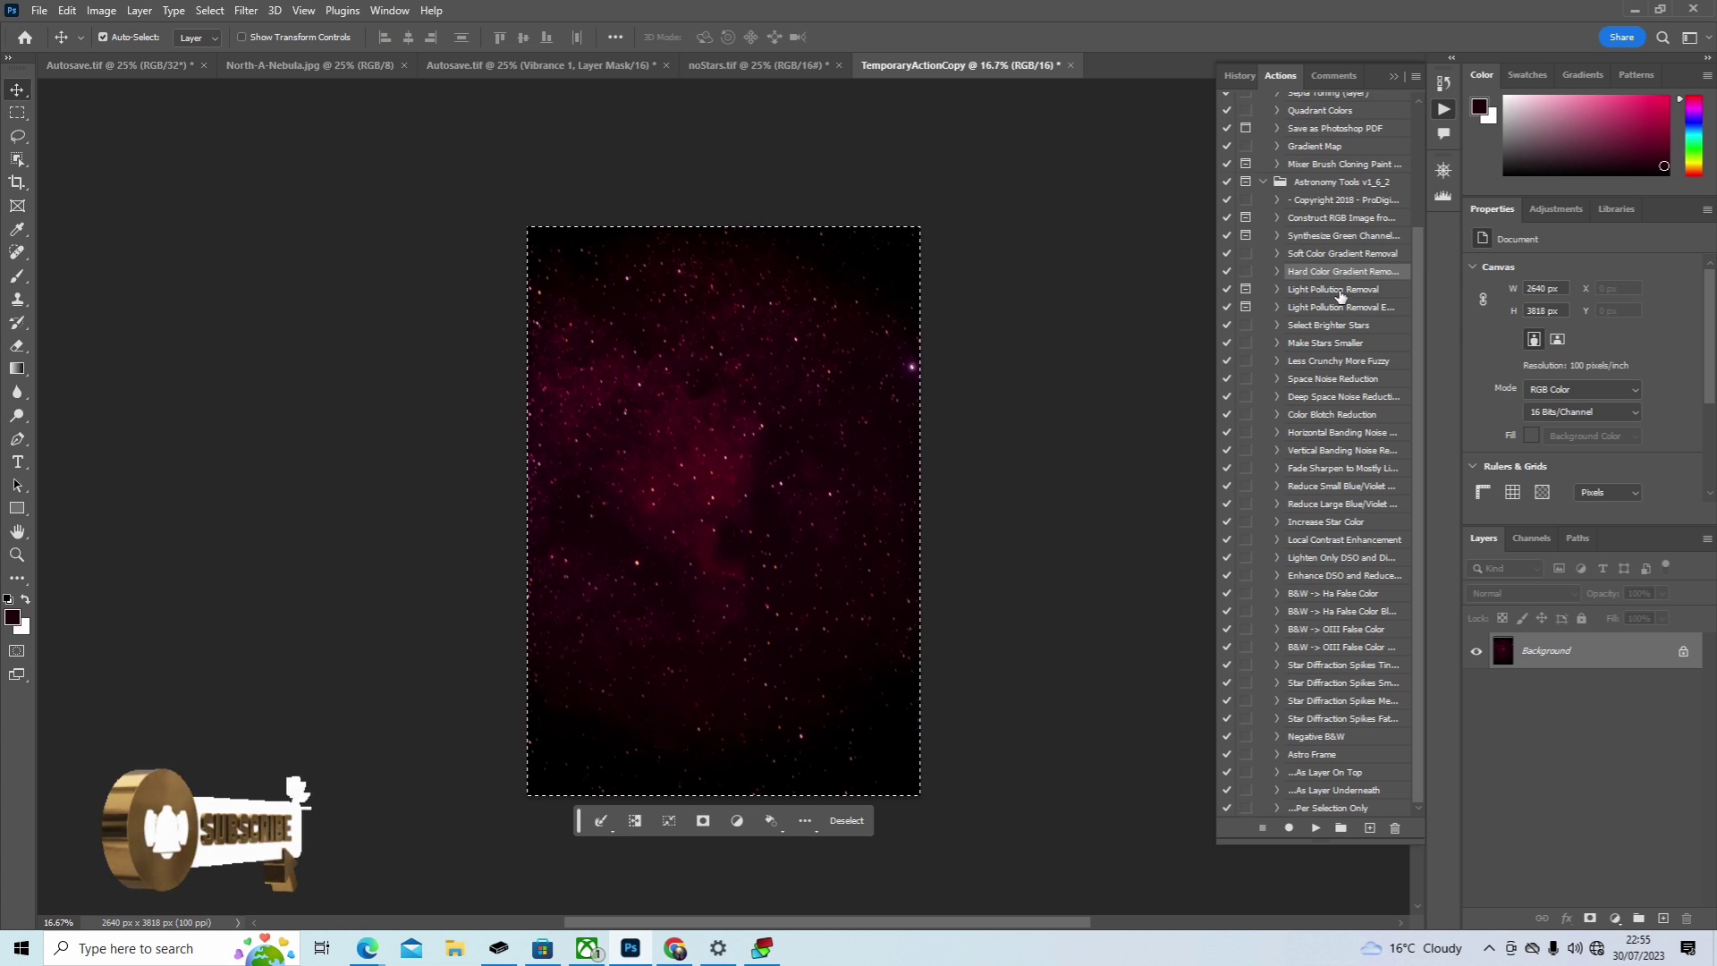
Step: Run the Space Noise Reduction action on the nebula copy and zoom in to 25%
left_click(1329, 379)
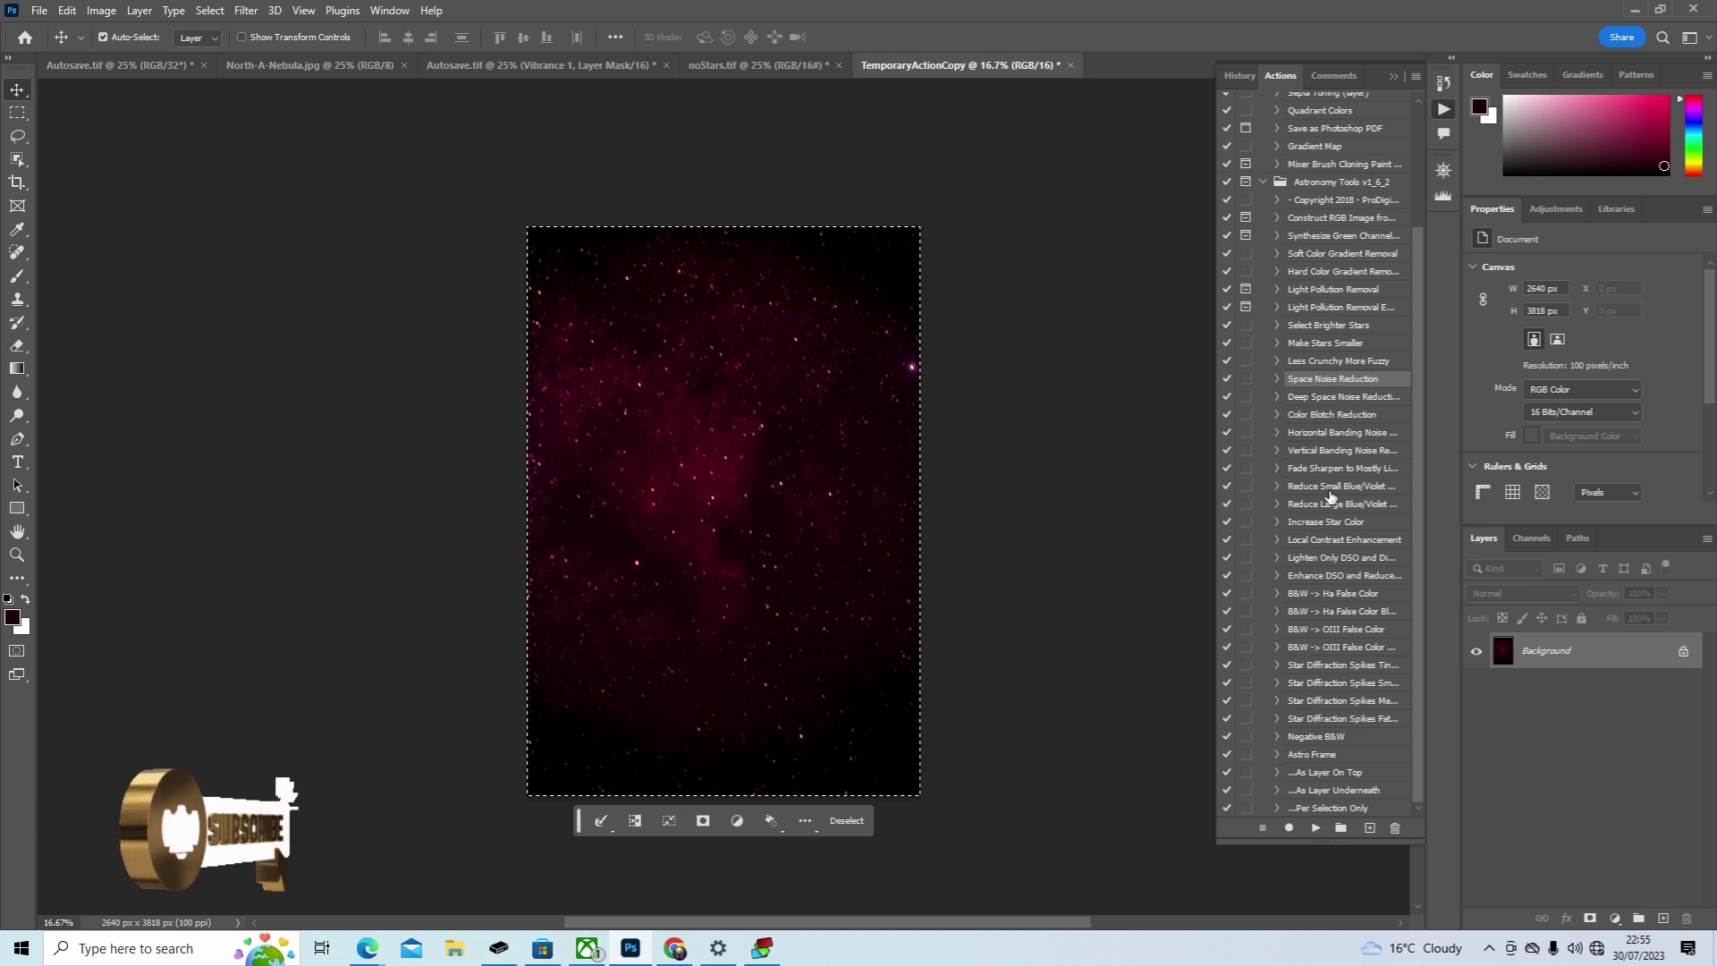
left_click(1315, 827)
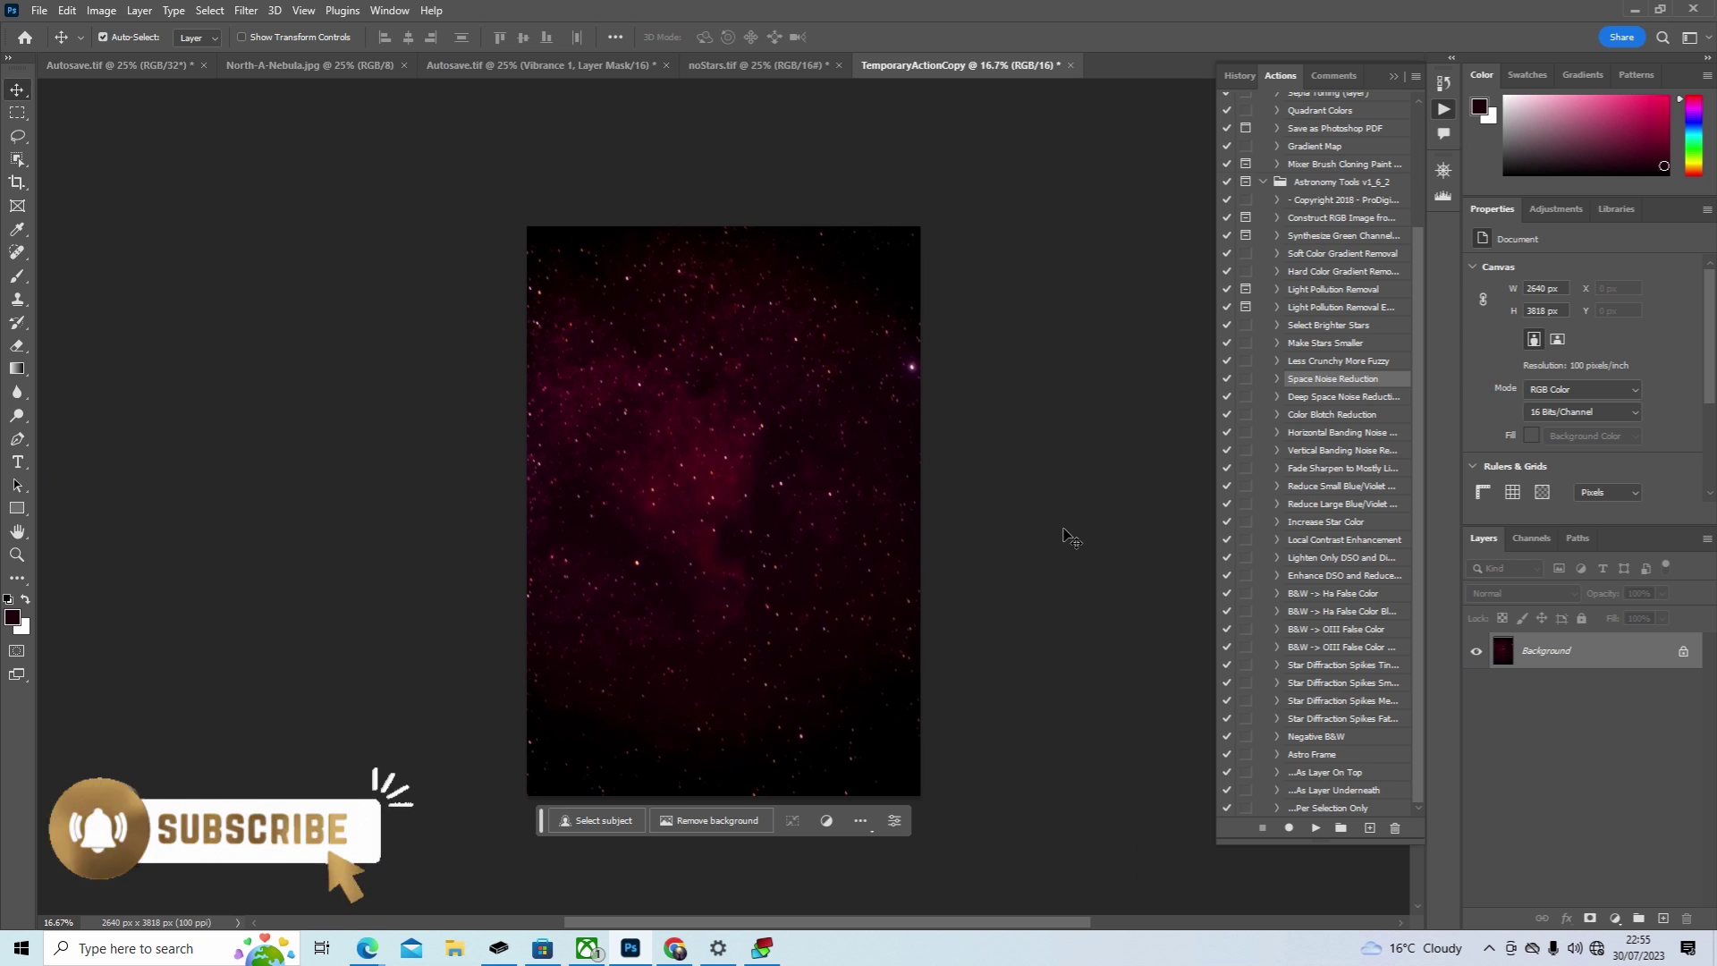
key("ctrl+plus")
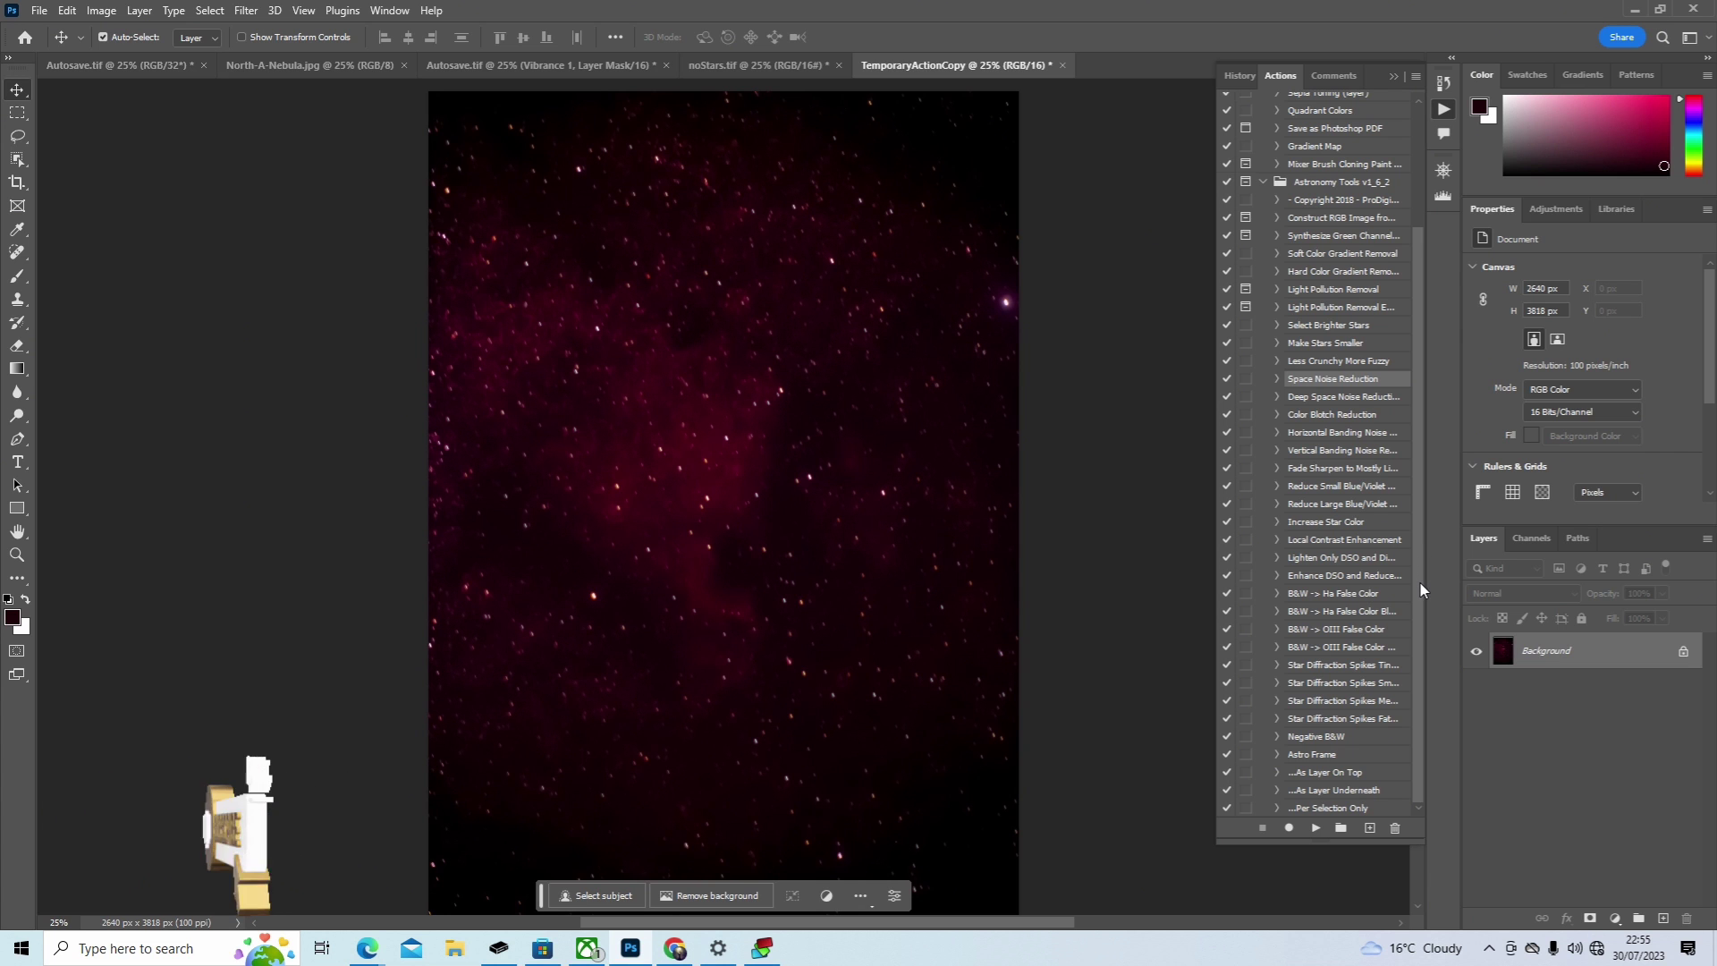
Step: Run the Enhance DSO and Color Blotch Reduction actions, then compare with Autosave.tif
left_click(1316, 577)
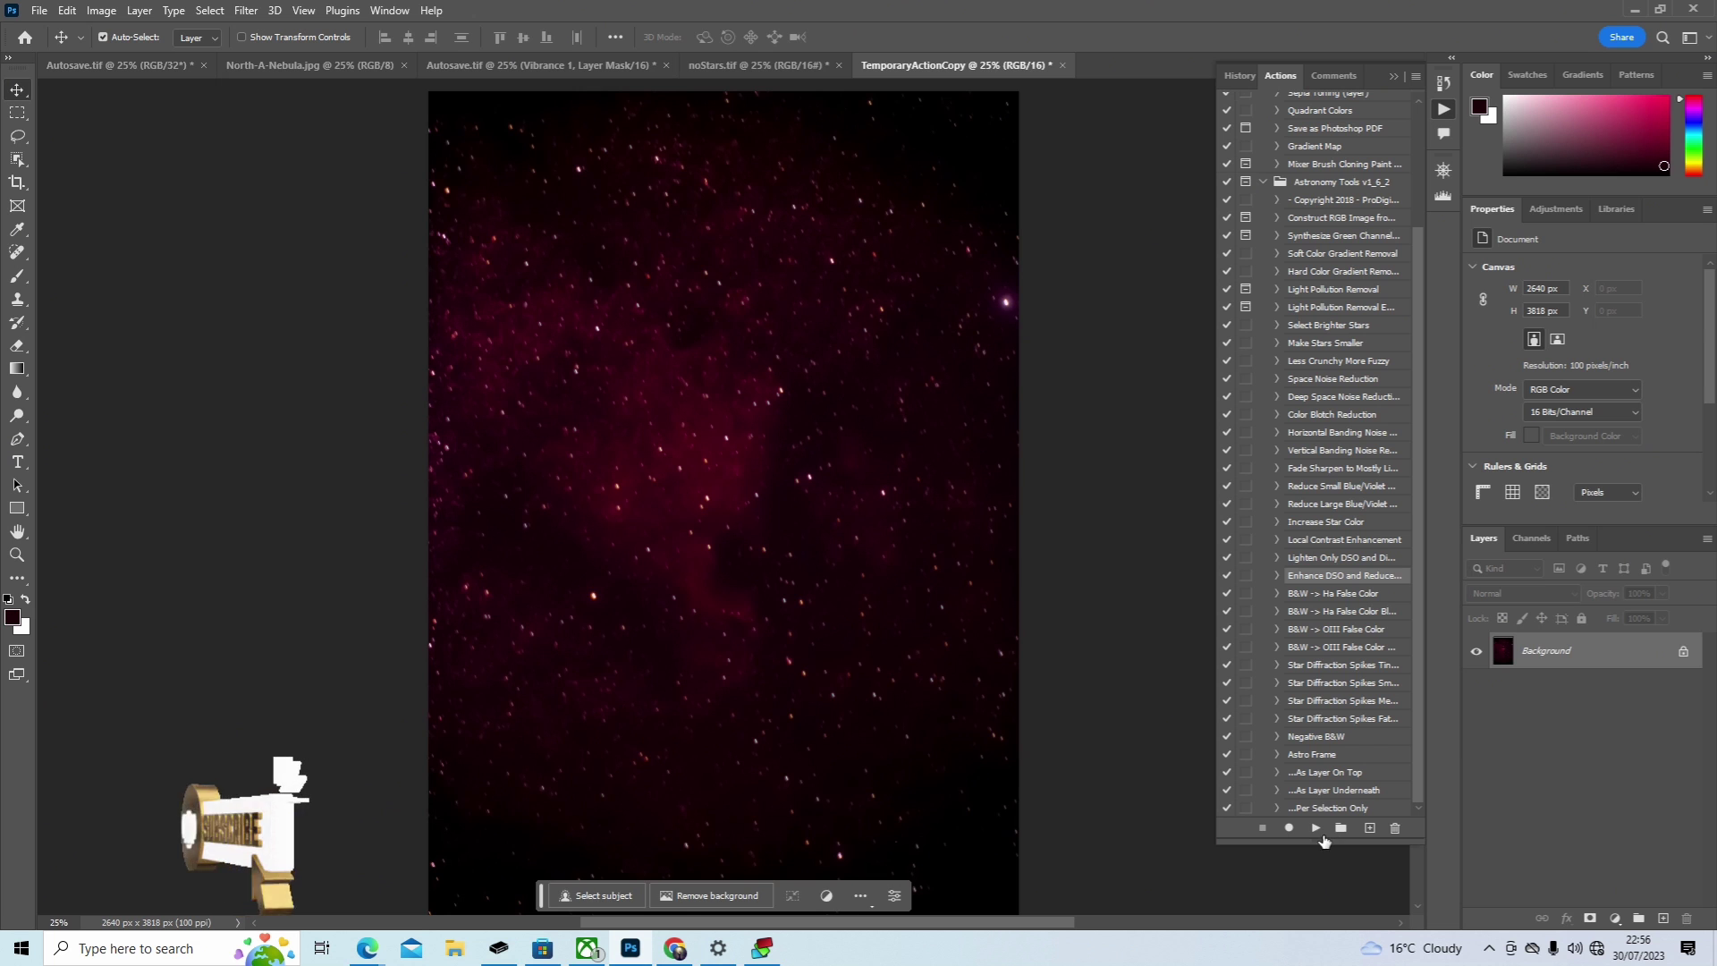
left_click(1315, 827)
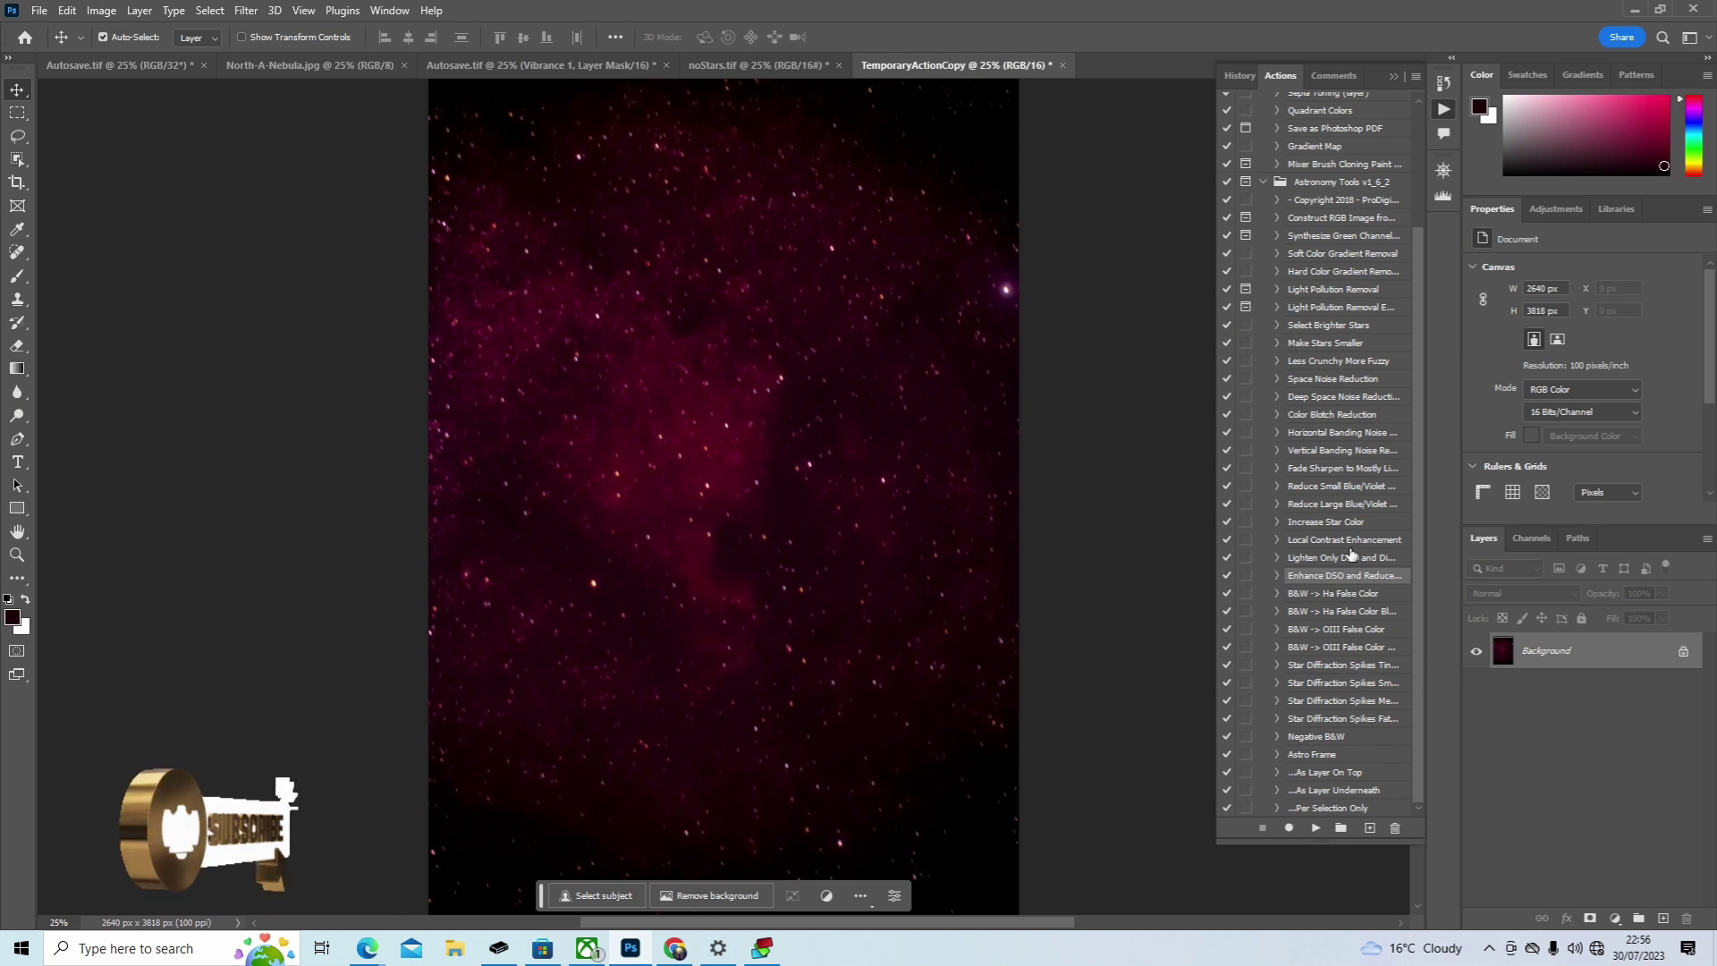
left_click(1327, 417)
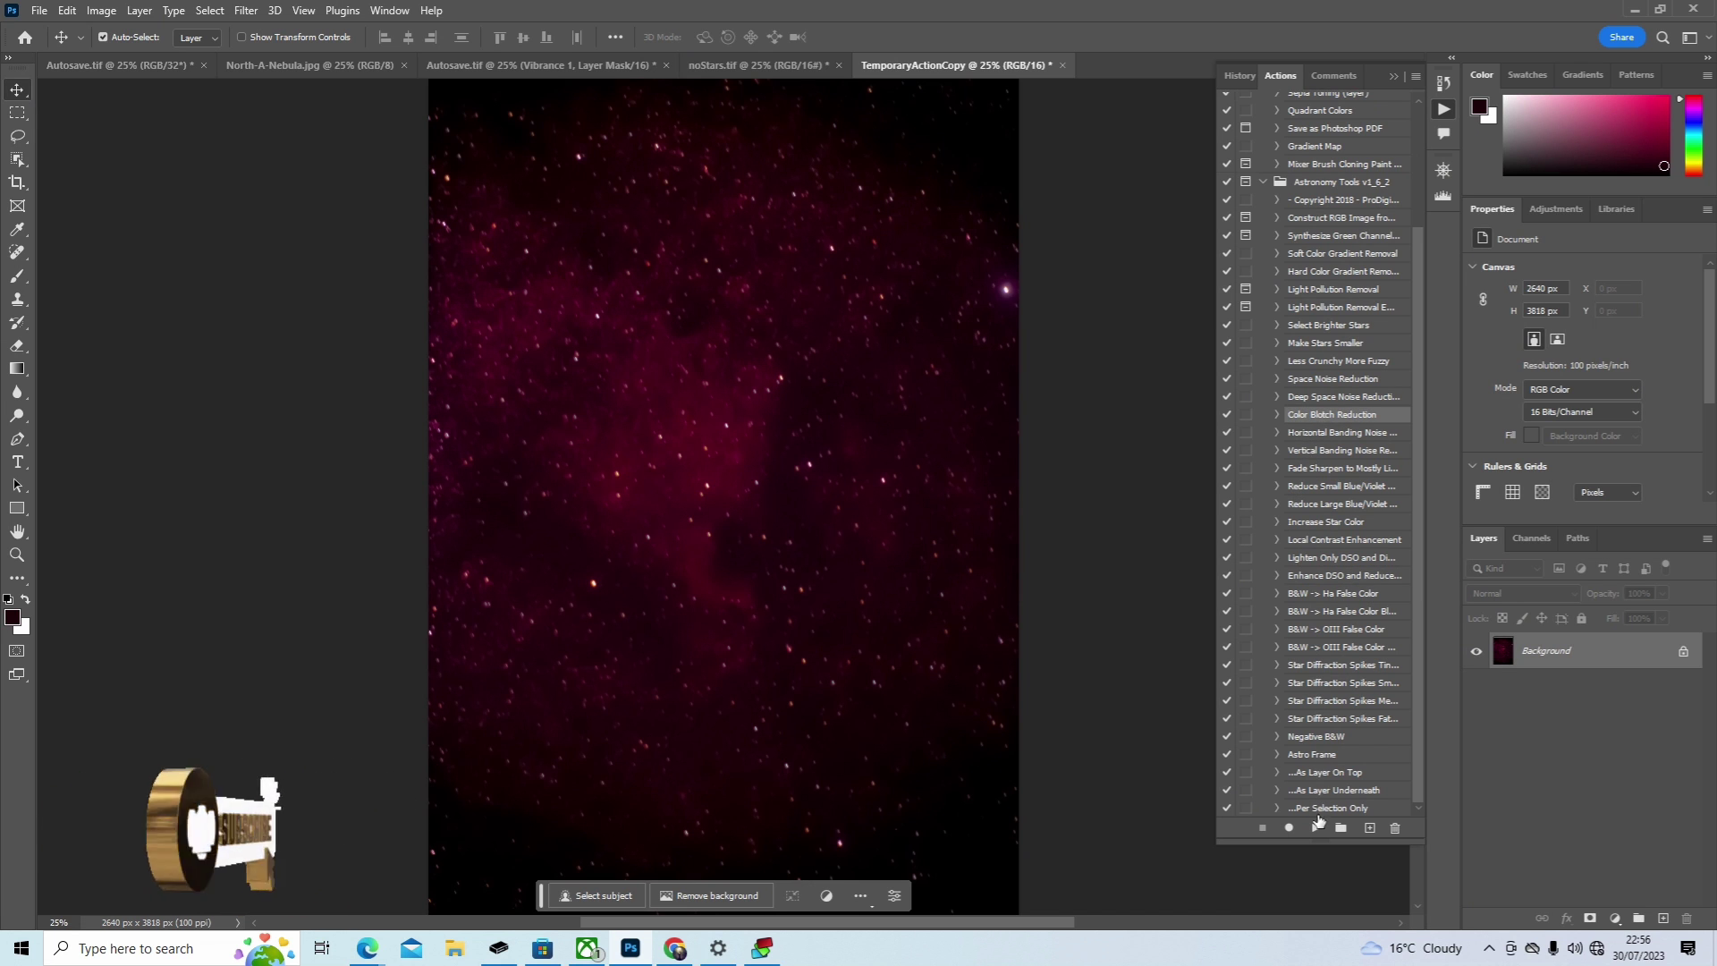
left_click(1315, 829)
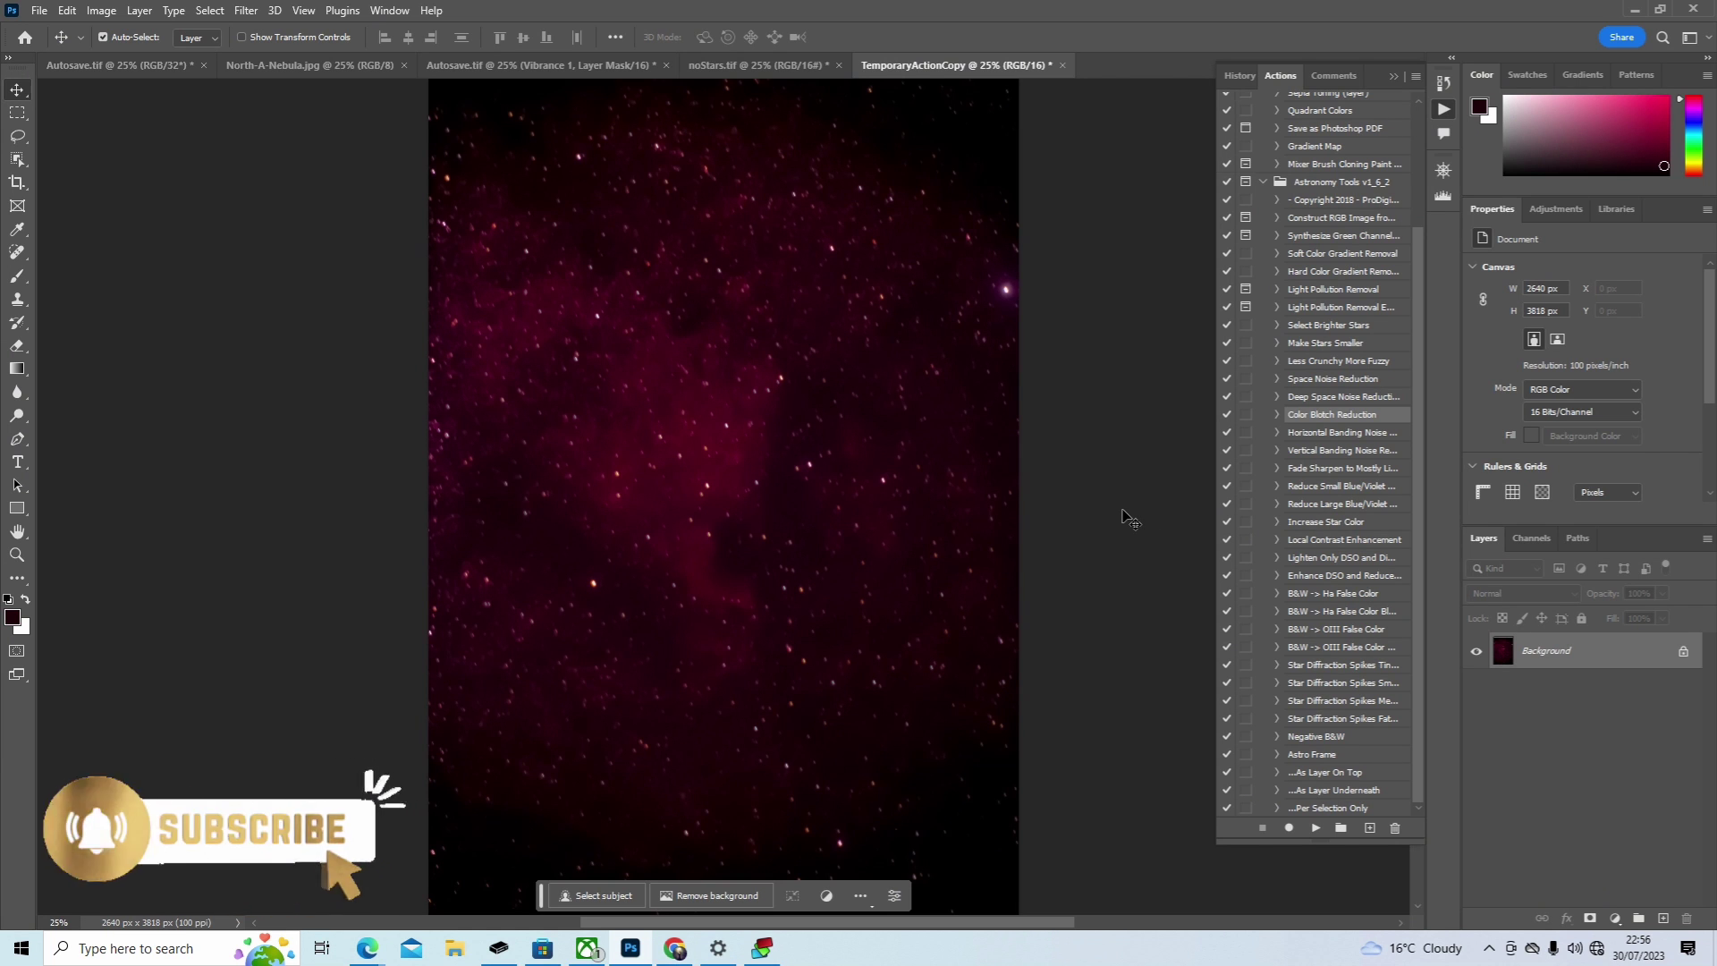
scroll(1130, 518, "down", 1)
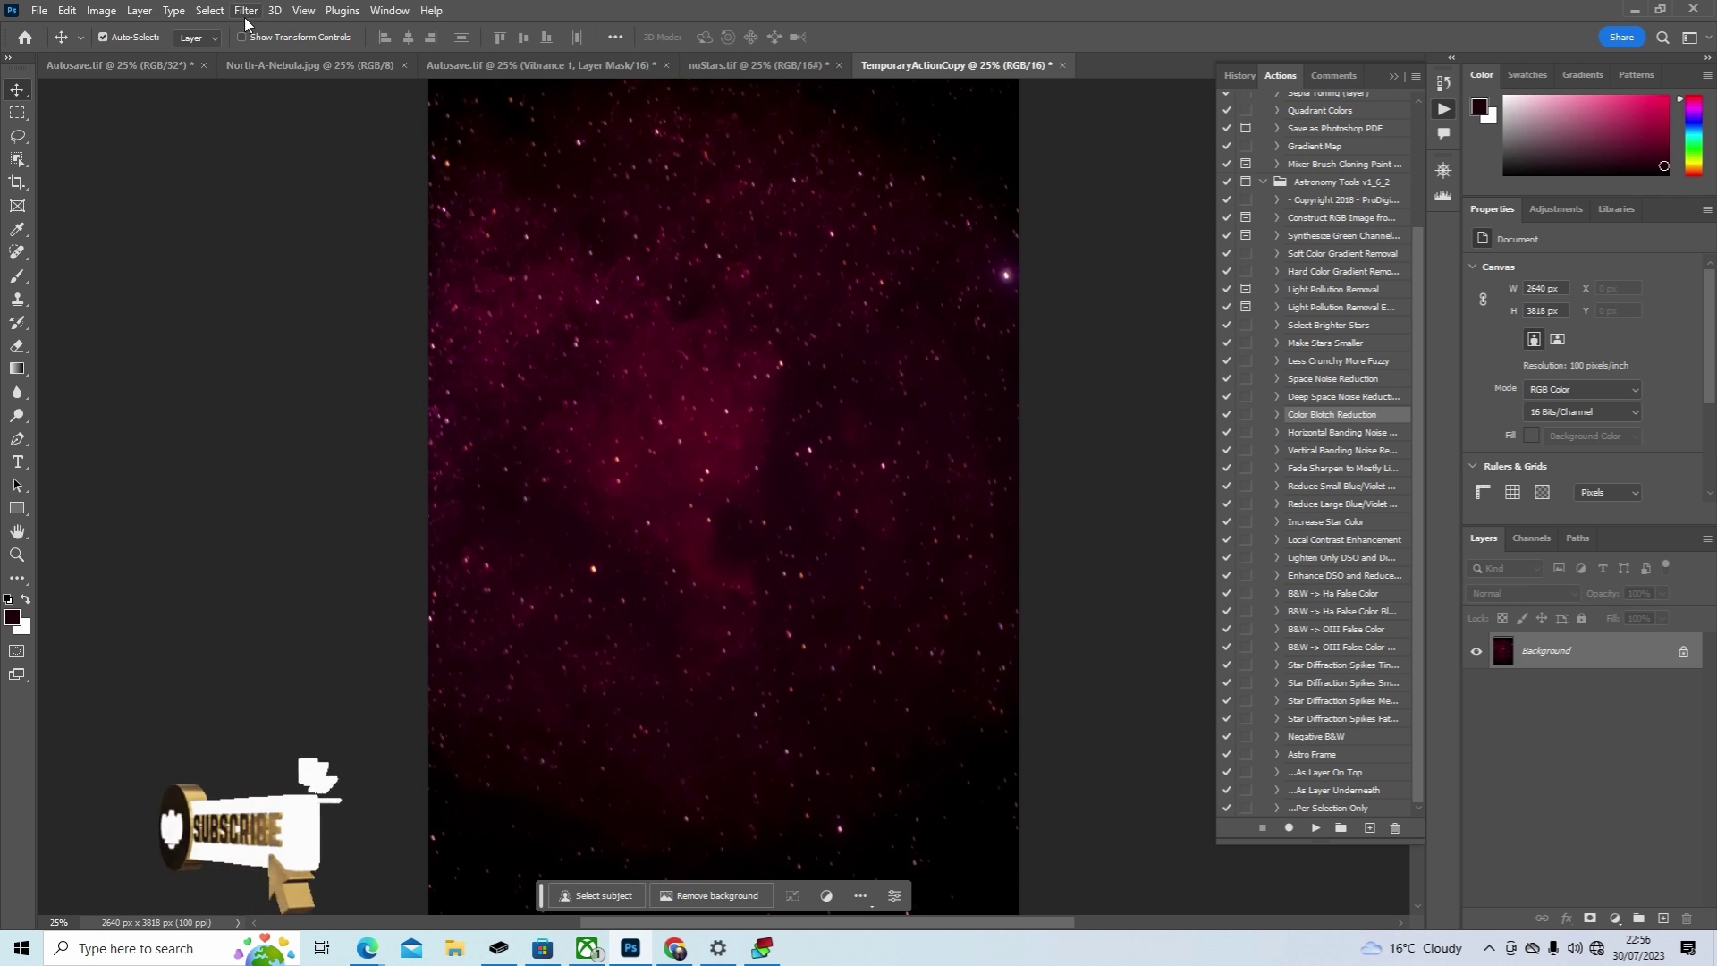
left_click(165, 61)
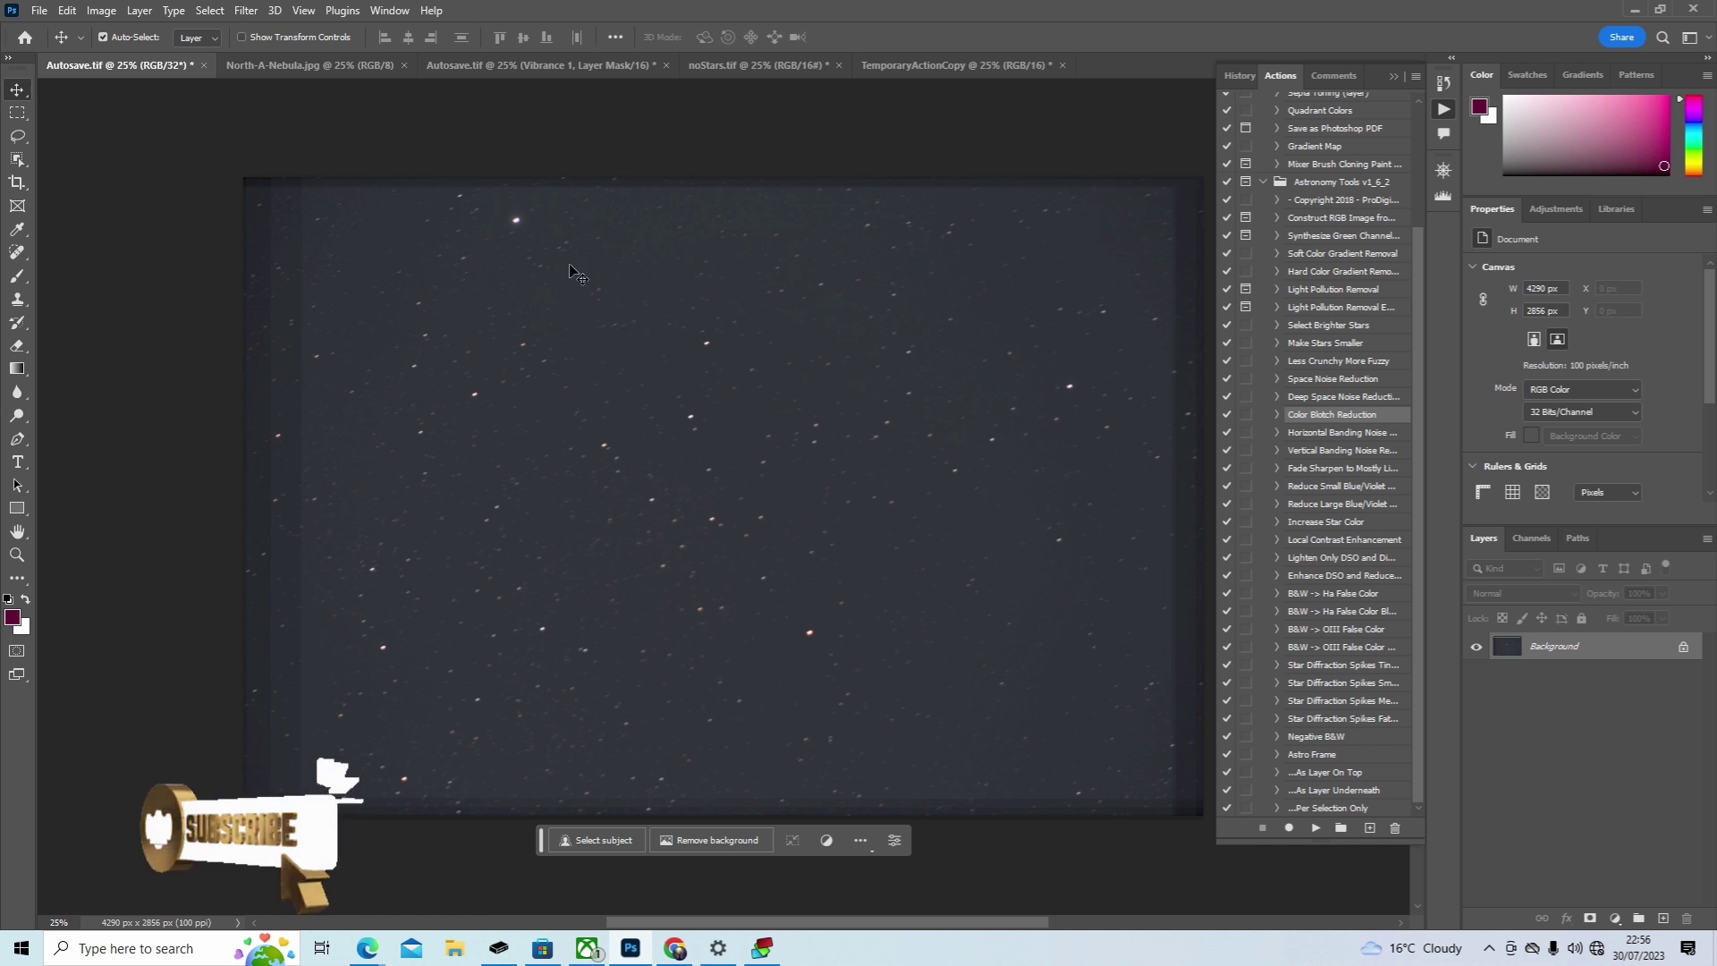
left_click(953, 68)
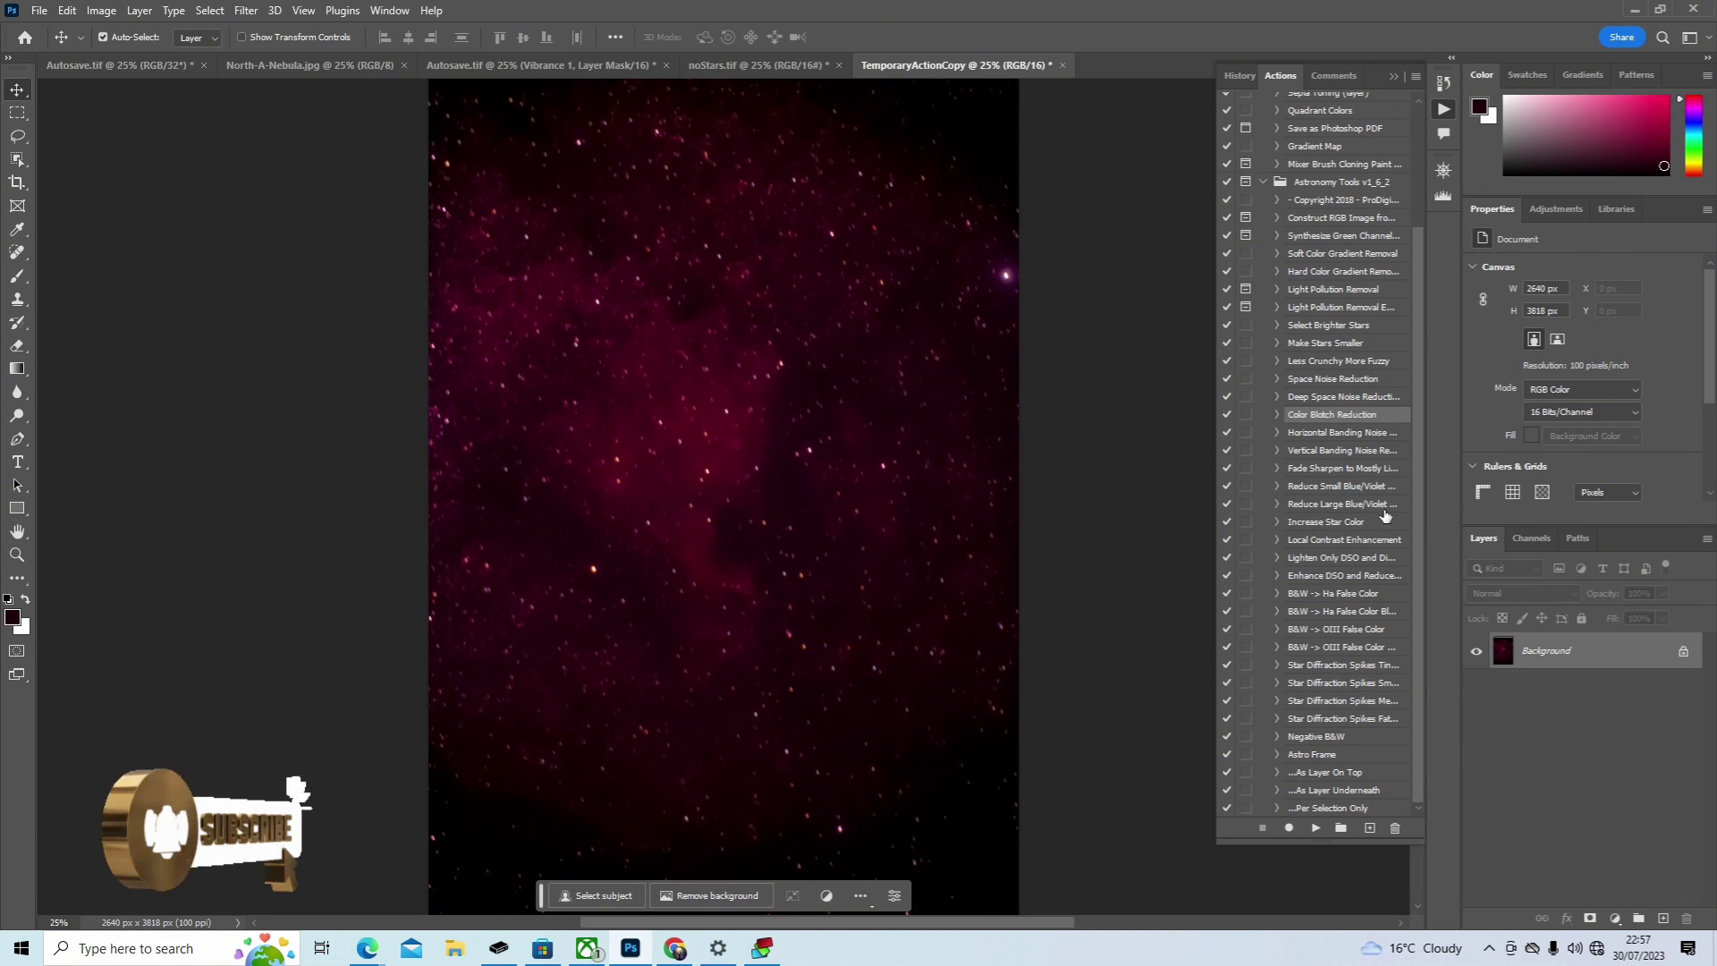
Step: Run the Star Diffraction Spikes Fat action, then compare the spiked copy against Autosave.tif
left_click(1326, 720)
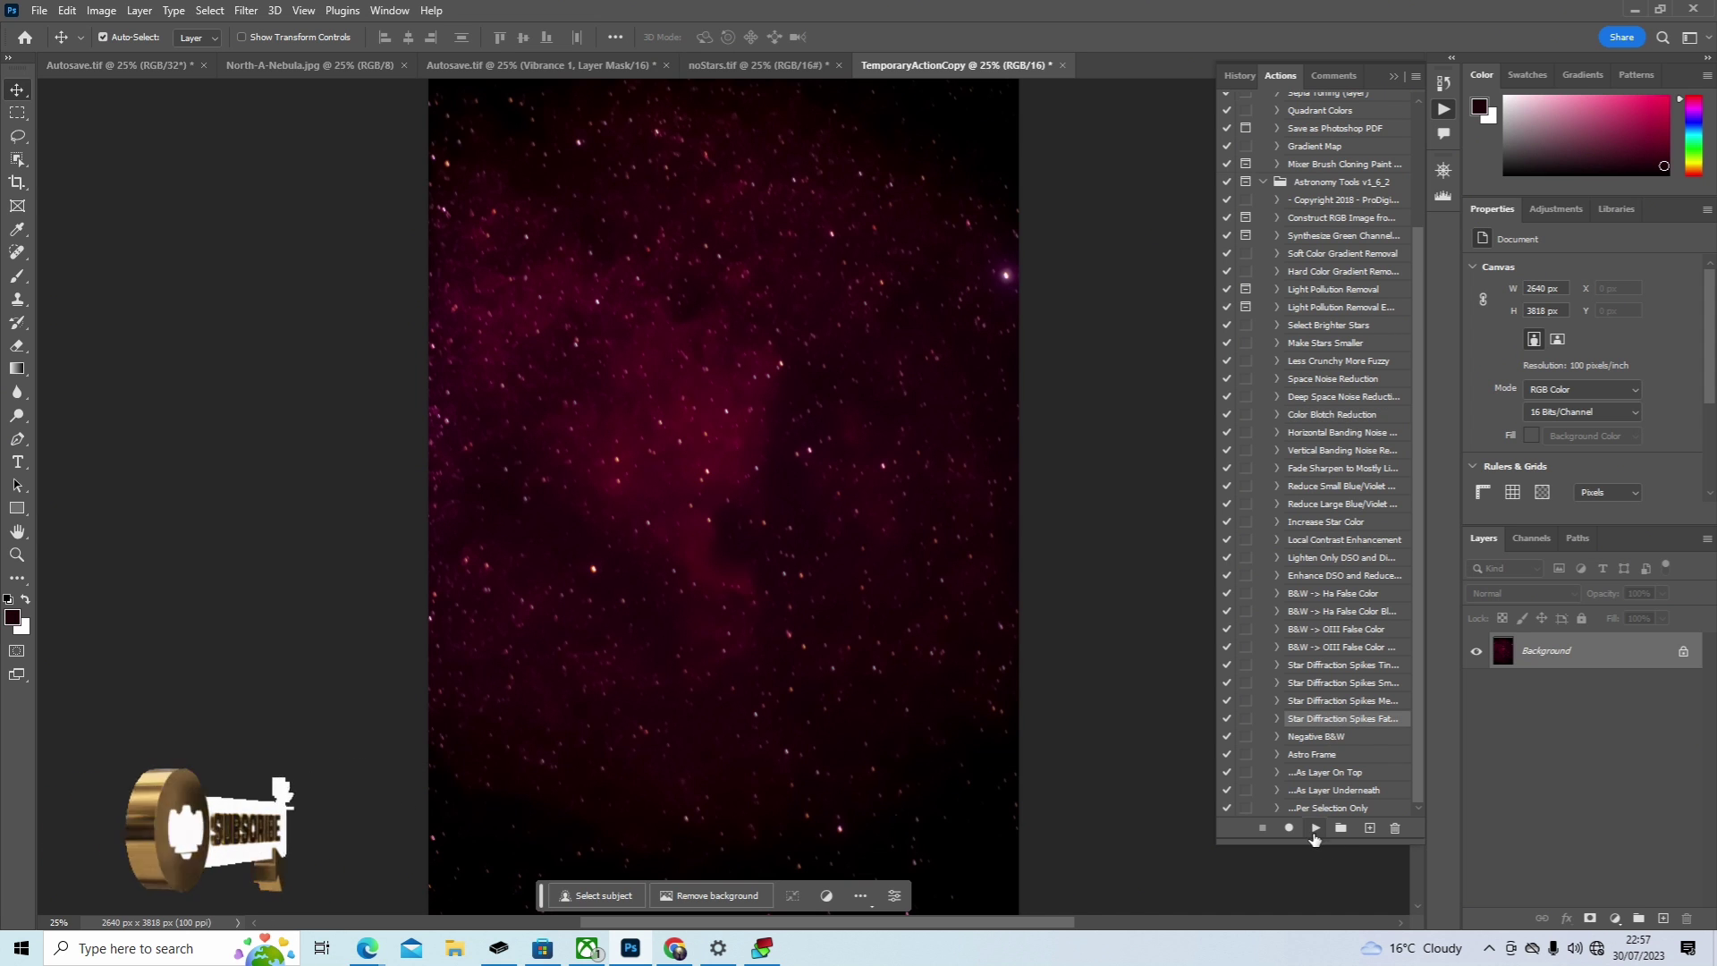
left_click(1316, 827)
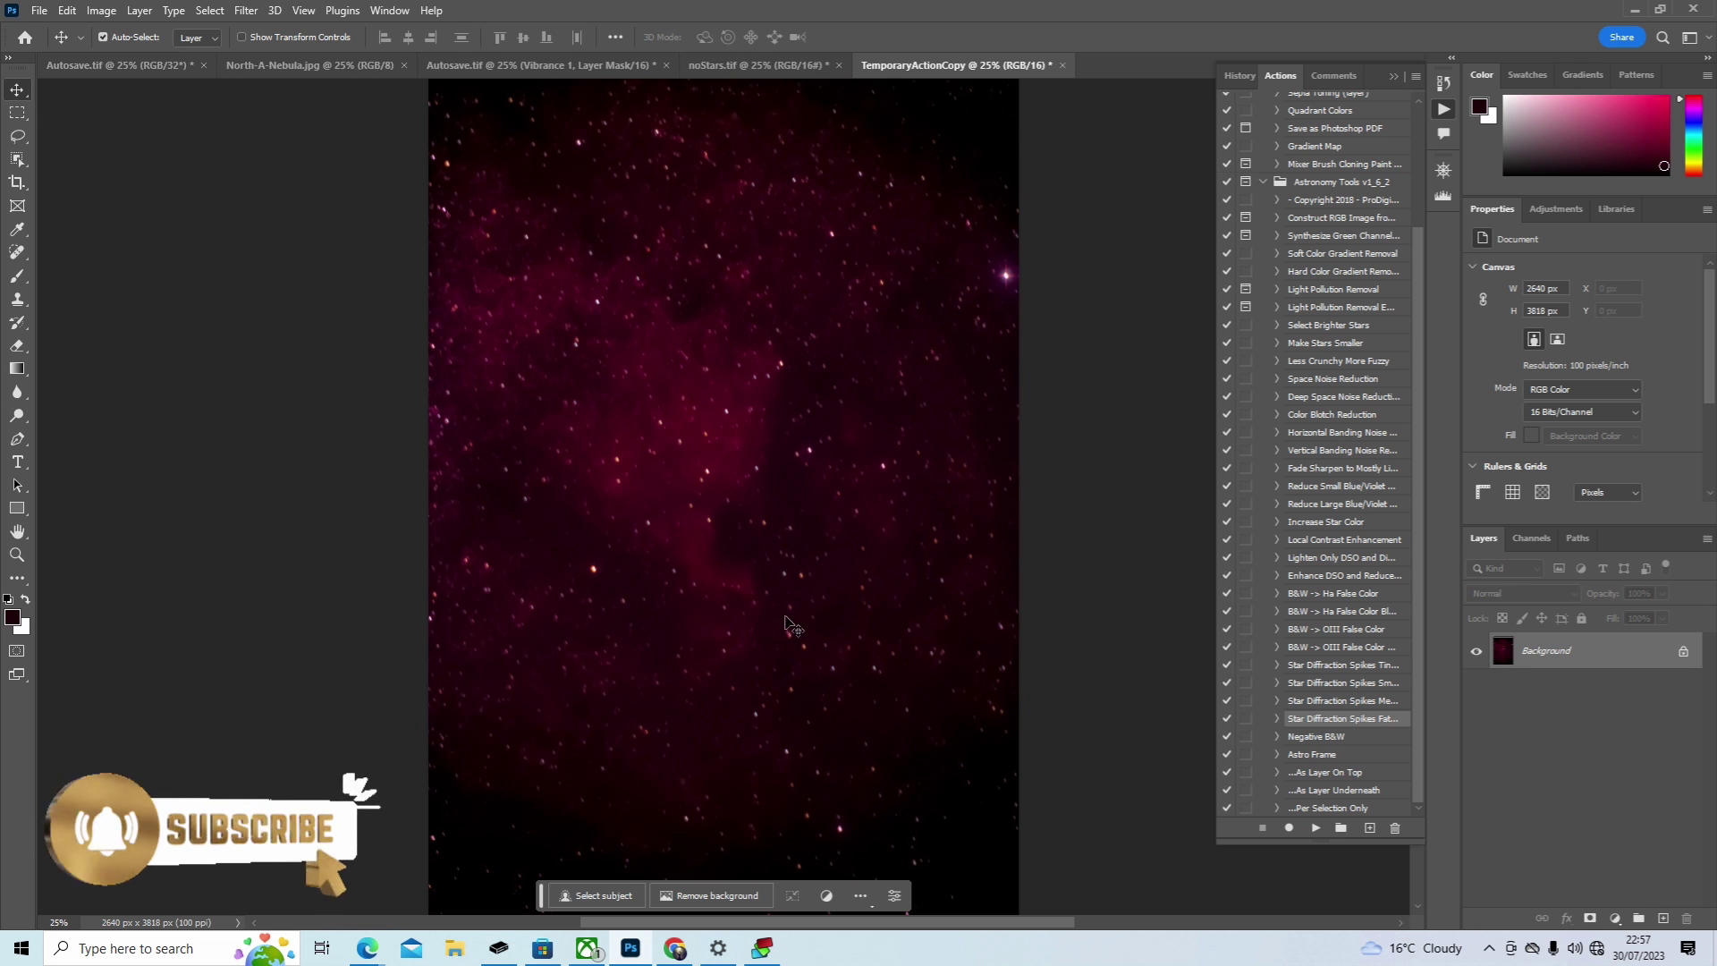
scroll(1004, 574, "down", 2)
scroll(1008, 572, "up", 1)
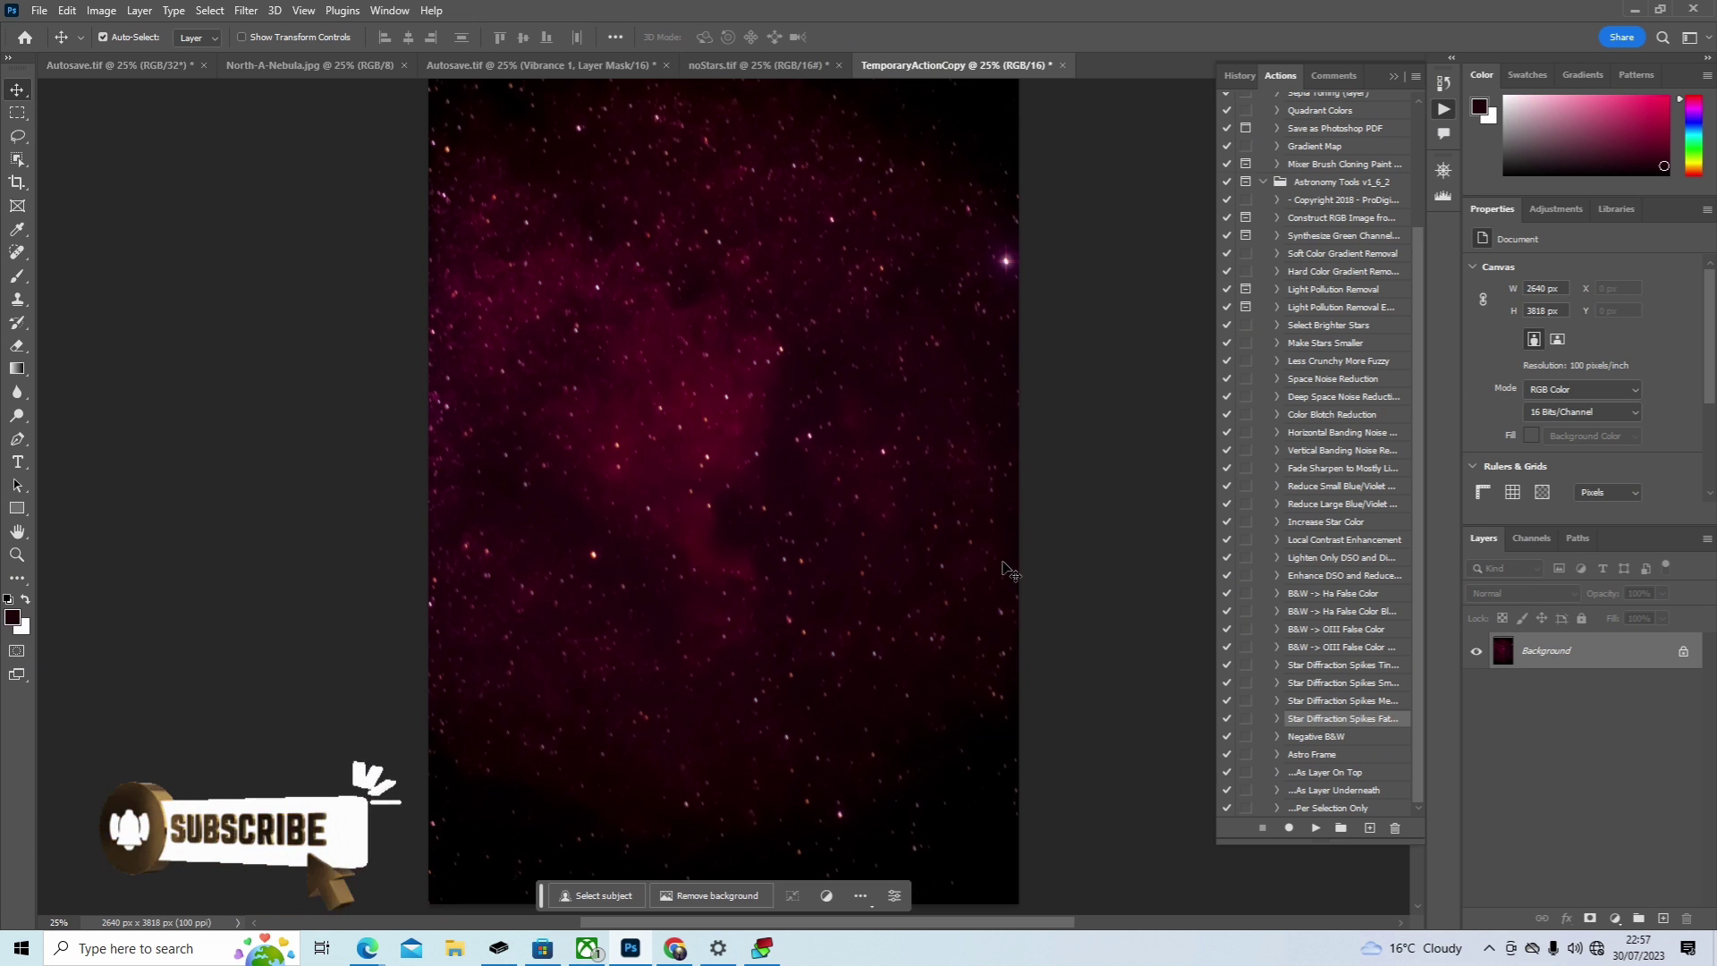
left_click(132, 66)
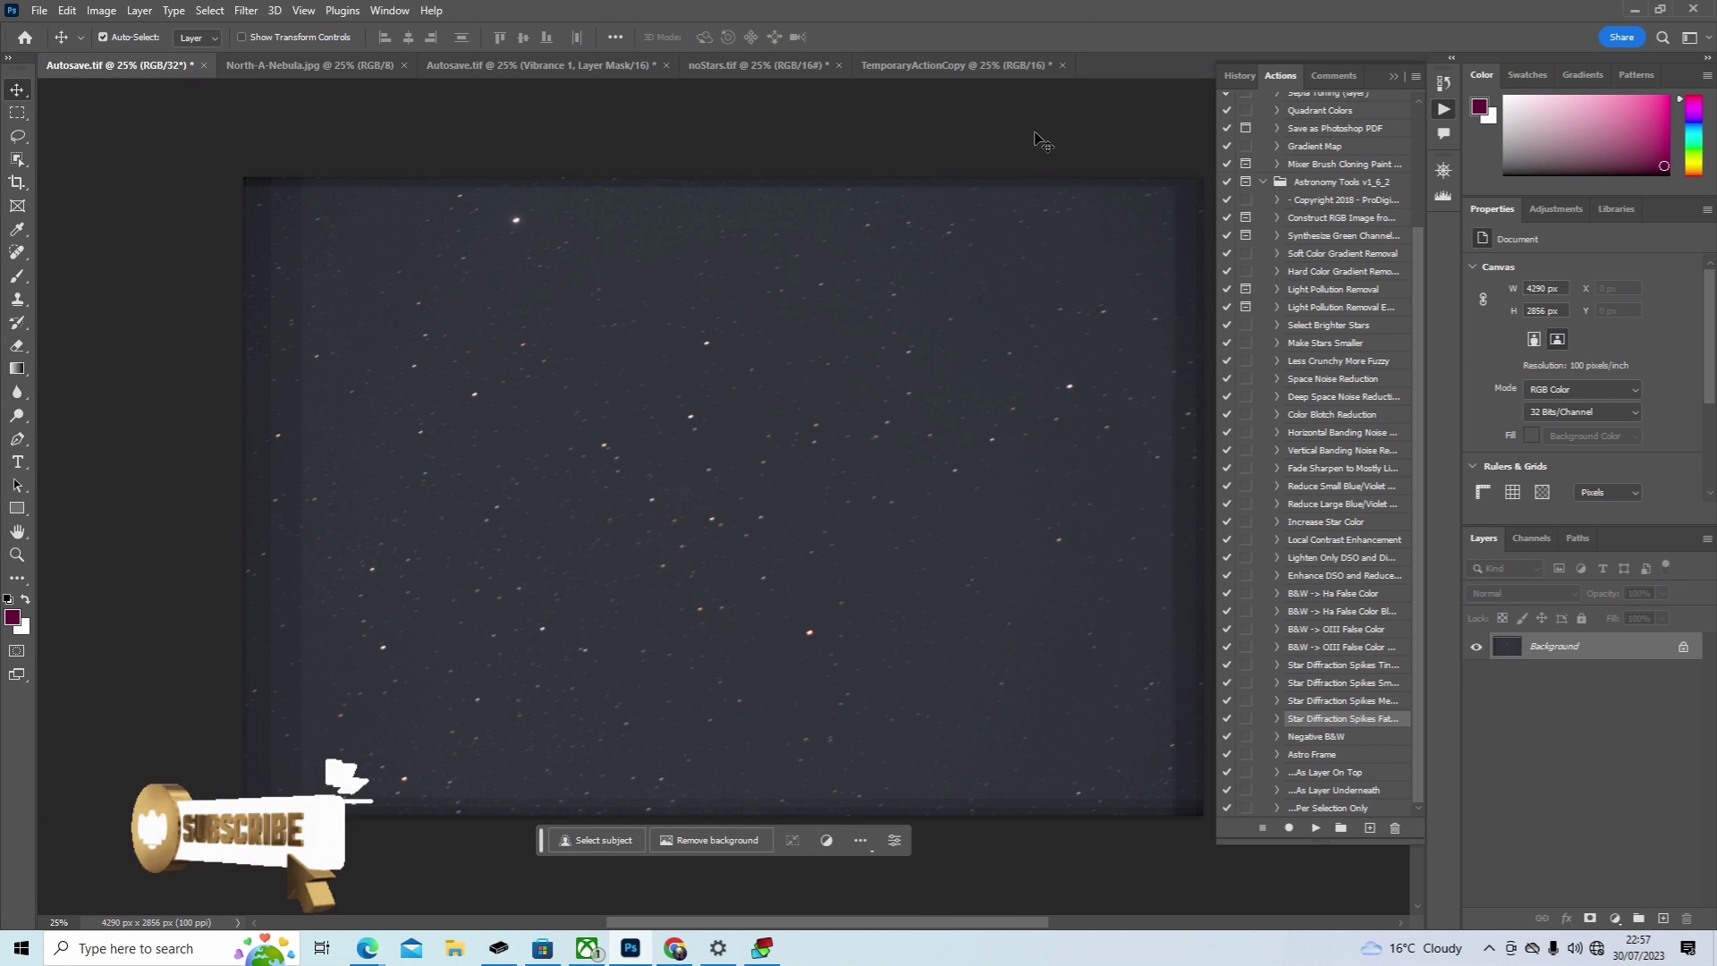
left_click(1012, 67)
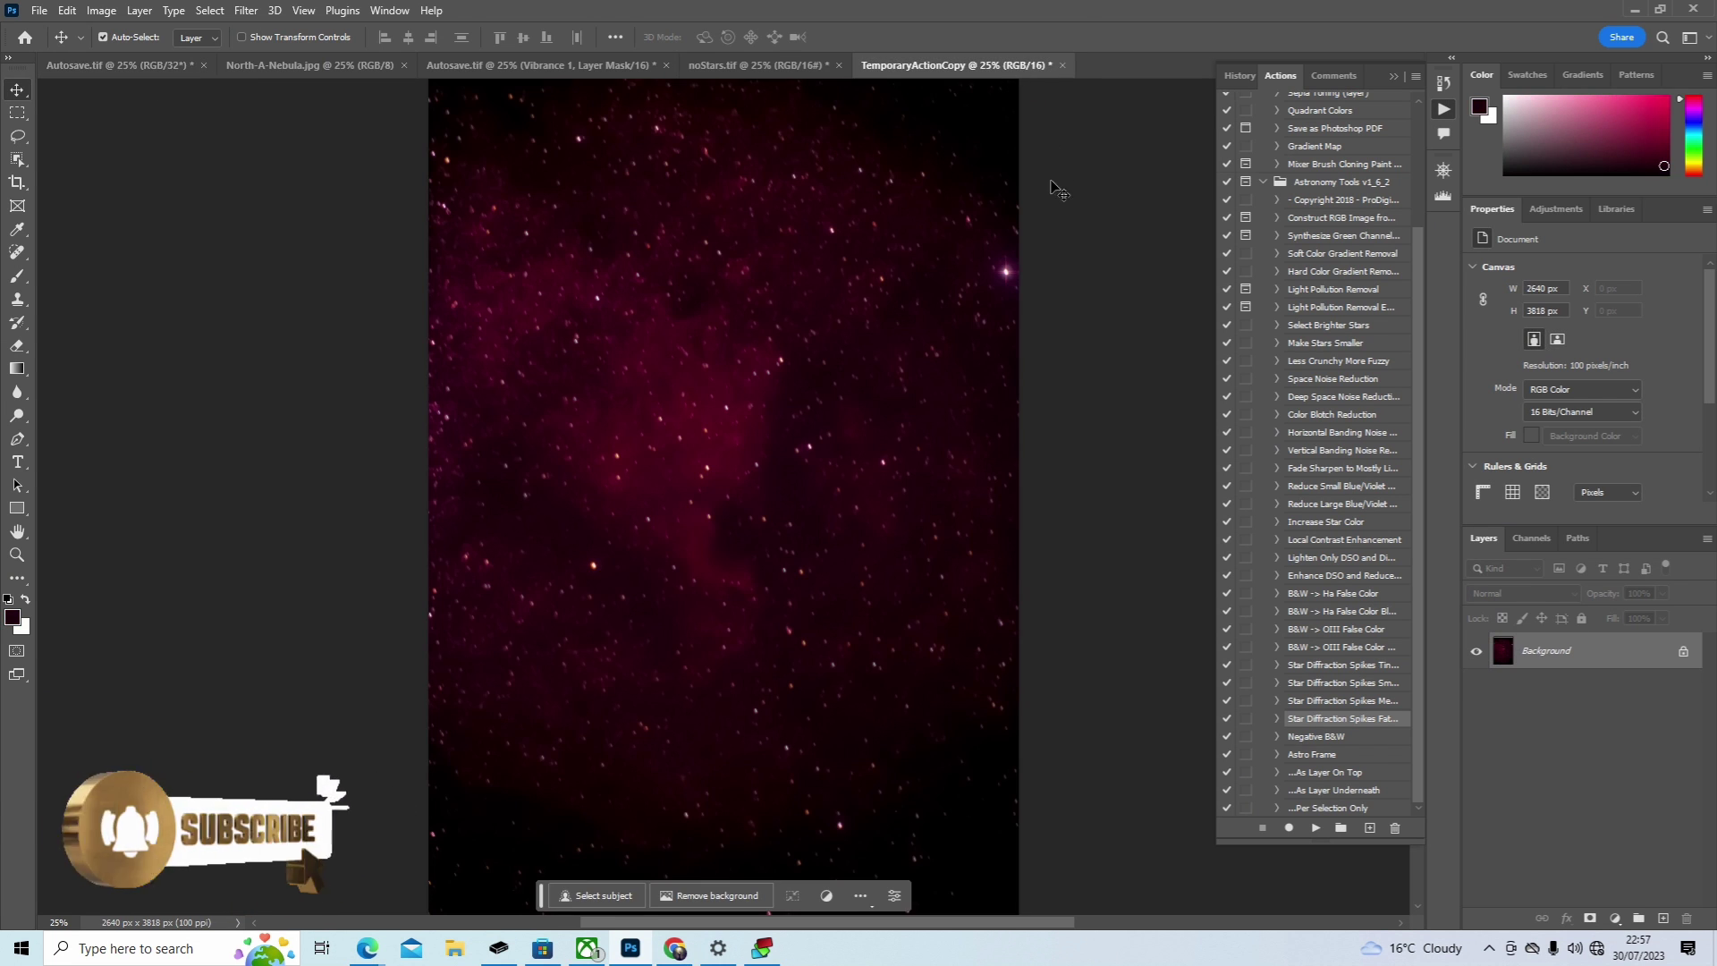